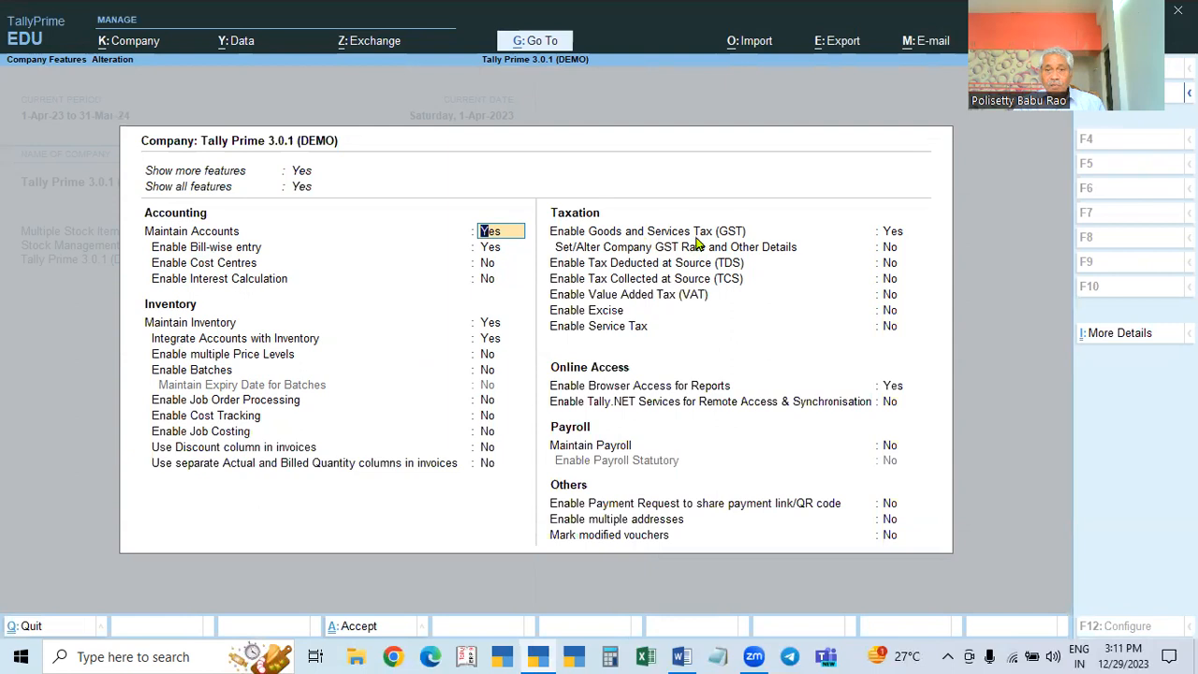
# Step: Keep GST enabled and confirm Regular as the registration type for Telangana
pyautogui.click(893, 232)
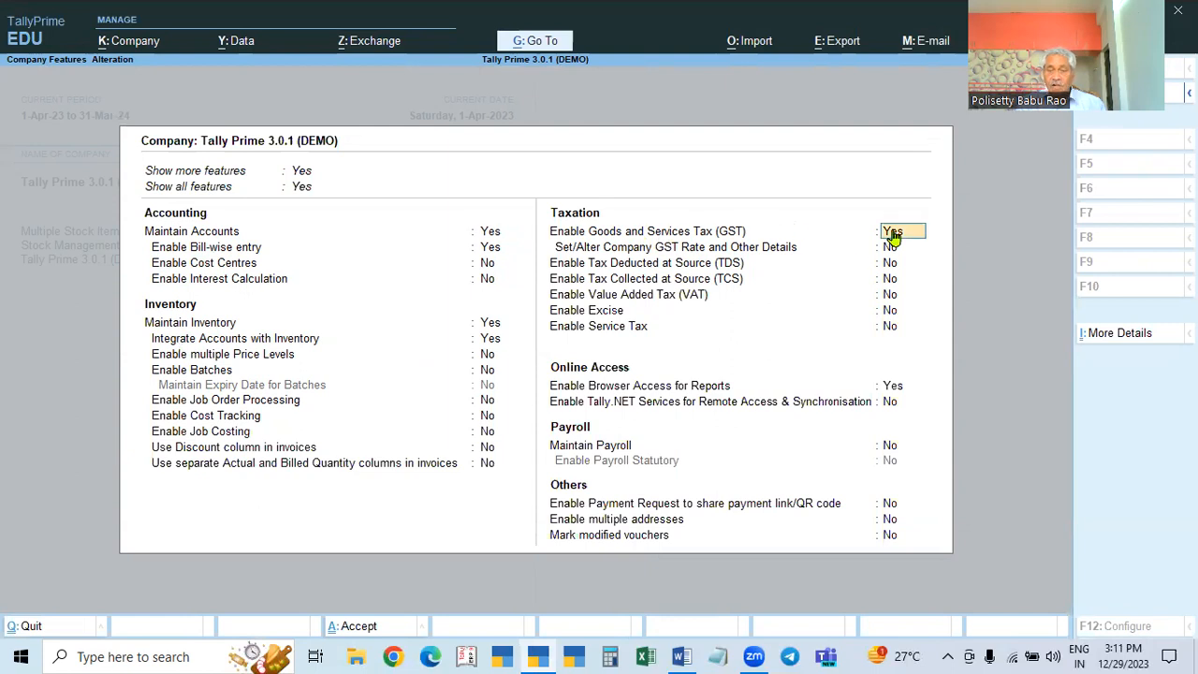
pyautogui.press('Return')
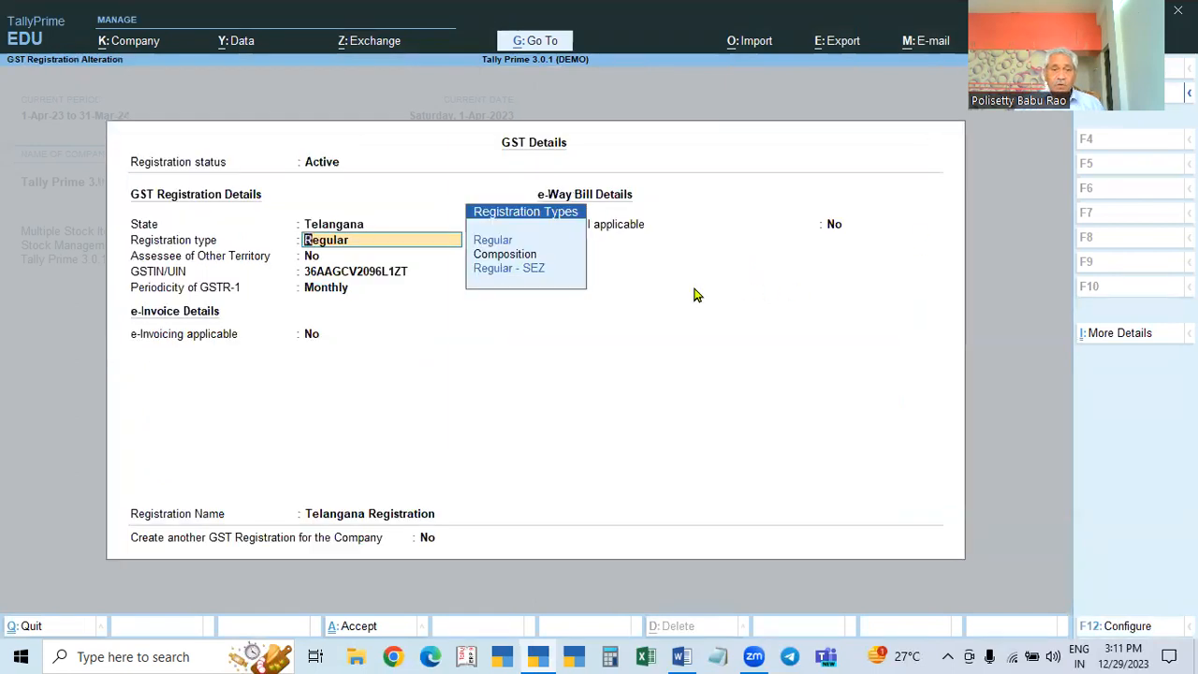
pyautogui.click(370, 274)
pyautogui.press('BackSpace')
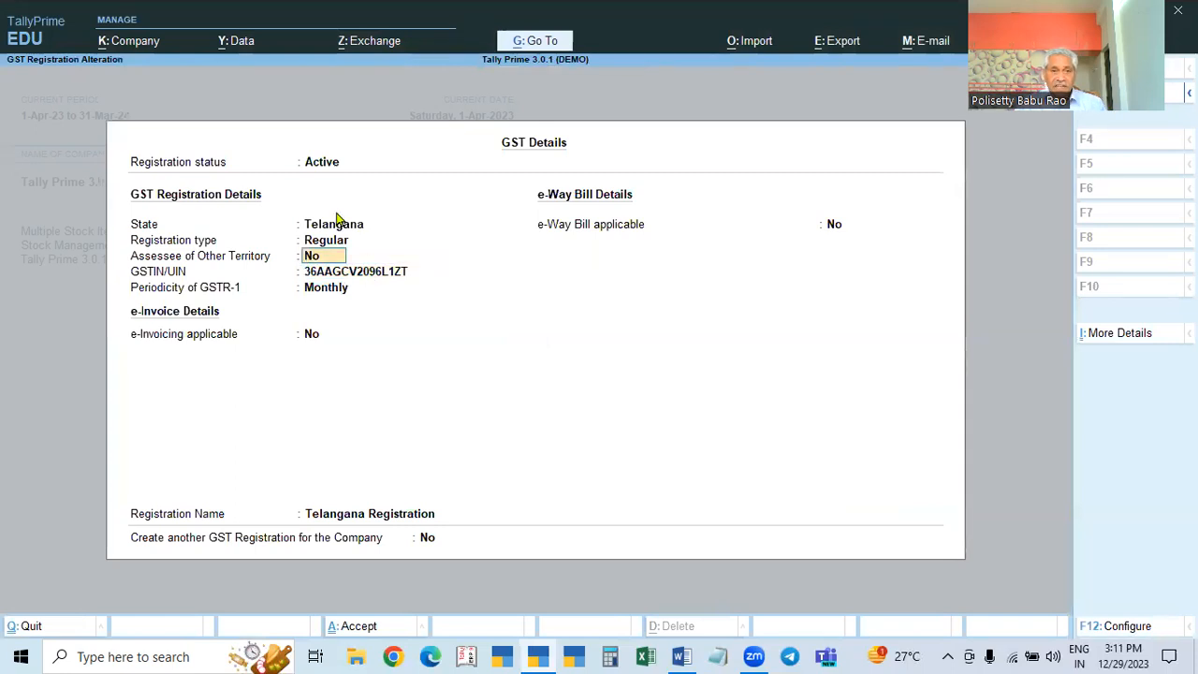
pyautogui.click(335, 227)
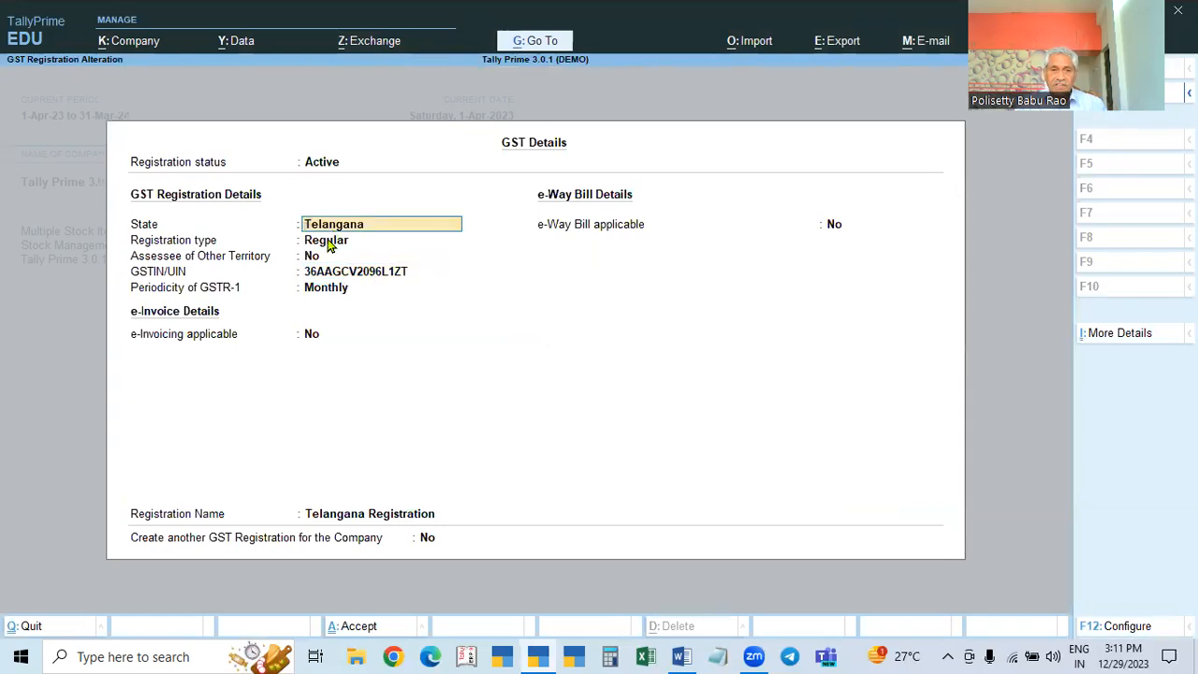
pyautogui.click(328, 246)
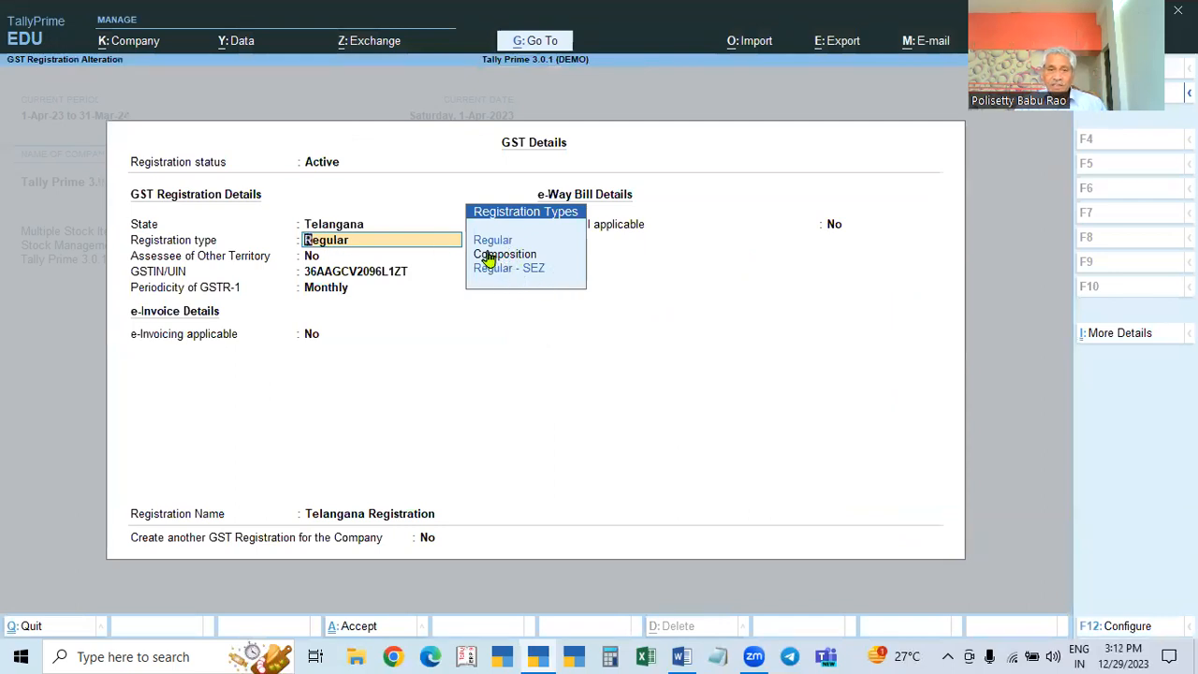
pyautogui.click(493, 242)
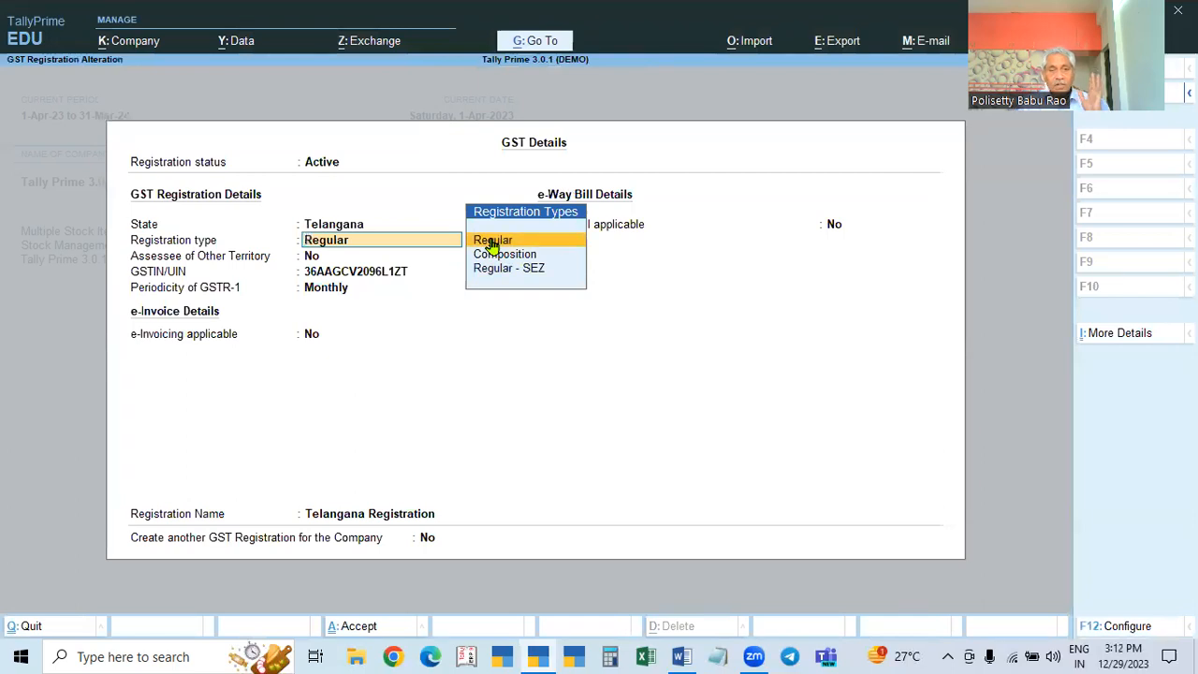
pyautogui.click(494, 243)
# Step: Accept the GSTIN with Monthly GSTR-1 periodicity and save the GST details and company features
pyautogui.press('Return')
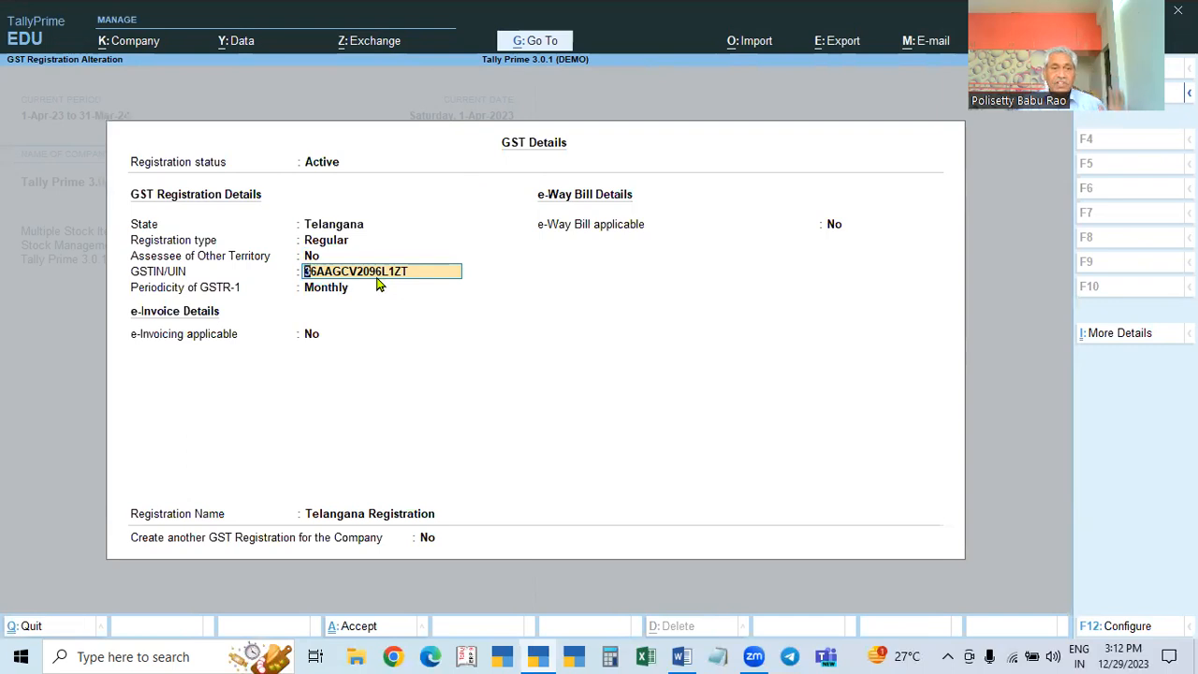
pyautogui.press('Return')
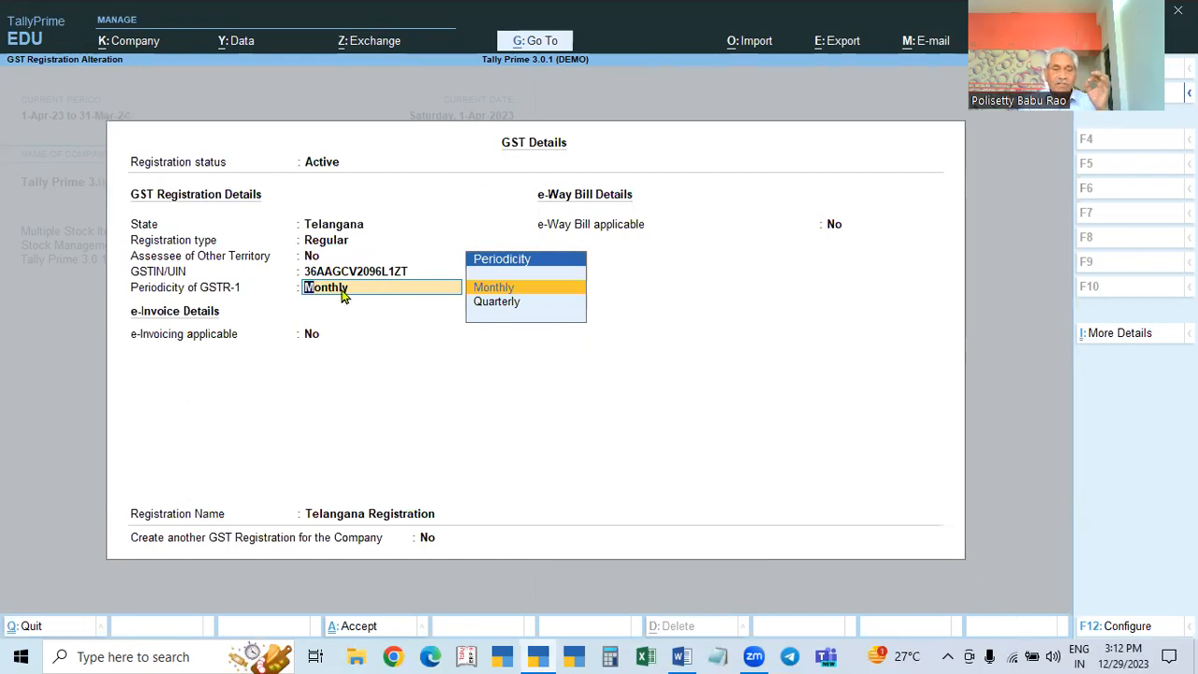
pyautogui.press('Return')
pyautogui.press('Return')
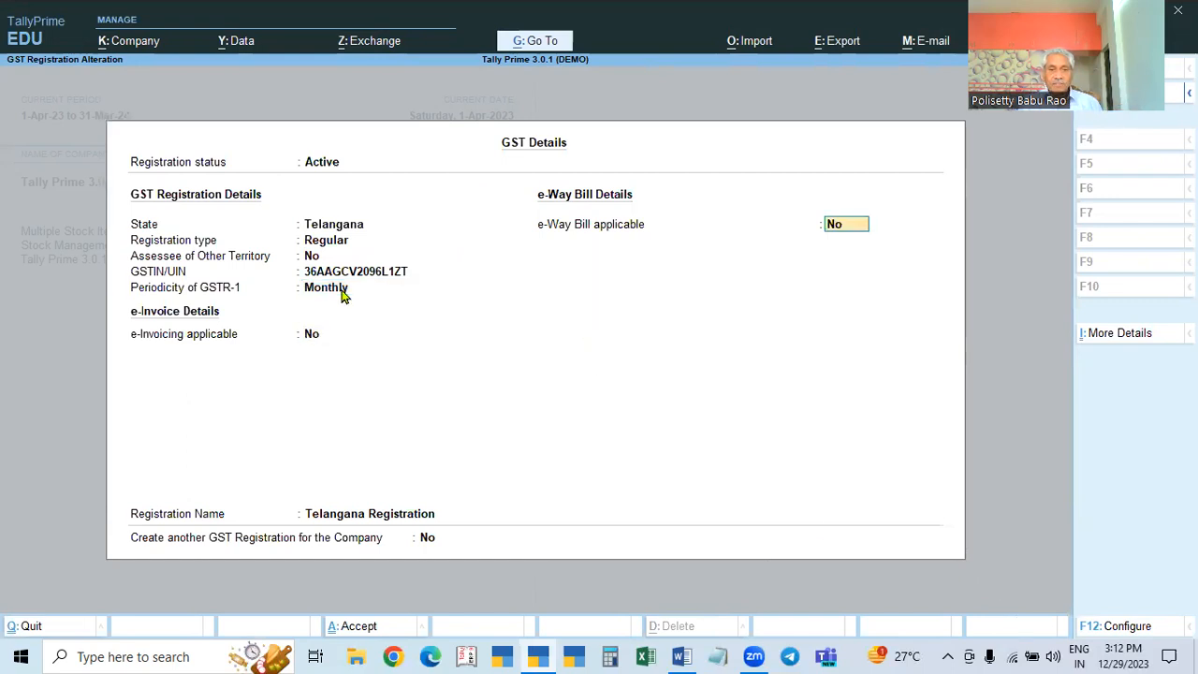
pyautogui.hotkey('ctrl', 'a')
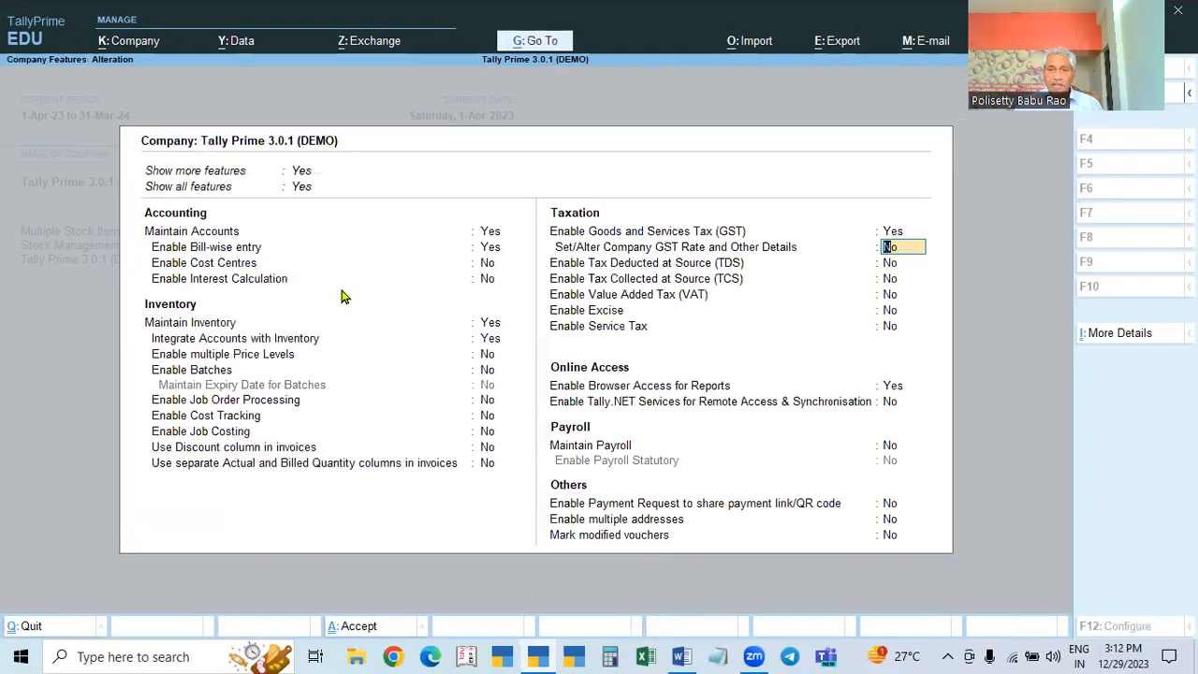
pyautogui.press('ctrl')
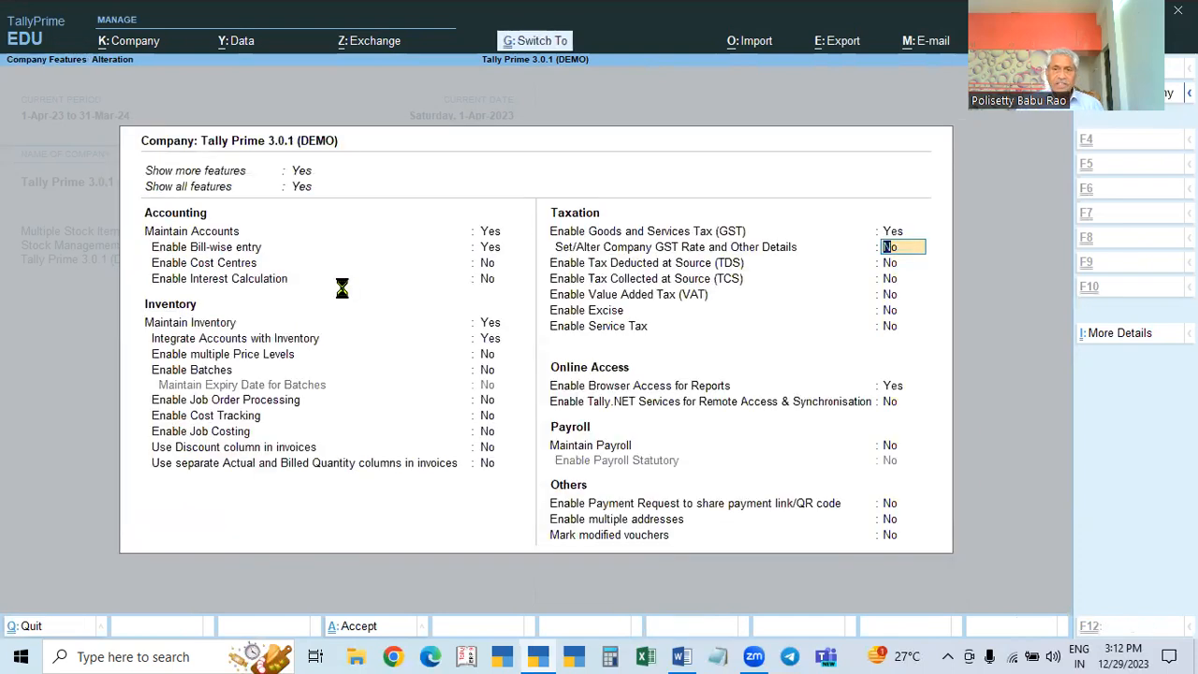
pyautogui.hotkey('ctrl', 'a')
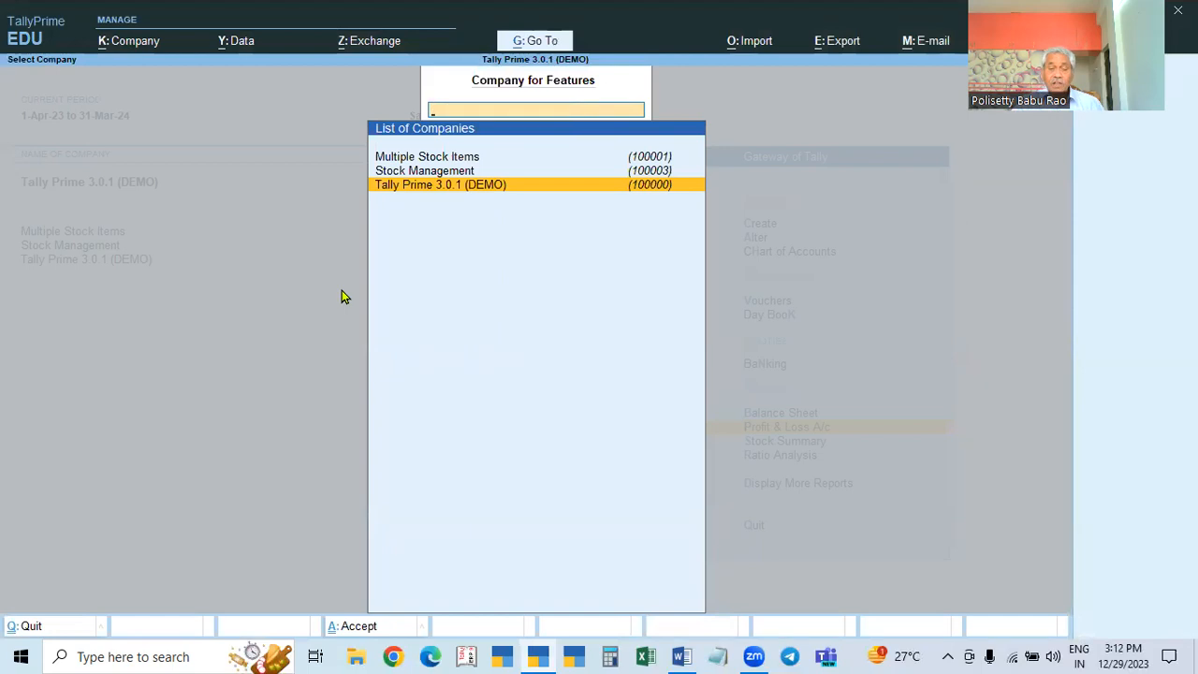
# Step: Reopen features for Tally Prime 3.0.1 (DEMO) and set Set/Alter Company GST Rate to Yes
pyautogui.press('Escape')
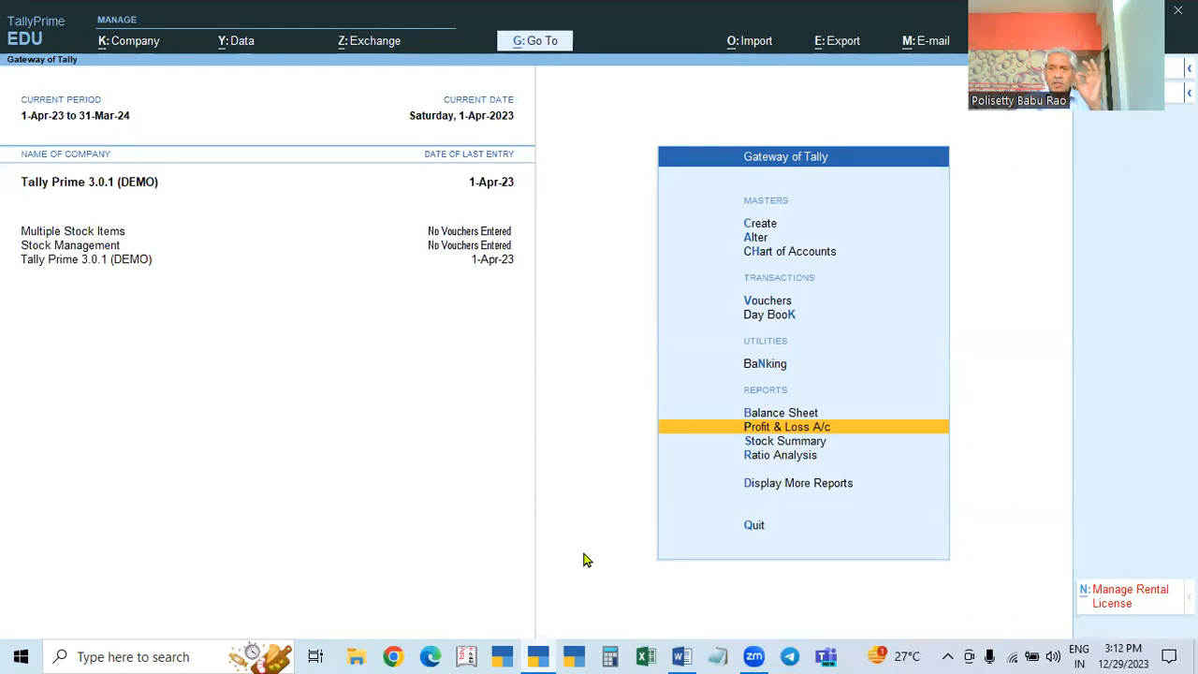
pyautogui.press('F11')
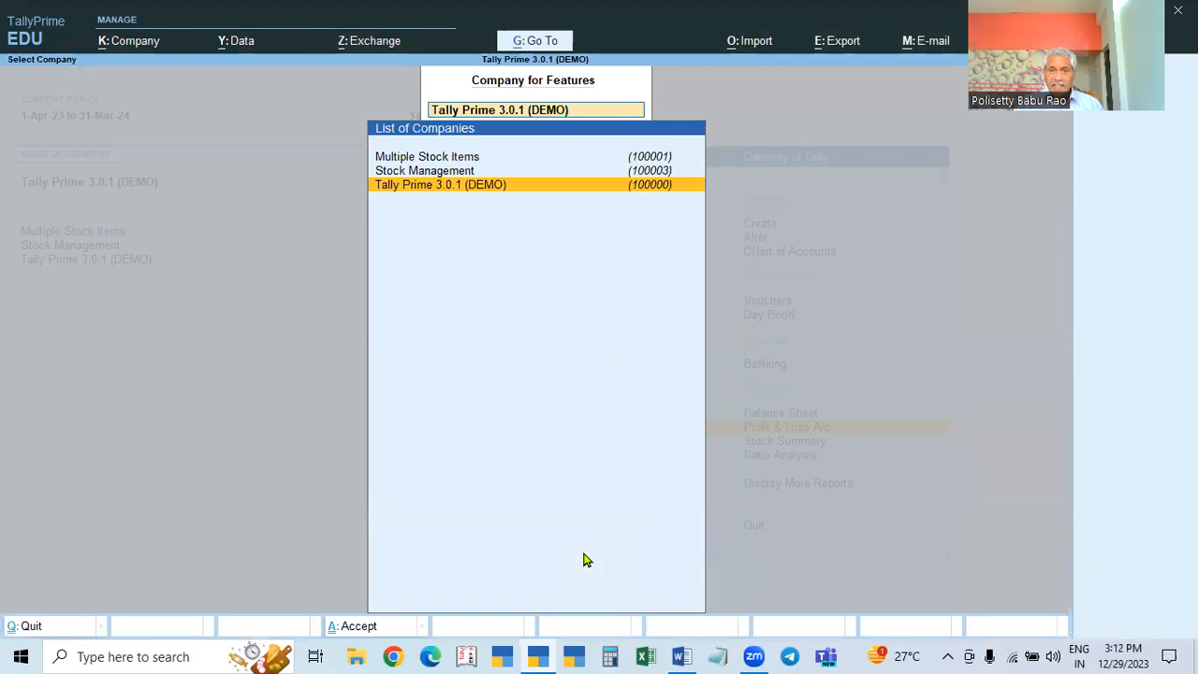
pyautogui.press('Return')
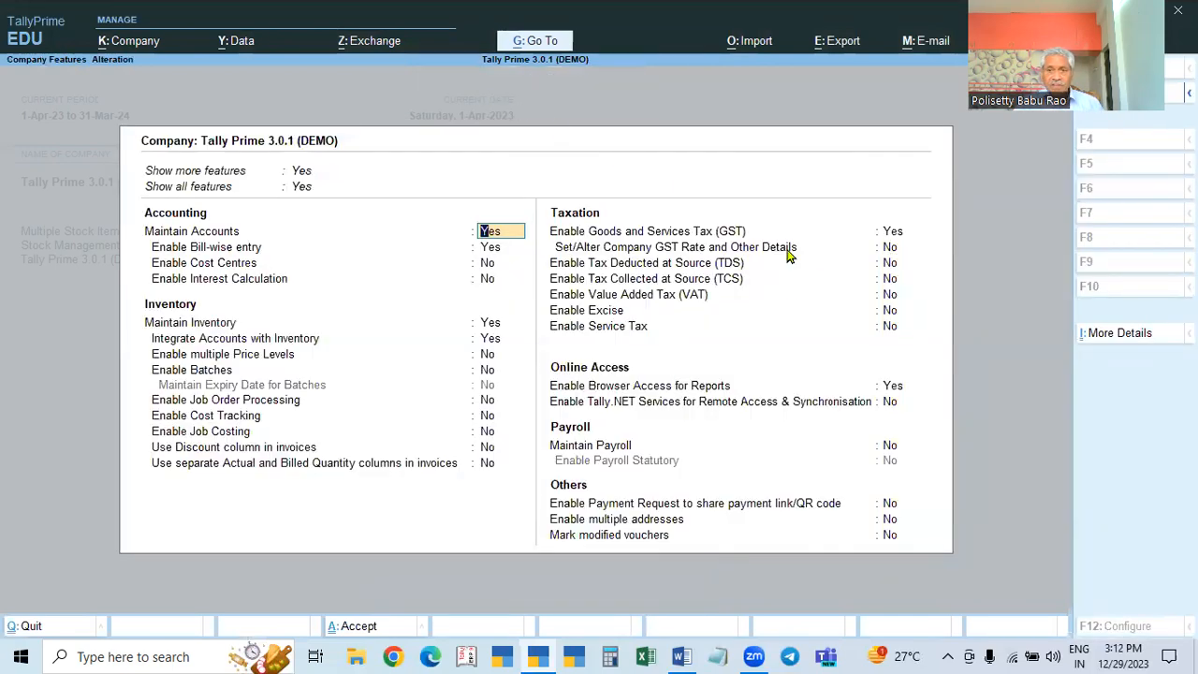
pyautogui.click(890, 249)
pyautogui.write('y')
pyautogui.press('Return')
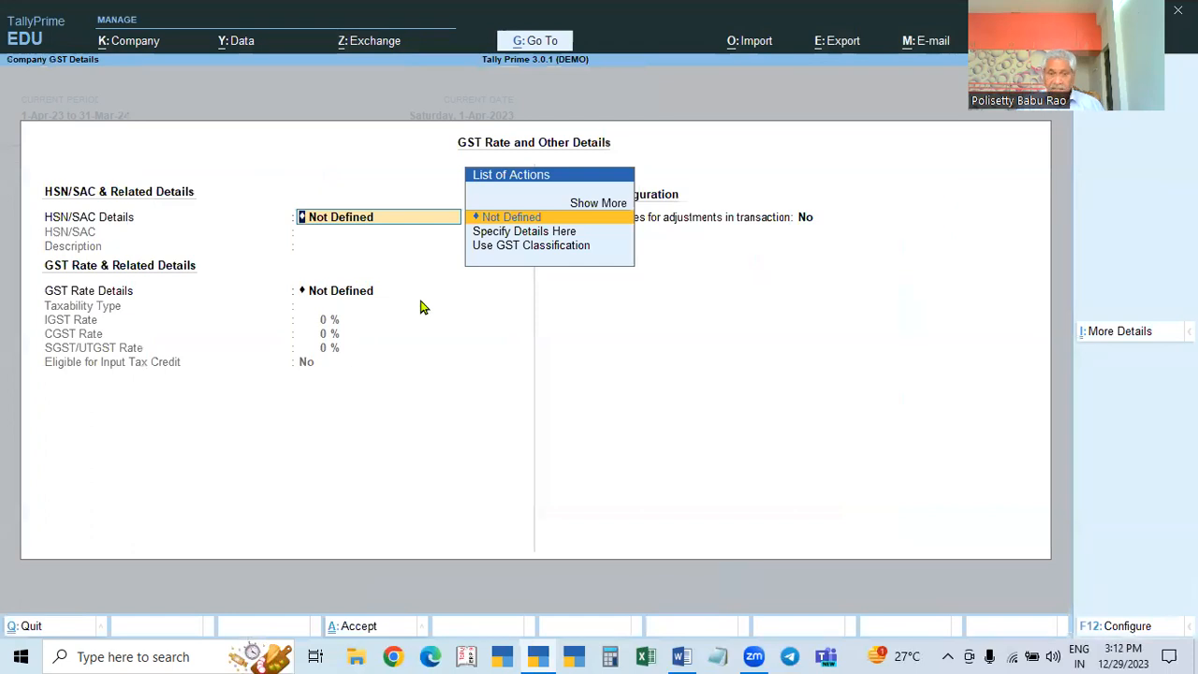
# Step: Review the HSN/SAC and GST rate details, leave them Not Defined, and quit
pyautogui.press('Down')
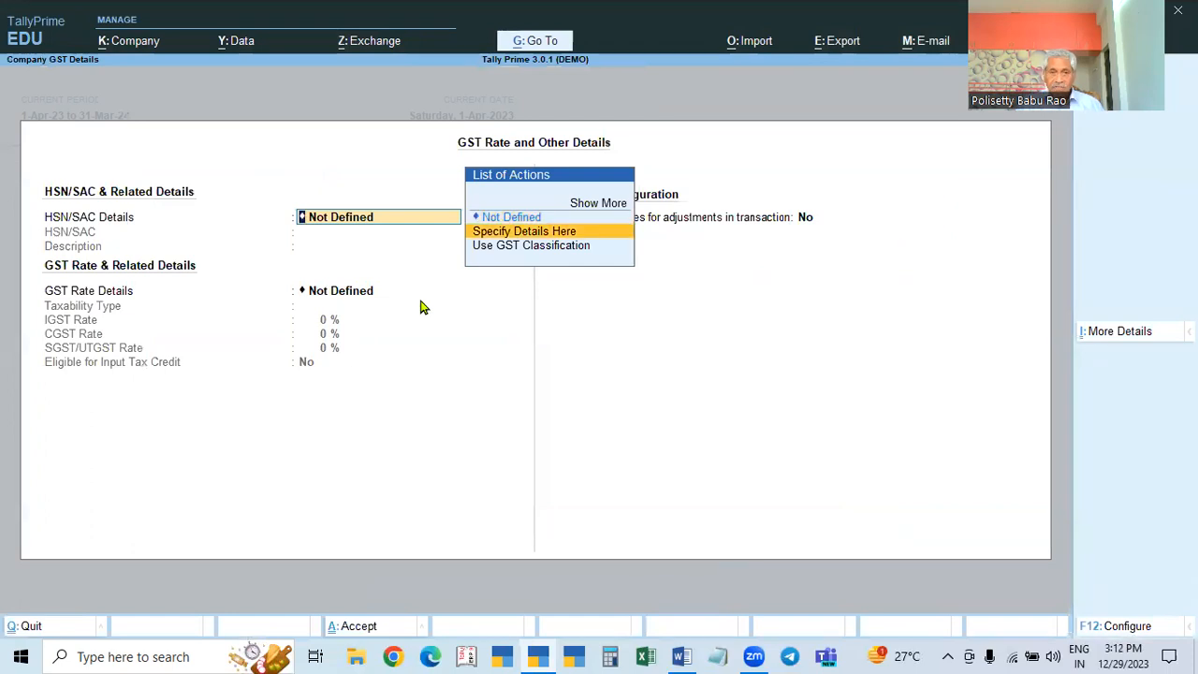
pyautogui.click(369, 294)
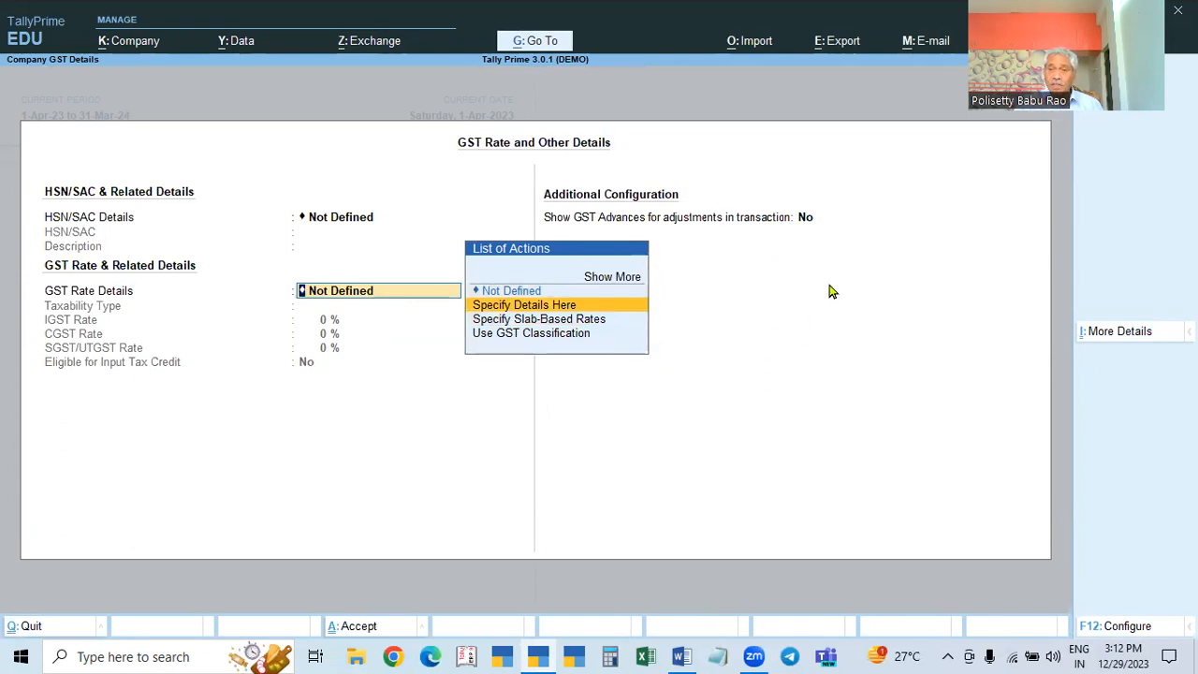
pyautogui.moveTo(1039, 92); pyautogui.dragTo(1039, 167)
pyautogui.click(743, 402)
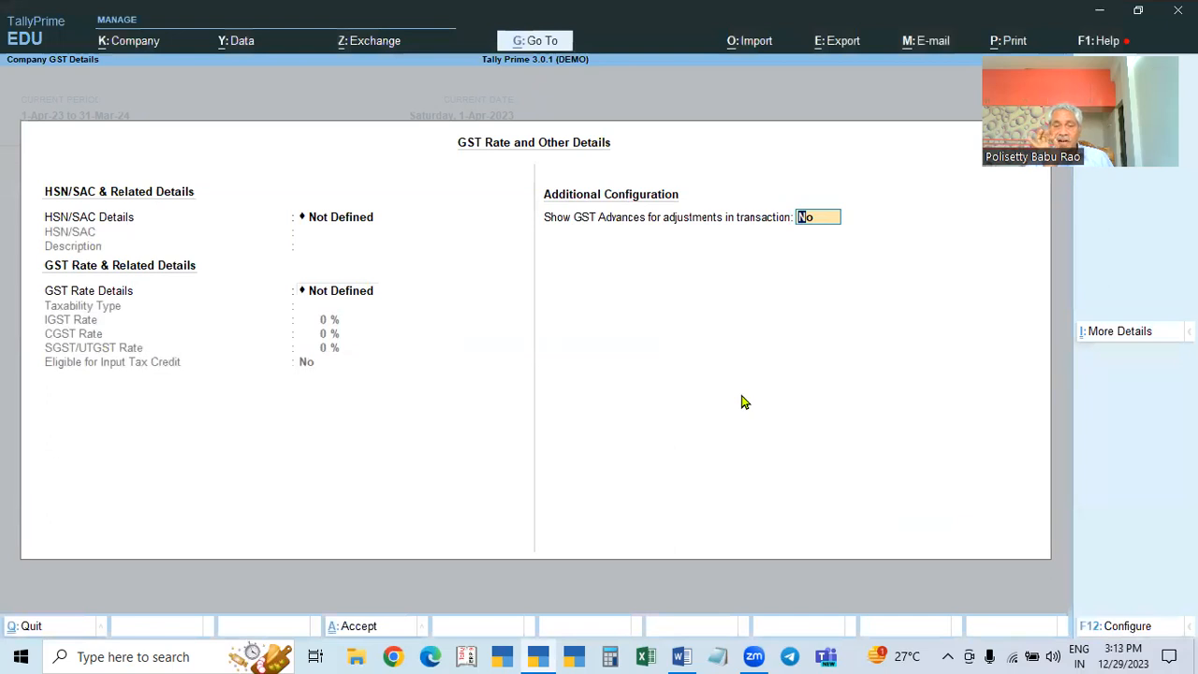
pyautogui.press('Escape')
# Step: Discard the feature changes, then view the Purchases ledger's GST settings and leave it unchanged
pyautogui.press('y')
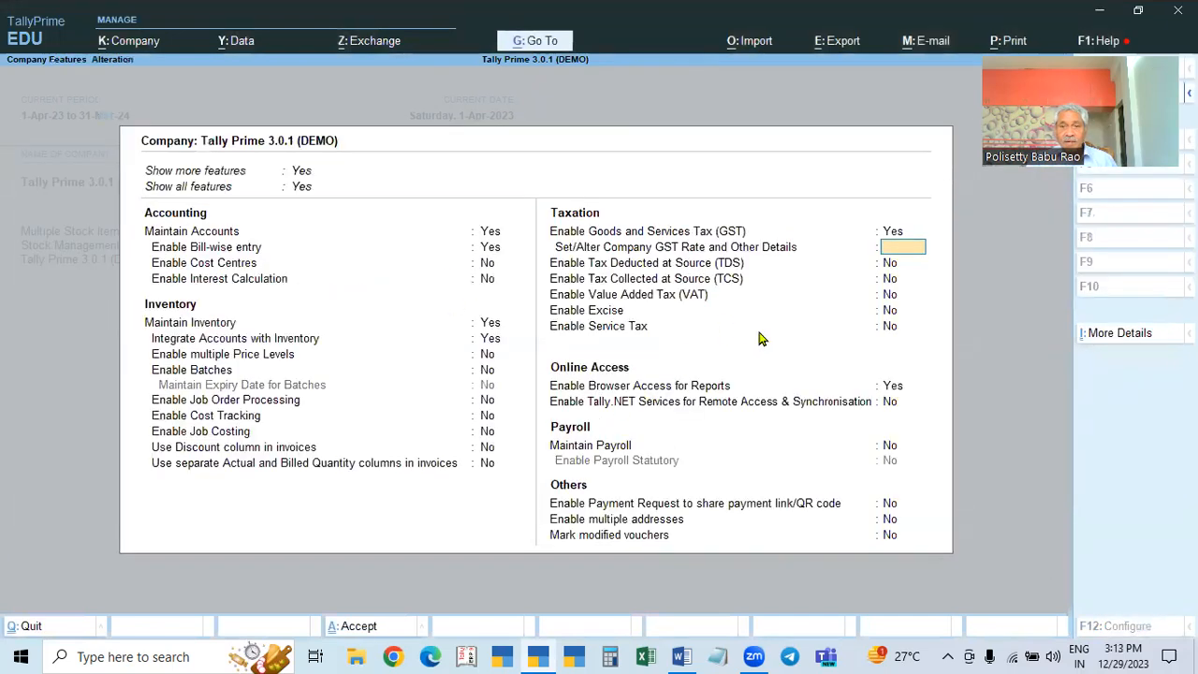
pyautogui.press('Escape')
pyautogui.press('Escape')
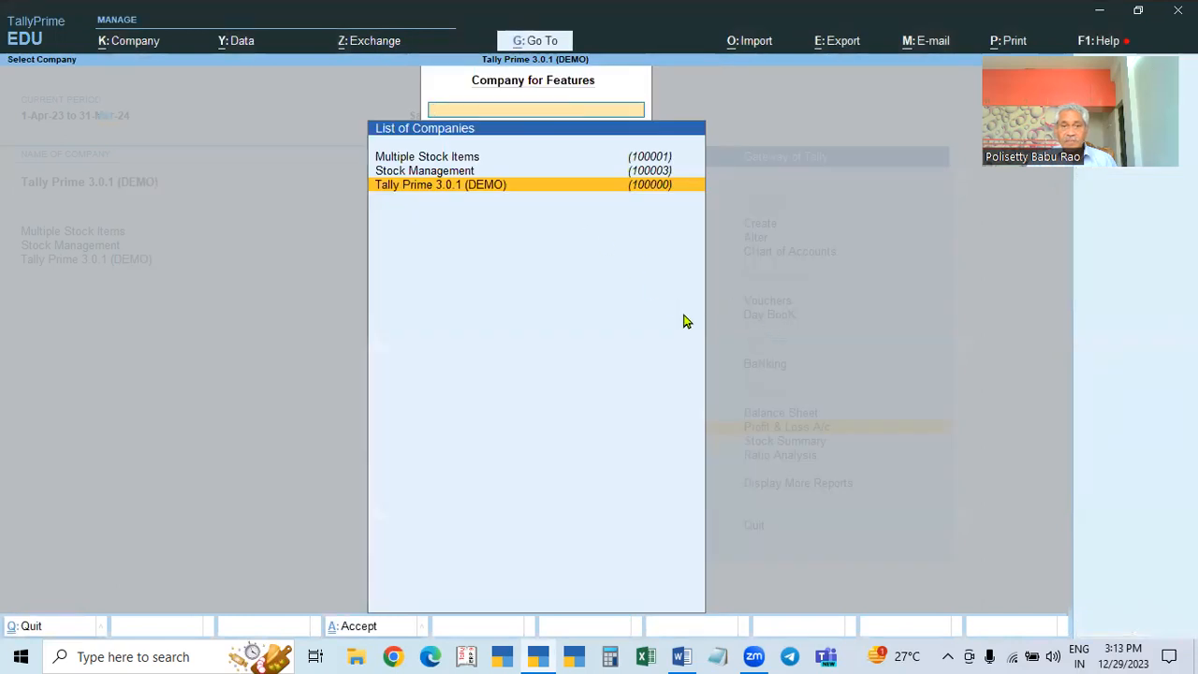
pyautogui.click(763, 242)
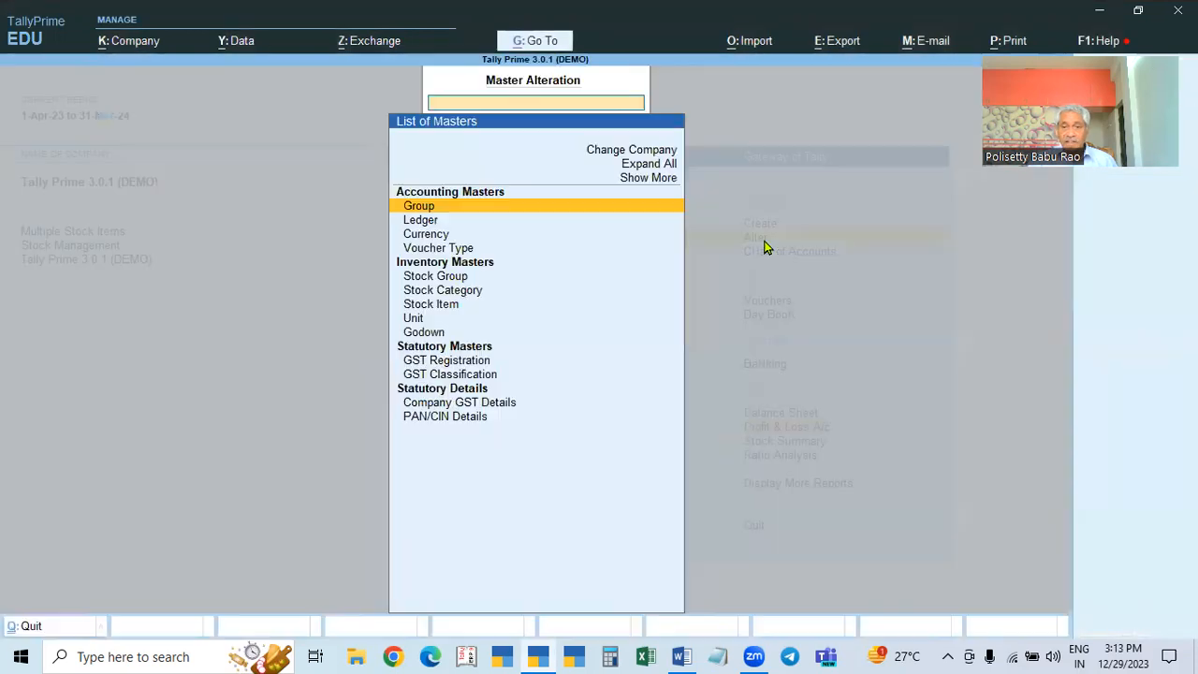
pyautogui.press('Down')
pyautogui.press('Return')
pyautogui.press('Down')
pyautogui.press('Down')
pyautogui.press('Down')
pyautogui.press('Down')
pyautogui.press('Down')
pyautogui.press('Down')
pyautogui.press('Down')
pyautogui.press('Down')
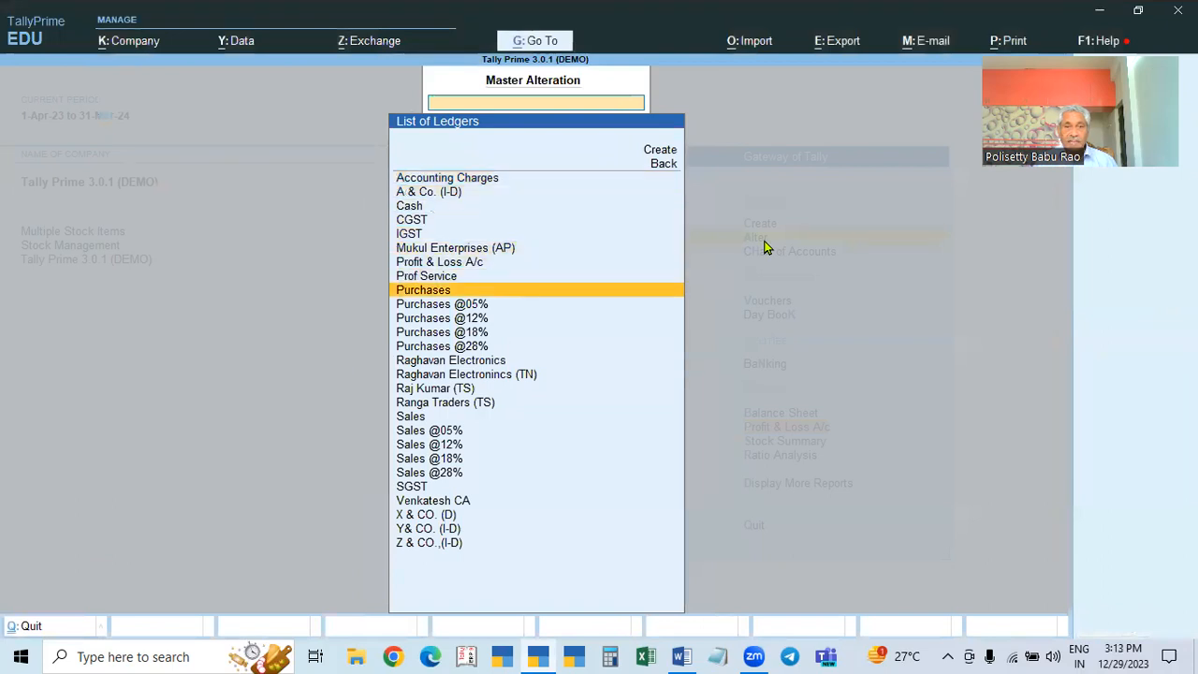
pyautogui.press('Return')
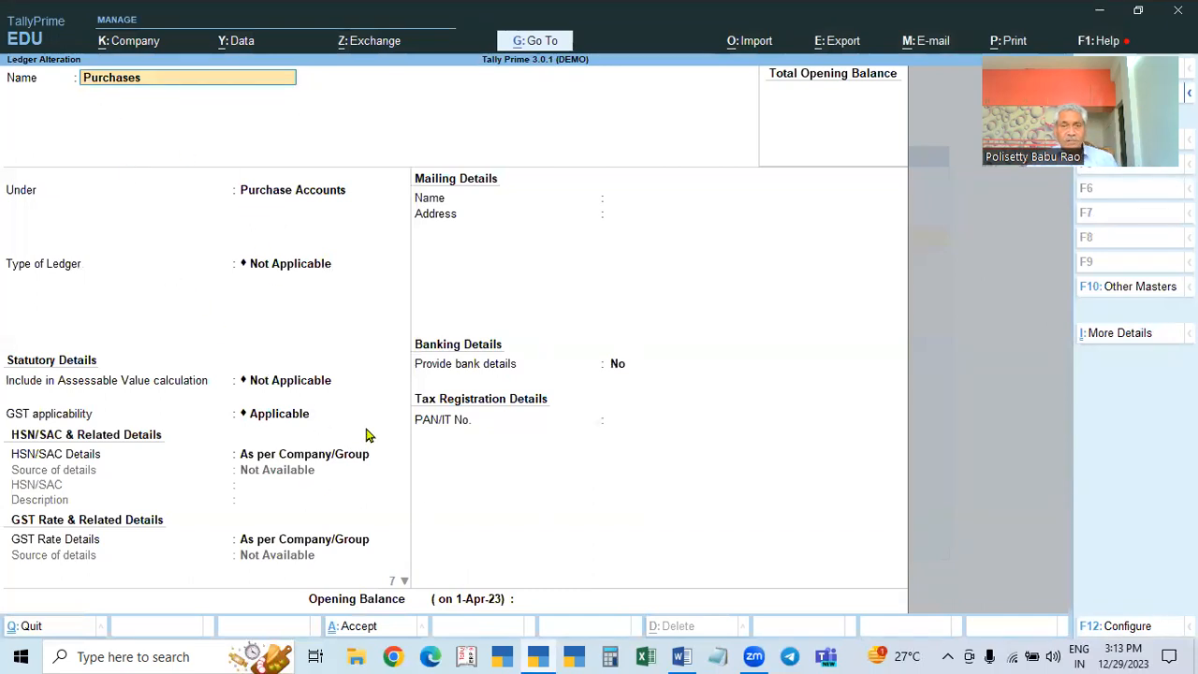
pyautogui.press('Escape')
pyautogui.press('Escape')
pyautogui.press('y')
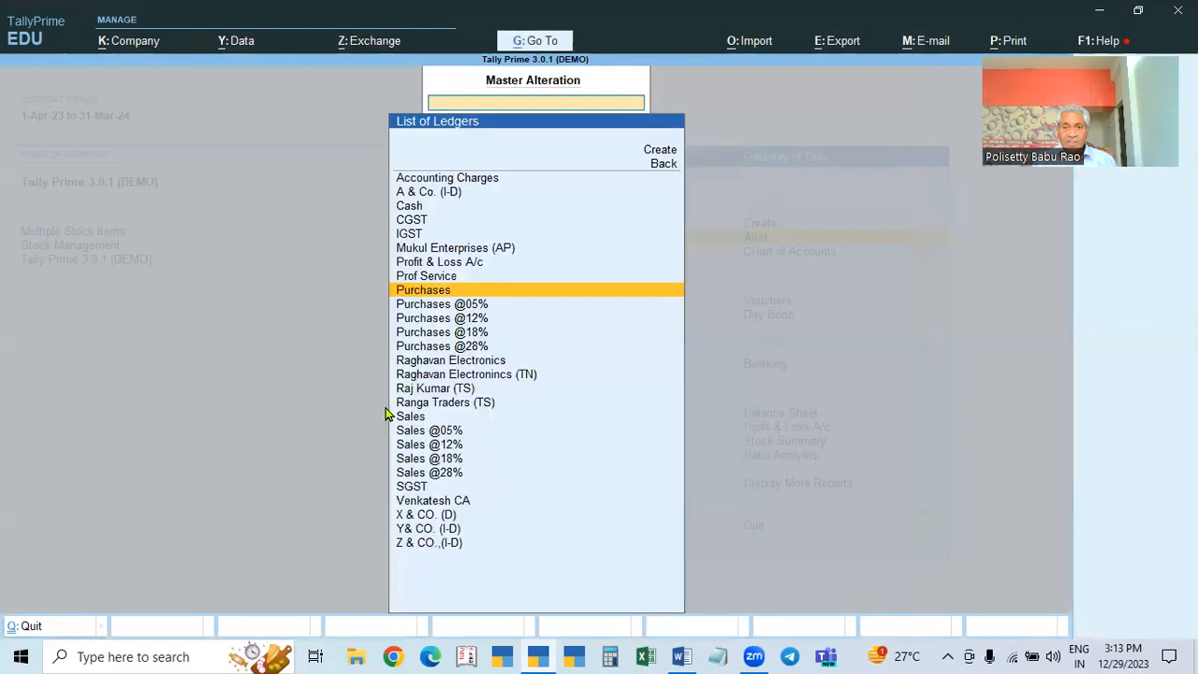
# Step: Bring up the stock item list (Item 1–7, SIGNLE ITEM) in Master Alteration
pyautogui.press('Down')
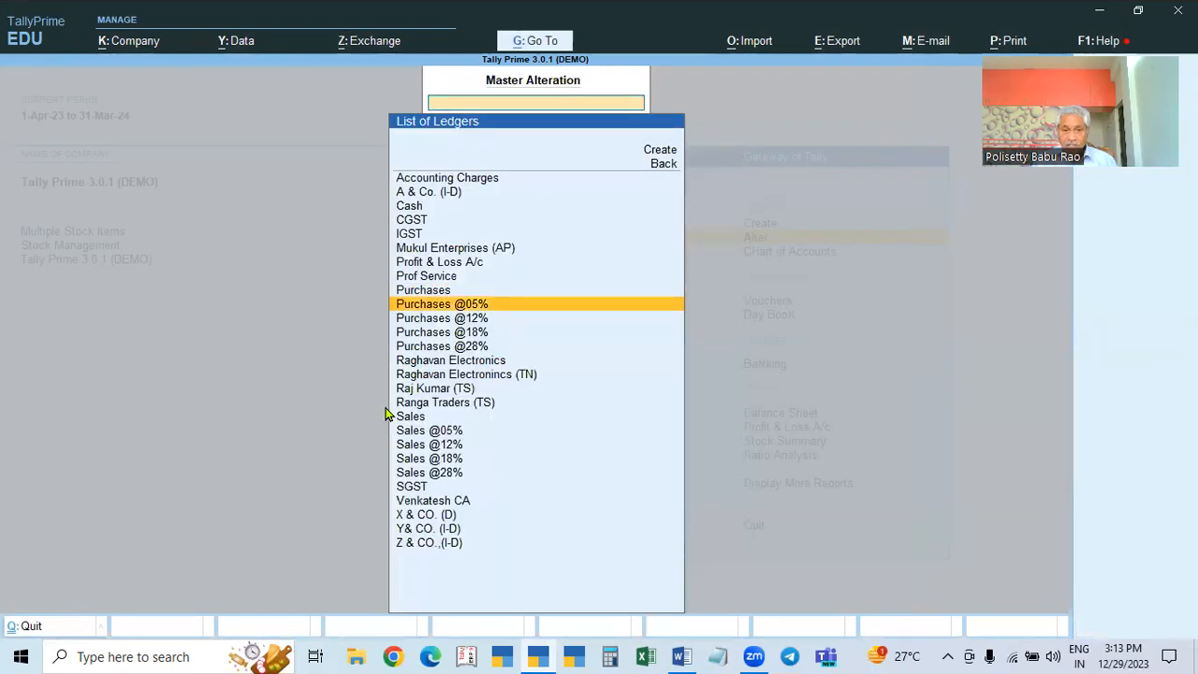
pyautogui.press('Up')
pyautogui.press('Escape')
pyautogui.press('Down')
pyautogui.press('Down')
pyautogui.press('Down')
pyautogui.press('Down')
pyautogui.press('Down')
pyautogui.press('Return')
pyautogui.press('Down')
pyautogui.press('Down')
pyautogui.press('Down')
pyautogui.press('Down')
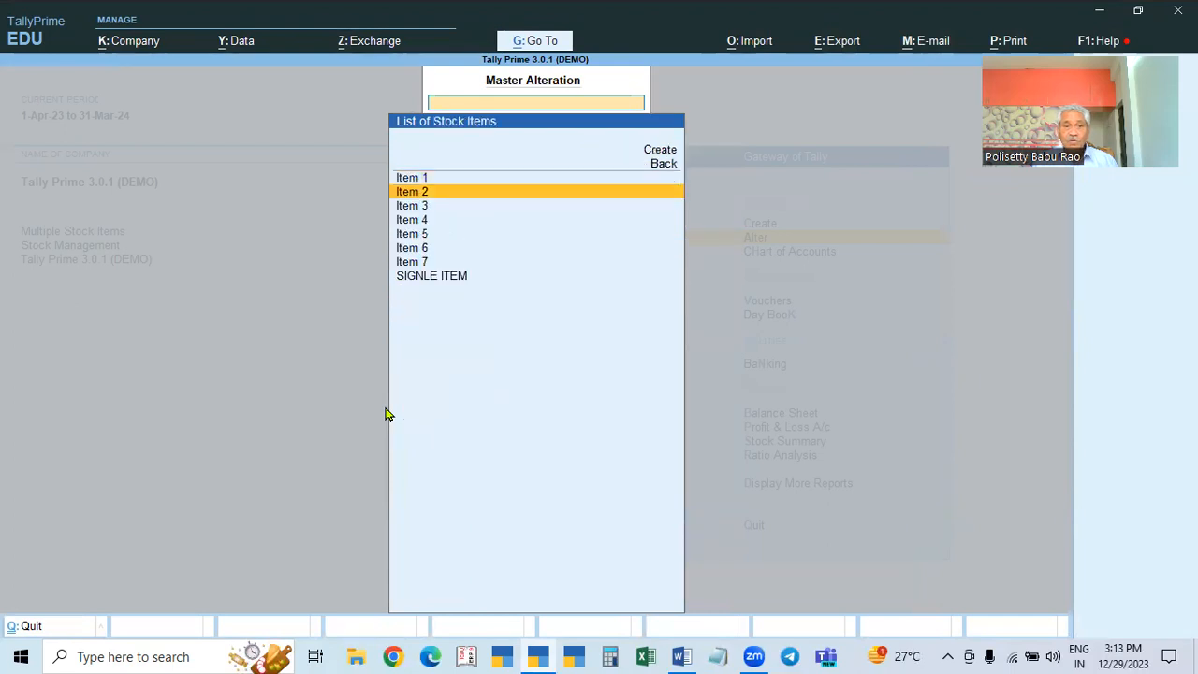
pyautogui.press('Down')
pyautogui.press('Down')
pyautogui.press('Down')
# Step: Inspect SIGNLE ITEM with Pcs unit, close it unchanged, and back out to the Gateway of Tally
pyautogui.press('Return')
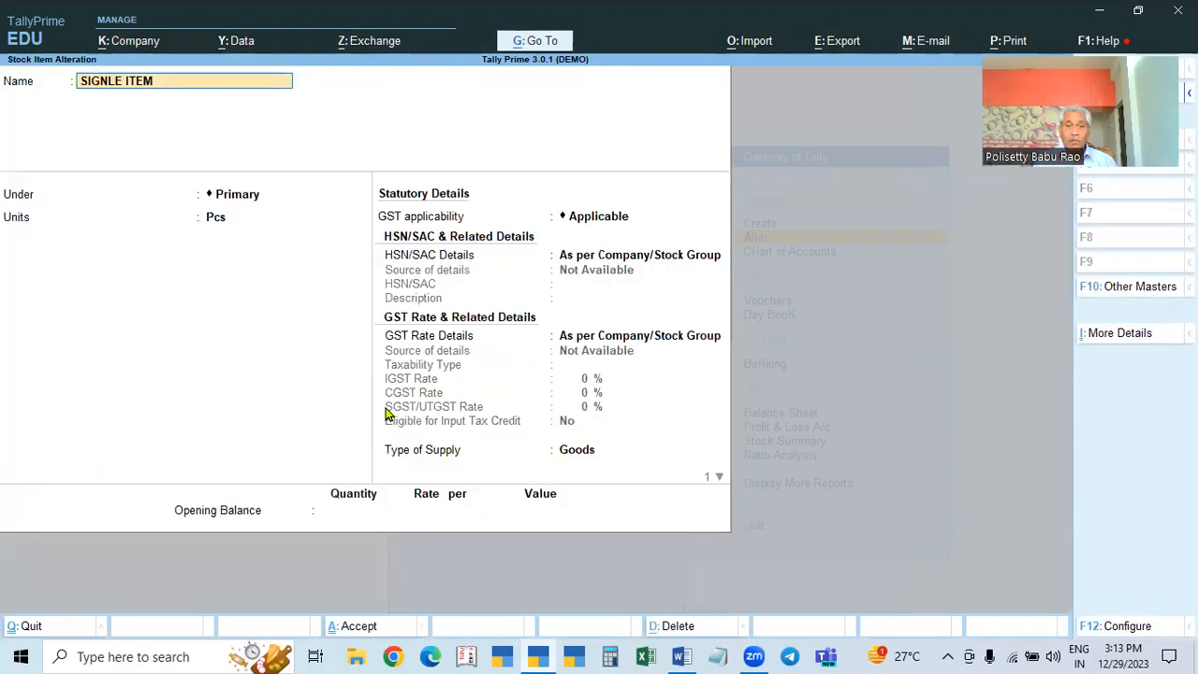
pyautogui.click(214, 227)
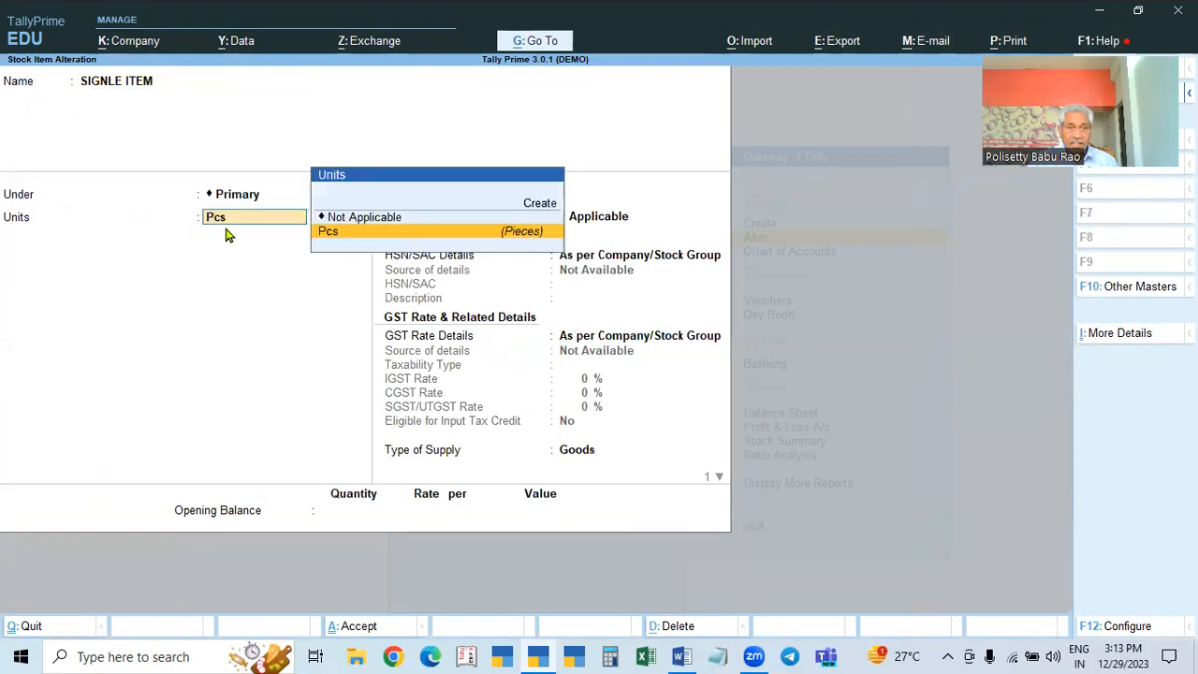
pyautogui.press('Return')
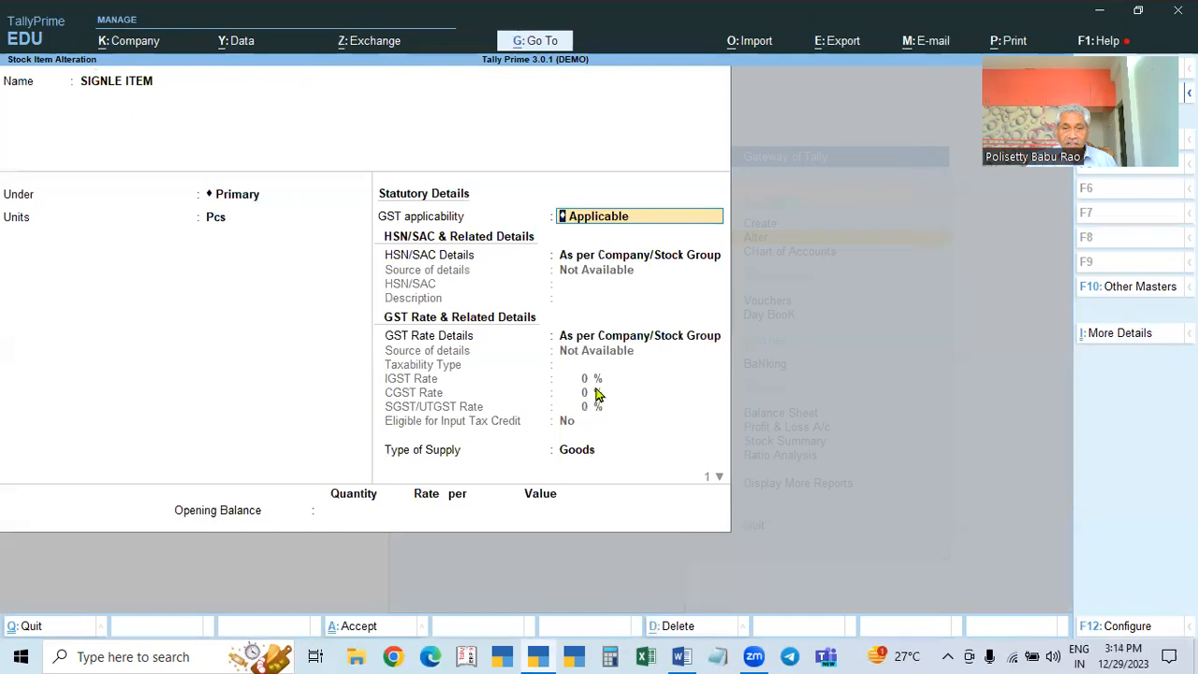
pyautogui.press('BackSpace')
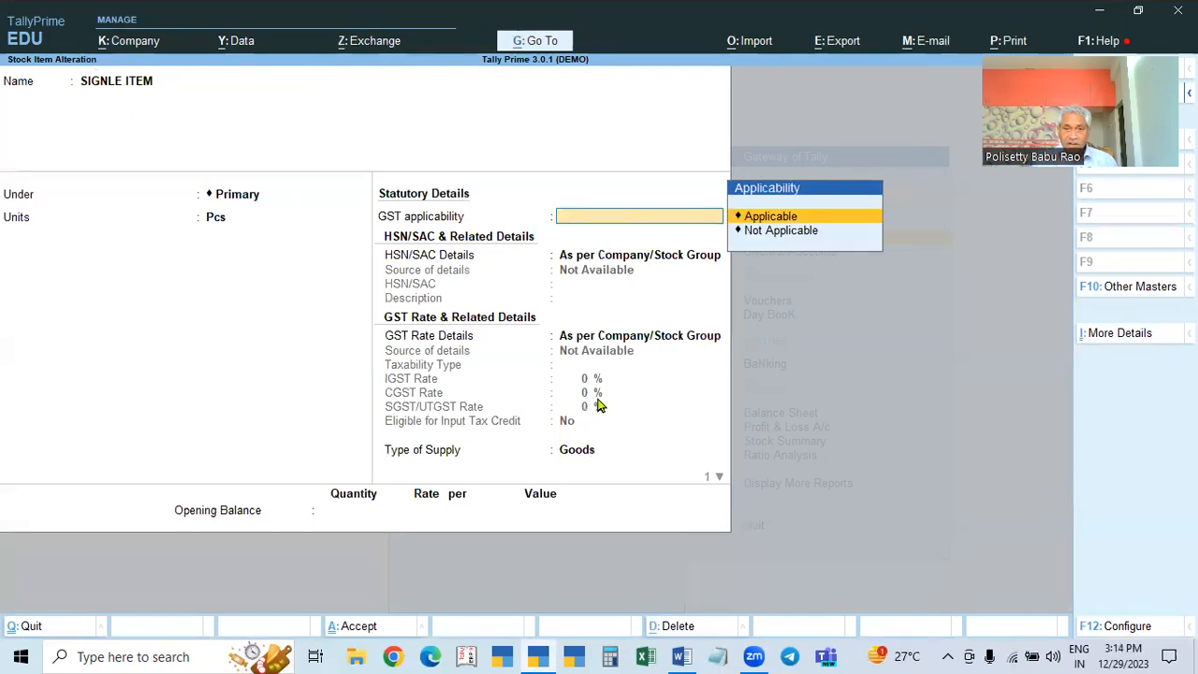
pyautogui.press('Escape')
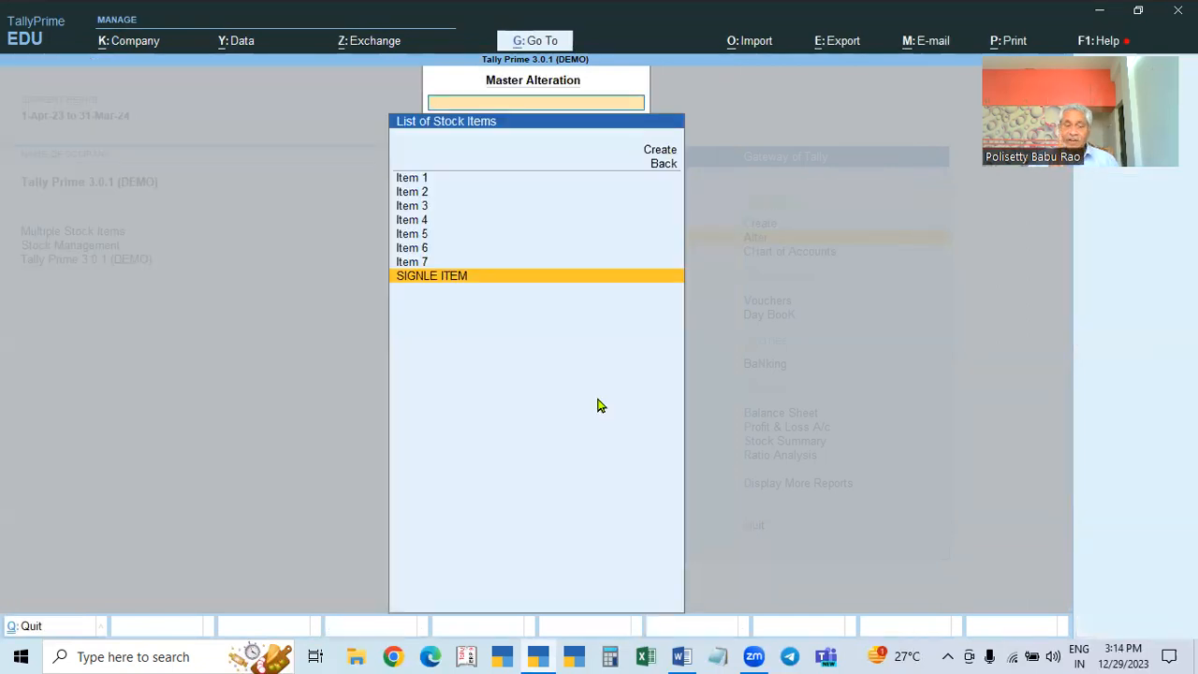
pyautogui.press('Escape')
pyautogui.press('Escape')
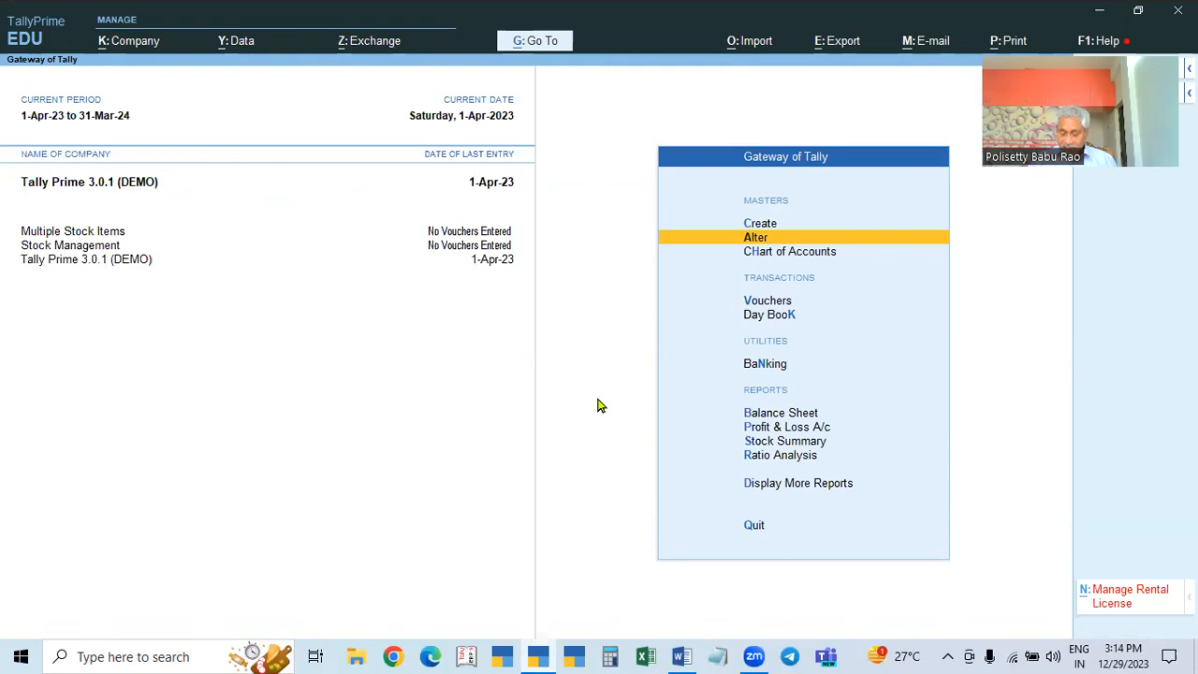
# Step: View the Purchases ledger's GST details without saving, then switch to the Word GST notes
pyautogui.press('Return')
pyautogui.press('Down')
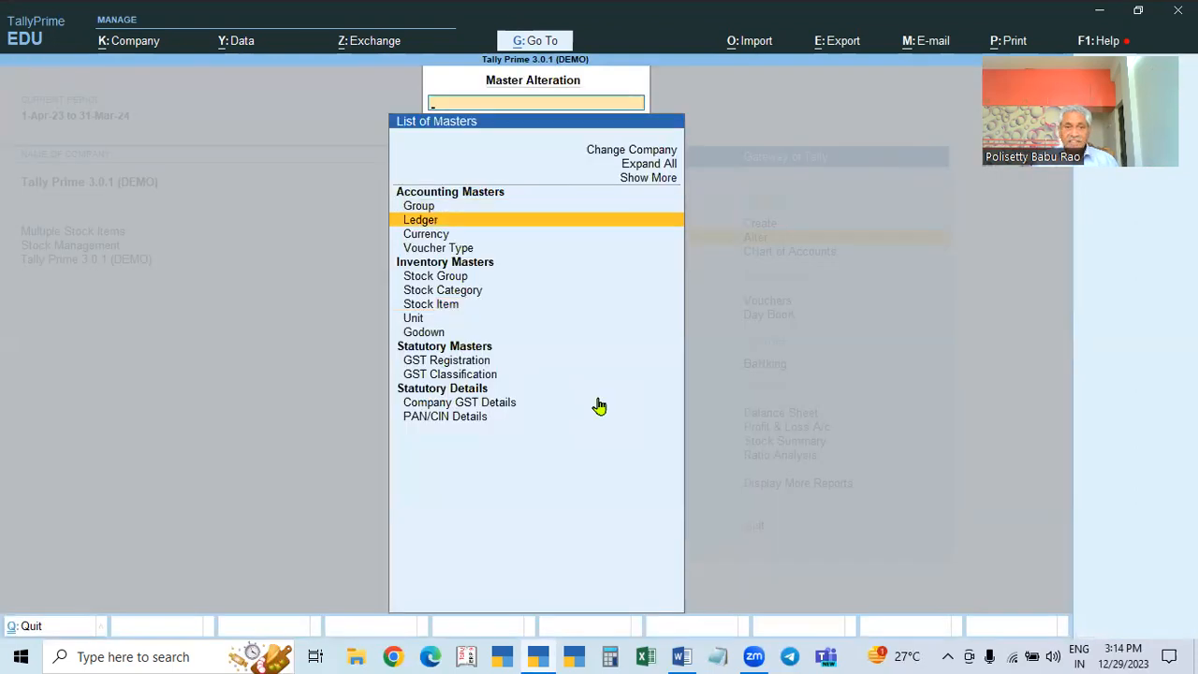
pyautogui.press('Return')
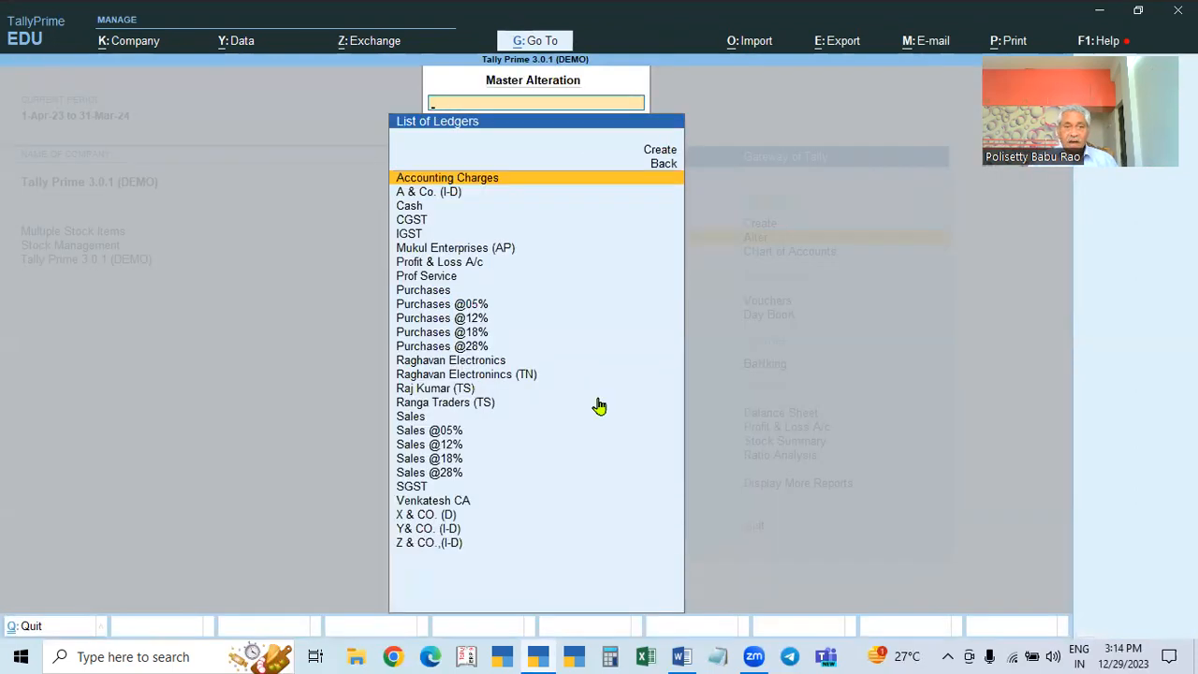
pyautogui.click(421, 292)
pyautogui.click(421, 292)
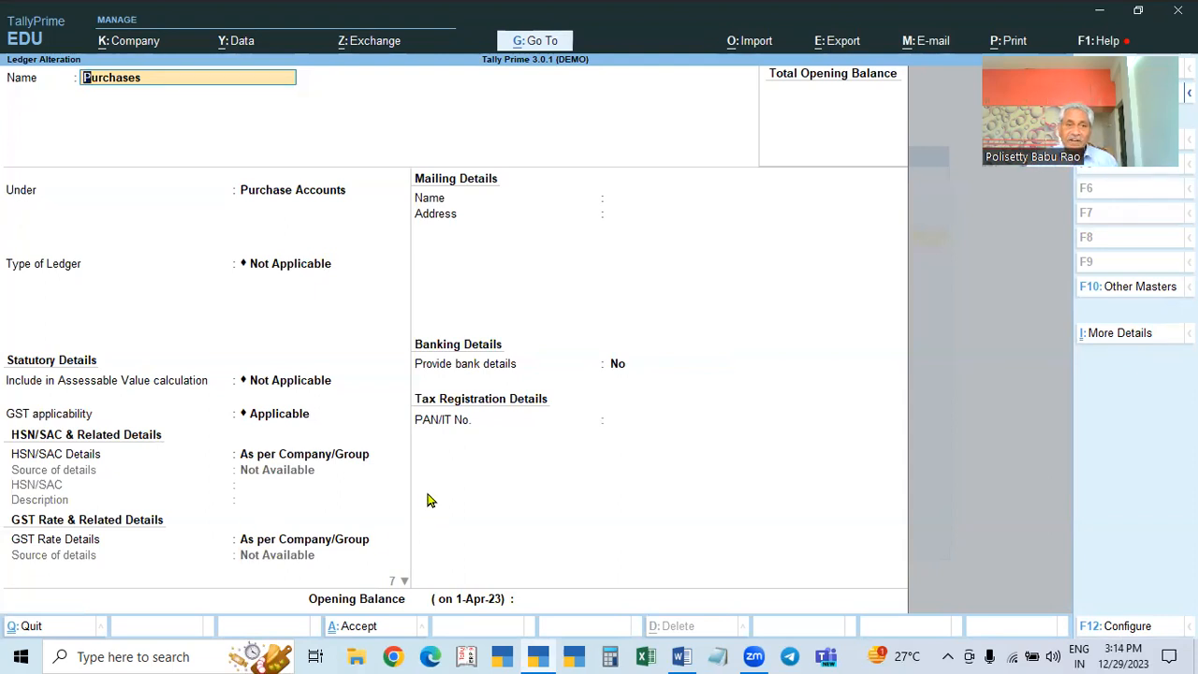
pyautogui.press('Escape')
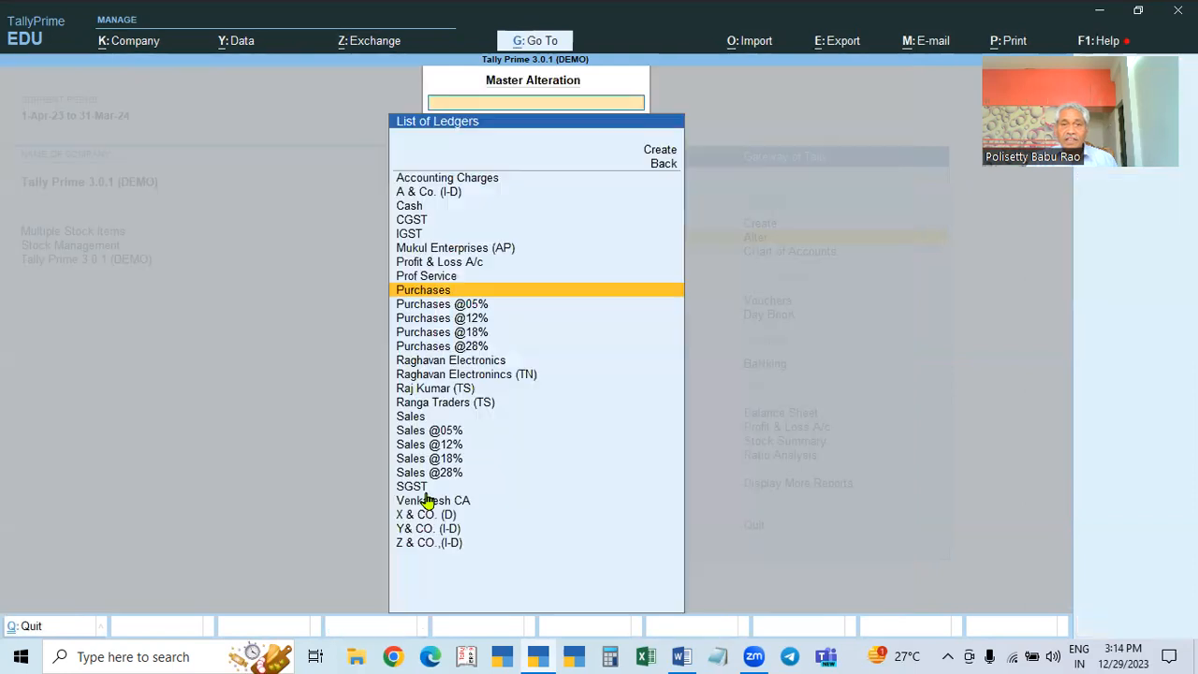
pyautogui.click(681, 656)
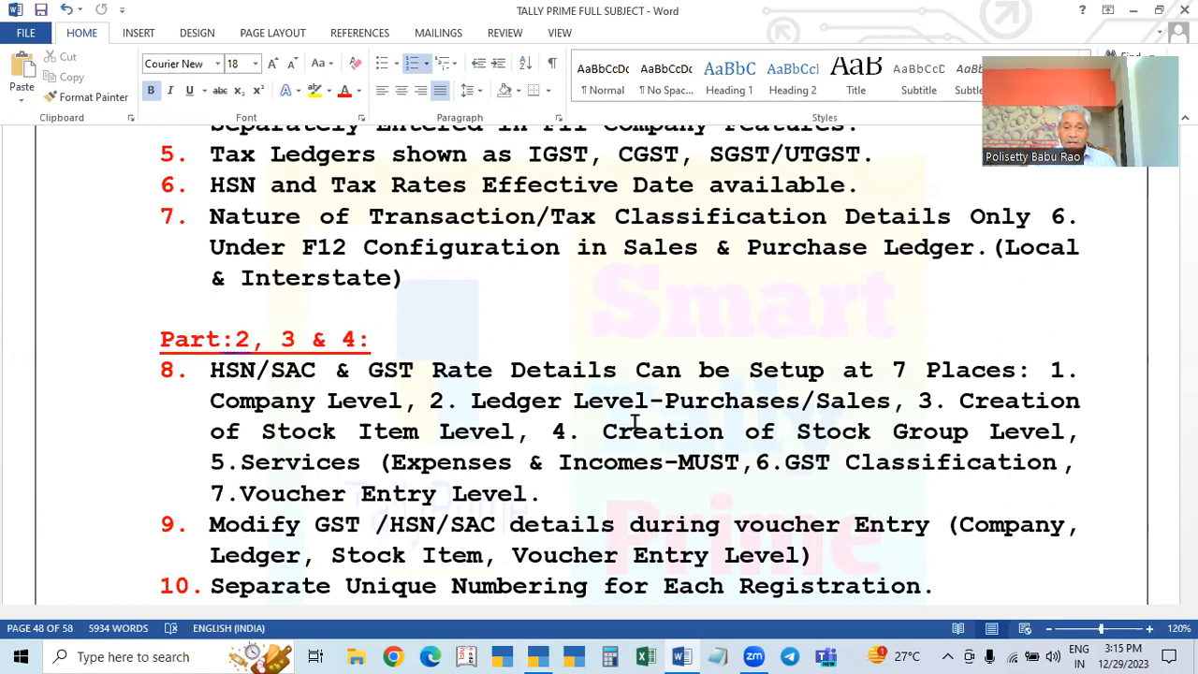
pyautogui.click(538, 655)
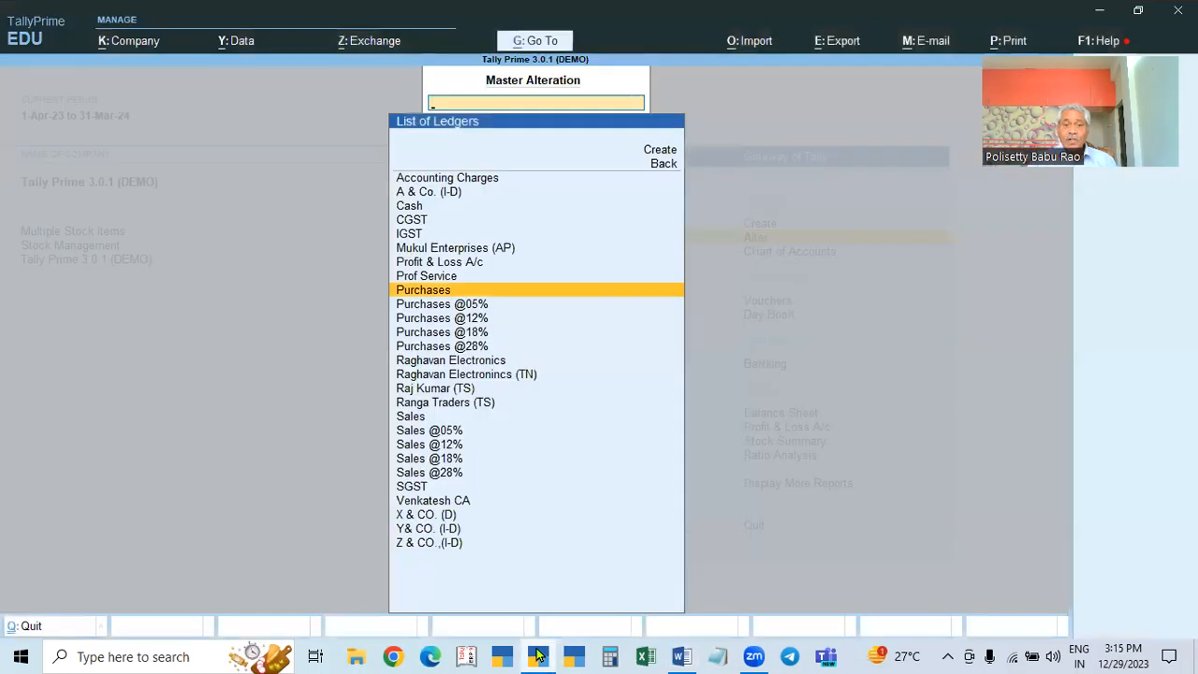
pyautogui.press('Down')
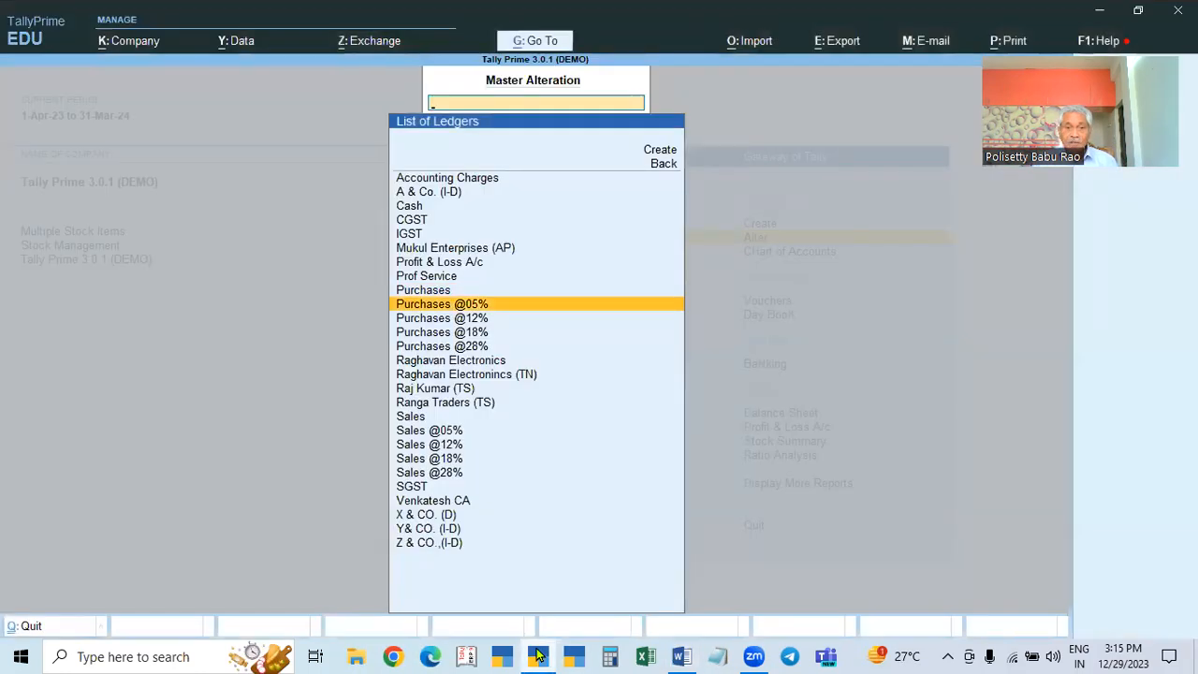
pyautogui.press('Return')
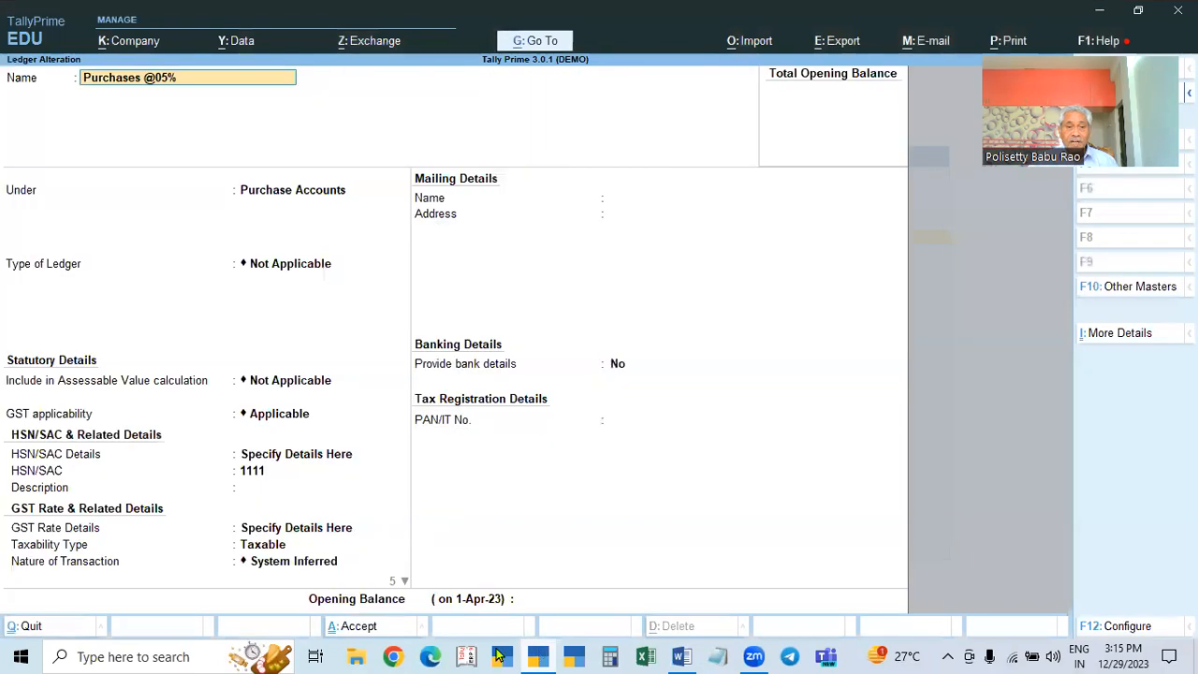
pyautogui.press('BackSpace')
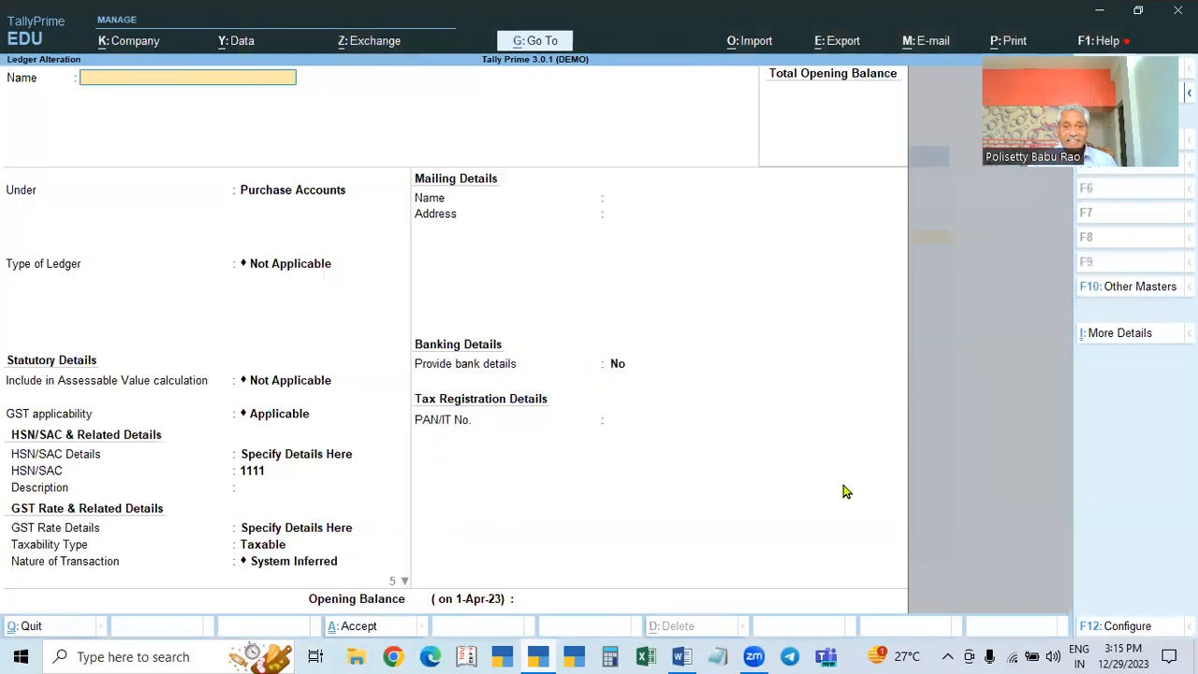
pyautogui.press('Escape')
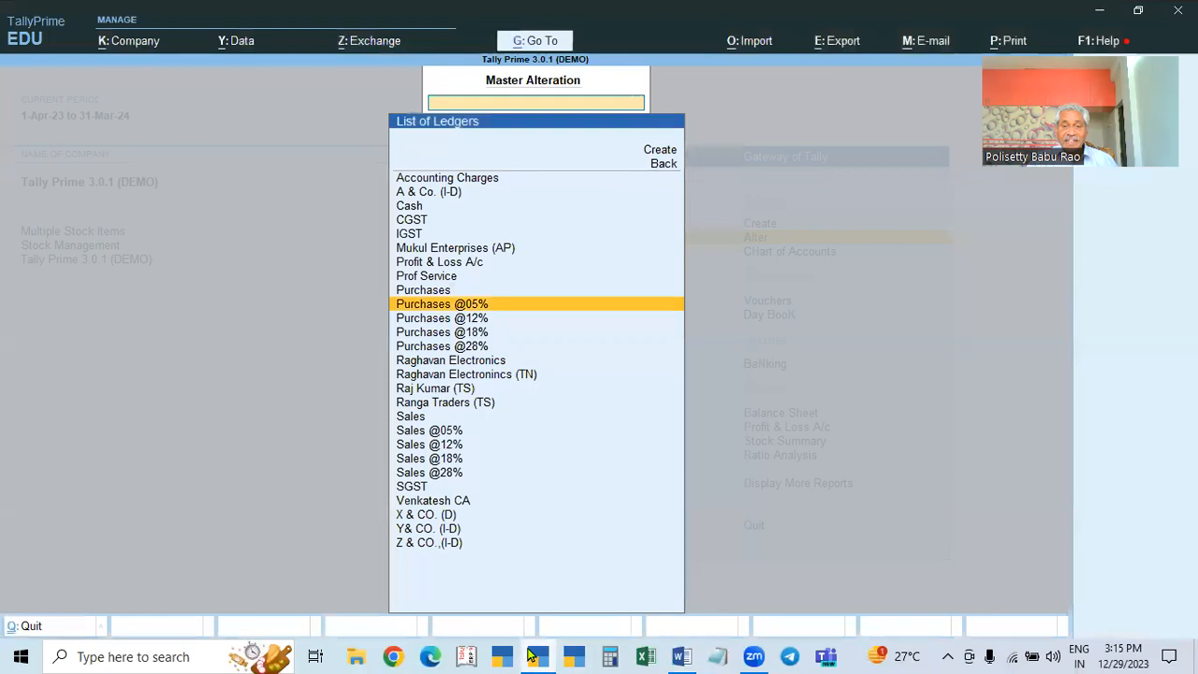
pyautogui.click(681, 656)
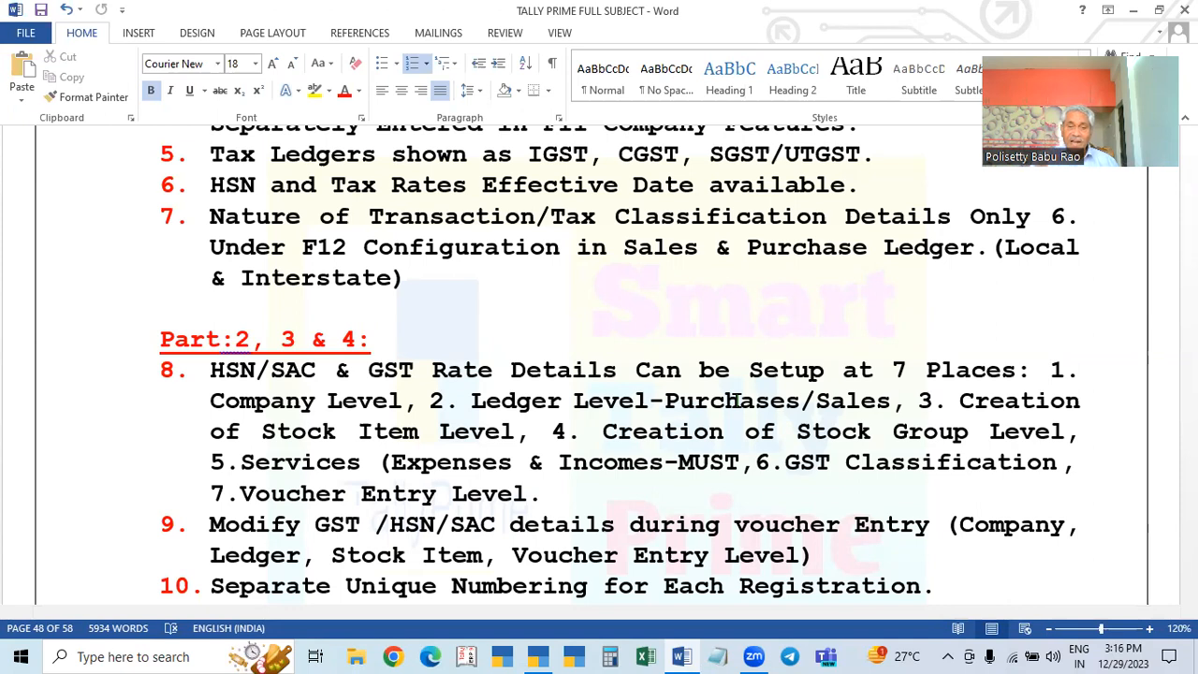
pyautogui.click(538, 657)
# Step: Start Purchase voucher No. 19 with Purchases as the purchase ledger and open its F12 configuration
pyautogui.press('Escape')
pyautogui.press('Escape')
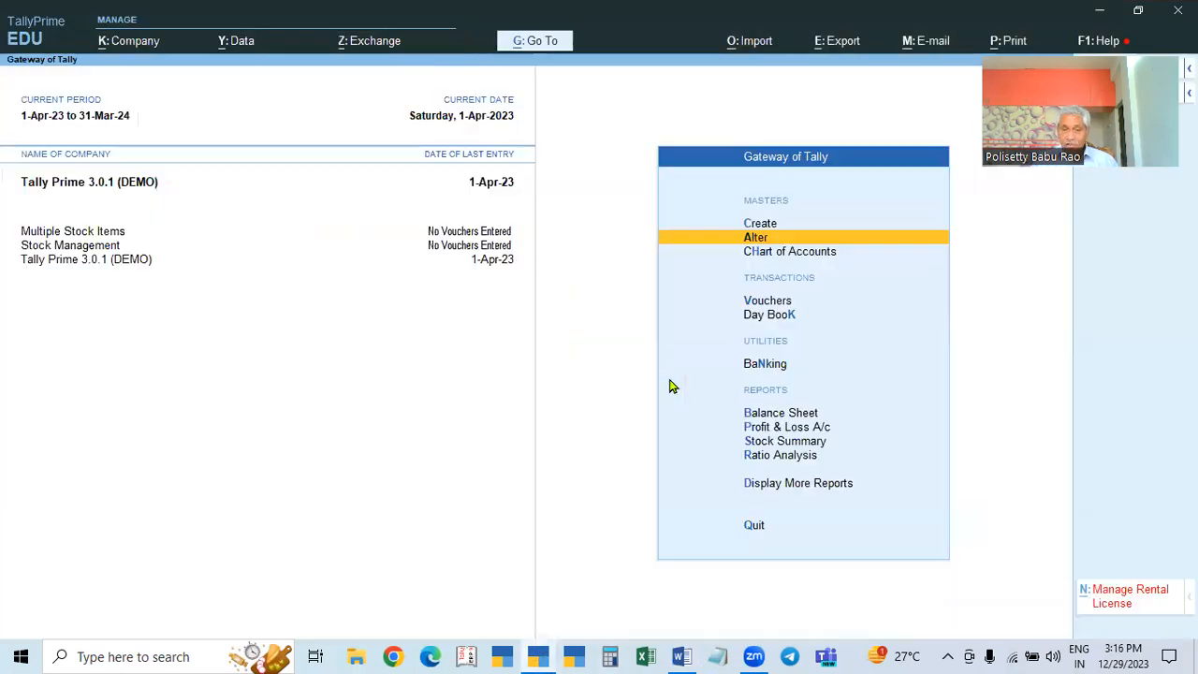
pyautogui.press('Down')
pyautogui.press('Down')
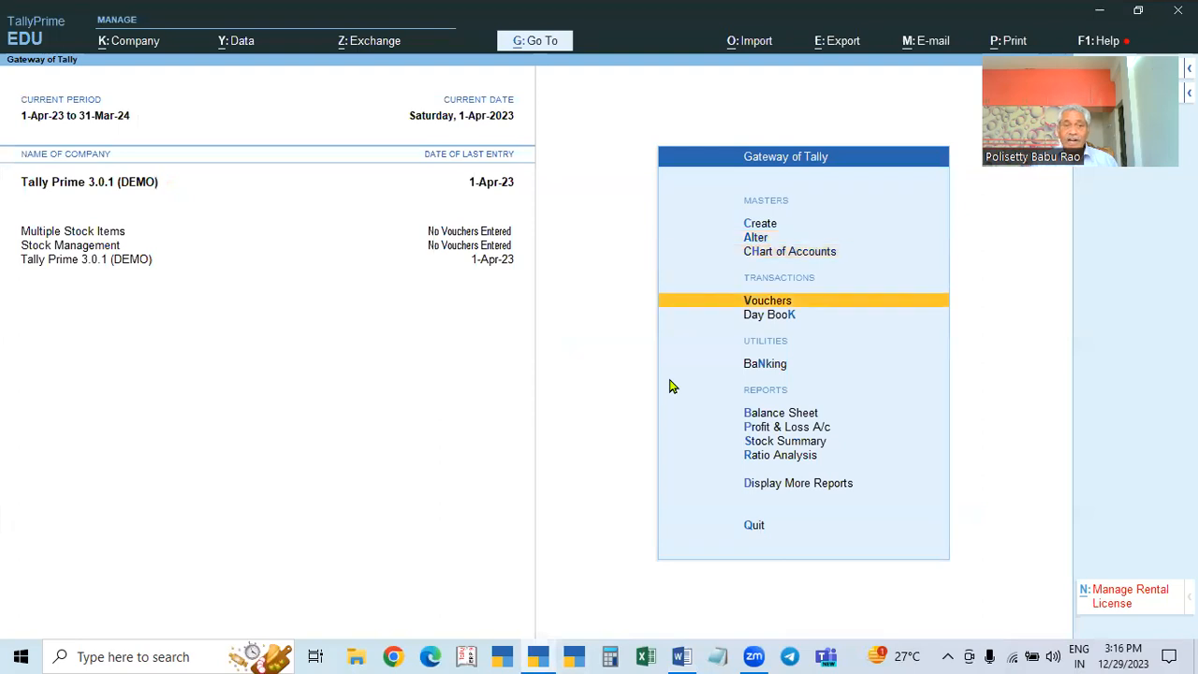
pyautogui.press('Return')
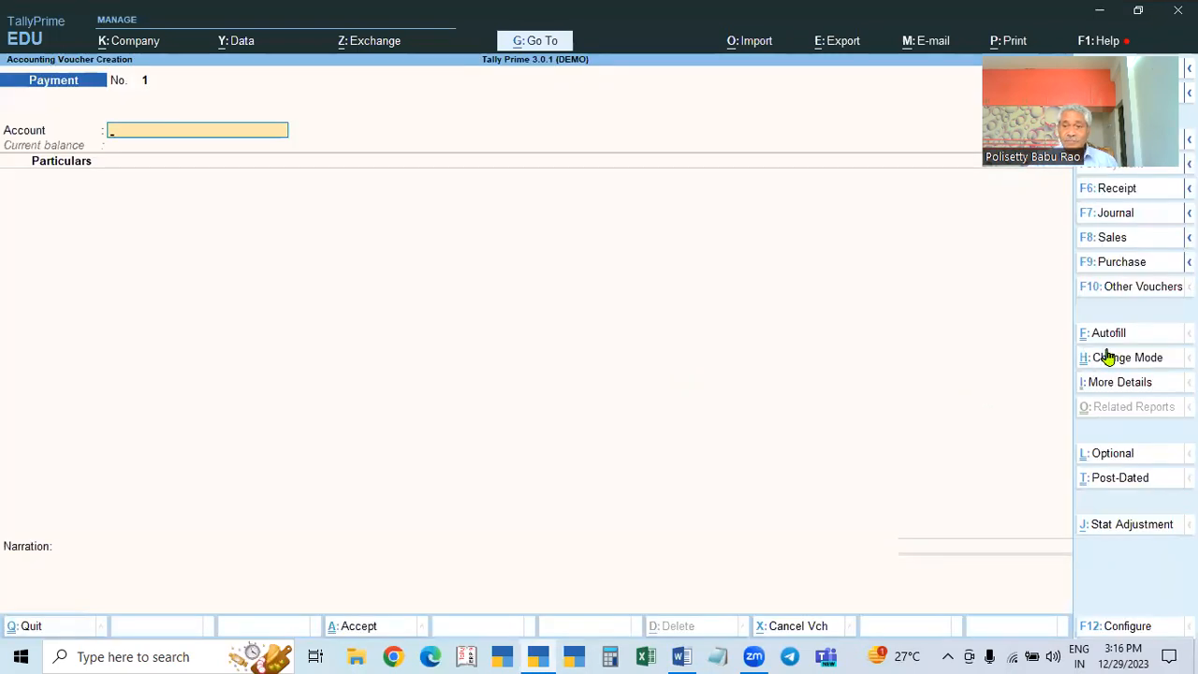
pyautogui.press('F9')
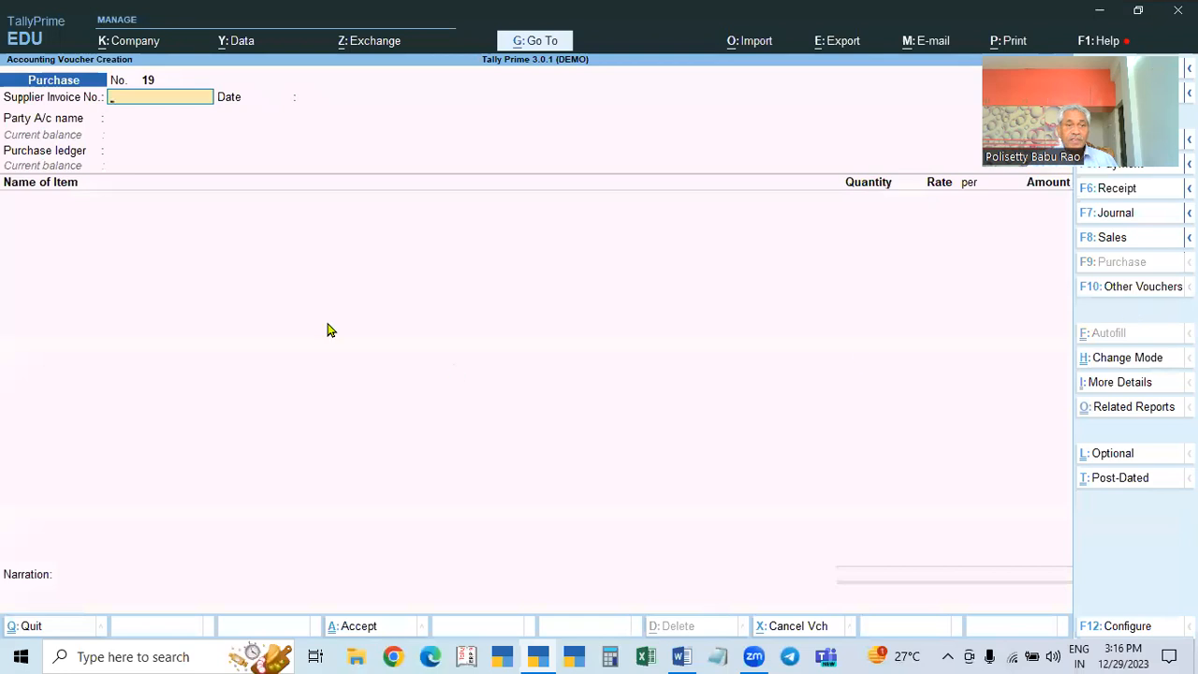
pyautogui.click(120, 154)
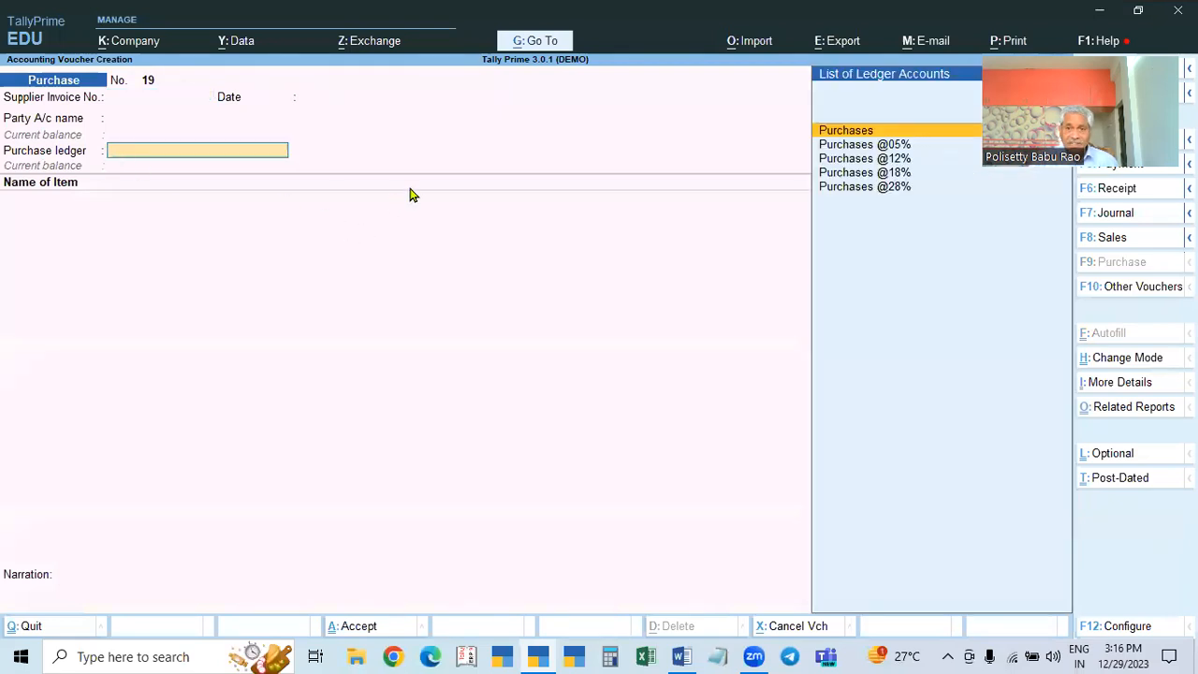
pyautogui.press('Return')
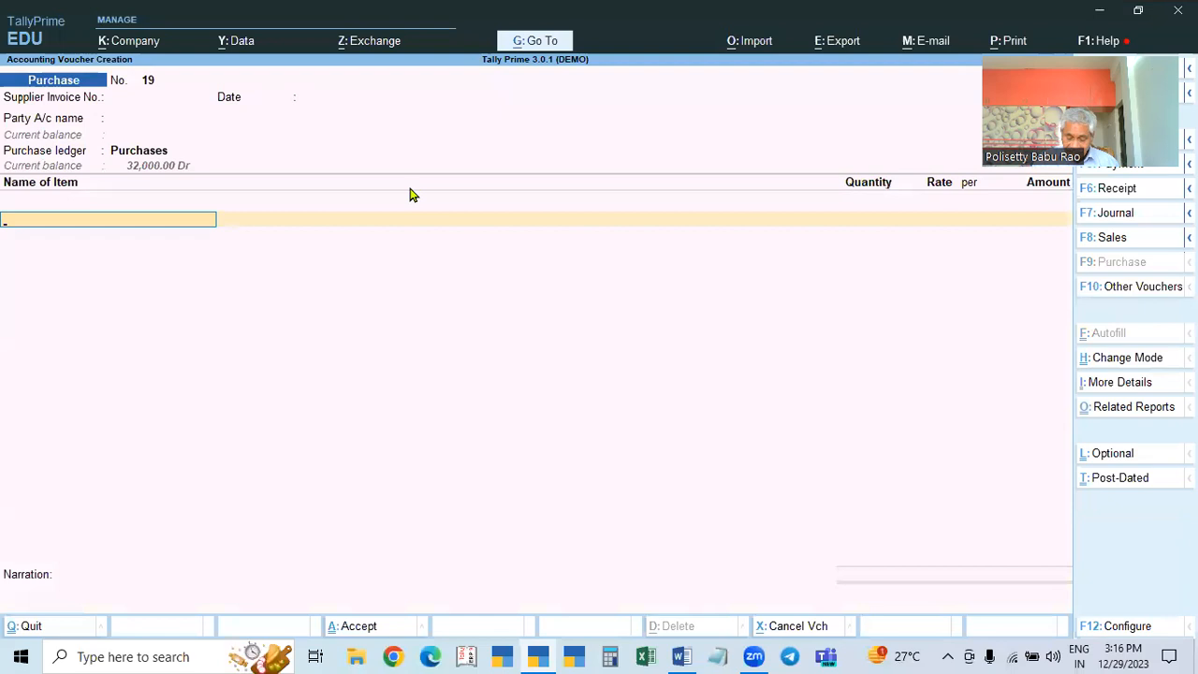
pyautogui.press('BackSpace')
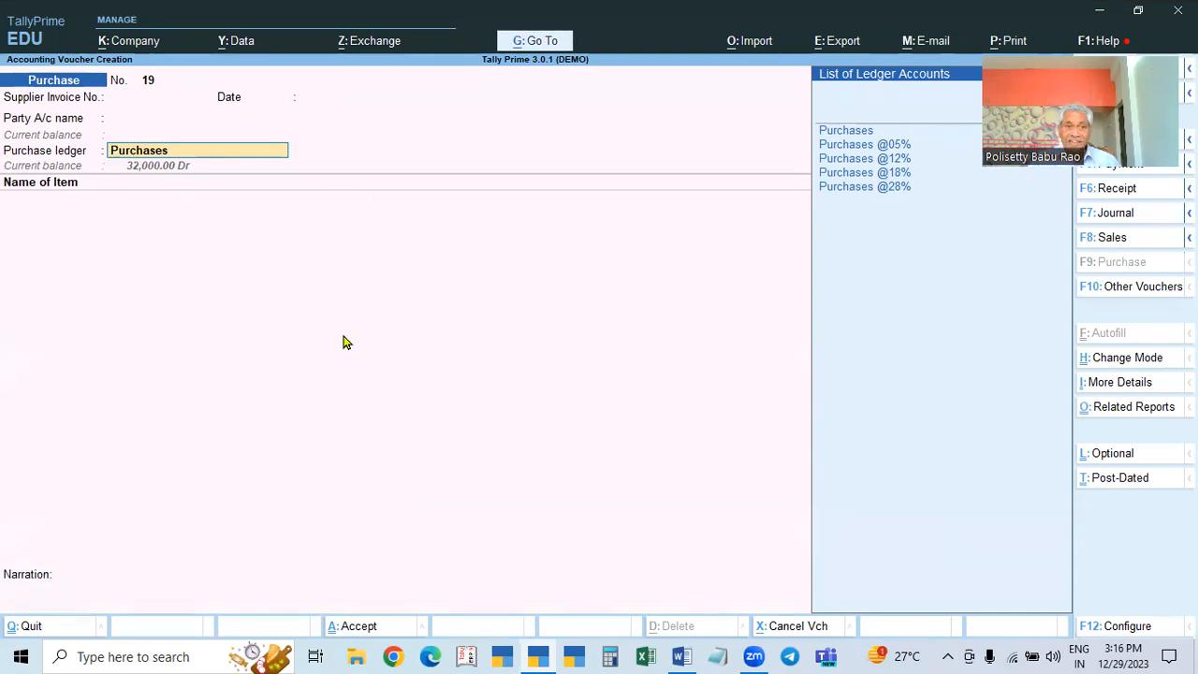
pyautogui.press('Return')
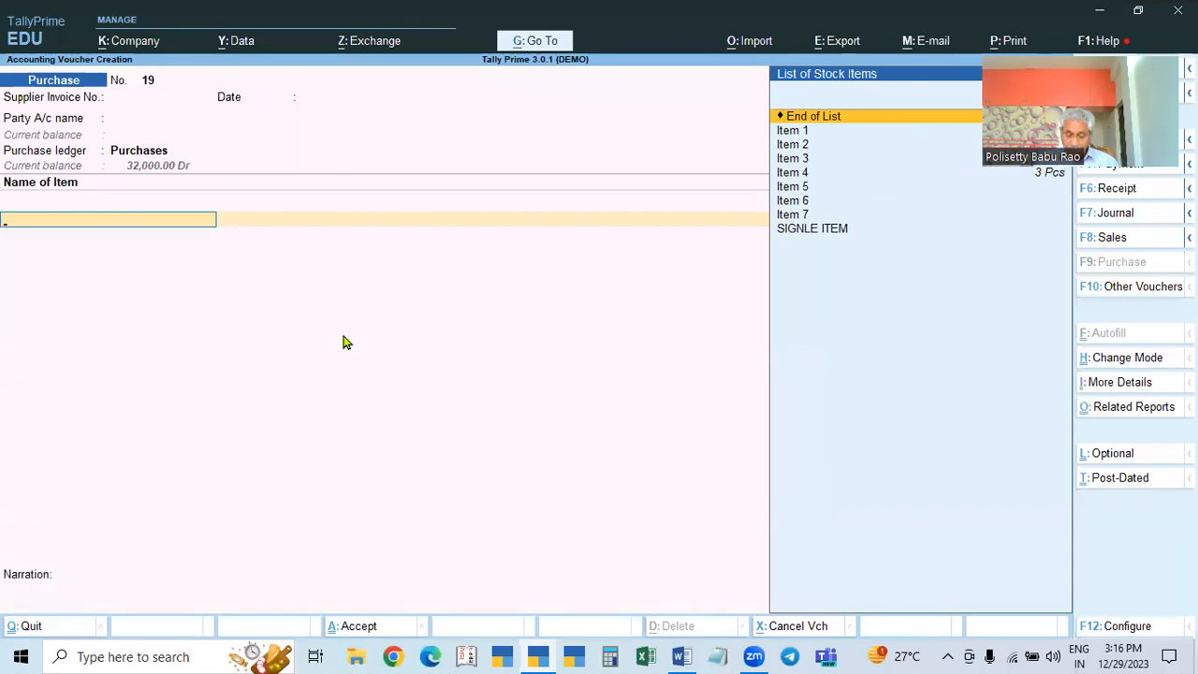
pyautogui.press('F12')
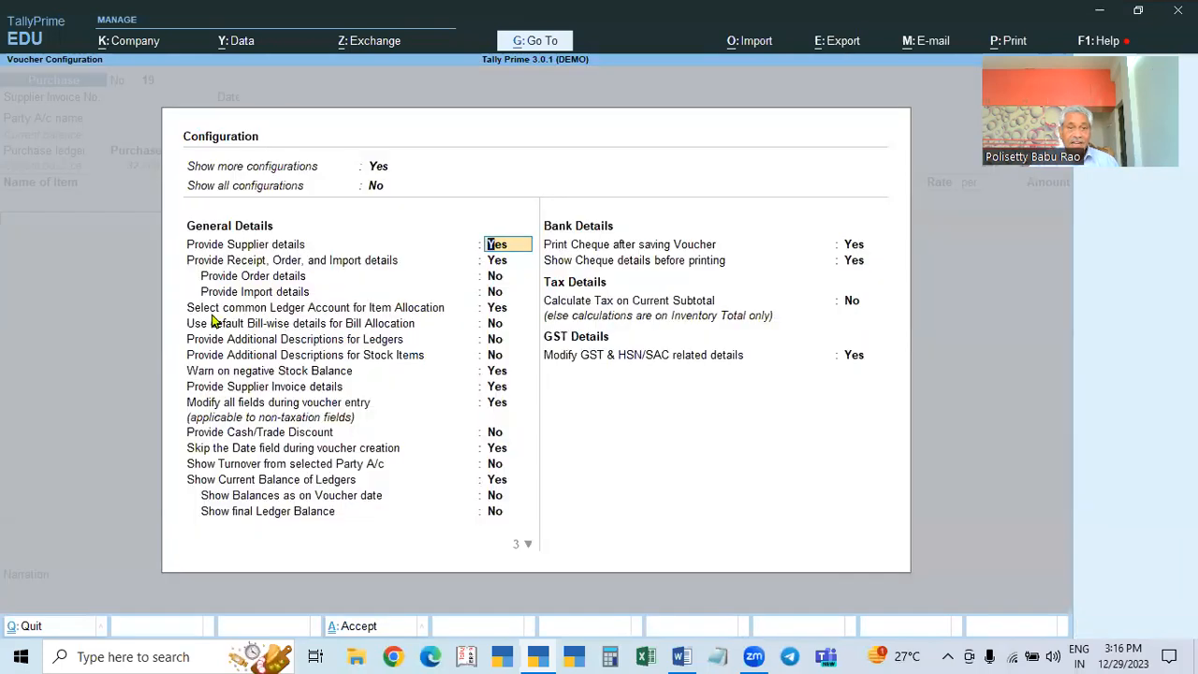
# Step: Set 'Select common Ledger Account for Item Allocation' to No, then quit the empty purchase voucher
pyautogui.click(497, 309)
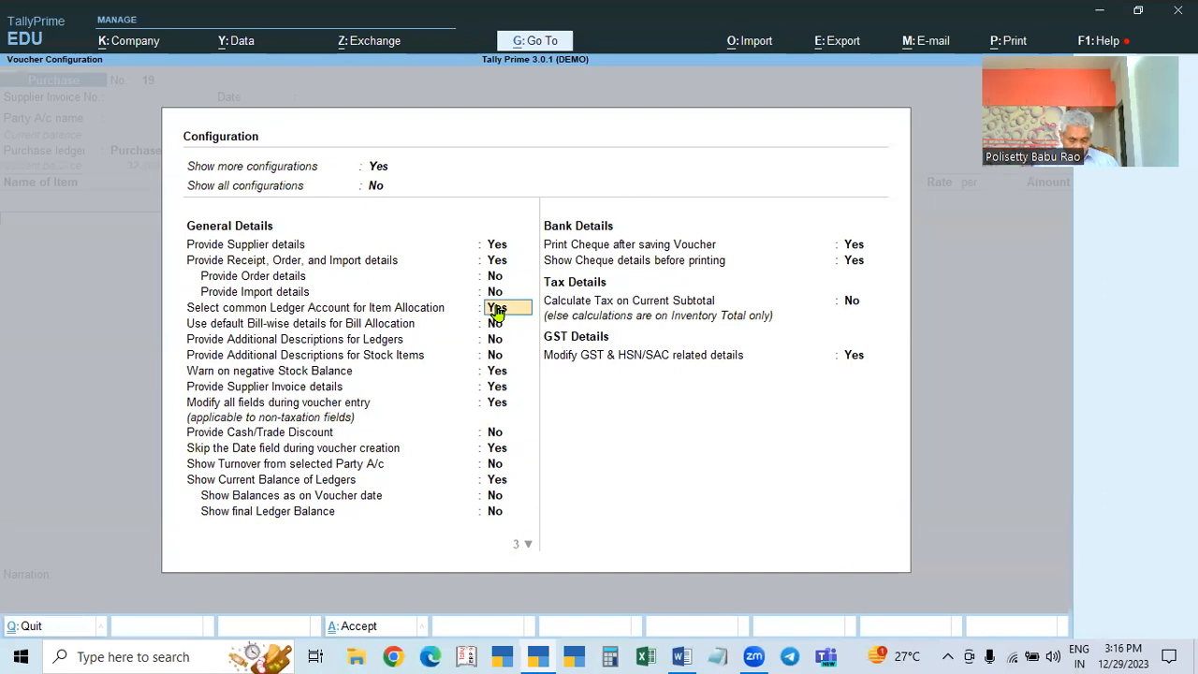
pyautogui.write('n')
pyautogui.press('Return')
pyautogui.hotkey('ctrl', 'a')
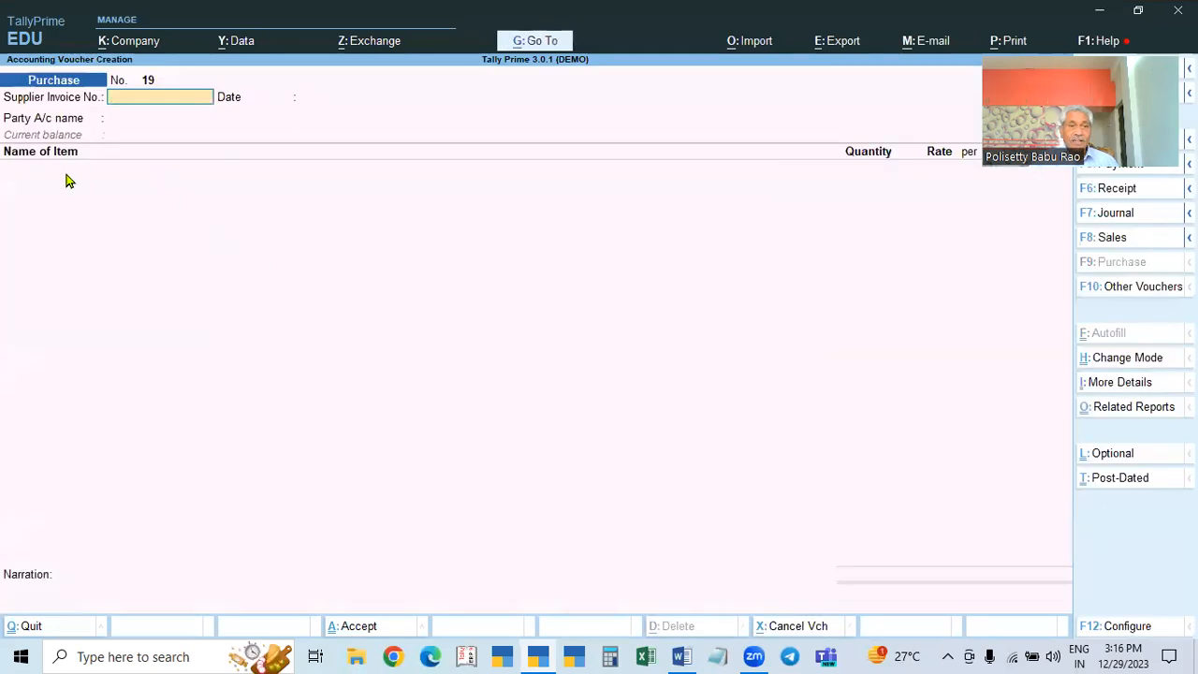
pyautogui.click(56, 188)
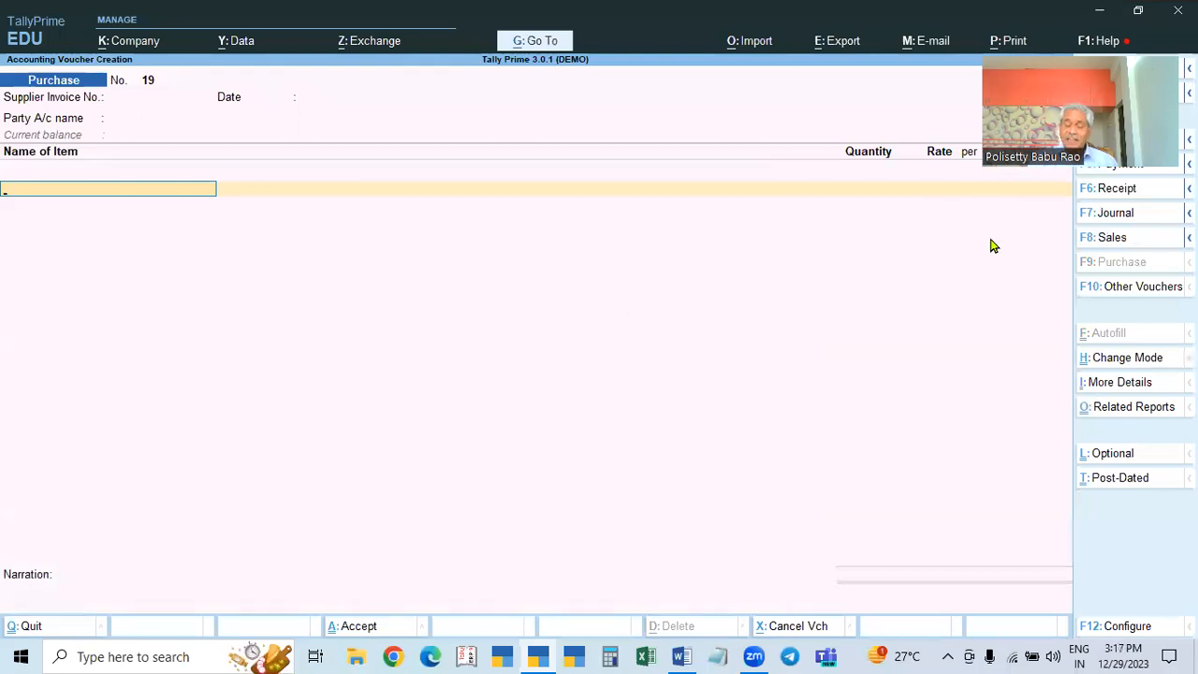
pyautogui.press('Escape')
pyautogui.press('Escape')
pyautogui.press('Escape')
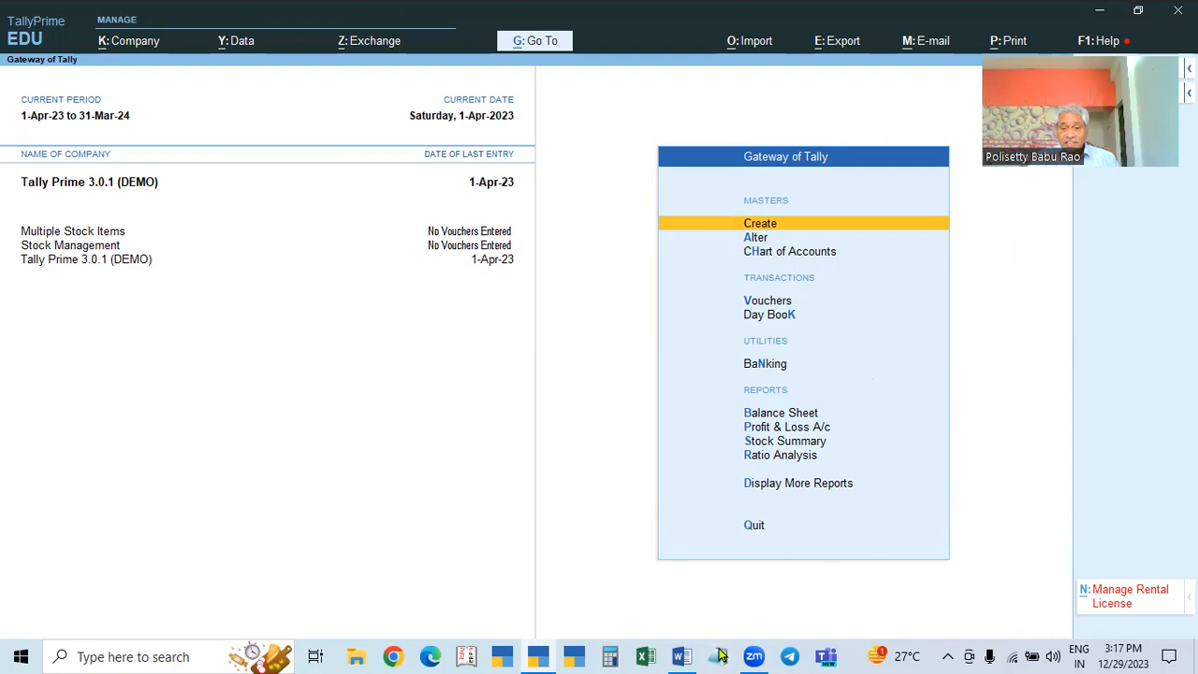
# Step: View the detailed Profit & Loss A/c: purchases 64,000.00, closing stock 24,000.00, nett profit 13,190.00
pyautogui.click(681, 656)
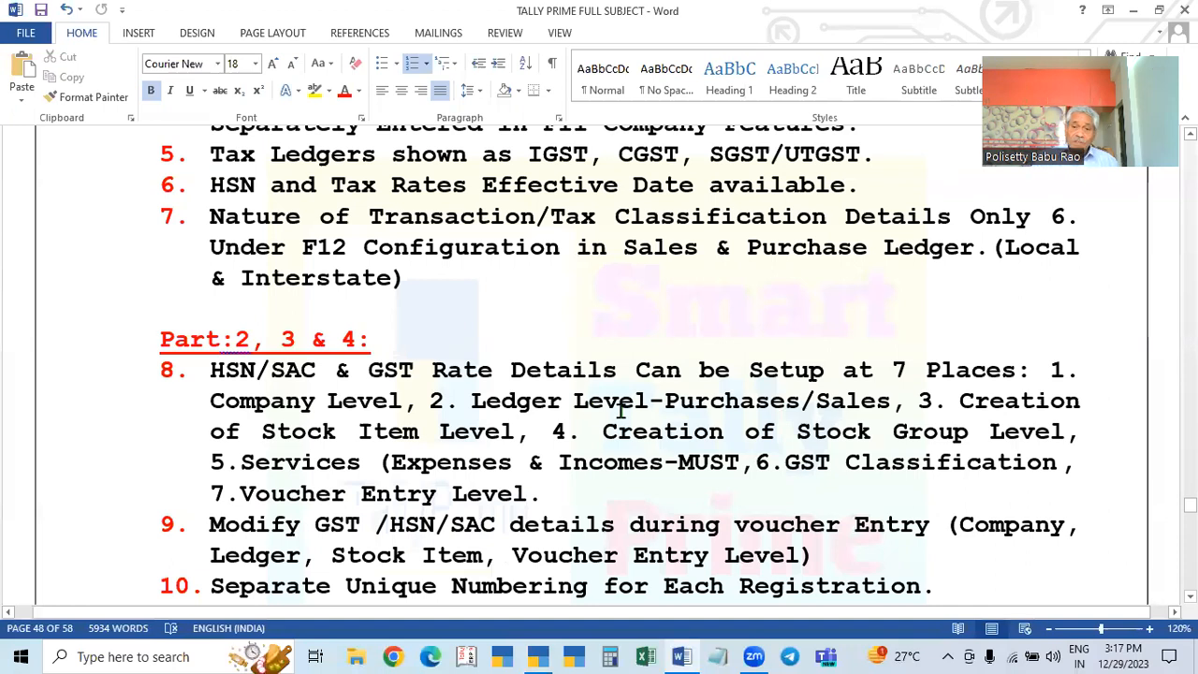
pyautogui.click(539, 656)
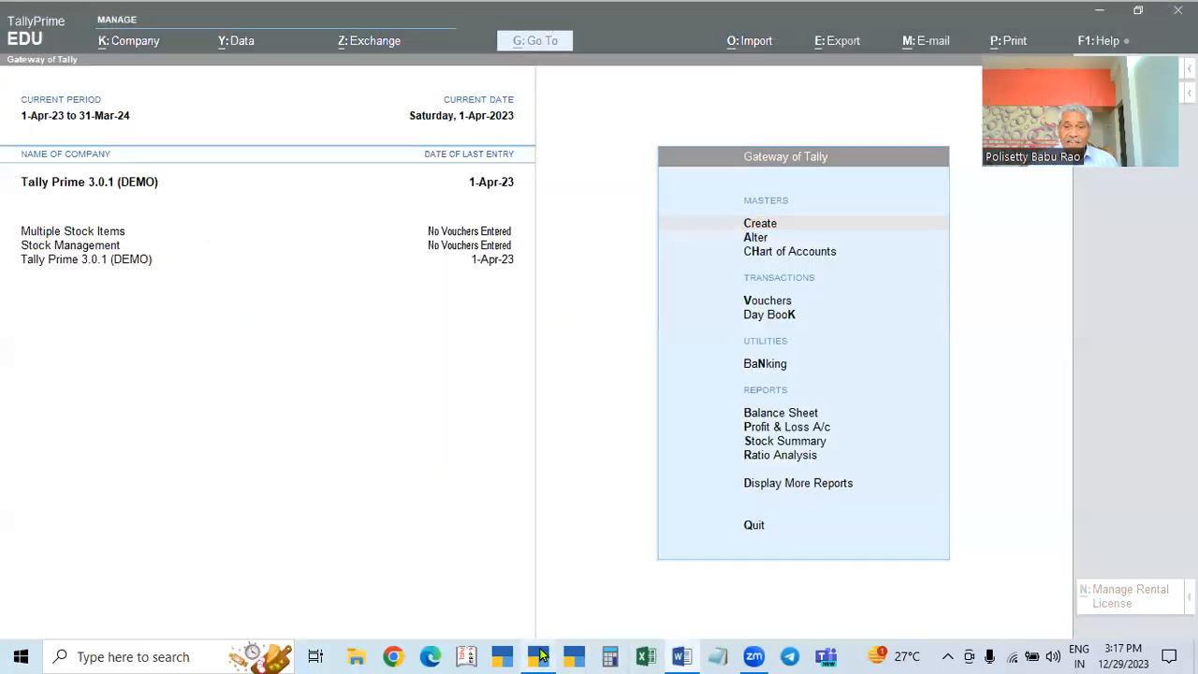
pyautogui.click(775, 429)
pyautogui.hotkey('alt', 'F5')
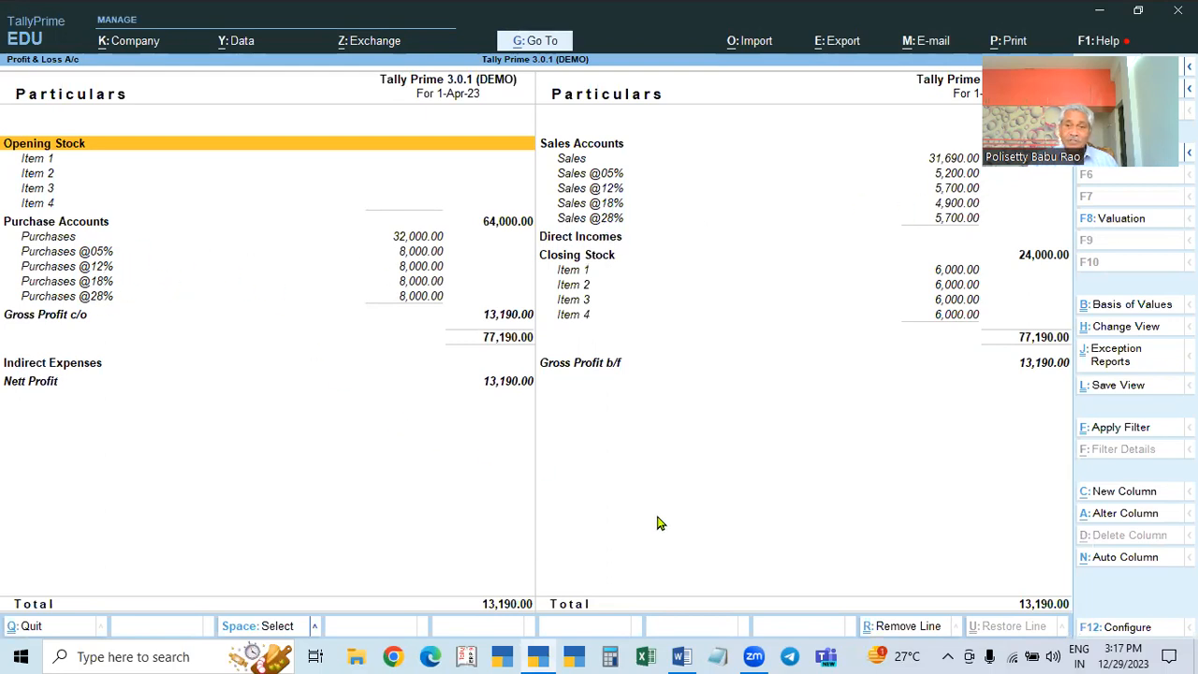
pyautogui.press('Escape')
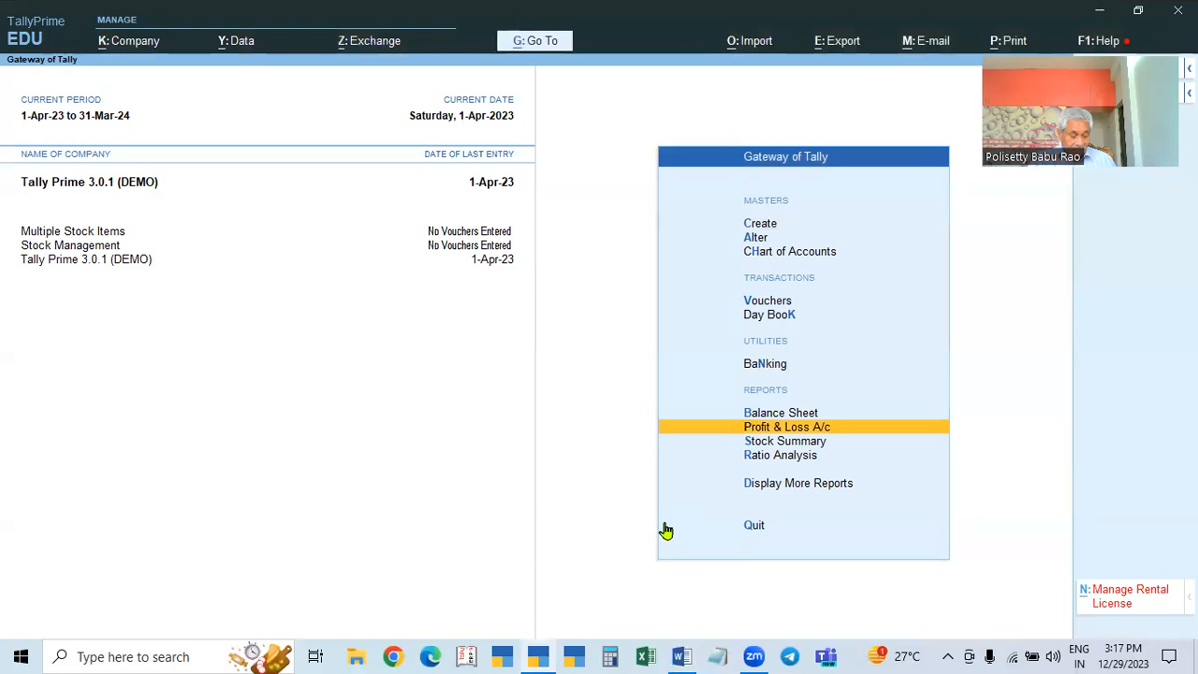
pyautogui.press('Return')
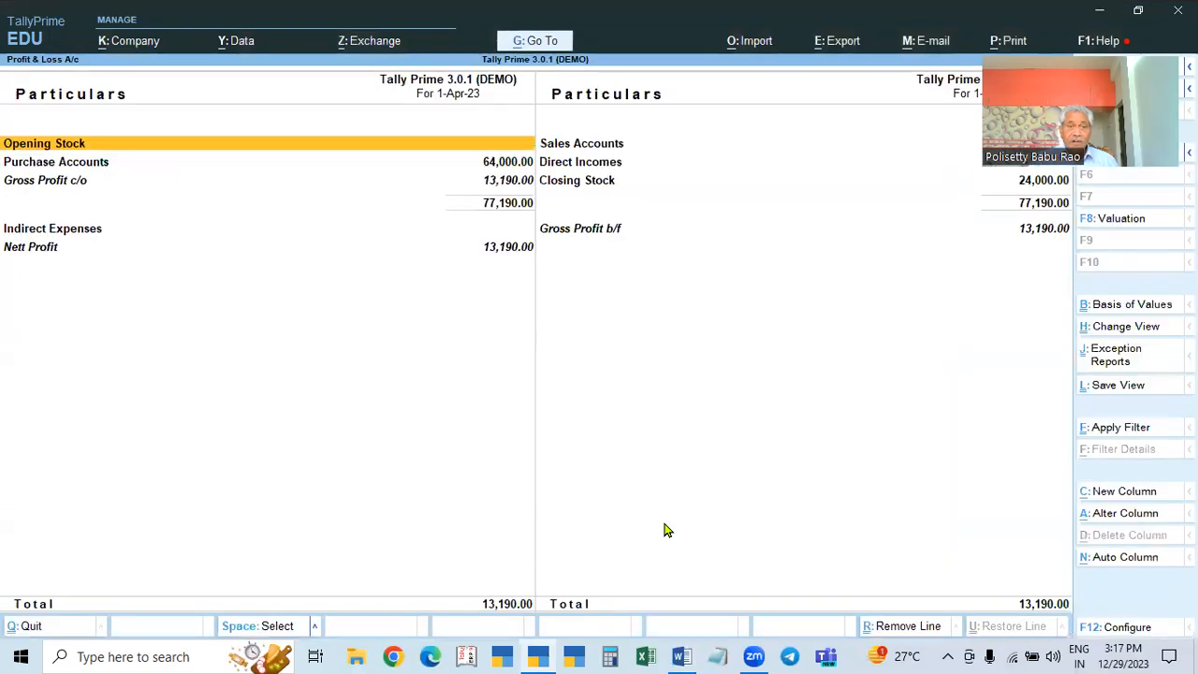
pyautogui.hotkey('alt', 'F5')
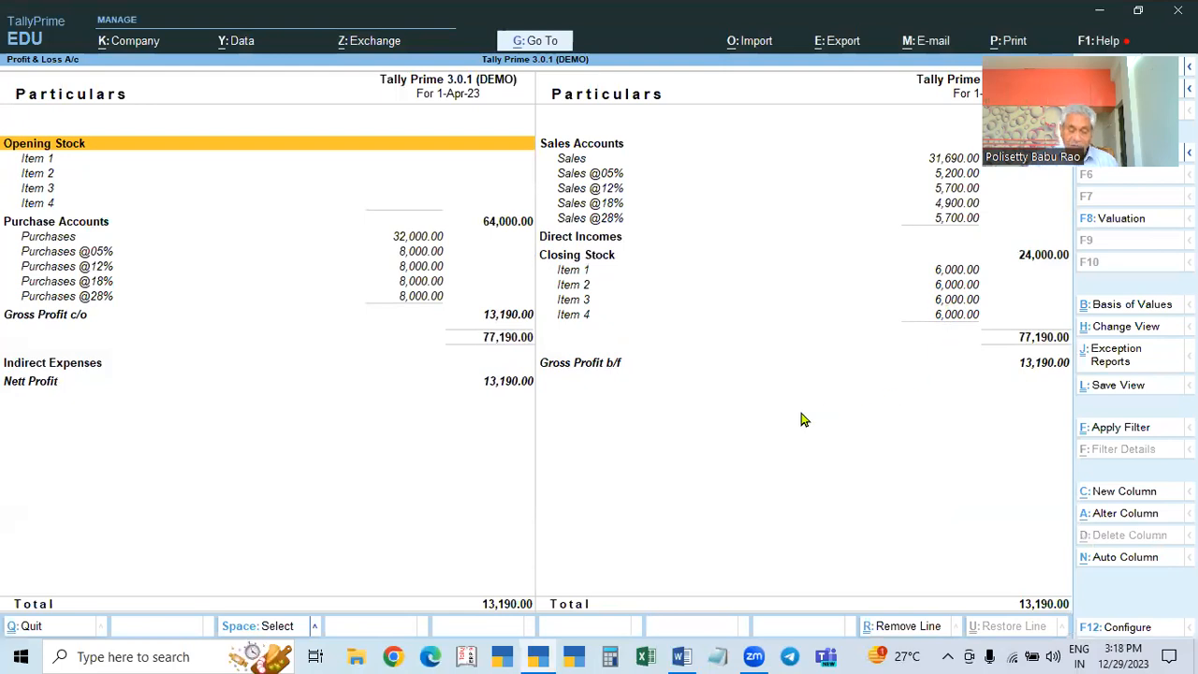
pyautogui.press('Escape')
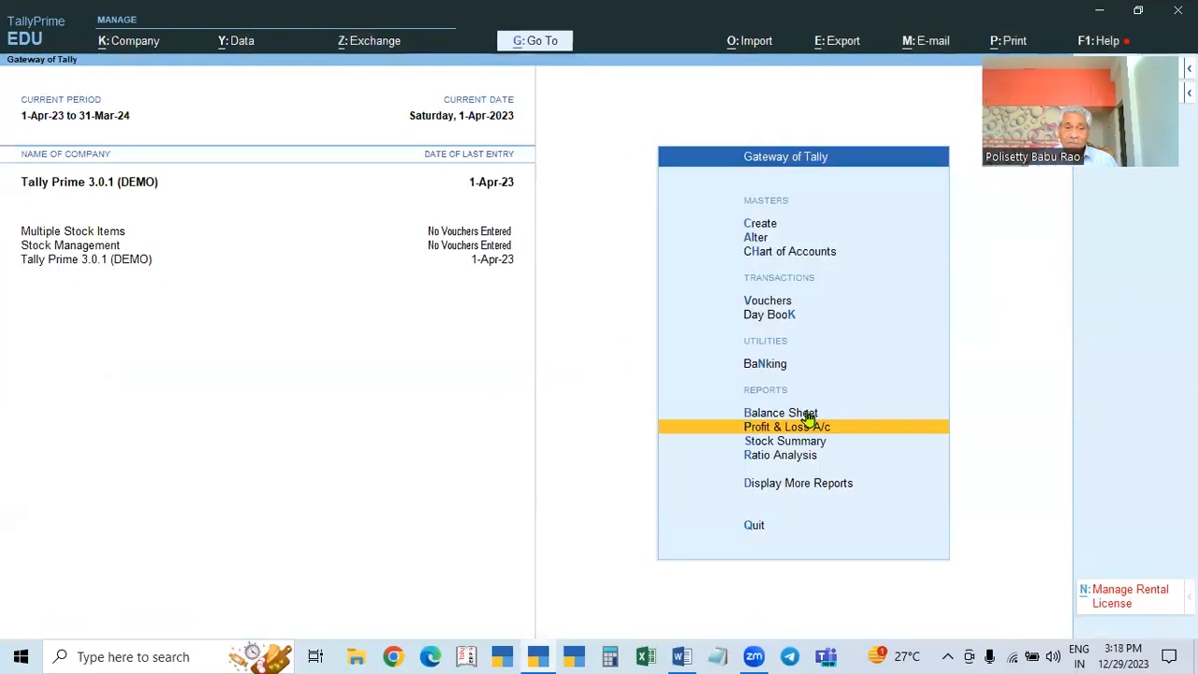
# Step: Read the Word notes, then select Multiple Stock Items as the current company
pyautogui.click(681, 657)
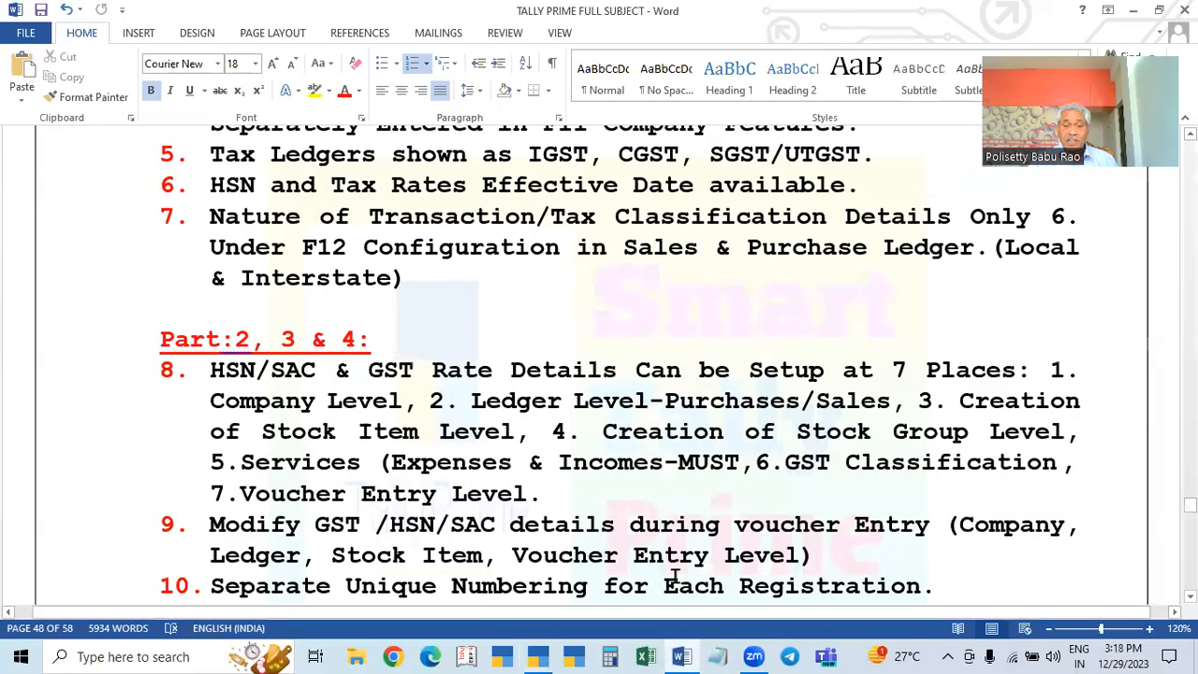
pyautogui.scroll(-1, 672, 571)
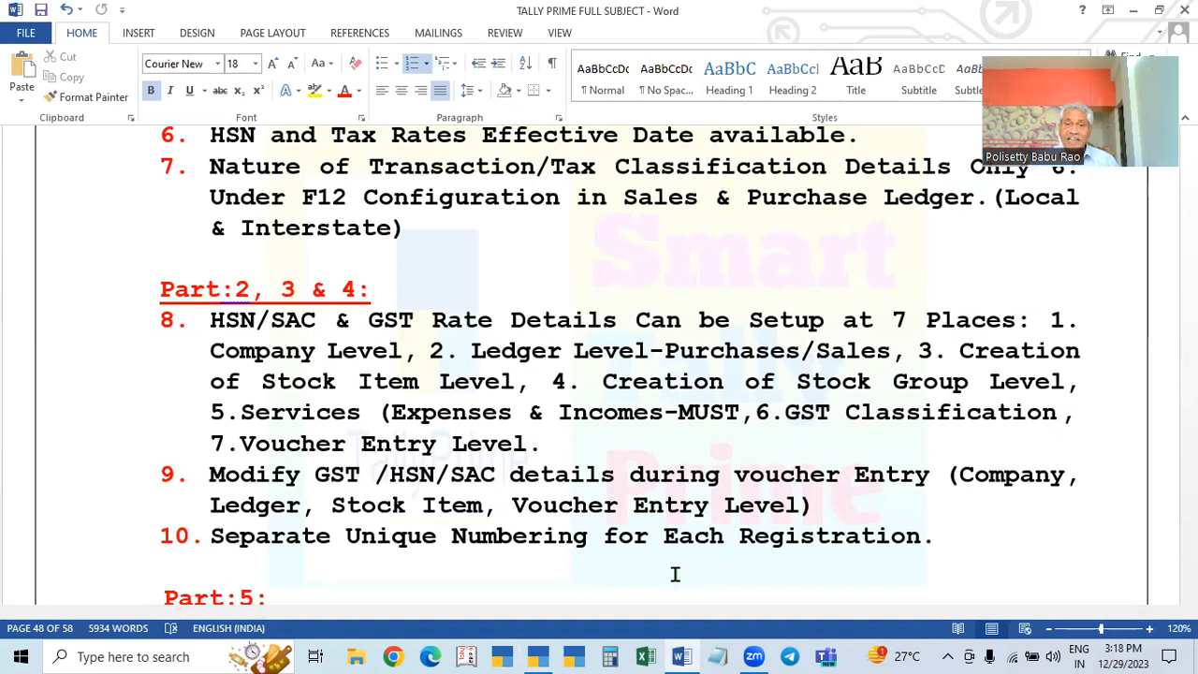
pyautogui.click(540, 656)
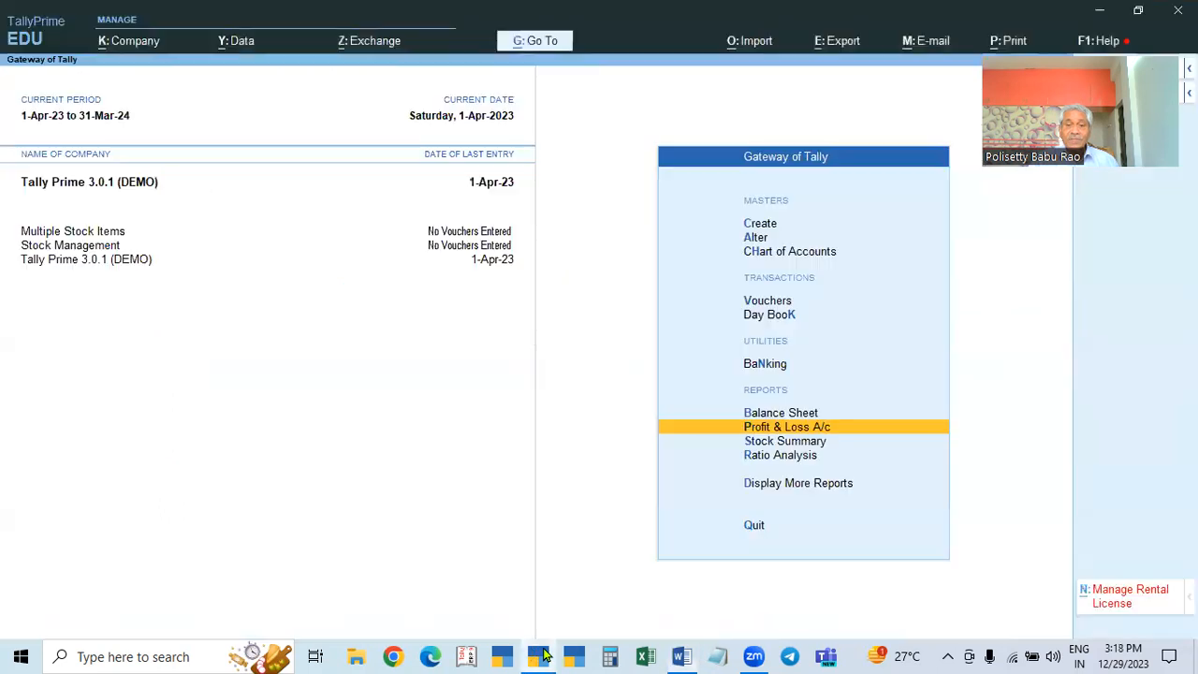
pyautogui.click(93, 233)
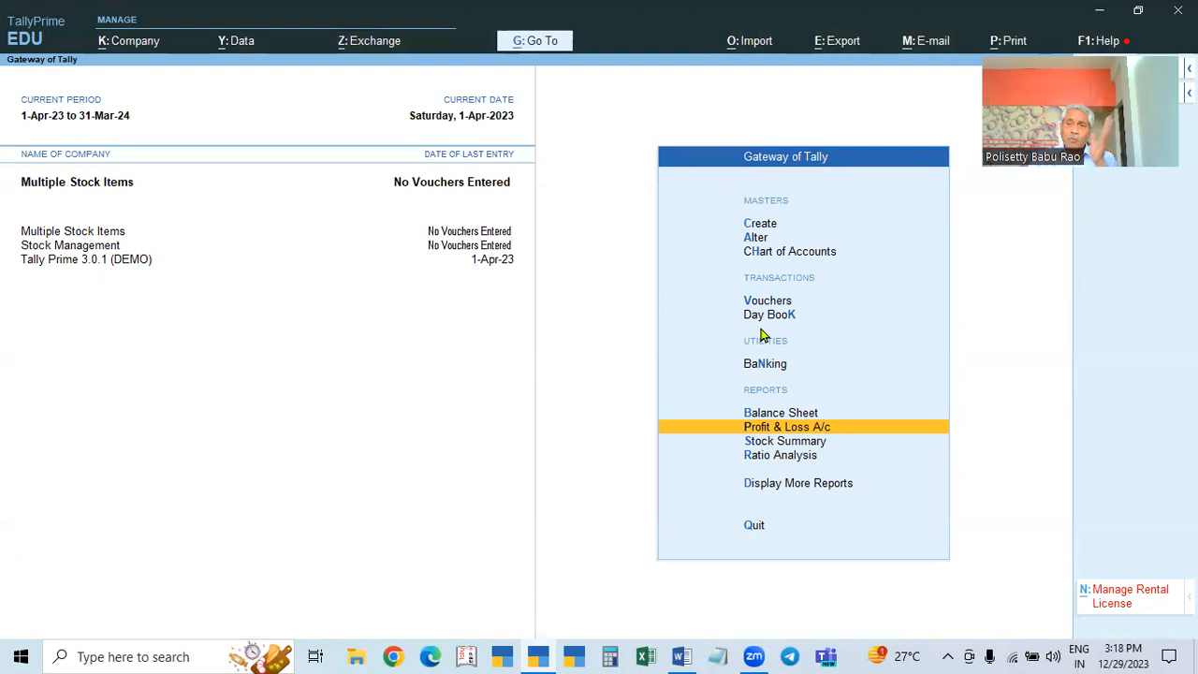
pyautogui.click(113, 186)
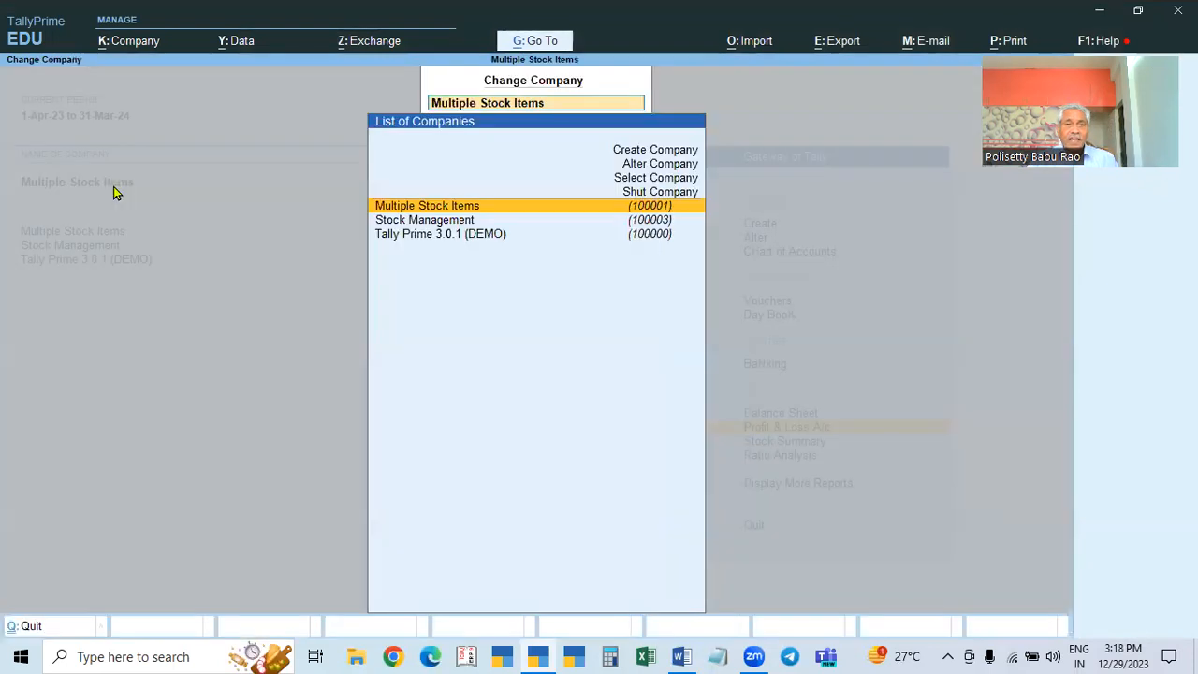
pyautogui.press('Escape')
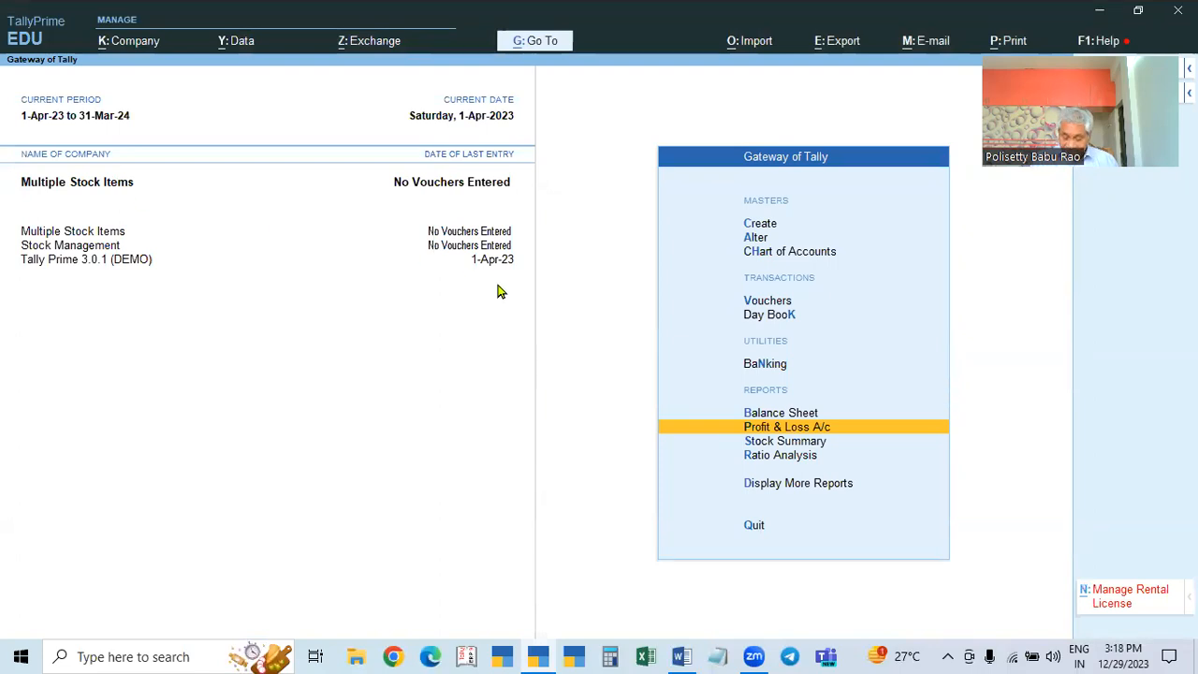
# Step: Enable GST for Multiple Stock Items, accepting Telangana, Regular, Monthly GSTR-1, and return to the Gateway
pyautogui.press('F11')
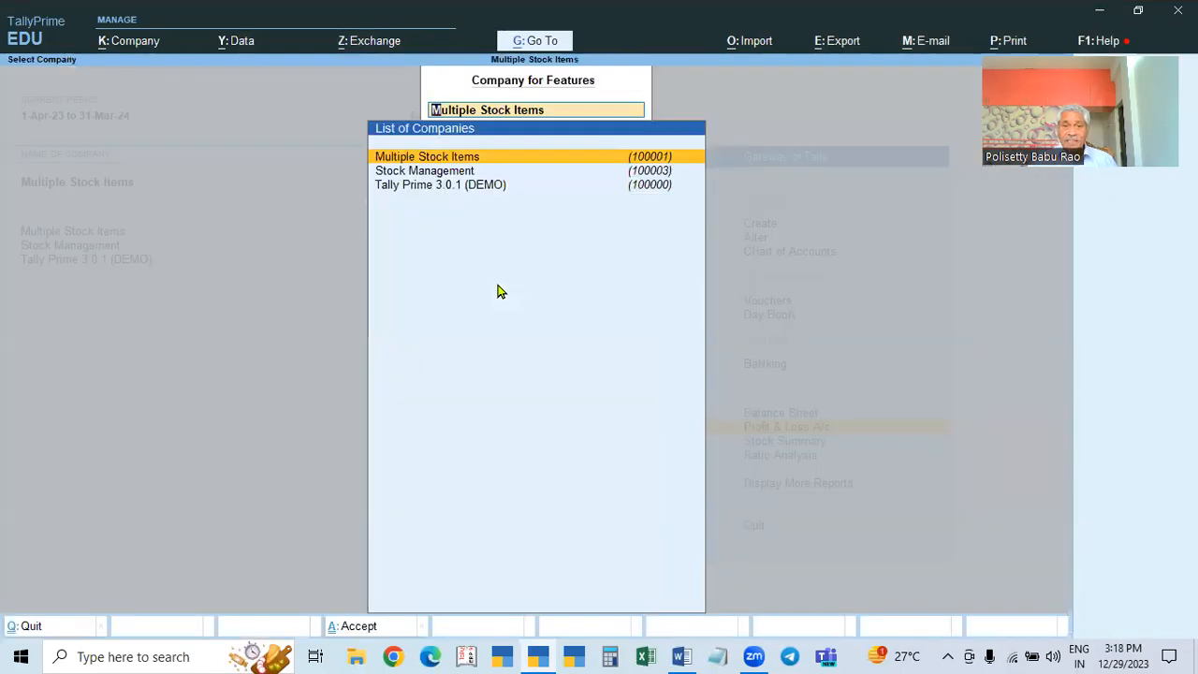
pyautogui.press('Return')
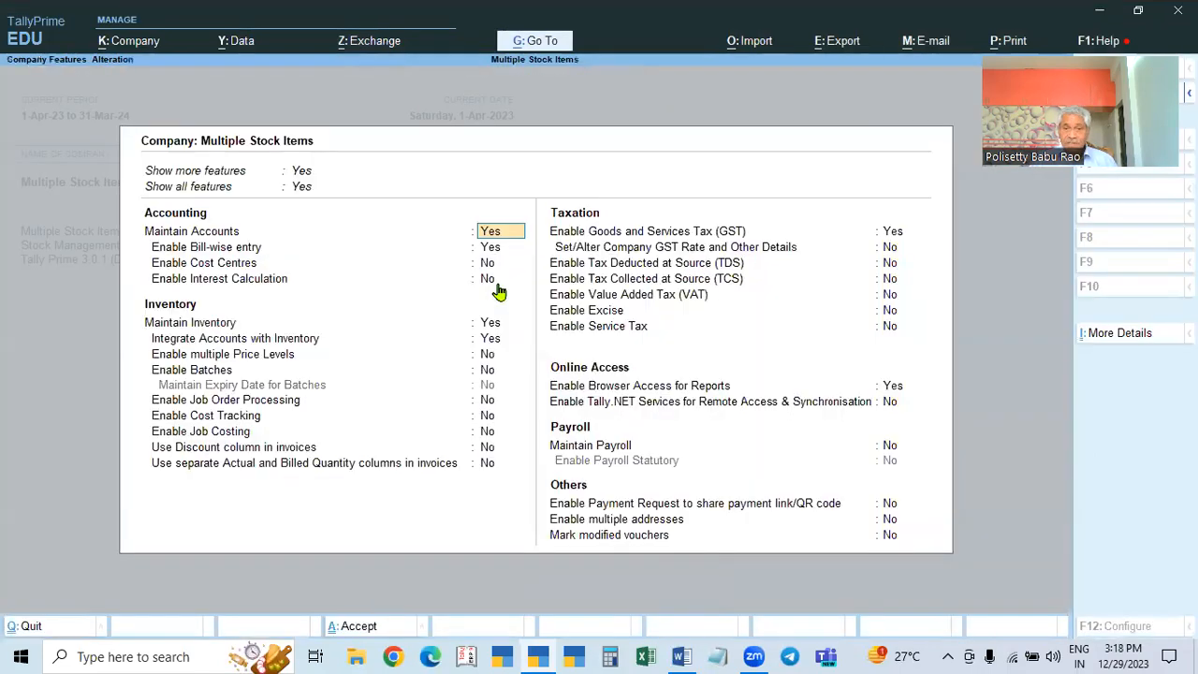
pyautogui.click(892, 232)
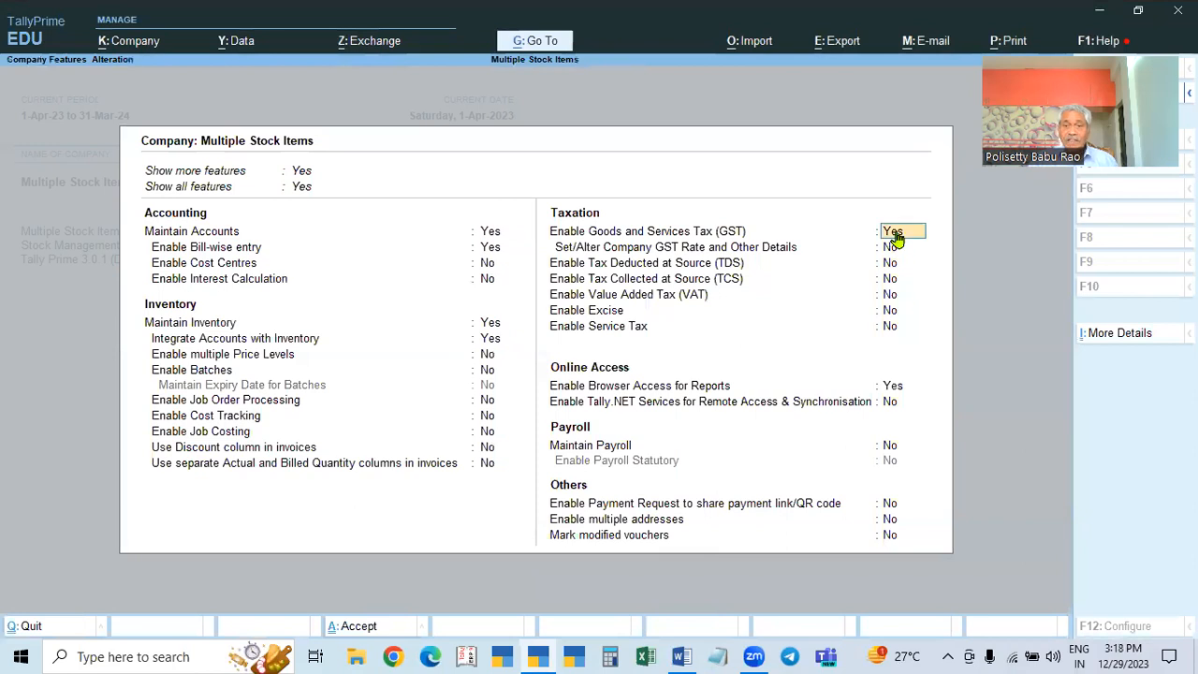
pyautogui.press('Return')
pyautogui.press('Return')
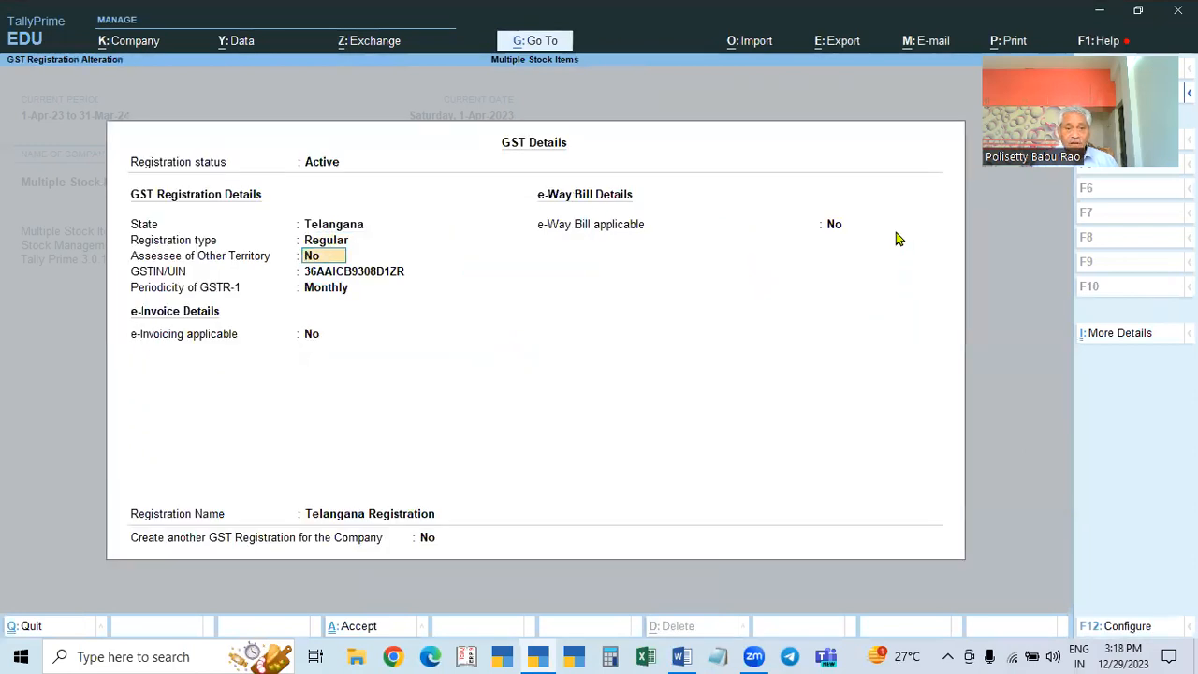
pyautogui.press('Return')
pyautogui.press('Return')
pyautogui.press('Return')
pyautogui.press('Return')
pyautogui.press('Return')
pyautogui.press('Return')
pyautogui.press('Return')
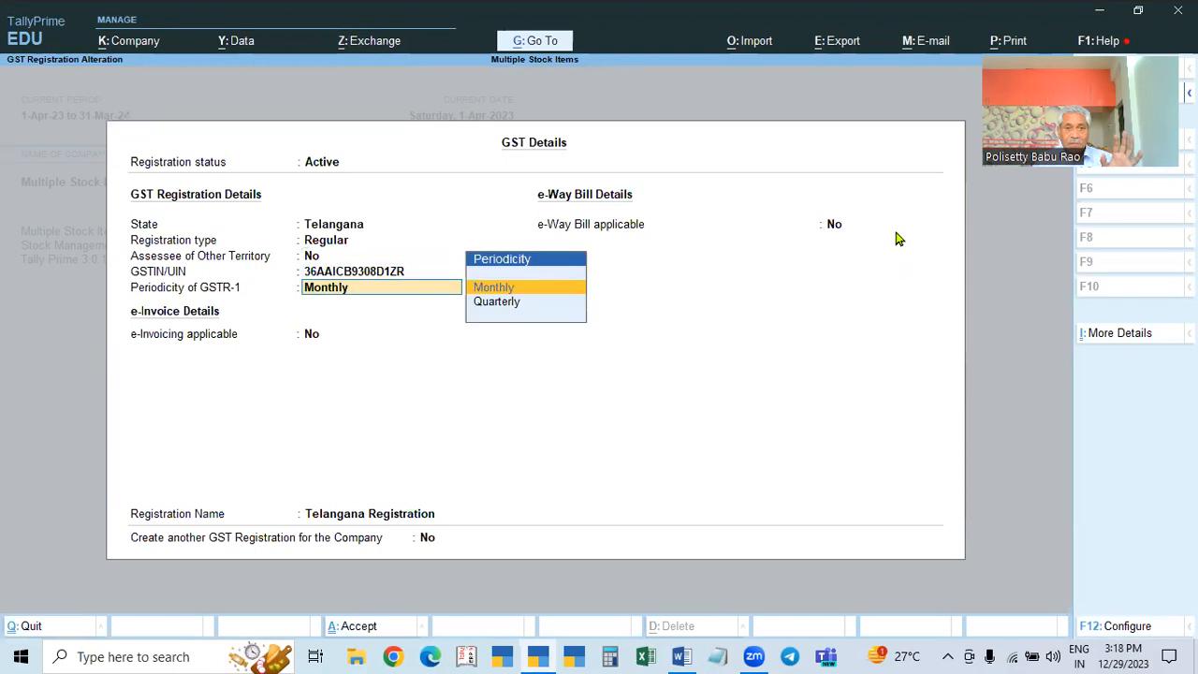
pyautogui.press('Return')
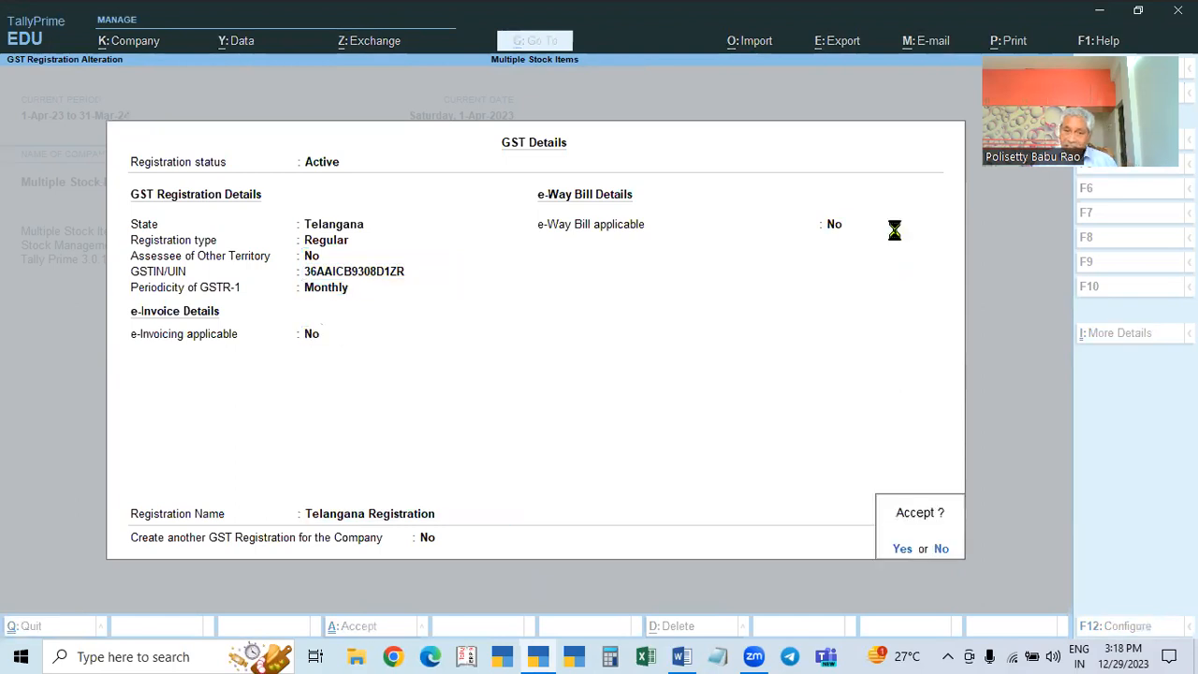
pyautogui.press('Escape')
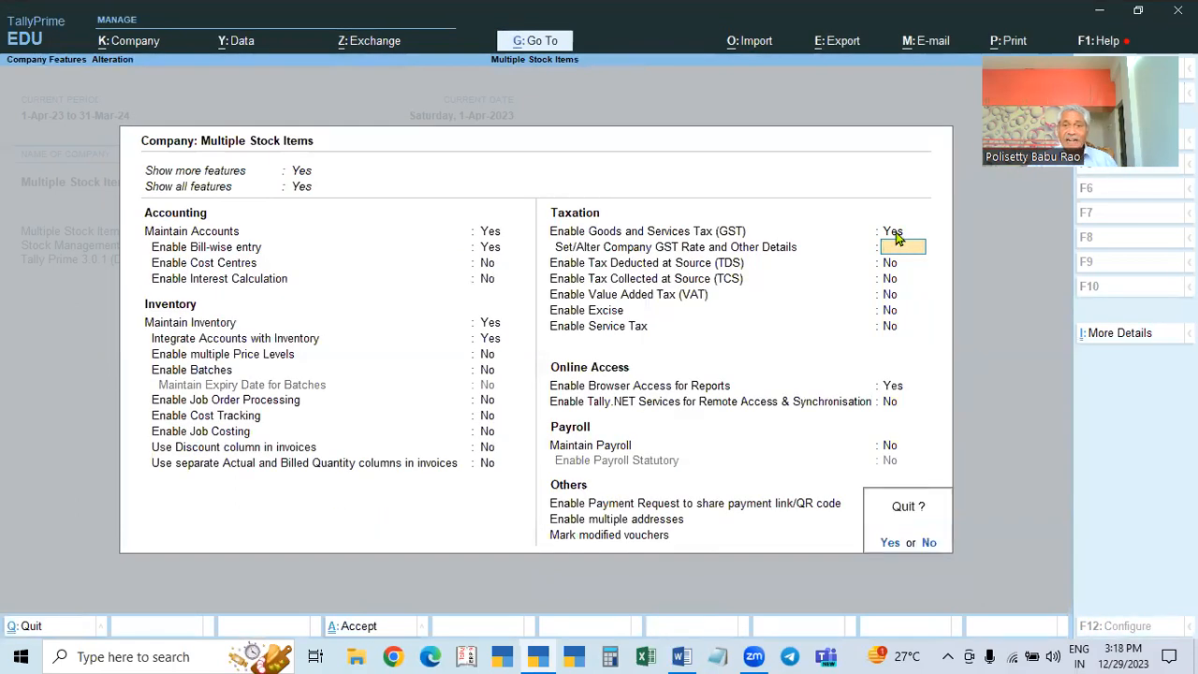
pyautogui.press('y')
pyautogui.press('Escape')
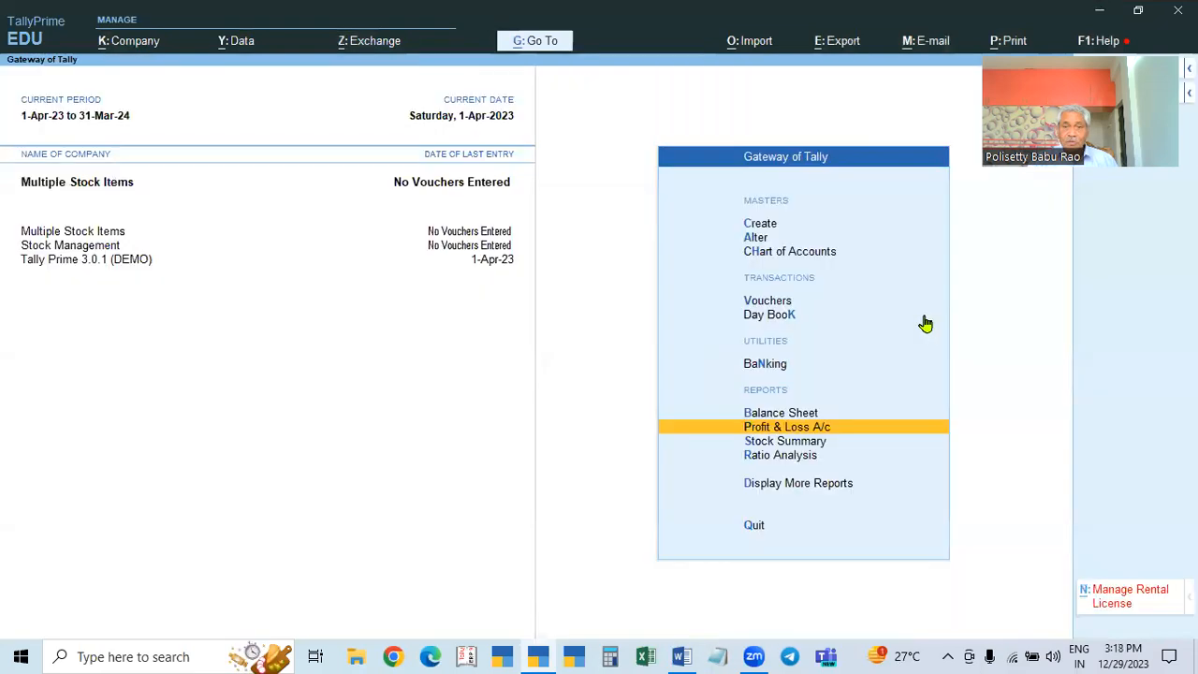
# Step: Start a Purchase voucher and keep it in Item Invoice mode
pyautogui.click(768, 302)
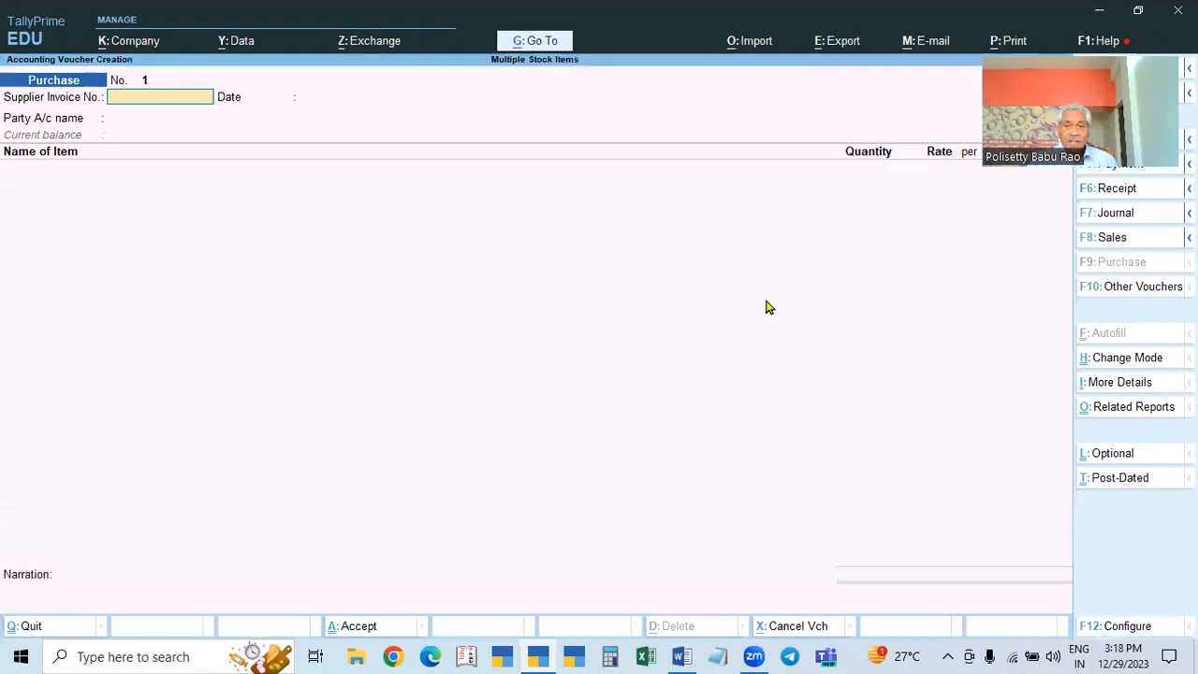
pyautogui.click(1112, 368)
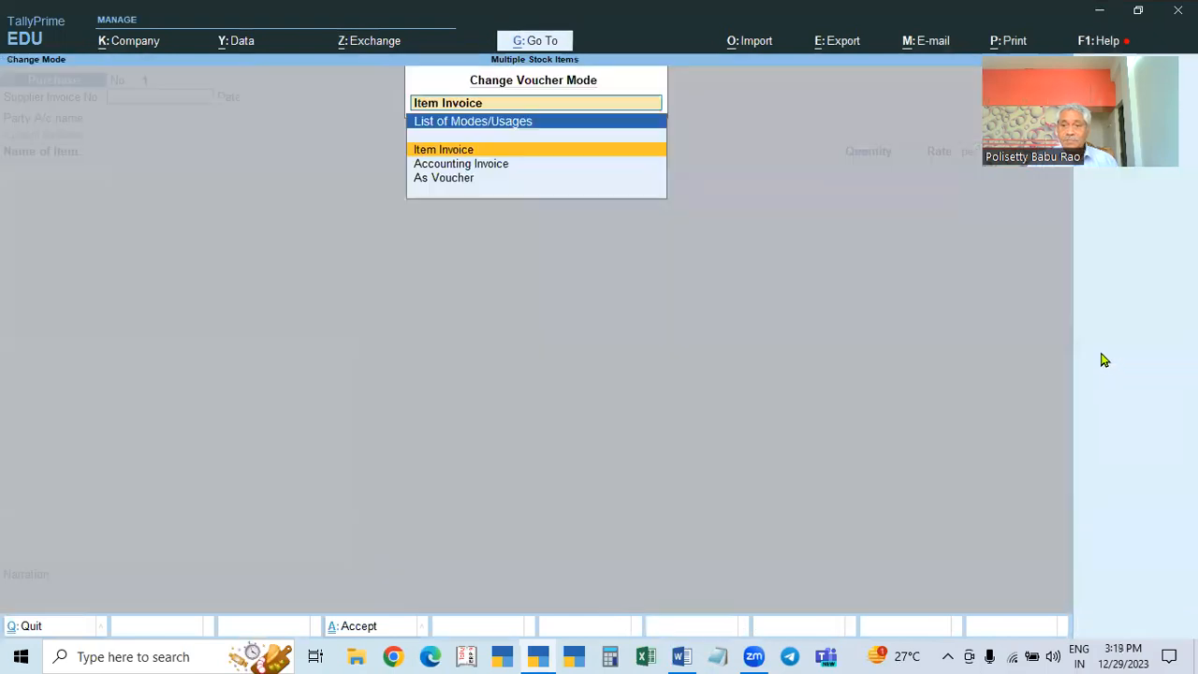
pyautogui.press('Escape')
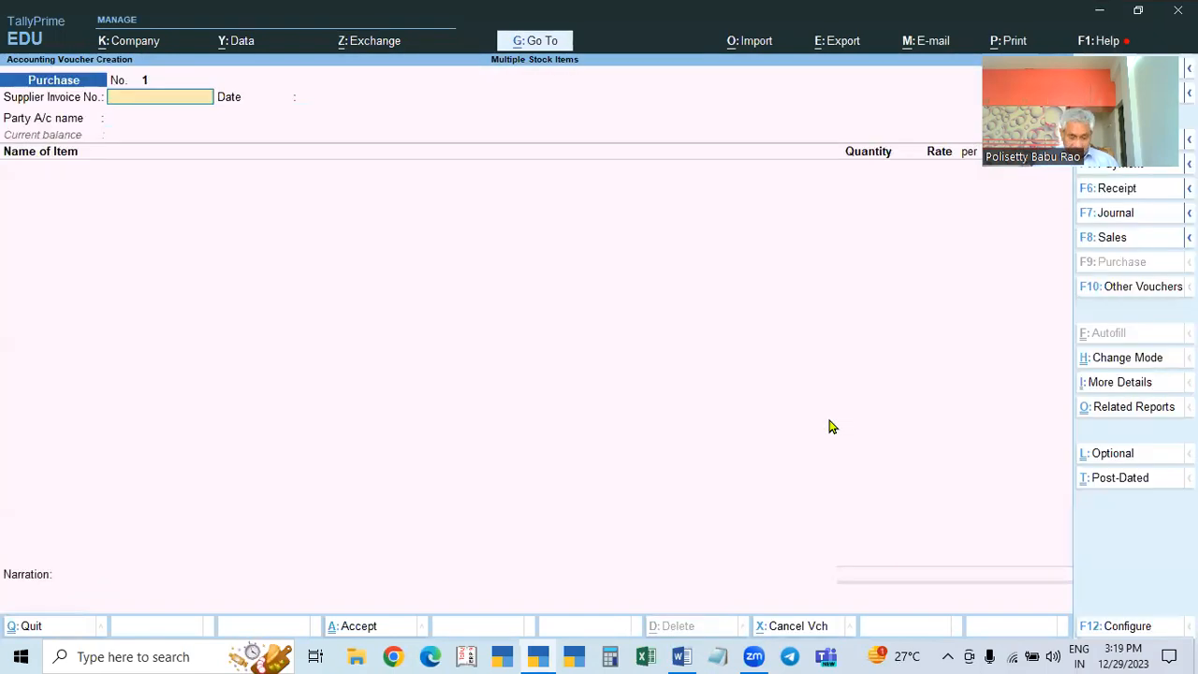
# Step: Turn on common ledger account for item allocation in the voucher configuration (F12)
pyautogui.press('F12')
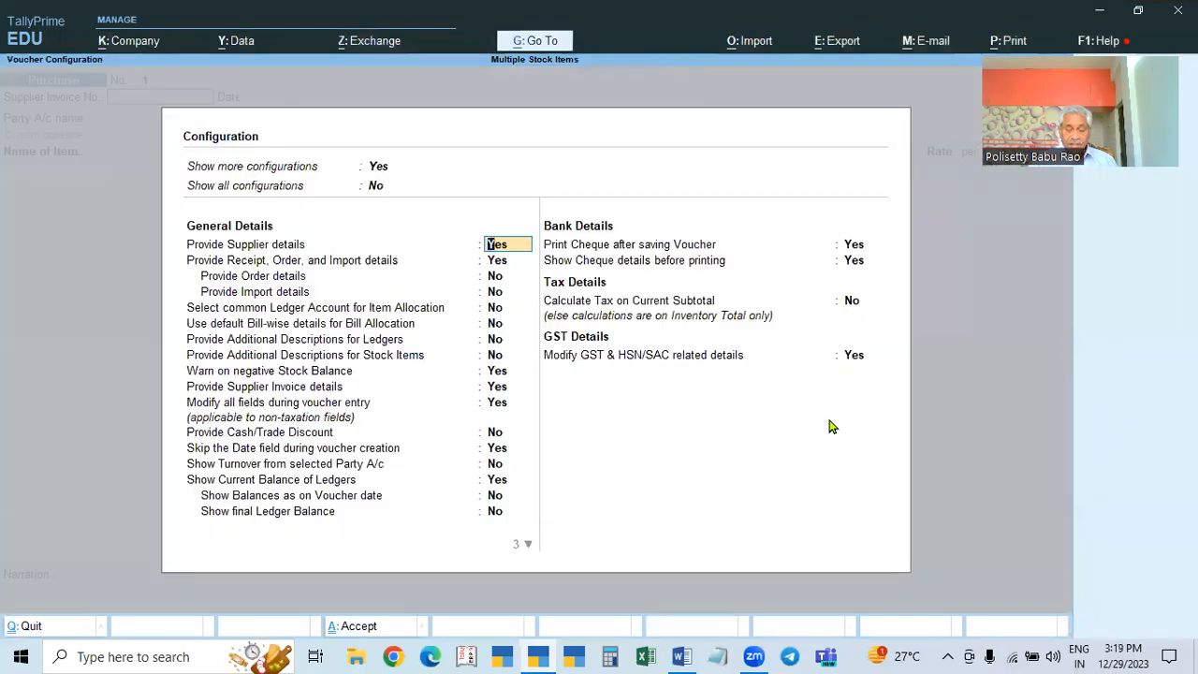
pyautogui.press('Down')
pyautogui.press('Down')
pyautogui.press('Down')
pyautogui.press('Down')
pyautogui.press('y')
pyautogui.press('Return')
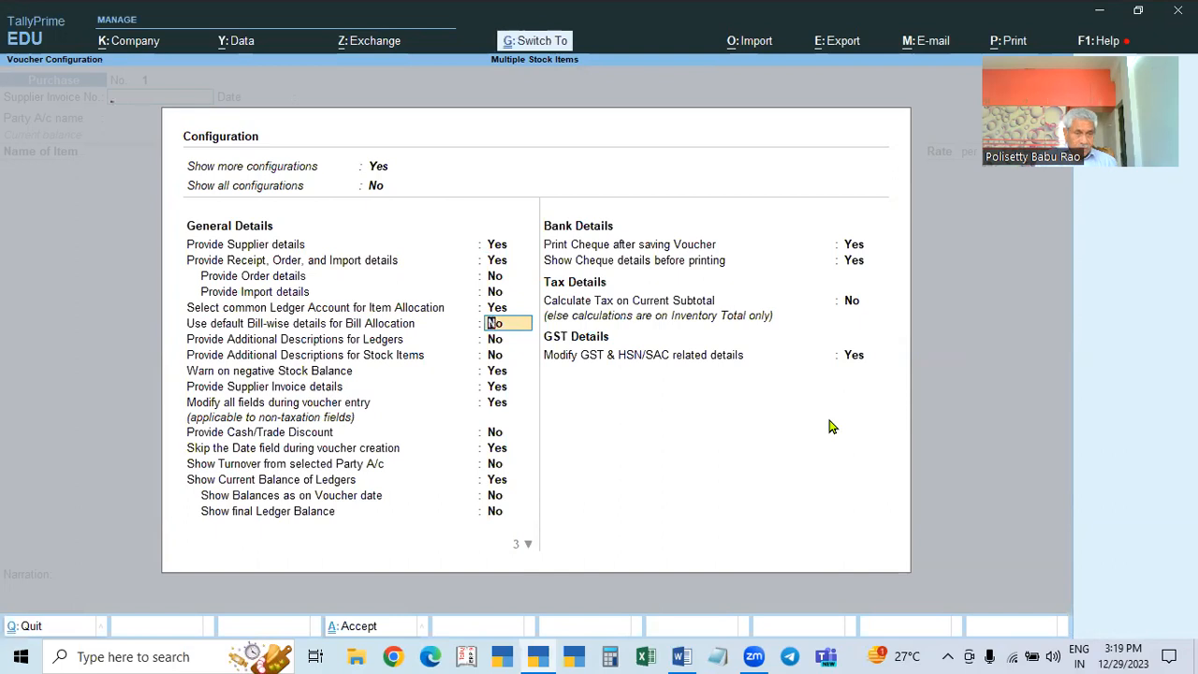
pyautogui.hotkey('ctrl', 'a')
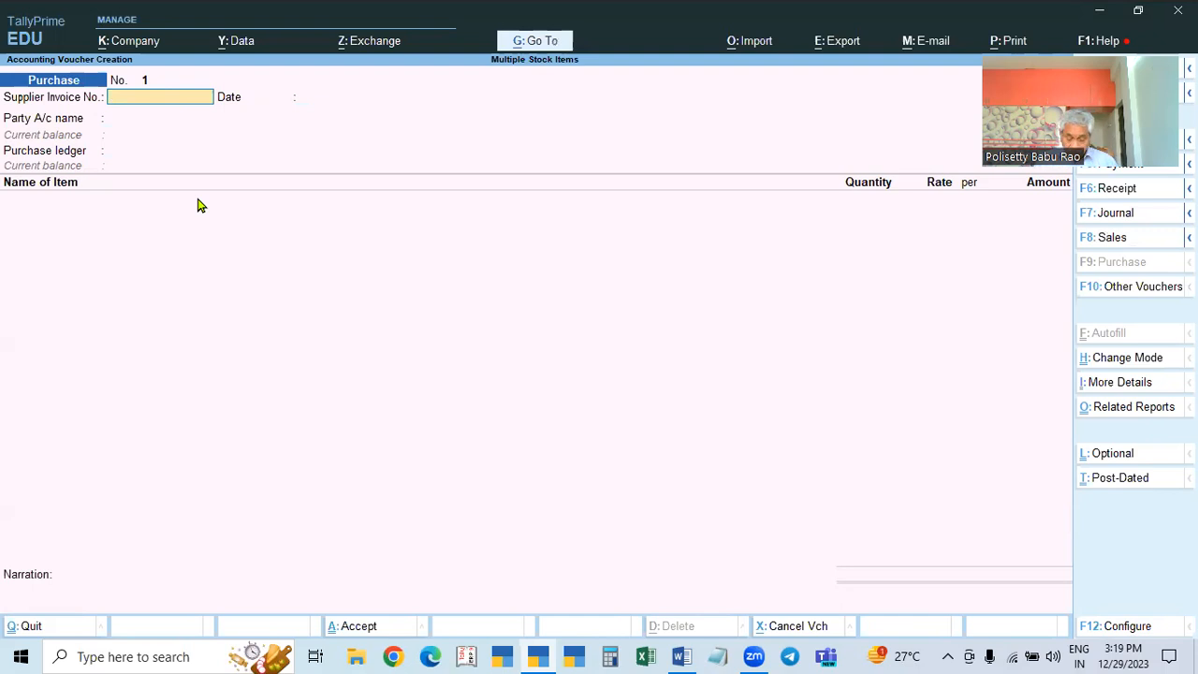
# Step: Revisit the F12 configuration and re-enable common ledger allocation before returning to the voucher
pyautogui.press('F12')
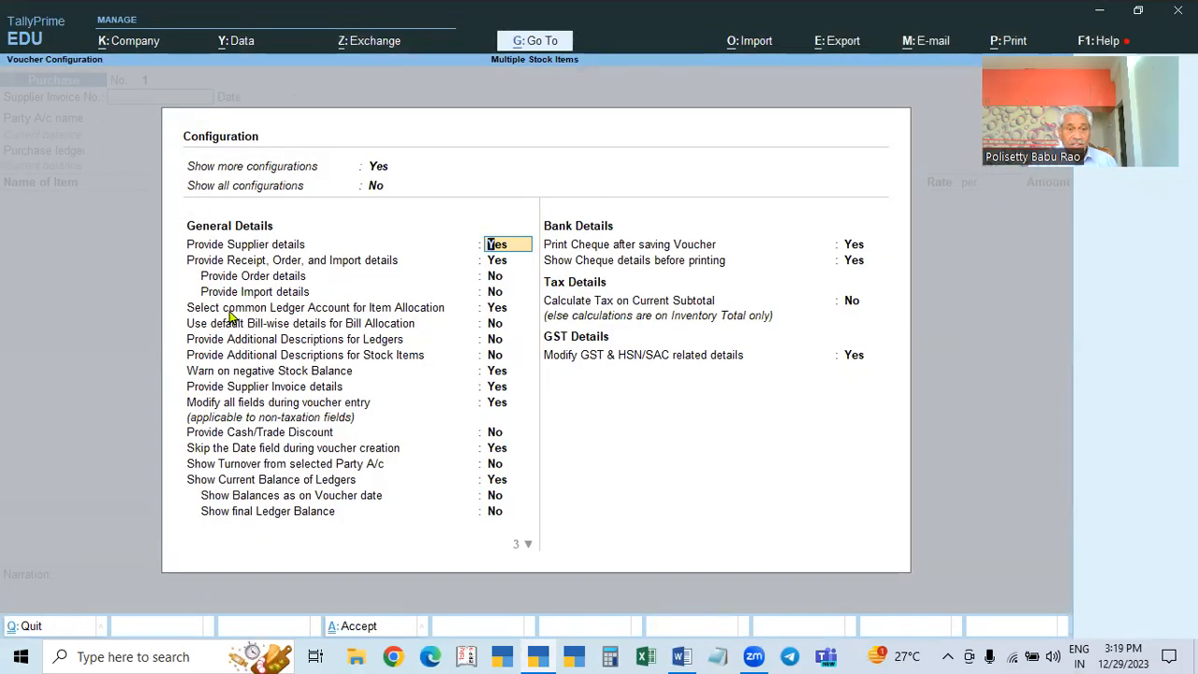
pyautogui.click(490, 311)
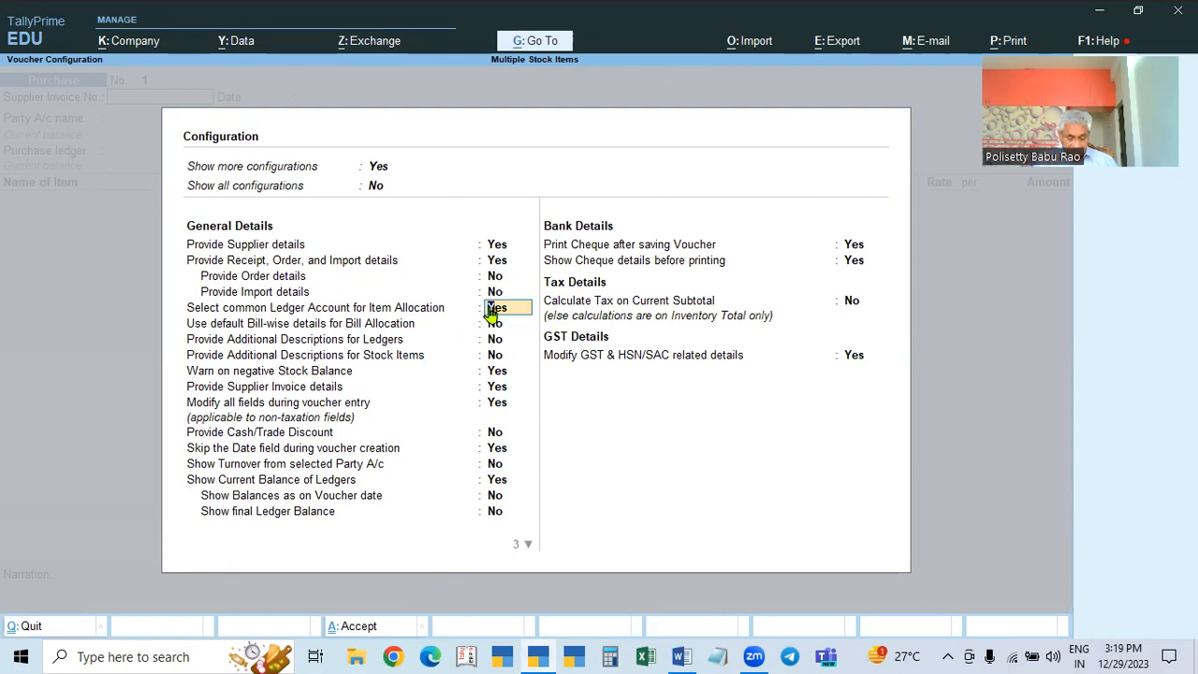
pyautogui.hotkey('ctrl', 'a')
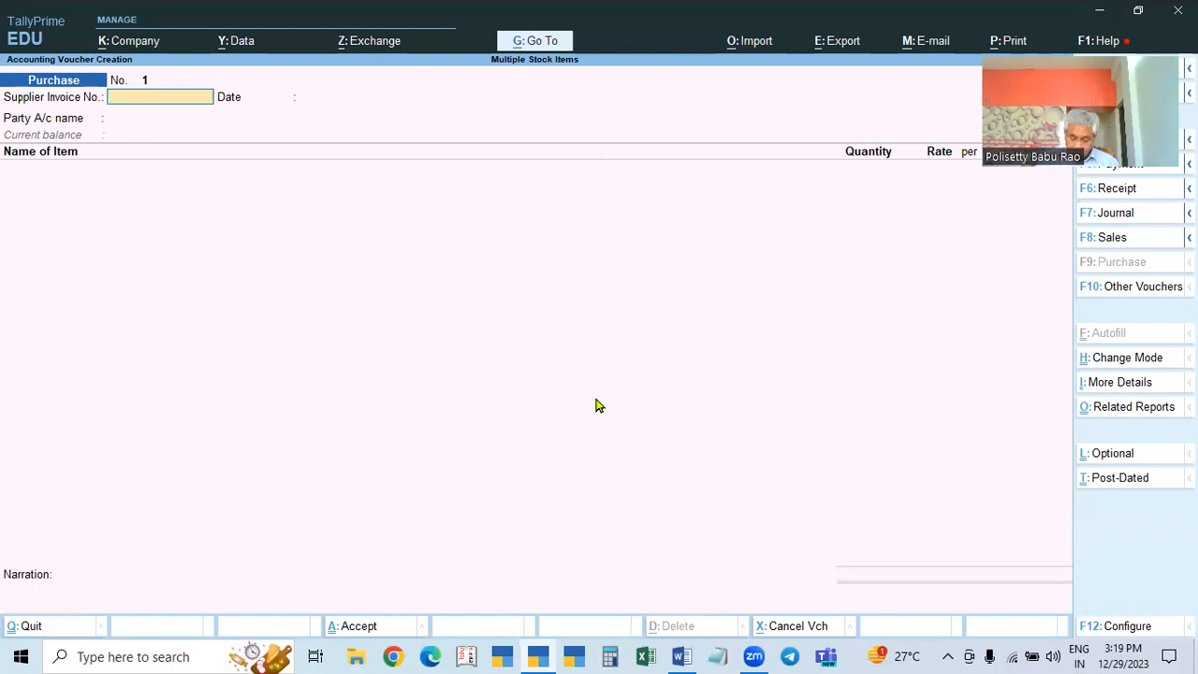
pyautogui.press('F12')
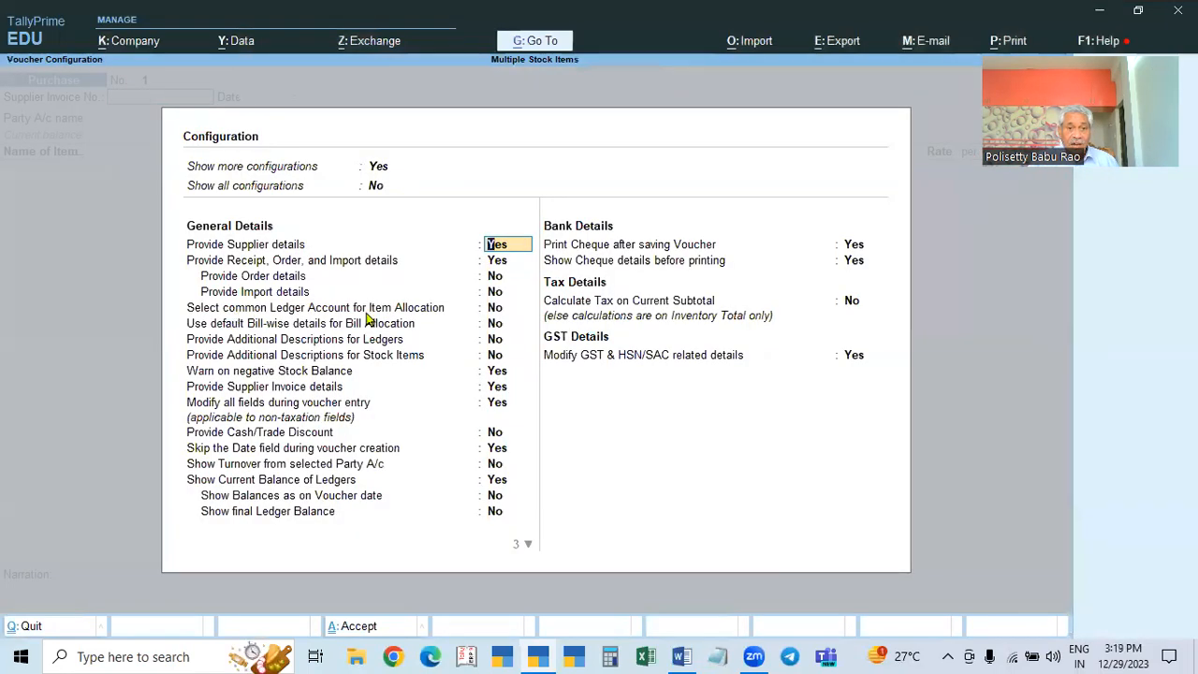
pyautogui.click(498, 310)
pyautogui.press('y')
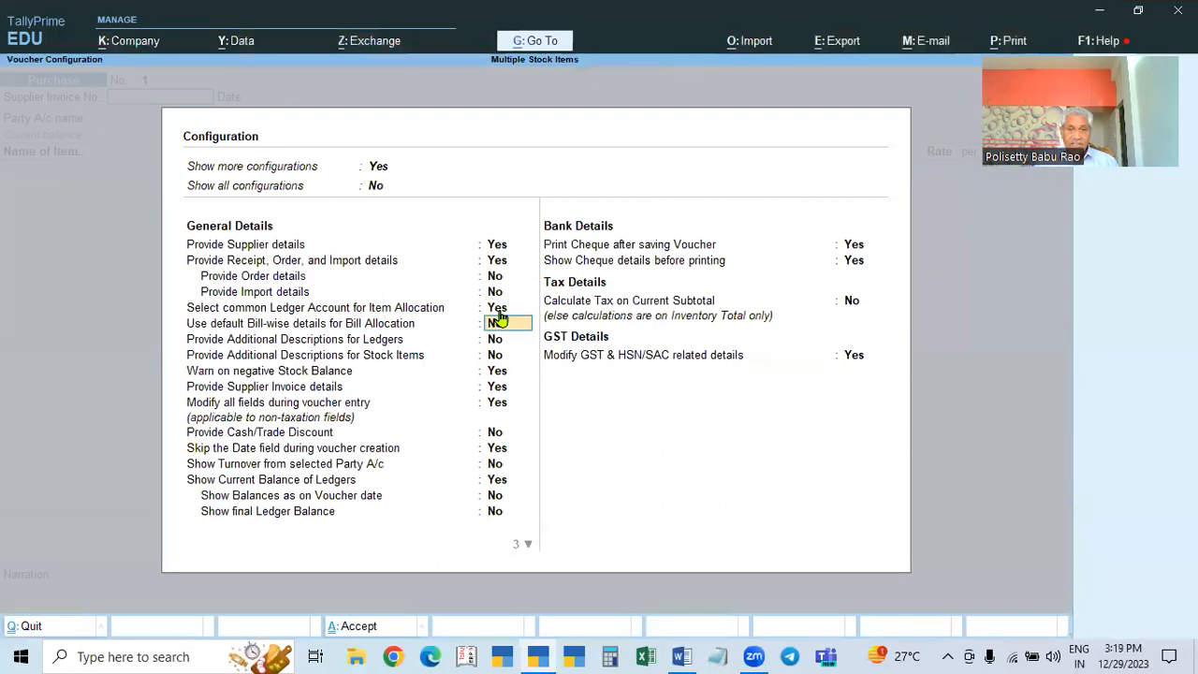
pyautogui.hotkey('ctrl', 'a')
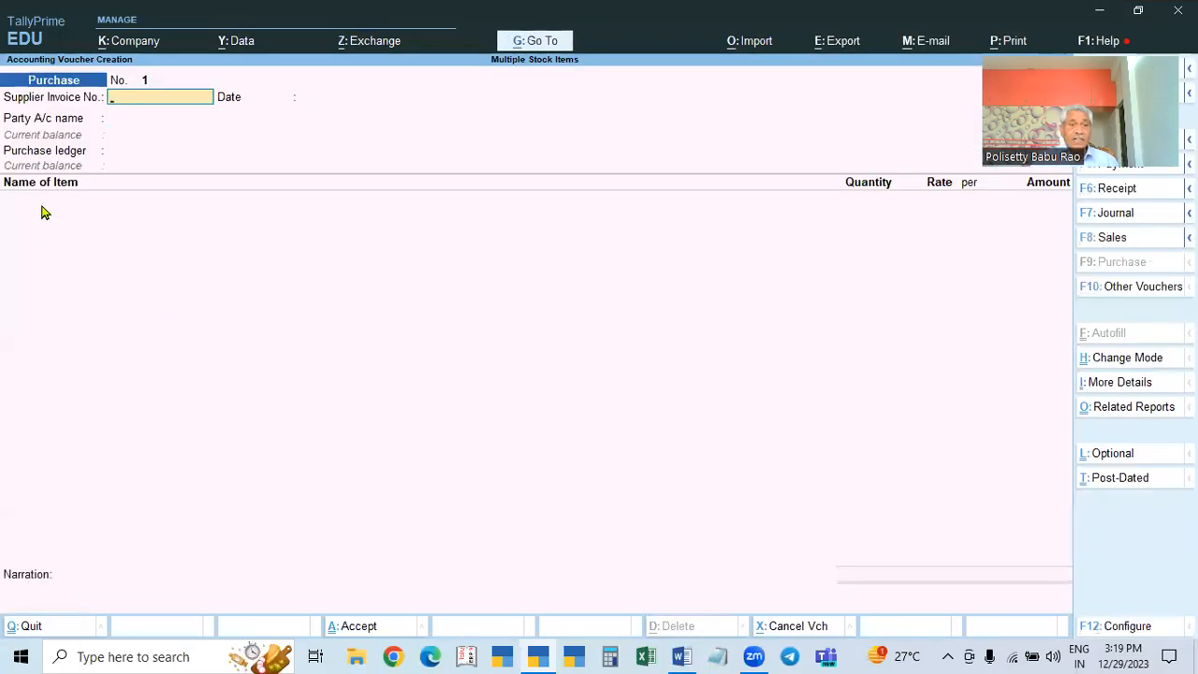
# Step: Enter supplier invoice number 125 and accept the date 1-Apr-23
pyautogui.write('125')
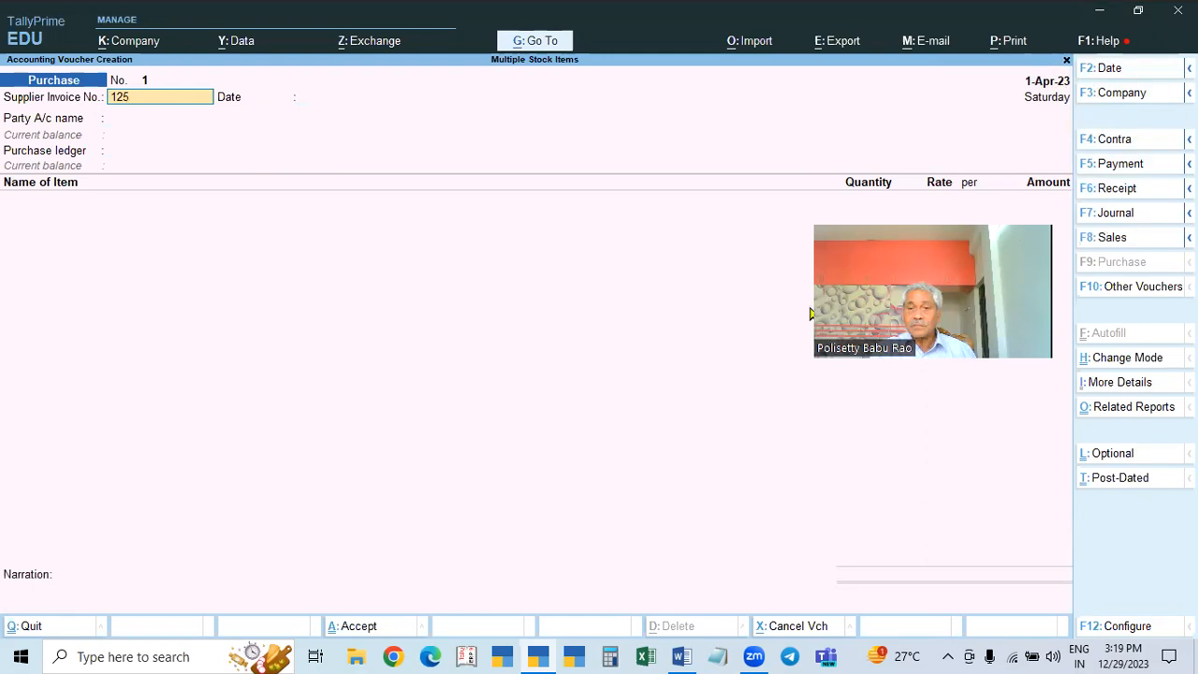
pyautogui.moveTo(852, 304); pyautogui.dragTo(965, 276)
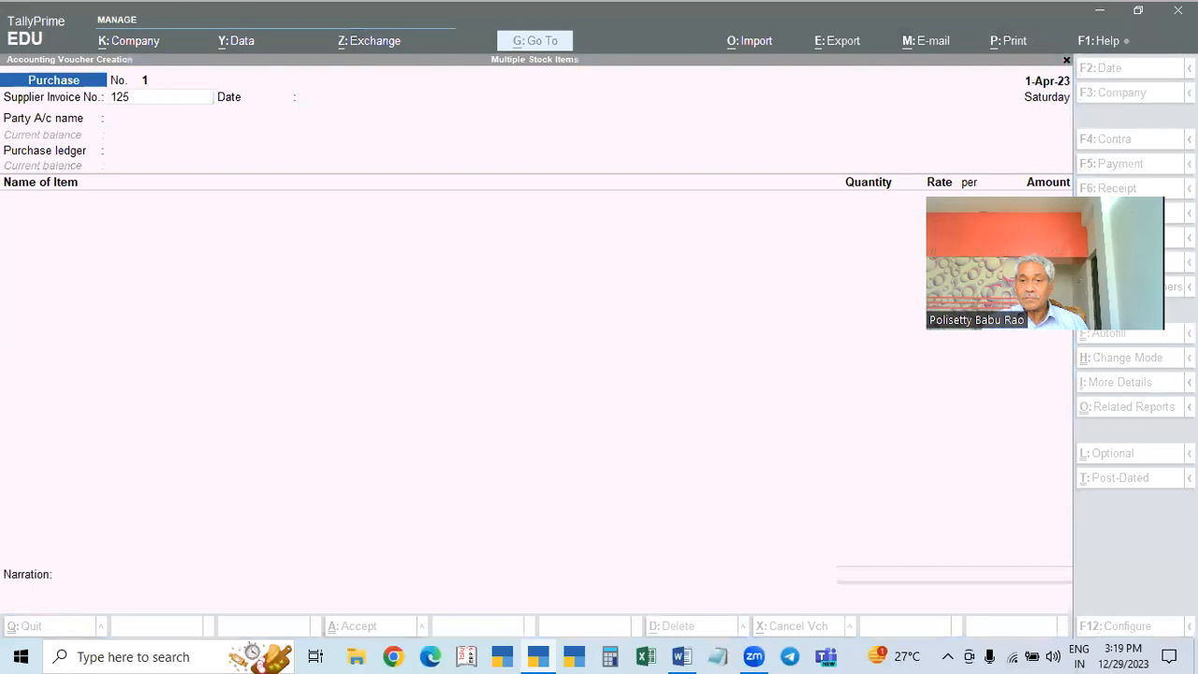
pyautogui.moveTo(926, 265); pyautogui.dragTo(968, 265)
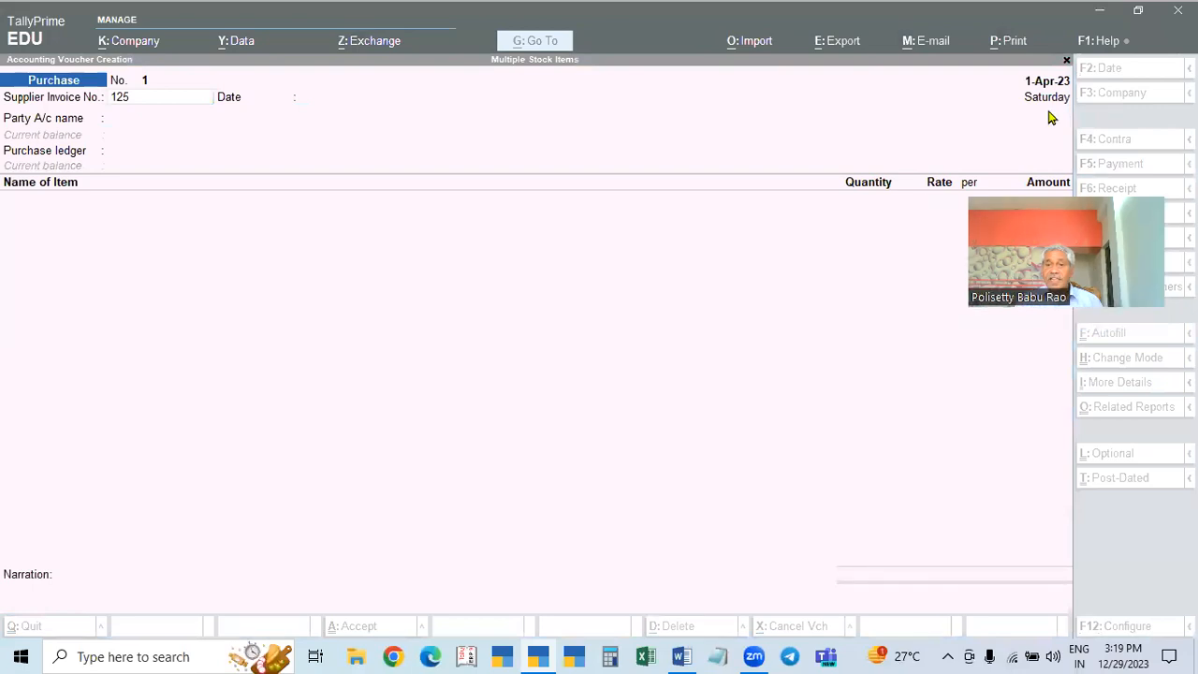
pyautogui.moveTo(1062, 214); pyautogui.dragTo(94, 354)
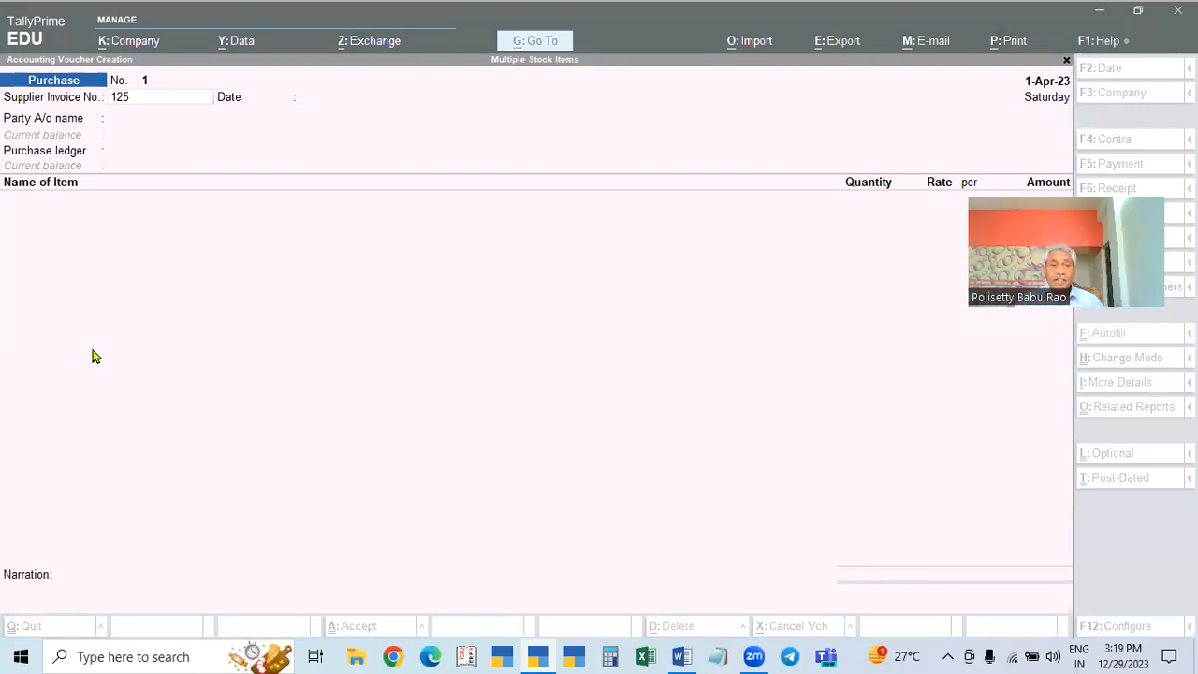
pyautogui.click(183, 100)
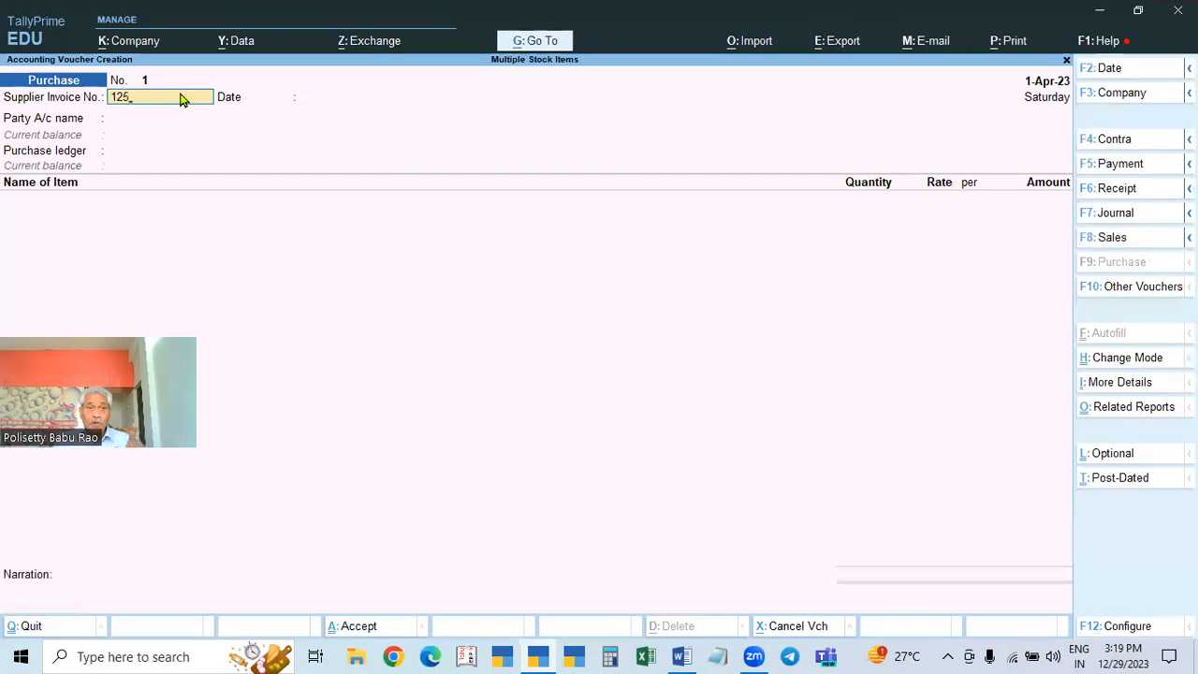
pyautogui.press('Return')
pyautogui.press('Return')
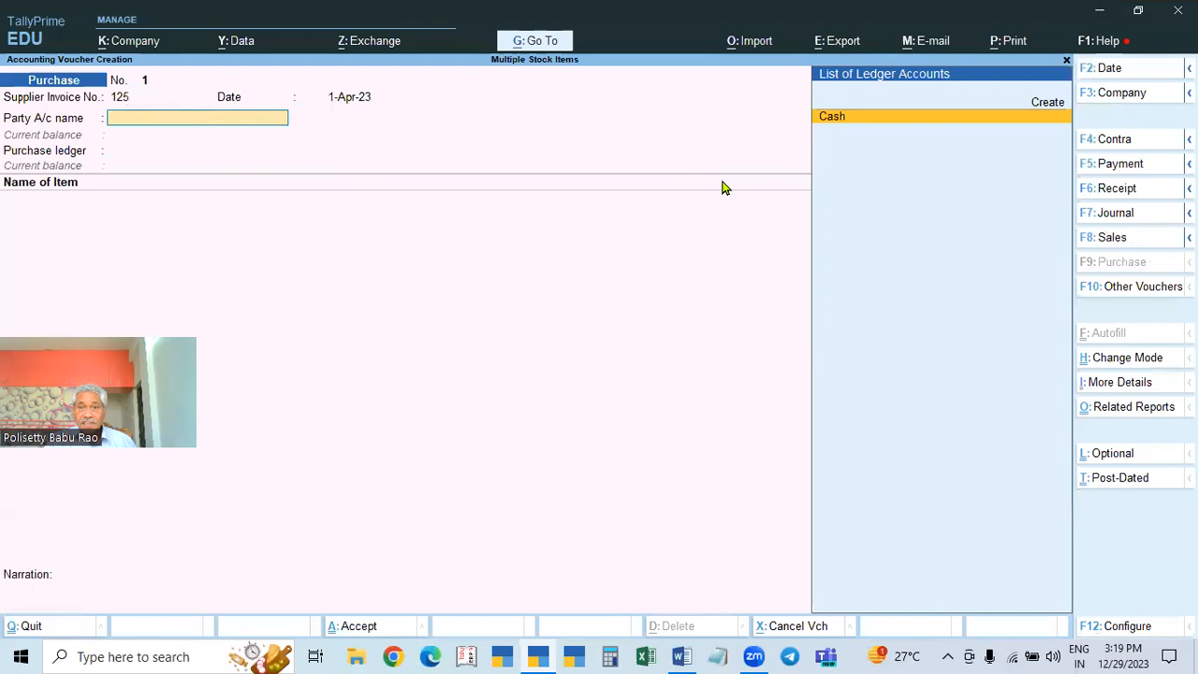
# Step: Create party ledger X & Co (TS-C) under Sundry Creditors with Regular GST, then bring up Notepad
pyautogui.hotkey('alt', 'c')
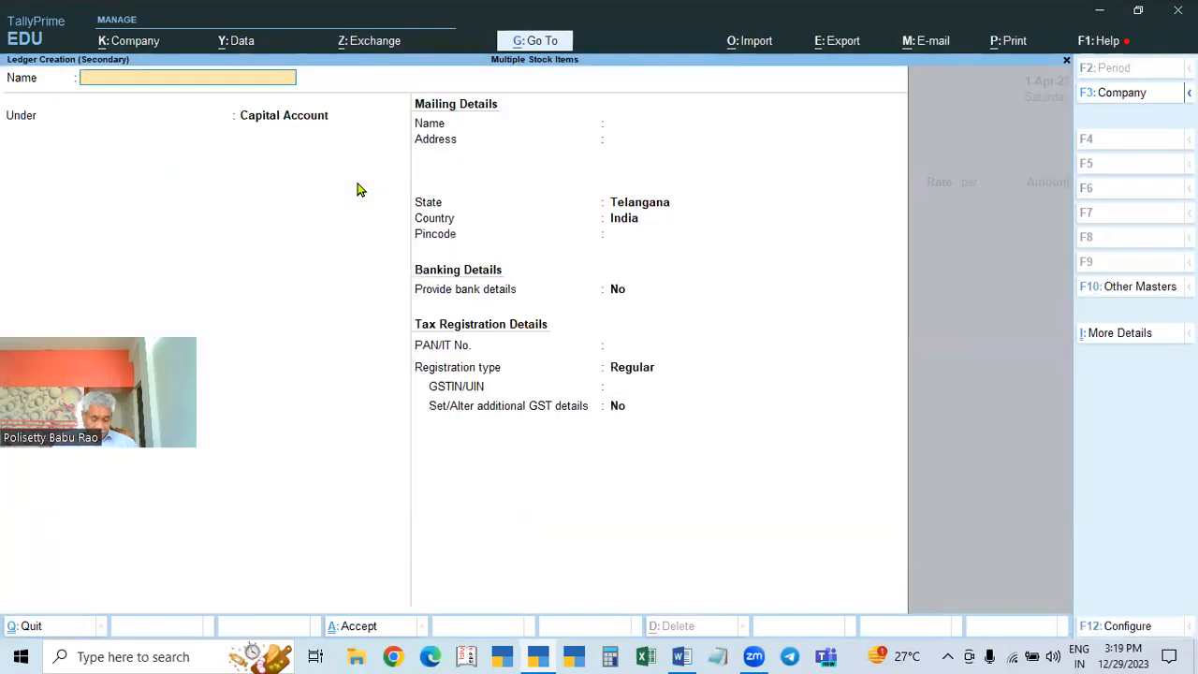
pyautogui.write('X & Co (TS-C')
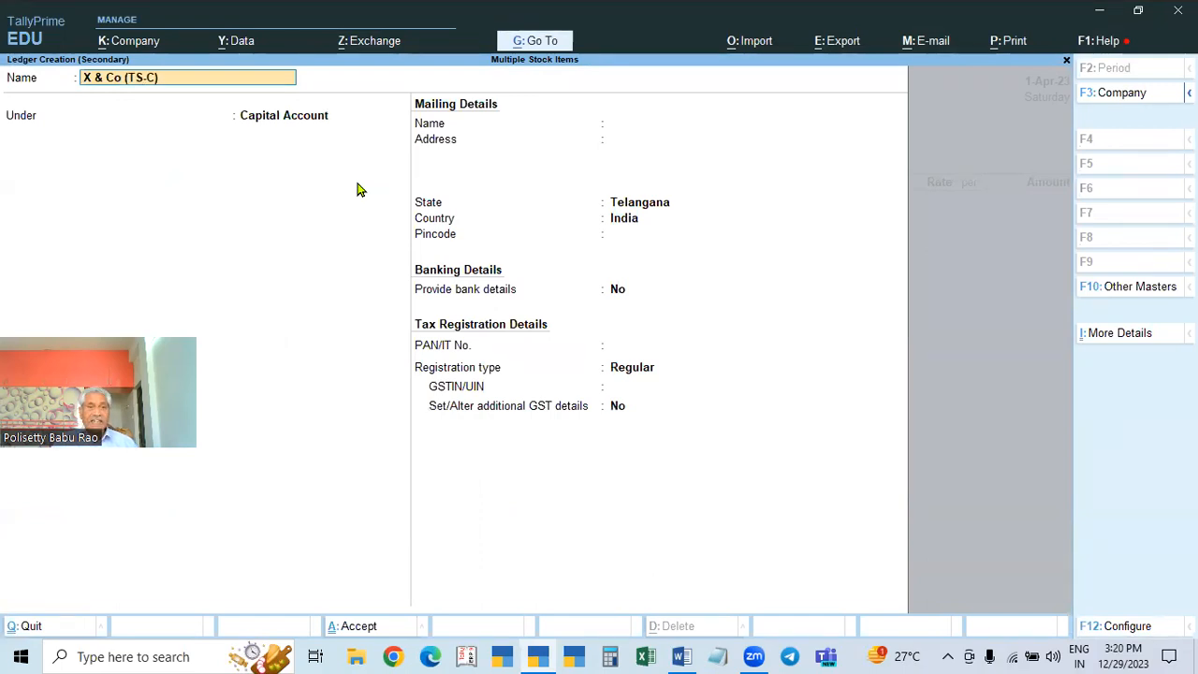
pyautogui.press('Return')
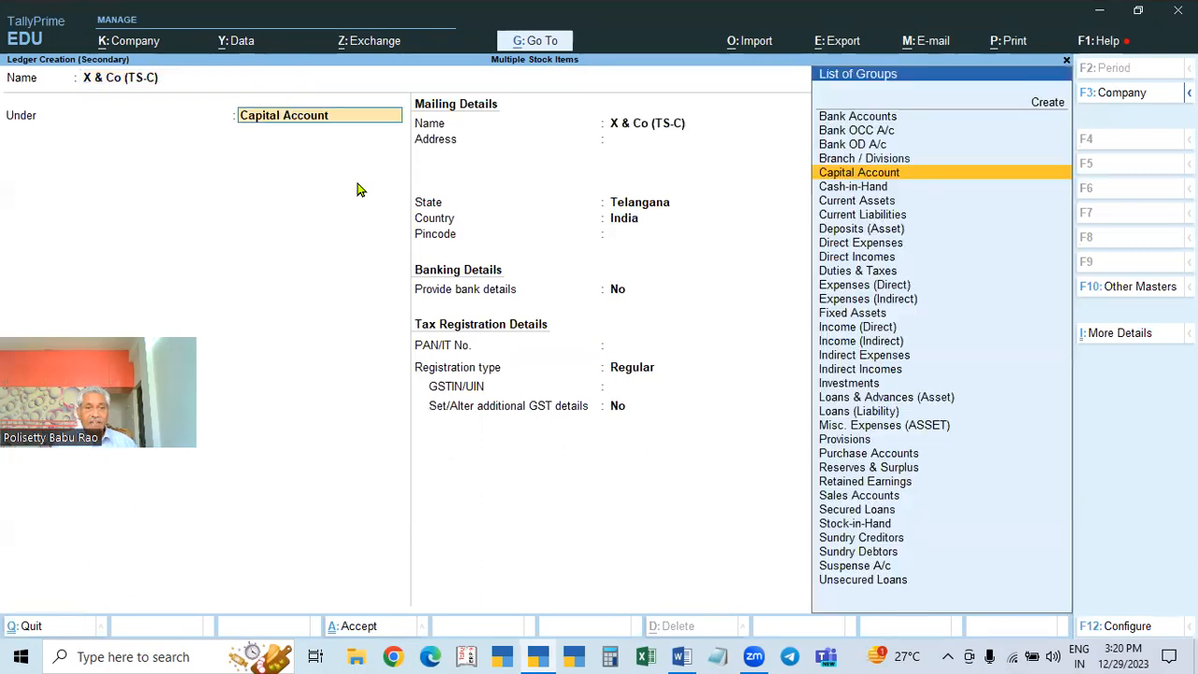
pyautogui.write('Sun')
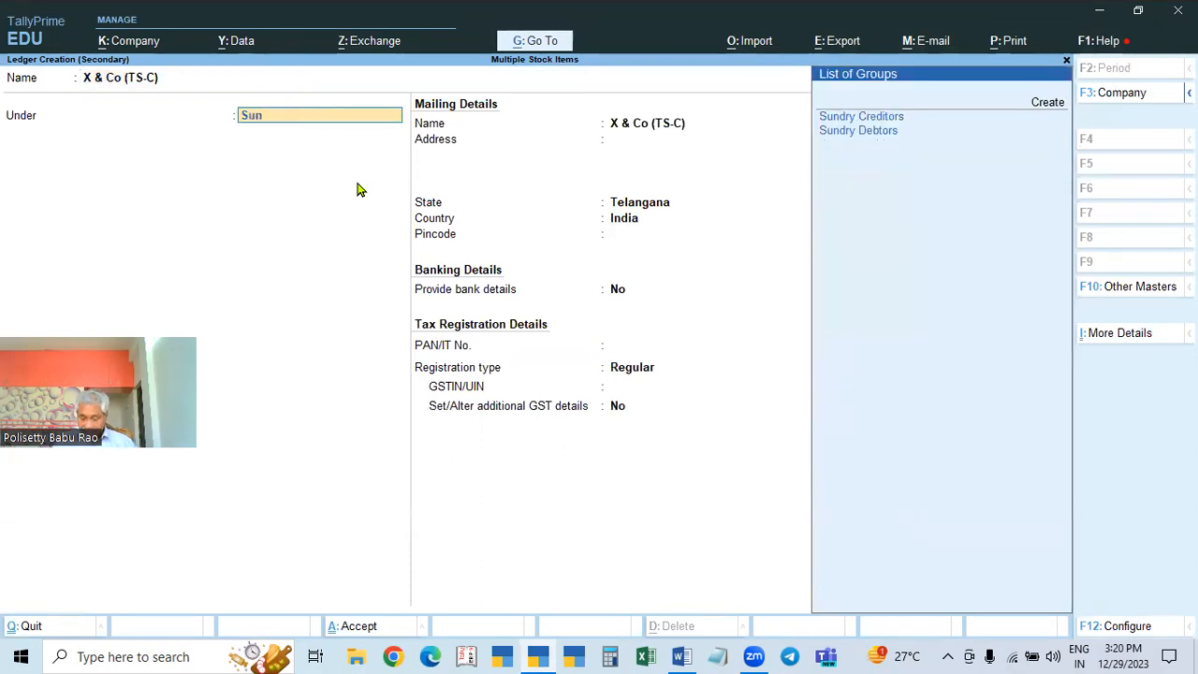
pyautogui.press('Return')
pyautogui.press('Return')
pyautogui.press('Return')
pyautogui.press('Return')
pyautogui.press('Return')
pyautogui.press('Return')
pyautogui.press('Return')
pyautogui.press('Return')
pyautogui.press('Return')
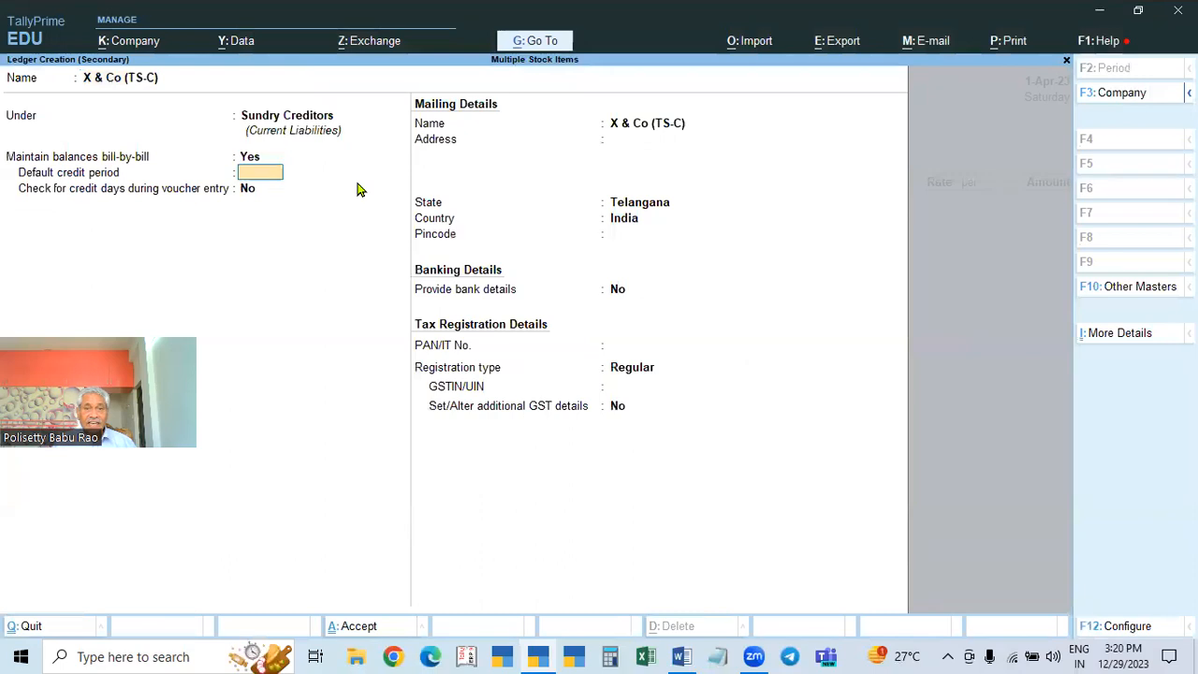
pyautogui.press('Return')
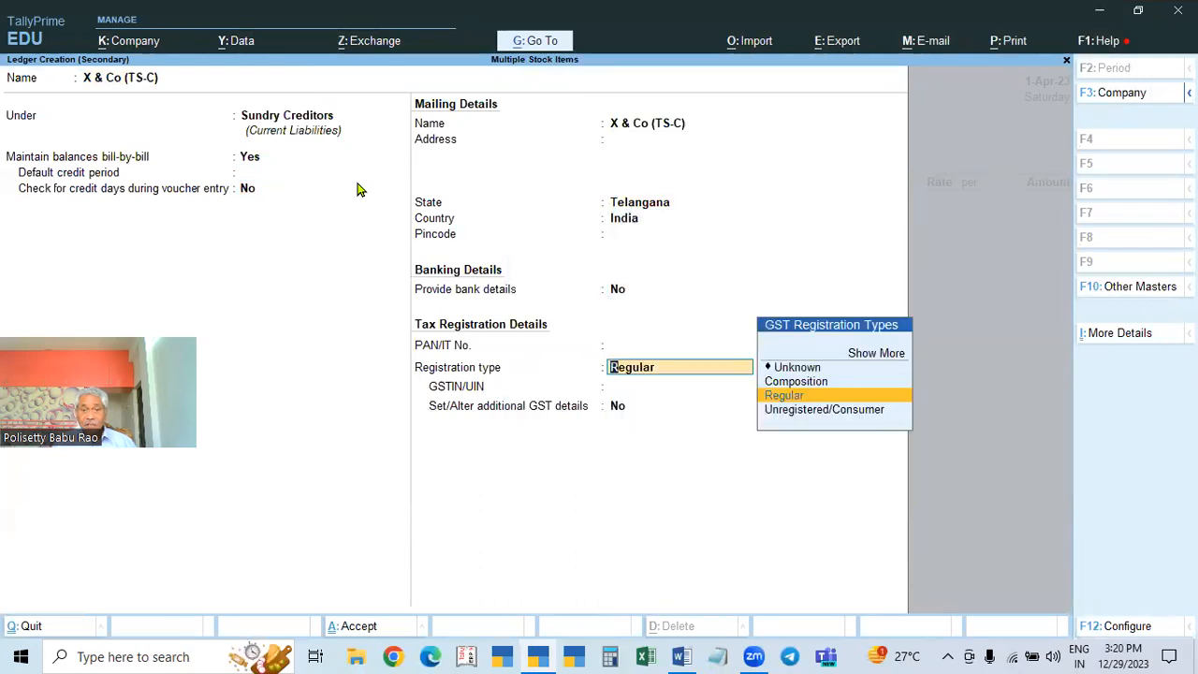
pyautogui.press('Return')
pyautogui.click(716, 657)
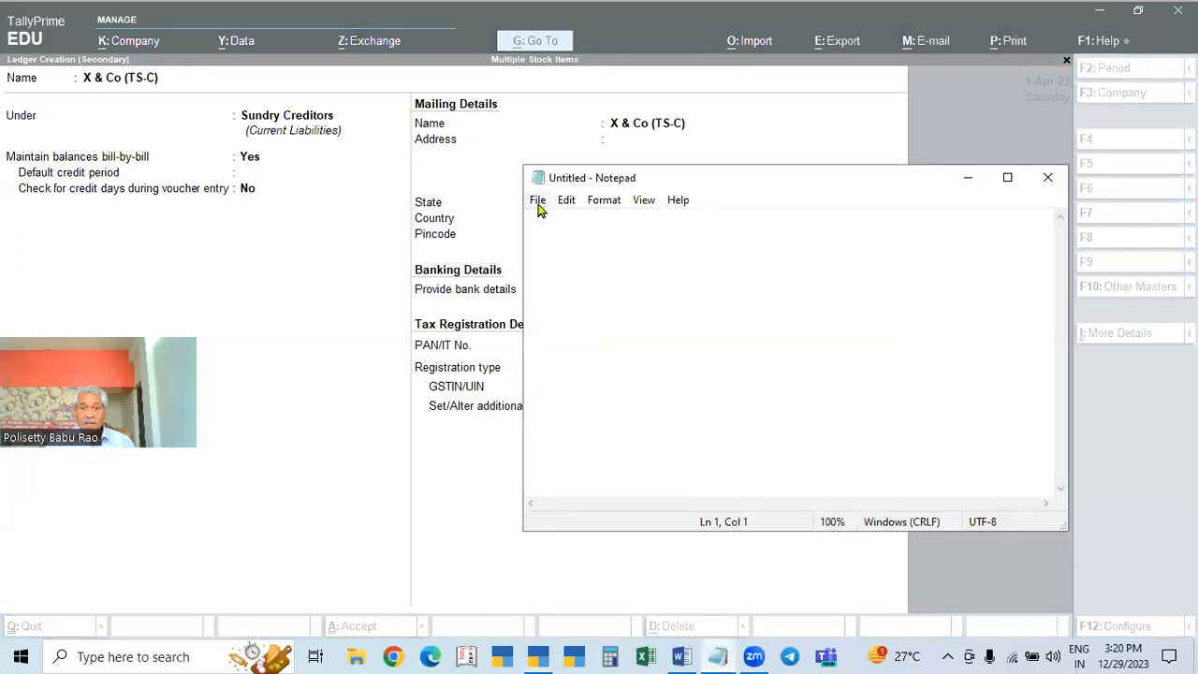
# Step: Open the GSTIN text file in Notepad
pyautogui.click(538, 200)
pyautogui.click(566, 258)
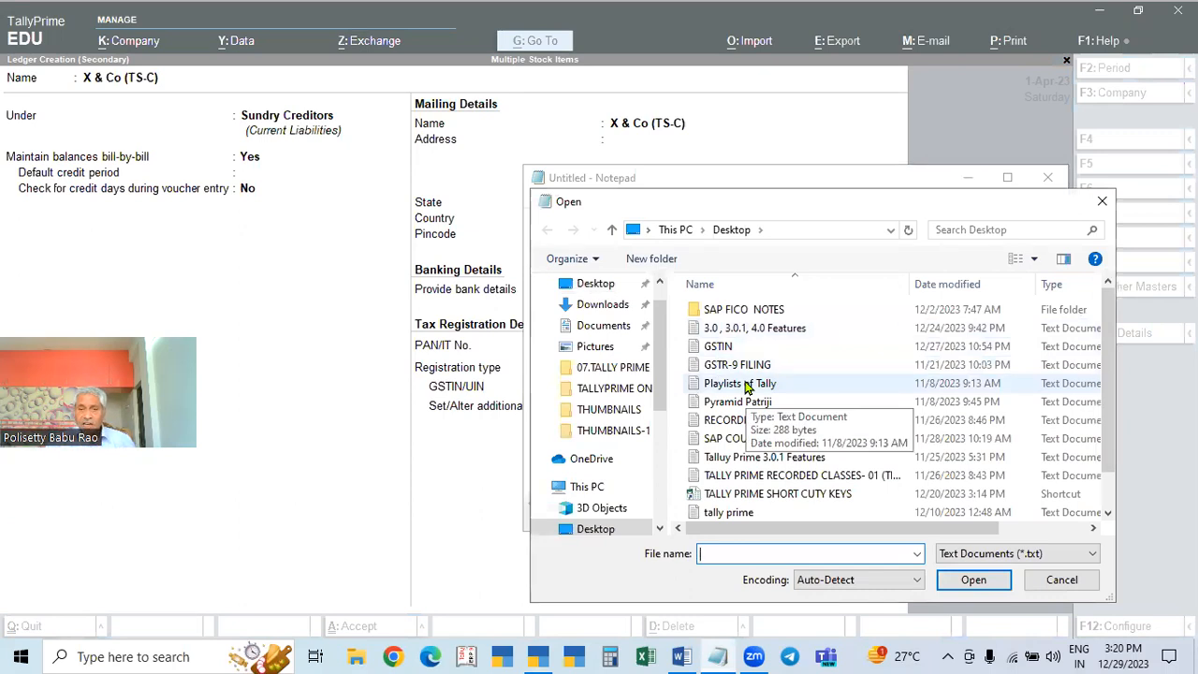
pyautogui.click(719, 346)
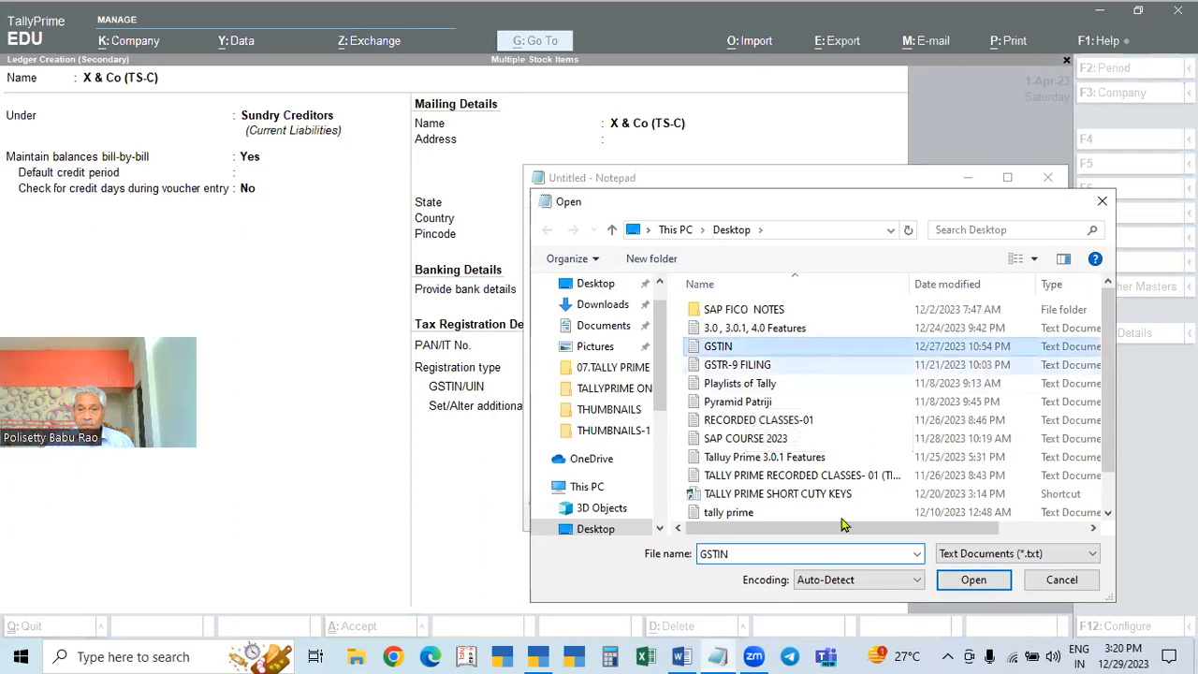
pyautogui.click(973, 580)
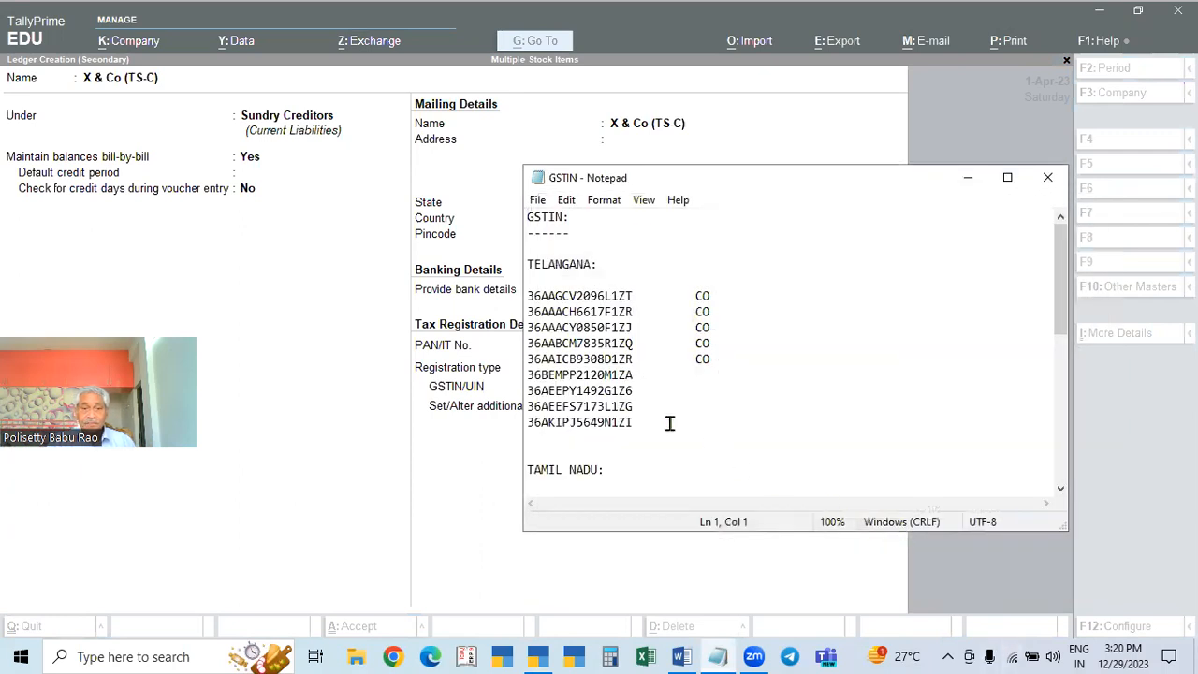
# Step: Select the last Telangana GSTIN and return to TallyPrime's GSTIN/UIN field
pyautogui.scroll(-1, 655, 424)
pyautogui.click(582, 385)
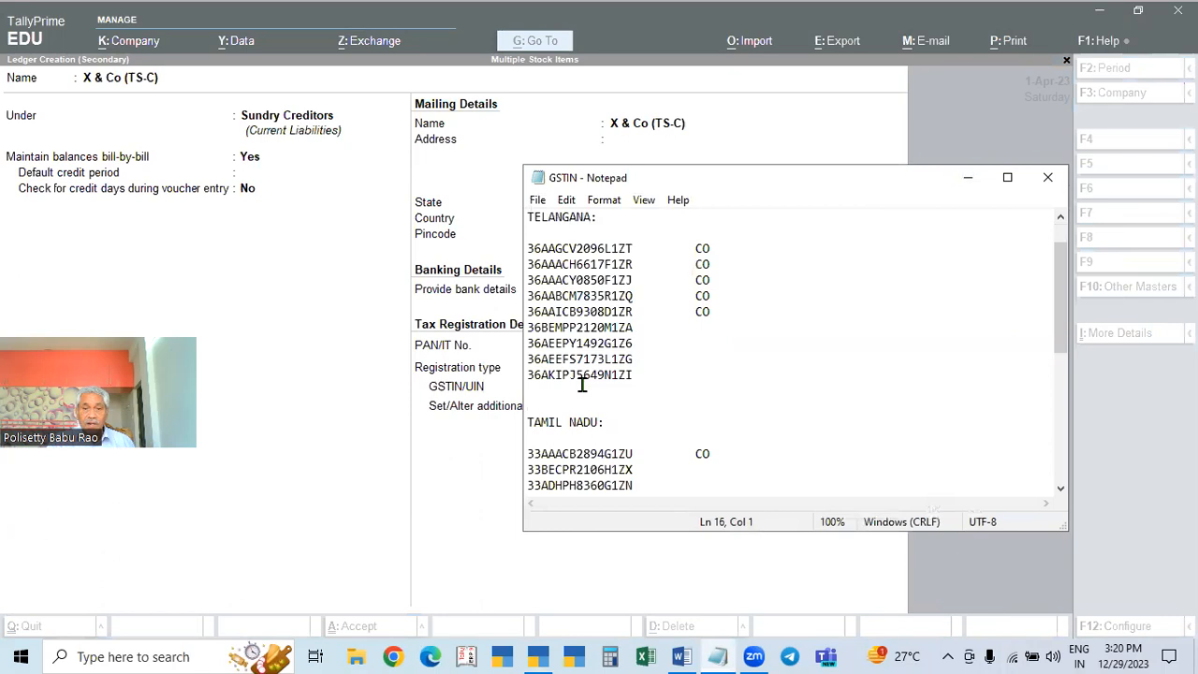
pyautogui.doubleClick(586, 377)
pyautogui.hotkey('ctrl', 'c')
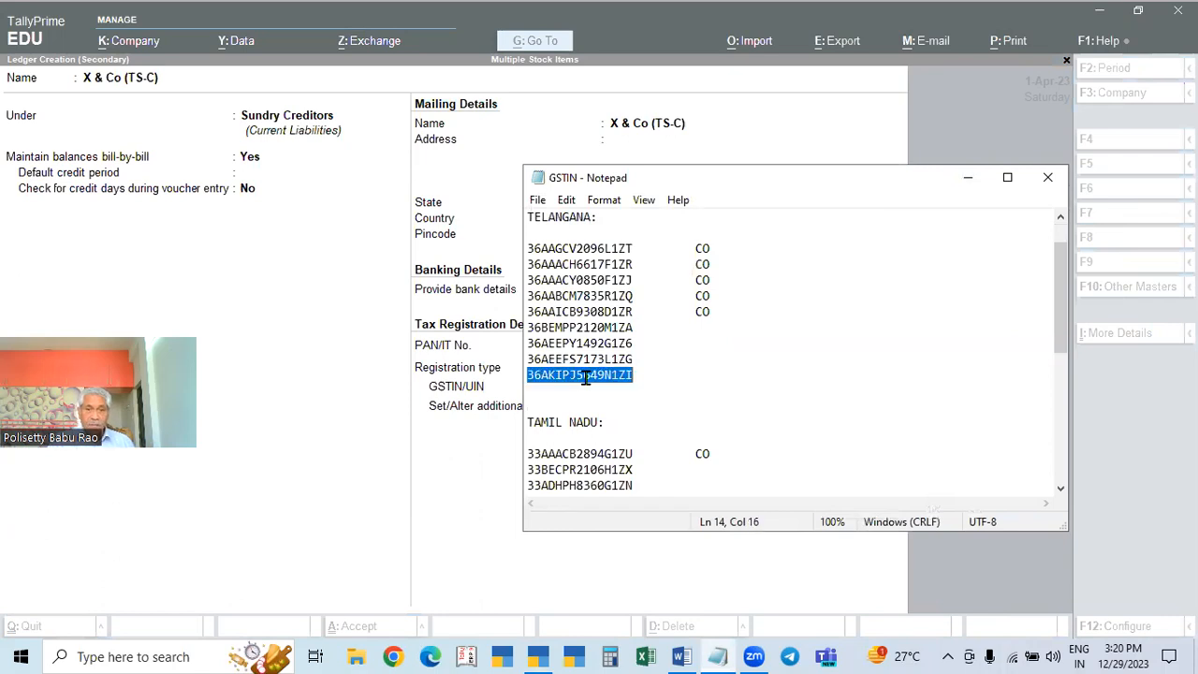
pyautogui.click(338, 498)
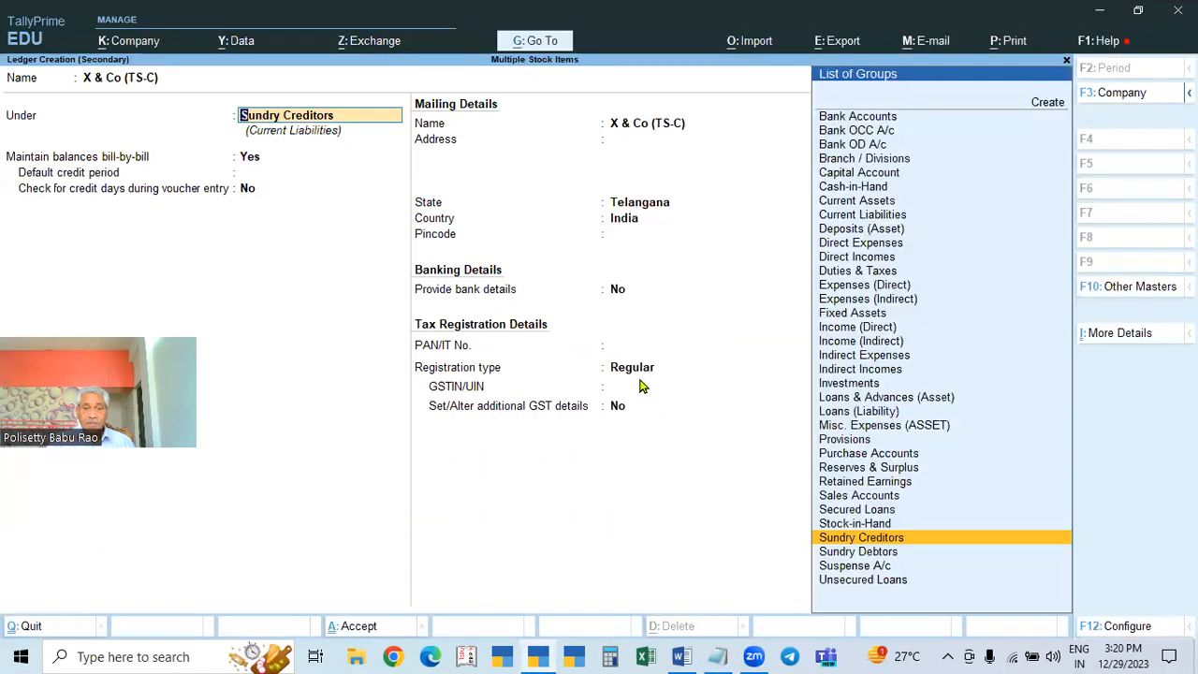
pyautogui.click(642, 385)
# Step: Paste the GSTIN, save ledger X & Co (TS-C), and accept the party details
pyautogui.hotkey('ctrl', 'v')
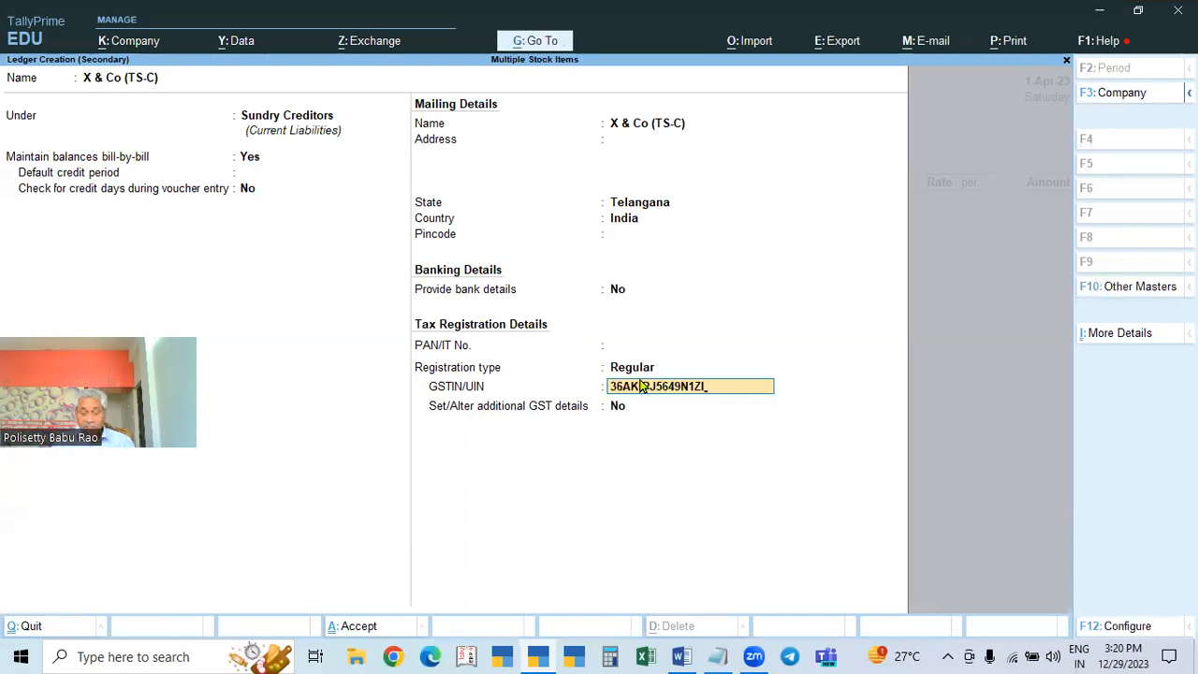
pyautogui.press('Return')
pyautogui.press('Return')
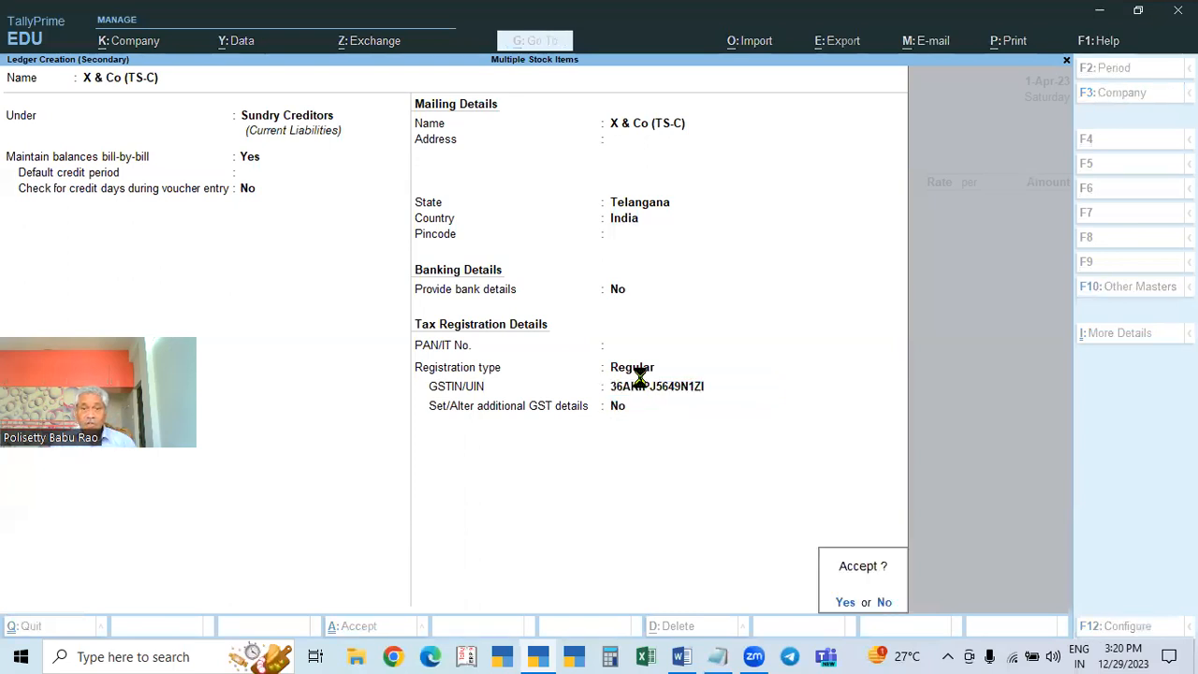
pyautogui.press('Return')
pyautogui.hotkey('ctrl', 'a')
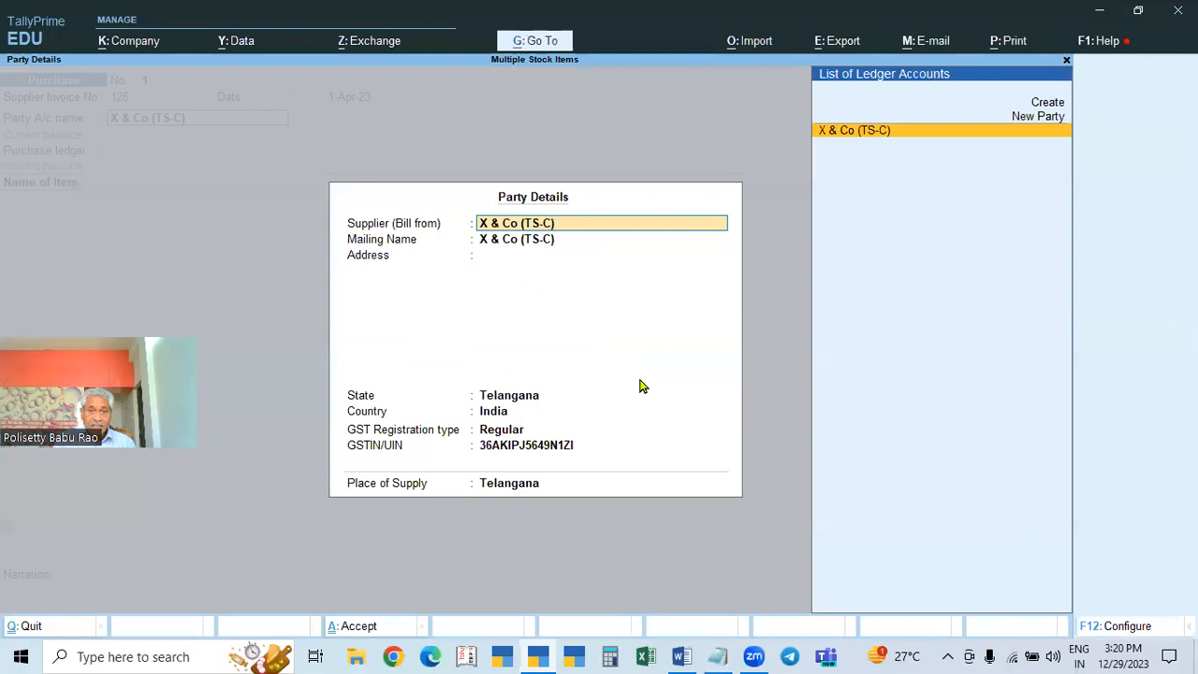
pyautogui.hotkey('ctrl', 'a')
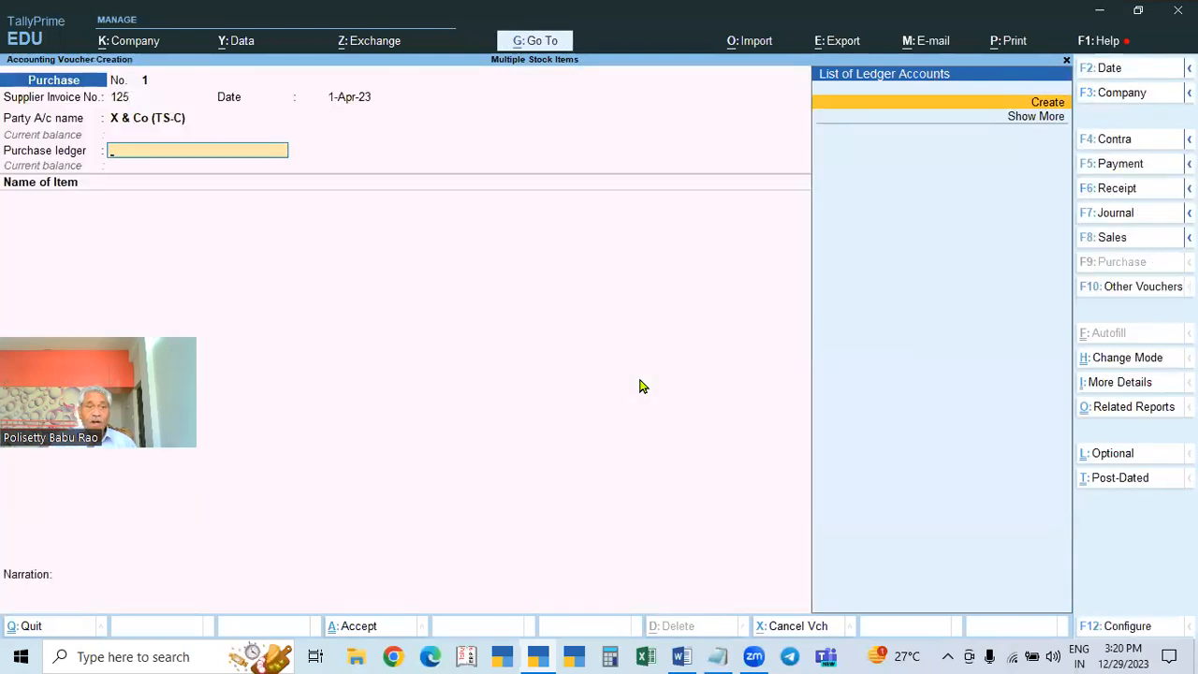
# Step: Start a new ledger named Purchases under Purchase Accounts
pyautogui.hotkey('alt', 'c')
pyautogui.write('Pur')
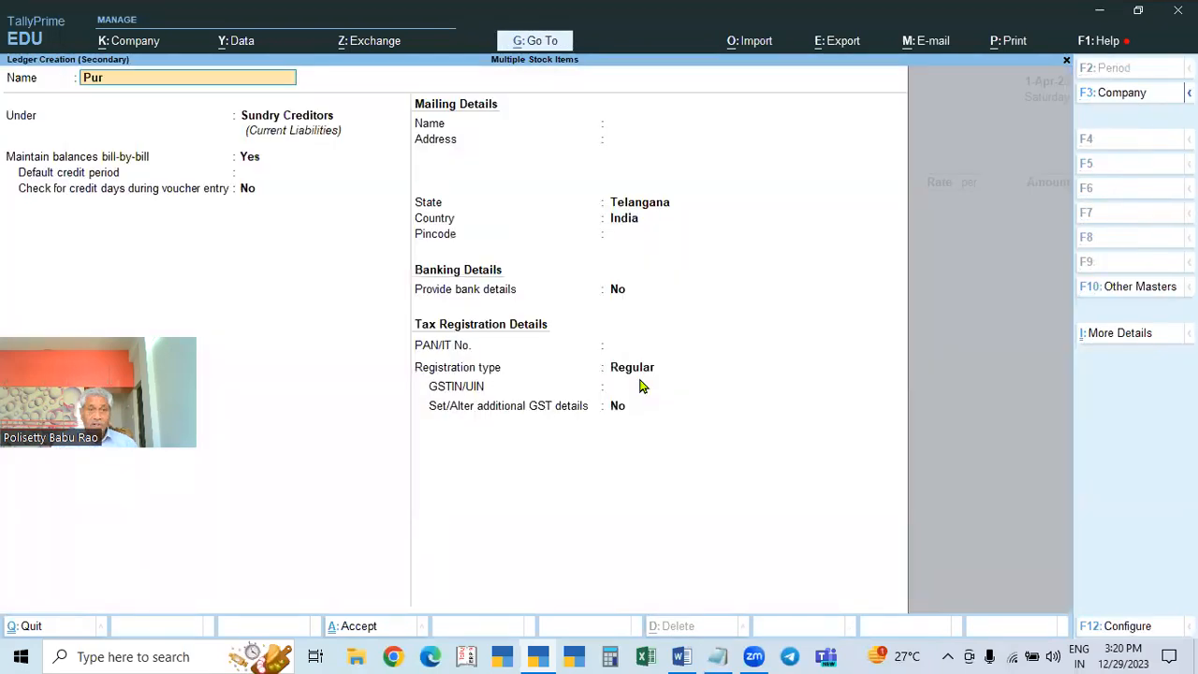
pyautogui.write('chases')
pyautogui.press('Return')
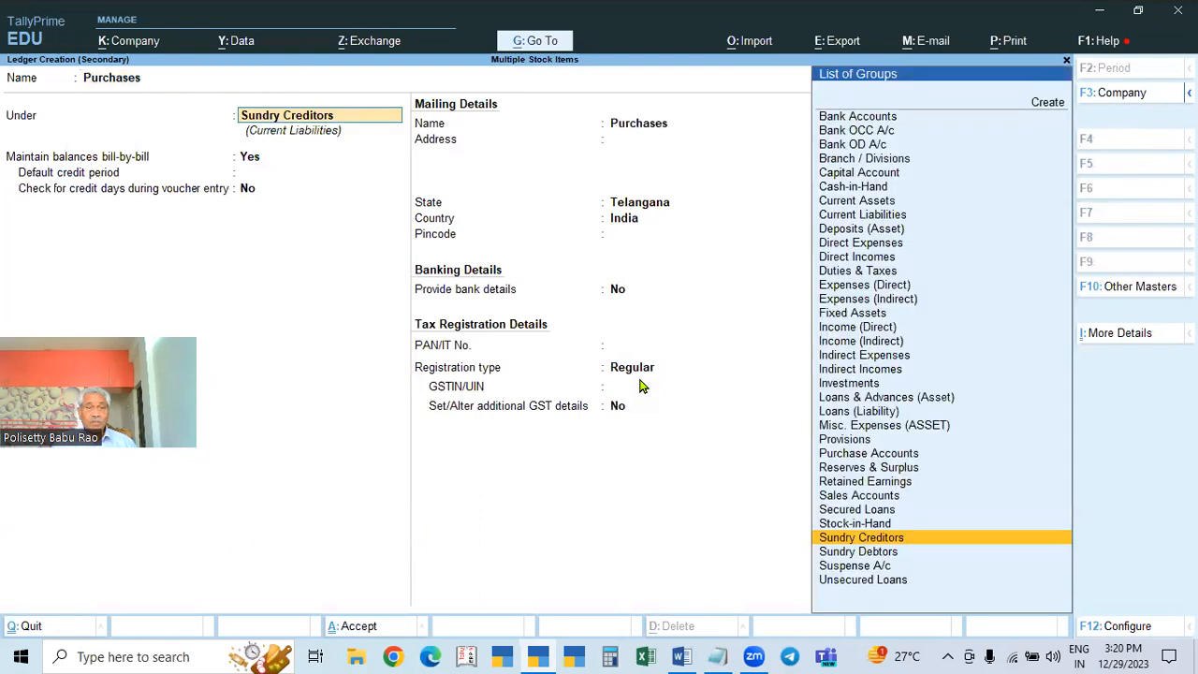
pyautogui.write('Pur')
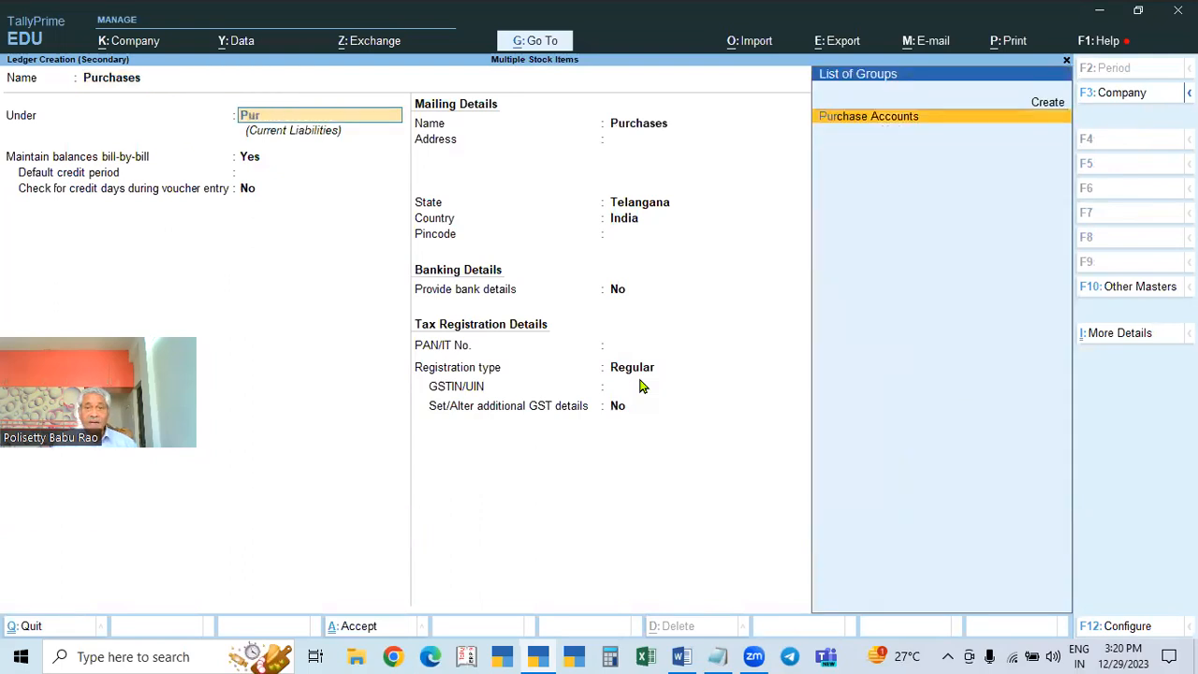
pyautogui.press('Return')
# Step: Close the Notepad GSTIN notes window and return to the ledger form
pyautogui.hotkey('alt', 'Tab')
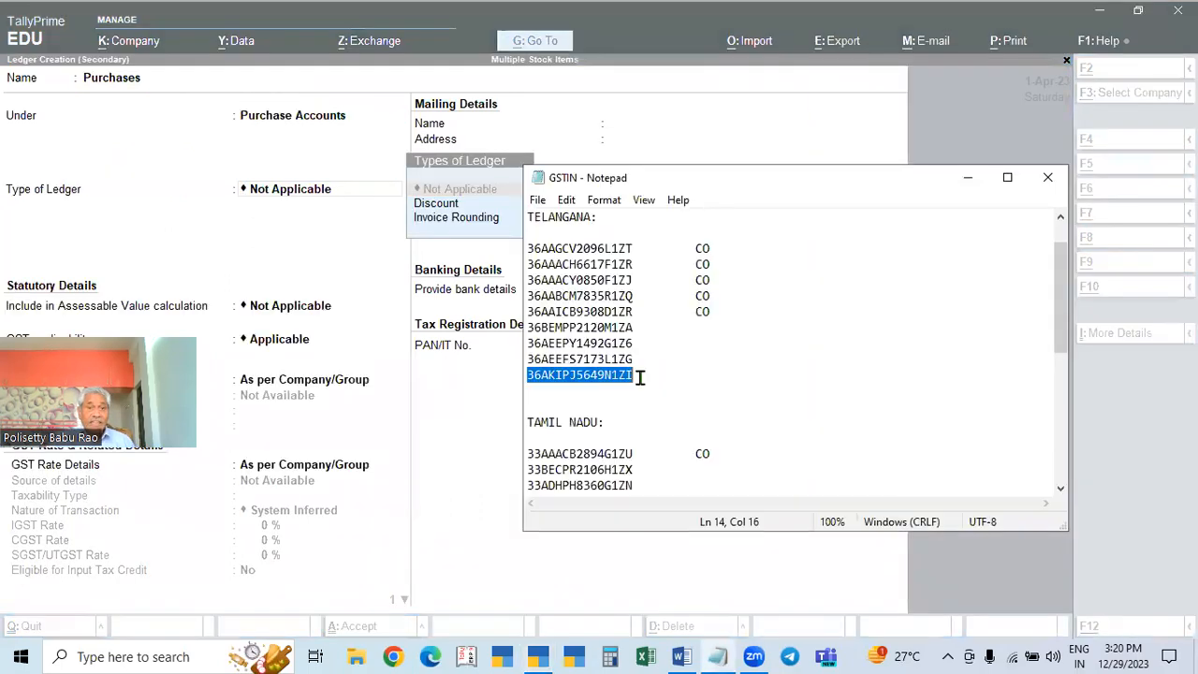
pyautogui.click(970, 178)
pyautogui.hotkey('alt', 'Tab')
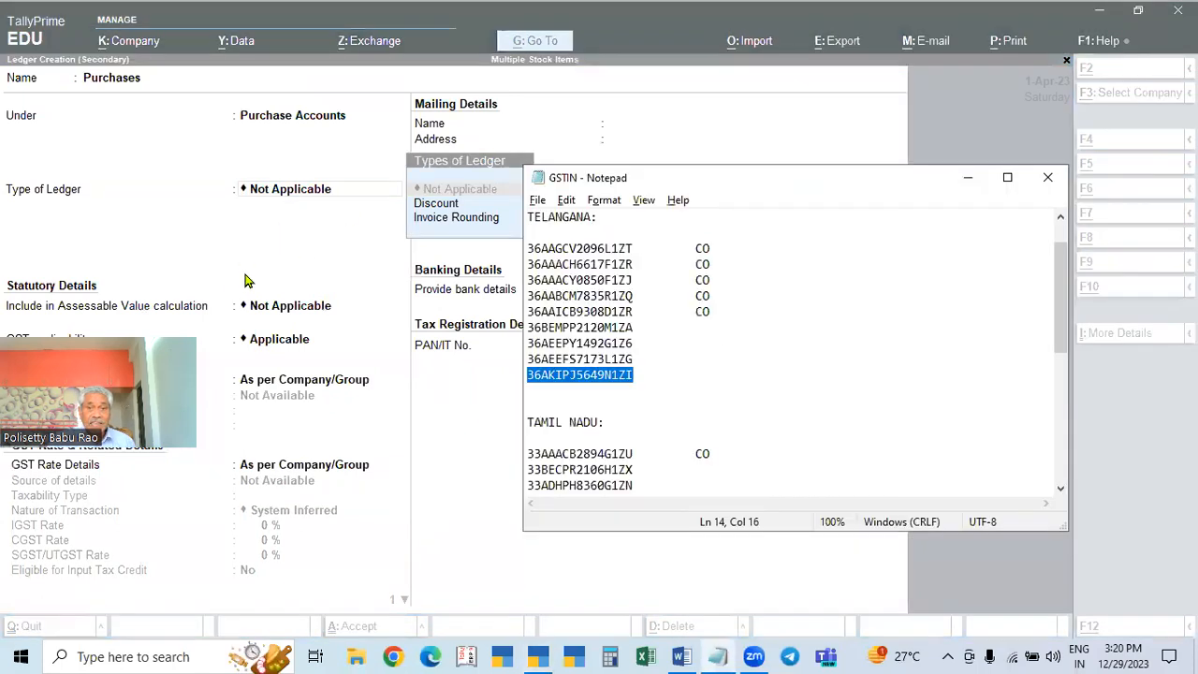
pyautogui.click(1047, 177)
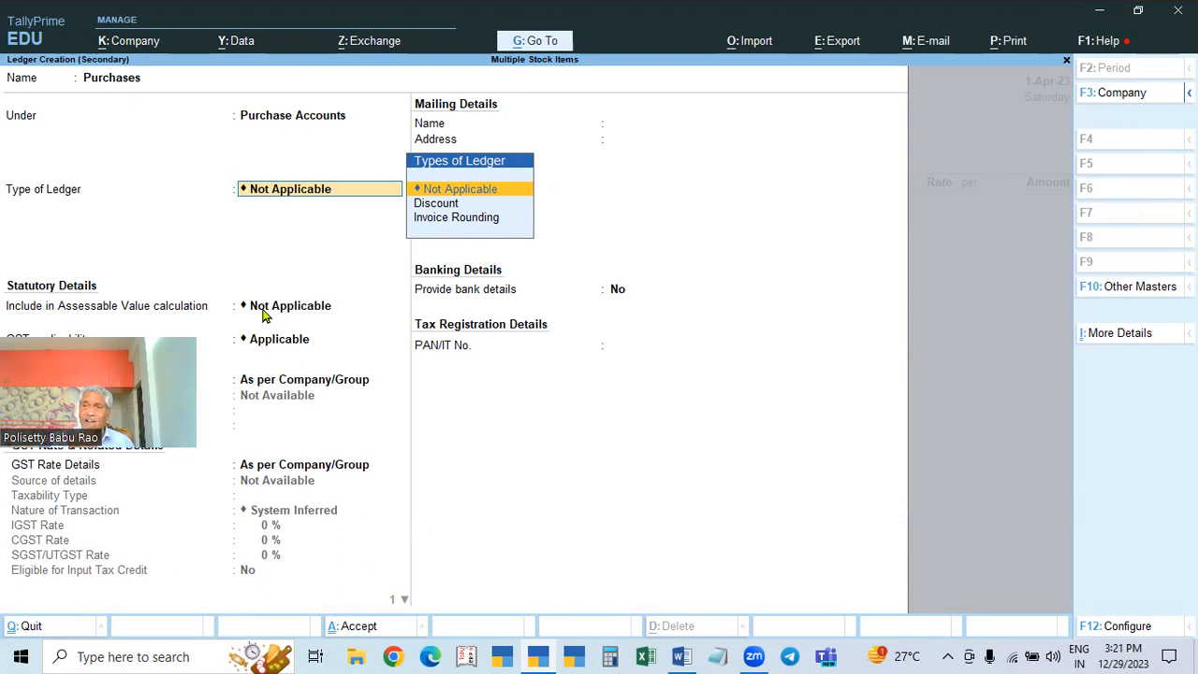
pyautogui.press('alt')
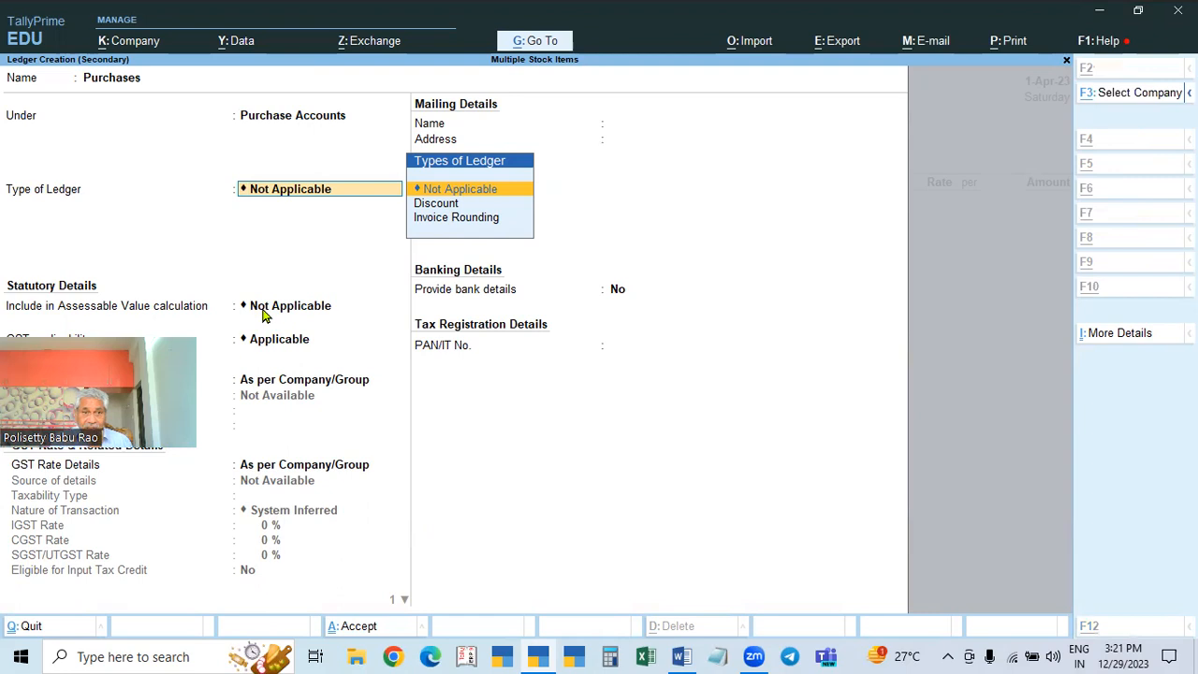
pyautogui.hotkey('alt', 'Tab')
pyautogui.hotkey('alt', 'Tab')
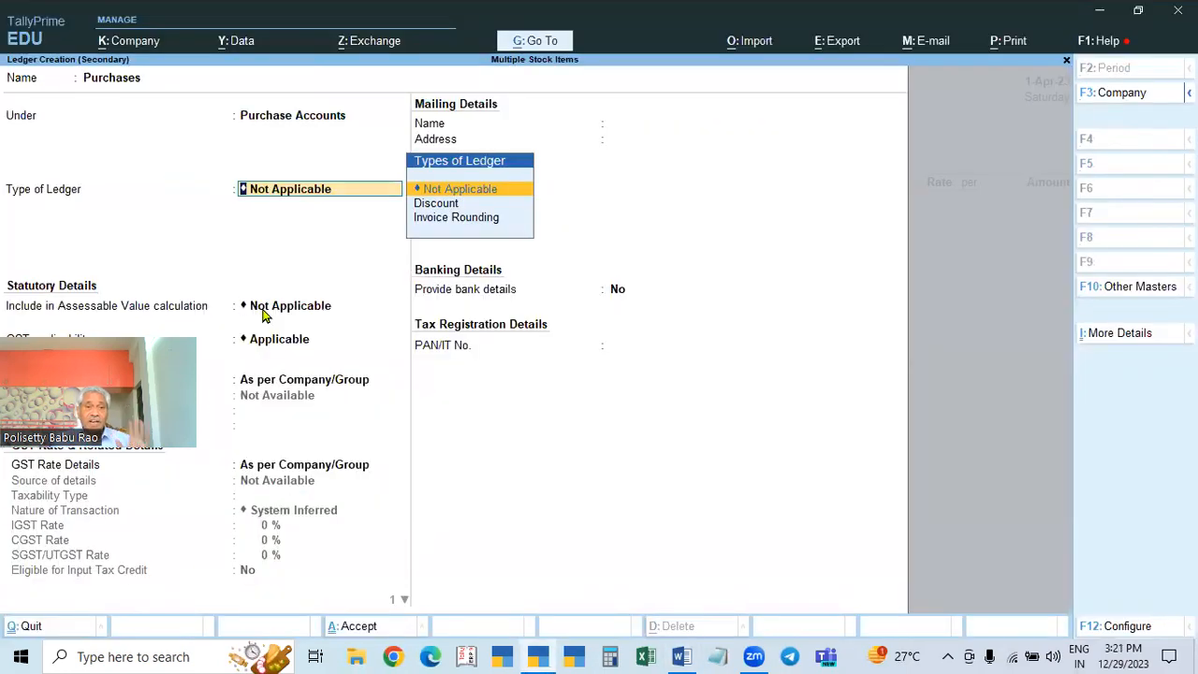
# Step: Make the Purchases ledger GST applicable with Goods as the type of supply
pyautogui.press('Return')
pyautogui.press('Return')
pyautogui.press('Return')
pyautogui.press('Return')
pyautogui.press('Return')
pyautogui.press('Return')
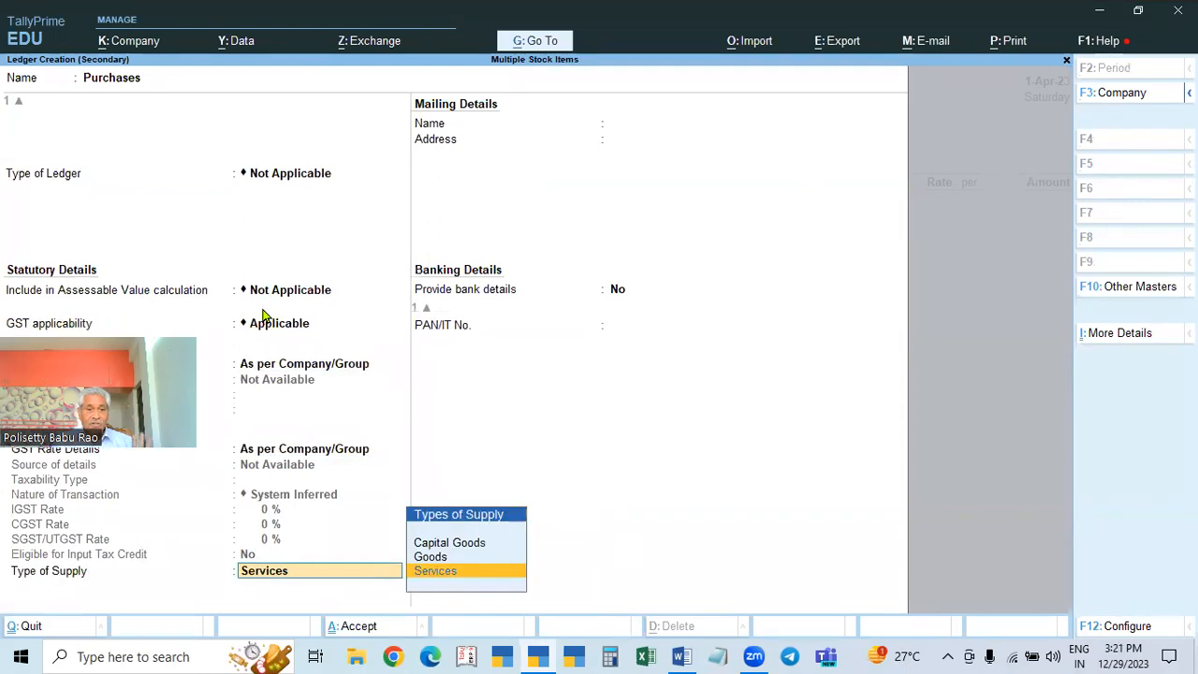
pyautogui.press('Up')
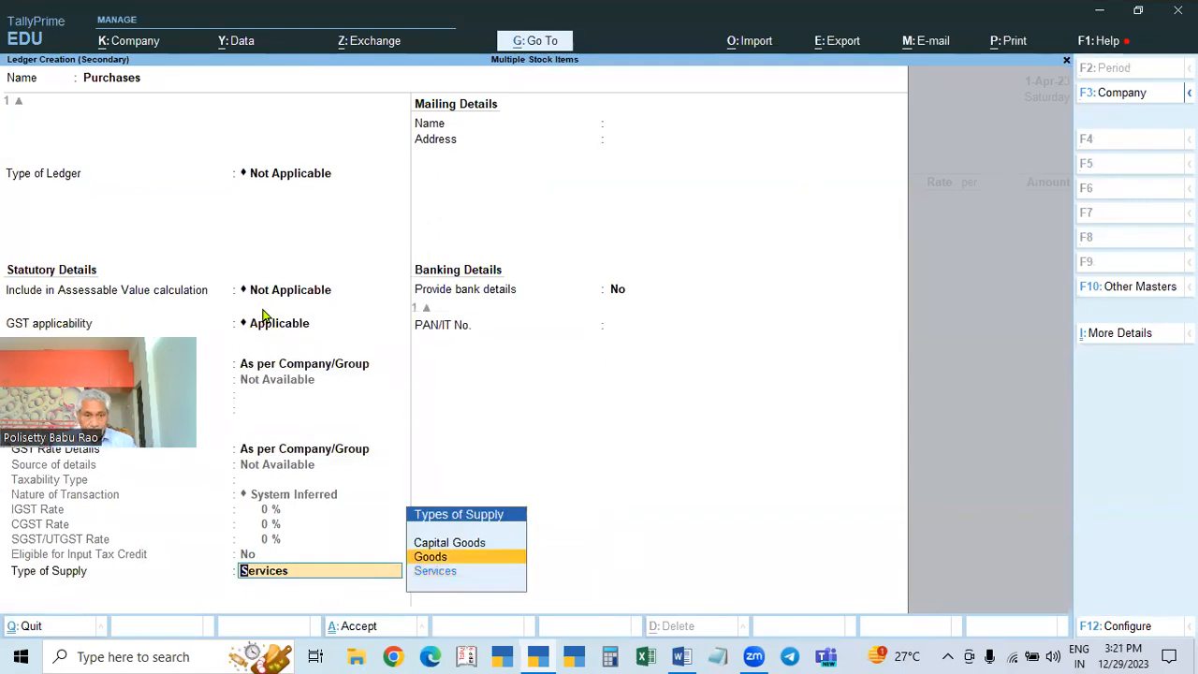
pyautogui.press('Return')
pyautogui.press('Return')
pyautogui.press('Return')
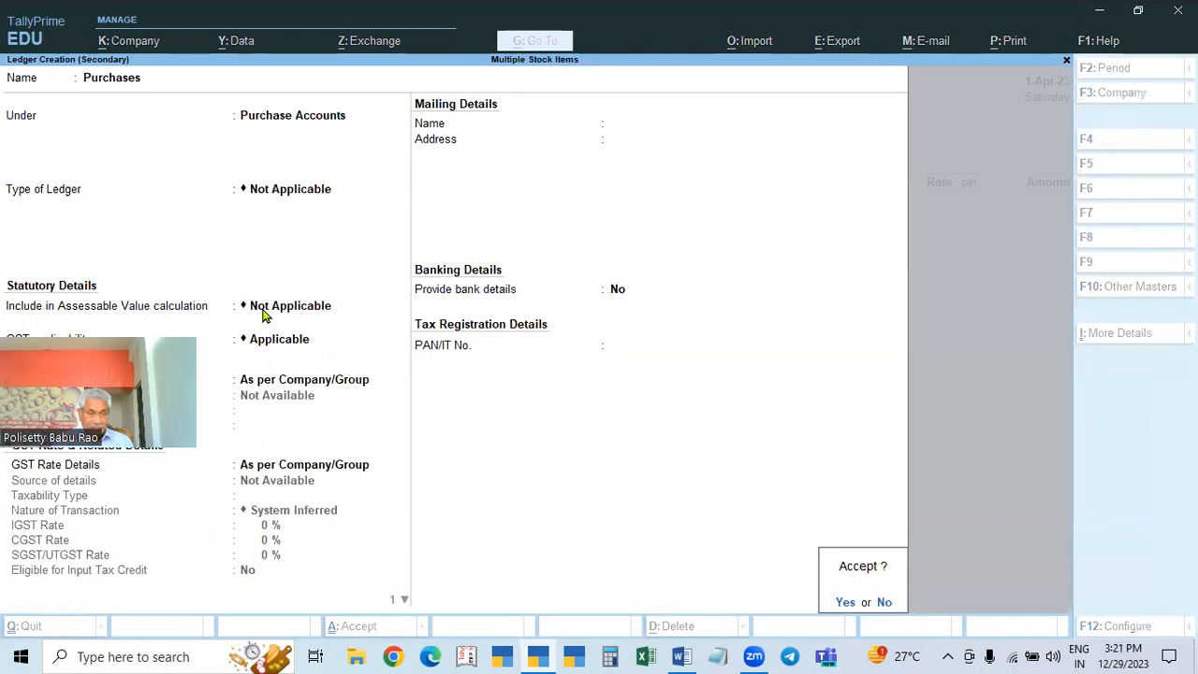
pyautogui.press('Return')
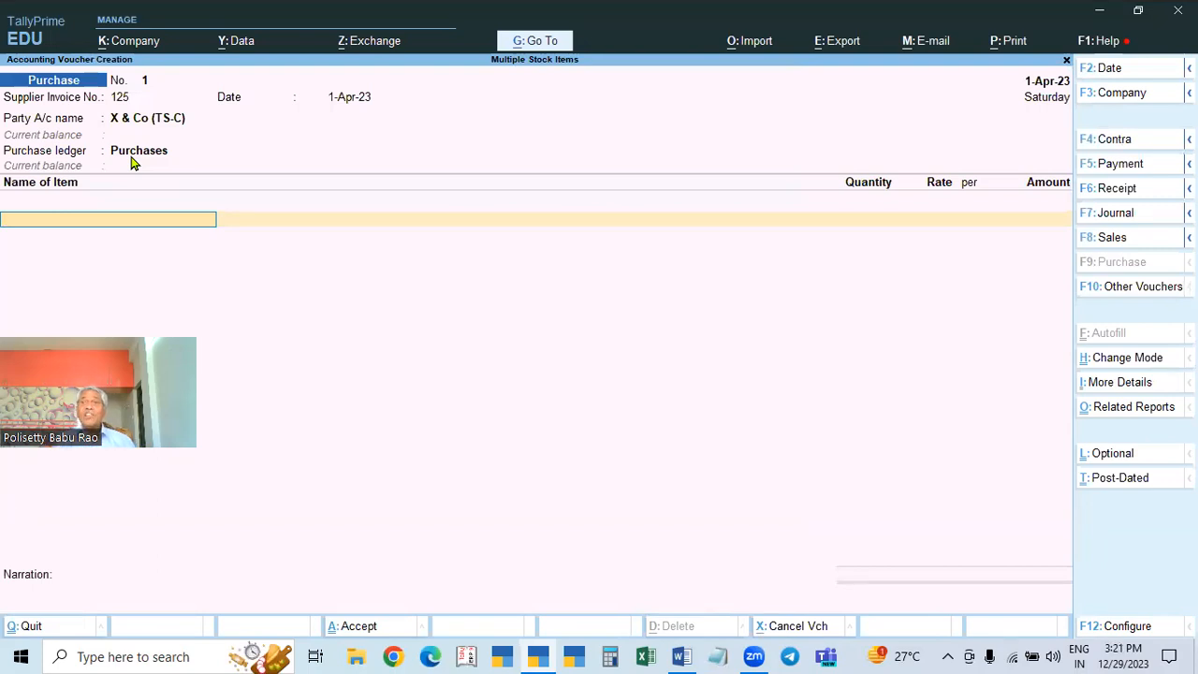
# Step: Begin creating a new stock item from the voucher's item field
pyautogui.press('alt')
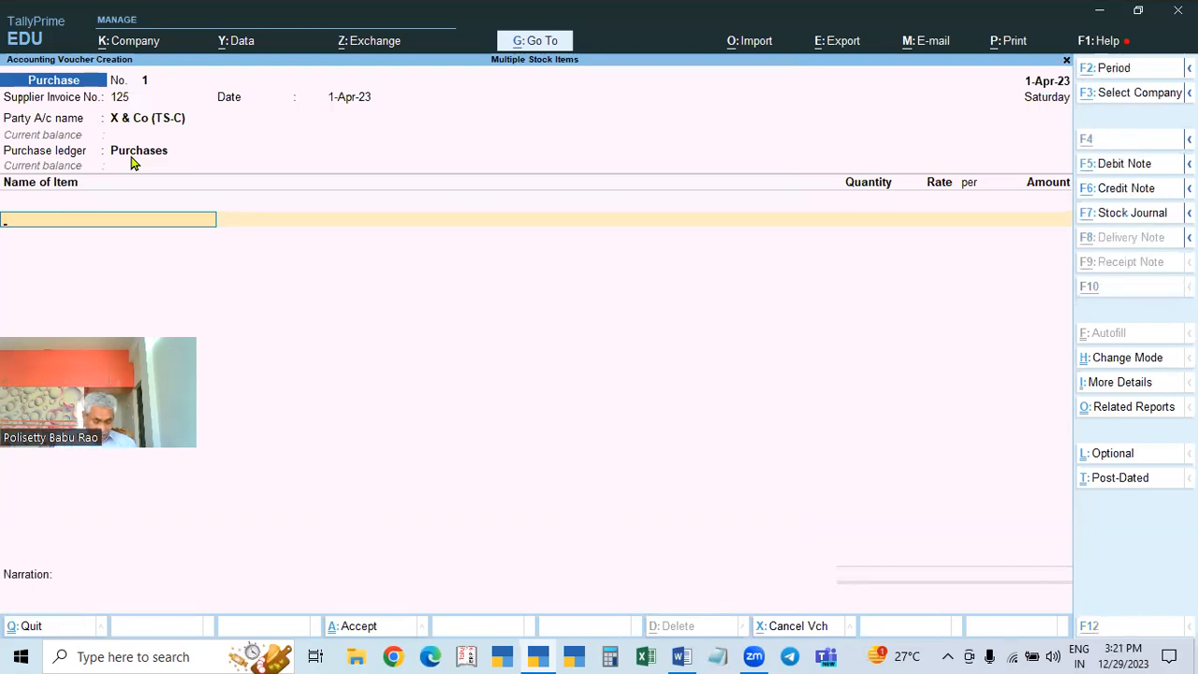
pyautogui.hotkey('alt', 'c')
# Step: Name the item Item 1 under Primary with a new unit Nos (Numbers, 0 decimals)
pyautogui.write('Item ')
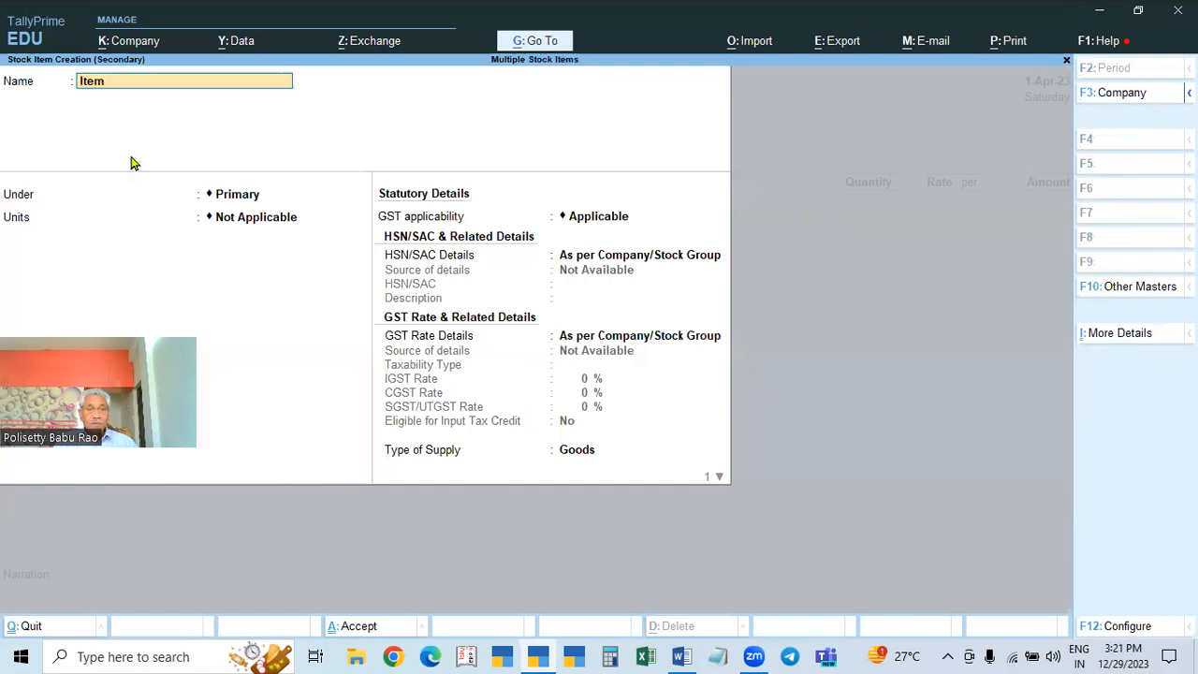
pyautogui.write('1')
pyautogui.press('Return')
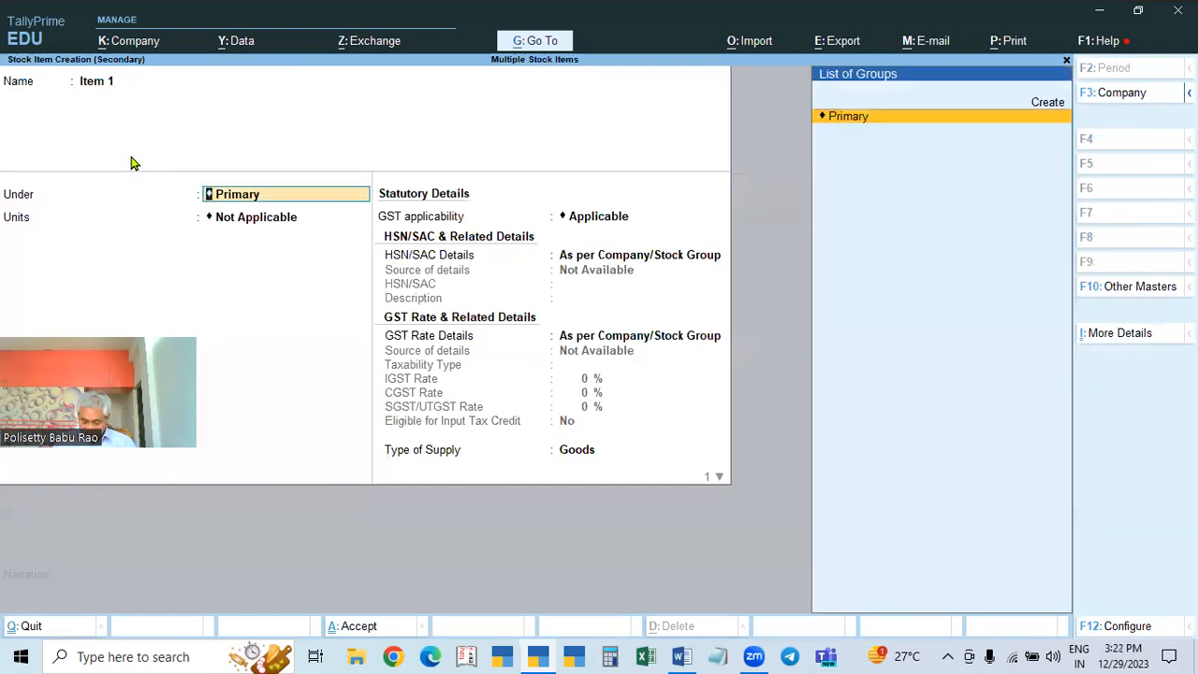
pyautogui.press('Return')
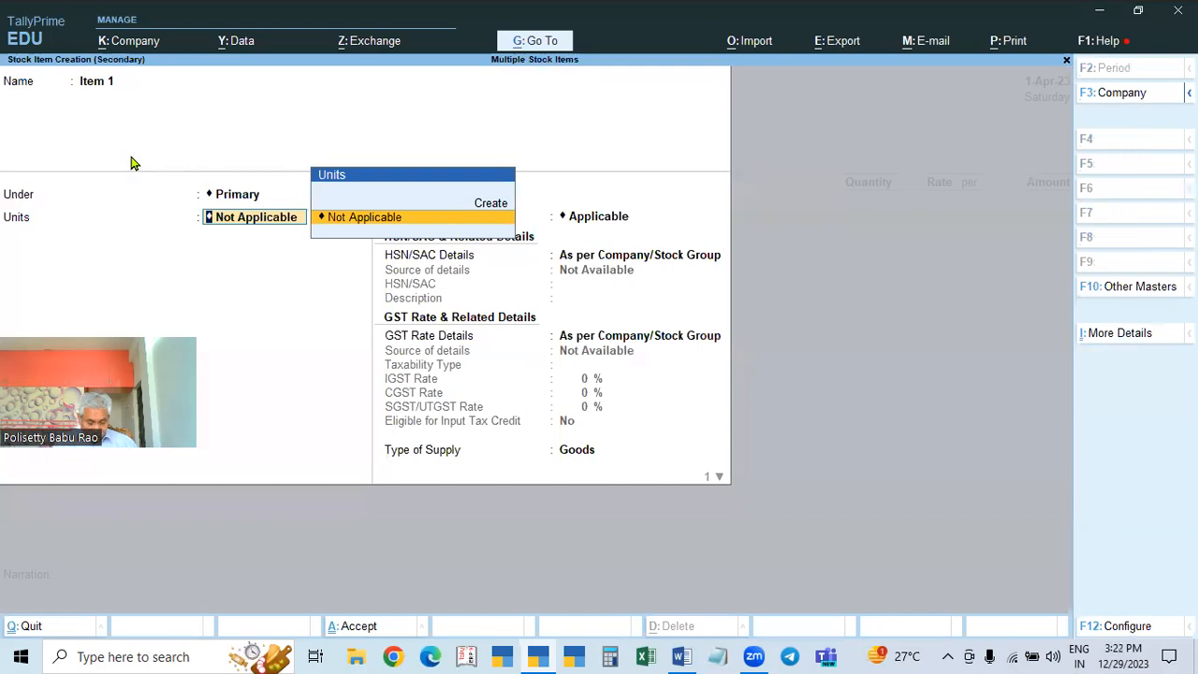
pyautogui.hotkey('alt', 'c')
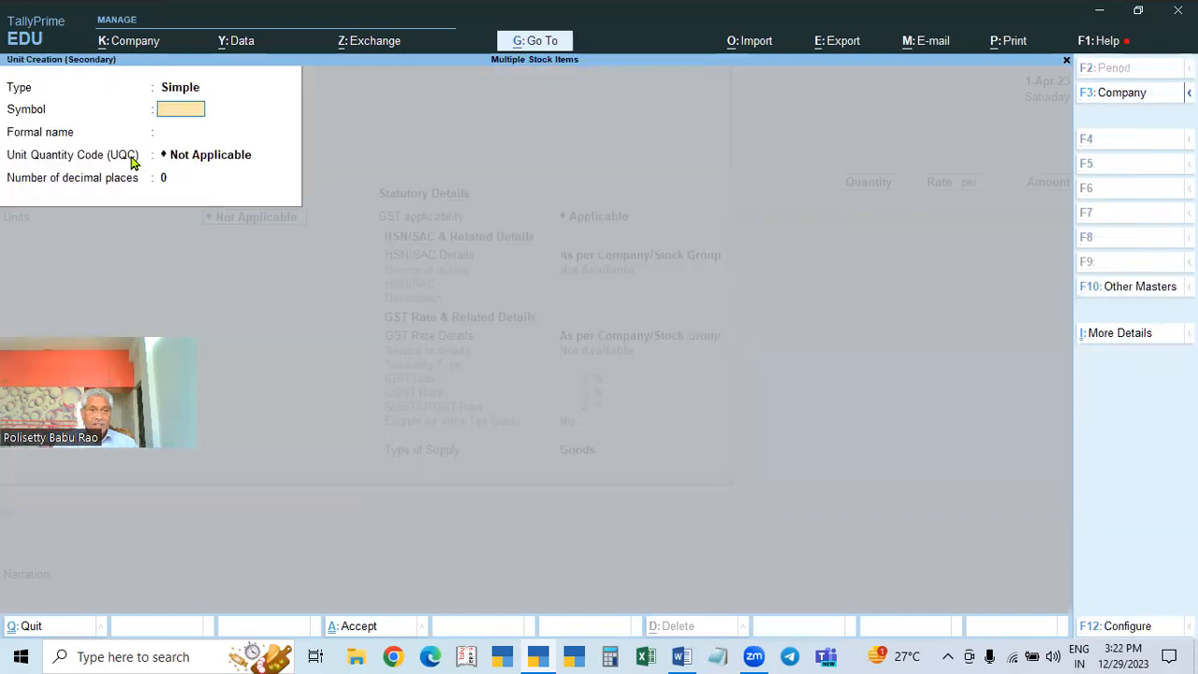
pyautogui.write('N')
pyautogui.press('Return')
pyautogui.write('Numbers')
pyautogui.press('Return')
pyautogui.write('nos')
pyautogui.press('Return')
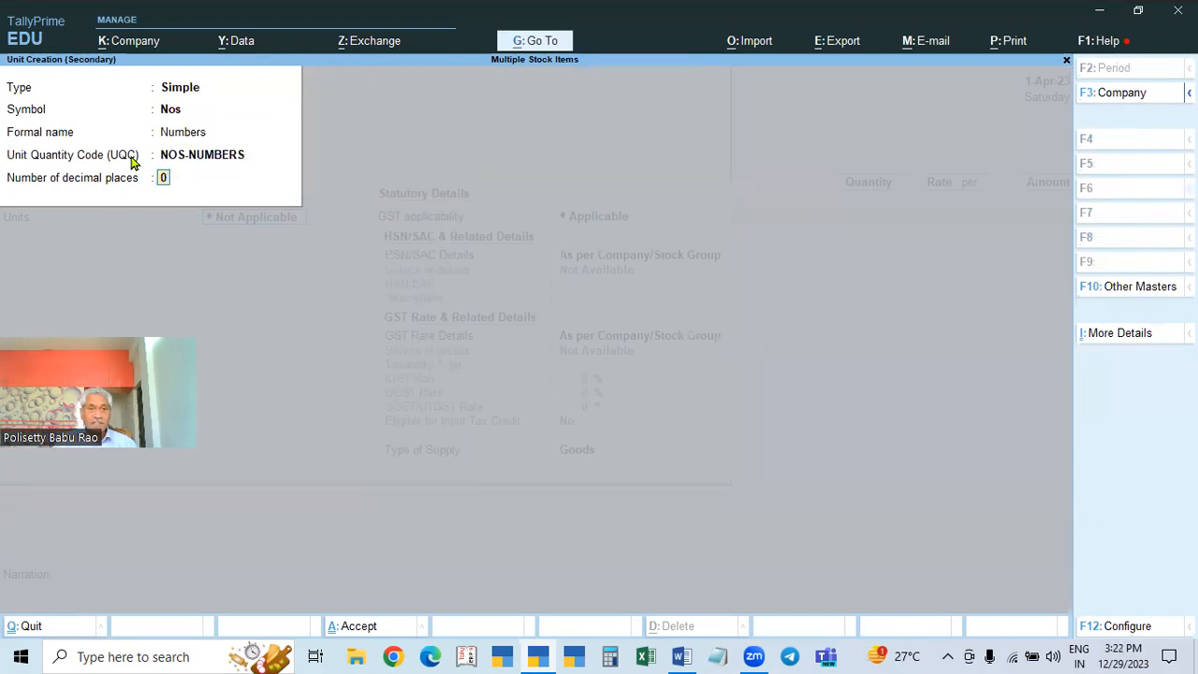
pyautogui.press('Return')
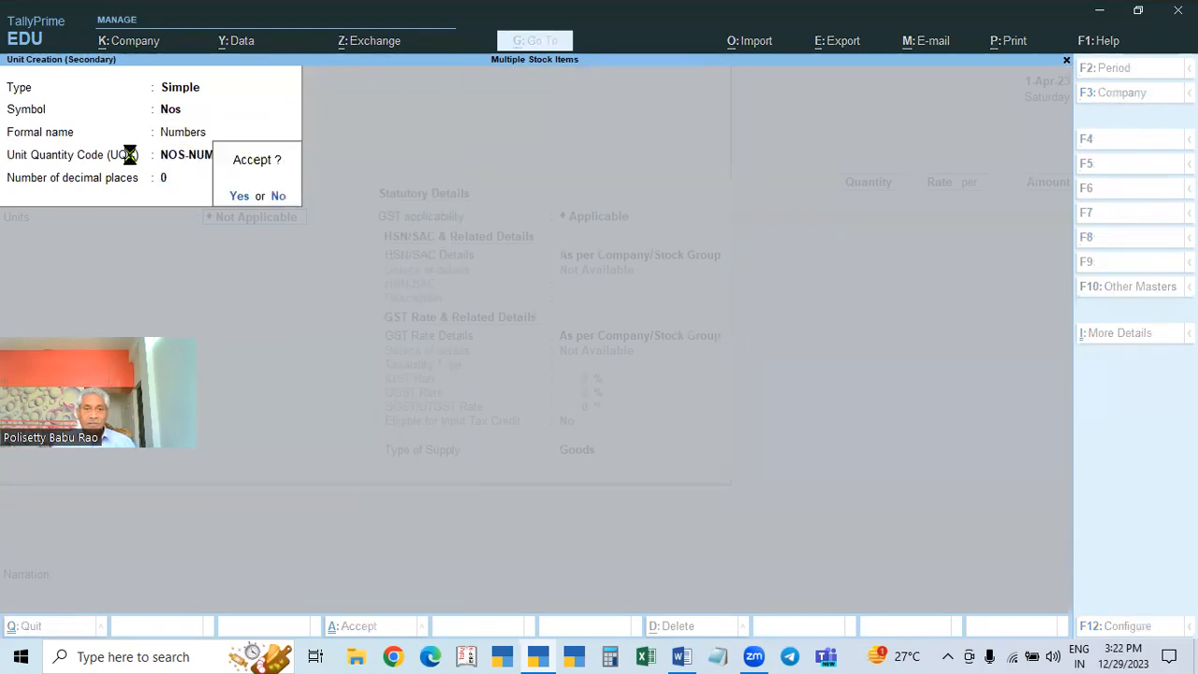
pyautogui.press('Return')
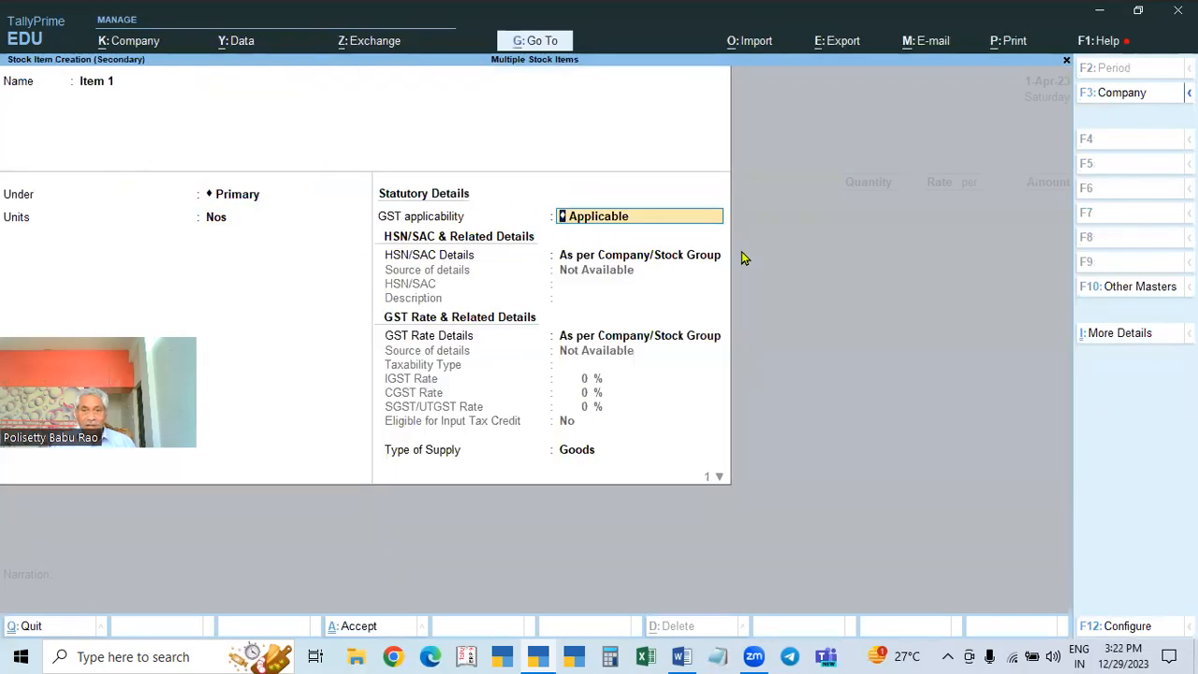
# Step: Give Item 1 HSN 1111, Taxable at 5% IGST, Goods supply, and save it
pyautogui.press('Return')
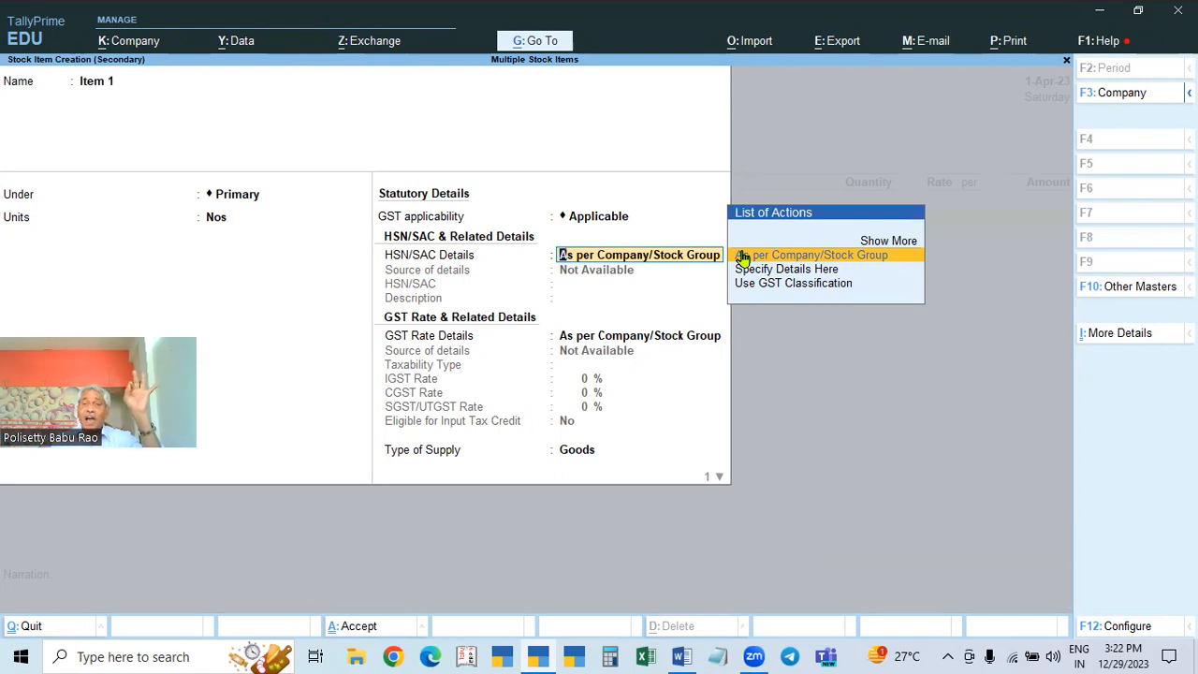
pyautogui.press('Down')
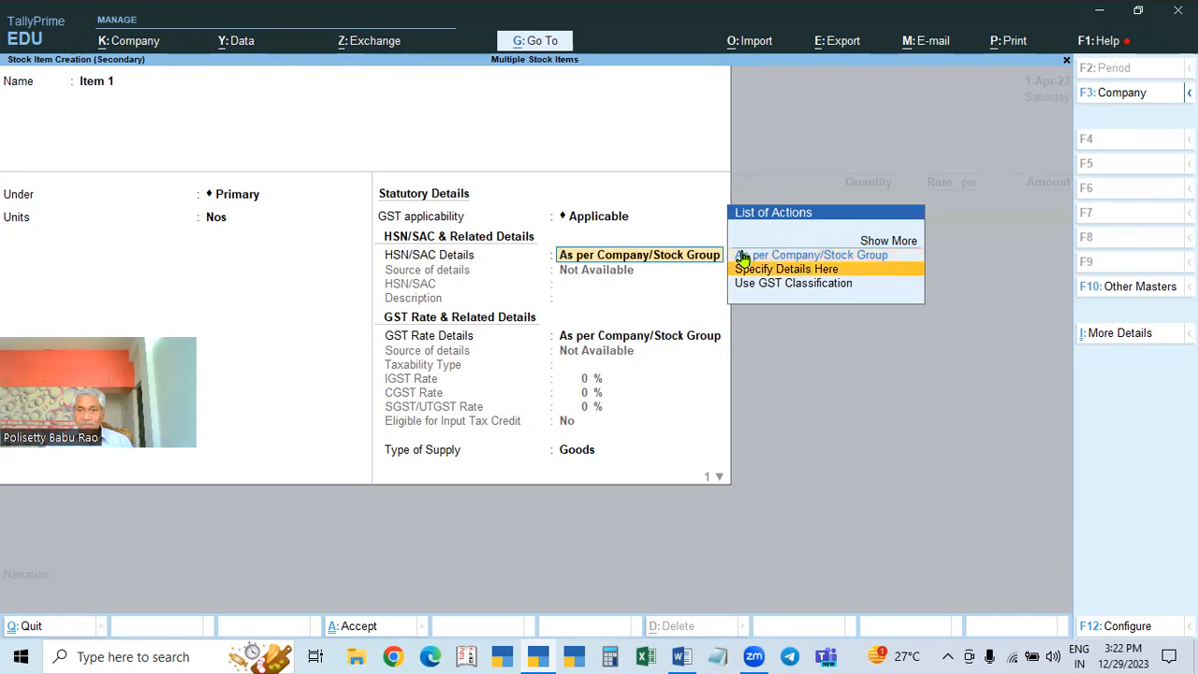
pyautogui.press('Return')
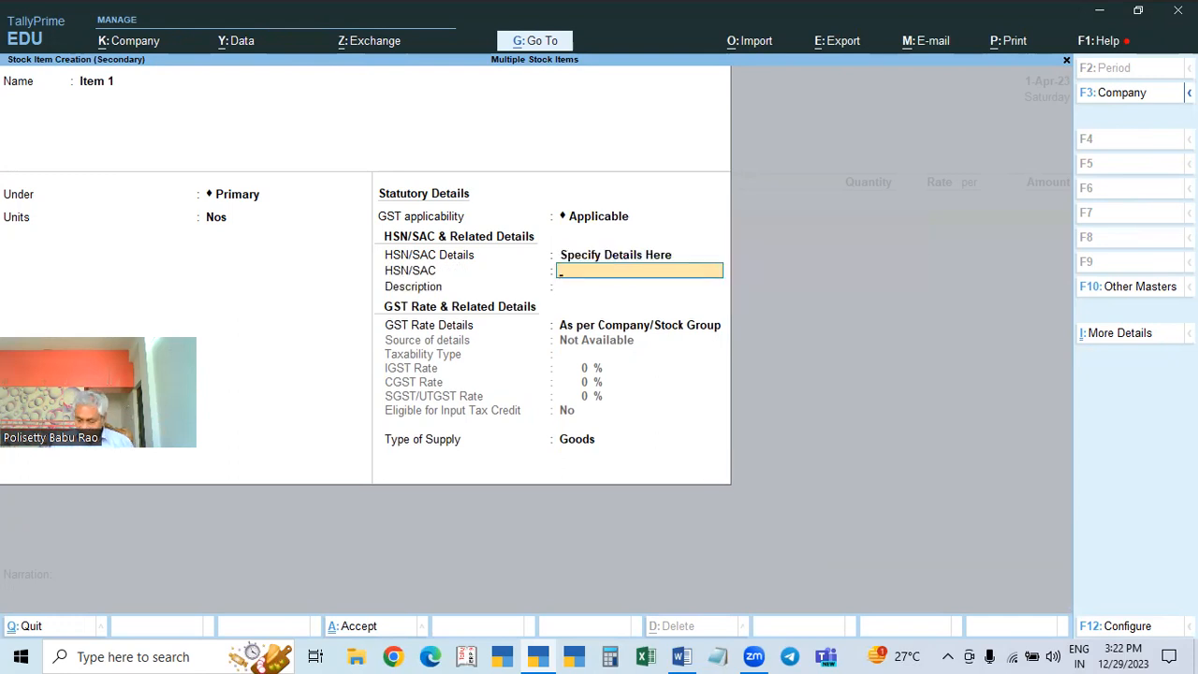
pyautogui.press('Return')
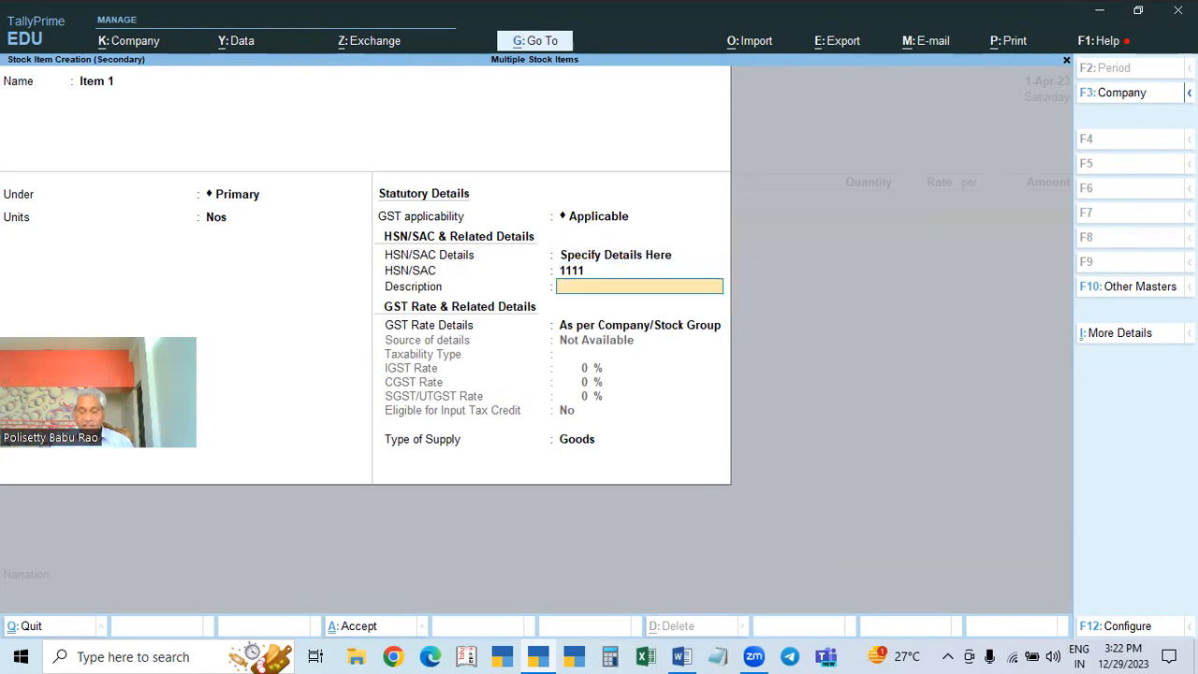
pyautogui.press('Return')
pyautogui.press('Down')
pyautogui.press('Return')
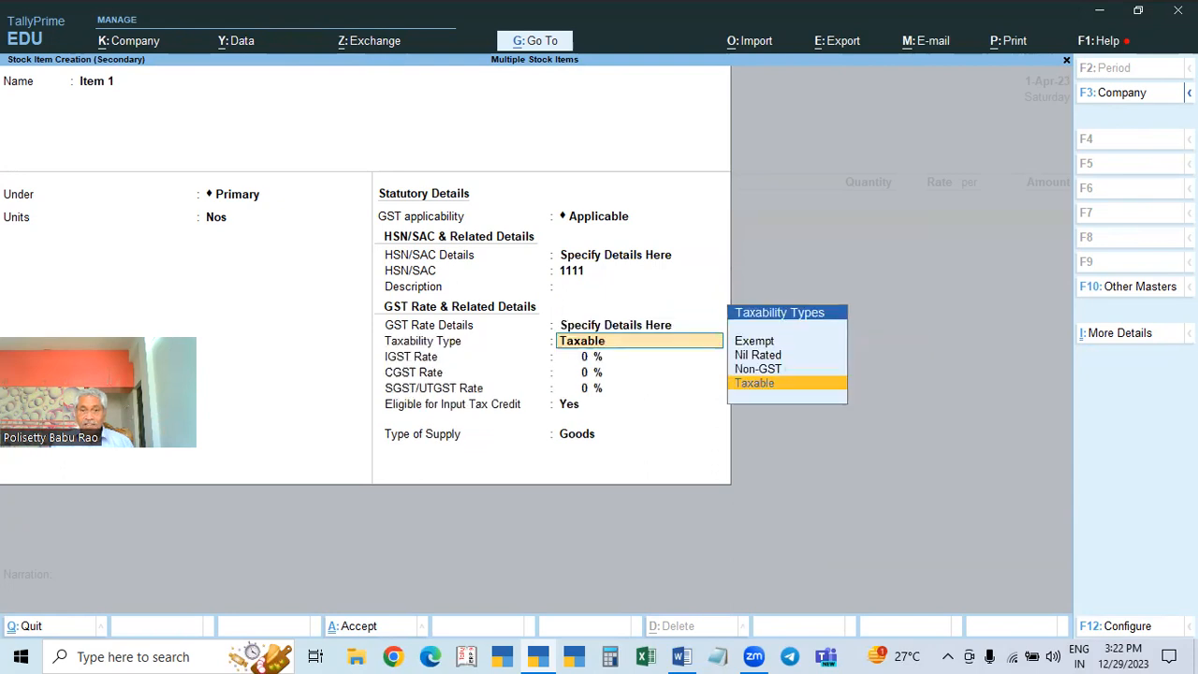
pyautogui.press('Return')
pyautogui.write('5')
pyautogui.press('Return')
pyautogui.press('Return')
pyautogui.press('Return')
pyautogui.press('Return')
pyautogui.press('Return')
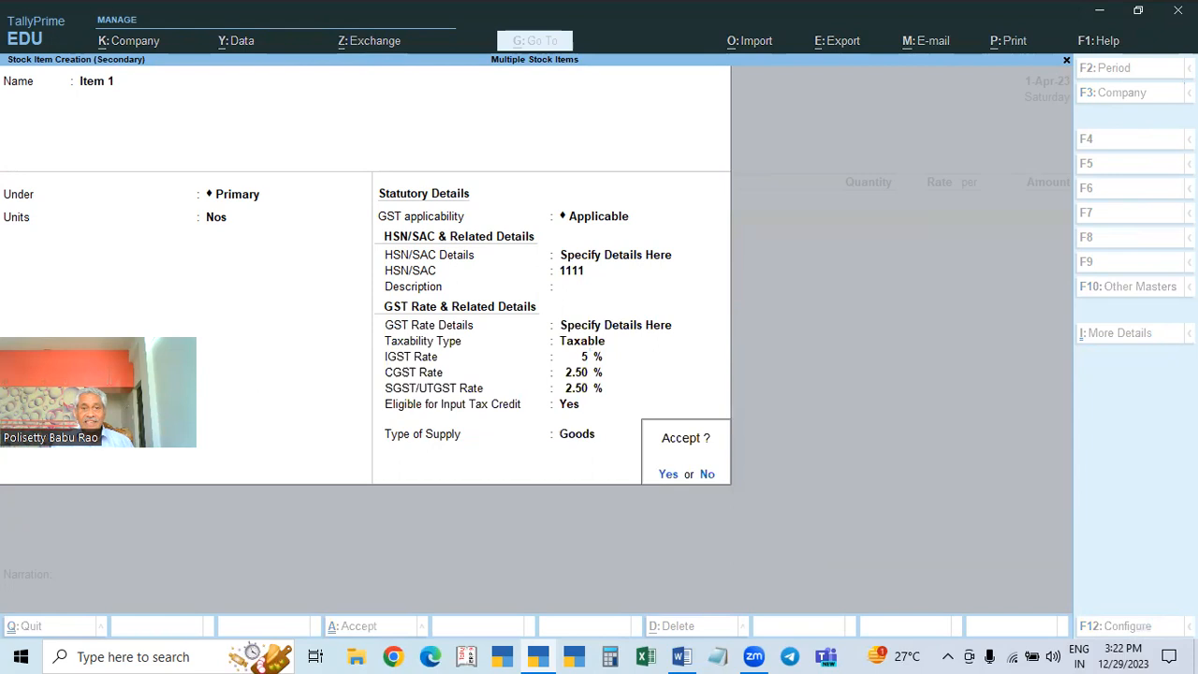
pyautogui.press('Return')
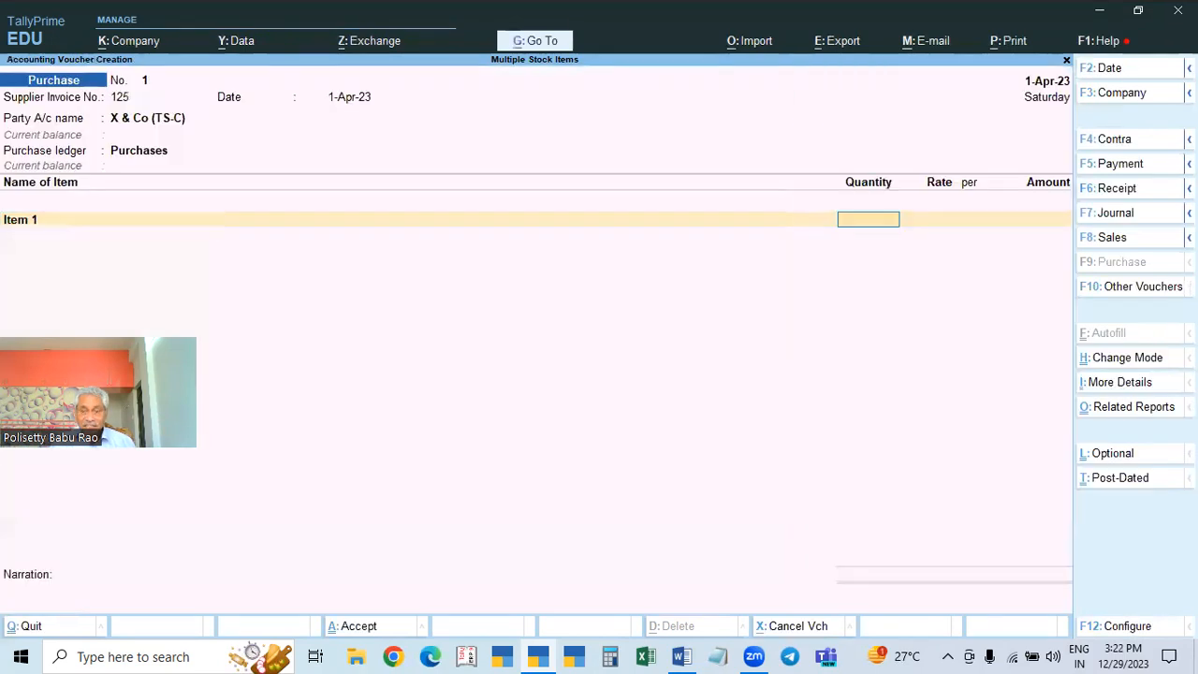
# Step: Enter 2 Nos of Item 1 at 2,000.00 for 4,000.00 and accept its GST details
pyautogui.press('Return')
pyautogui.write('20000')
pyautogui.press('BackSpace')
pyautogui.press('Return')
pyautogui.press('Return')
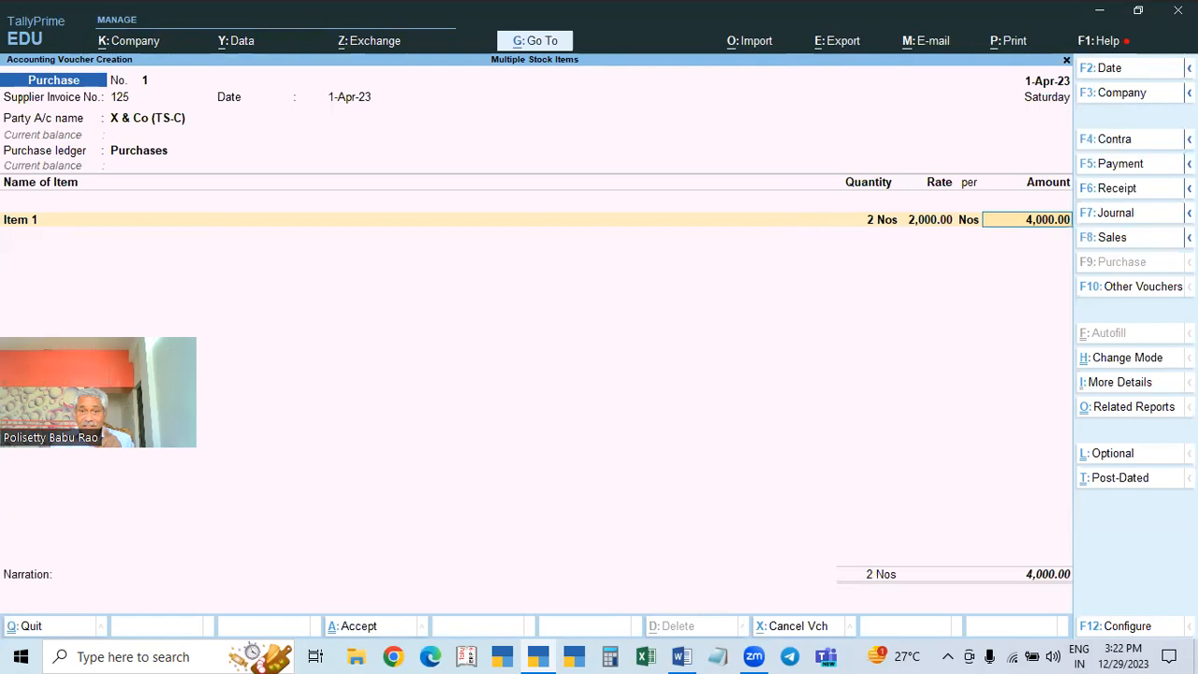
pyautogui.press('Return')
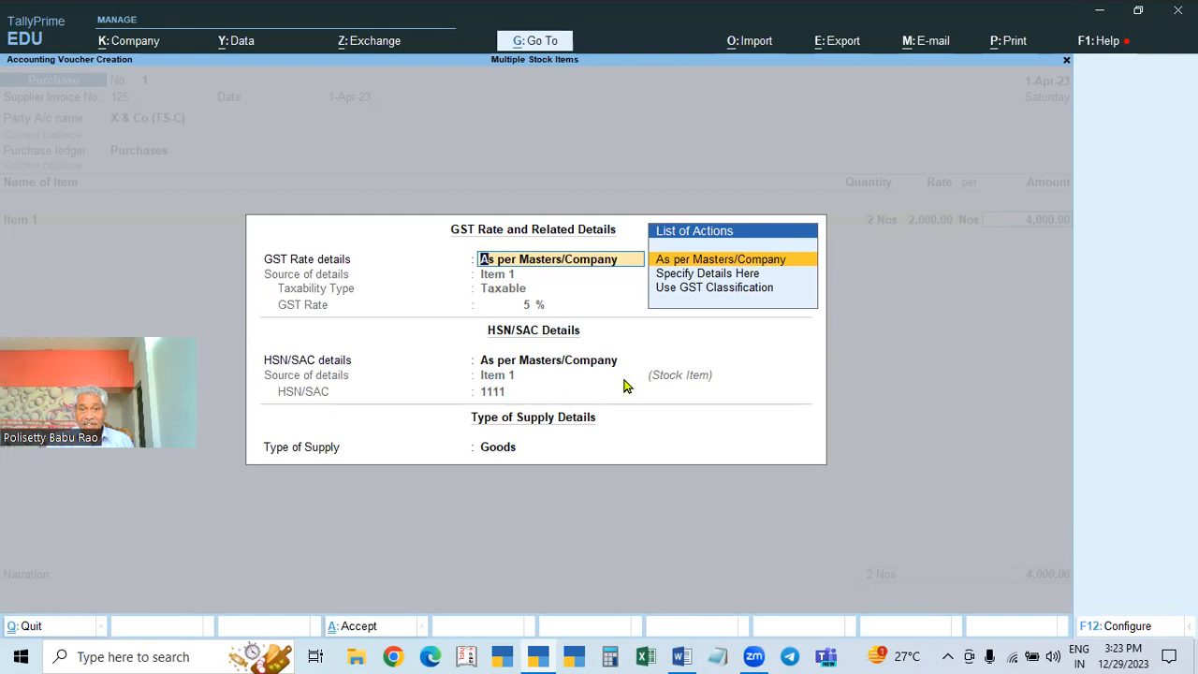
pyautogui.press('Return')
pyautogui.press('Return')
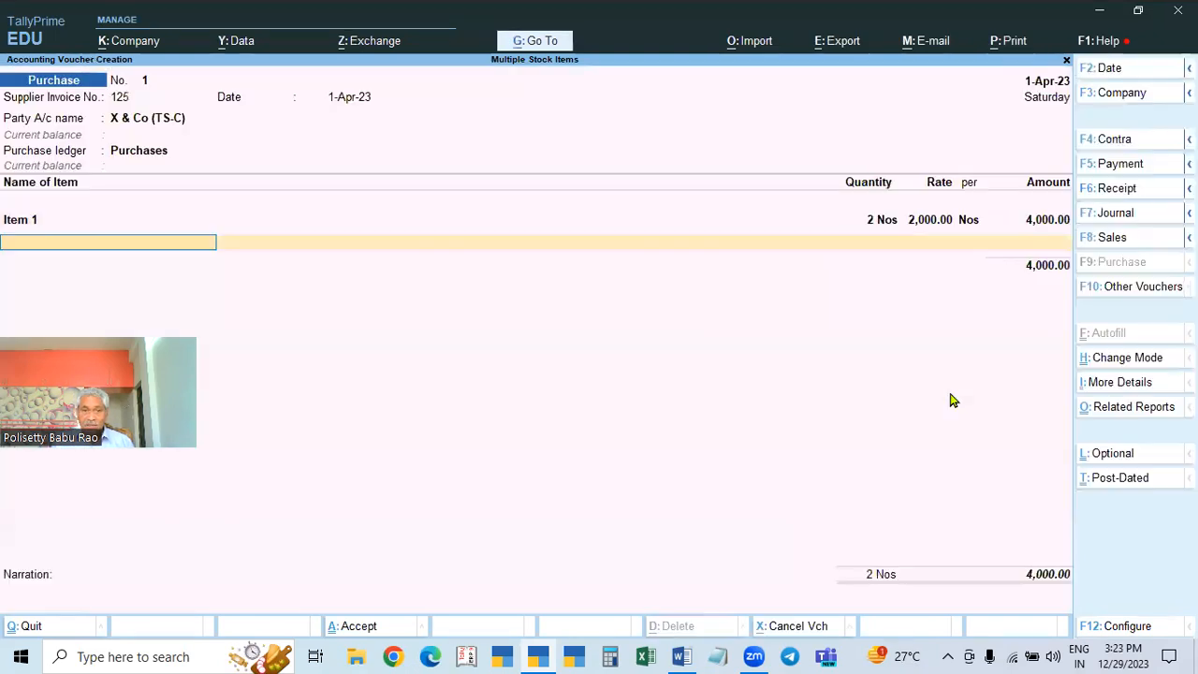
# Step: Create stock item Item 2 under Primary in Nos with HSN code 2222
pyautogui.hotkey('alt', 'c')
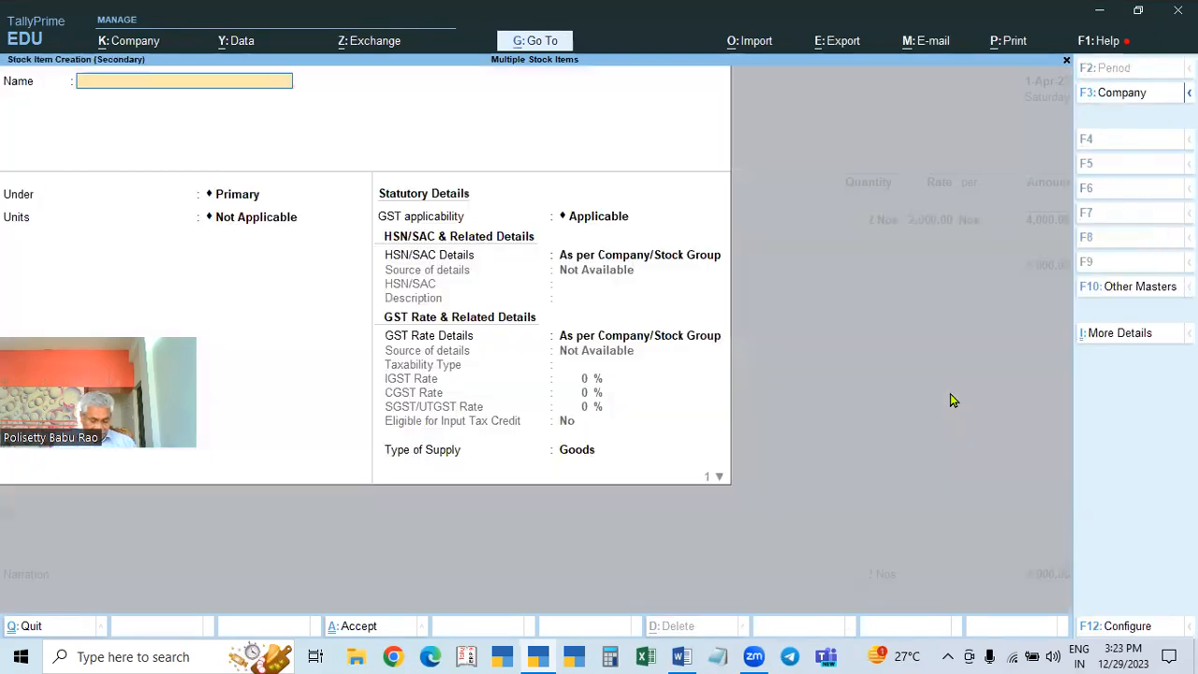
pyautogui.write('Item 2')
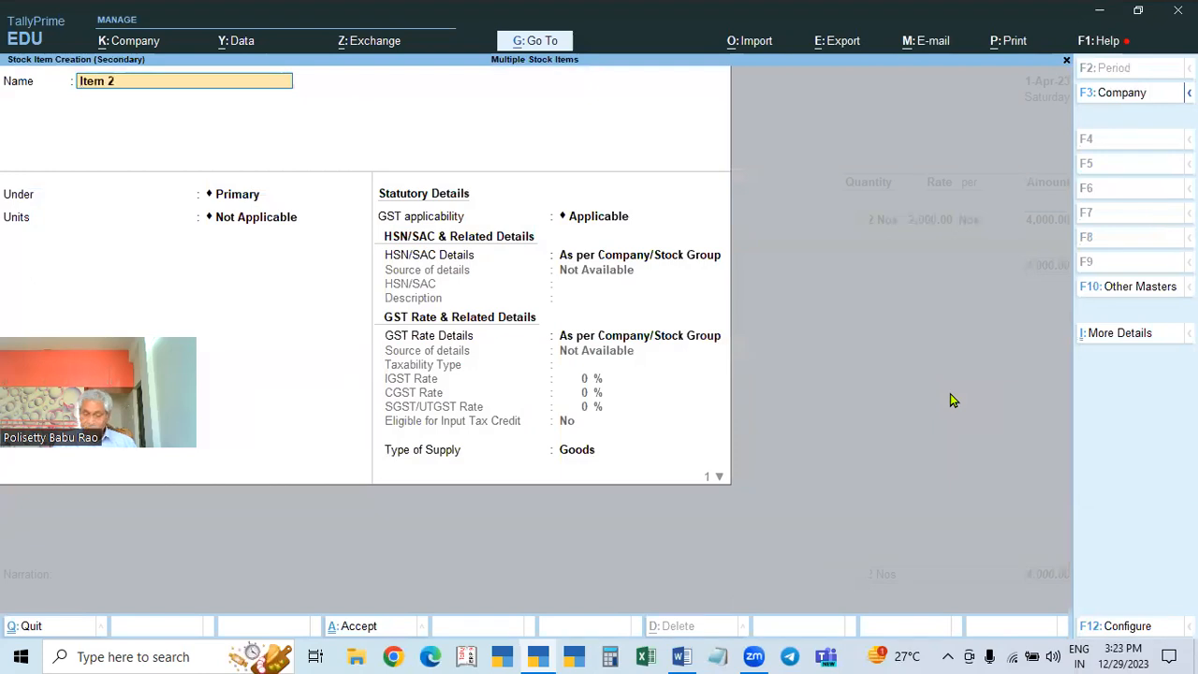
pyautogui.press('Return')
pyautogui.press('Return')
pyautogui.press('Down')
pyautogui.press('Return')
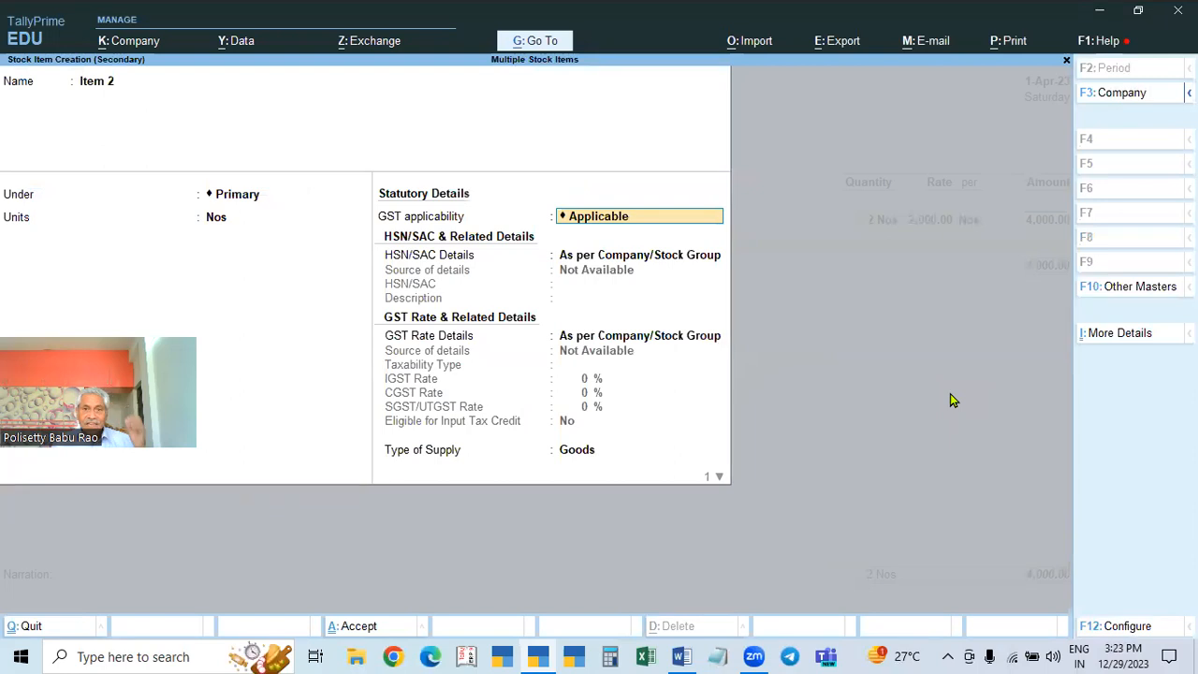
pyautogui.press('Return')
pyautogui.press('Down')
pyautogui.press('Return')
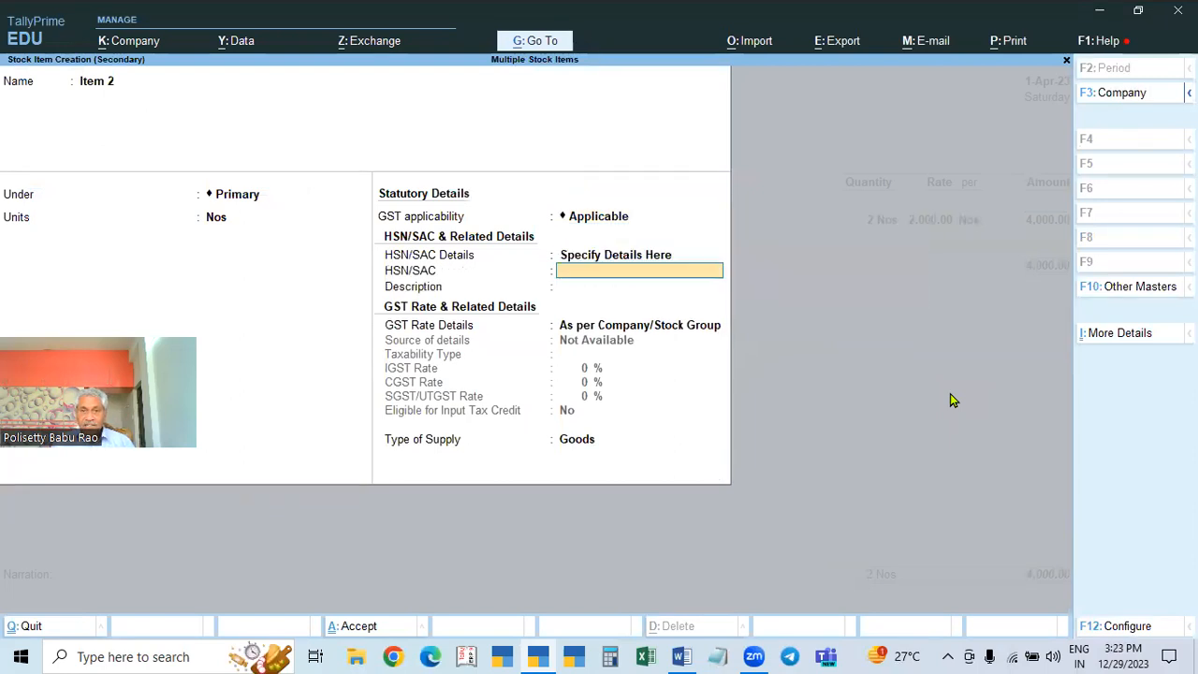
pyautogui.write('2222')
pyautogui.press('Return')
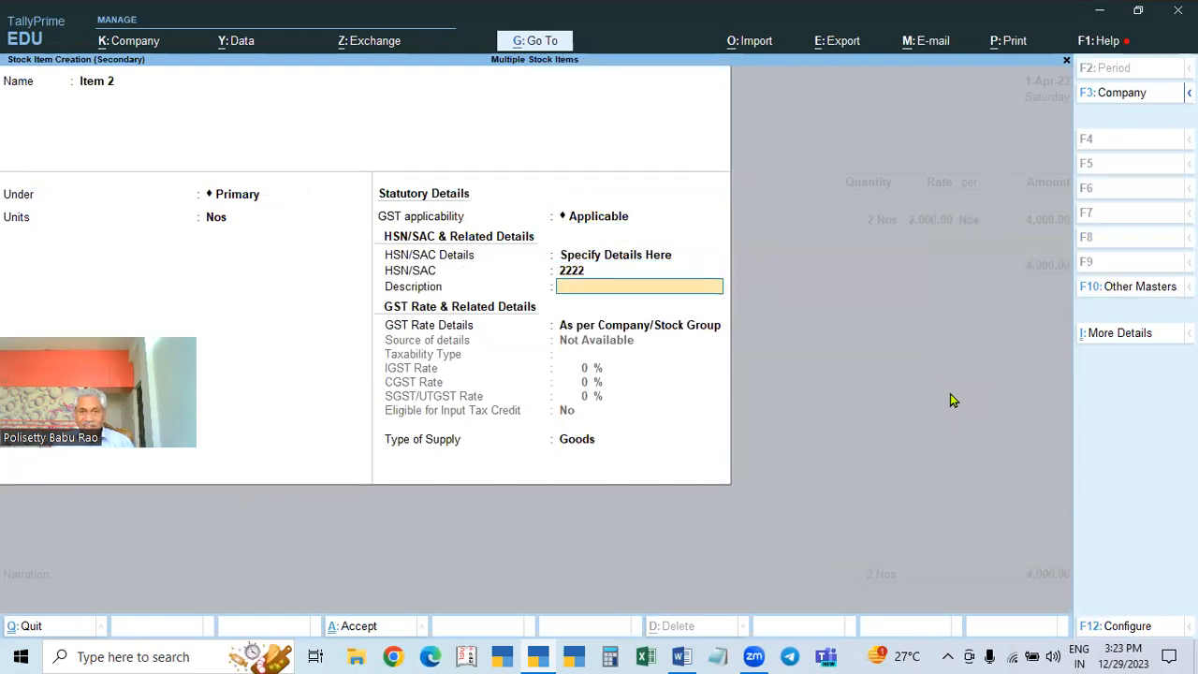
# Step: Set Item 2 taxable at 12% GST, then enter 2 Nos at 2,000
pyautogui.press('Return')
pyautogui.press('Down')
pyautogui.press('Return')
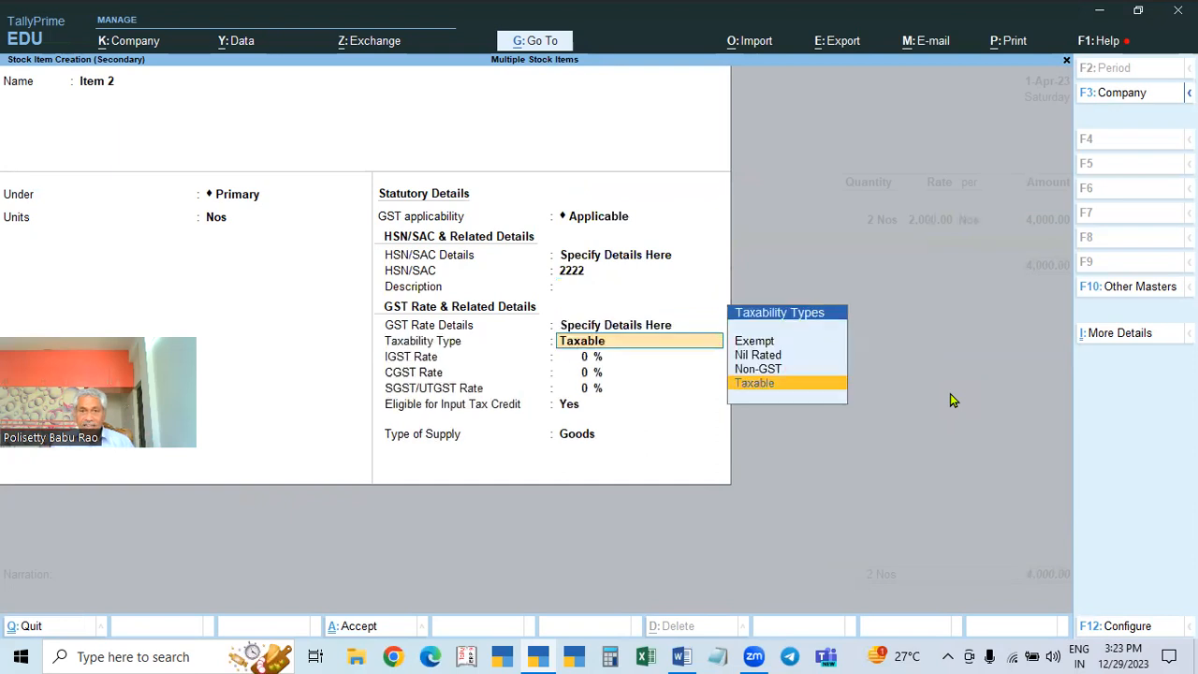
pyautogui.press('Return')
pyautogui.write('12')
pyautogui.press('Return')
pyautogui.press('Return')
pyautogui.press('Return')
pyautogui.press('Return')
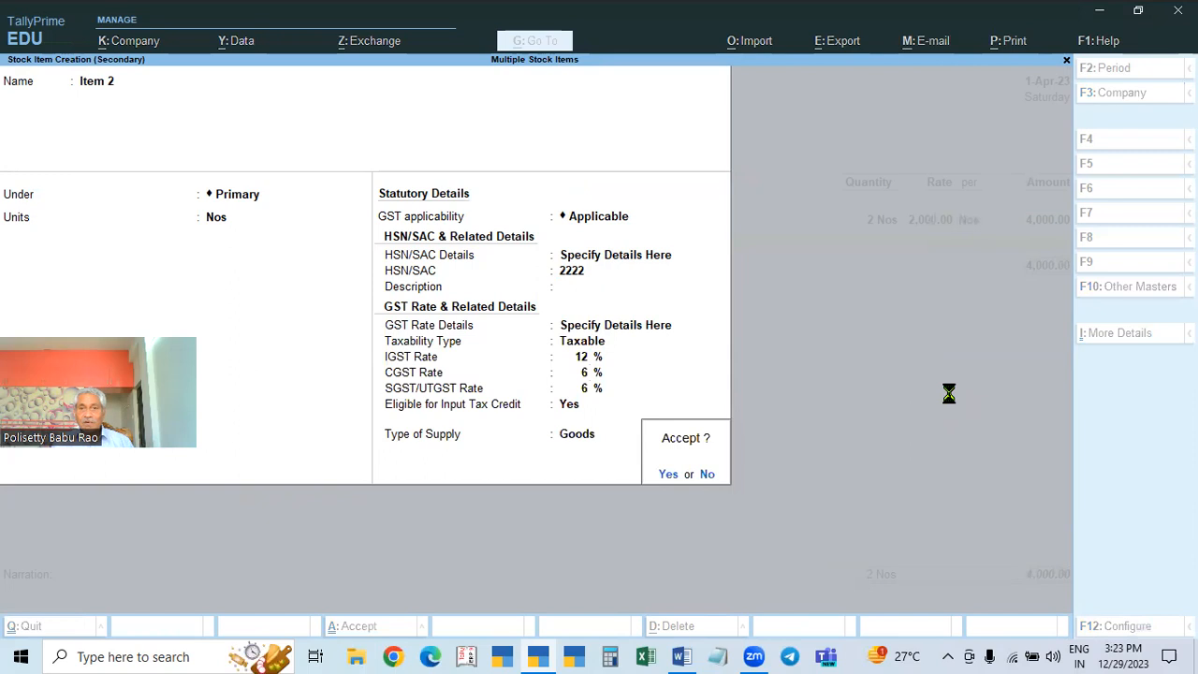
pyautogui.write('2')
pyautogui.press('Return')
pyautogui.write('2,000')
pyautogui.press('Return')
pyautogui.press('Return')
pyautogui.press('Return')
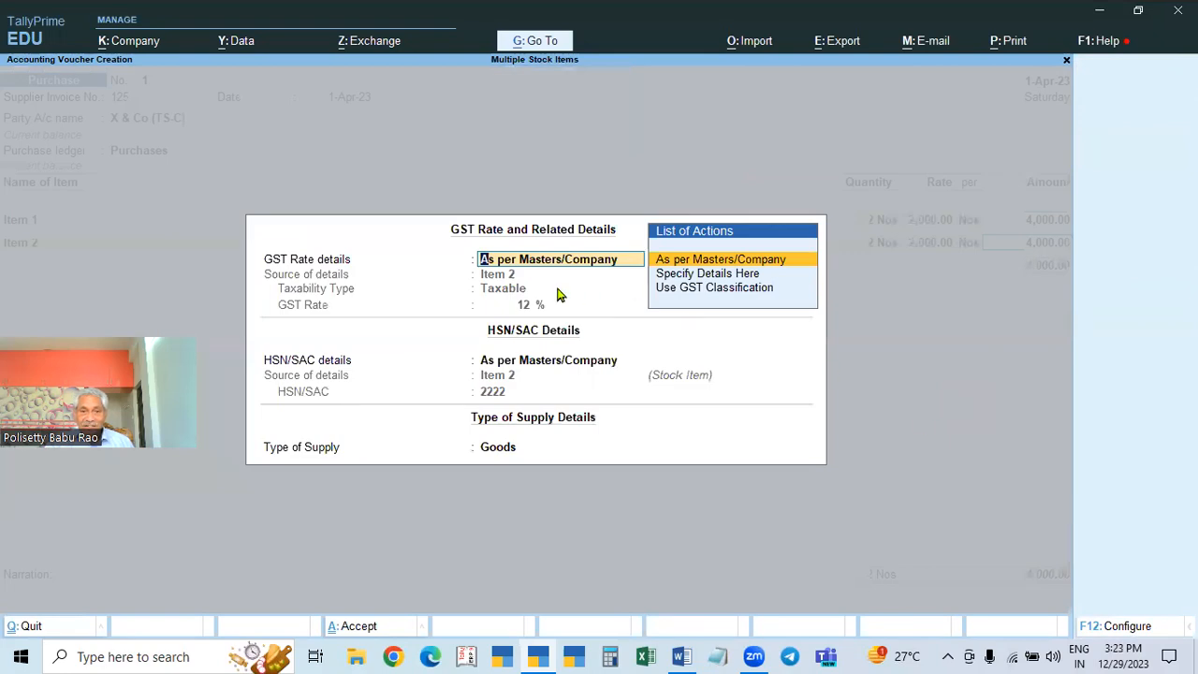
pyautogui.press('Return')
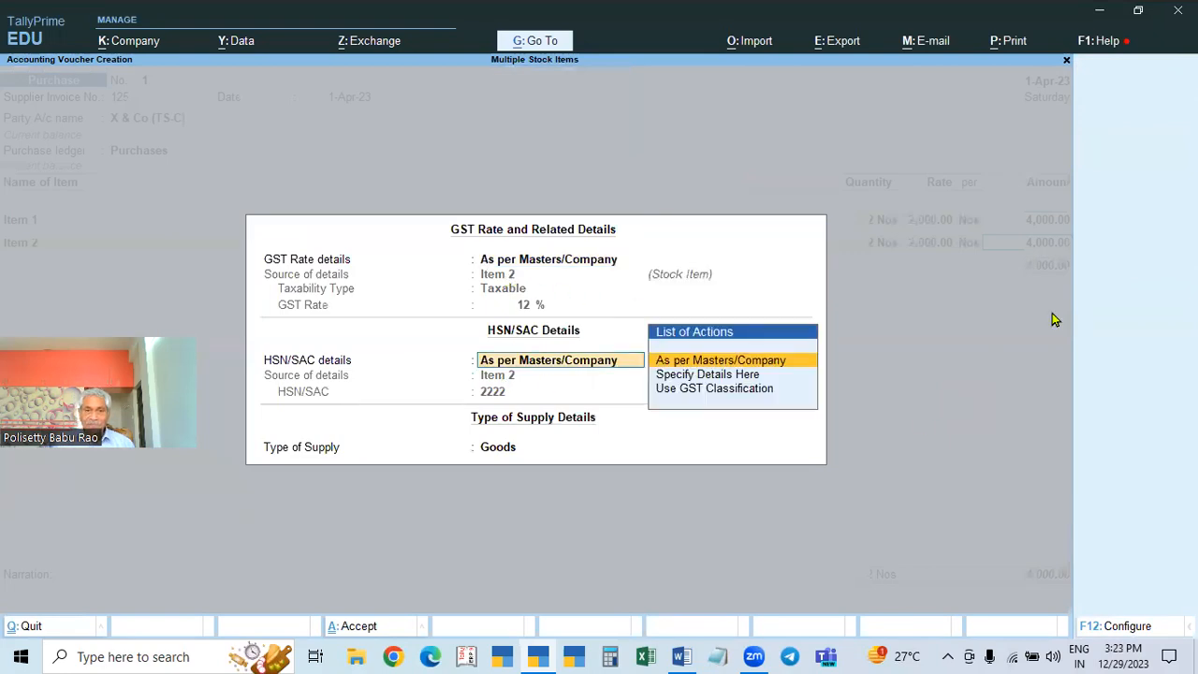
pyautogui.press('Return')
pyautogui.press('Return')
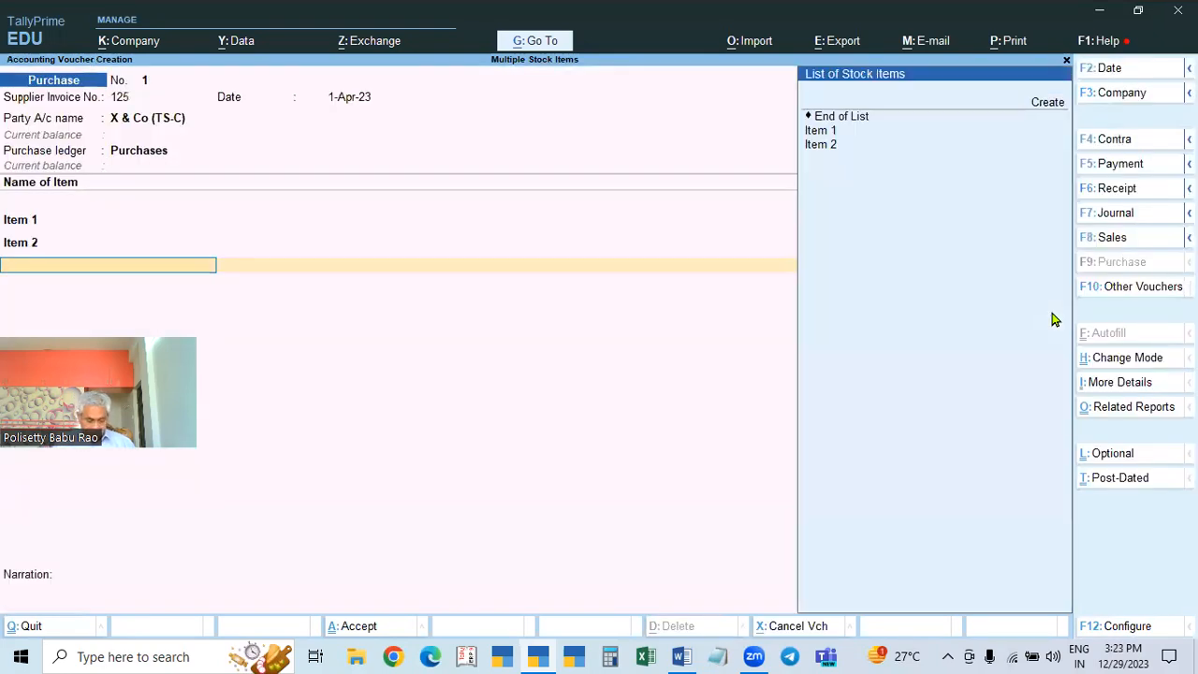
# Step: Create a new stock item named Item 3 under Primary, measured in Nos
pyautogui.hotkey('alt', 'c')
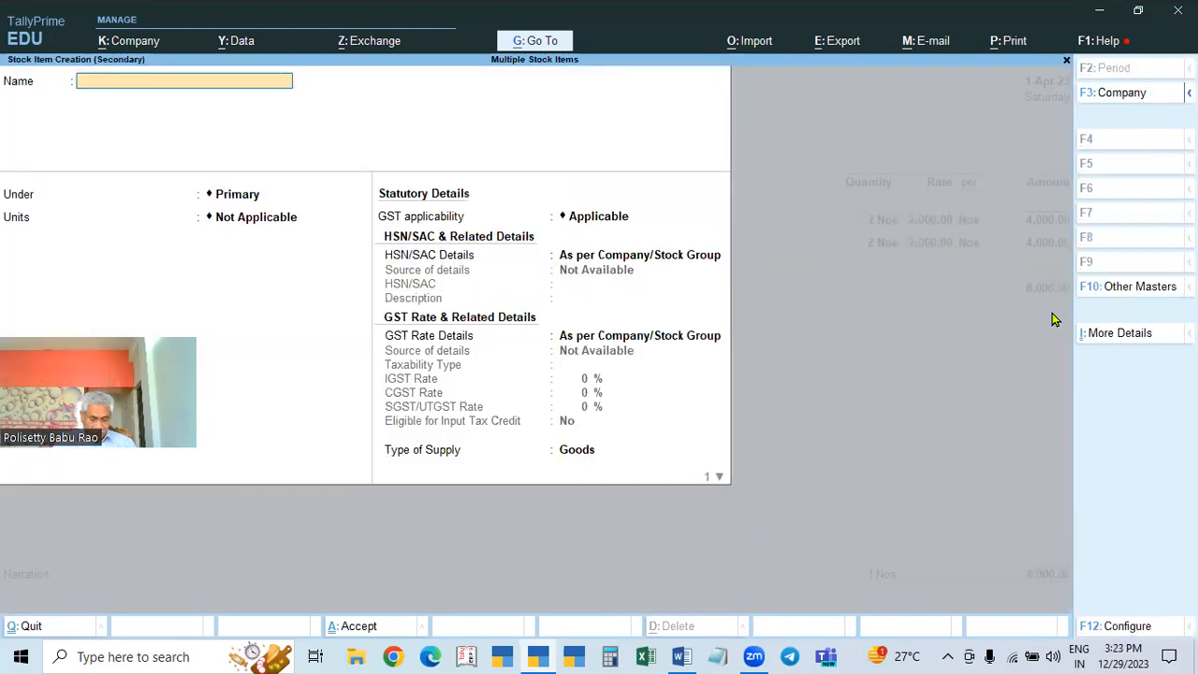
pyautogui.write('Item')
pyautogui.press('BackSpace')
pyautogui.write('tem ')
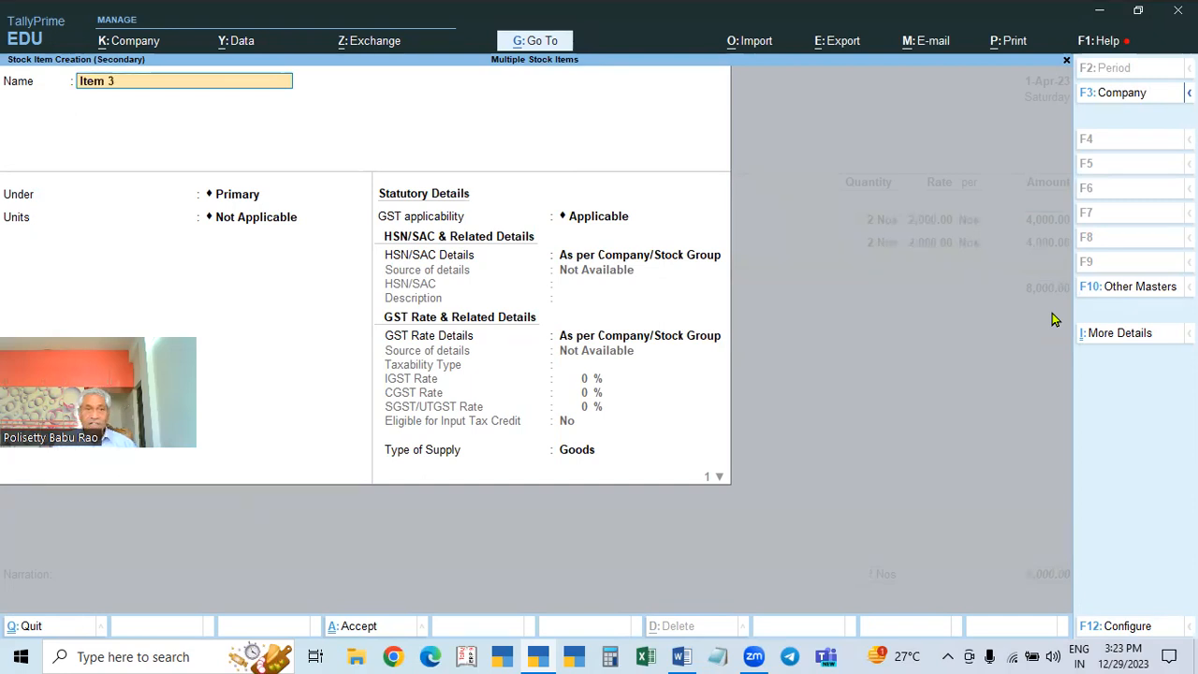
pyautogui.write('3')
pyautogui.press('Return')
pyautogui.press('Return')
pyautogui.press('Down')
pyautogui.press('Return')
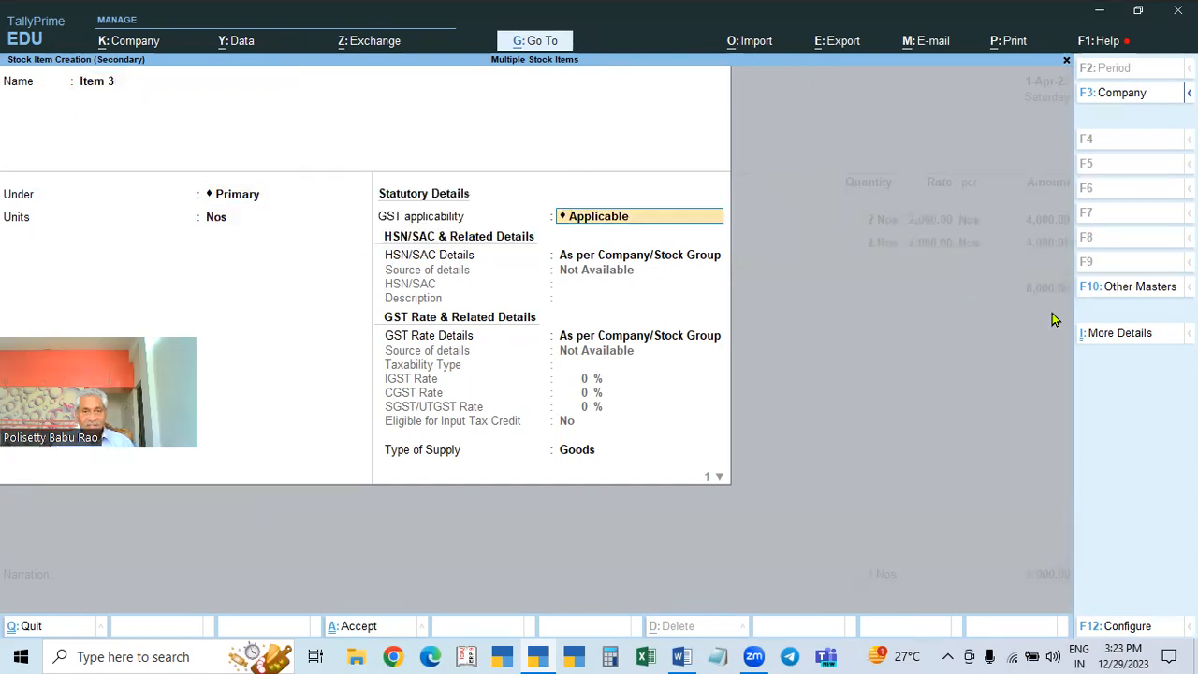
# Step: Give Item 3 HSN/SAC code 3333 and a Taxable 18% IGST rate
pyautogui.press('Return')
pyautogui.press('Down')
pyautogui.press('Return')
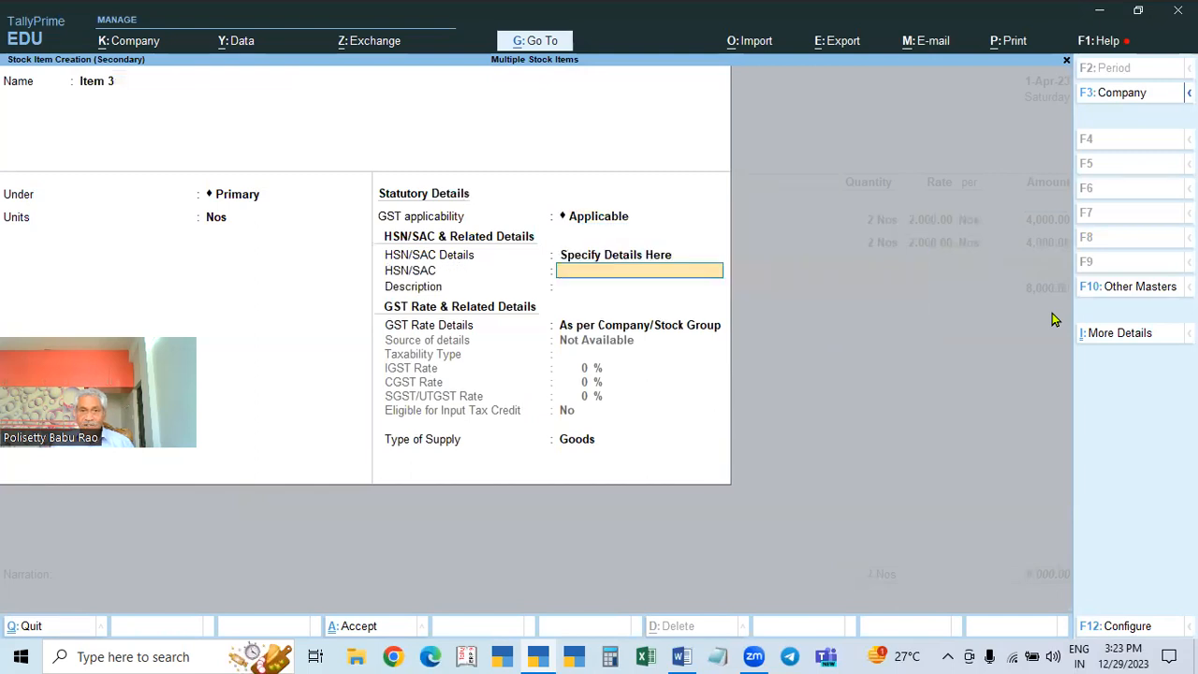
pyautogui.write('3333')
pyautogui.press('Return')
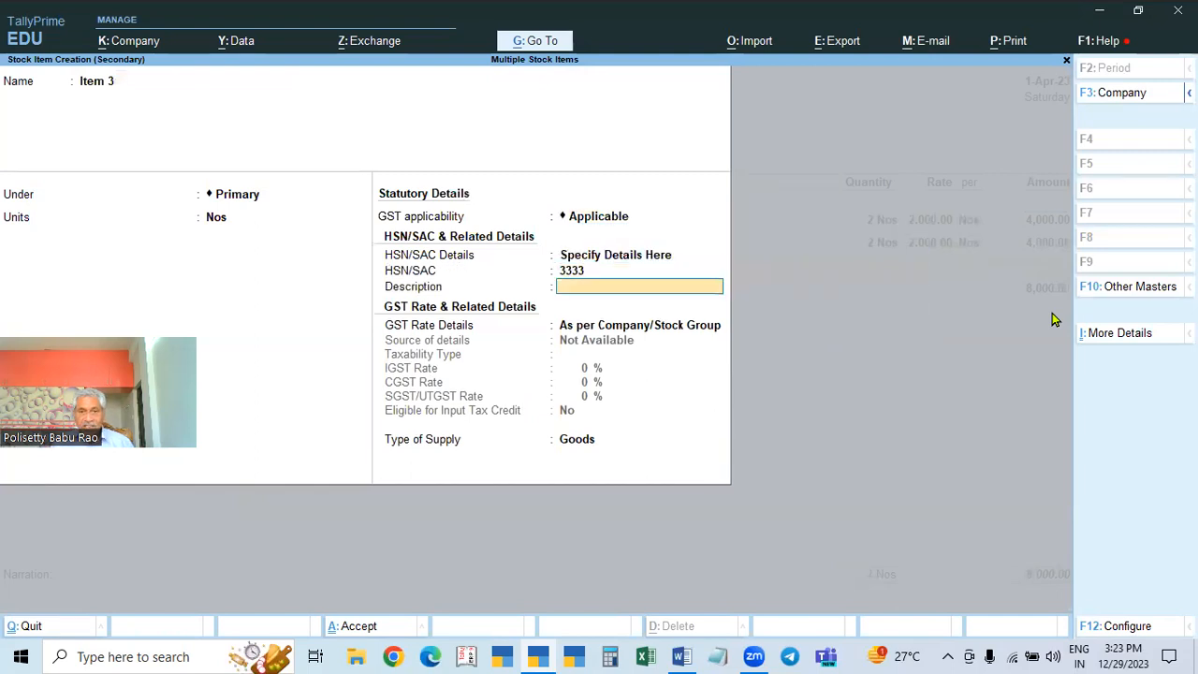
pyautogui.press('Return')
pyautogui.press('Down')
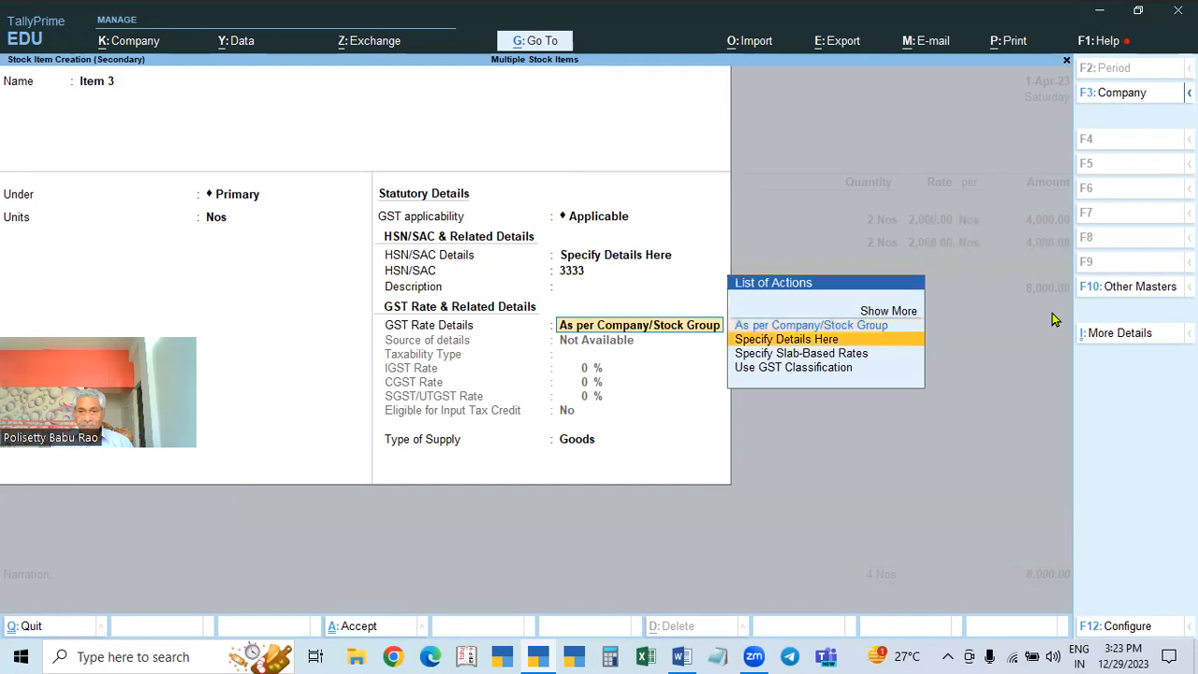
pyautogui.press('Return')
pyautogui.press('Return')
pyautogui.write('18')
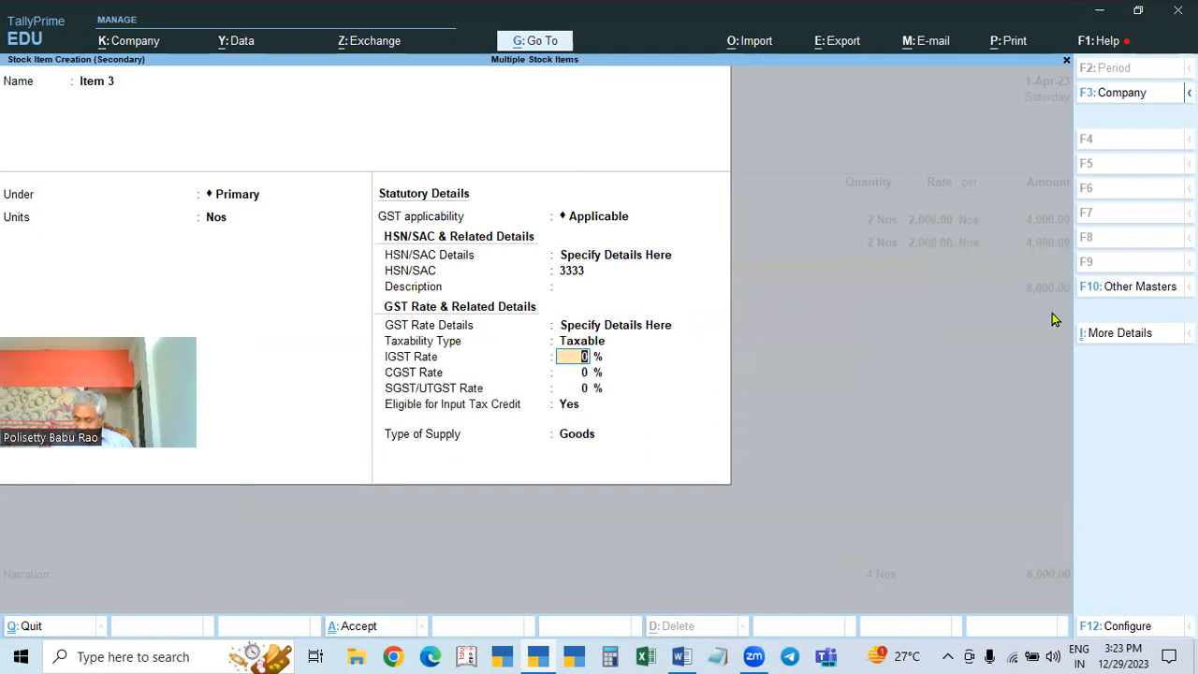
pyautogui.press('Return')
pyautogui.press('Return')
pyautogui.press('Return')
pyautogui.press('Return')
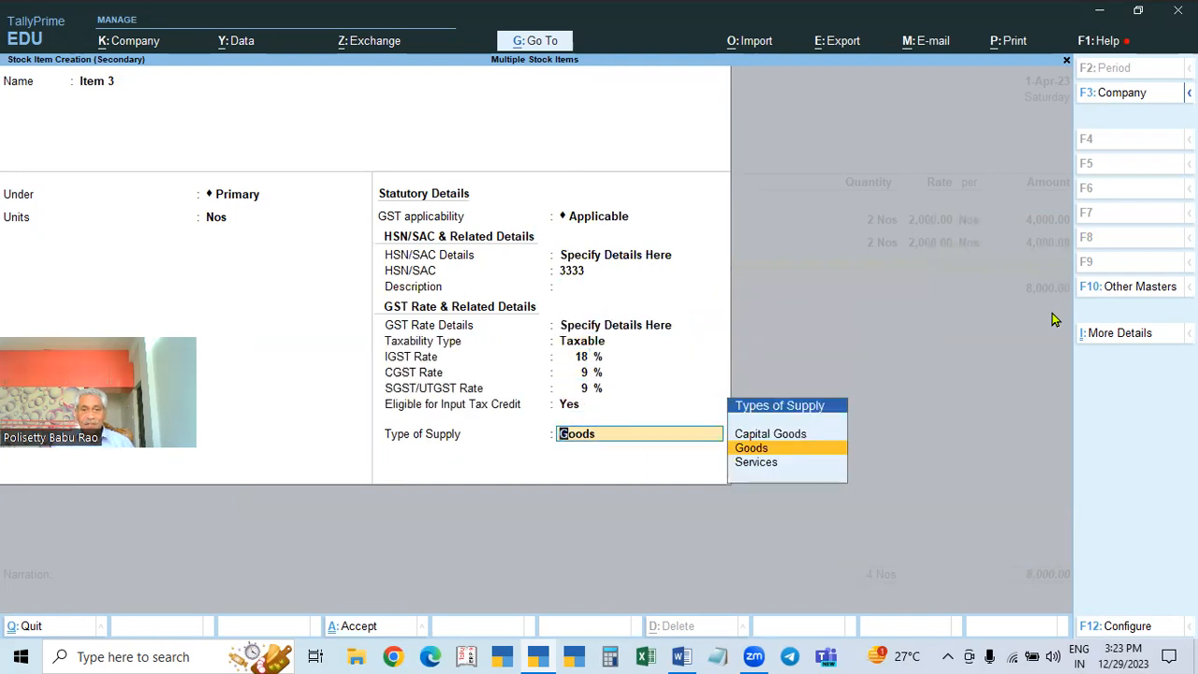
pyautogui.press('Return')
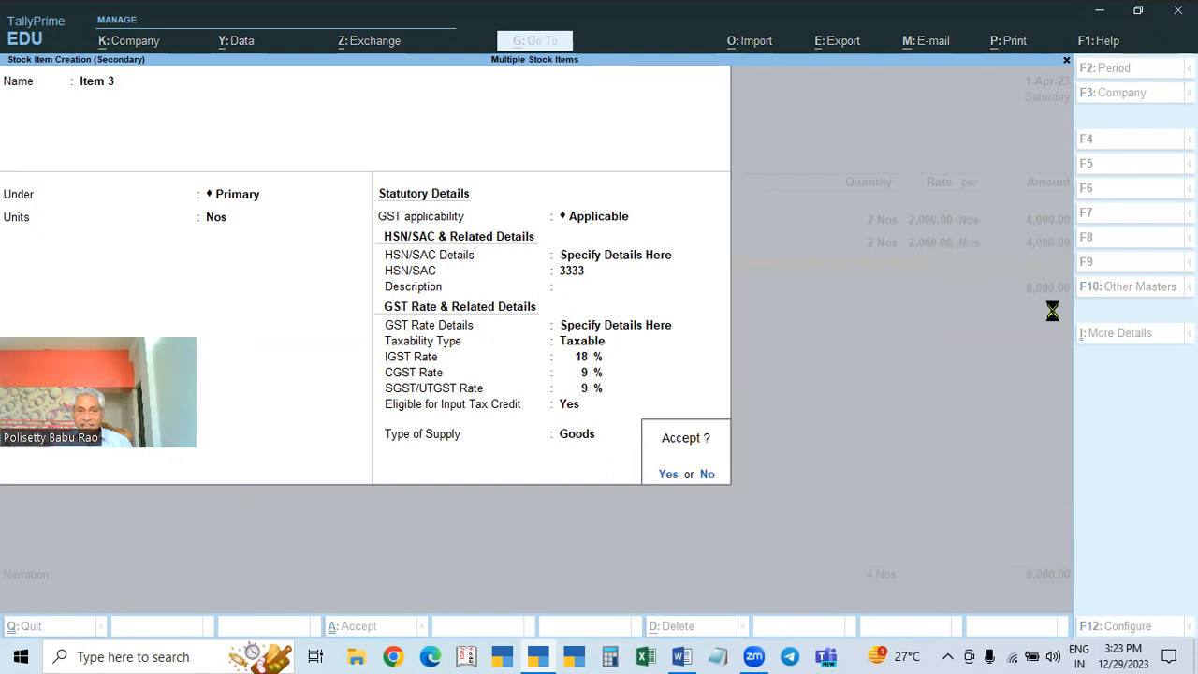
# Step: Add Item 3 to the purchase voucher as 2 Nos at 2,000, accepting its GST details
pyautogui.write('2')
pyautogui.press('Return')
pyautogui.write('2000')
pyautogui.press('Return')
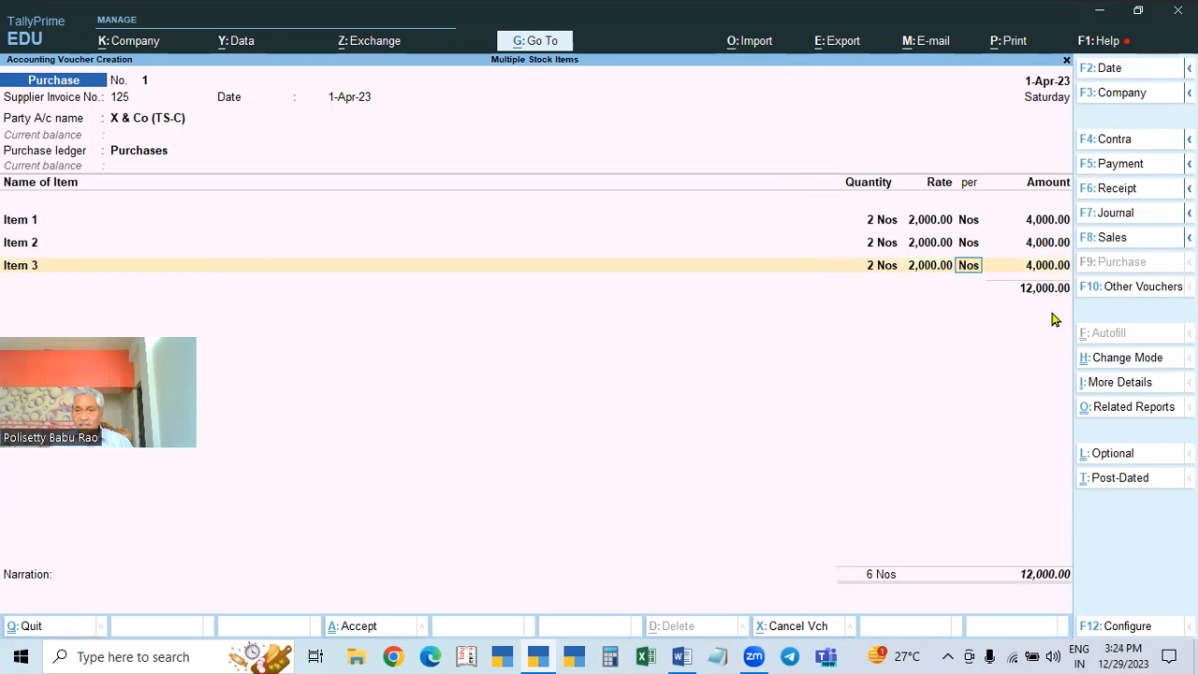
pyautogui.press('Return')
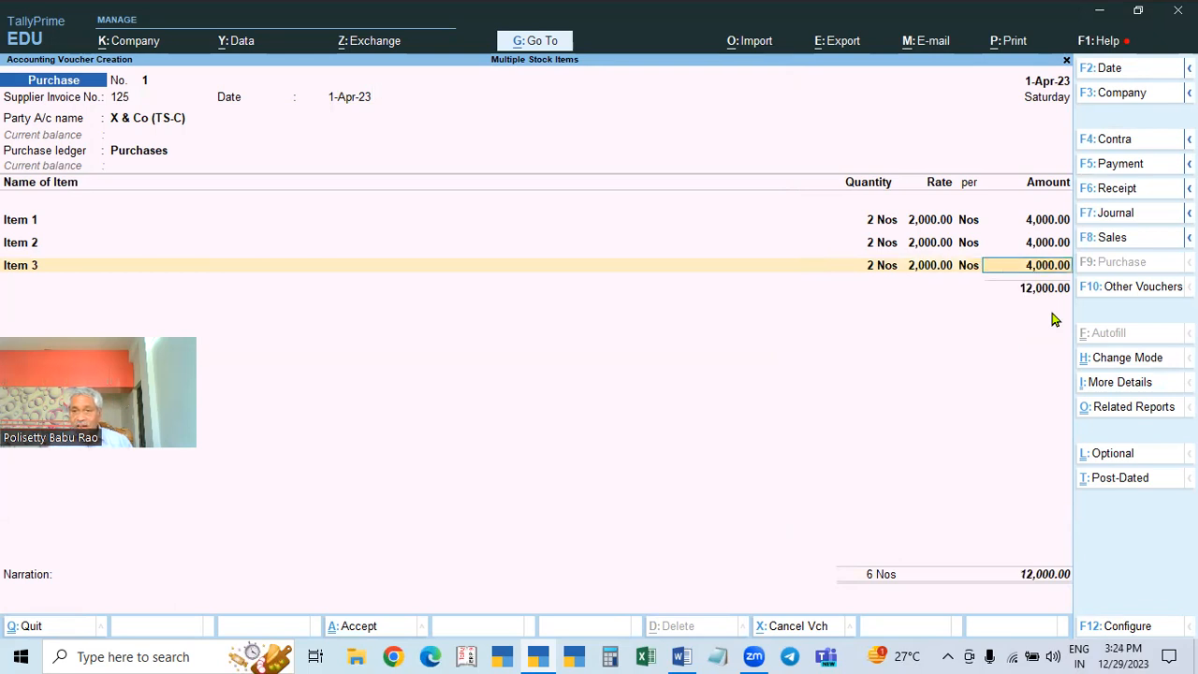
pyautogui.press('Return')
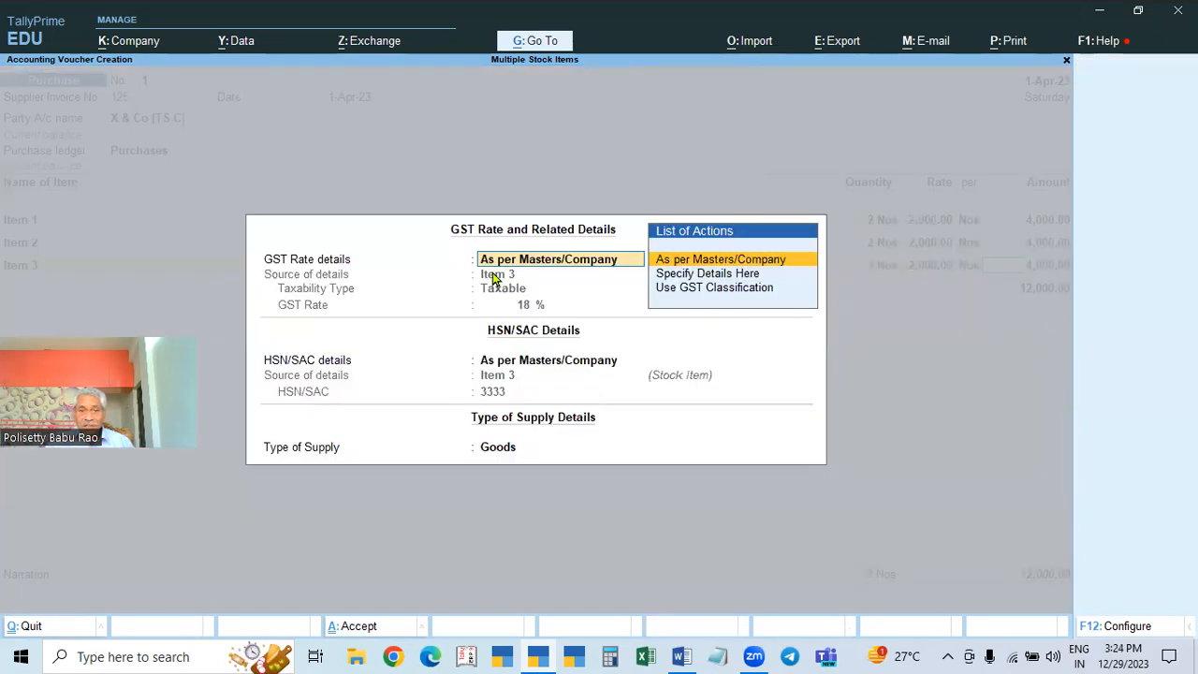
pyautogui.press('Return')
pyautogui.press('Return')
pyautogui.press('Return')
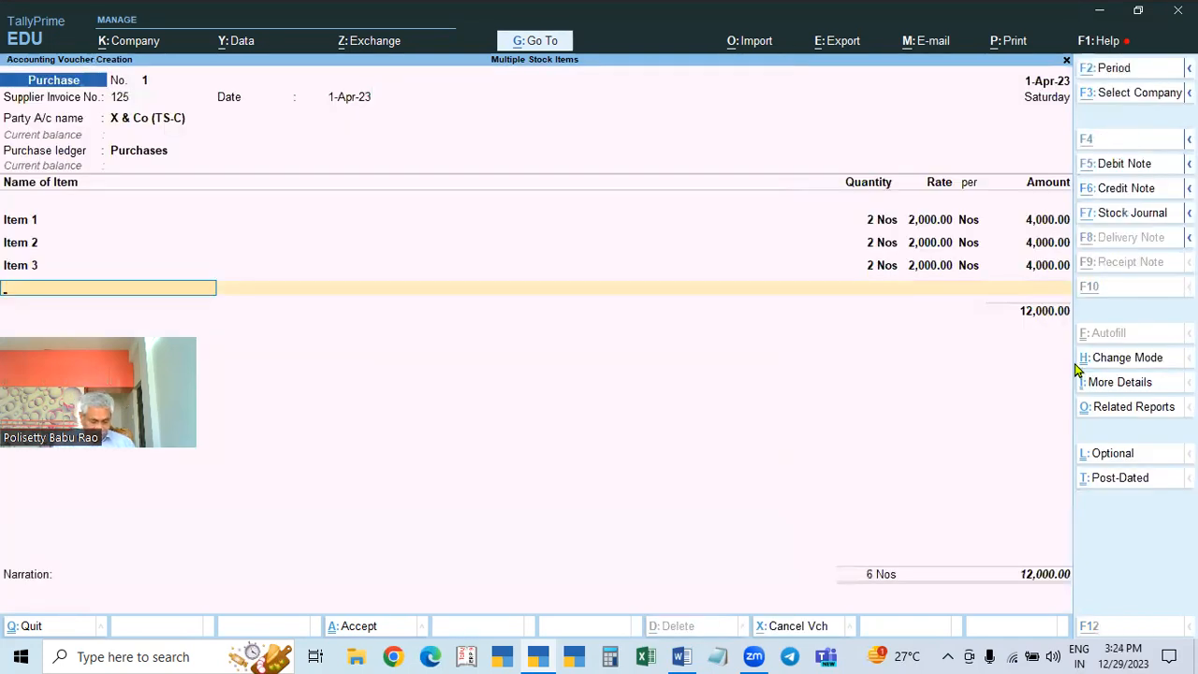
pyautogui.hotkey('alt', 'c')
# Step: Create stock item Item 4 in Nos with GST applicable and HSN/SAC code 4444
pyautogui.write('Item')
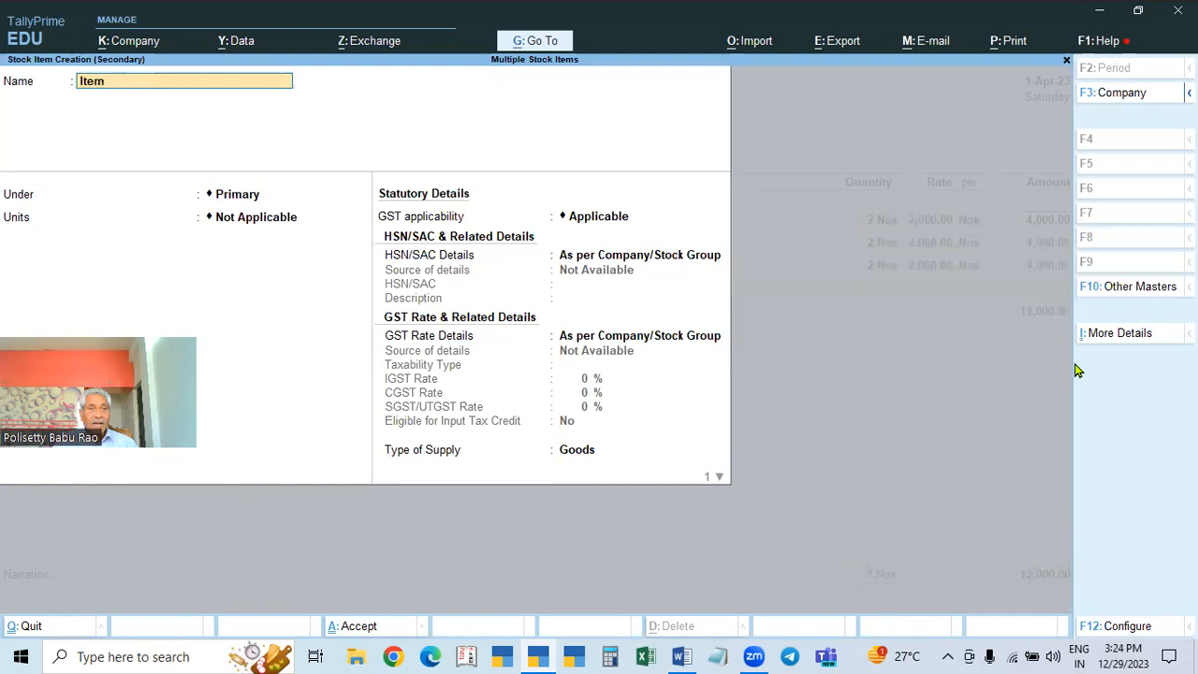
pyautogui.write(' 4')
pyautogui.press('Return')
pyautogui.press('Return')
pyautogui.press('Down')
pyautogui.press('Return')
pyautogui.press('Return')
pyautogui.press('Down')
pyautogui.press('Return')
pyautogui.write('4444')
pyautogui.press('Return')
pyautogui.press('Return')
pyautogui.press('Down')
# Step: Make Item 4 Taxable at 28% IGST and enter it as 2 Nos at 2,000
pyautogui.press('Return')
pyautogui.press('Return')
pyautogui.write('28')
pyautogui.press('Return')
pyautogui.press('Return')
pyautogui.press('Return')
pyautogui.press('Return')
pyautogui.press('Return')
pyautogui.press('Return')
pyautogui.write('2')
pyautogui.press('Return')
pyautogui.write('2000')
pyautogui.press('Return')
pyautogui.press('Return')
pyautogui.press('Return')
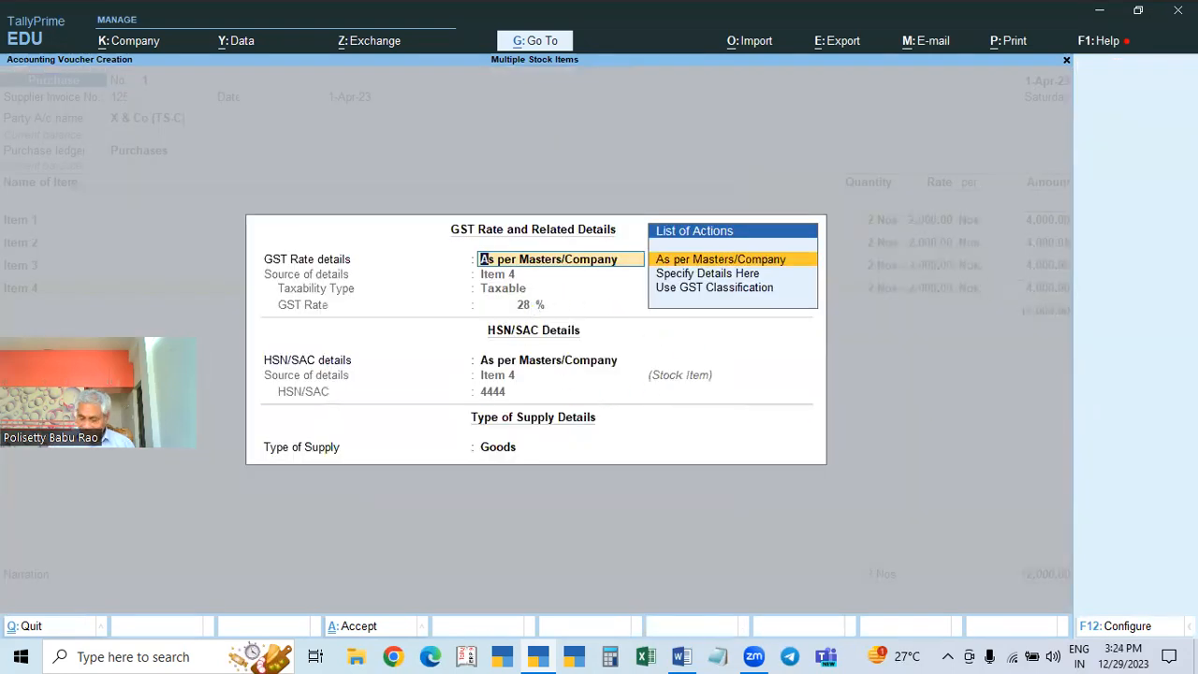
pyautogui.press('Return')
pyautogui.press('Return')
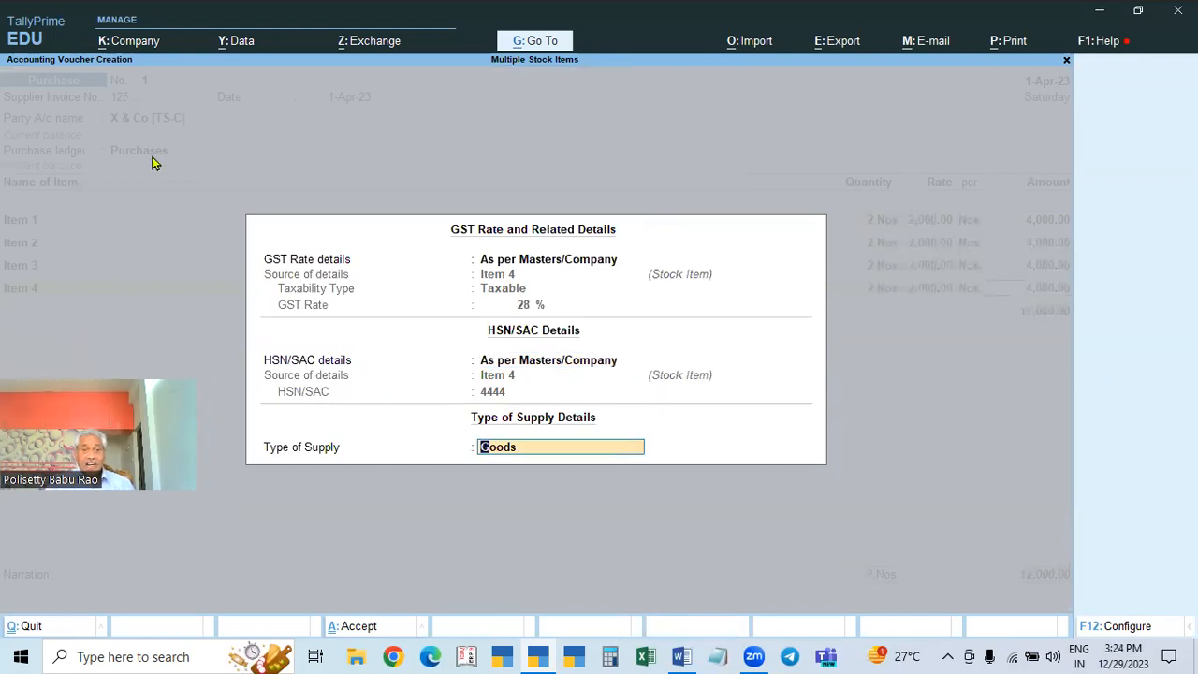
pyautogui.press('Return')
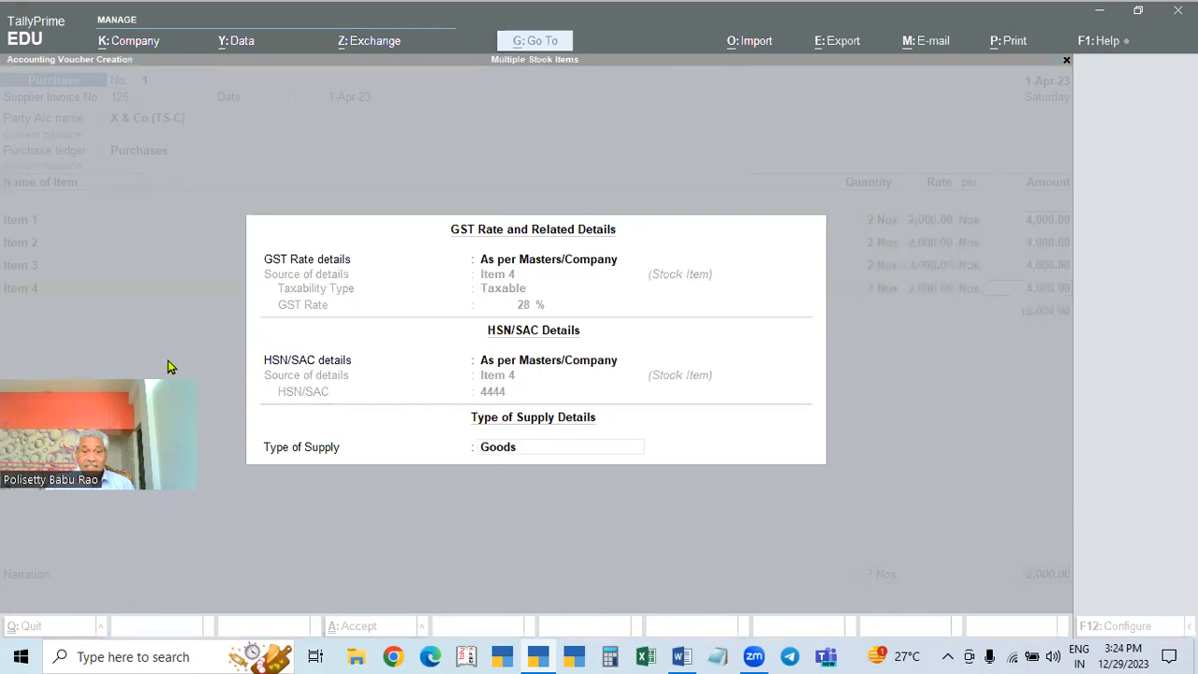
pyautogui.click(362, 499)
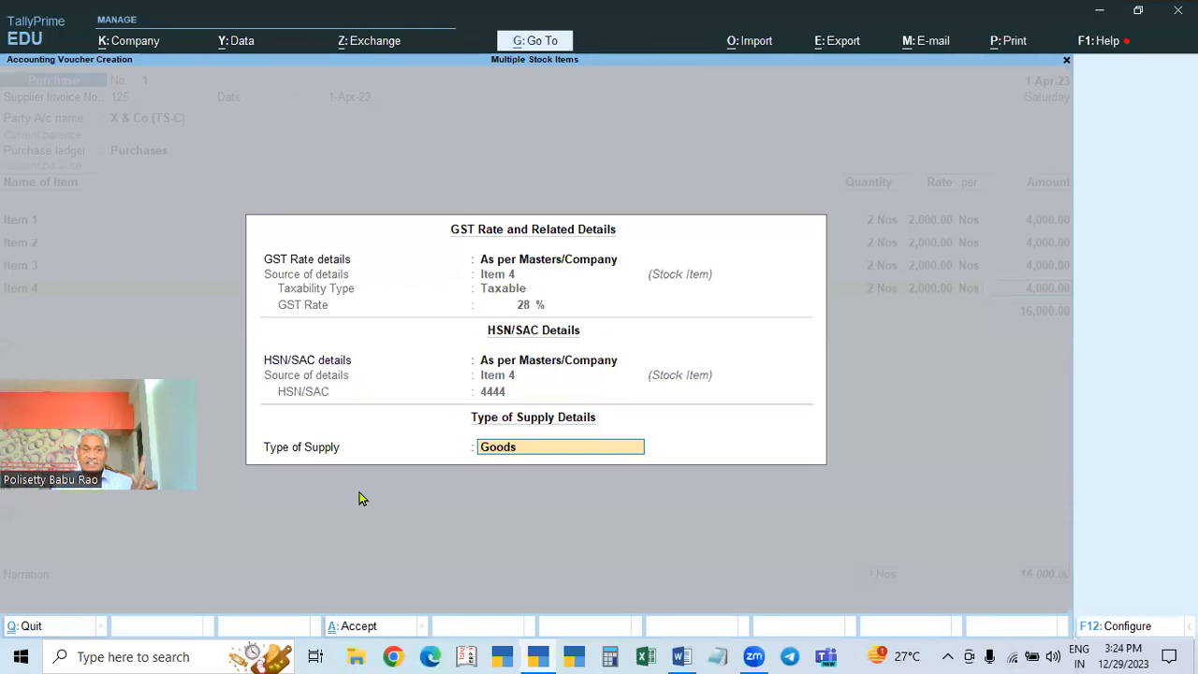
pyautogui.press('Return')
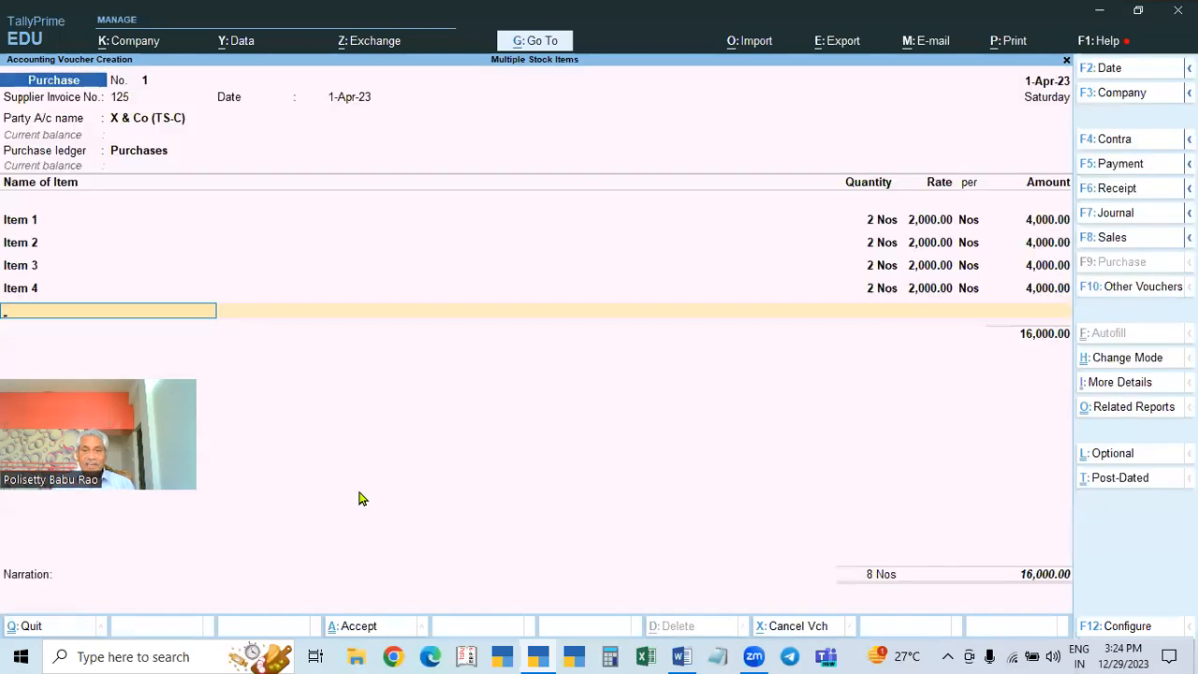
# Step: Create a CGST ledger under Duties & Taxes with duty type GST and tax type CGST
pyautogui.press('Return')
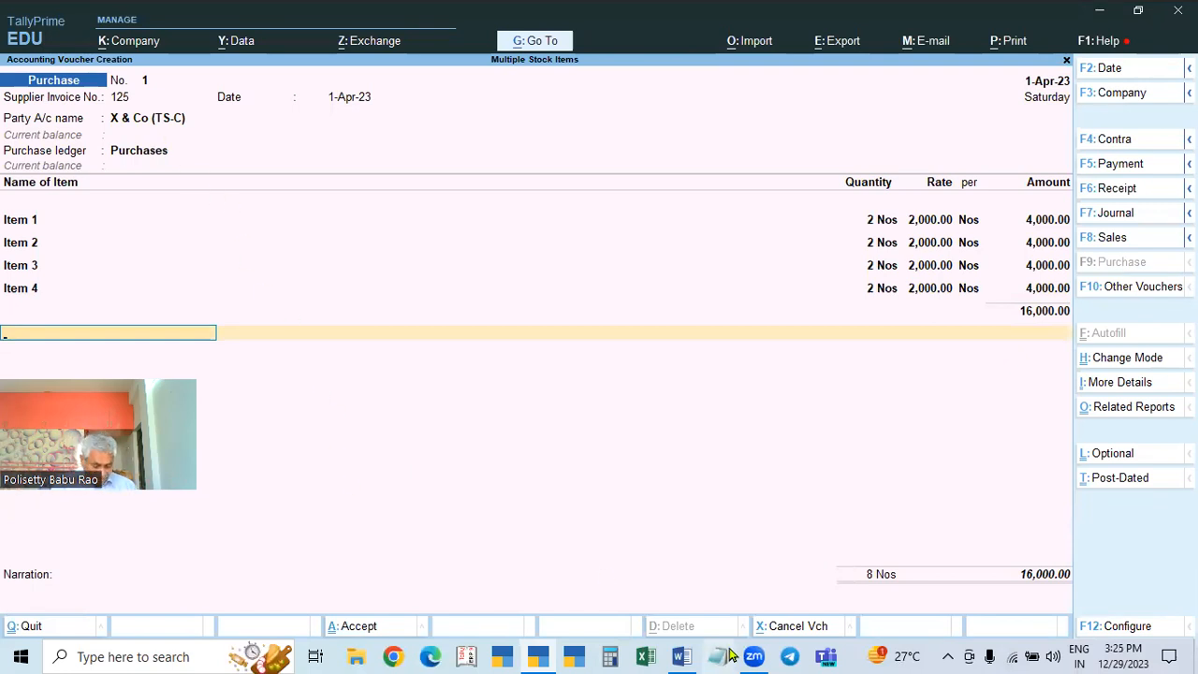
pyautogui.write('Cgst')
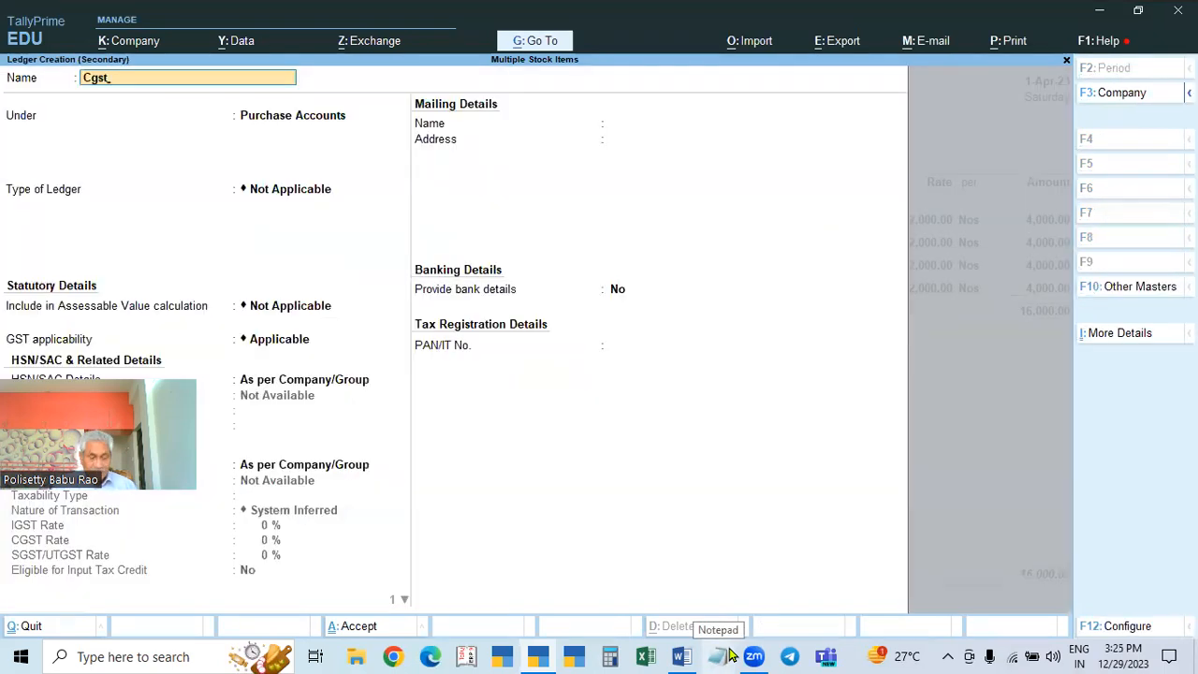
pyautogui.write('GST')
pyautogui.press('Return')
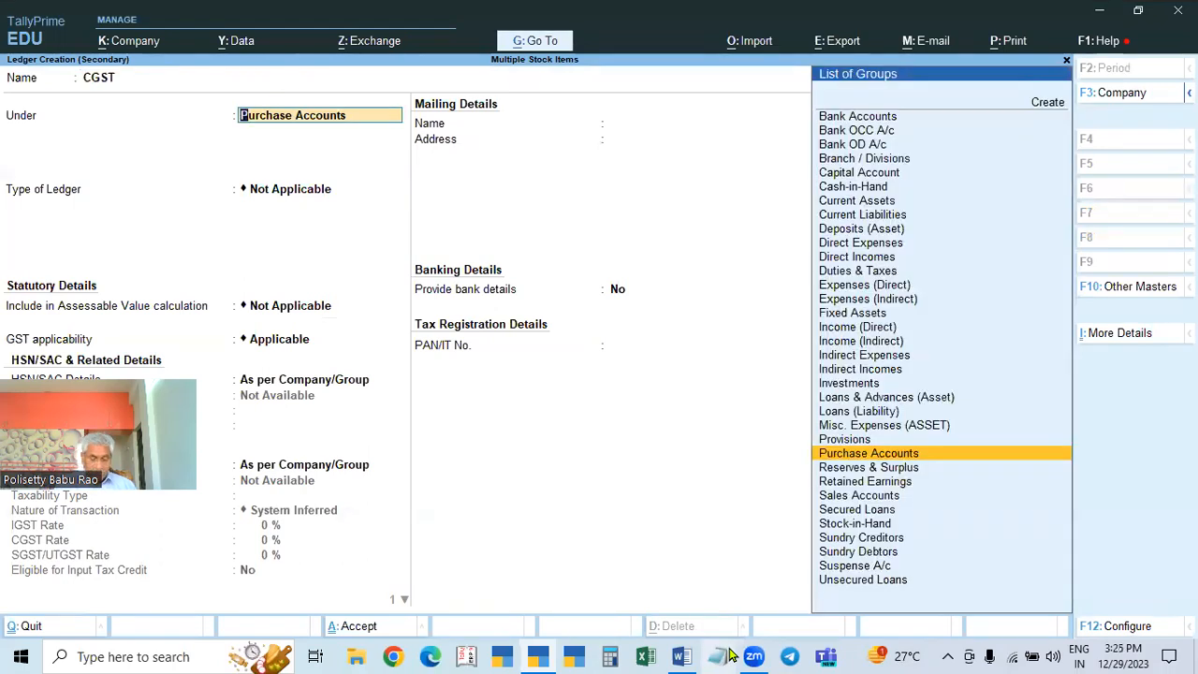
pyautogui.write('dut')
pyautogui.press('Return')
pyautogui.press('Up')
pyautogui.press('Return')
pyautogui.press('Down')
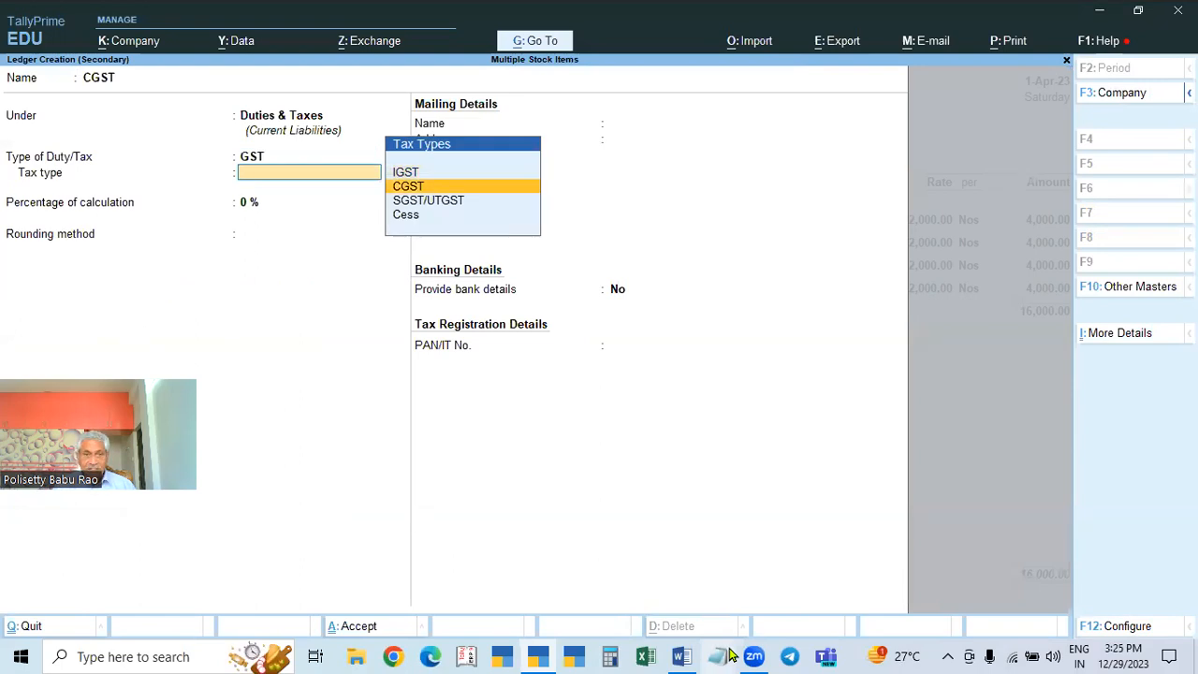
pyautogui.press('Return')
pyautogui.press('Return')
pyautogui.hotkey('ctrl', 'a')
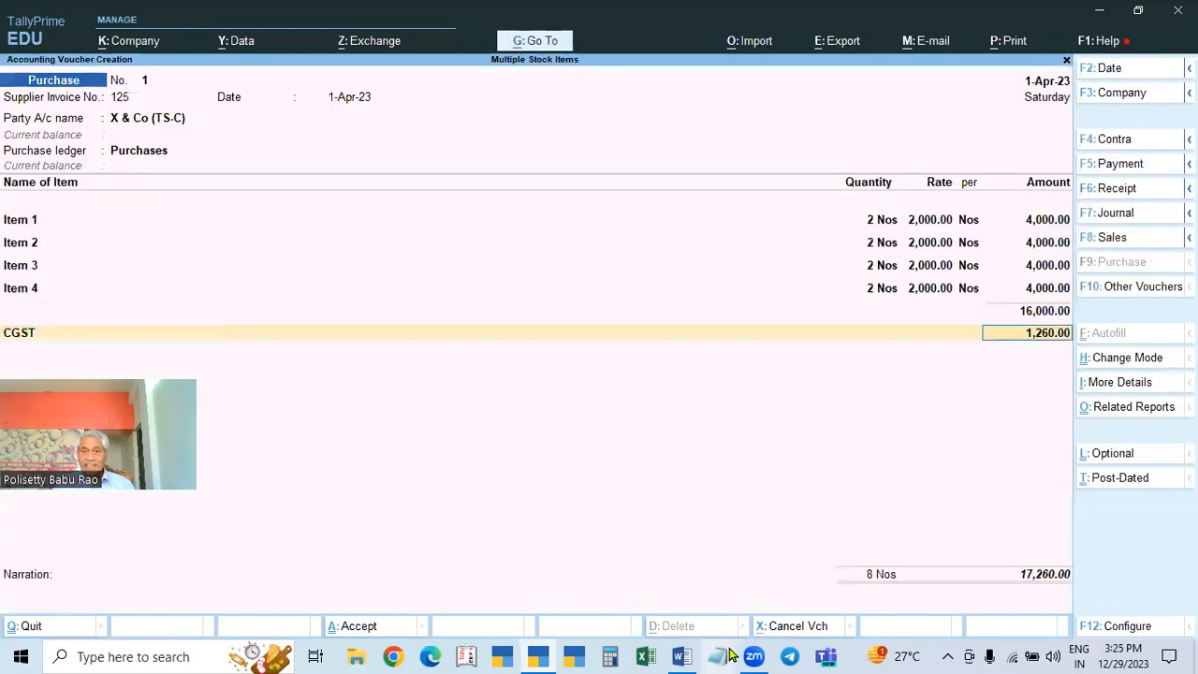
# Step: Create an SGST ledger under Duties & Taxes with duty type GST and tax type SGST/UTGST
pyautogui.press('Return')
pyautogui.hotkey('alt', 'c')
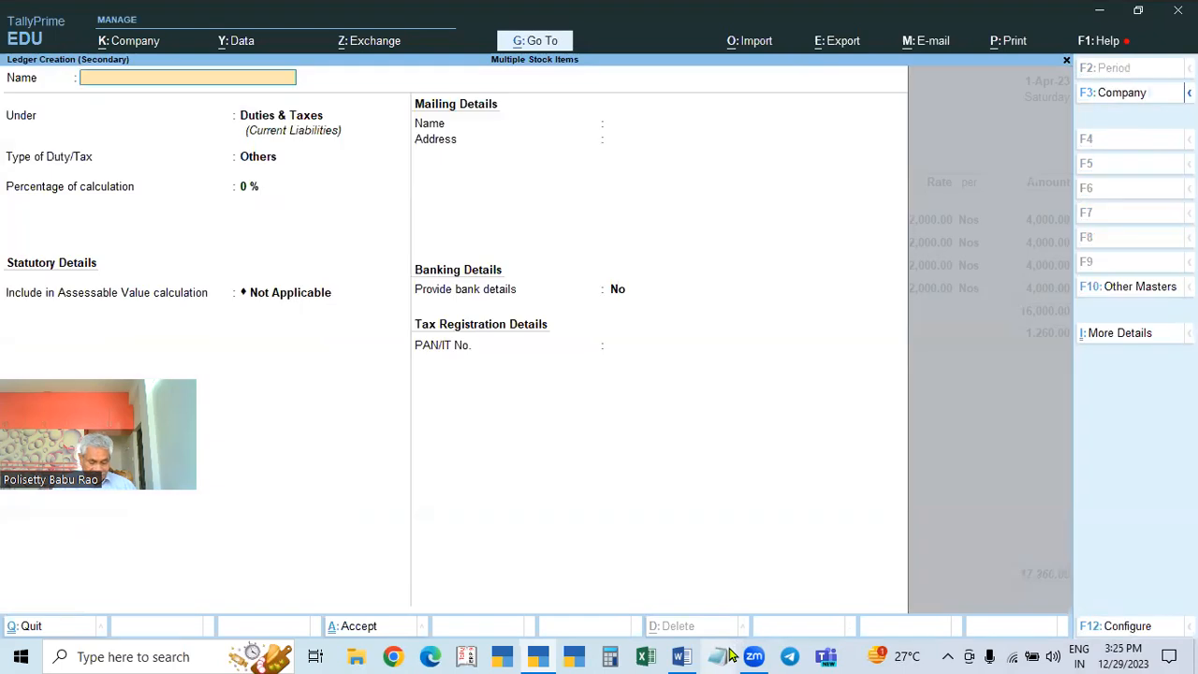
pyautogui.write('SGST')
pyautogui.press('Return')
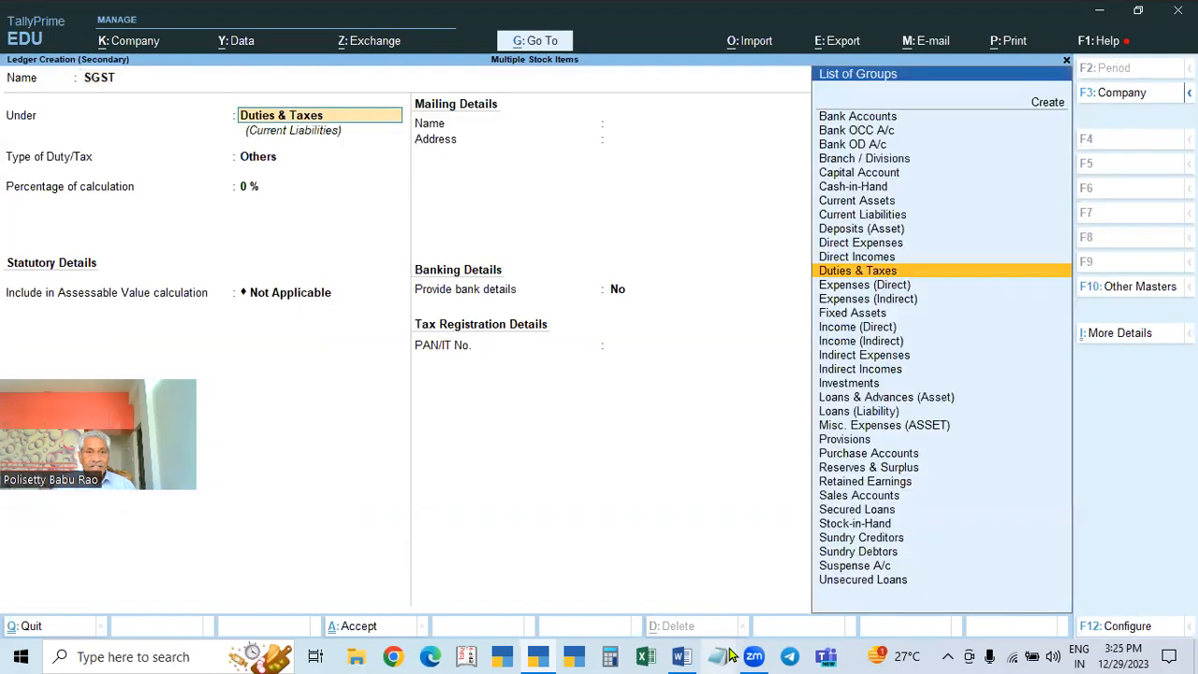
pyautogui.press('Return')
pyautogui.press('Up')
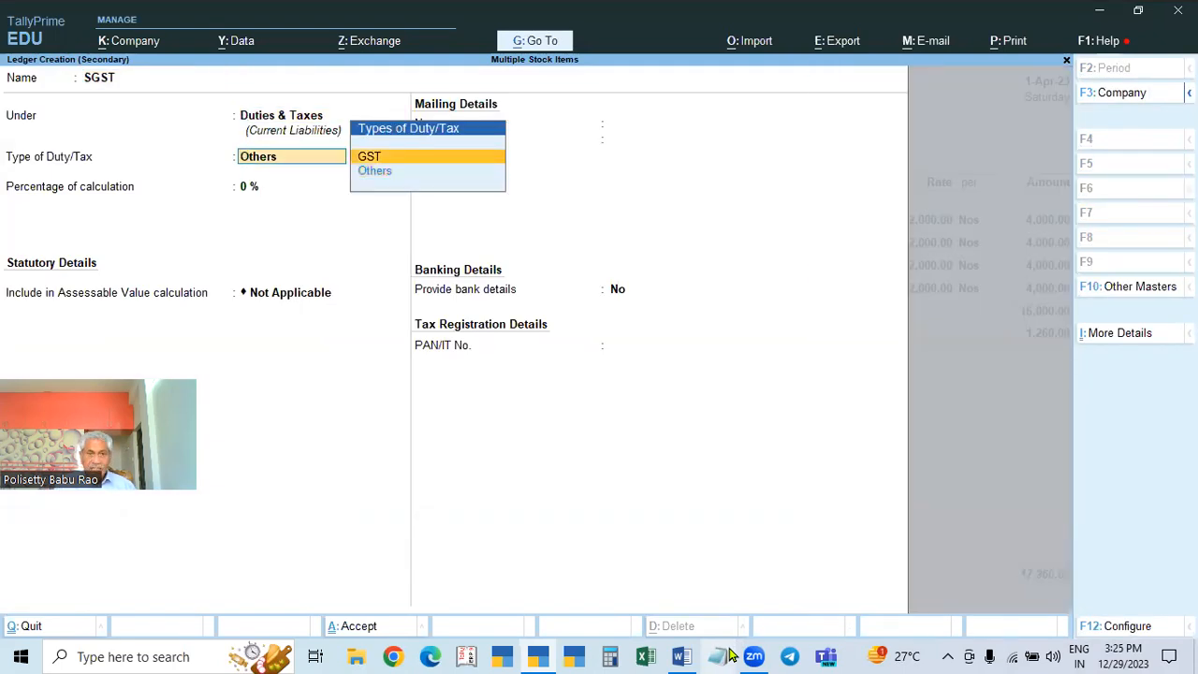
pyautogui.press('Return')
pyautogui.press('Down')
pyautogui.press('Down')
pyautogui.press('Return')
pyautogui.hotkey('ctrl', 'a')
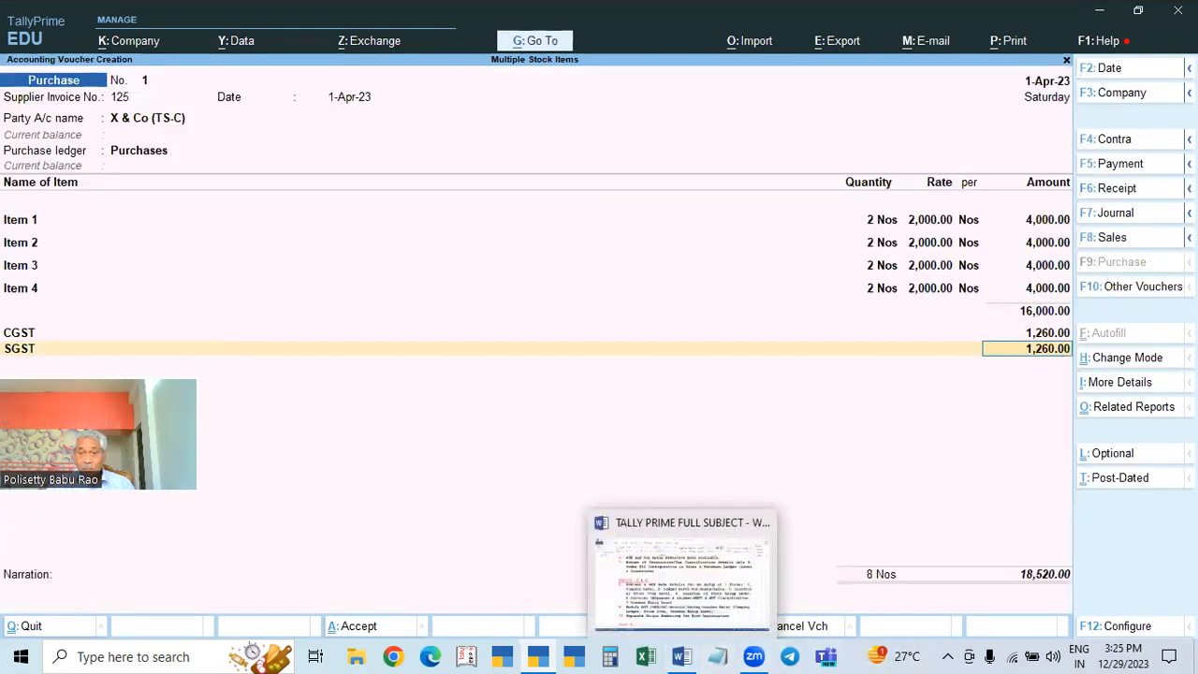
pyautogui.click(1051, 340)
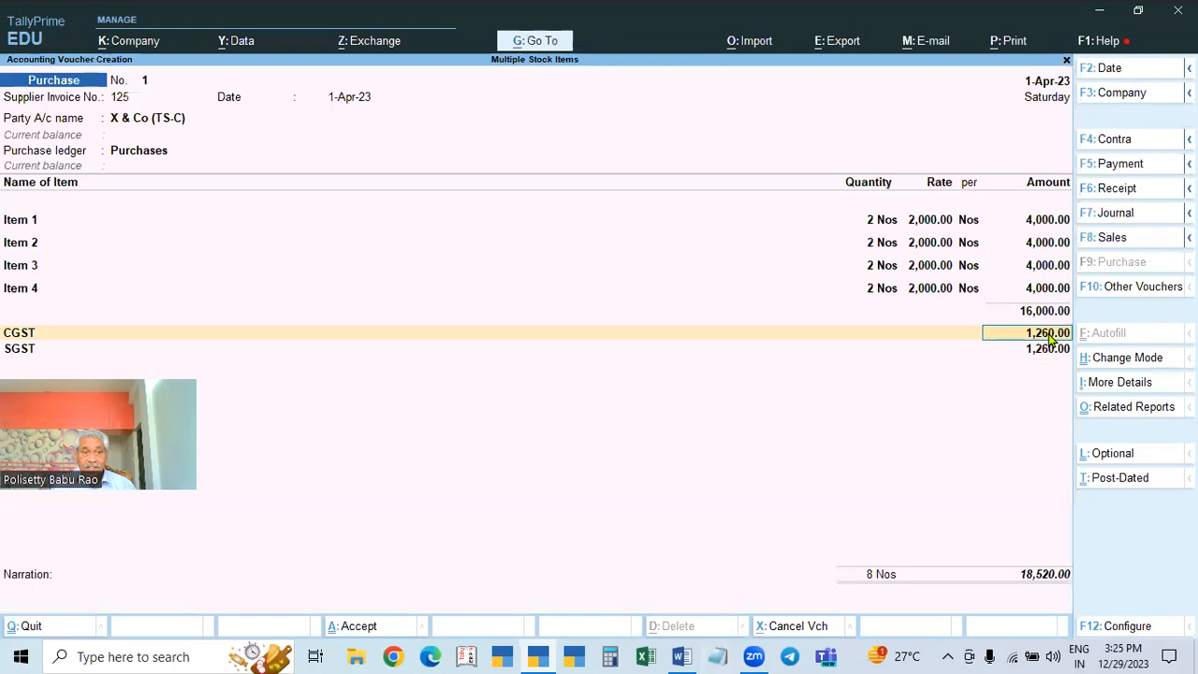
# Step: End the ledger lines and open bill-wise details, then back out after the tax mismatch warning
pyautogui.press('Return')
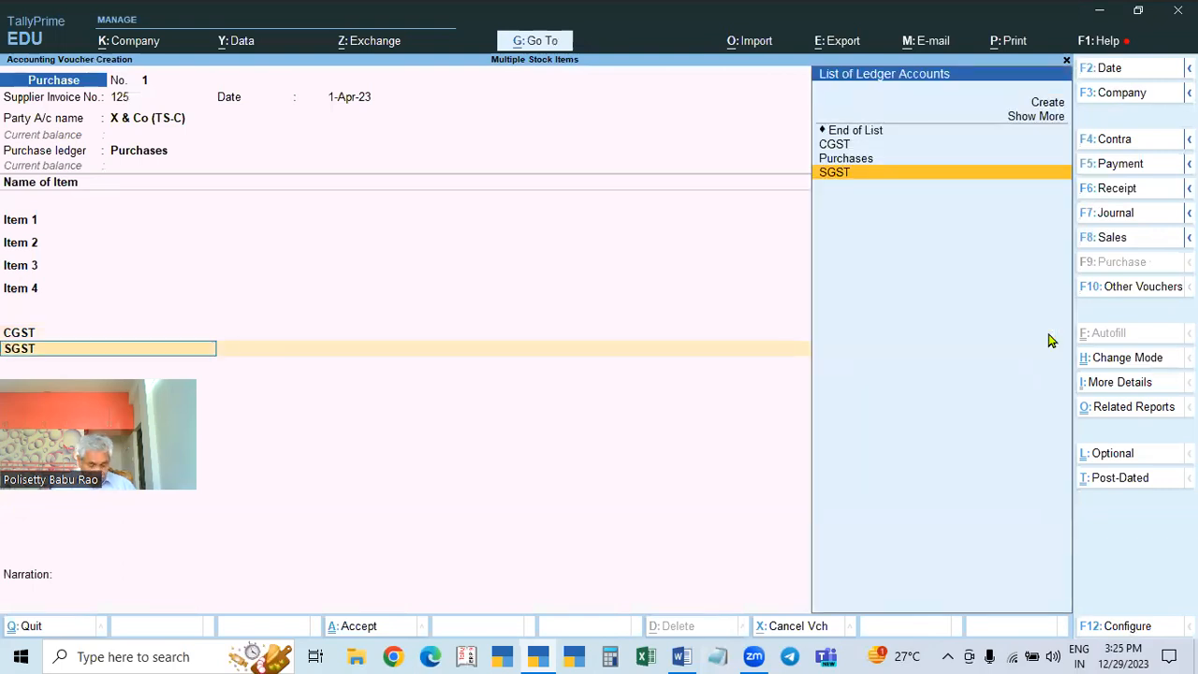
pyautogui.press('Up')
pyautogui.press('Up')
pyautogui.press('Up')
pyautogui.press('Return')
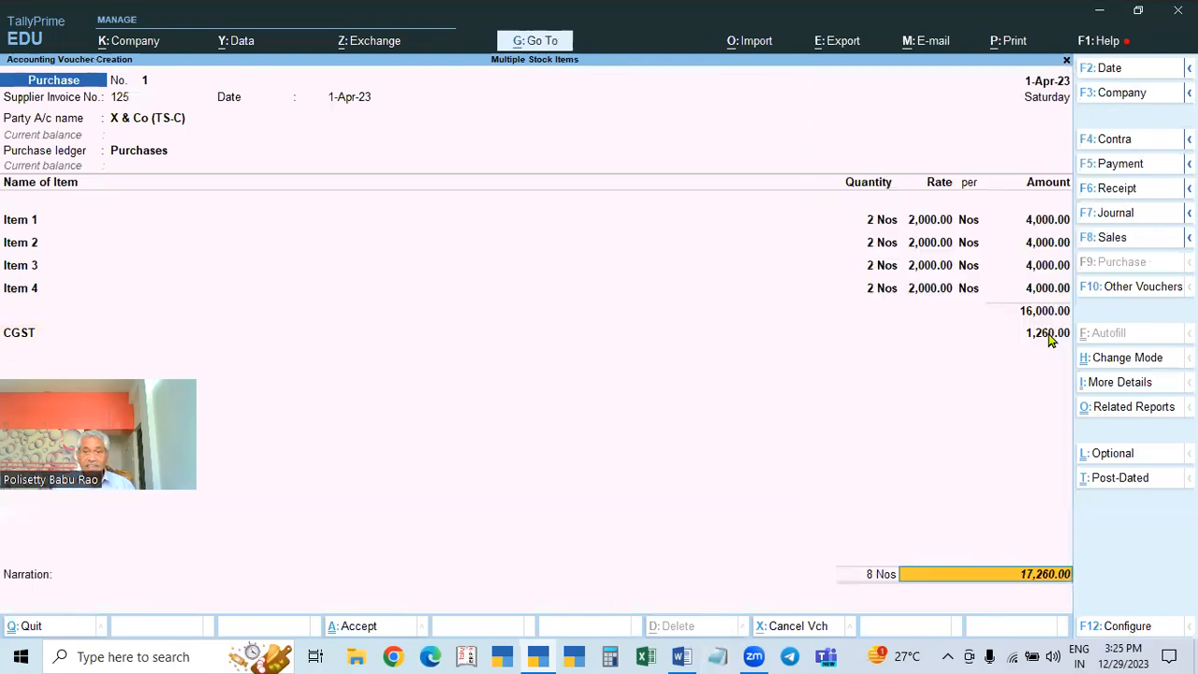
pyautogui.press('Return')
pyautogui.press('Return')
pyautogui.press('Return')
pyautogui.press('Return')
pyautogui.press('Return')
pyautogui.press('Return')
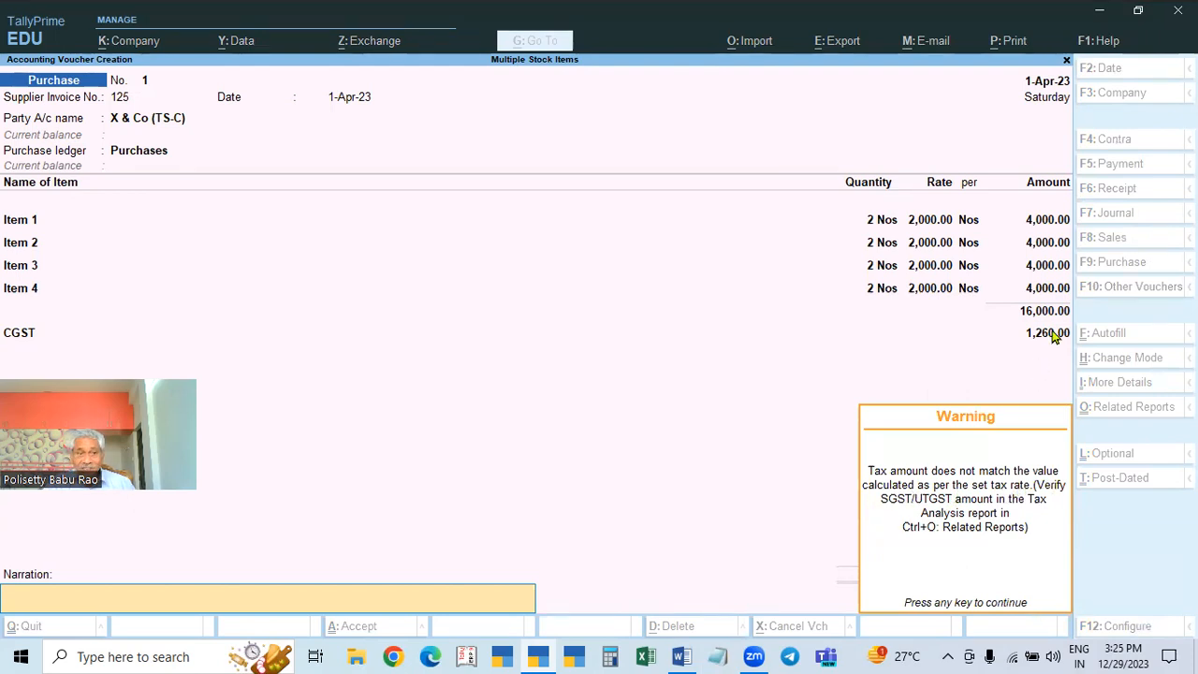
pyautogui.press('Return')
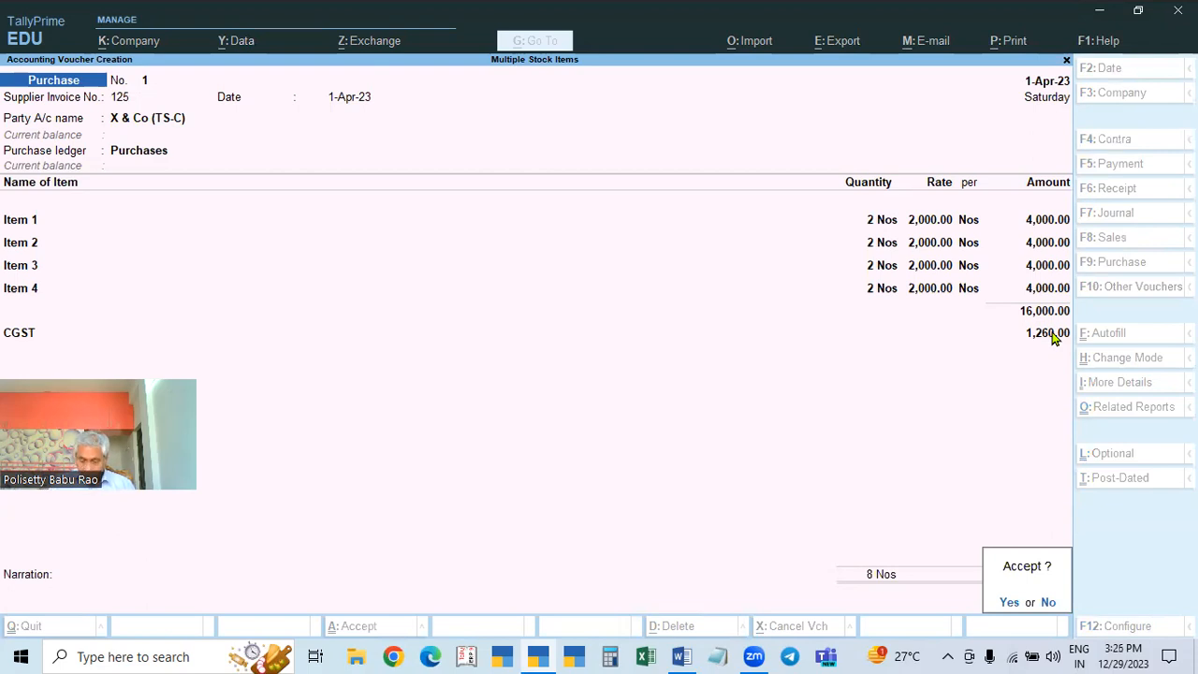
pyautogui.press('Escape')
pyautogui.press('BackSpace')
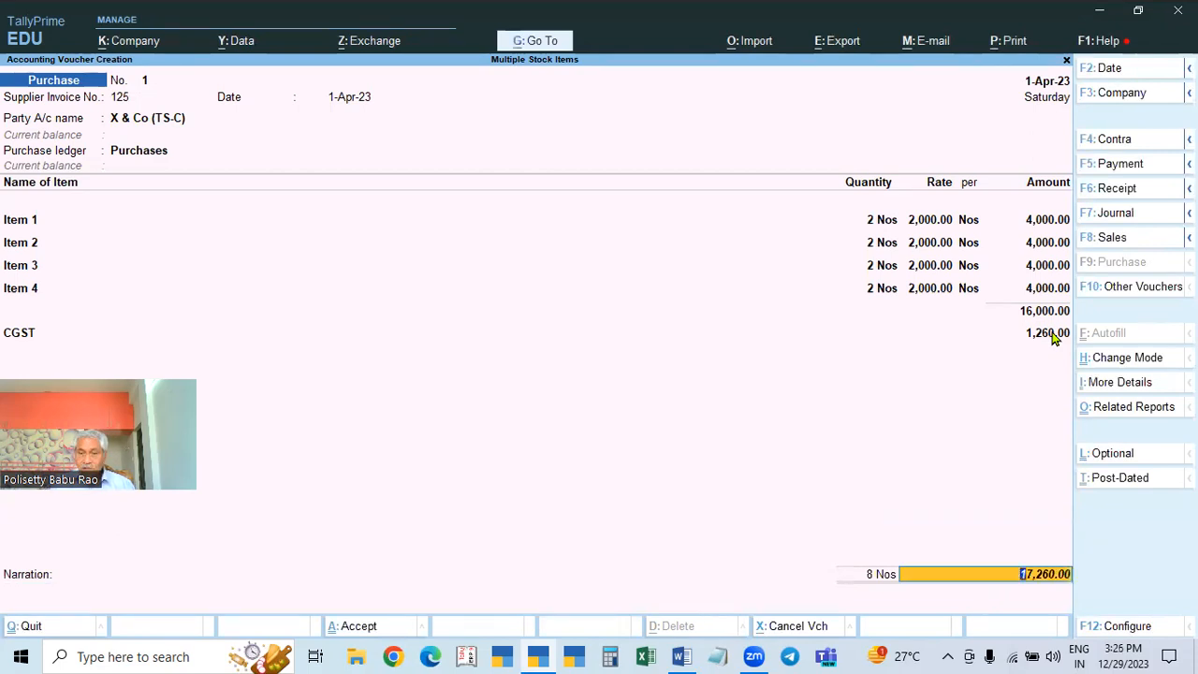
# Step: Add an SGST row below CGST and finish the ledger entries for bill-wise settlement
pyautogui.click(1054, 334)
pyautogui.press('Return')
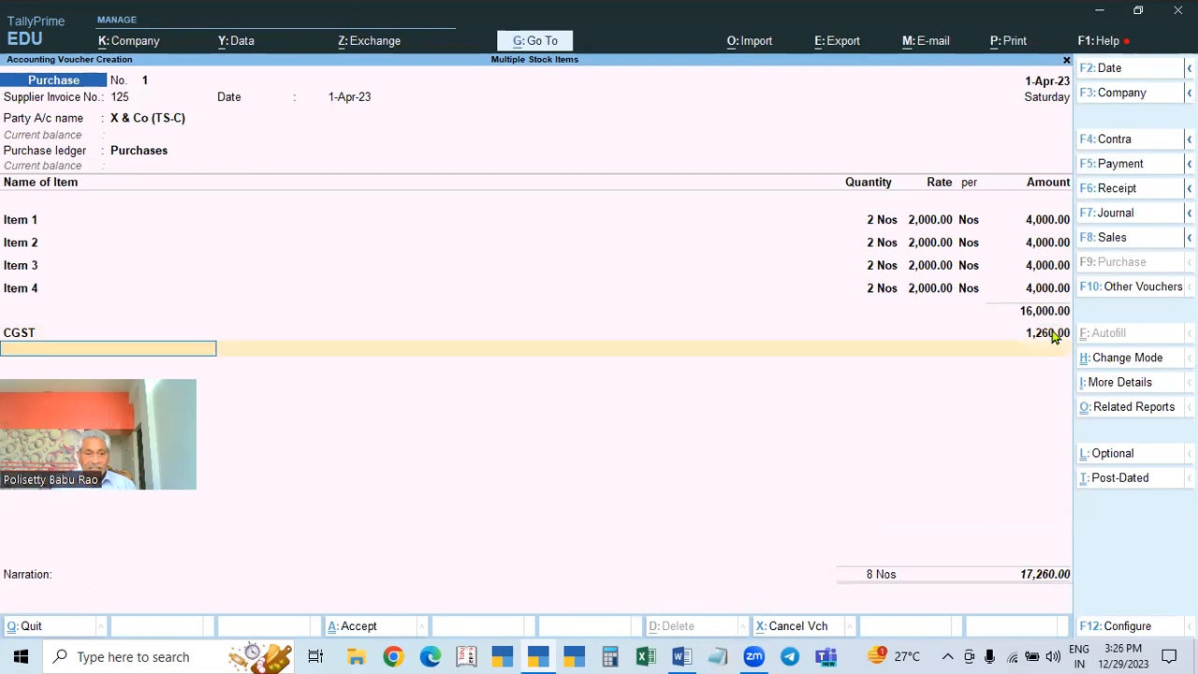
pyautogui.write('SGST')
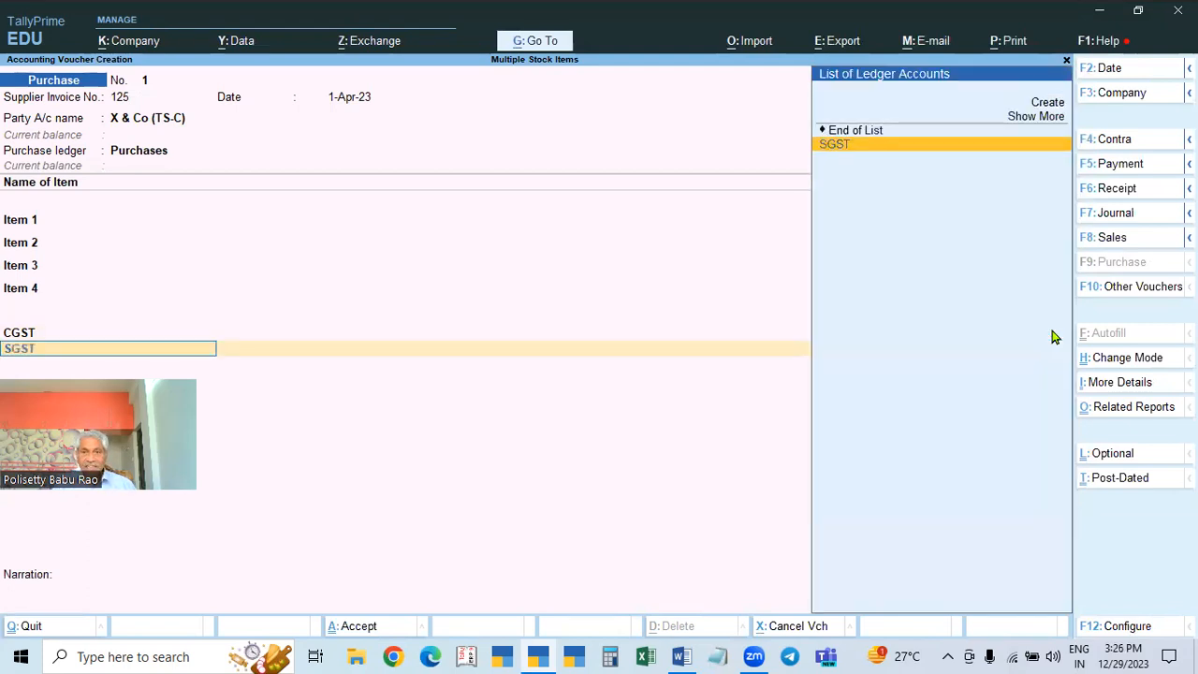
pyautogui.press('Return')
pyautogui.press('Return')
pyautogui.press('Return')
pyautogui.press('Return')
pyautogui.press('Return')
pyautogui.press('Return')
pyautogui.press('Return')
pyautogui.press('Return')
pyautogui.press('Return')
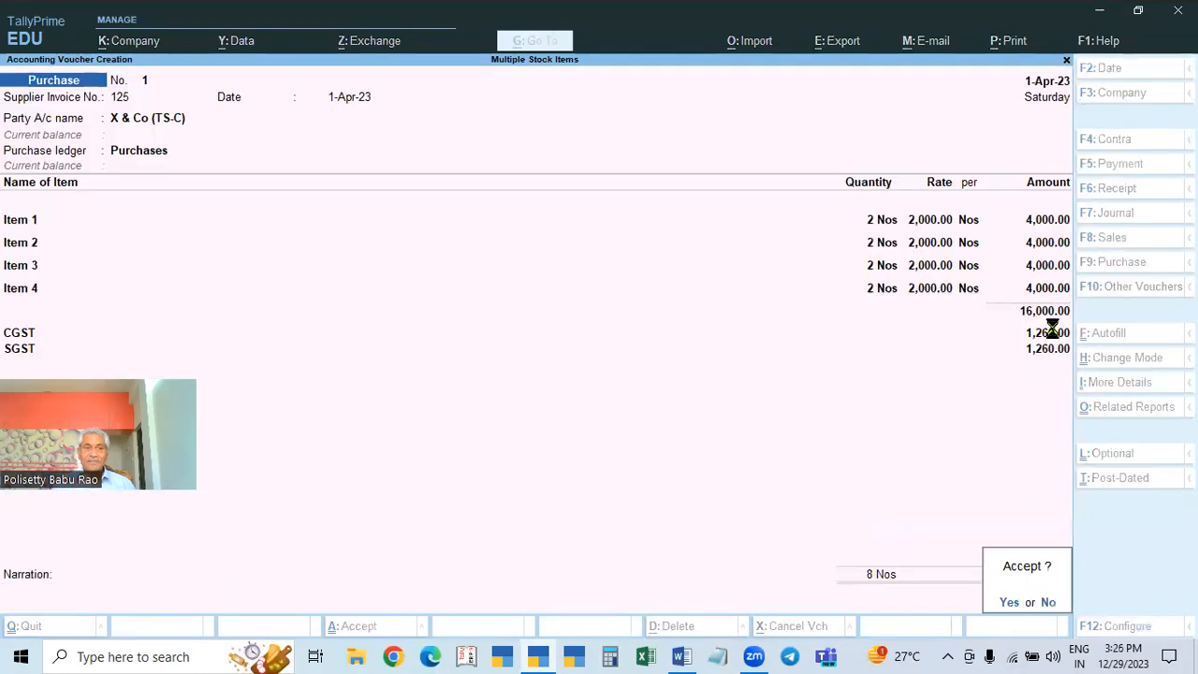
pyautogui.press('Return')
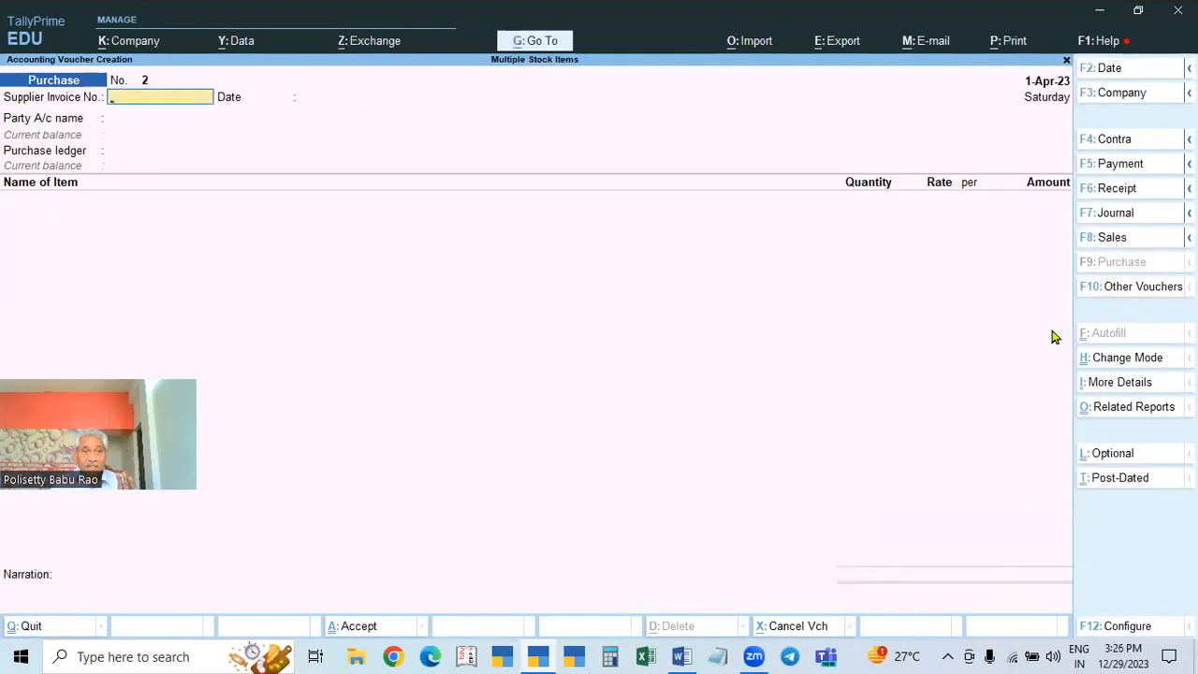
# Step: Enter supplier invoice 884 and start a new party ledger named 'Y & CO., (Ap-C)'
pyautogui.write('884')
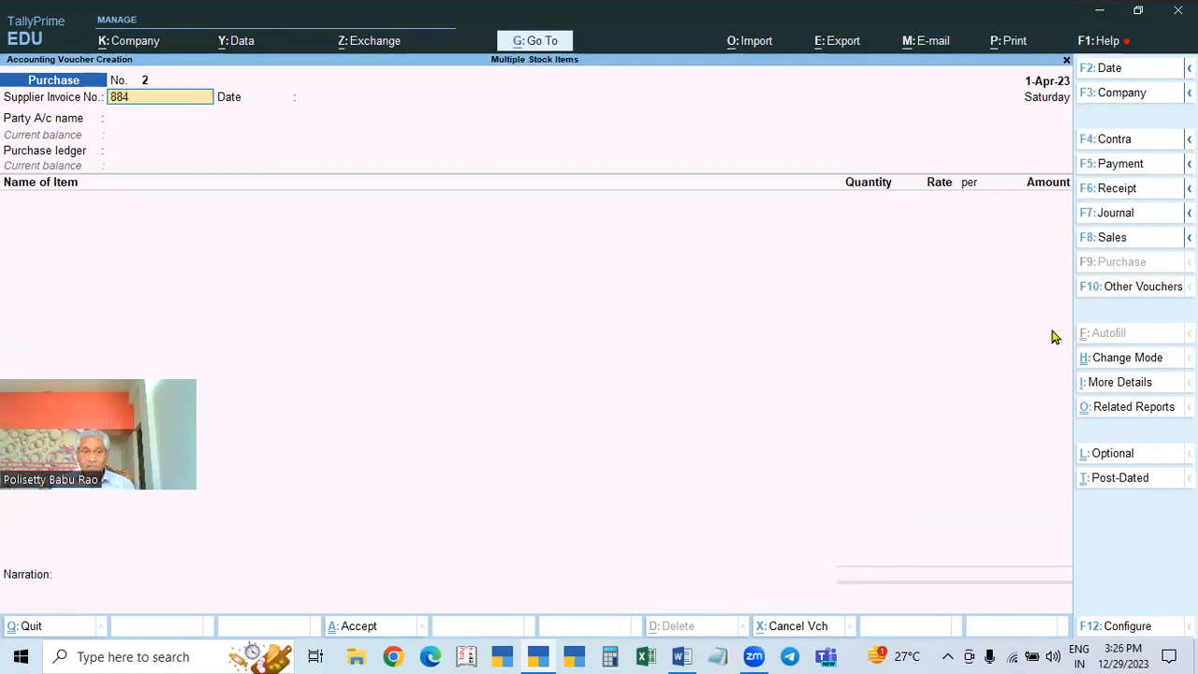
pyautogui.press('Return')
pyautogui.press('Return')
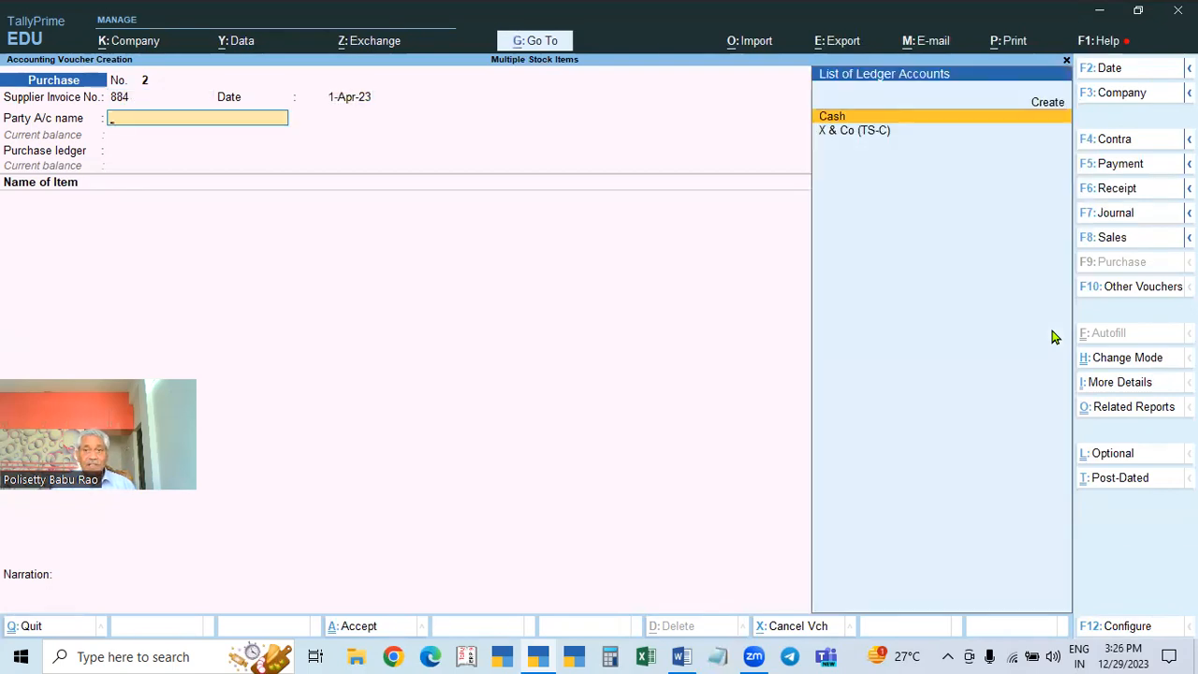
pyautogui.hotkey('alt', 'c')
pyautogui.write('Y')
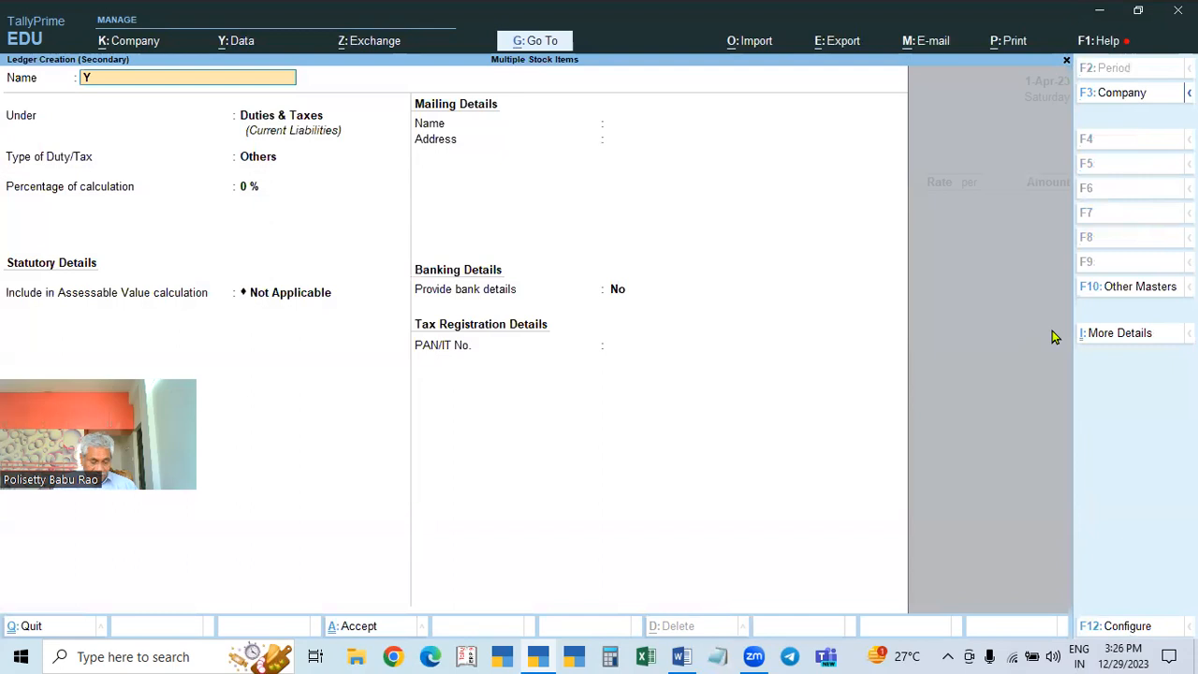
pyautogui.write(' & CO., (')
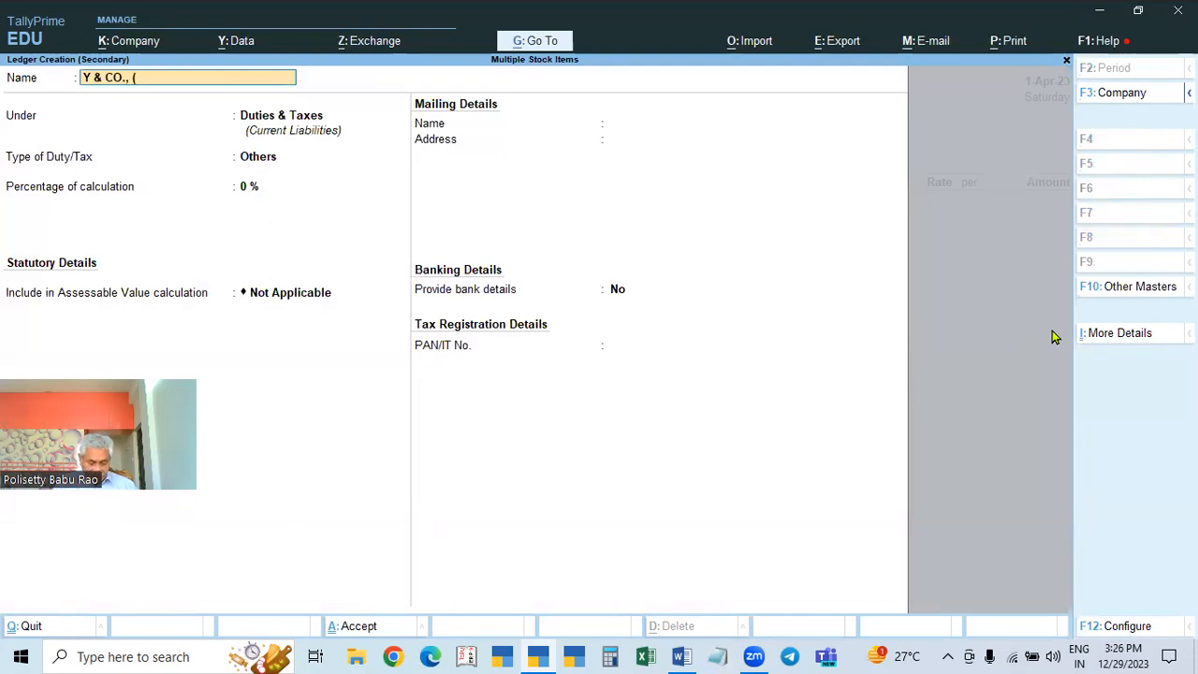
pyautogui.write('Ap-c')
pyautogui.press('BackSpace')
pyautogui.write('C)')
pyautogui.press('Return')
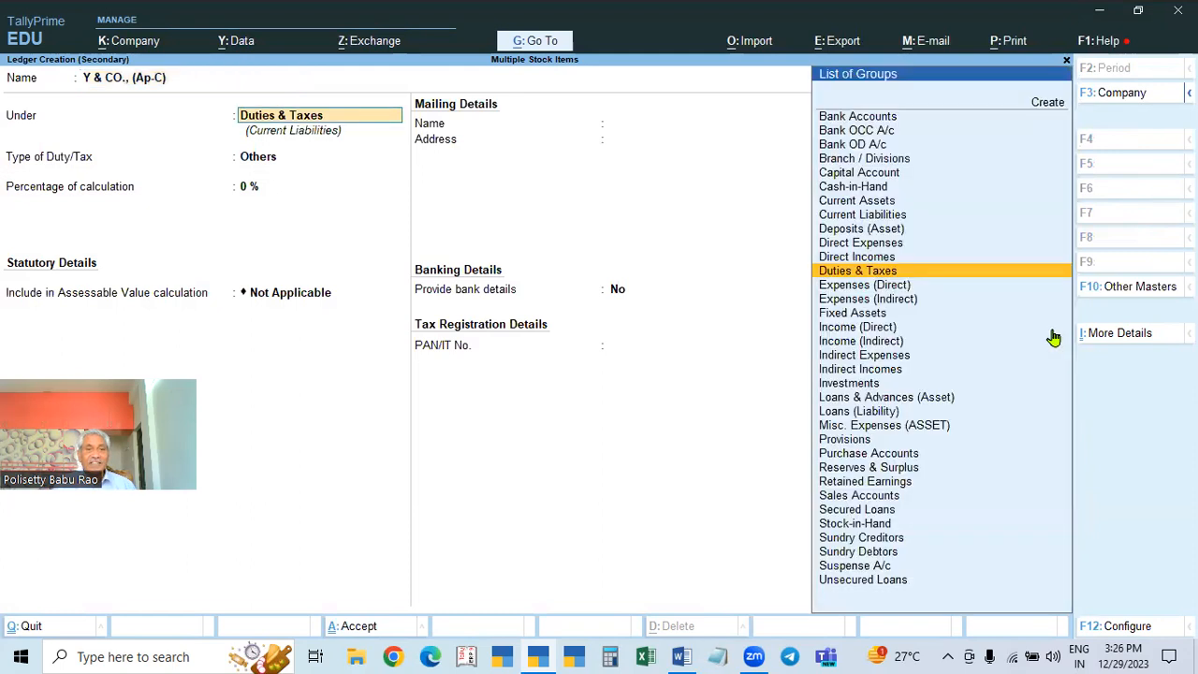
# Step: Place the ledger under Sundry Creditors with state Andhra Pradesh
pyautogui.write('SUN')
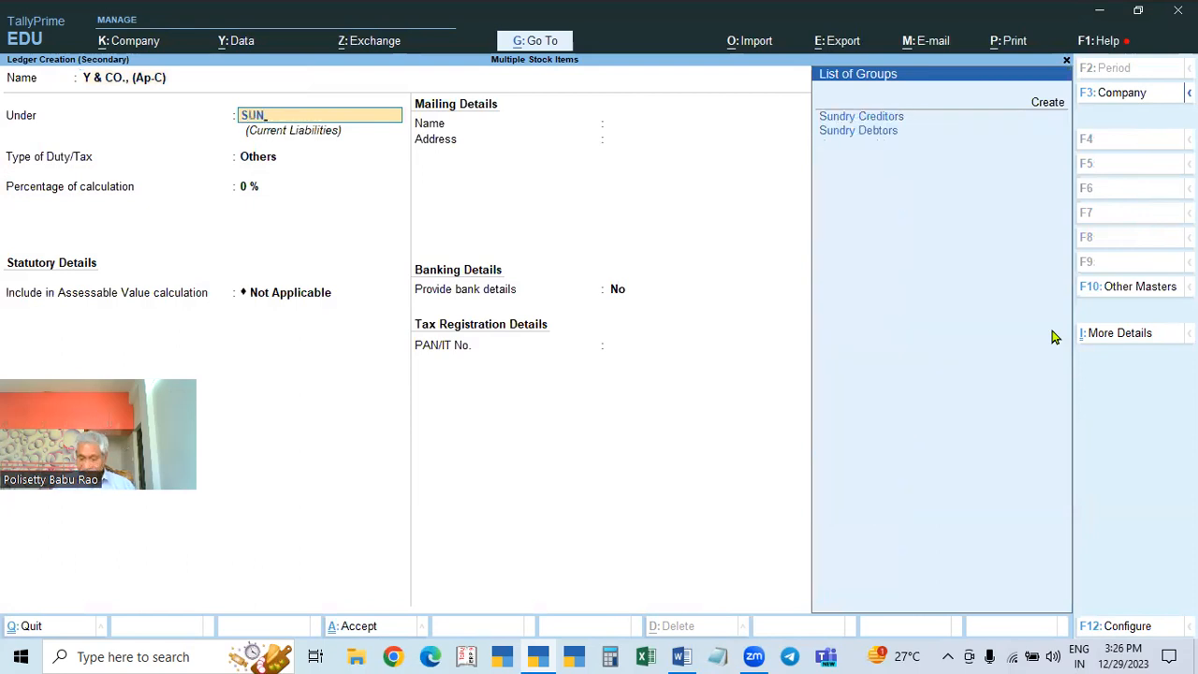
pyautogui.press('Return')
pyautogui.press('Return')
pyautogui.press('Return')
pyautogui.press('Return')
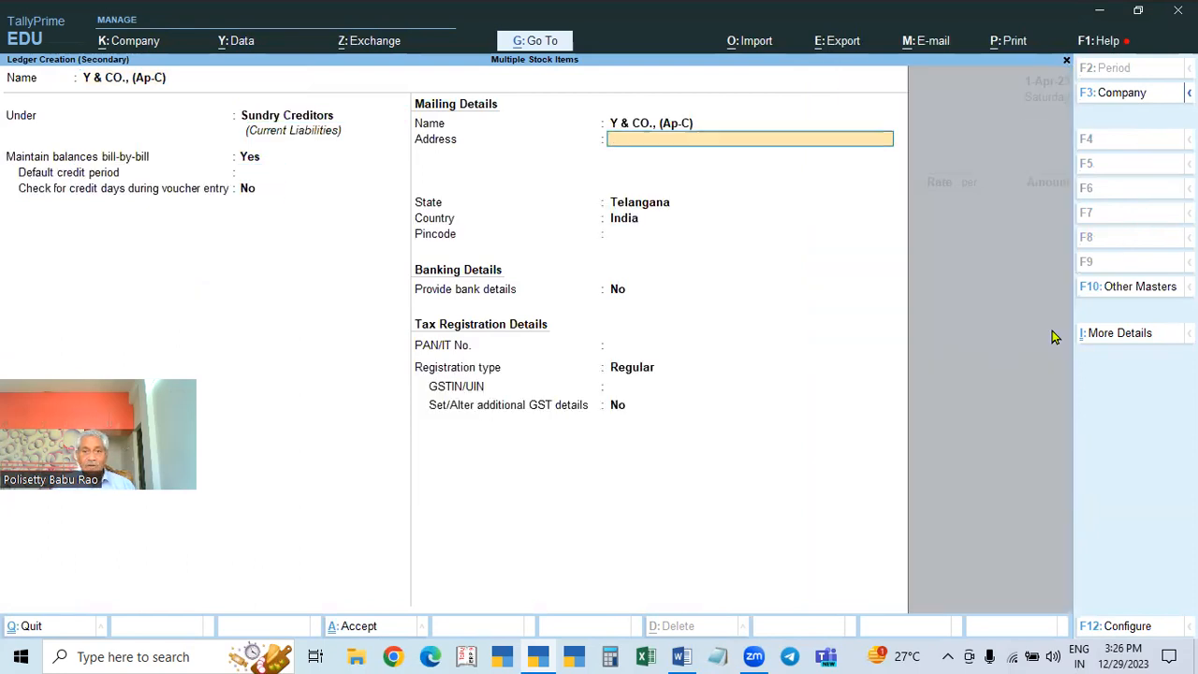
pyautogui.press('Return')
pyautogui.press('Return')
pyautogui.press('BackSpace')
pyautogui.press('BackSpace')
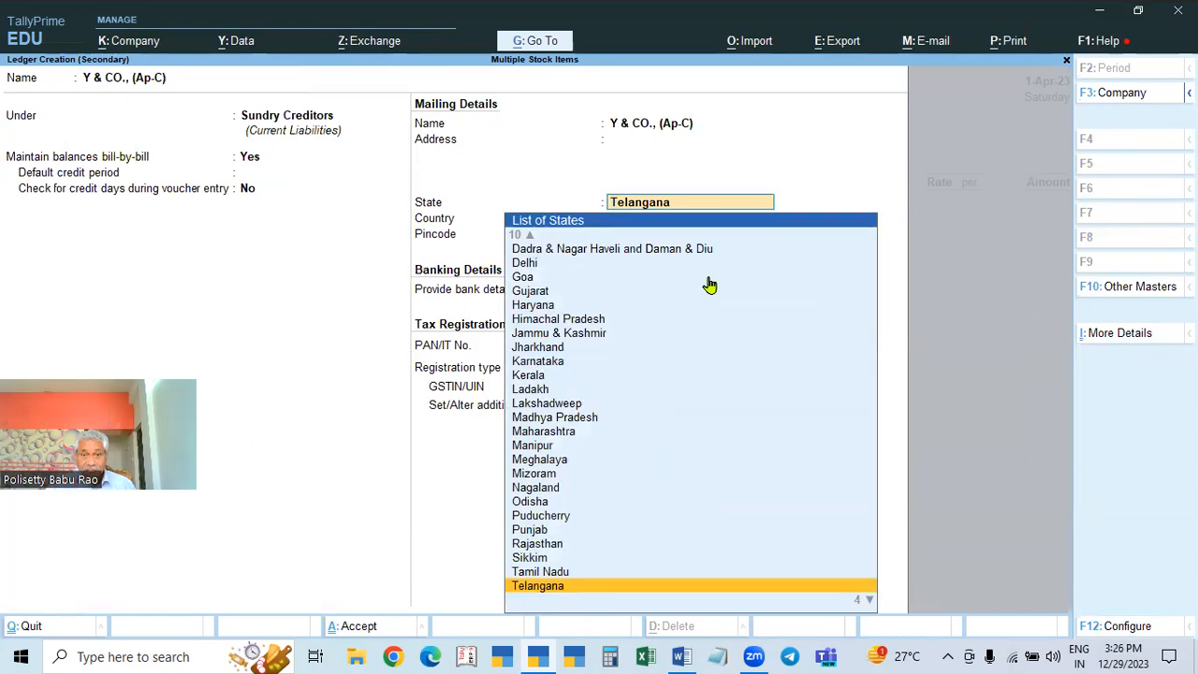
pyautogui.write('andh')
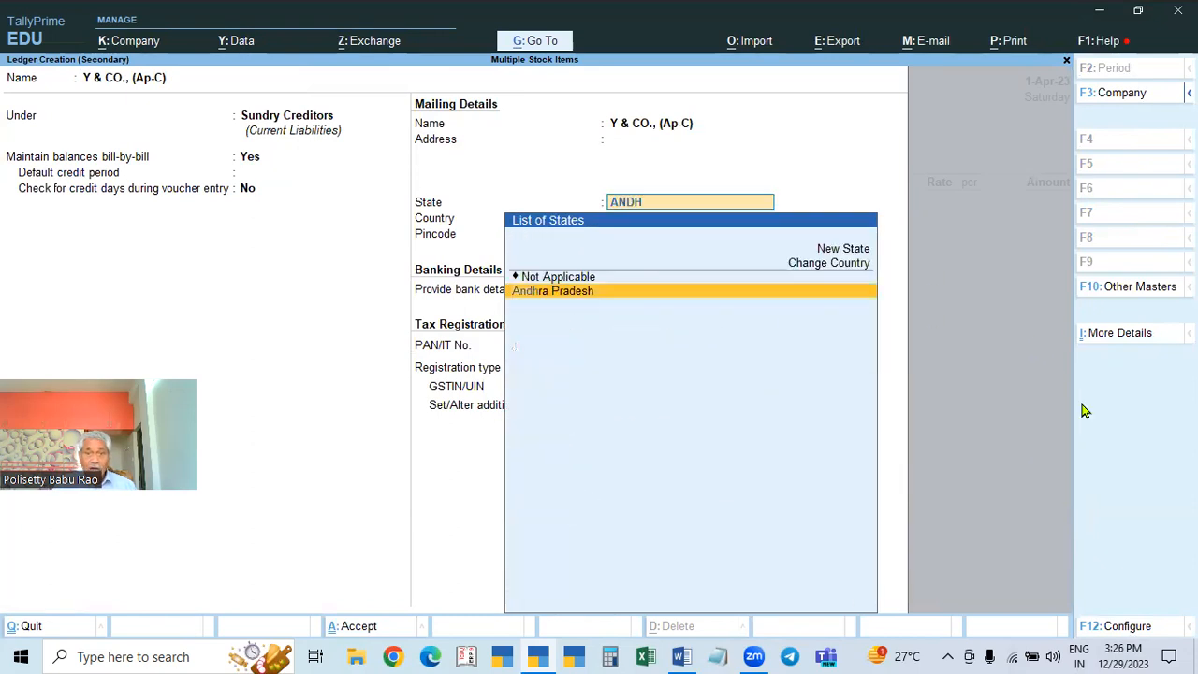
pyautogui.press('Return')
pyautogui.press('Return')
pyautogui.press('Return')
pyautogui.press('Return')
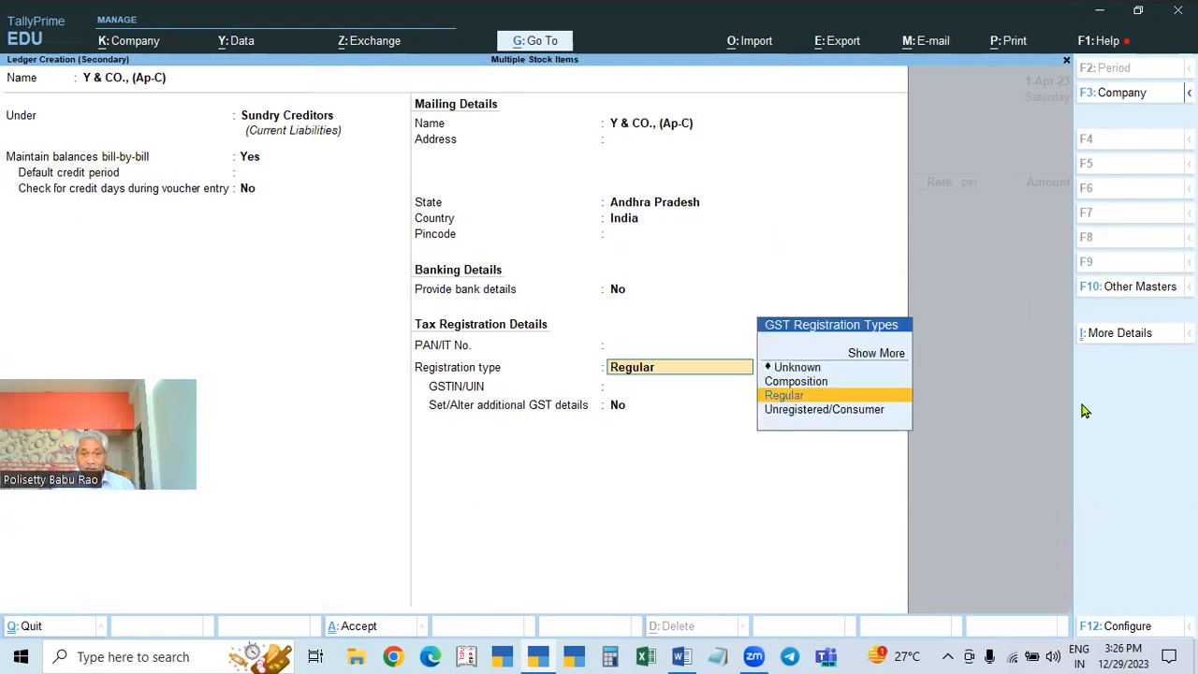
pyautogui.press('Return')
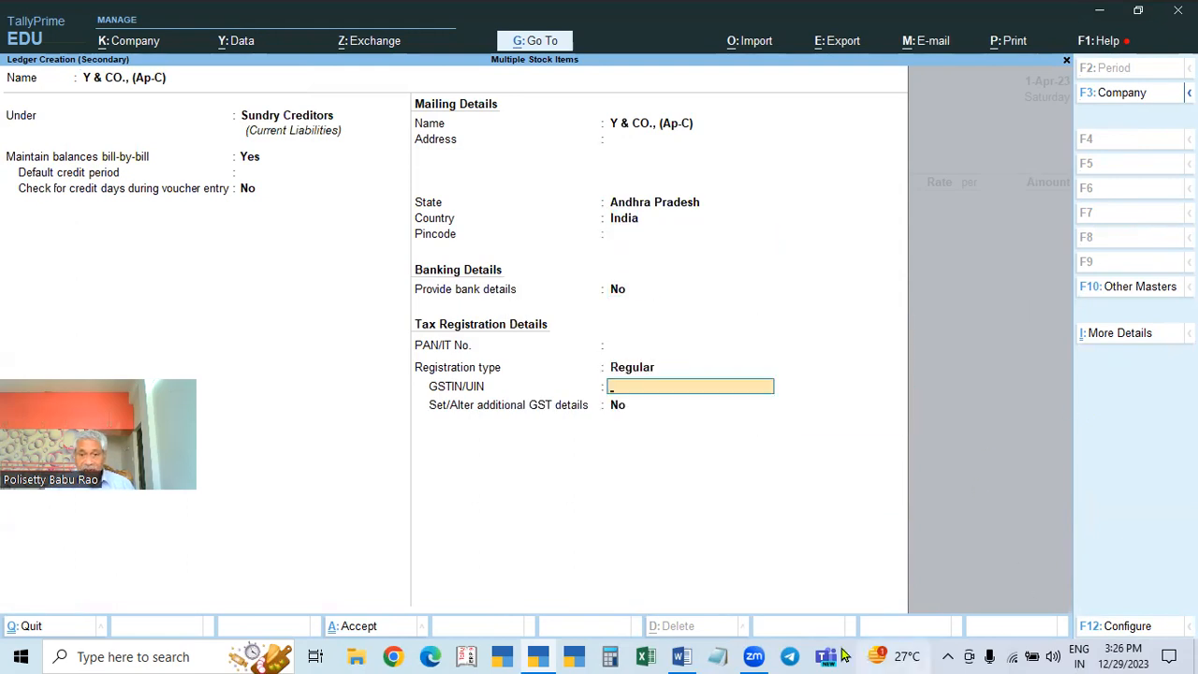
# Step: Accept Regular registration, then copy an Andhra Pradesh GSTIN from the GSTIN file in Notepad
pyautogui.click(683, 656)
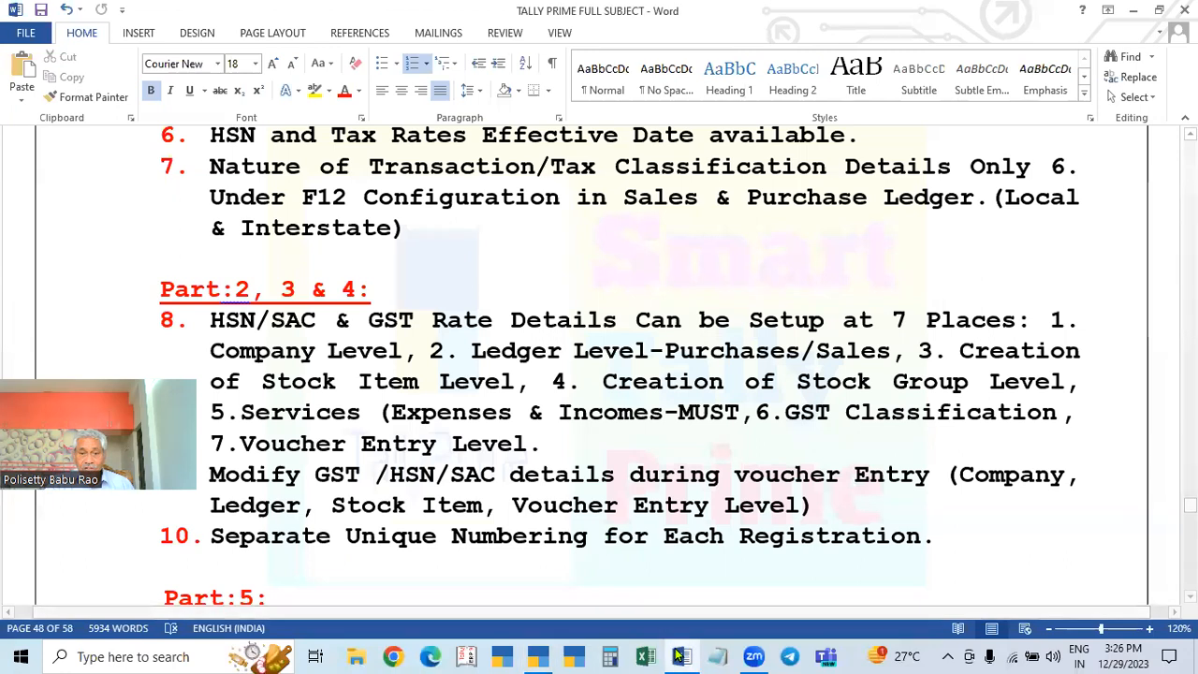
pyautogui.click(719, 656)
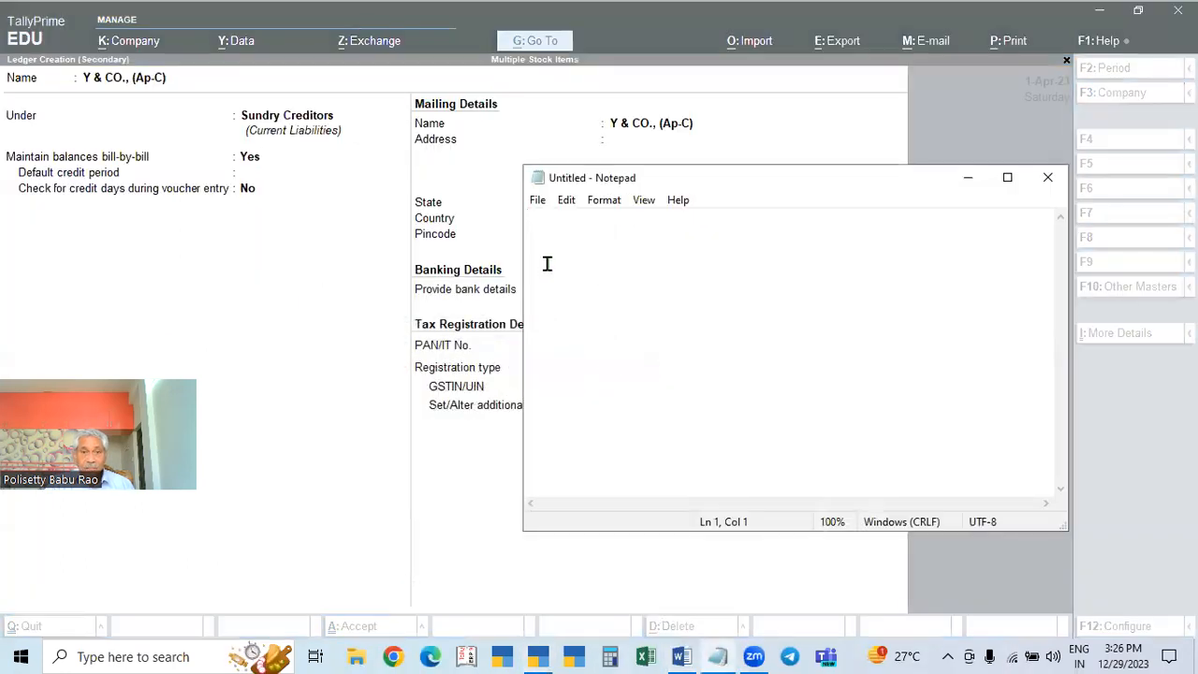
pyautogui.click(537, 200)
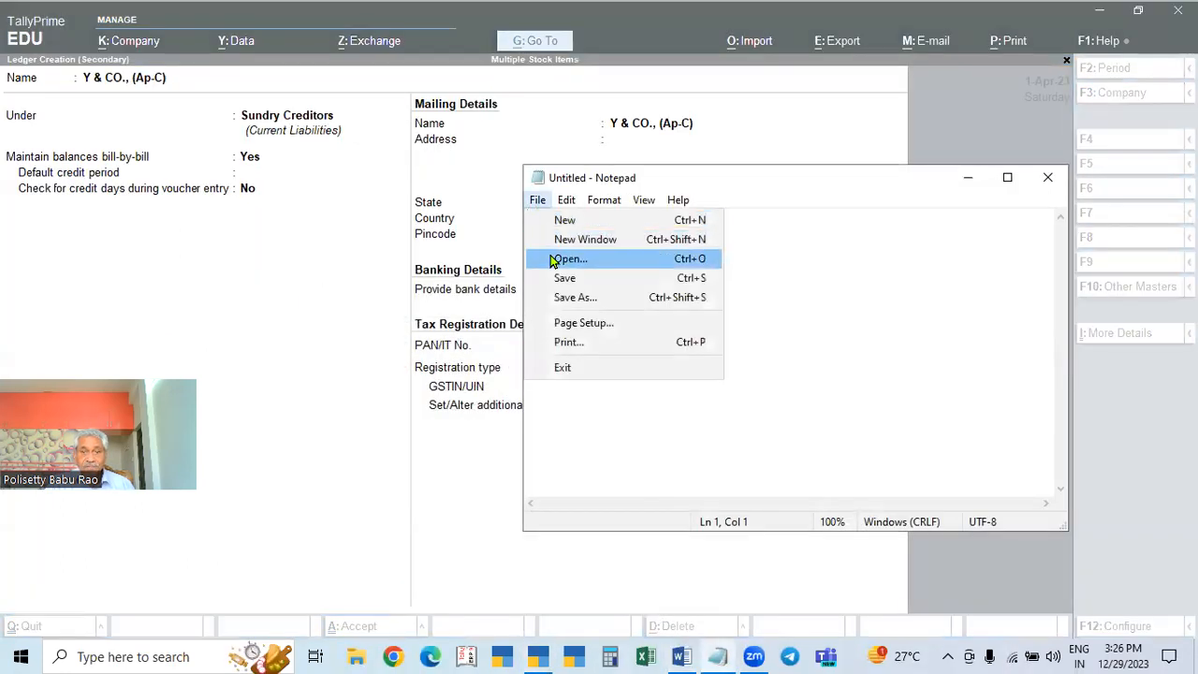
pyautogui.click(552, 254)
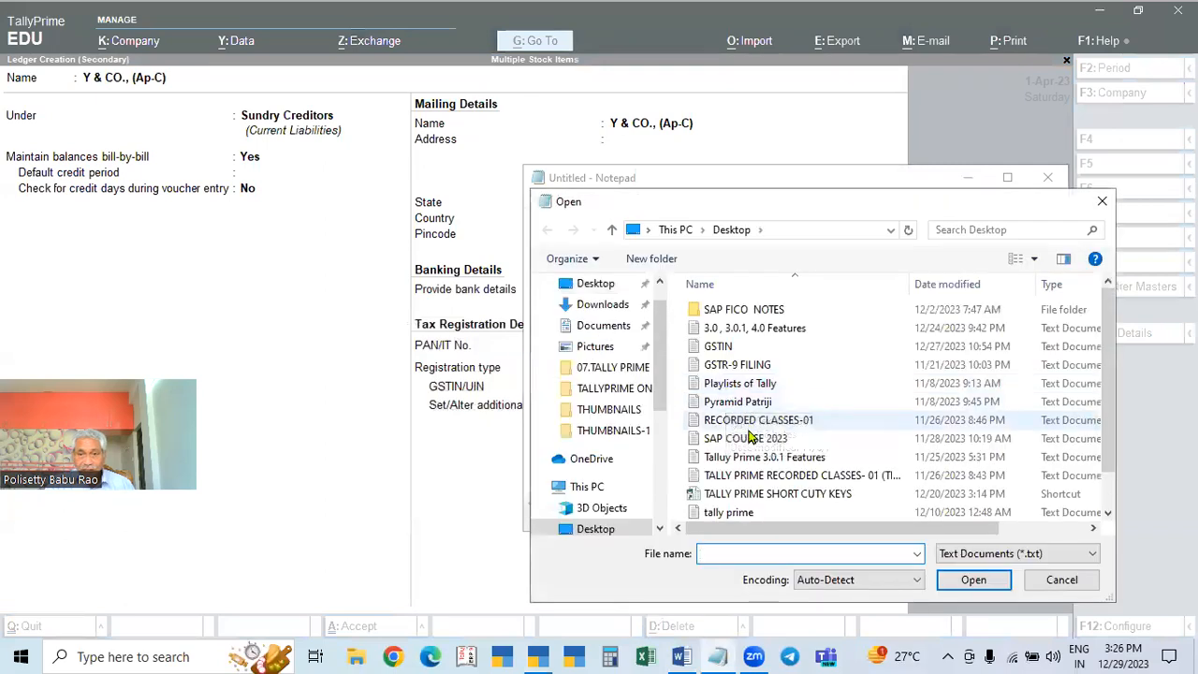
pyautogui.click(725, 349)
pyautogui.click(973, 580)
pyautogui.scroll(-2, 735, 415)
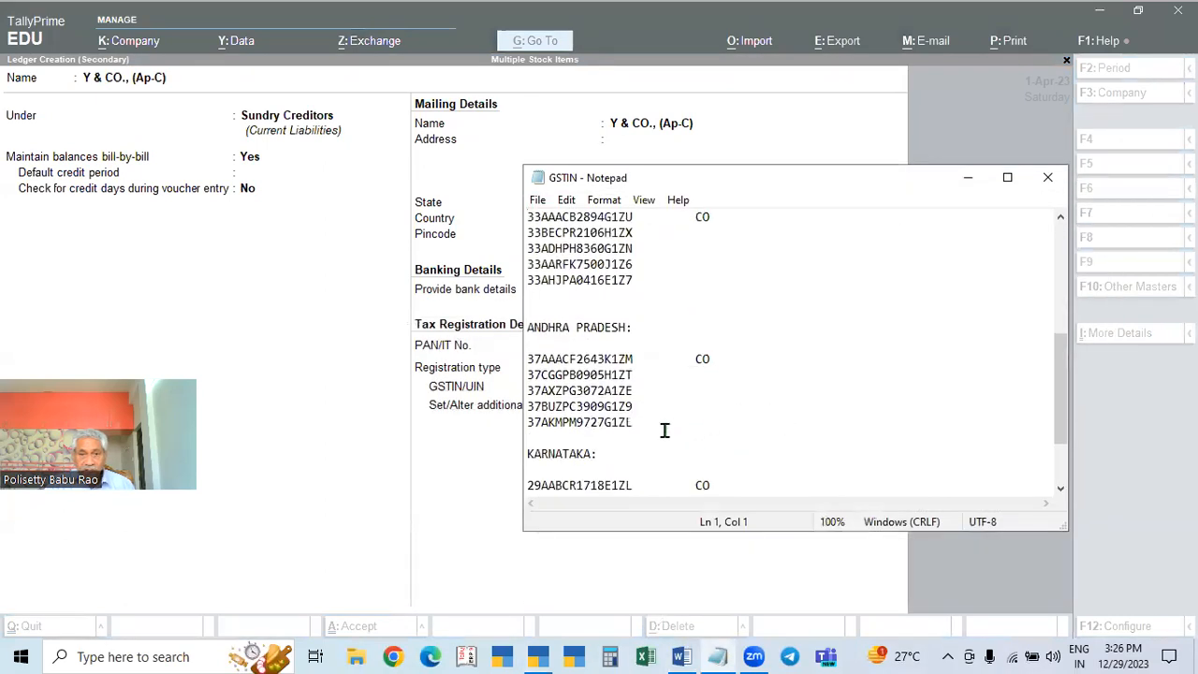
pyautogui.doubleClick(613, 422)
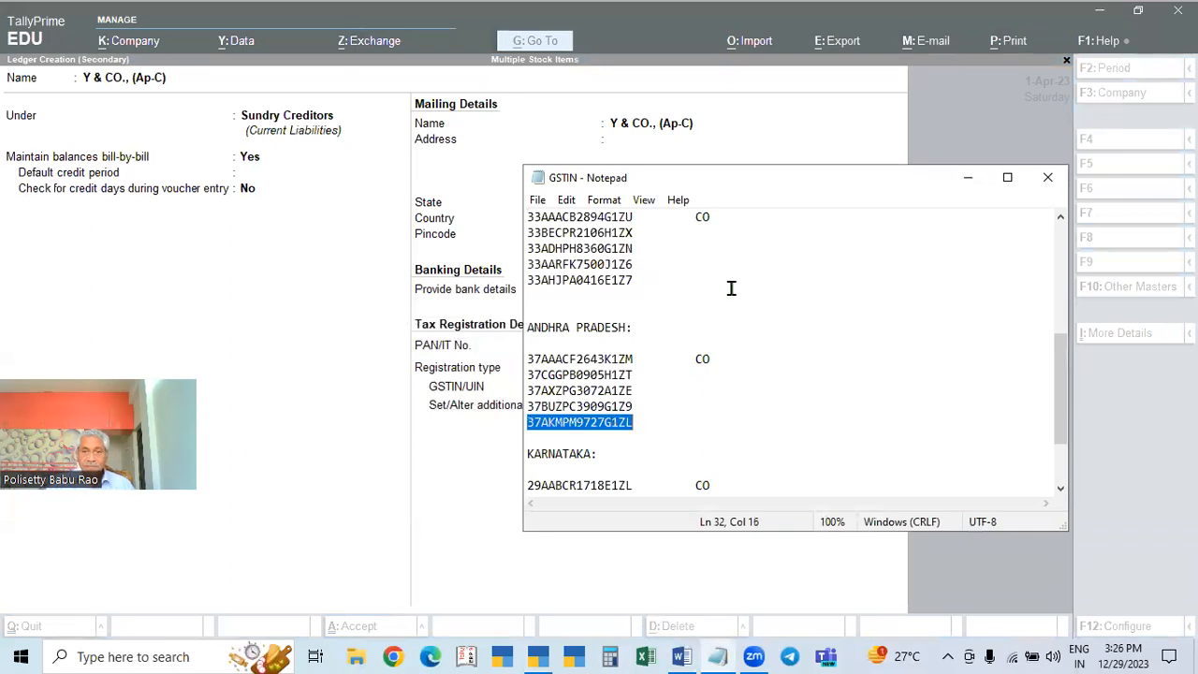
pyautogui.click(1042, 178)
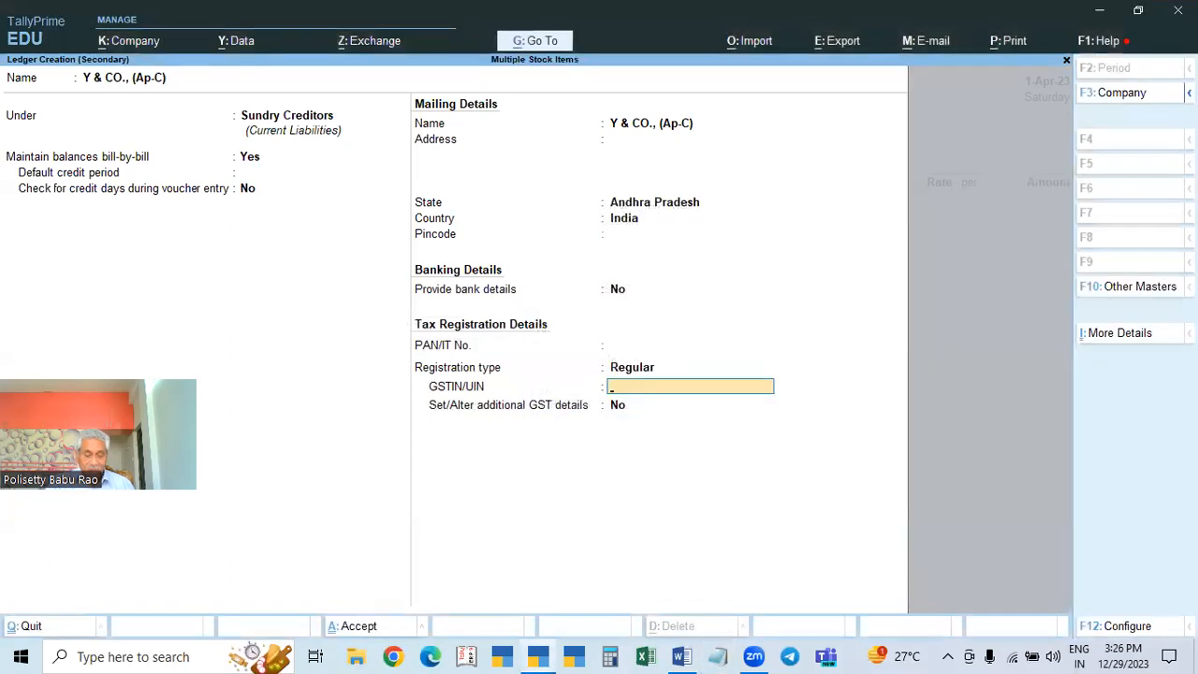
# Step: Paste the GSTIN, save the Y & CO. ledger, and choose Purchases as the purchase ledger
pyautogui.press('Return')
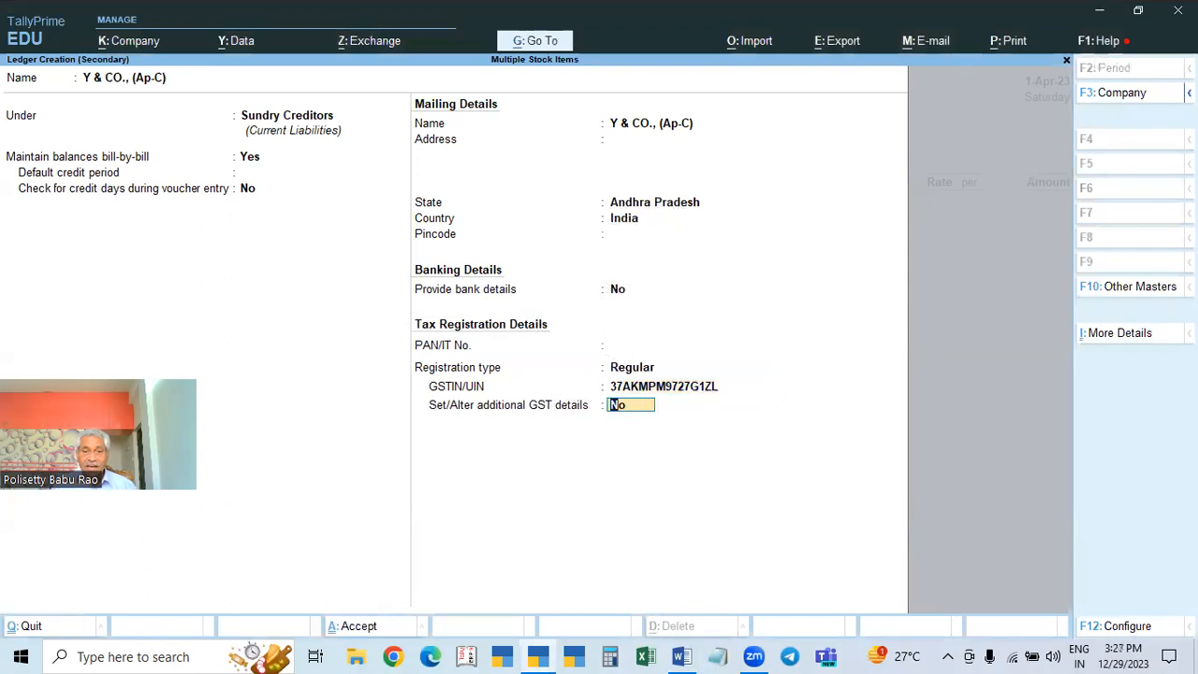
pyautogui.press('Return')
pyautogui.press('Return')
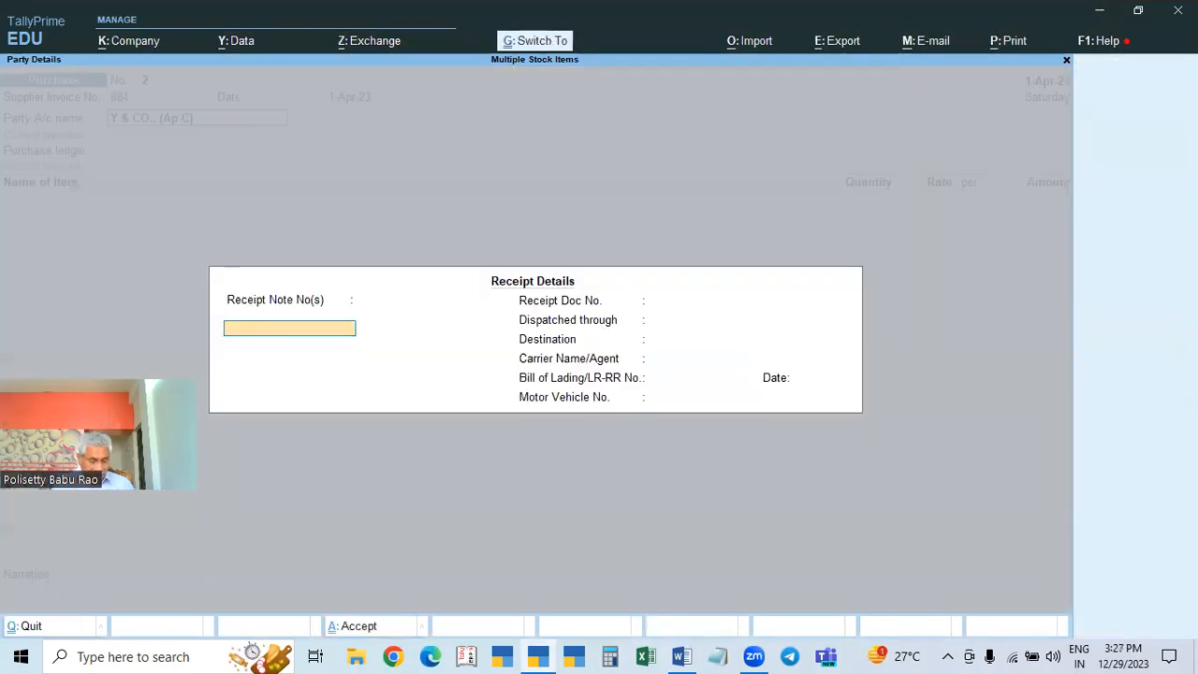
pyautogui.hotkey('ctrl', 'a')
pyautogui.hotkey('ctrl', 'a')
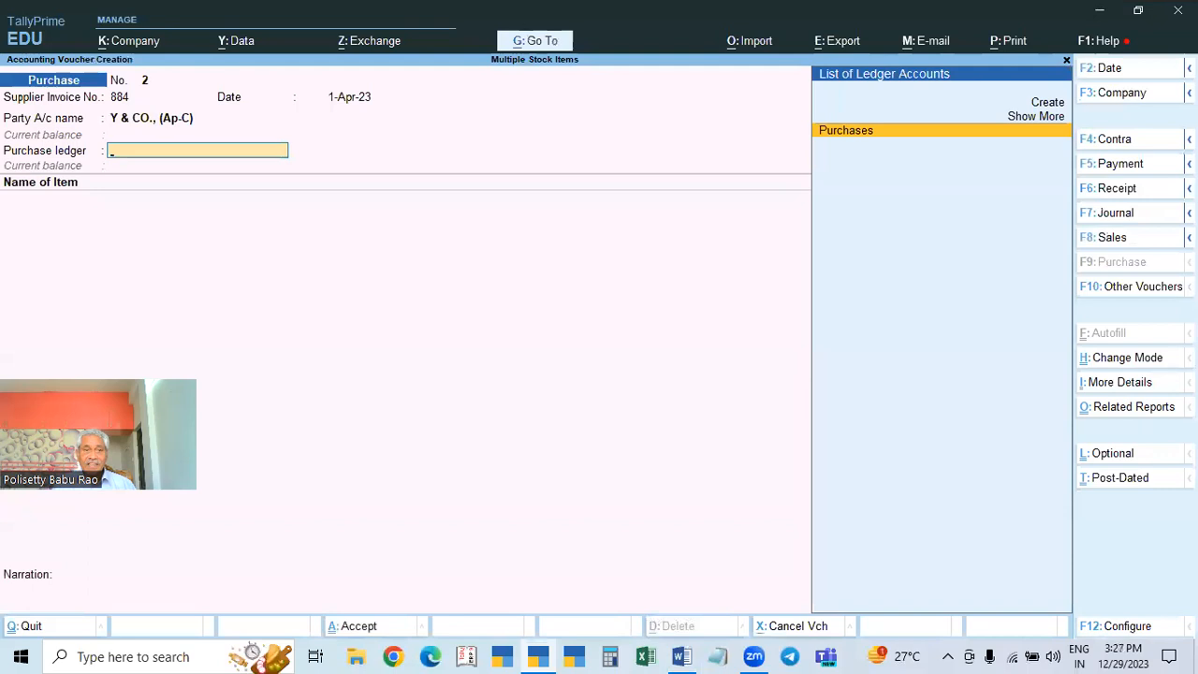
pyautogui.press('Return')
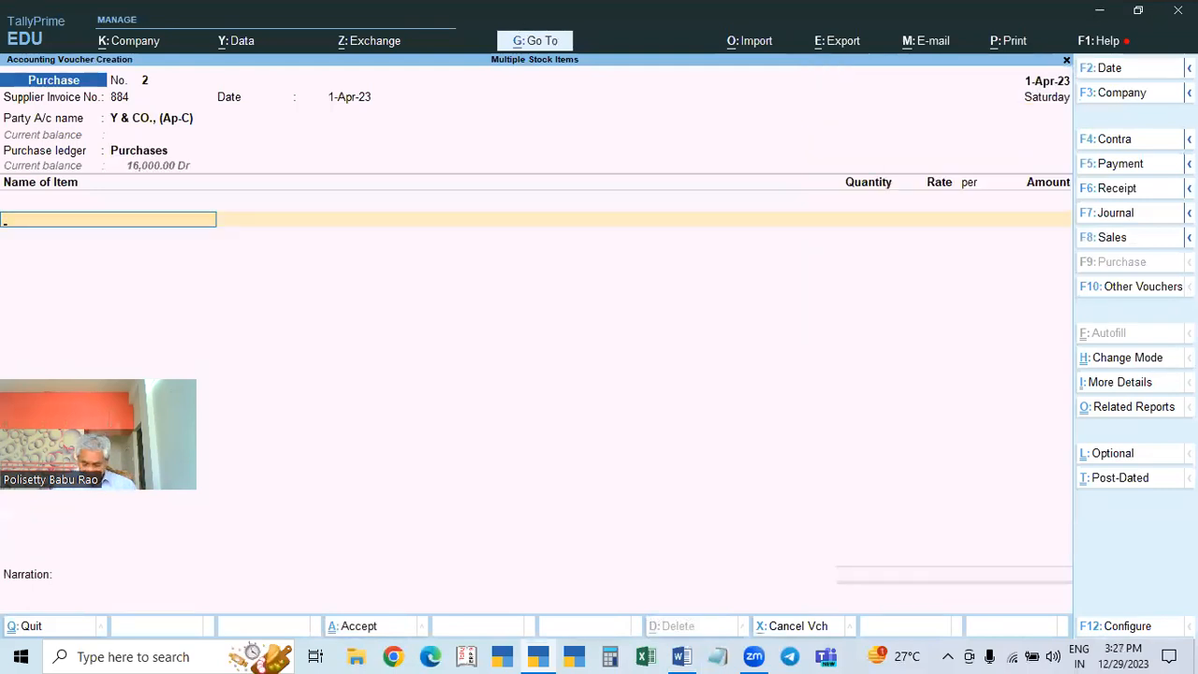
# Step: Enter Item 1 and Item 2 at 2 Nos × 2,000 each, keeping GST details as per masters
pyautogui.press('Down')
pyautogui.press('Return')
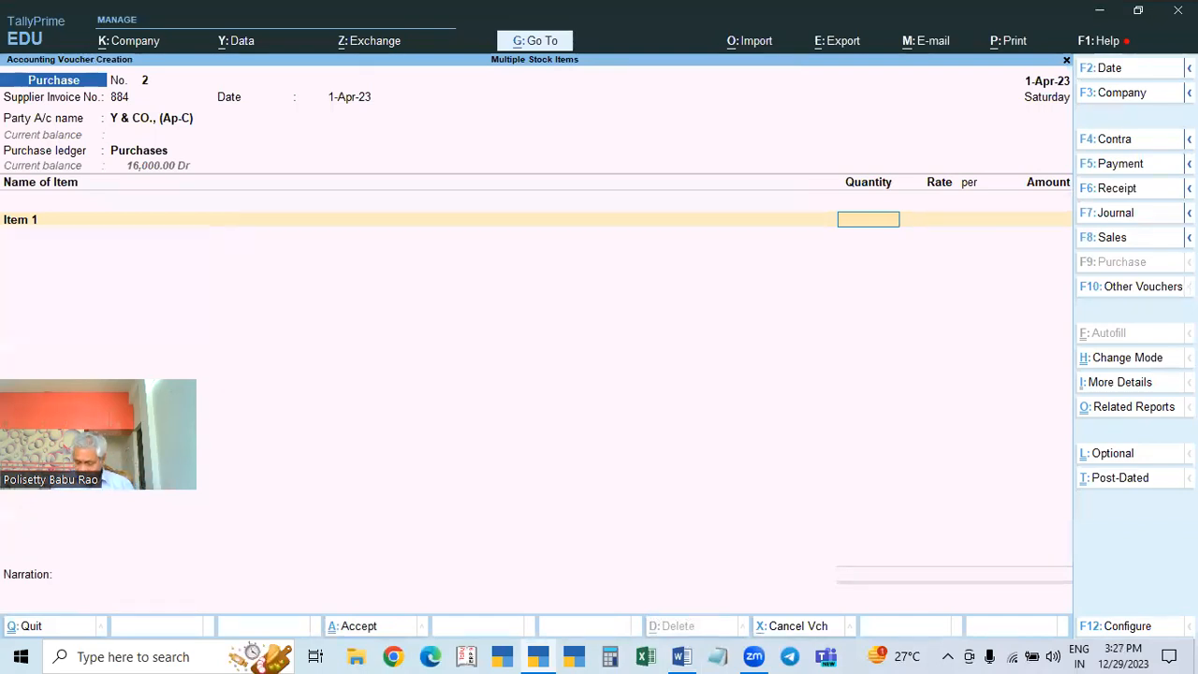
pyautogui.press('Return')
pyautogui.press('Return')
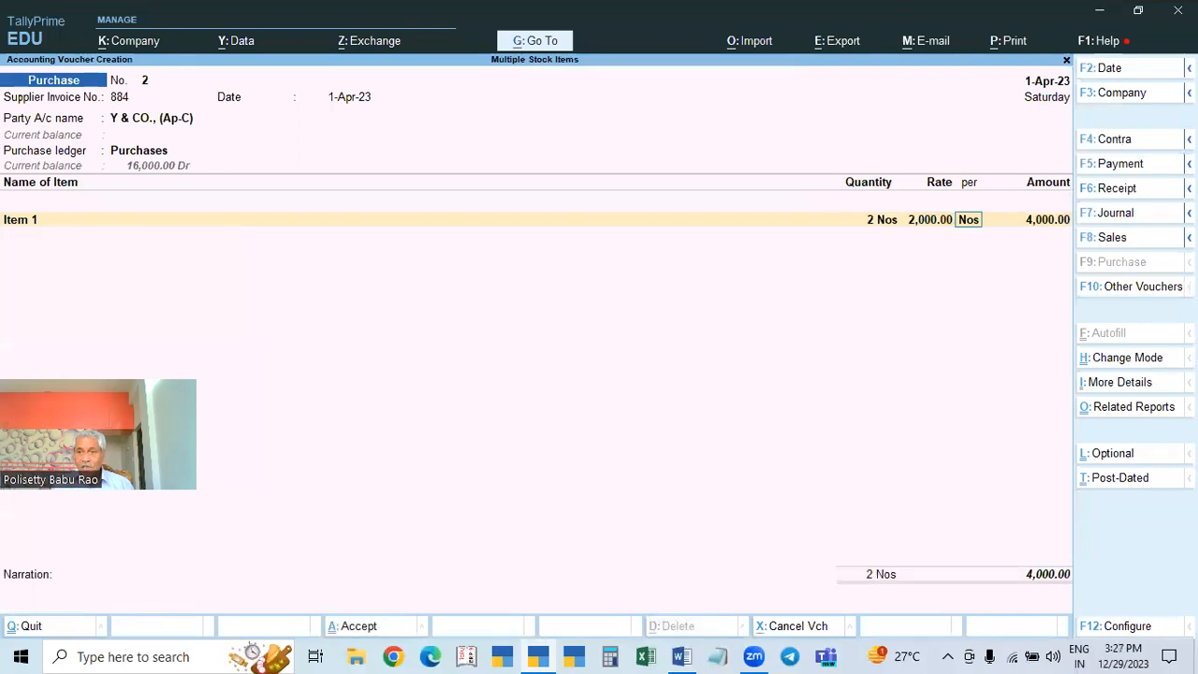
pyautogui.press('Return')
pyautogui.press('Return')
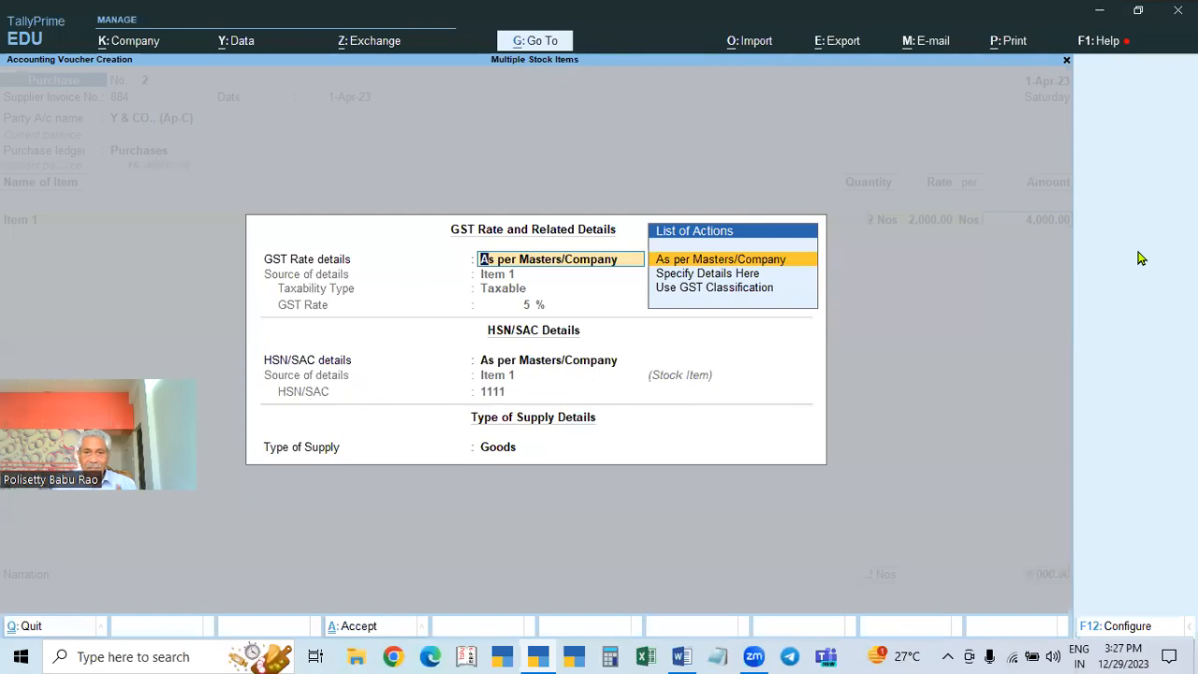
pyautogui.press('Return')
pyautogui.press('Return')
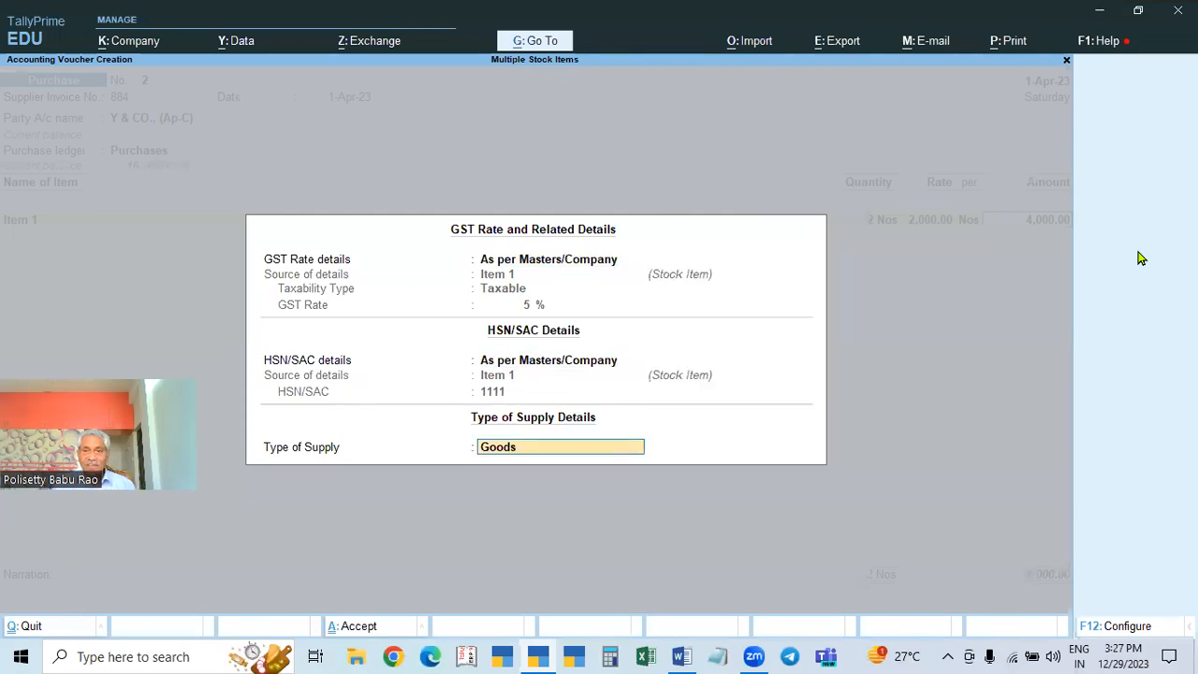
pyautogui.press('Return')
pyautogui.press('Down')
pyautogui.press('Down')
pyautogui.press('Return')
pyautogui.press('Return')
pyautogui.press('Return')
pyautogui.press('Return')
pyautogui.press('Return')
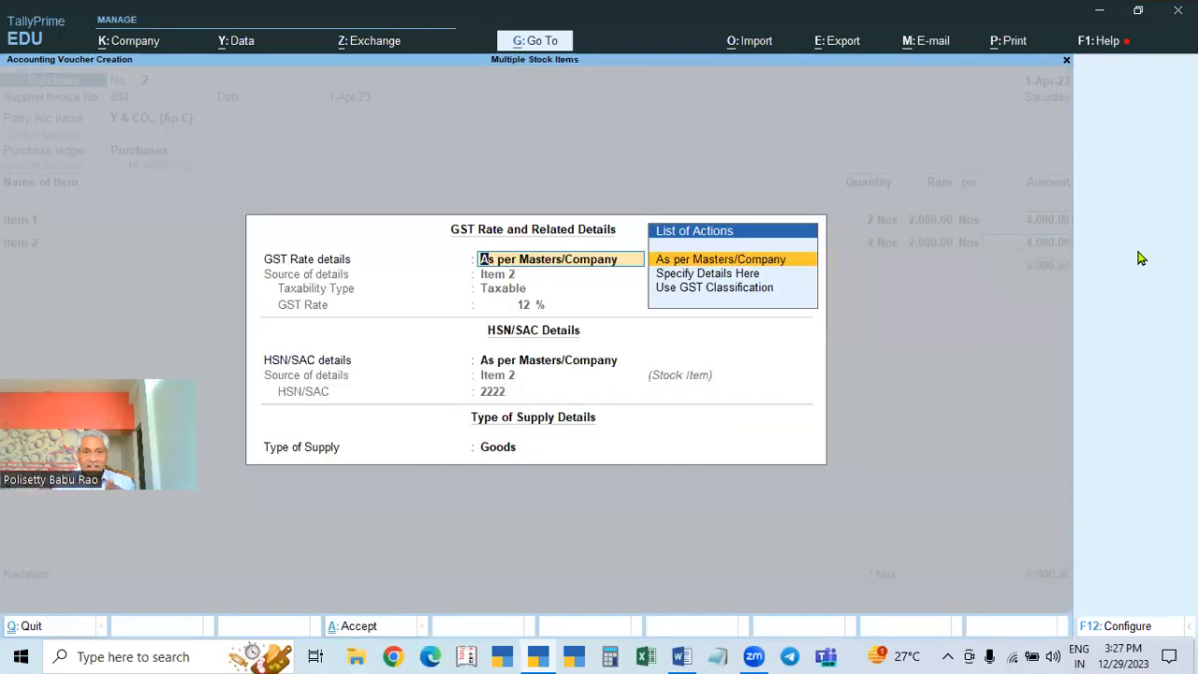
pyautogui.press('Return')
pyautogui.press('Return')
pyautogui.press('Return')
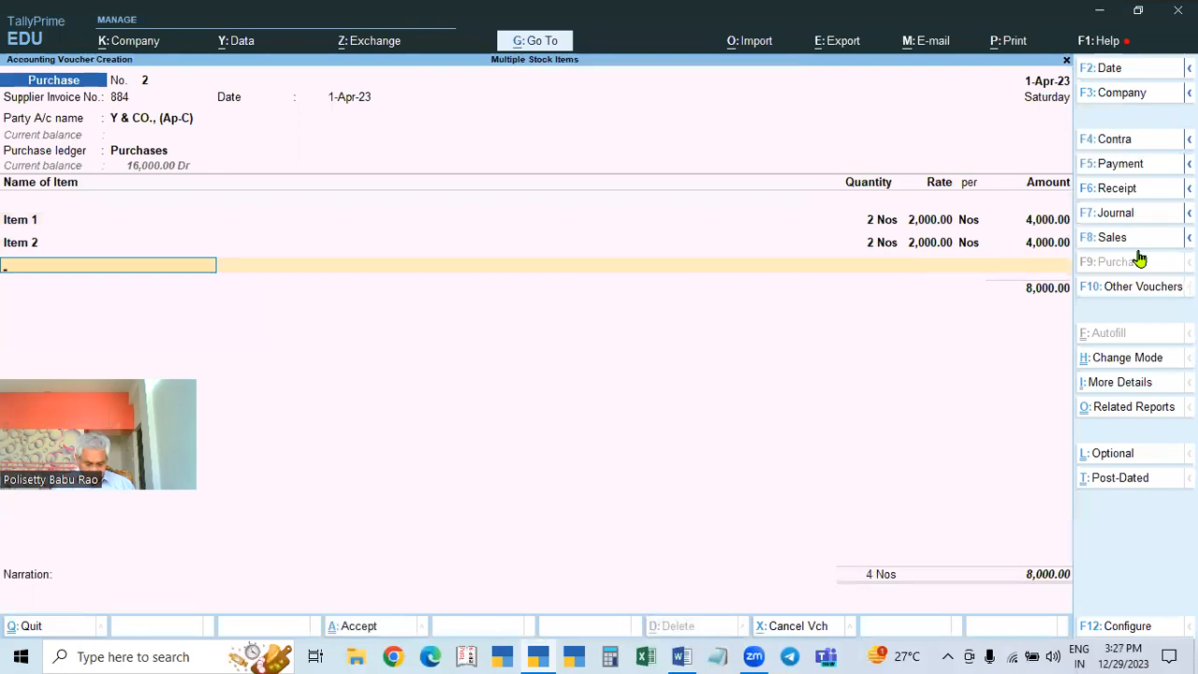
# Step: Enter Item 3 and Item 4 at 2 Nos × 2,000 each, bringing the total to 16,000
pyautogui.press('Down')
pyautogui.press('Down')
pyautogui.press('Down')
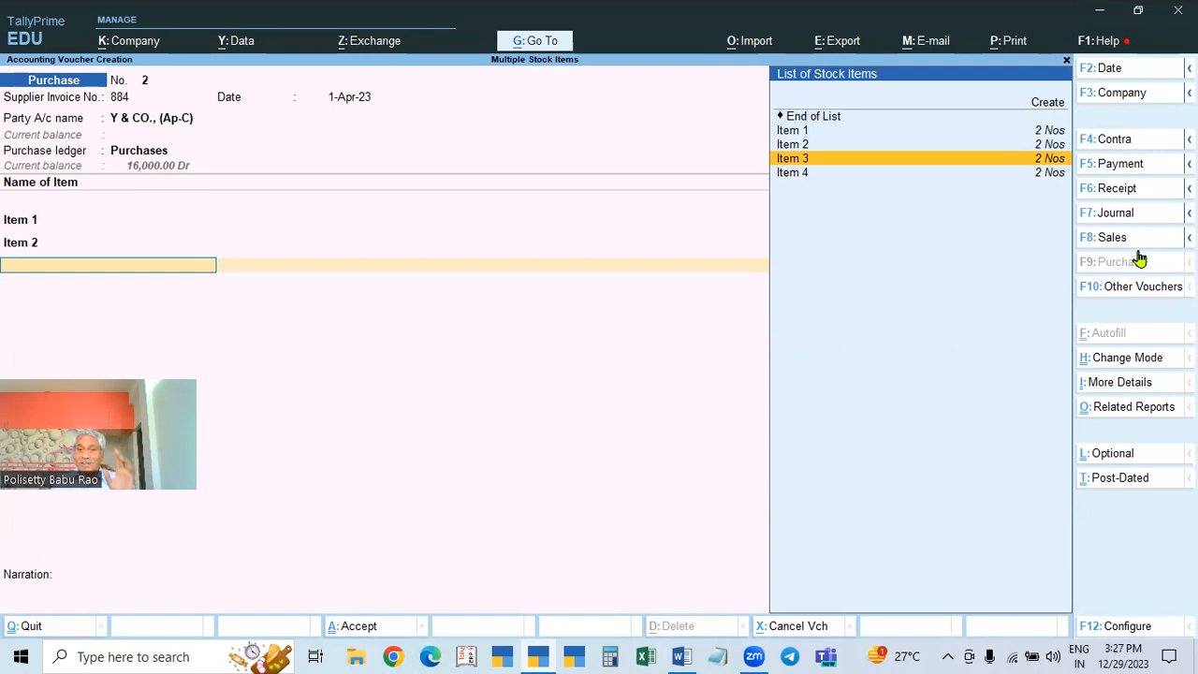
pyautogui.press('Return')
pyautogui.write('2')
pyautogui.press('Return')
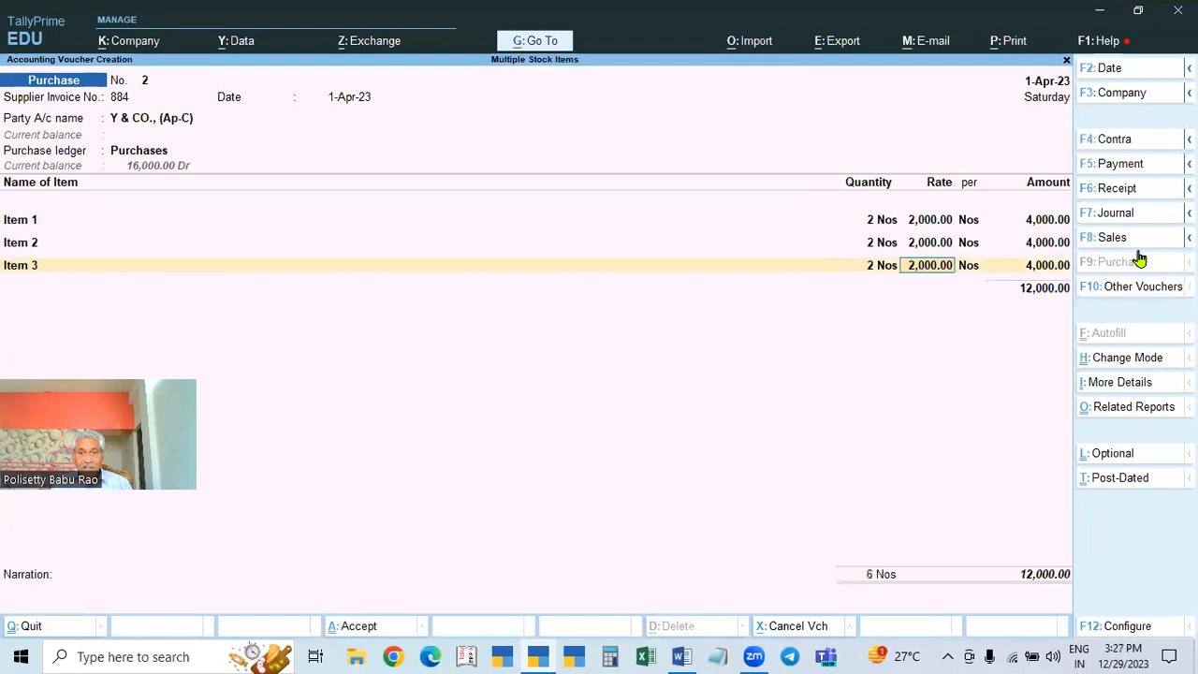
pyautogui.press('Return')
pyautogui.press('Return')
pyautogui.press('Return')
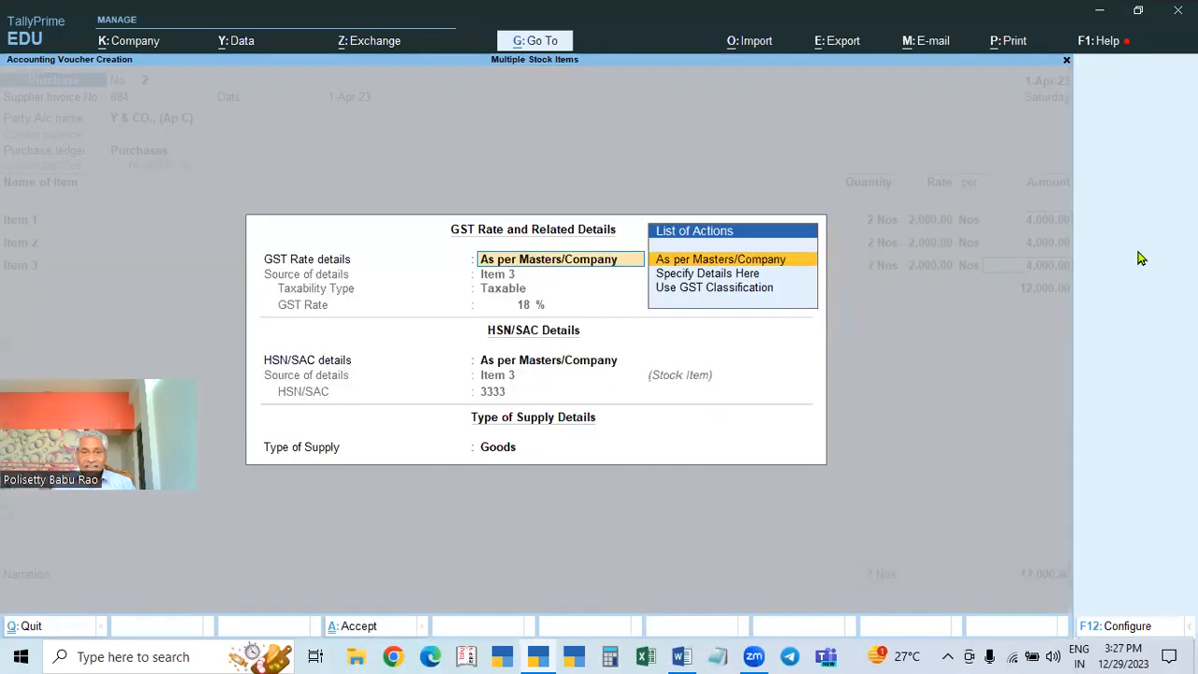
pyautogui.press('Return')
pyautogui.press('Return')
pyautogui.press('Return')
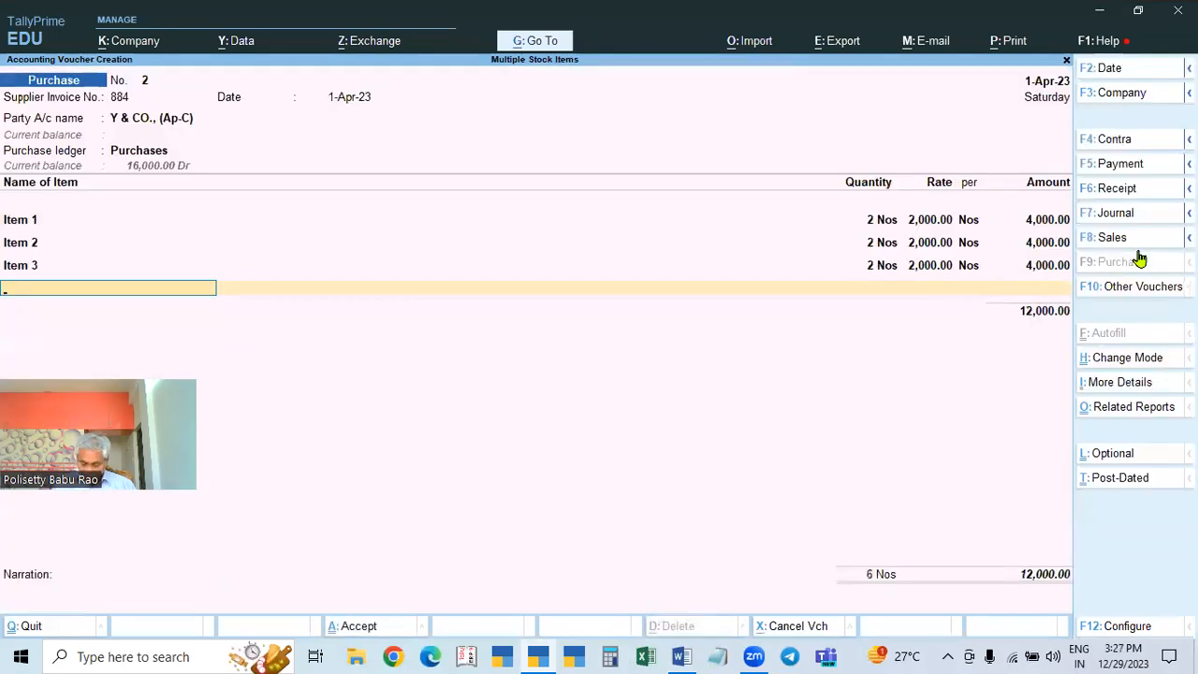
pyautogui.press('Down')
pyautogui.press('Down')
pyautogui.press('Down')
pyautogui.press('Down')
pyautogui.press('Return')
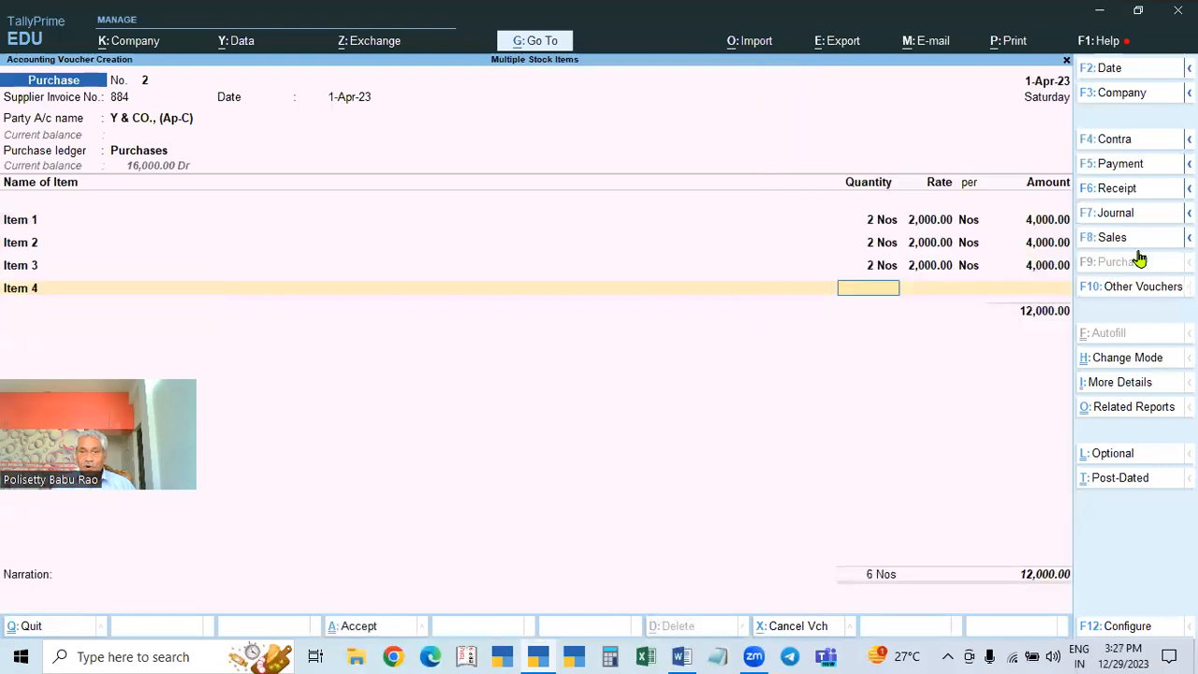
pyautogui.write('2')
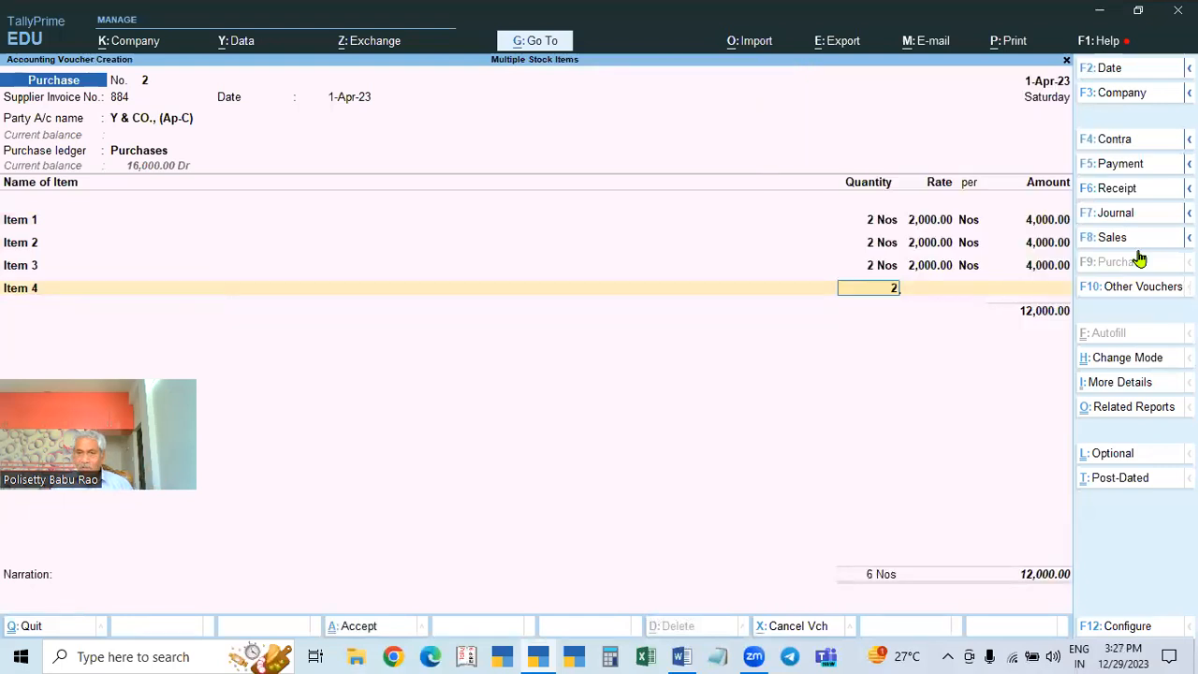
pyautogui.press('Return')
pyautogui.press('Return')
pyautogui.press('Return')
pyautogui.press('Return')
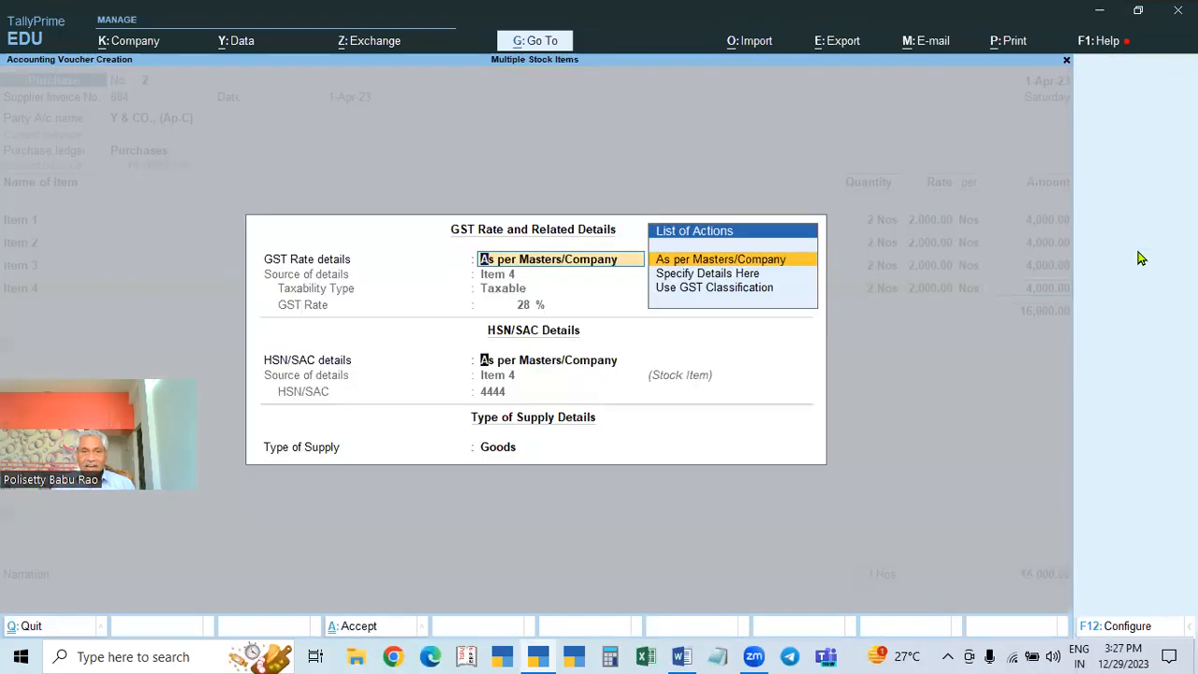
pyautogui.press('Return')
pyautogui.press('Return')
pyautogui.press('Return')
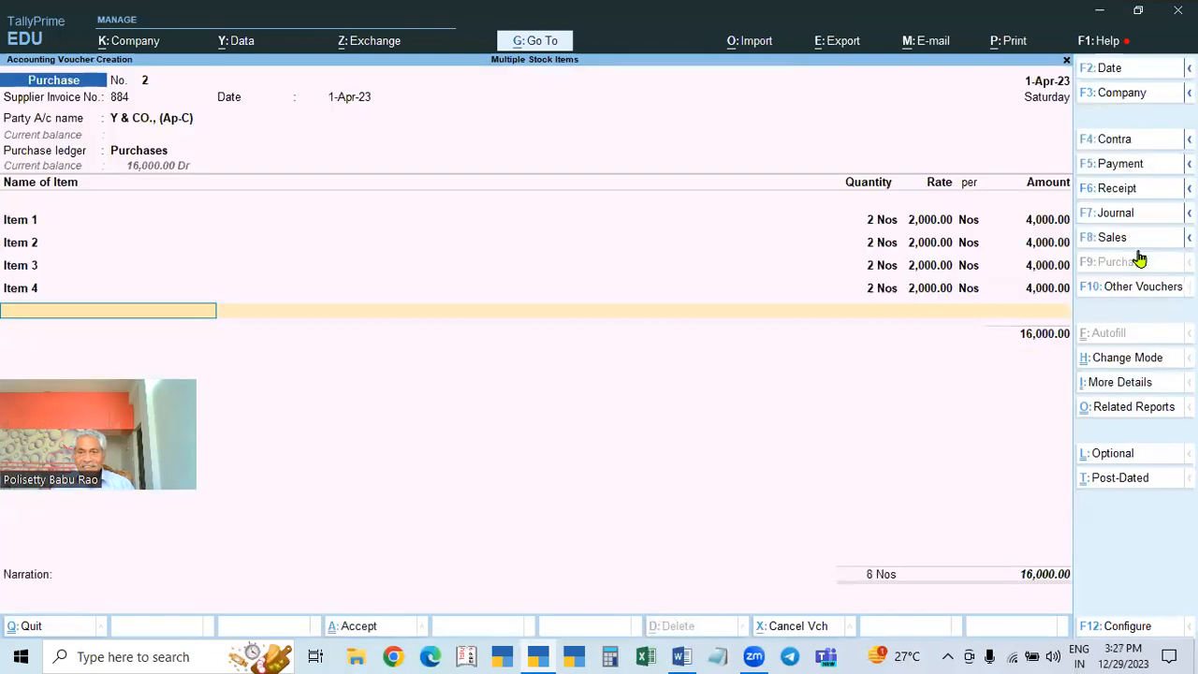
pyautogui.press('Return')
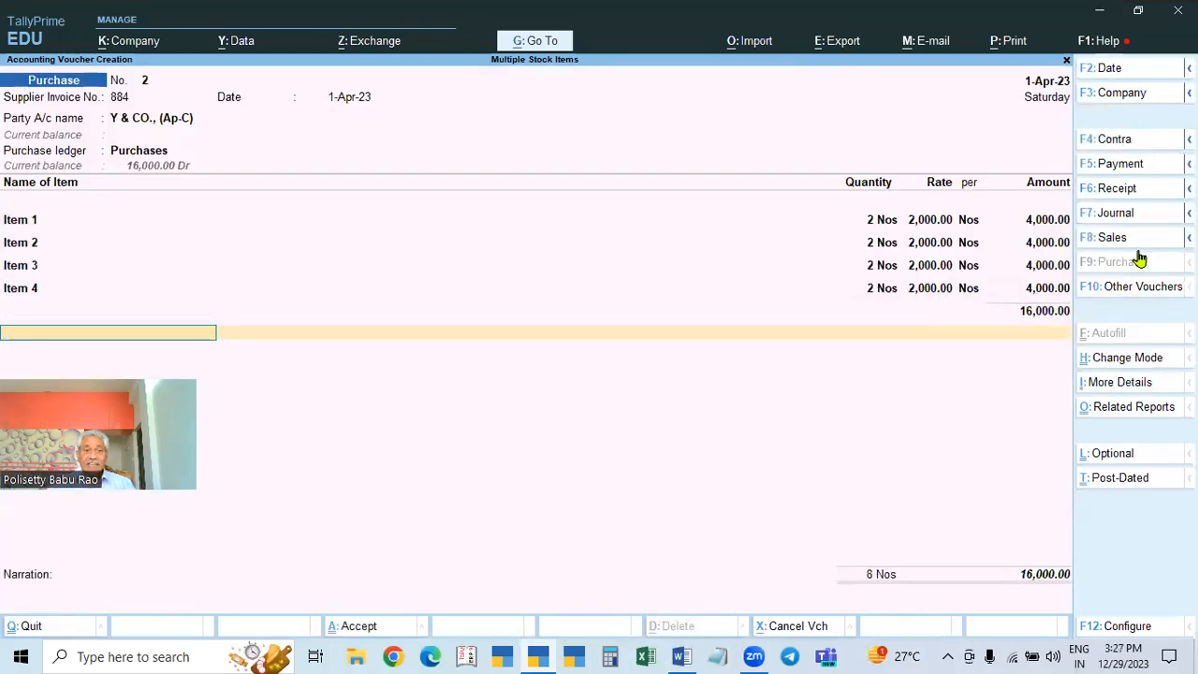
# Step: Alter the supplier ledger name to Y & CO., (AP-C) and save it
pyautogui.click(197, 124)
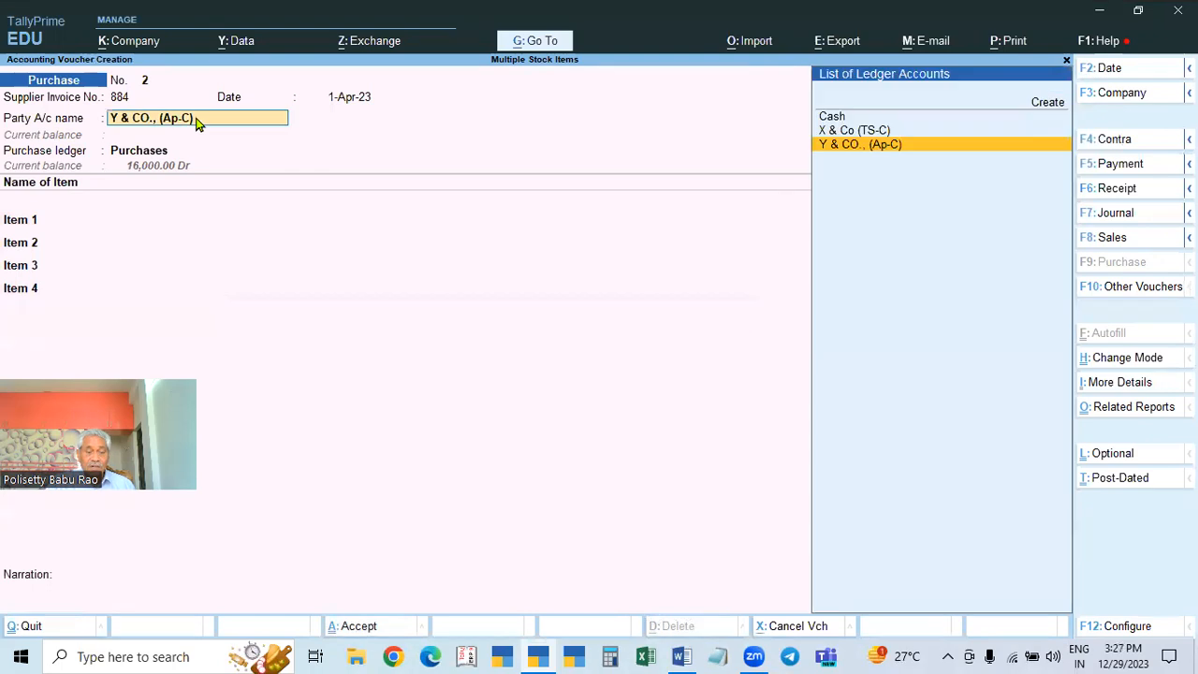
pyautogui.hotkey('ctrl', 'Return')
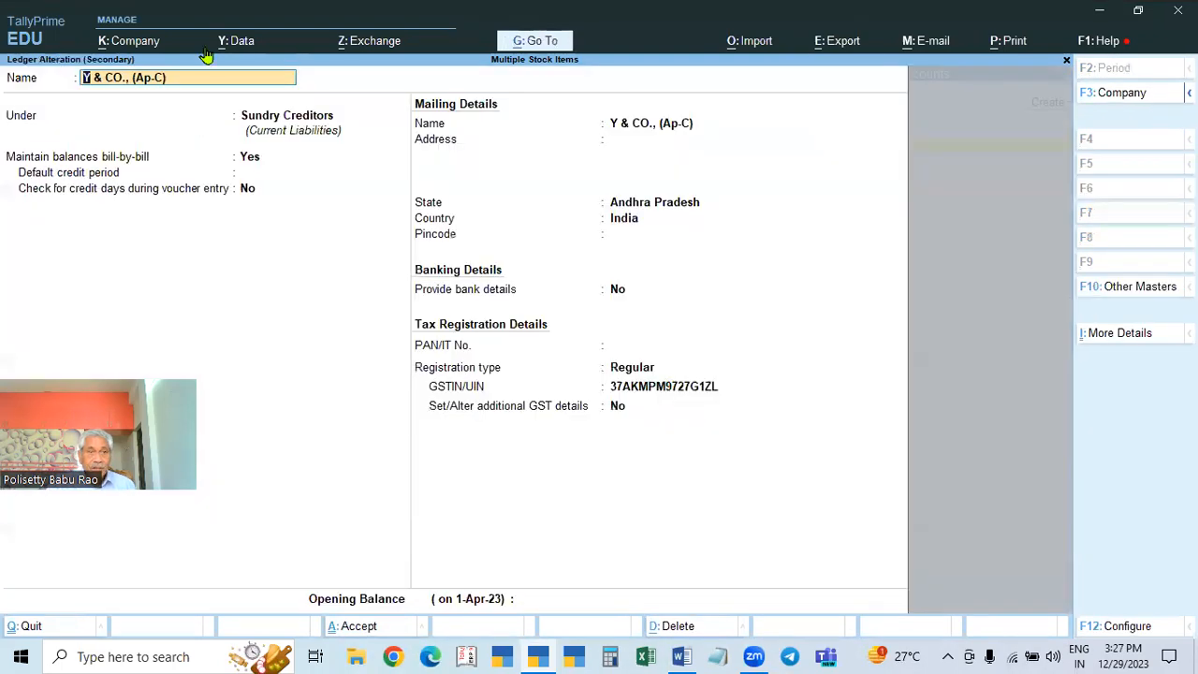
pyautogui.press('BackSpace')
pyautogui.press('BackSpace')
pyautogui.press('BackSpace')
pyautogui.press('BackSpace')
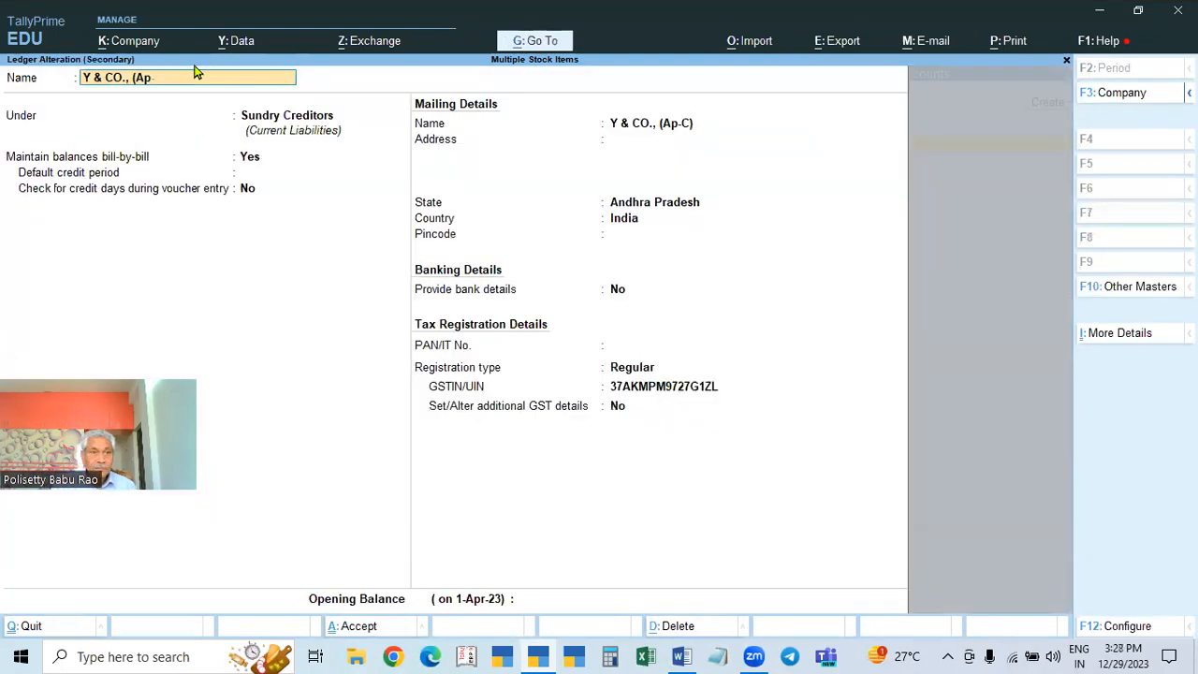
pyautogui.write('p-Vc')
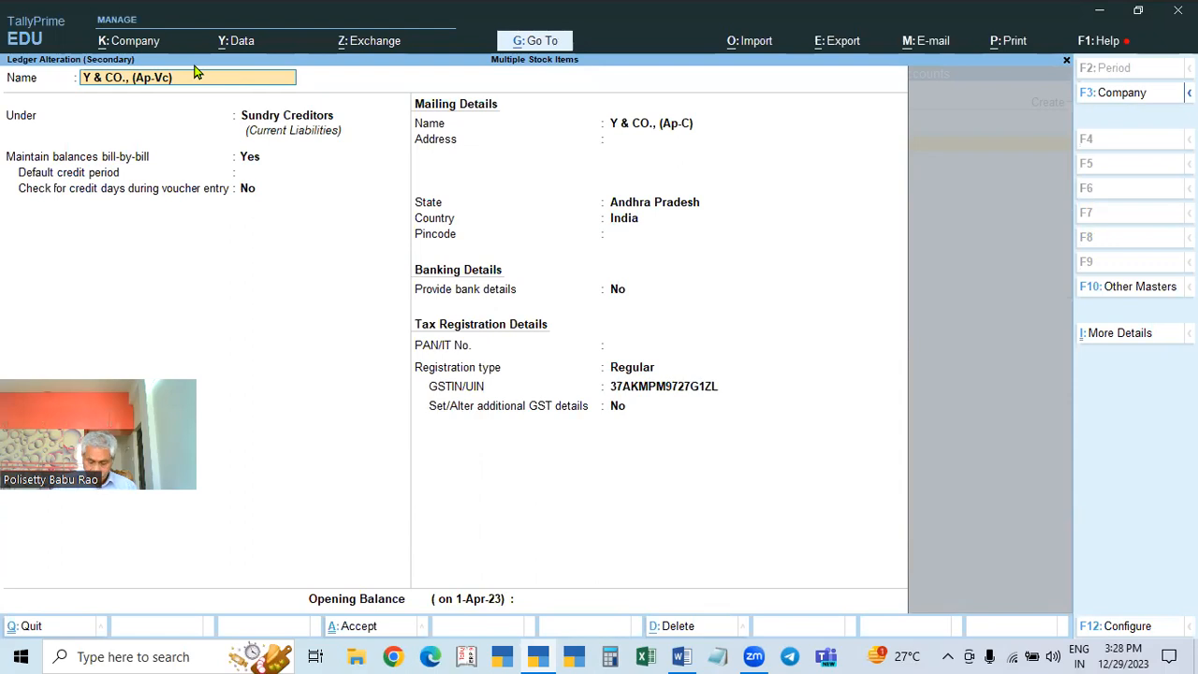
pyautogui.press('BackSpace')
pyautogui.press('BackSpace')
pyautogui.press('BackSpace')
pyautogui.write('P-C)')
pyautogui.press('Return')
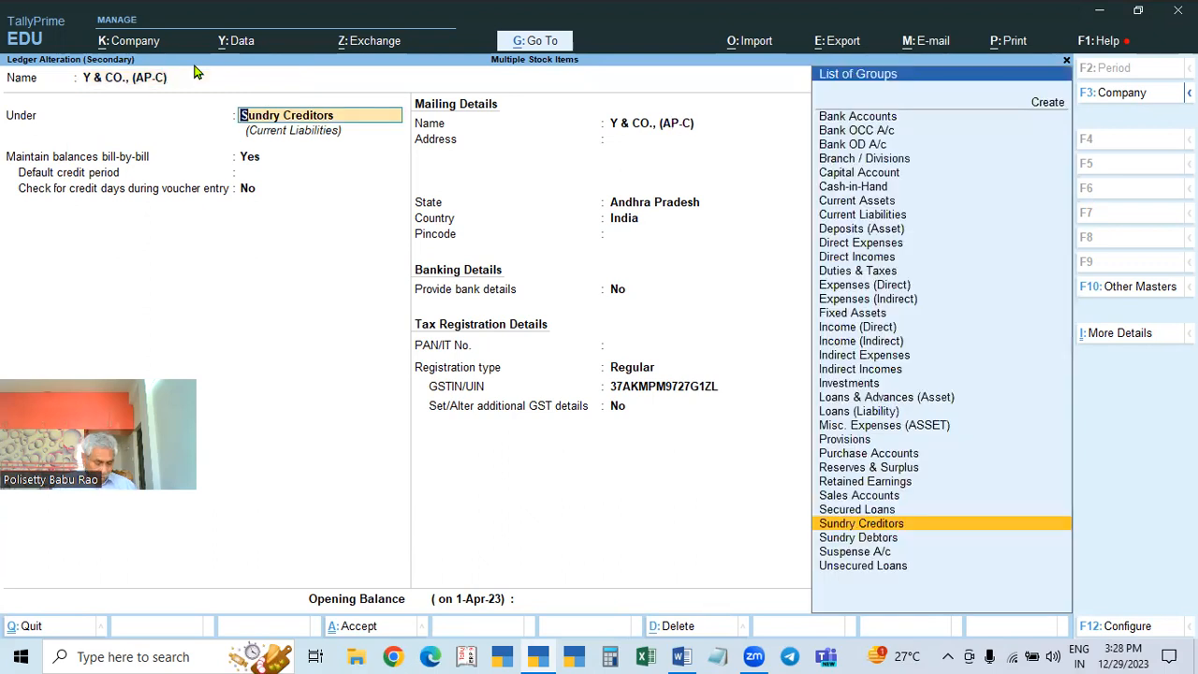
pyautogui.hotkey('ctrl', 'a')
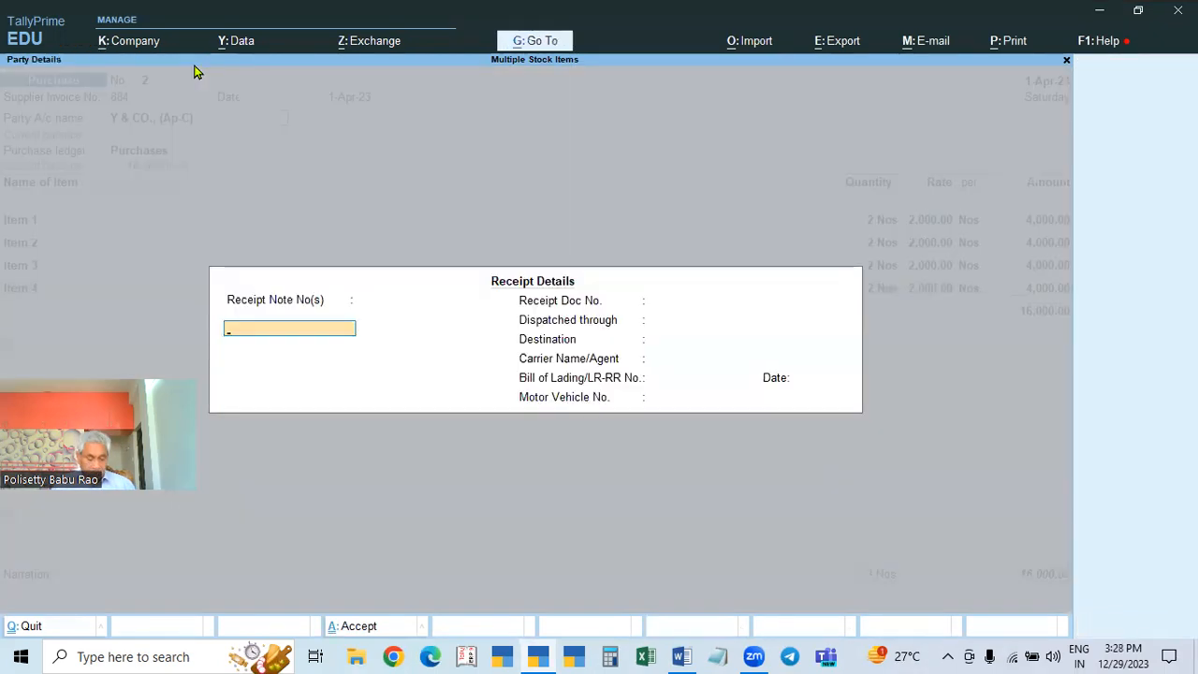
# Step: Accept the GST details of Items 1 and 4 and reach a new empty item row
pyautogui.hotkey('ctrl', 'a')
pyautogui.hotkey('ctrl', 'a')
pyautogui.press('Return')
pyautogui.press('Return')
pyautogui.press('Return')
pyautogui.press('Return')
pyautogui.press('Return')
pyautogui.press('Return')
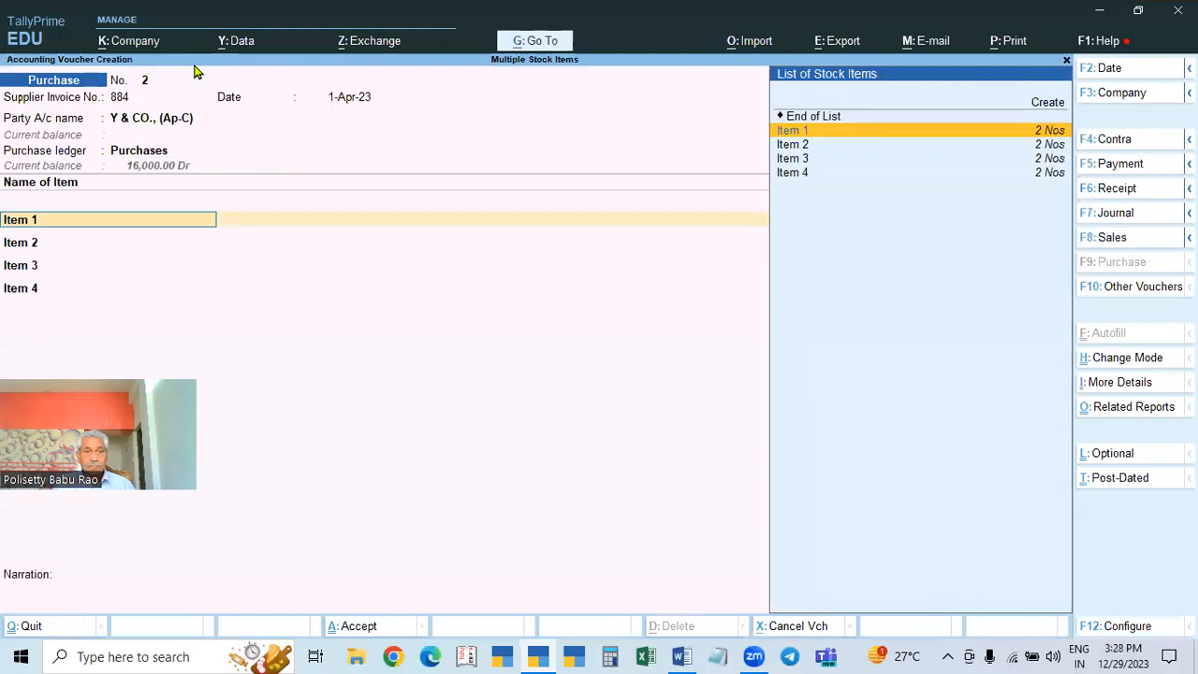
pyautogui.press('Return')
pyautogui.press('Return')
pyautogui.press('Return')
pyautogui.press('Return')
pyautogui.press('Return')
pyautogui.press('Return')
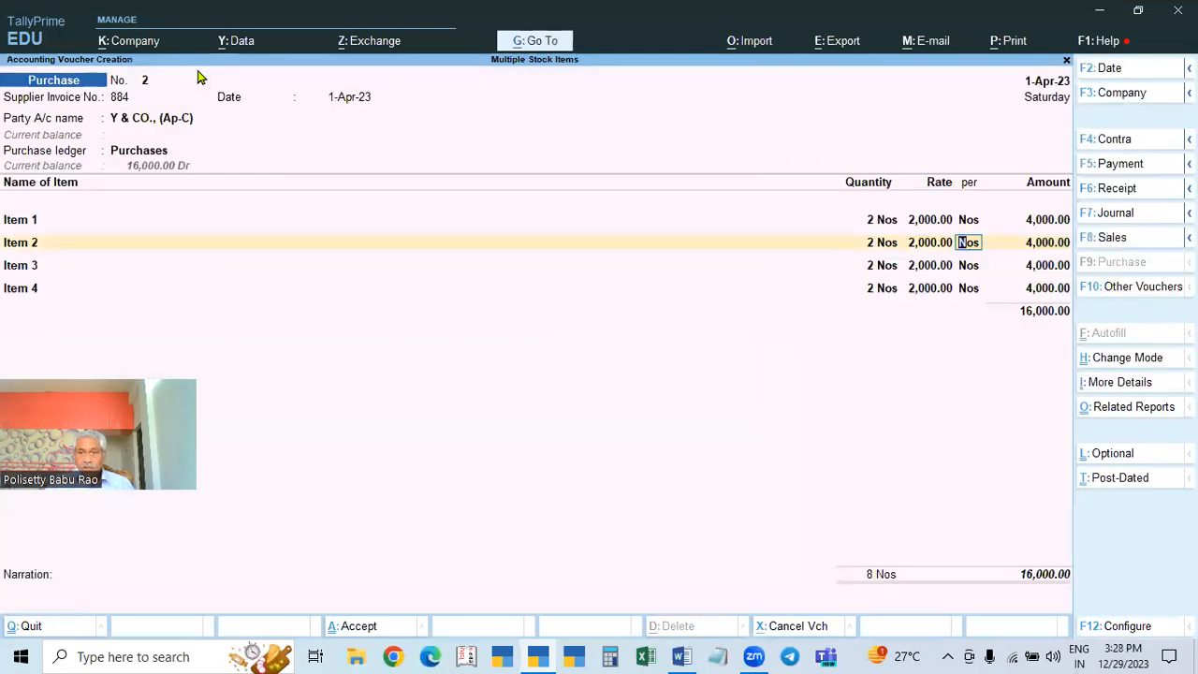
pyautogui.click(1050, 294)
pyautogui.press('Return')
pyautogui.press('Return')
pyautogui.press('Return')
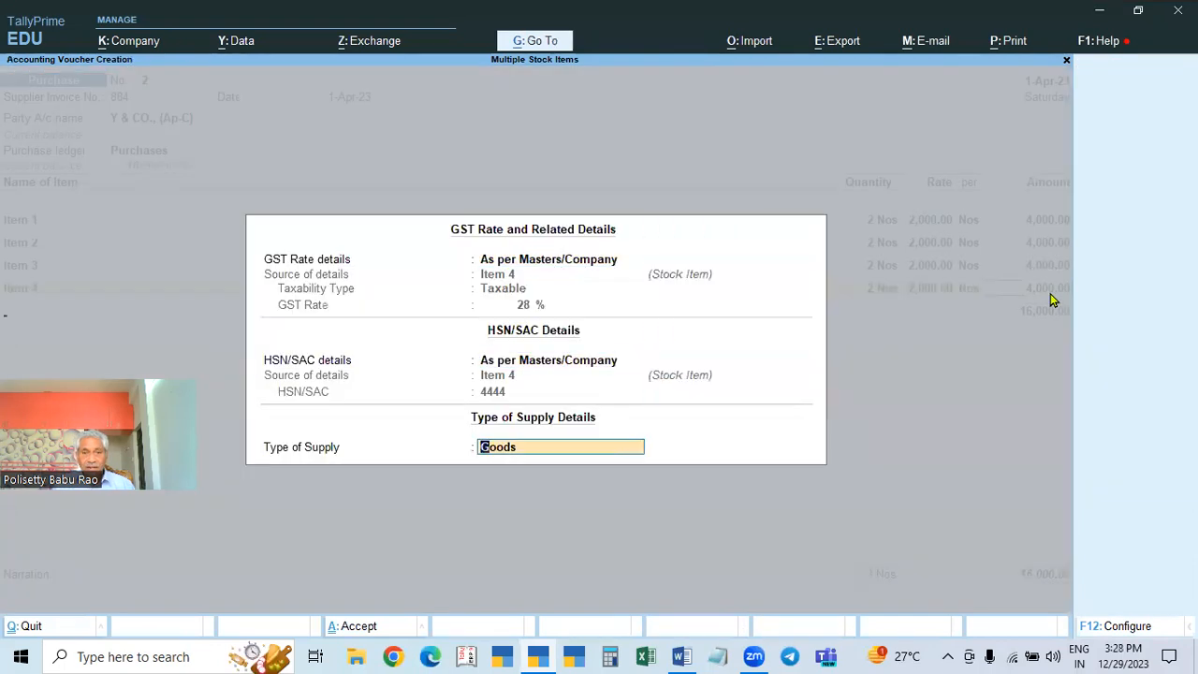
pyautogui.press('Return')
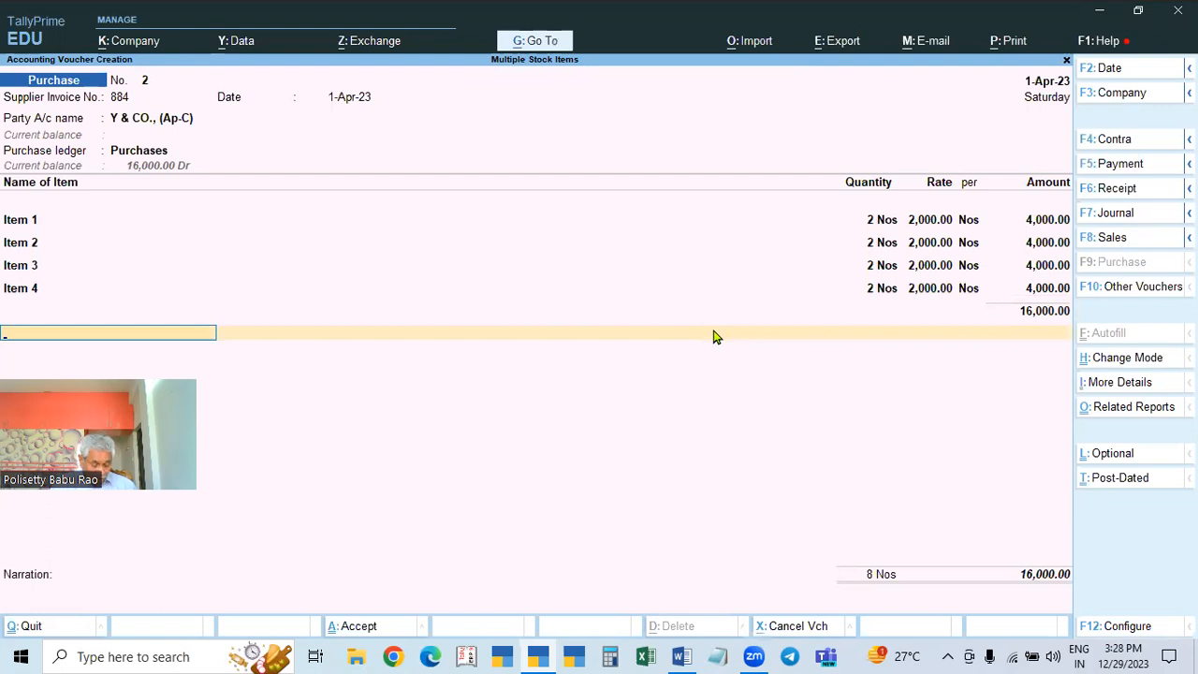
# Step: Create an IGST ledger under Duties & Taxes with duty type GST and tax type IGST
pyautogui.press('alt')
pyautogui.hotkey('alt', 'c')
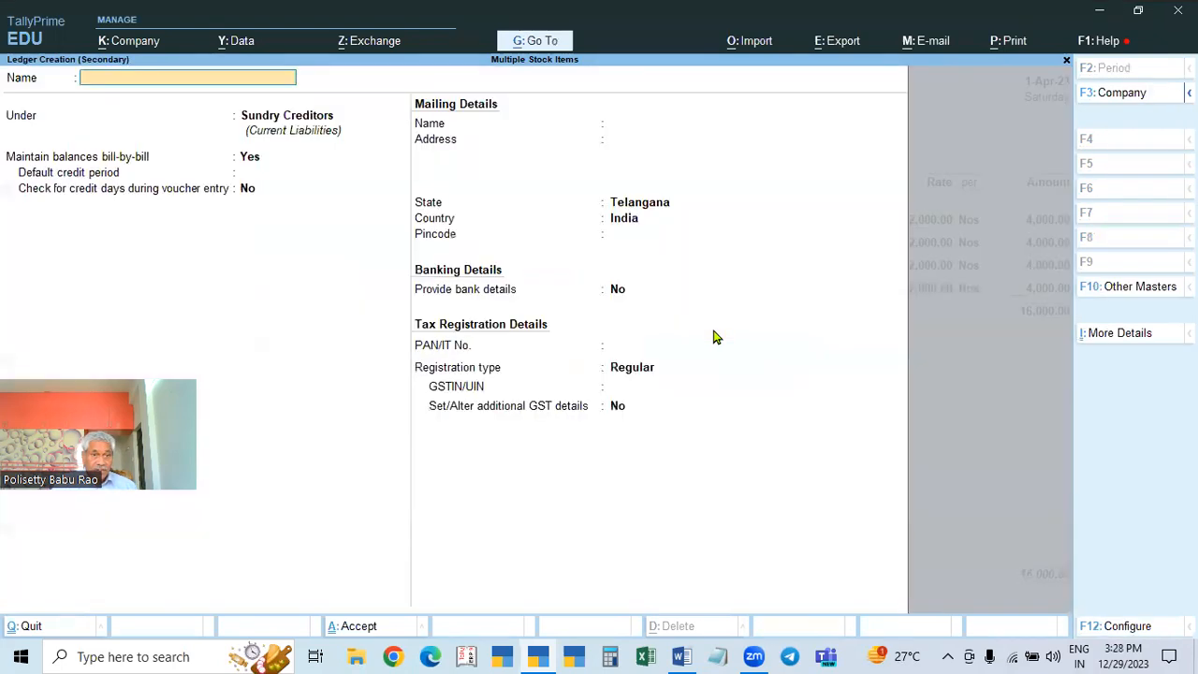
pyautogui.write('IGST')
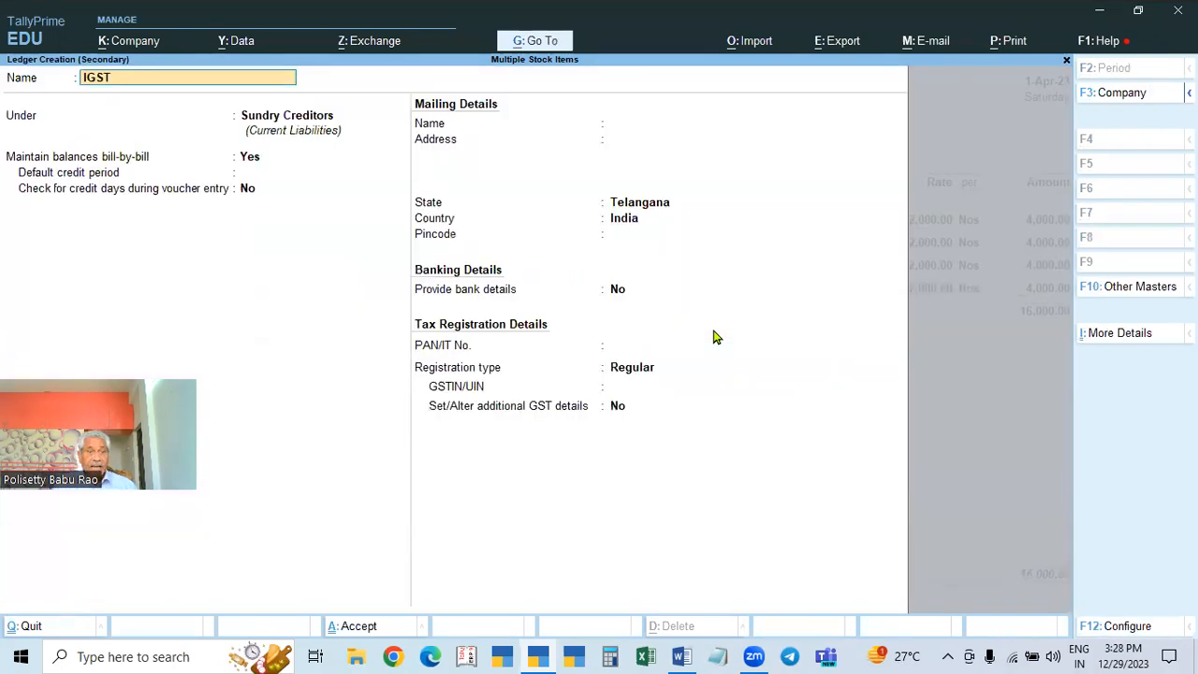
pyautogui.press('Return')
pyautogui.write('Dut')
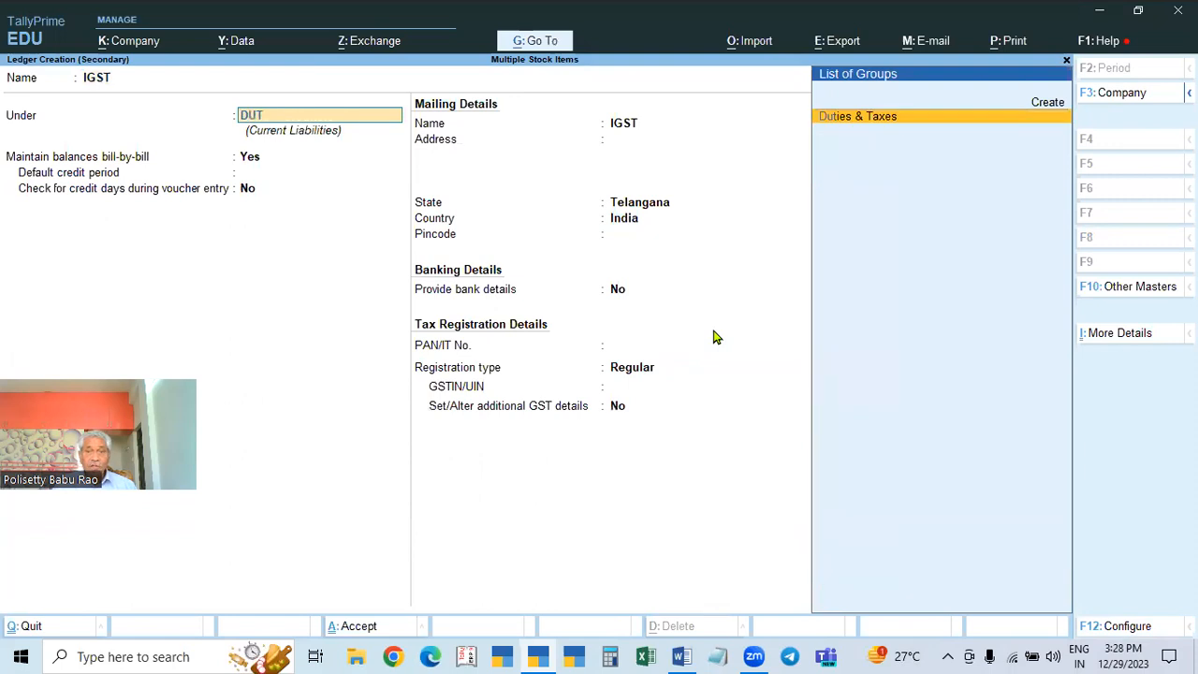
pyautogui.press('Return')
pyautogui.press('Up')
pyautogui.press('Return')
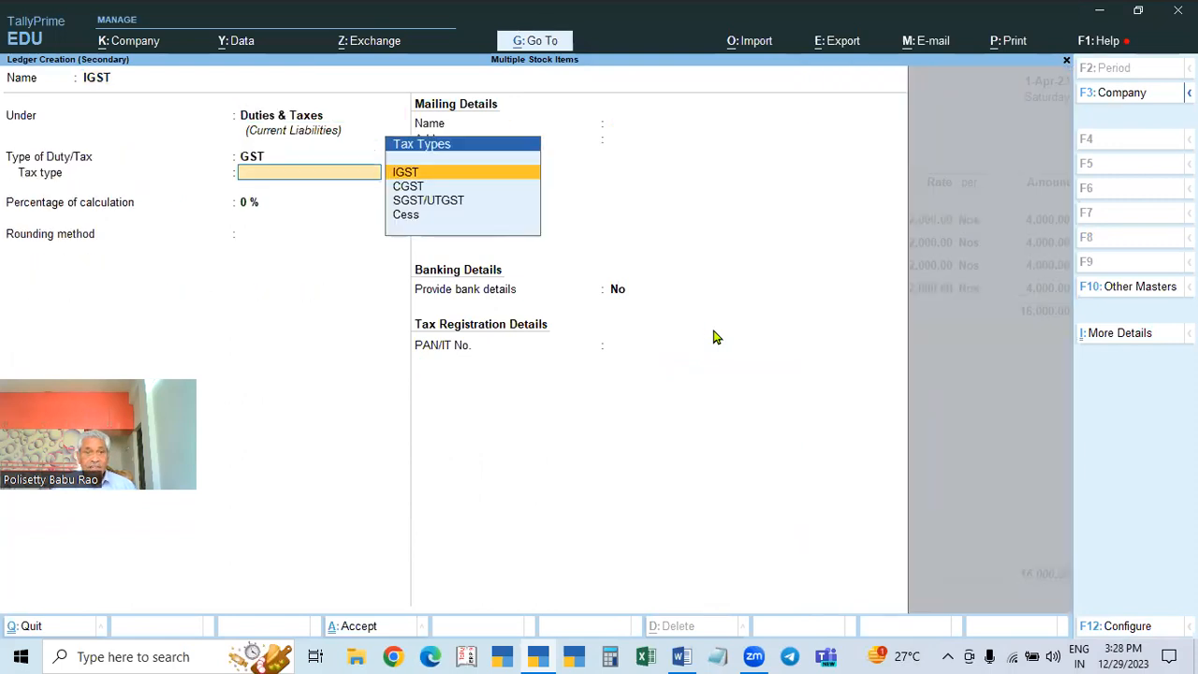
pyautogui.press('Return')
pyautogui.hotkey('ctrl', 'a')
# Step: Accept the IGST amount of 2,520.00 and save purchase voucher No. 2
pyautogui.press('Return')
pyautogui.press('Return')
pyautogui.press('Return')
pyautogui.press('Return')
pyautogui.press('Return')
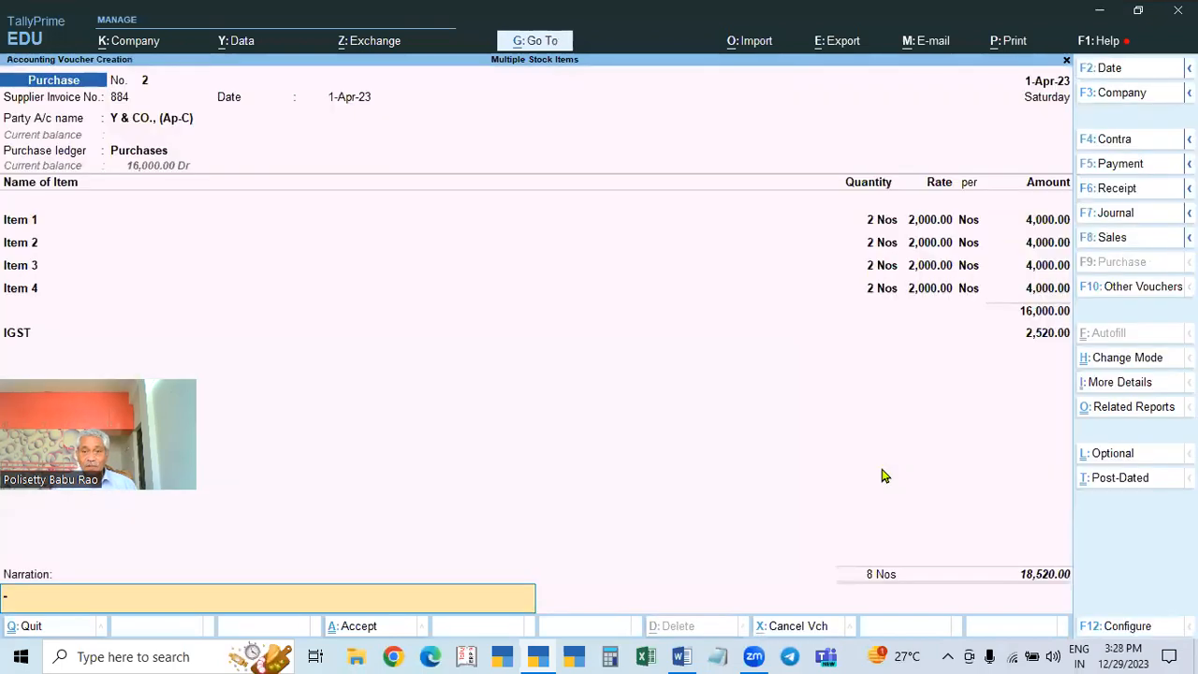
pyautogui.press('Return')
pyautogui.press('Return')
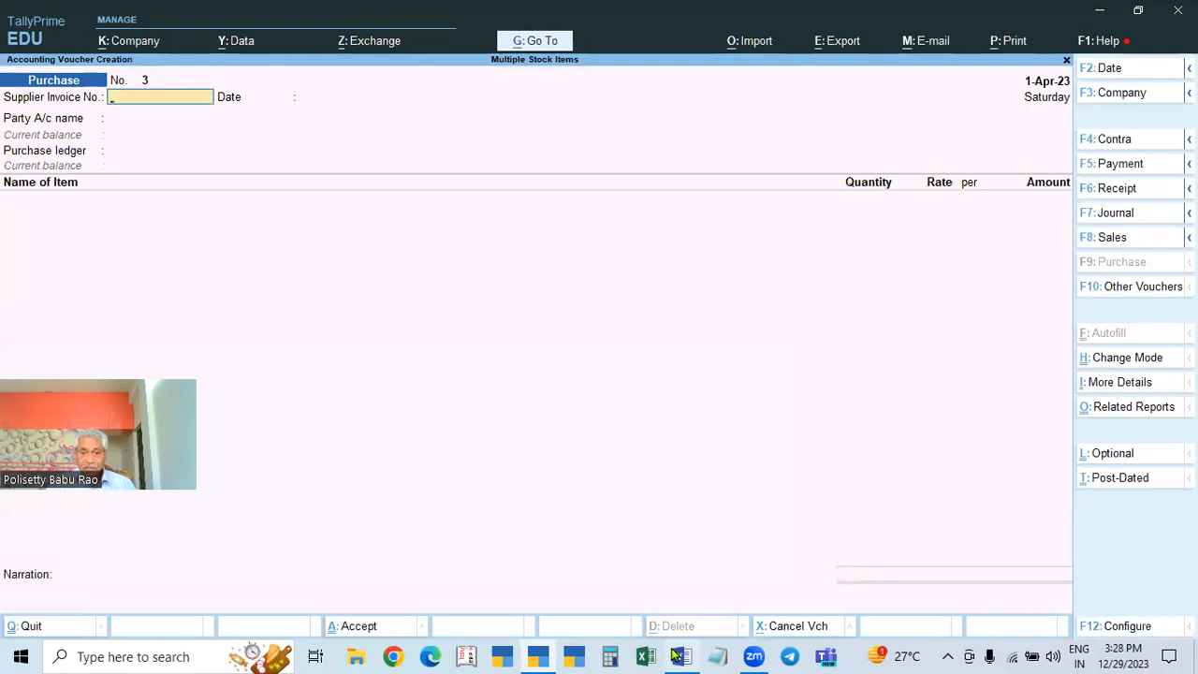
pyautogui.press('Escape')
pyautogui.press('Return')
pyautogui.press('Escape')
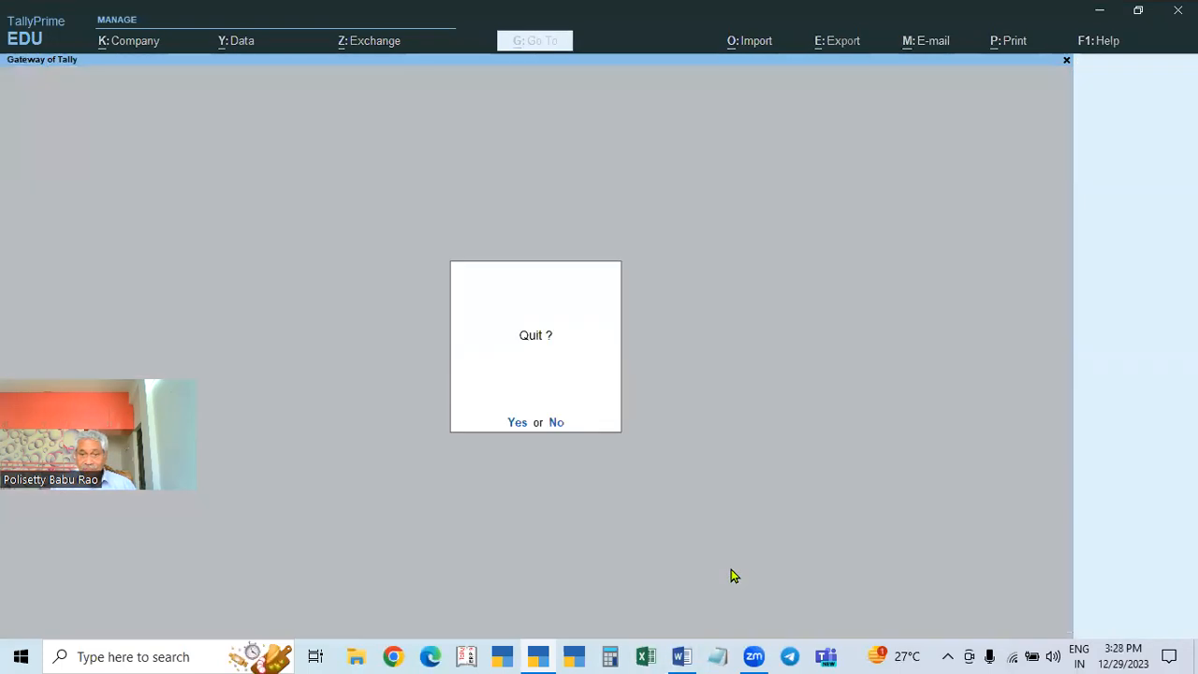
pyautogui.press('Escape')
pyautogui.press('Down')
pyautogui.press('Down')
pyautogui.press('Down')
pyautogui.press('Down')
pyautogui.press('Down')
pyautogui.press('Down')
pyautogui.press('Return')
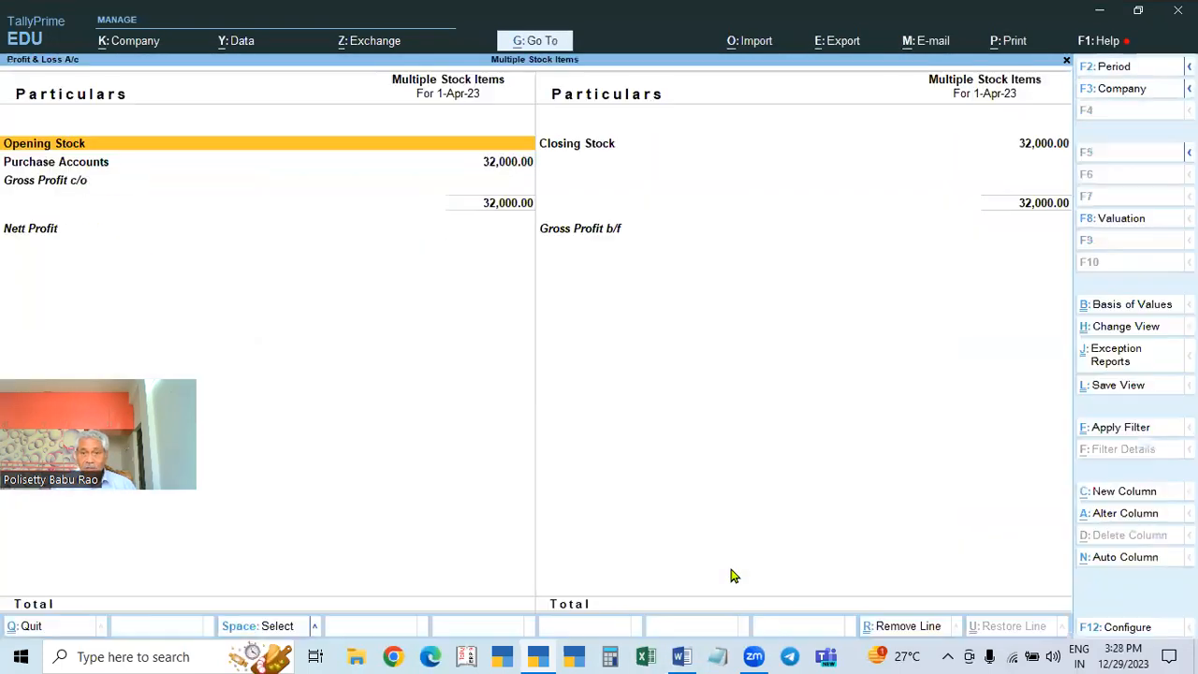
pyautogui.hotkey('alt', 'F5')
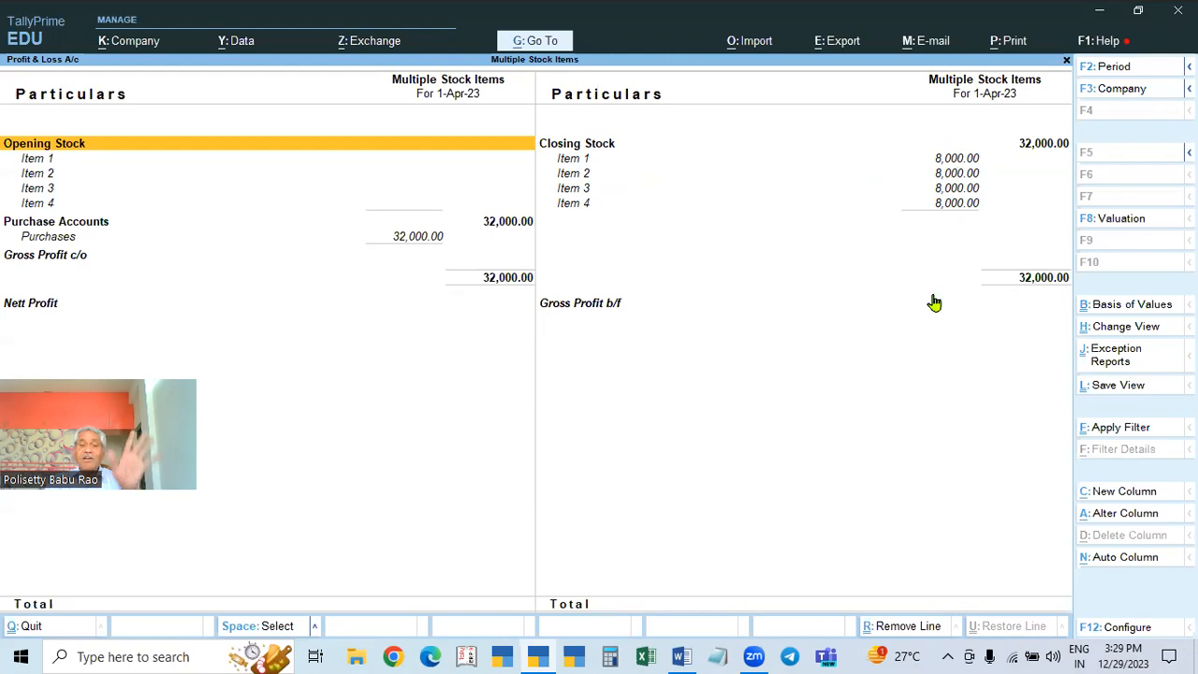
pyautogui.press('Escape')
pyautogui.press('Escape')
pyautogui.press('Escape')
pyautogui.press('Down')
pyautogui.press('Down')
pyautogui.press('Down')
pyautogui.press('Return')
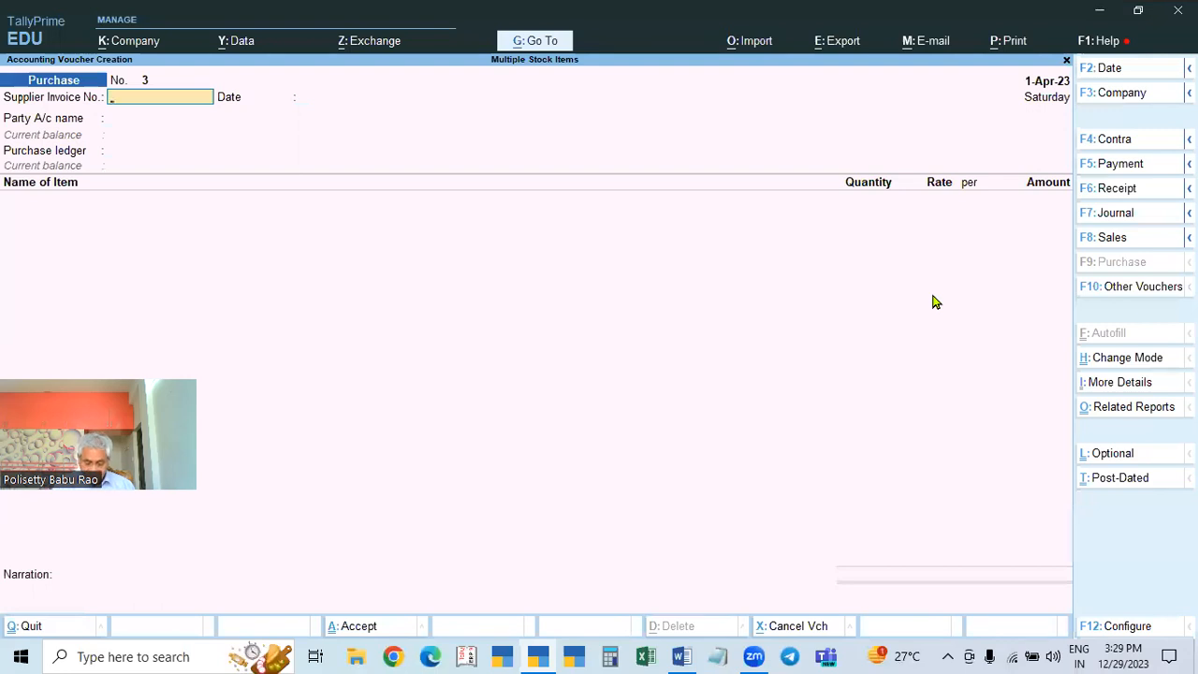
# Step: Start a sales voucher and create party ledger RANGA (D-Ts) under Sundry Debtors
pyautogui.press('F8')
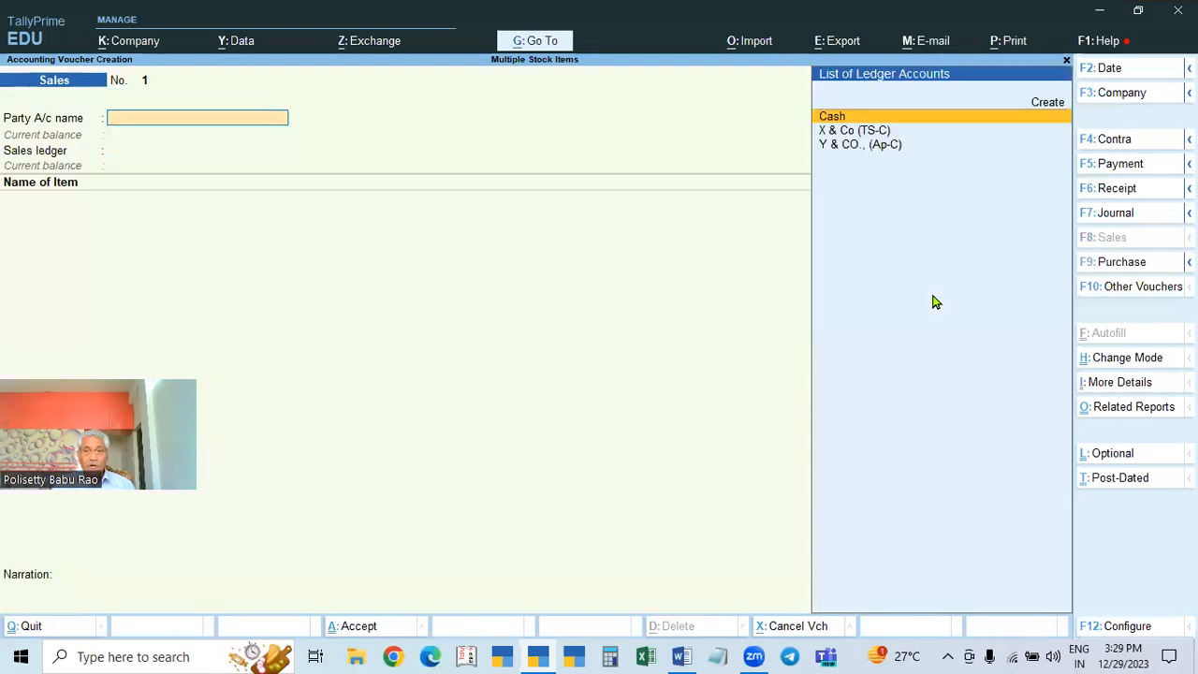
pyautogui.hotkey('alt', 'c')
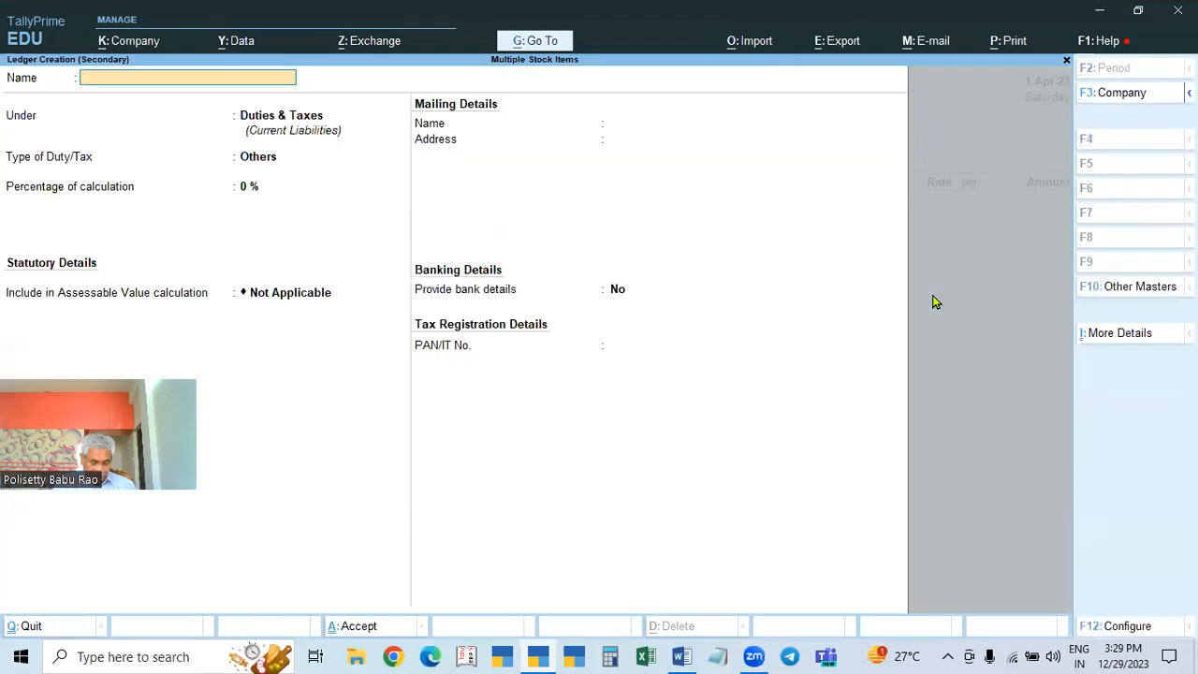
pyautogui.write('RANGA')
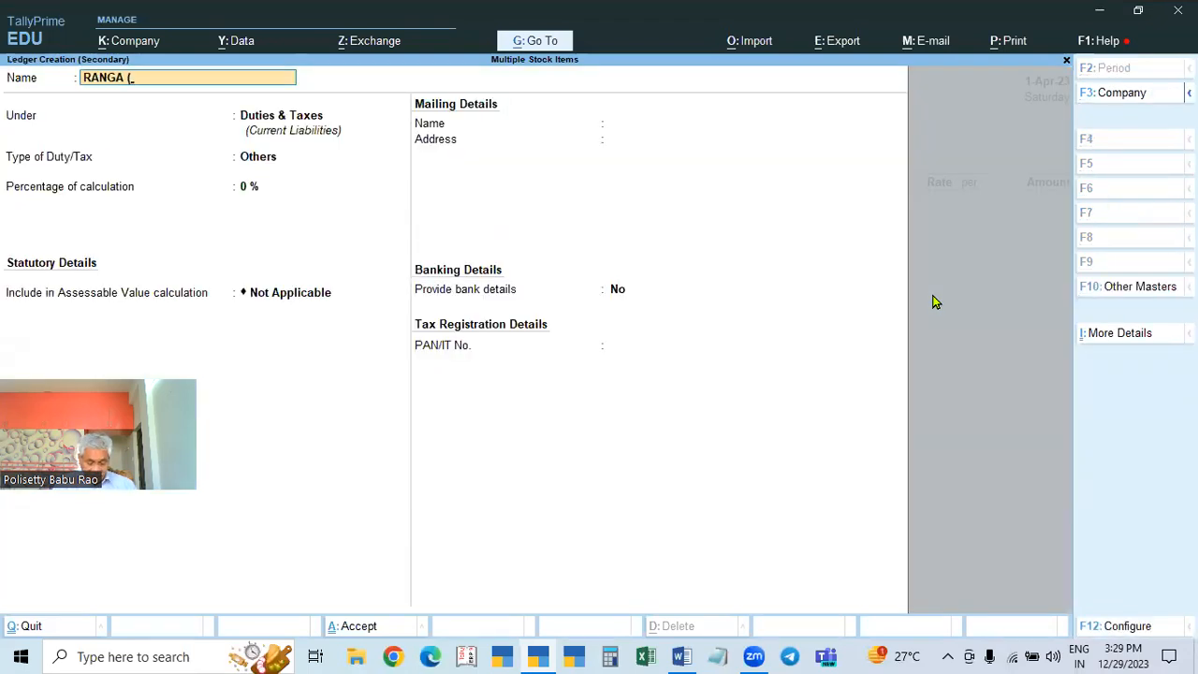
pyautogui.write('(D-Ts')
pyautogui.press('BackSpace')
pyautogui.press('BackSpace')
pyautogui.write('t')
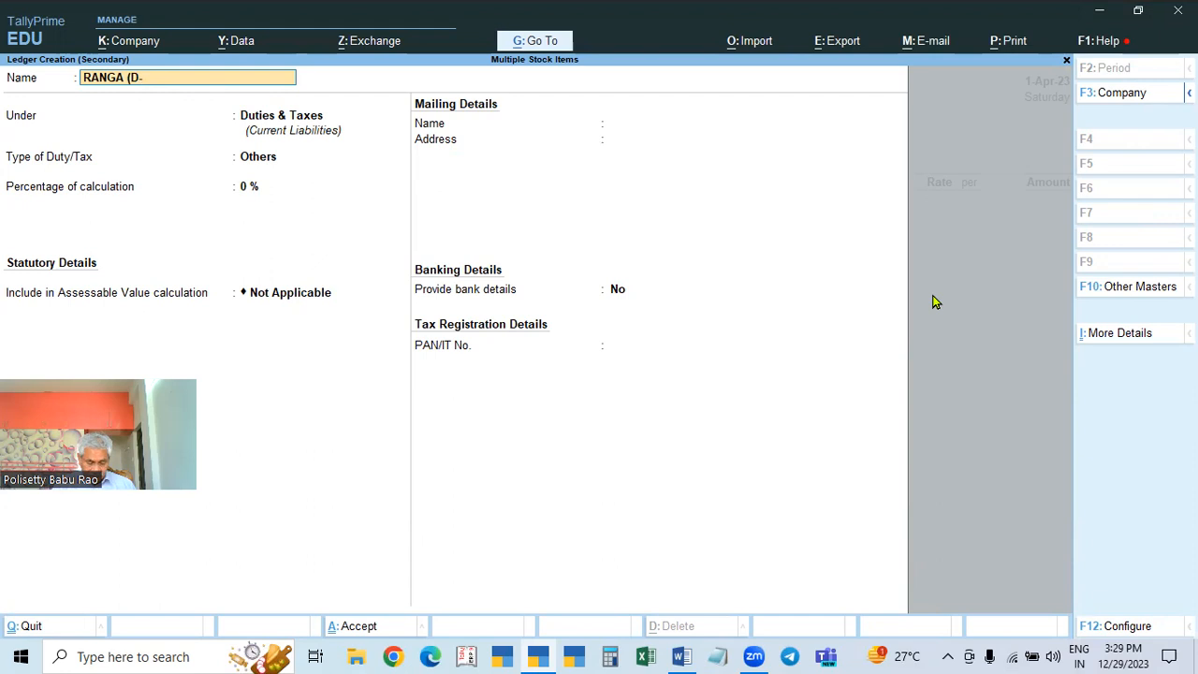
pyautogui.press('Return')
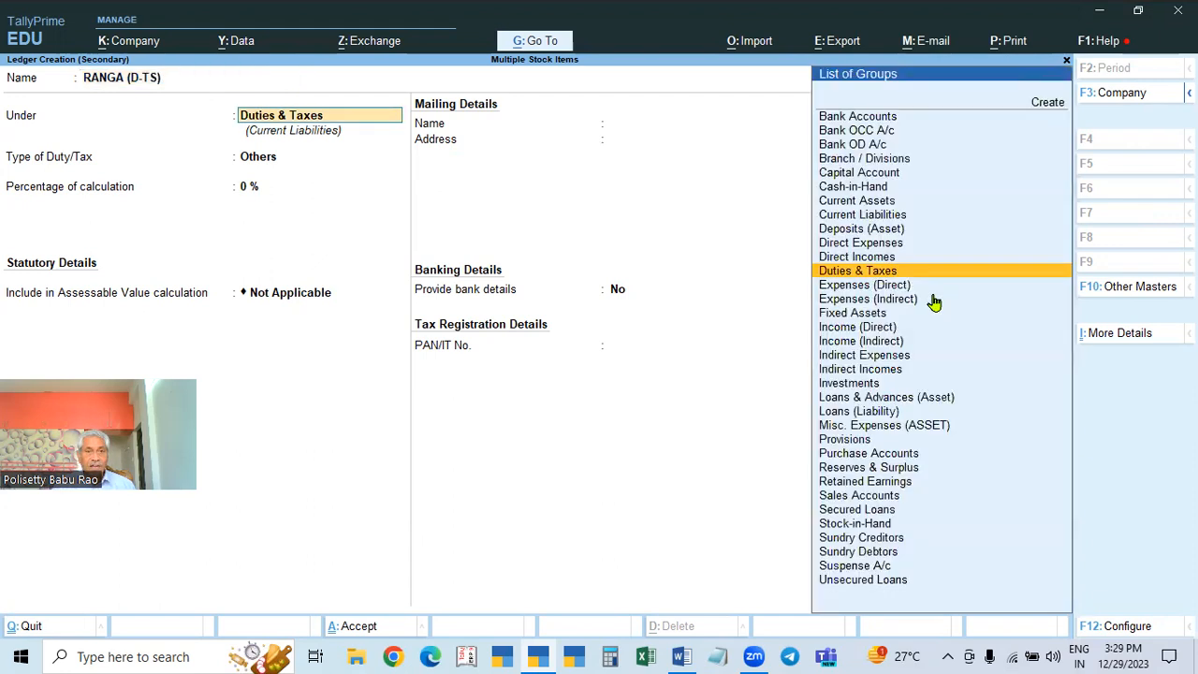
pyautogui.write('SUN')
pyautogui.press('Down')
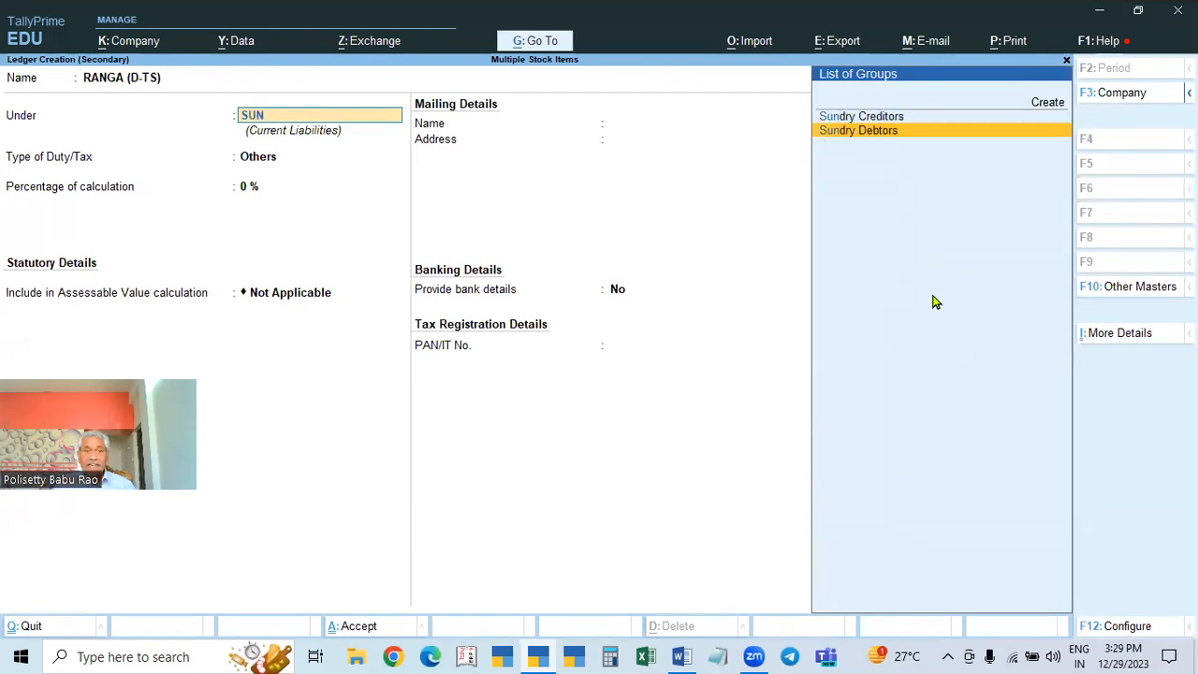
pyautogui.press('Return')
pyautogui.press('Return')
pyautogui.press('Return')
pyautogui.press('Return')
pyautogui.press('Return')
pyautogui.press('Return')
pyautogui.press('Return')
pyautogui.press('Return')
pyautogui.press('Return')
pyautogui.press('Return')
pyautogui.press('Return')
# Step: Open the GSTIN notes file in Notepad and copy a Telangana GSTIN
pyautogui.click(718, 657)
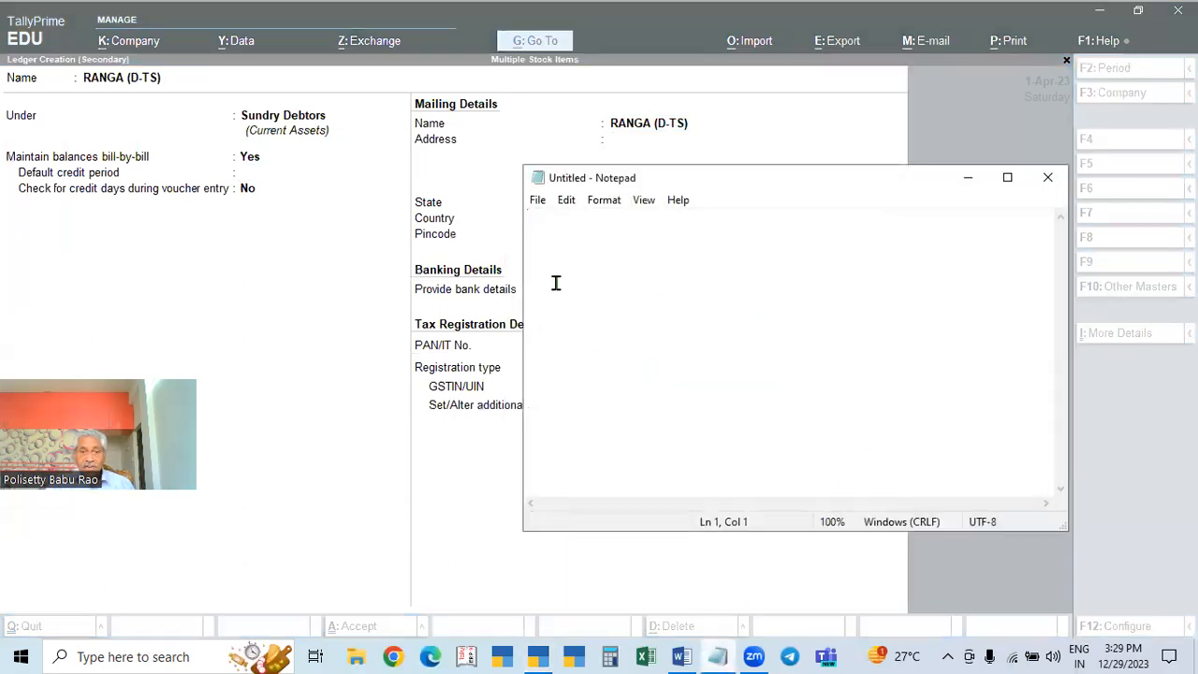
pyautogui.click(538, 200)
pyautogui.click(567, 260)
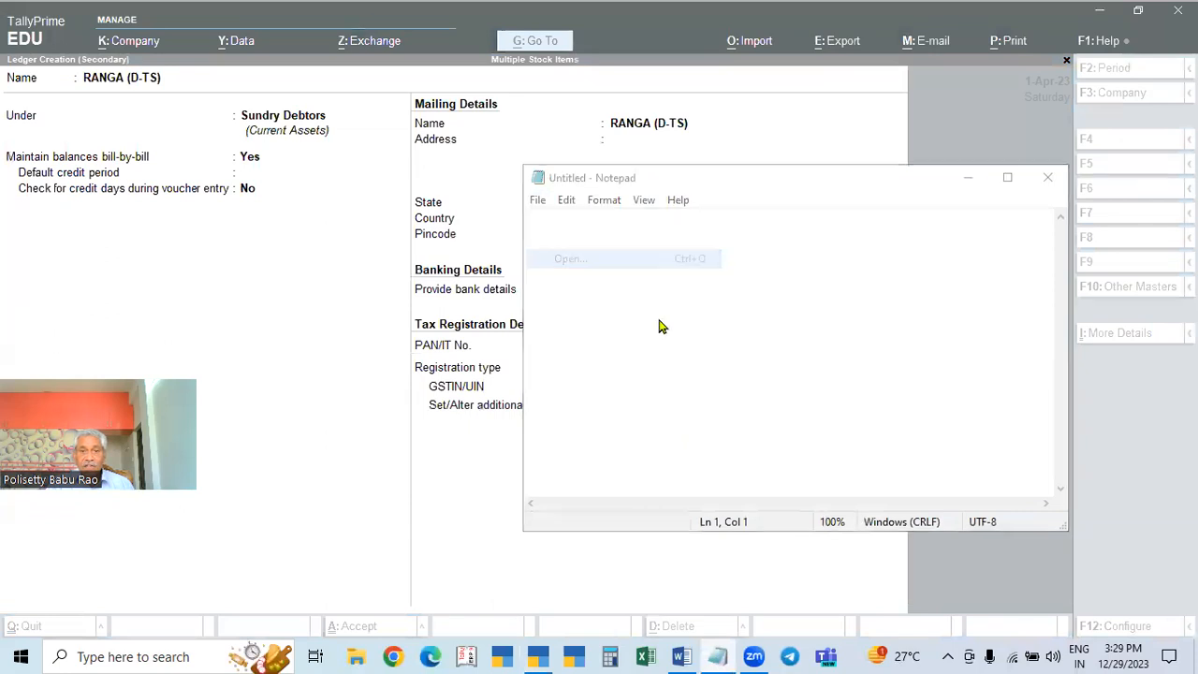
pyautogui.click(717, 347)
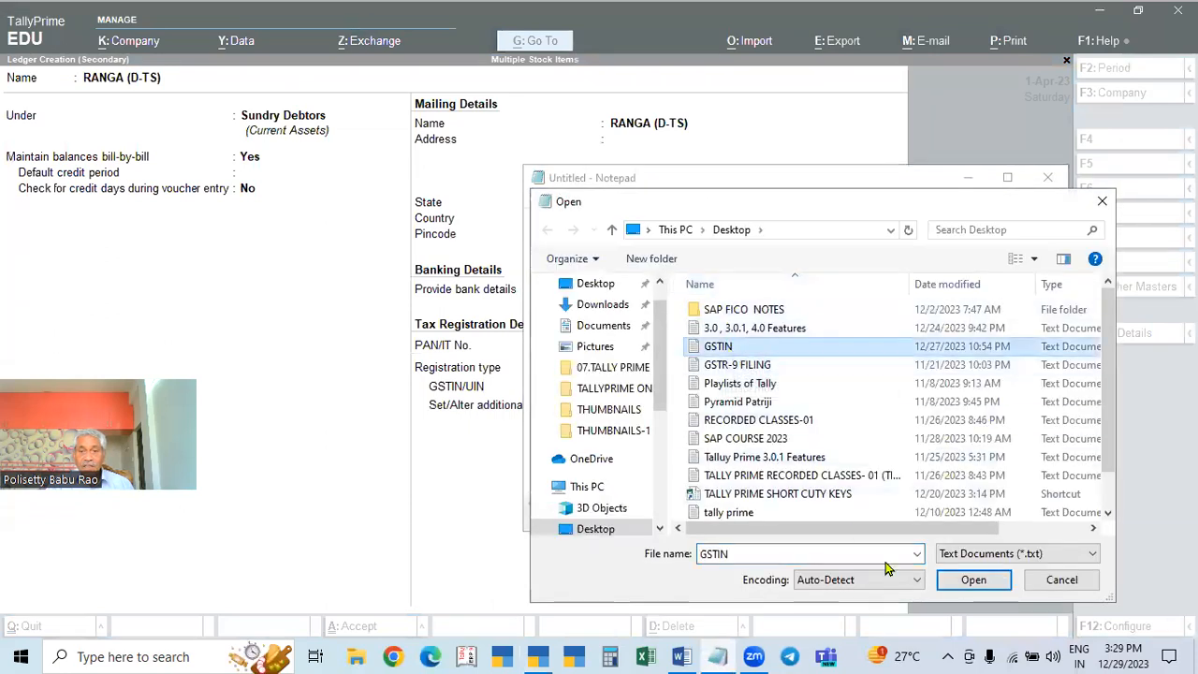
pyautogui.click(974, 580)
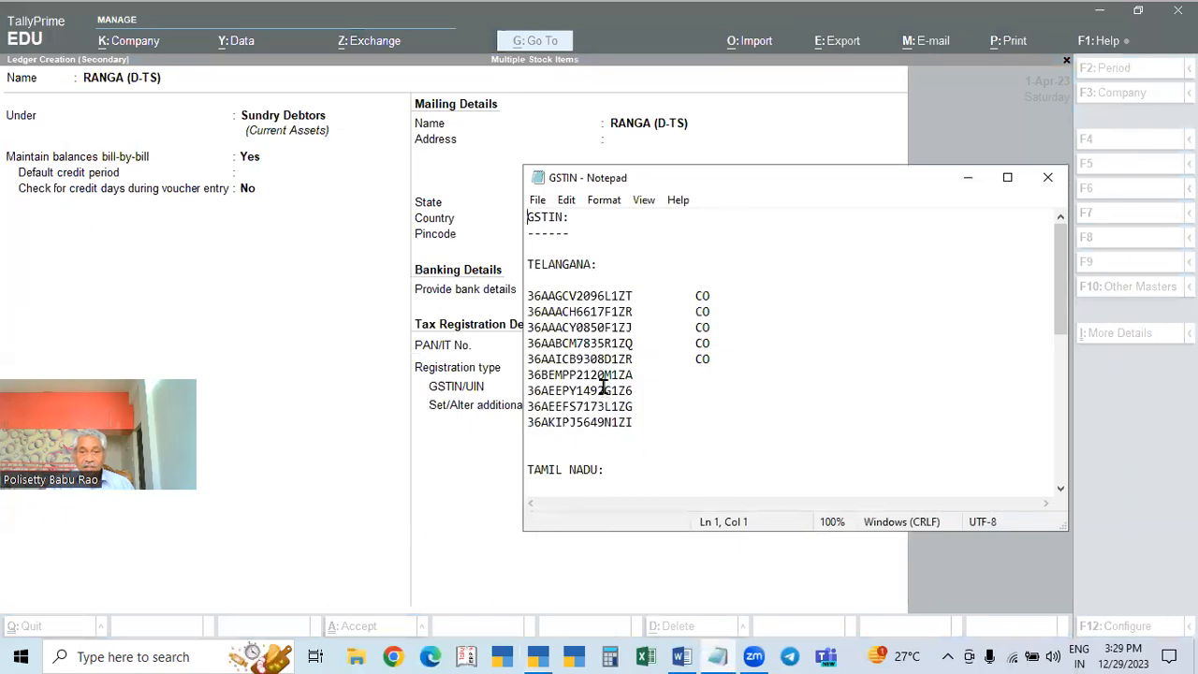
pyautogui.doubleClick(596, 375)
pyautogui.hotkey('ctrl', 'c')
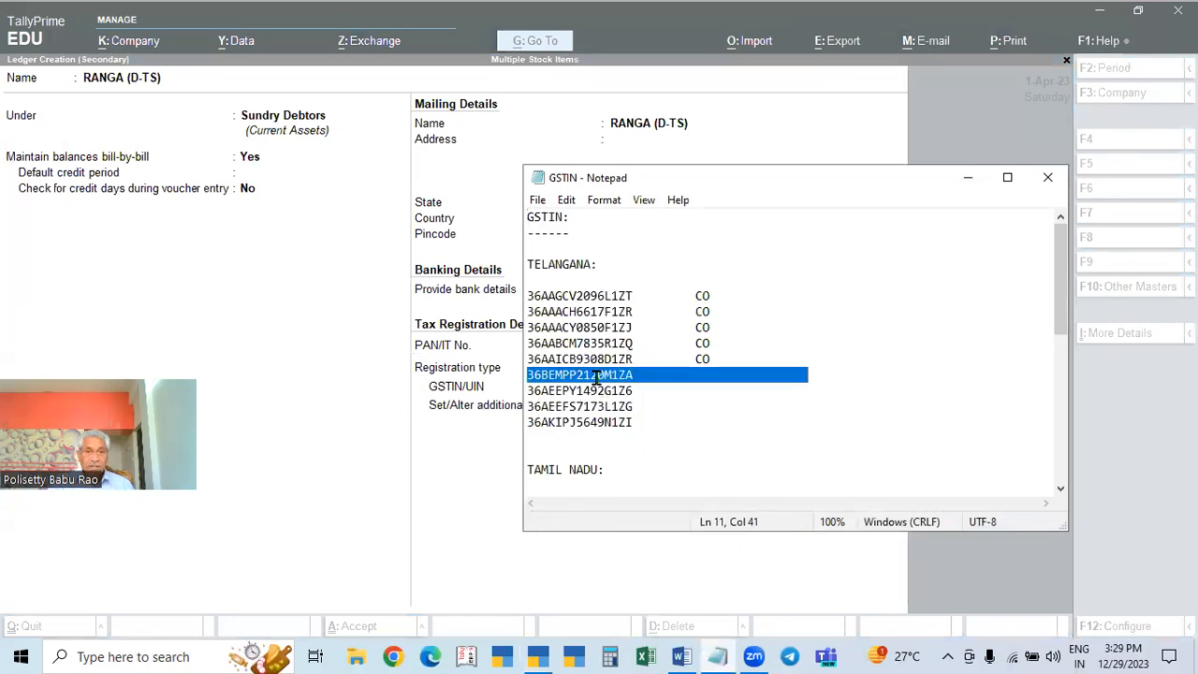
# Step: Paste the GSTIN into the ledger's GSTIN/UIN, save RANGA (D-TS), and skip dispatch details
pyautogui.click(434, 567)
pyautogui.hotkey('ctrl', 'v')
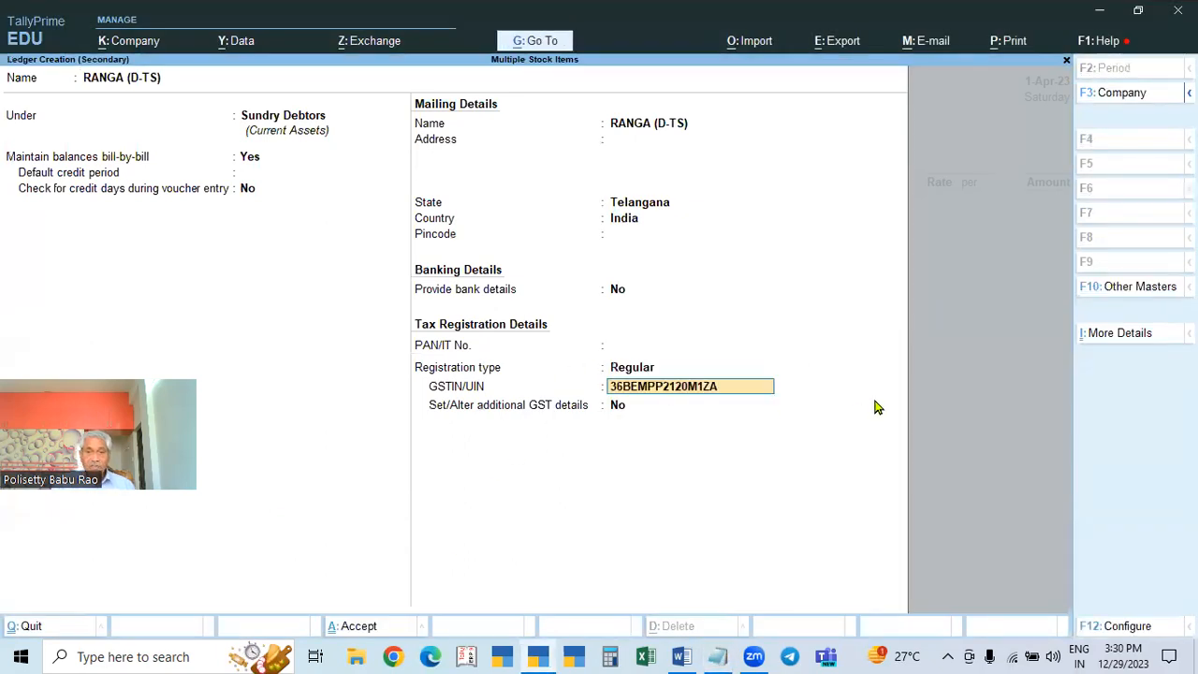
pyautogui.press('Return')
pyautogui.press('Return')
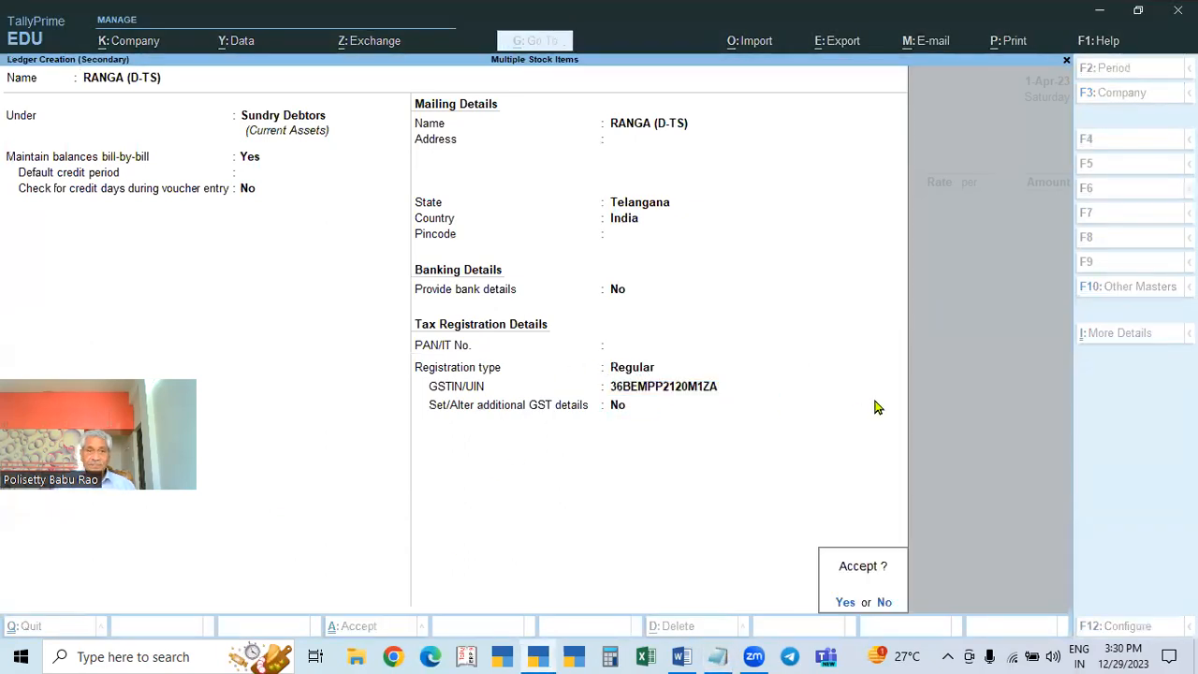
pyautogui.press('Return')
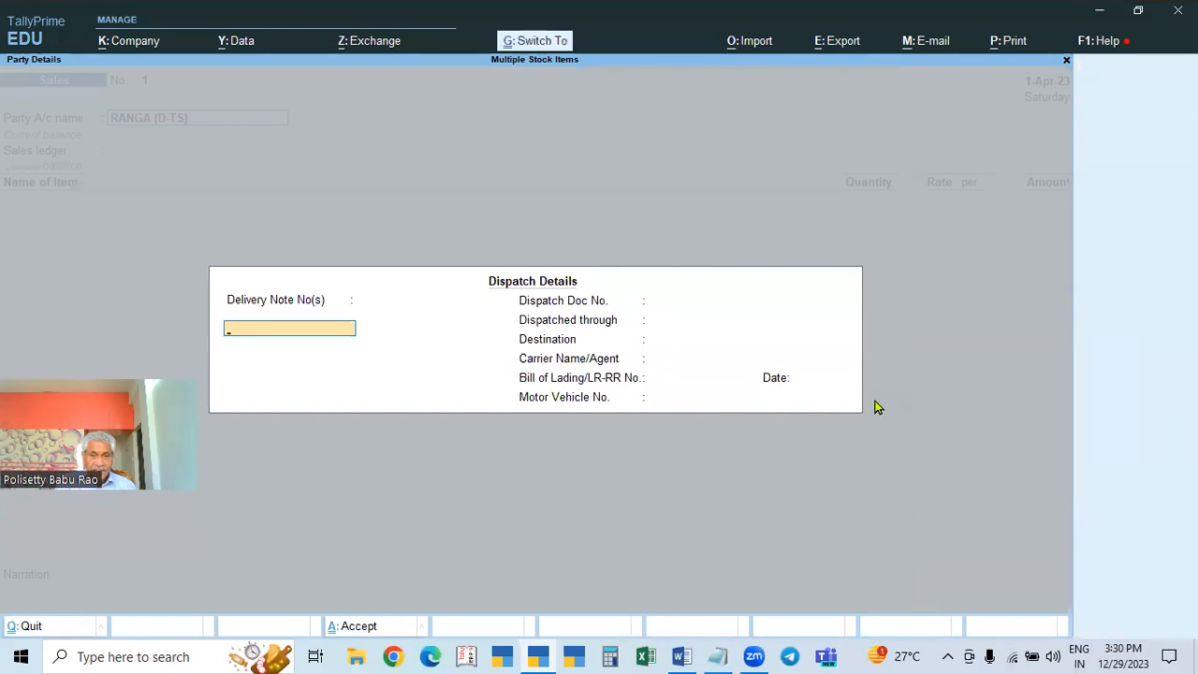
pyautogui.hotkey('ctrl', 'a')
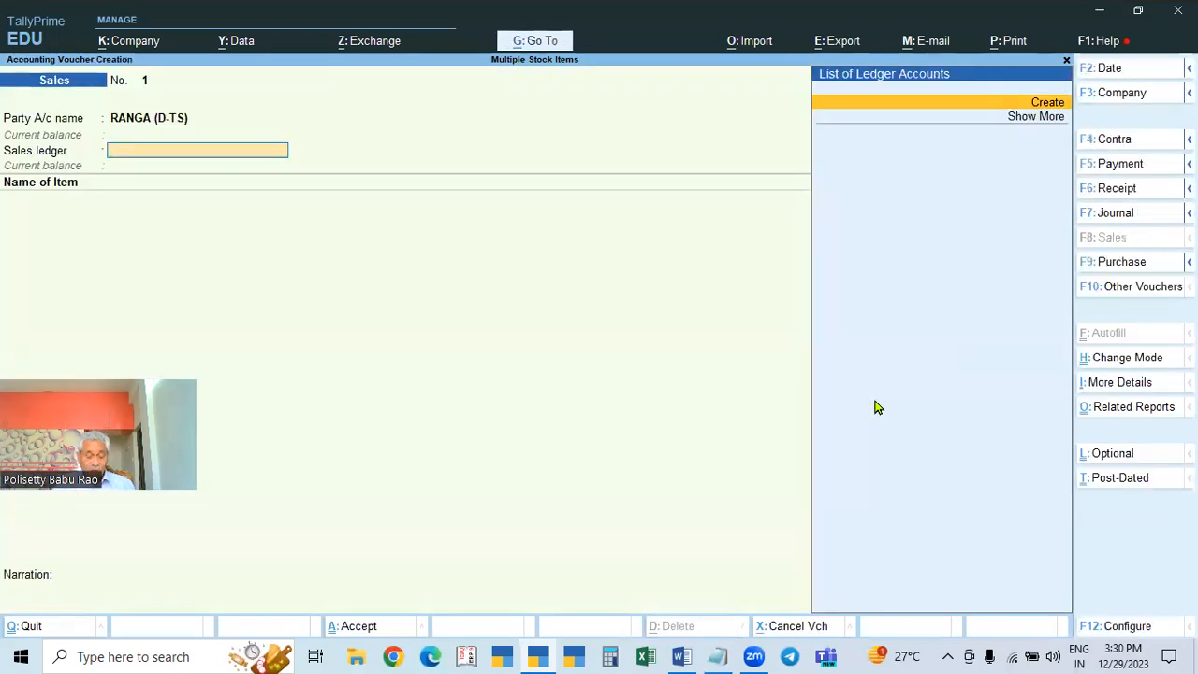
# Step: Create a new ledger named SALES under Sales Accounts
pyautogui.press('Return')
pyautogui.write('SSA')
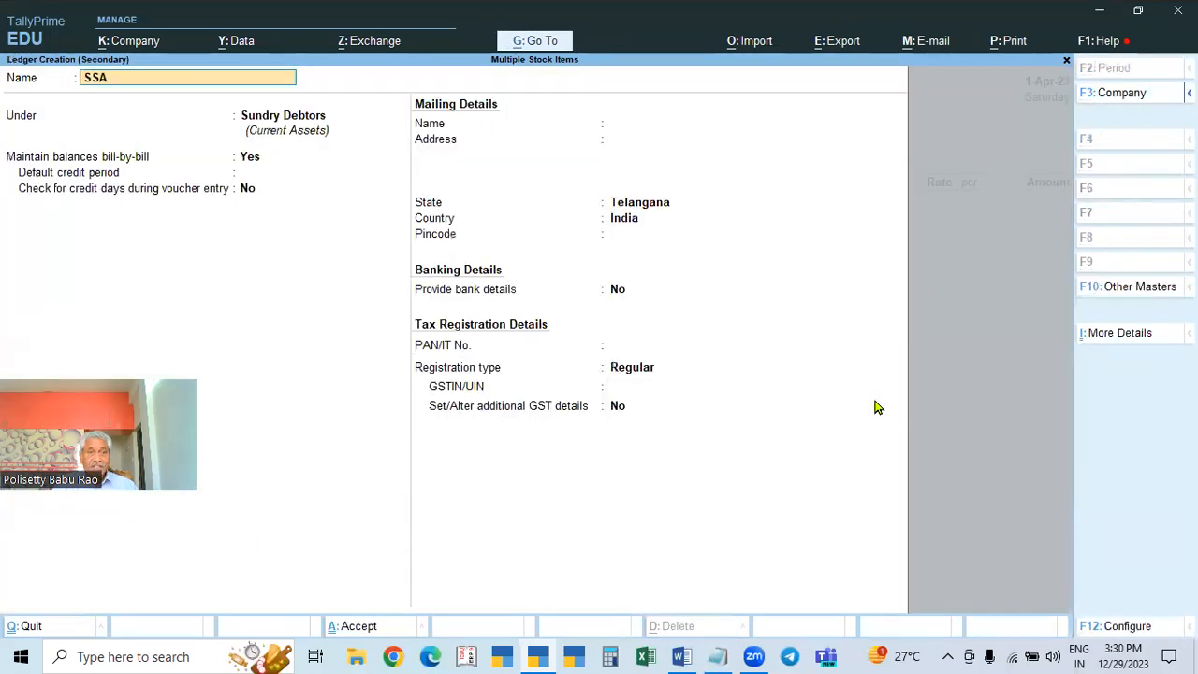
pyautogui.press('BackSpace')
pyautogui.press('BackSpace')
pyautogui.write('ALES')
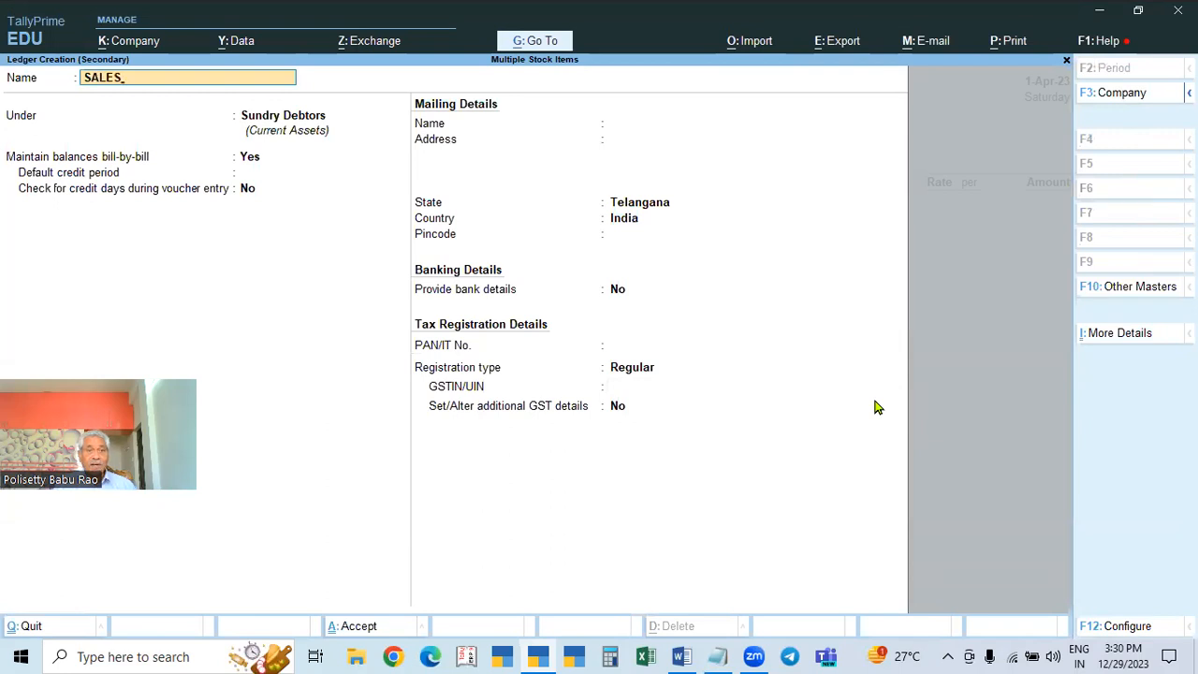
pyautogui.press('Return')
pyautogui.write('SA')
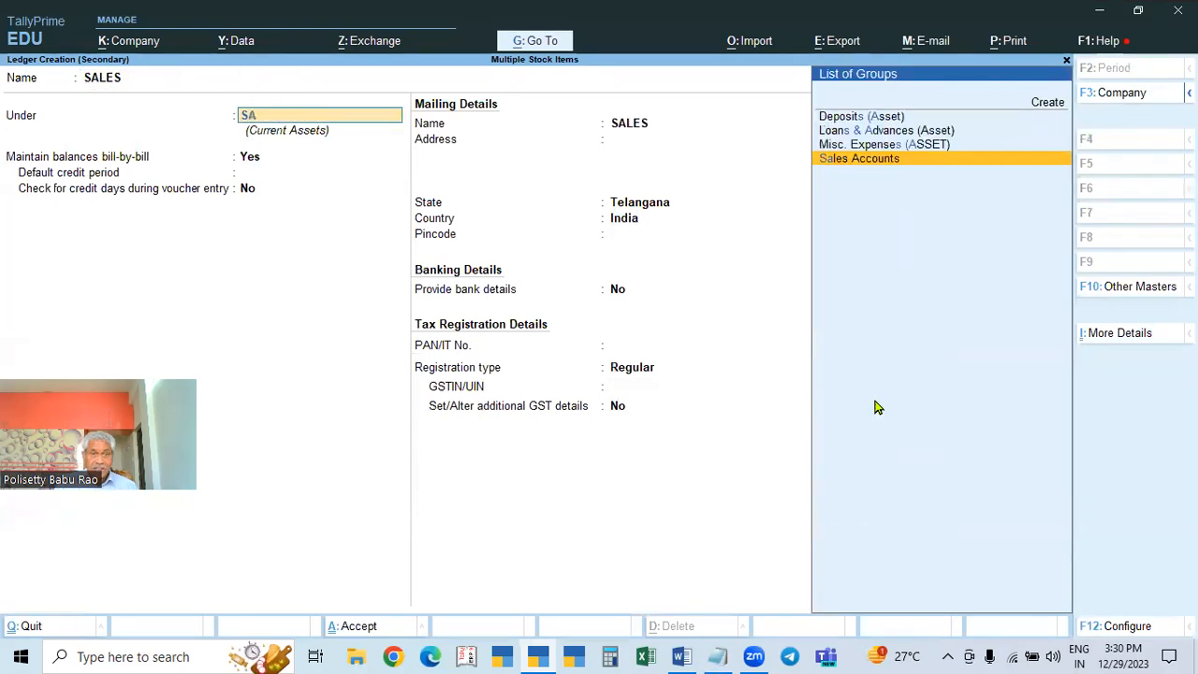
pyautogui.write('L')
pyautogui.press('Return')
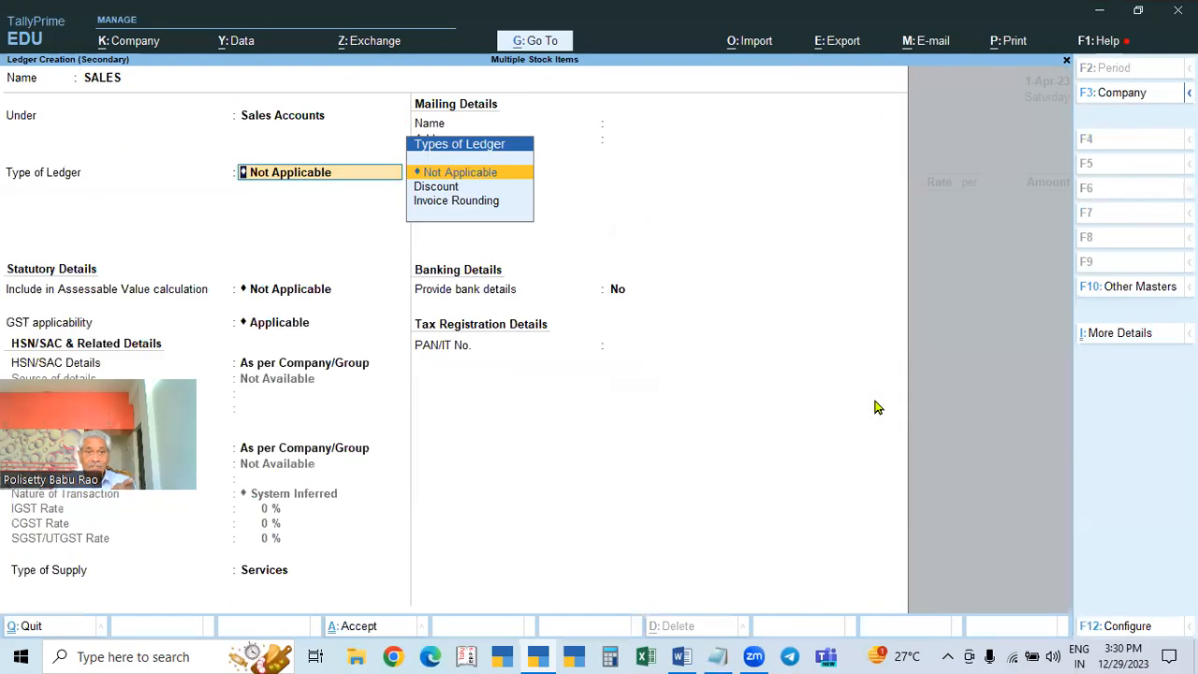
# Step: Change the SALES ledger's type of supply from Services to Goods and save it
pyautogui.press('Return')
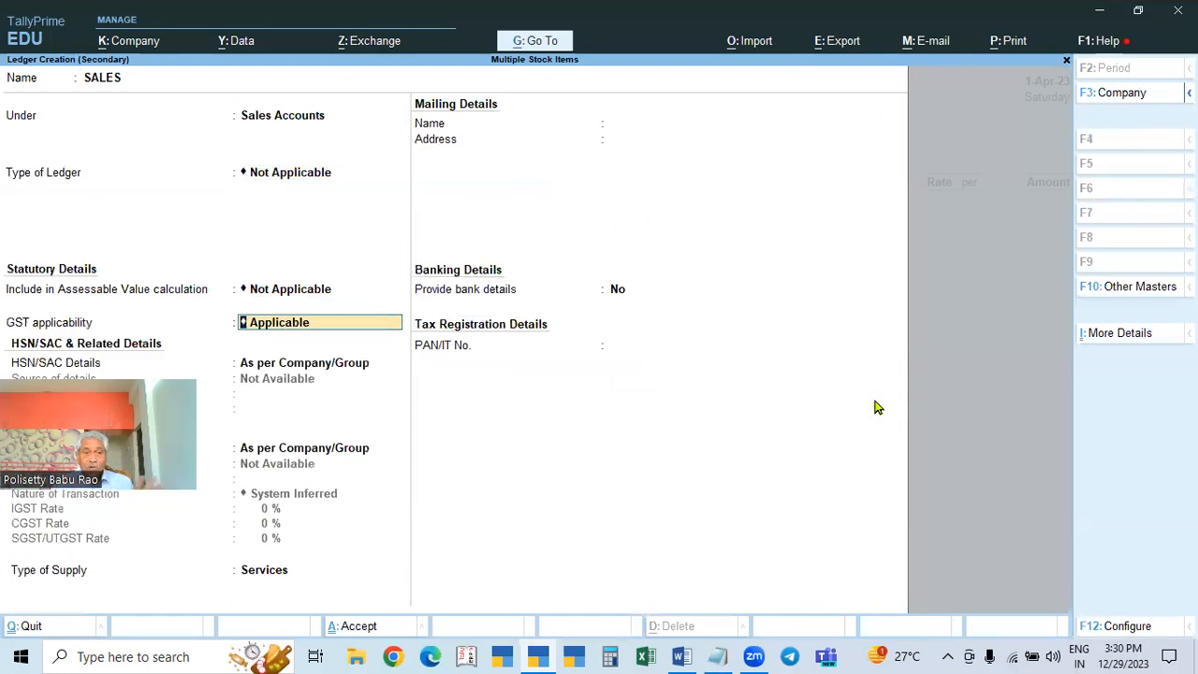
pyautogui.press('Return')
pyautogui.press('Return')
pyautogui.press('Return')
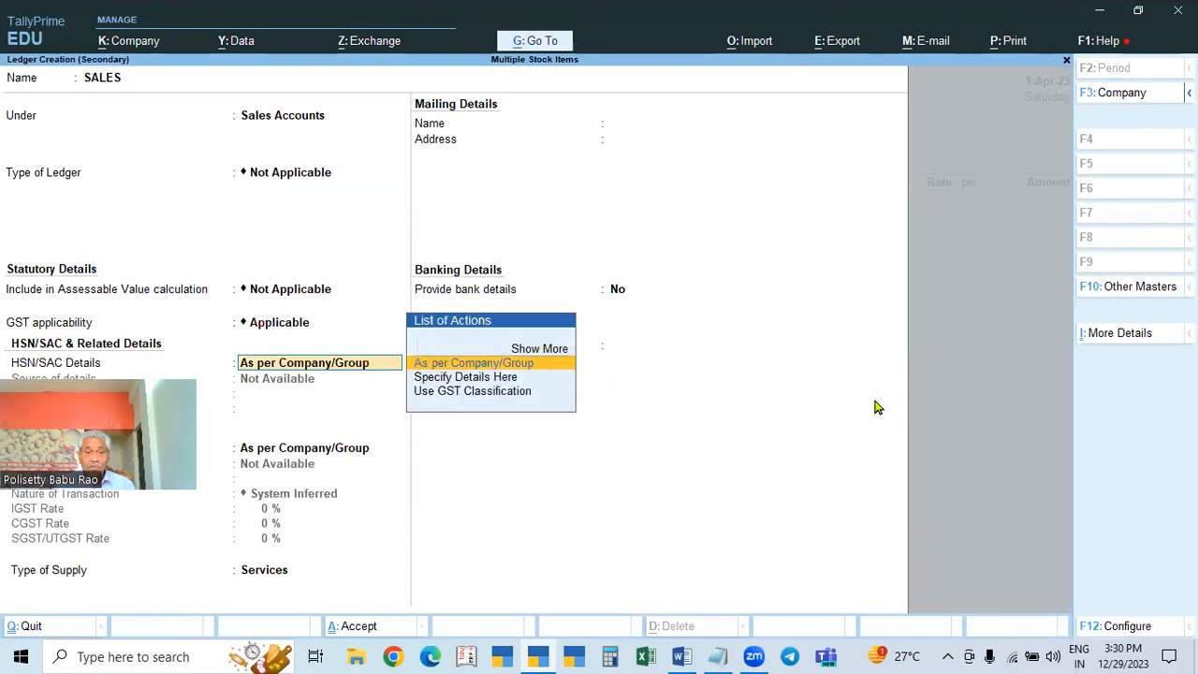
pyautogui.press('Return')
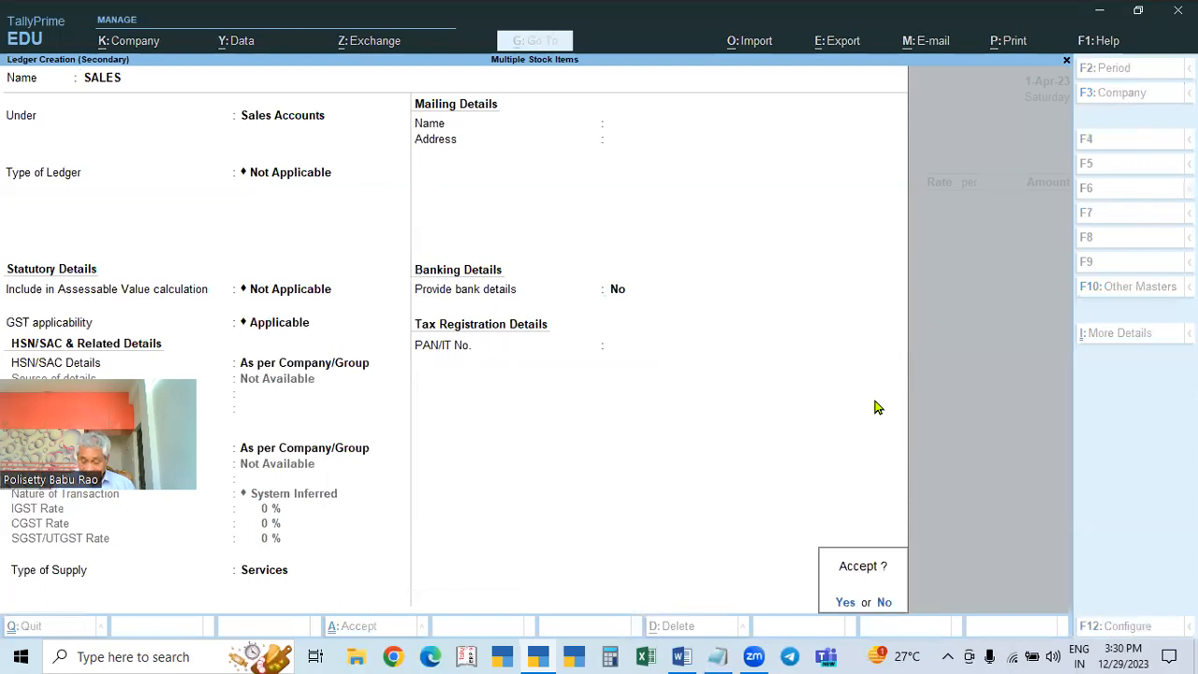
pyautogui.press('n')
pyautogui.click(261, 579)
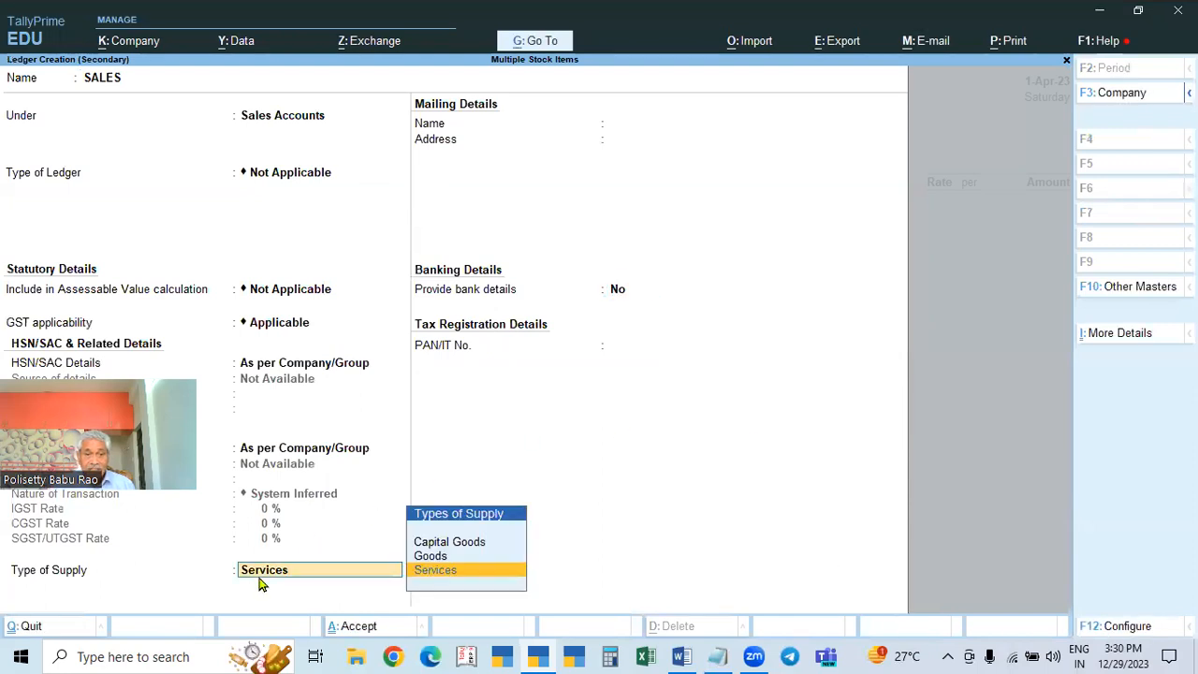
pyautogui.press('Up')
pyautogui.press('Return')
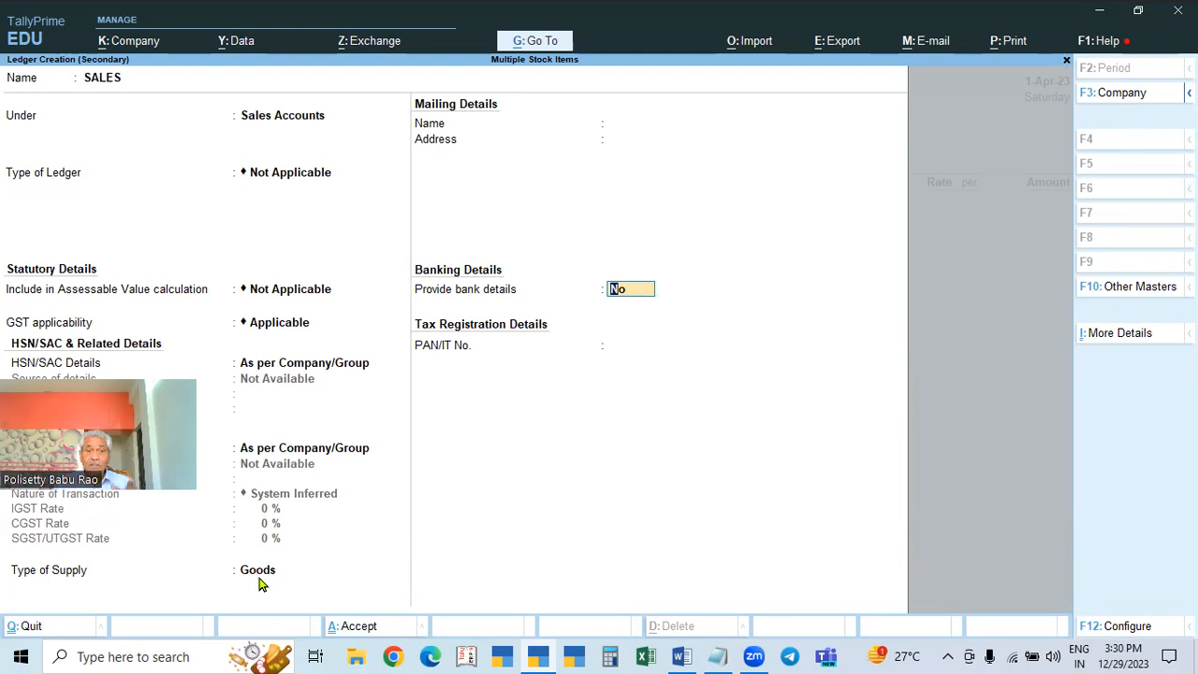
pyautogui.press('Return')
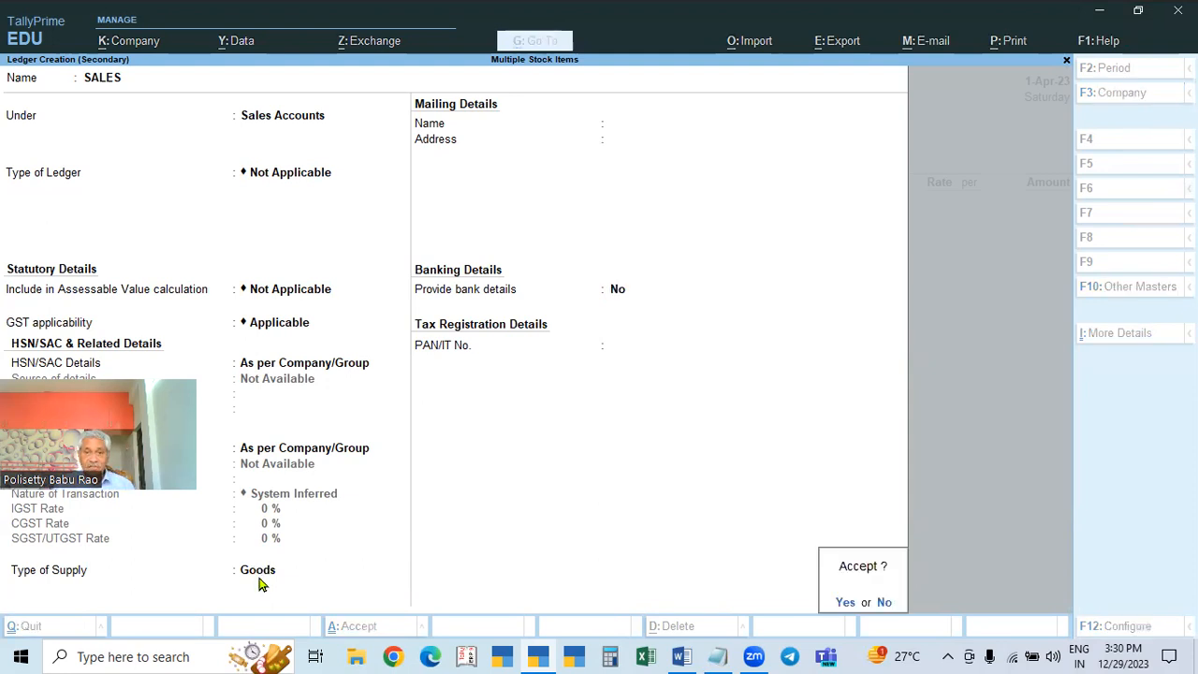
pyautogui.press('y')
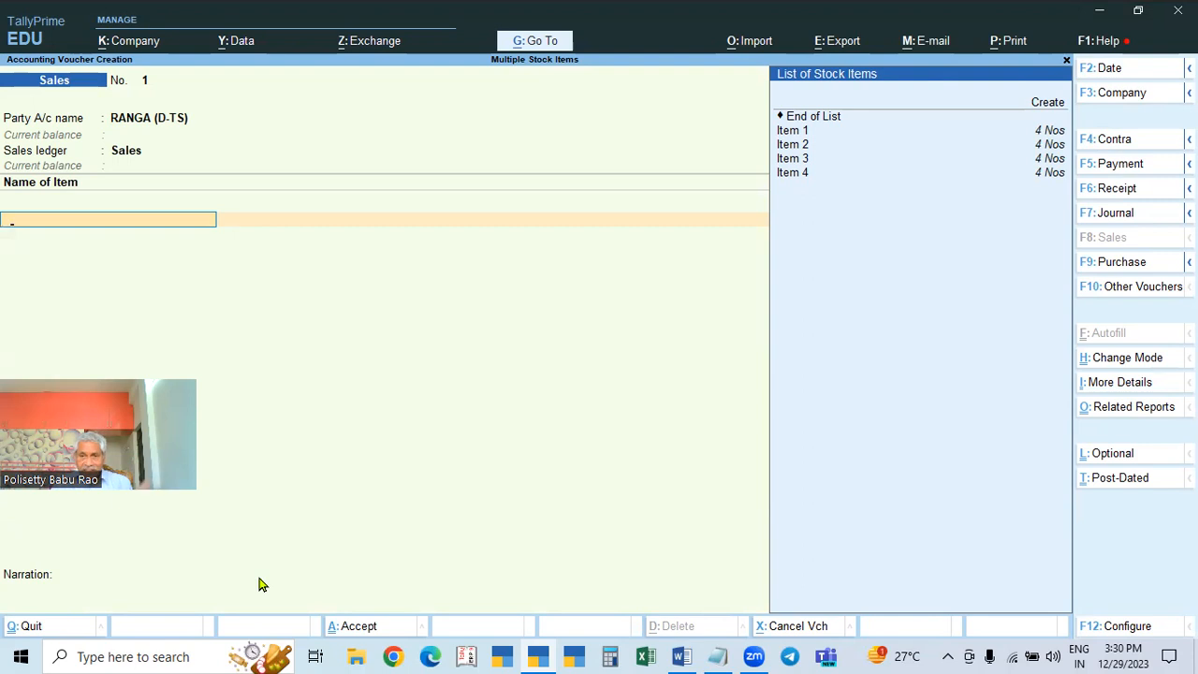
# Step: Add Item 1 at 1 Nos and rate 2500, accepting GST details as per masters
pyautogui.press('Down')
pyautogui.press('Down')
pyautogui.press('Down')
pyautogui.press('Return')
pyautogui.write('1 Nos')
pyautogui.press('Return')
pyautogui.write('2500')
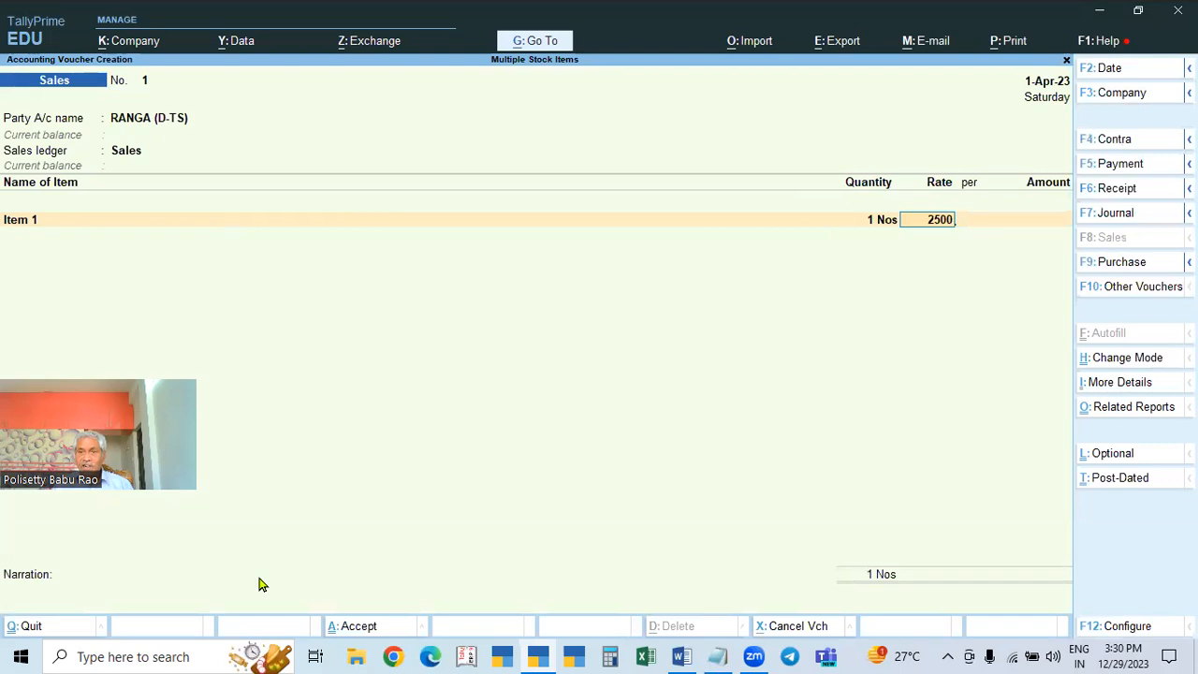
pyautogui.press('Return')
pyautogui.press('Return')
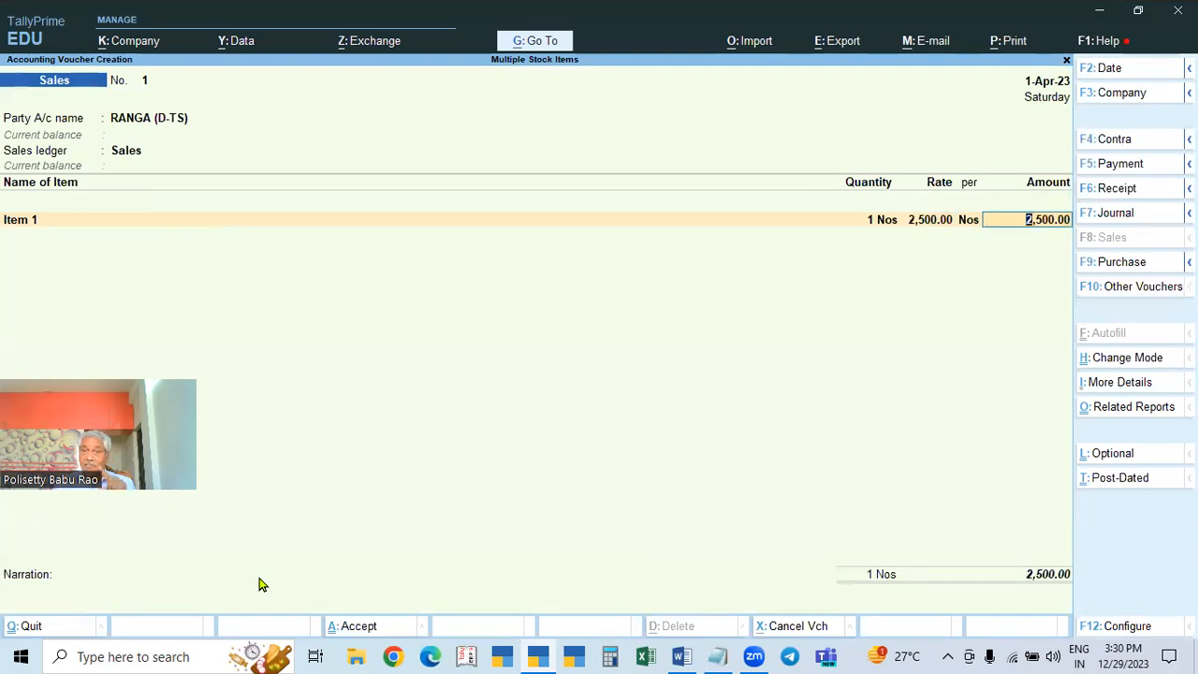
pyautogui.press('Return')
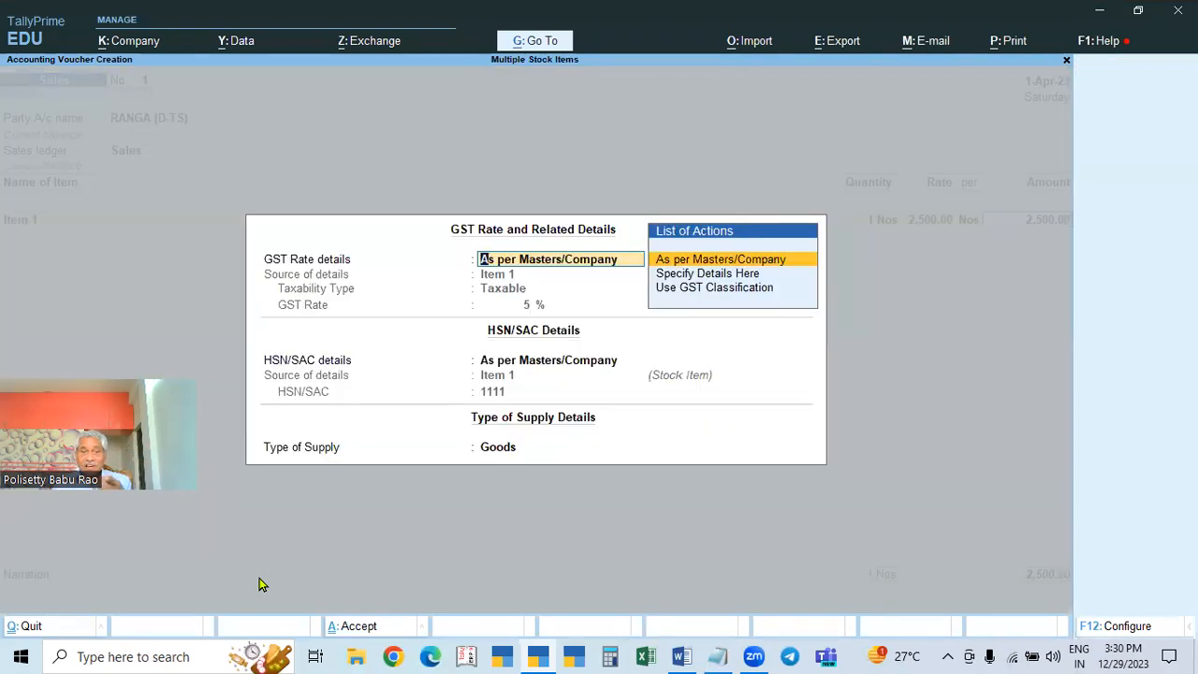
pyautogui.press('Return')
# Step: Add Item 2 at 1 Nos and rate 2600
pyautogui.press('Return')
pyautogui.press('Return')
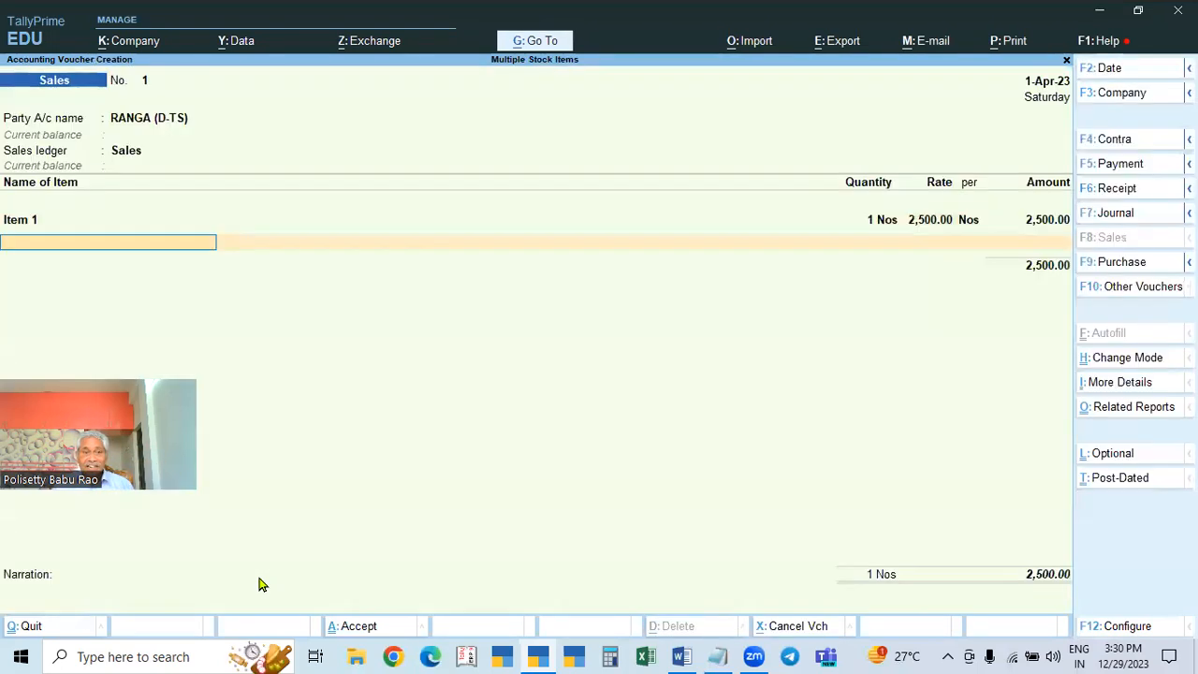
pyautogui.press('Down')
pyautogui.press('Down')
pyautogui.press('Down')
pyautogui.press('Up')
pyautogui.press('Return')
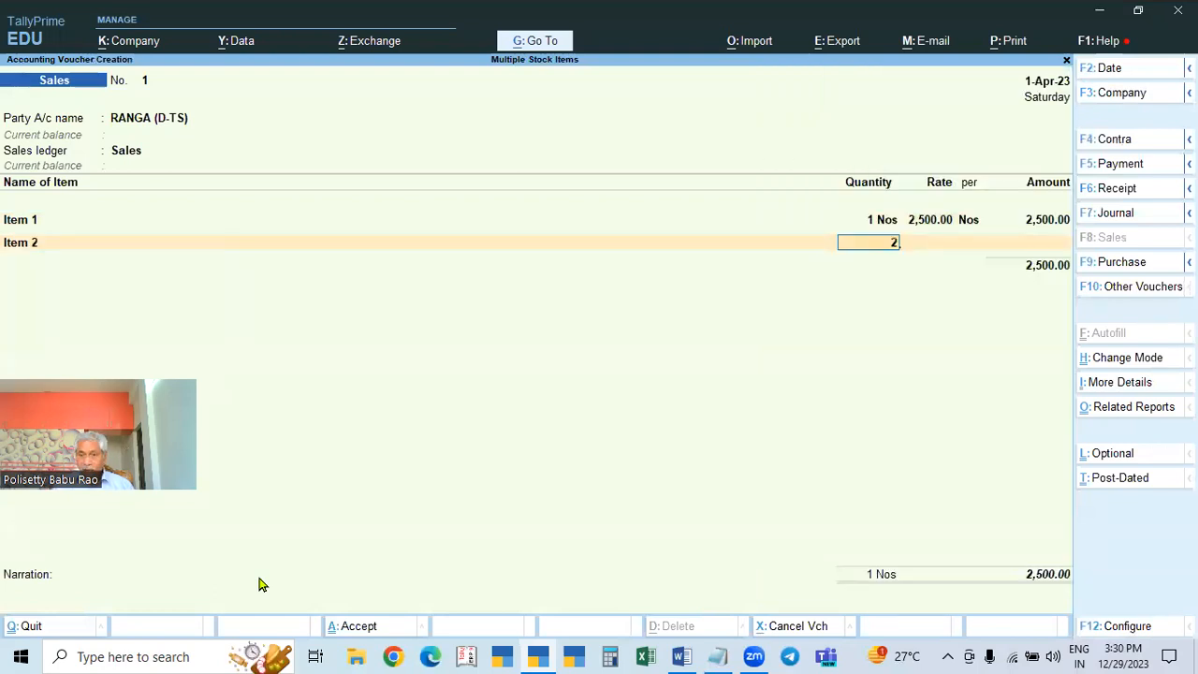
pyautogui.write('1')
pyautogui.press('Return')
pyautogui.write('2600')
pyautogui.press('Return')
pyautogui.press('Return')
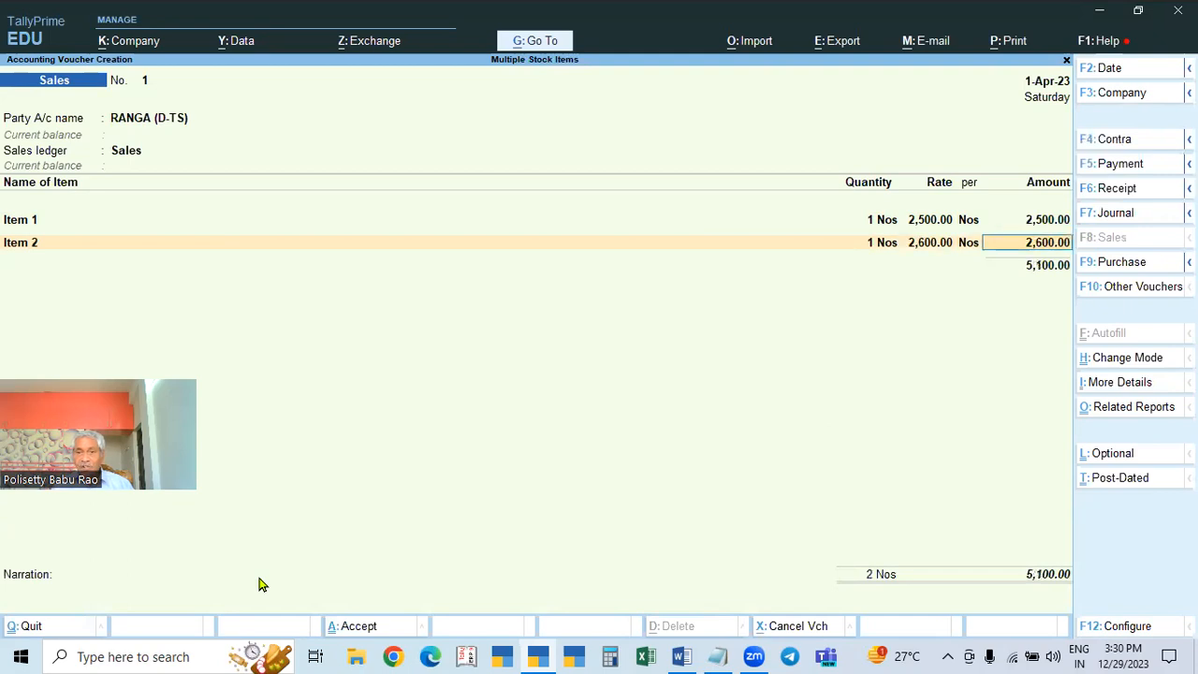
pyautogui.press('Return')
pyautogui.press('Return')
pyautogui.press('Return')
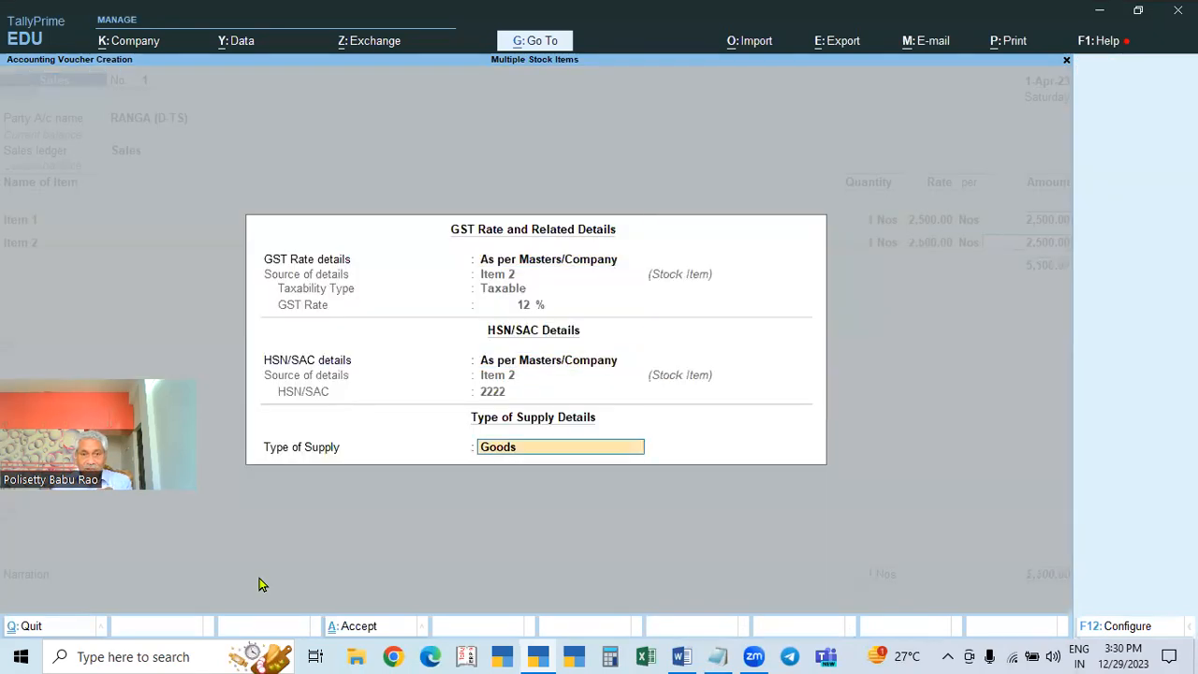
pyautogui.press('Return')
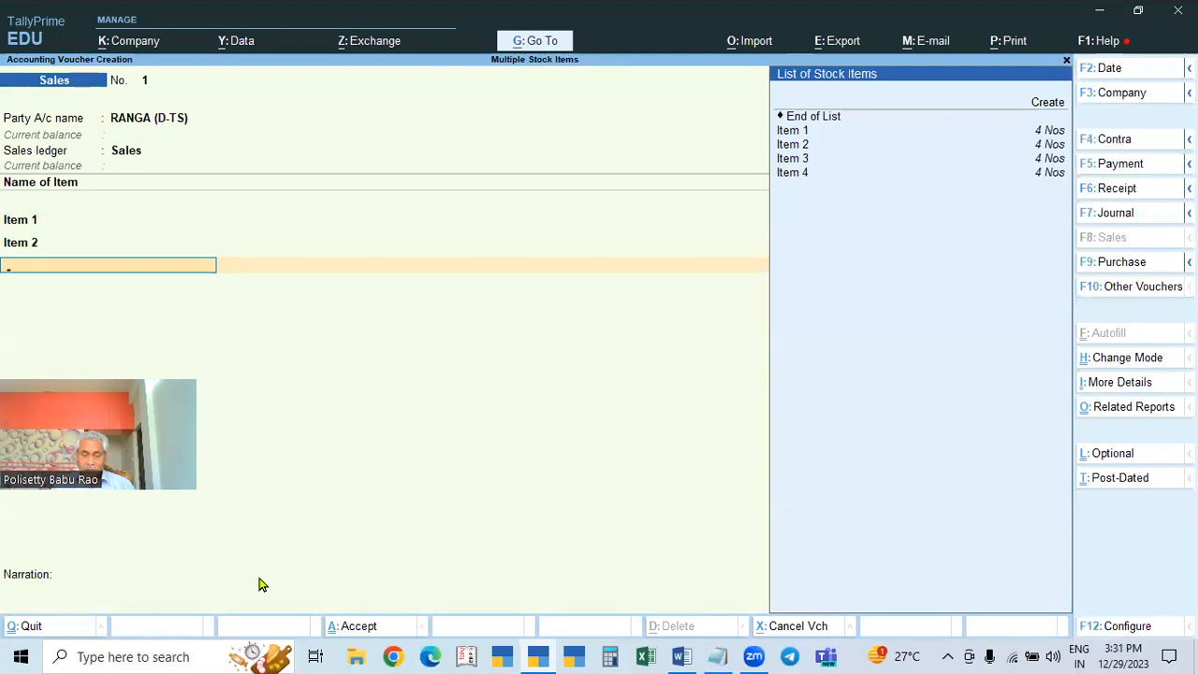
# Step: Add Item 3 at rate 2800 and Item 4 at rate 2,900, 1 Nos each
pyautogui.press('Down')
pyautogui.press('Down')
pyautogui.press('Down')
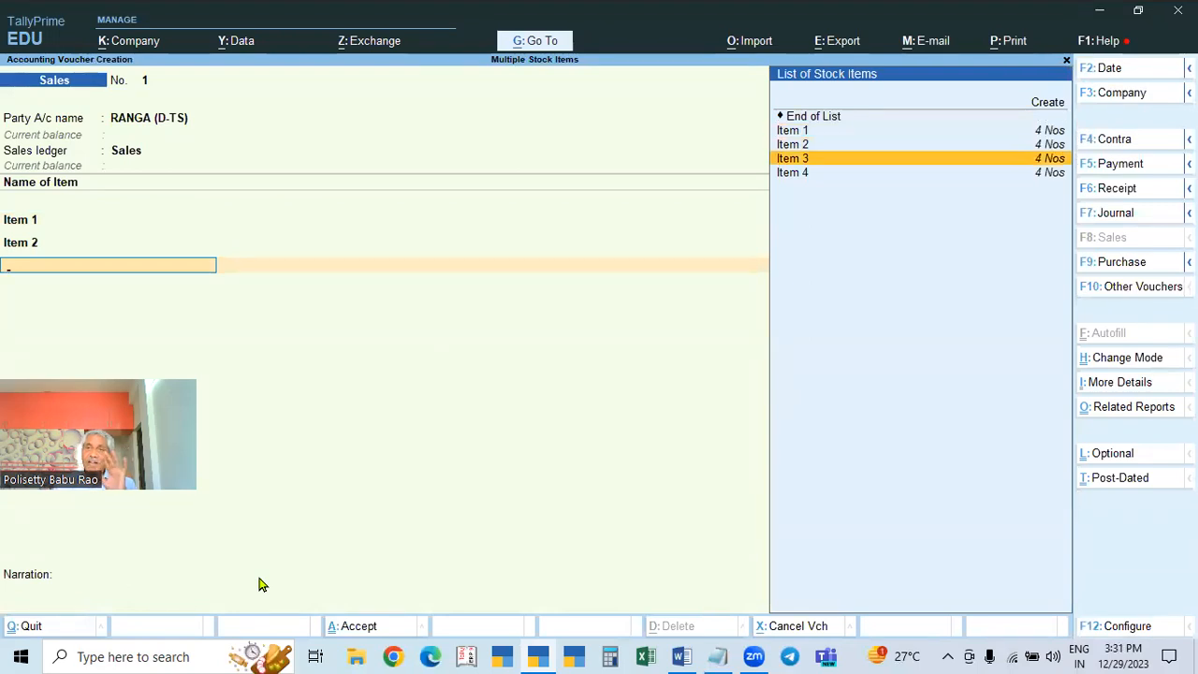
pyautogui.press('Return')
pyautogui.write('1')
pyautogui.press('Return')
pyautogui.write('2800')
pyautogui.press('Return')
pyautogui.press('Return')
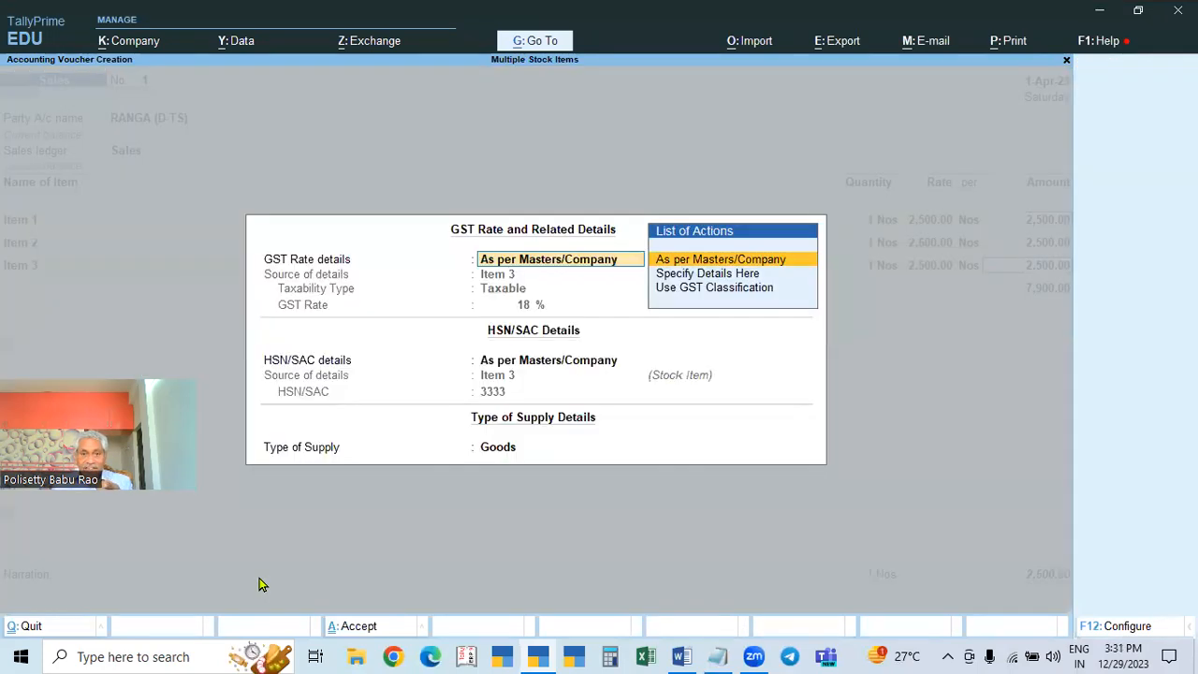
pyautogui.press('Return')
pyautogui.press('Return')
pyautogui.press('Return')
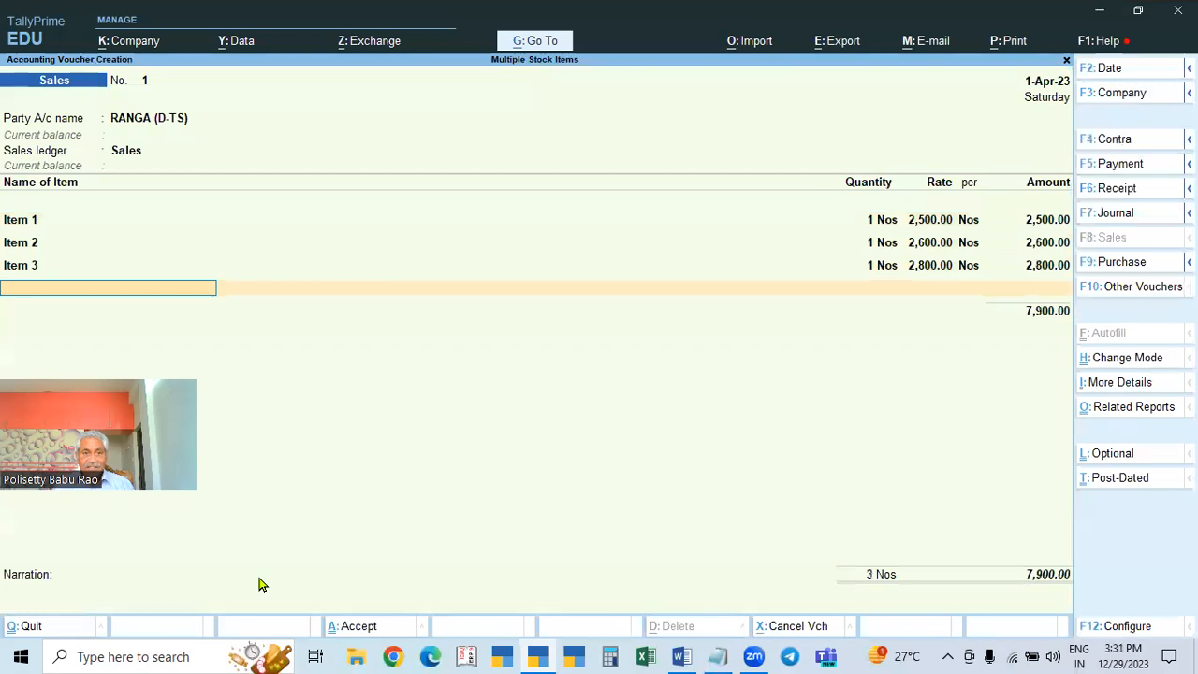
pyautogui.press('Down')
pyautogui.press('Down')
pyautogui.press('Down')
pyautogui.press('Down')
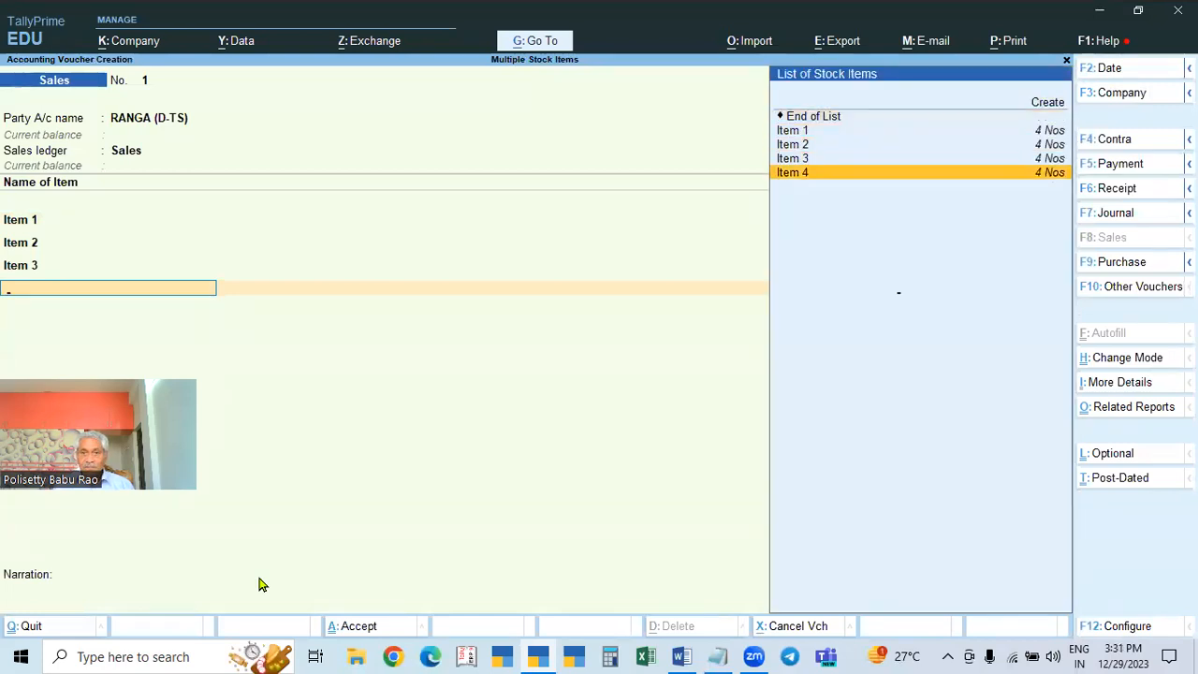
pyautogui.press('Return')
pyautogui.press('Return')
pyautogui.write('2,900')
pyautogui.press('Return')
pyautogui.press('Return')
pyautogui.press('Return')
pyautogui.press('Return')
pyautogui.press('Return')
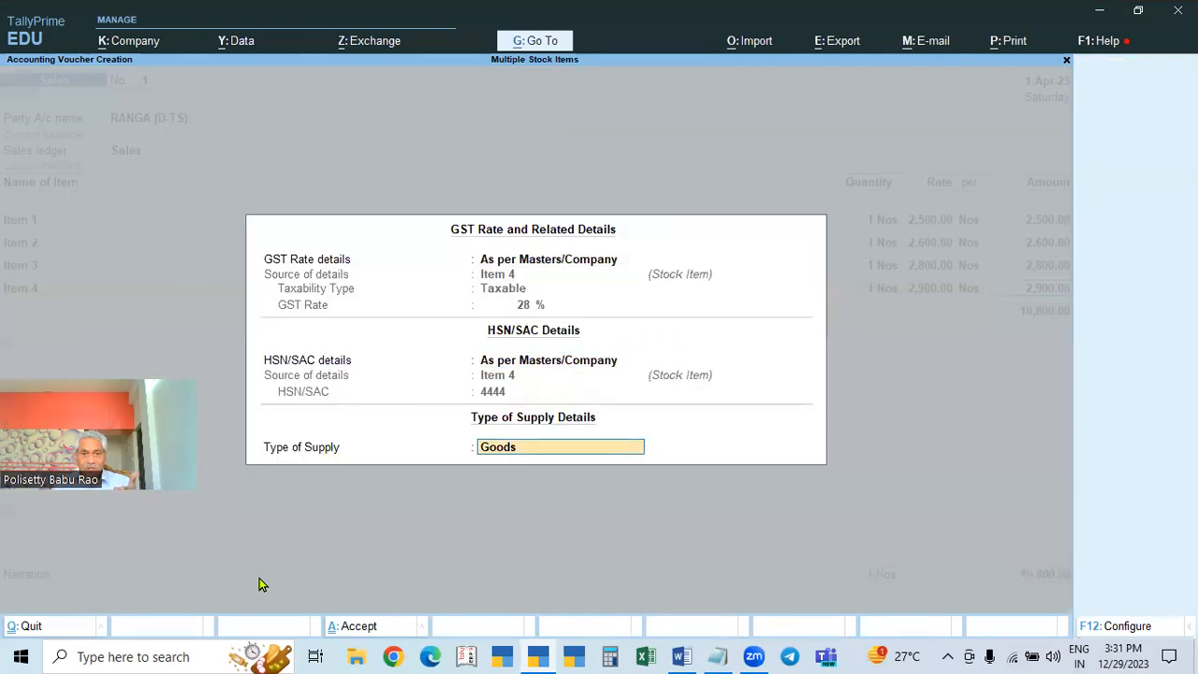
pyautogui.press('Return')
pyautogui.press('Return')
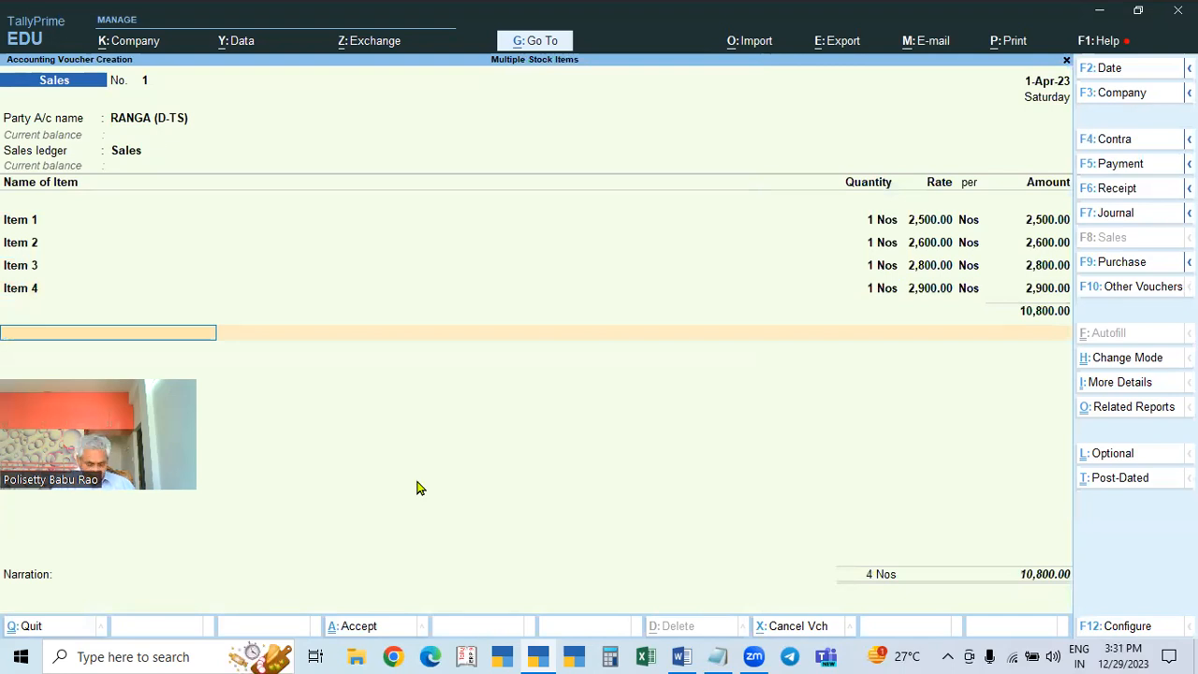
# Step: Add CGST and SGST ledgers at 876.50 each and accept the voucher
pyautogui.write('CGST')
pyautogui.press('Return')
pyautogui.press('Return')
pyautogui.write('SG')
pyautogui.press('Return')
pyautogui.press('Return')
pyautogui.press('Return')
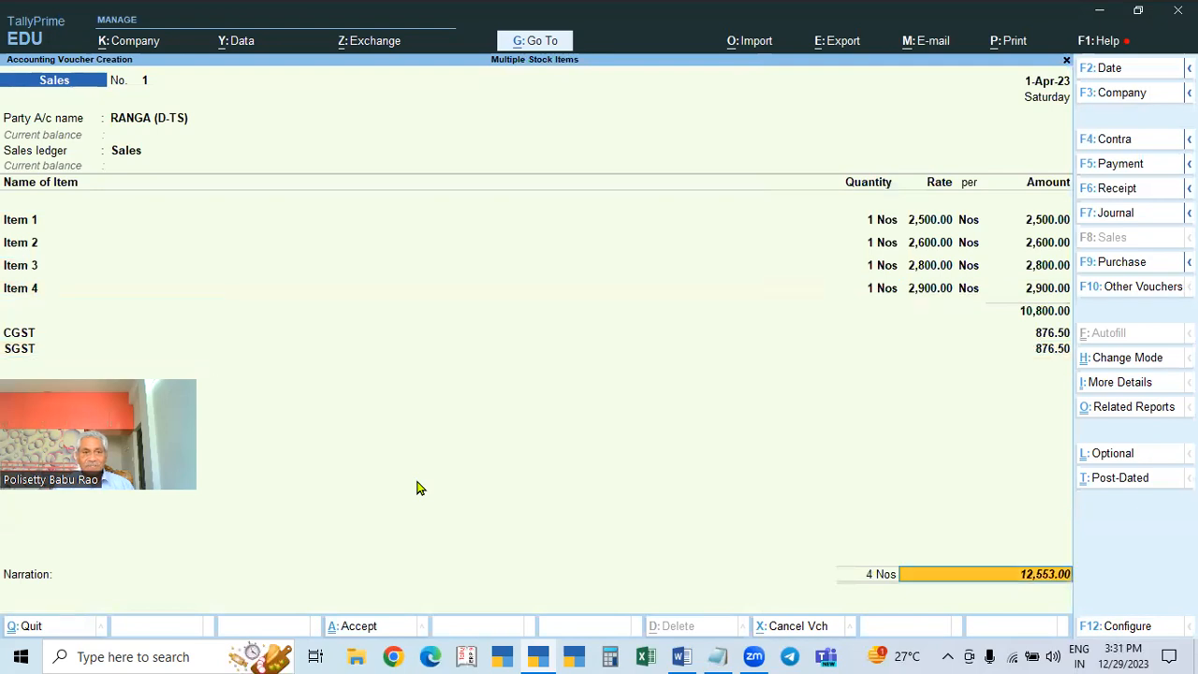
pyautogui.press('Return')
pyautogui.press('Return')
pyautogui.press('Return')
pyautogui.press('Return')
pyautogui.press('Return')
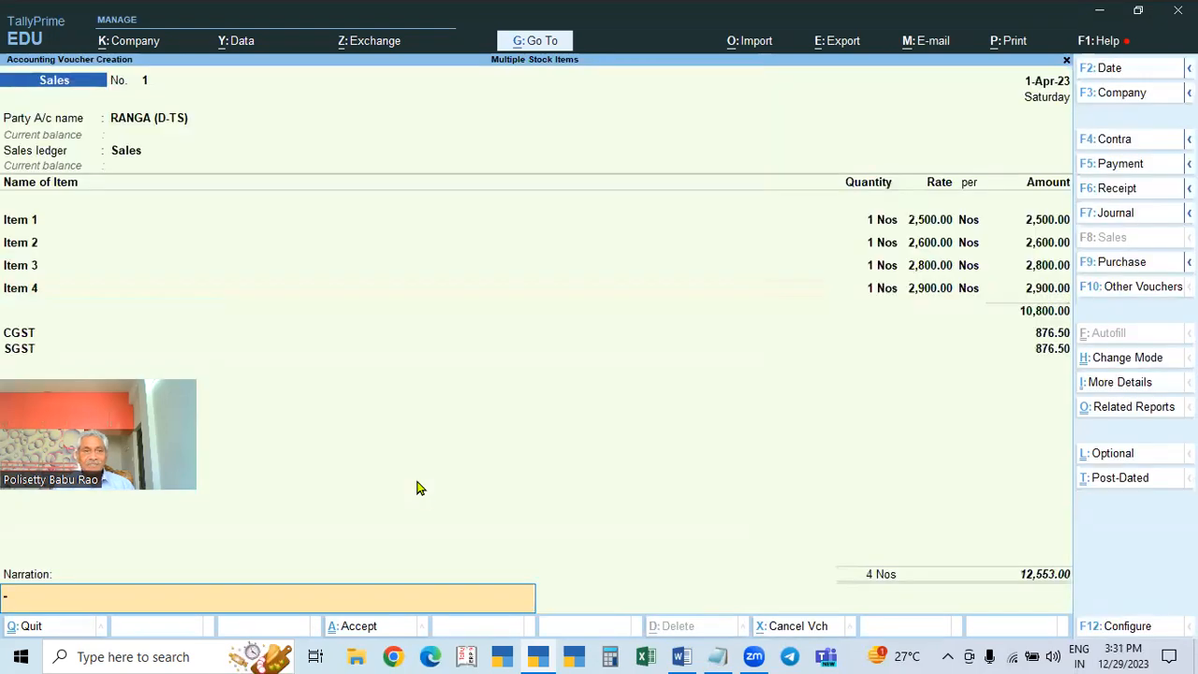
pyautogui.press('Return')
pyautogui.press('Return')
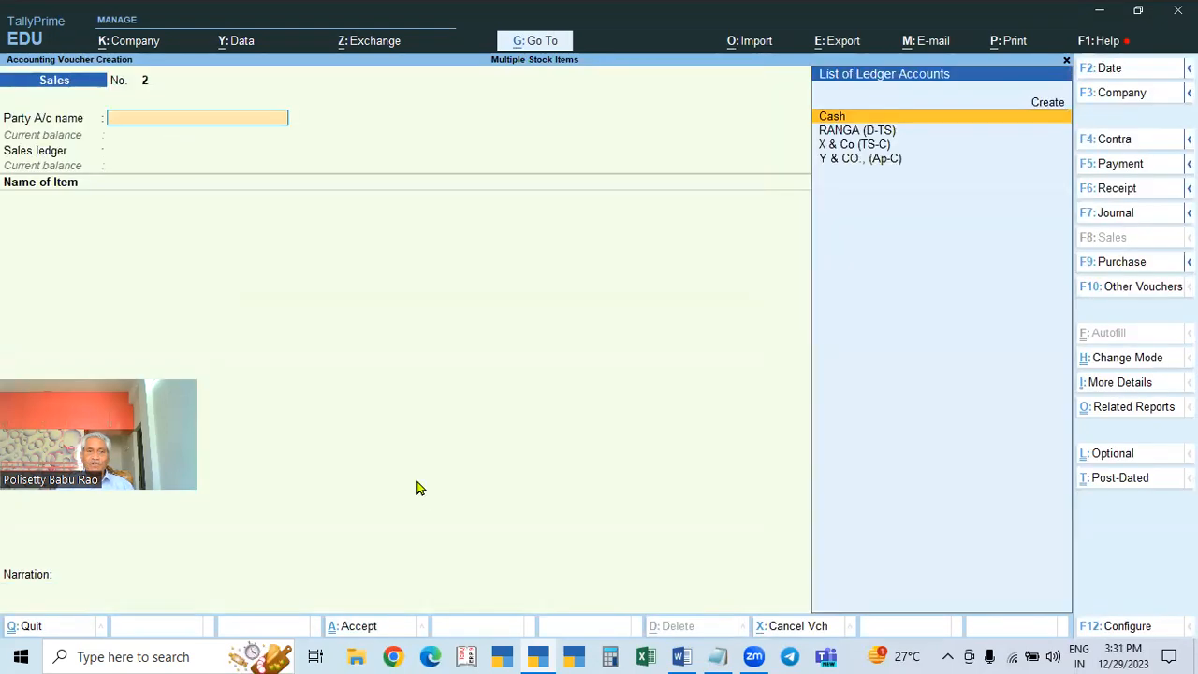
# Step: View the detailed Profit & Loss: Sales 10,800.00, Purchases 32,000.00, Nett Profit 2,800.00
pyautogui.press('Escape')
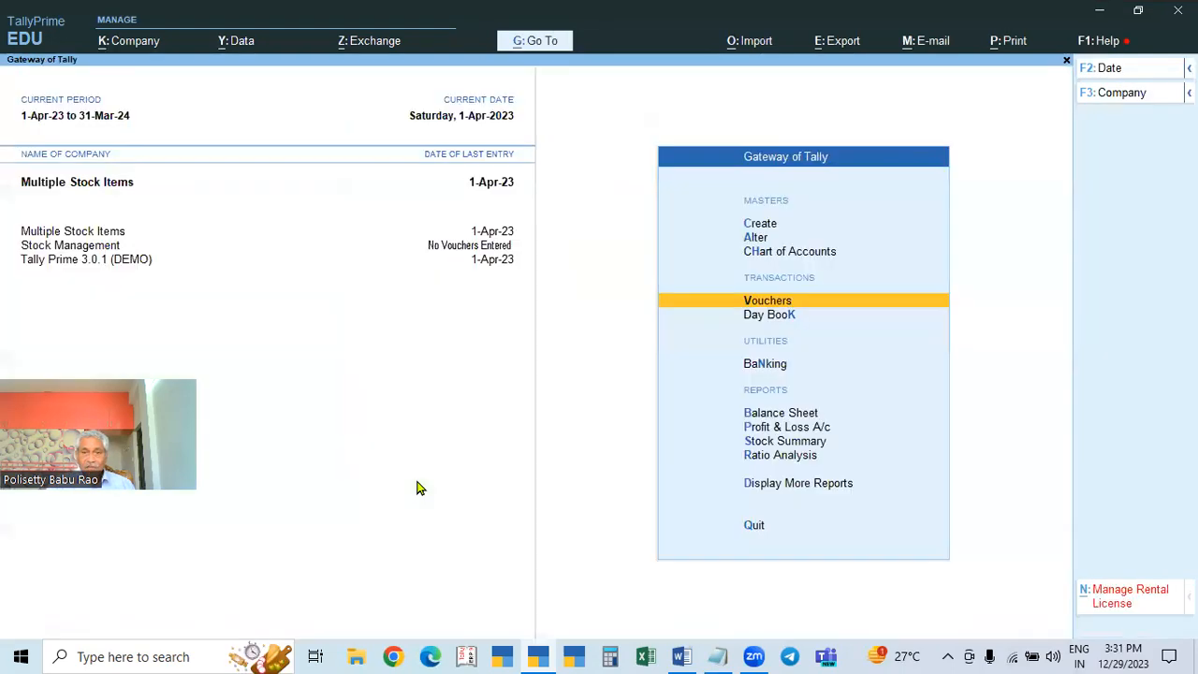
pyautogui.click(817, 429)
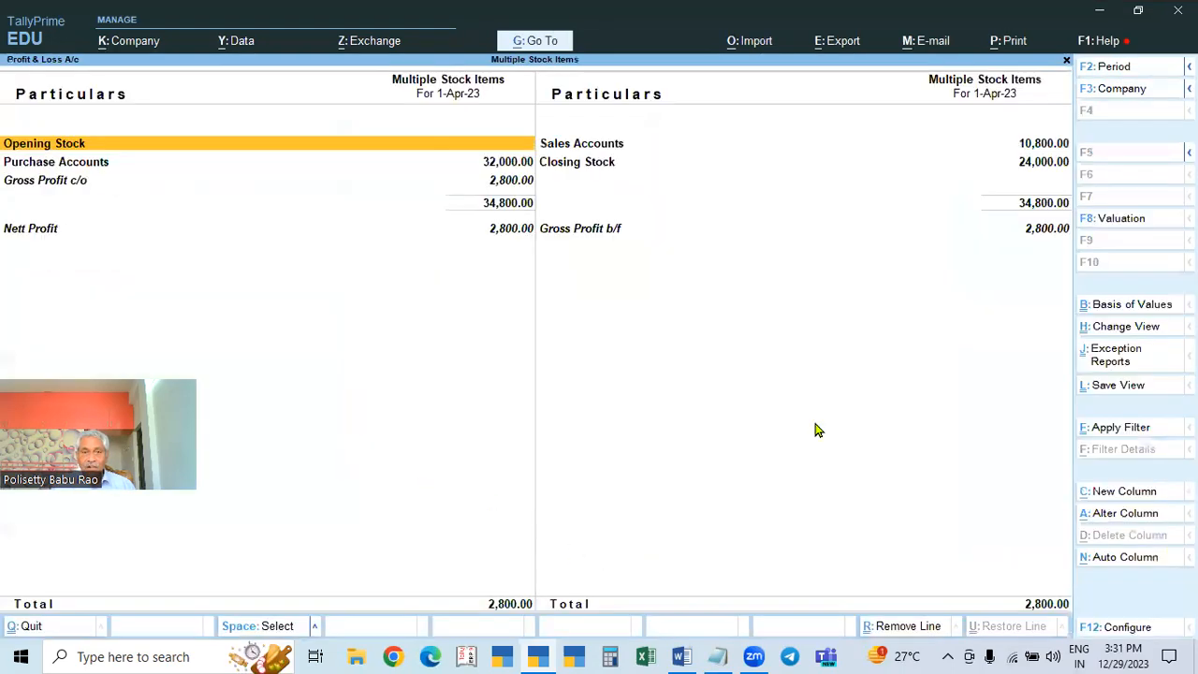
pyautogui.hotkey('alt', 'F5')
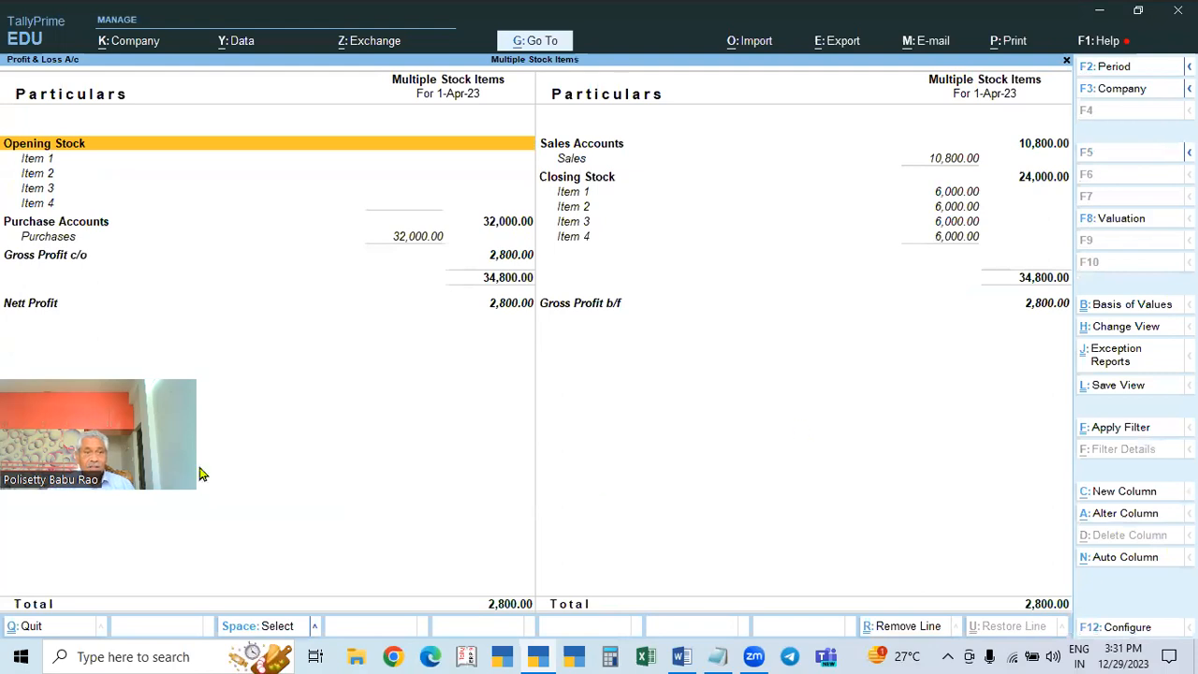
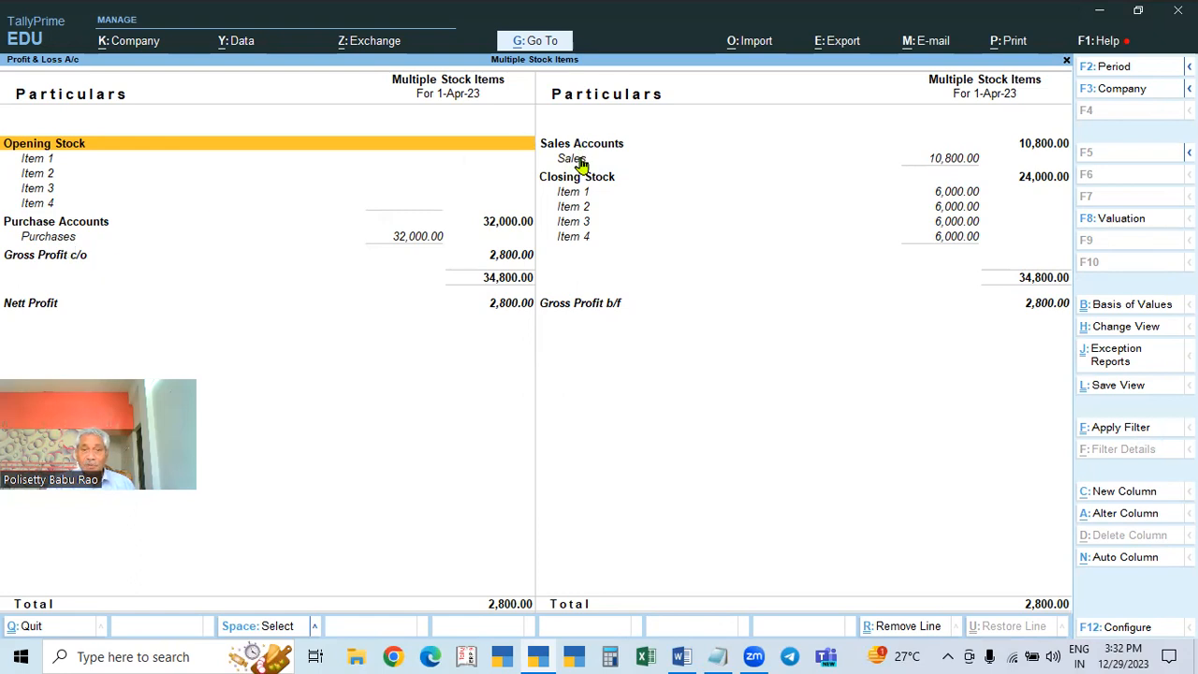
# Step: Close the Profit & Loss report showing 2,800.00 nett profit and return to Gateway of Tally
pyautogui.press('Escape')
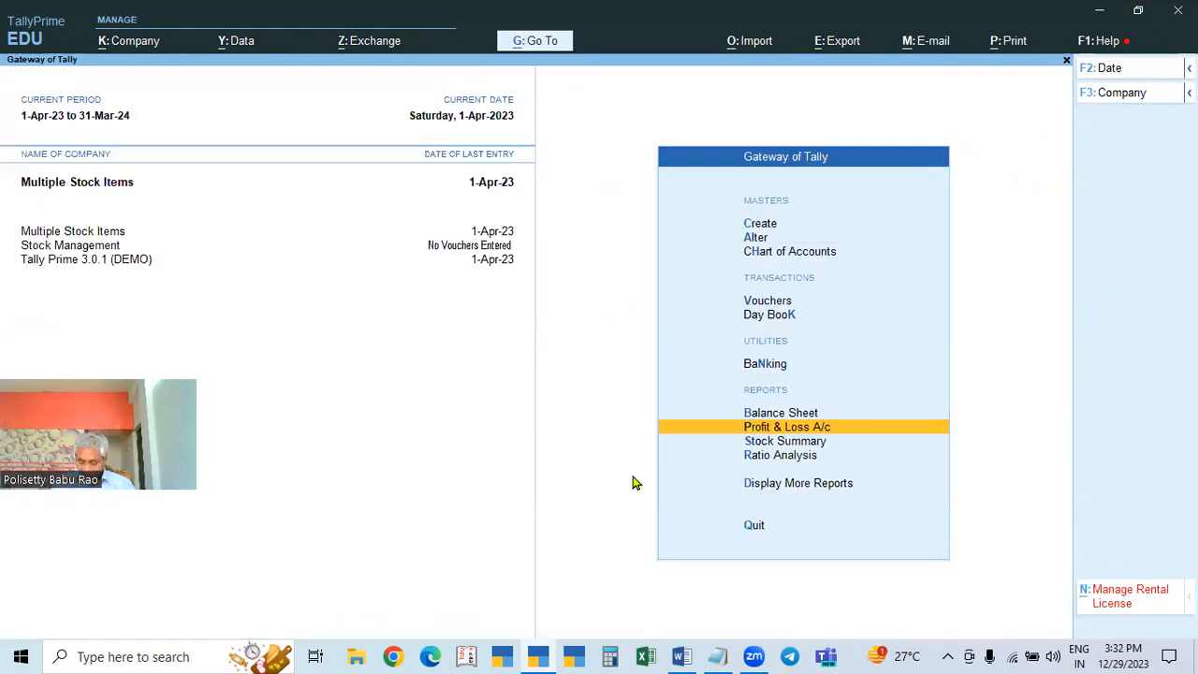
# Step: Open the X & Co purchase voucher from the Day Book
pyautogui.press('Up')
pyautogui.press('Up')
pyautogui.press('Up')
pyautogui.press('Up')
pyautogui.press('Down')
pyautogui.press('Return')
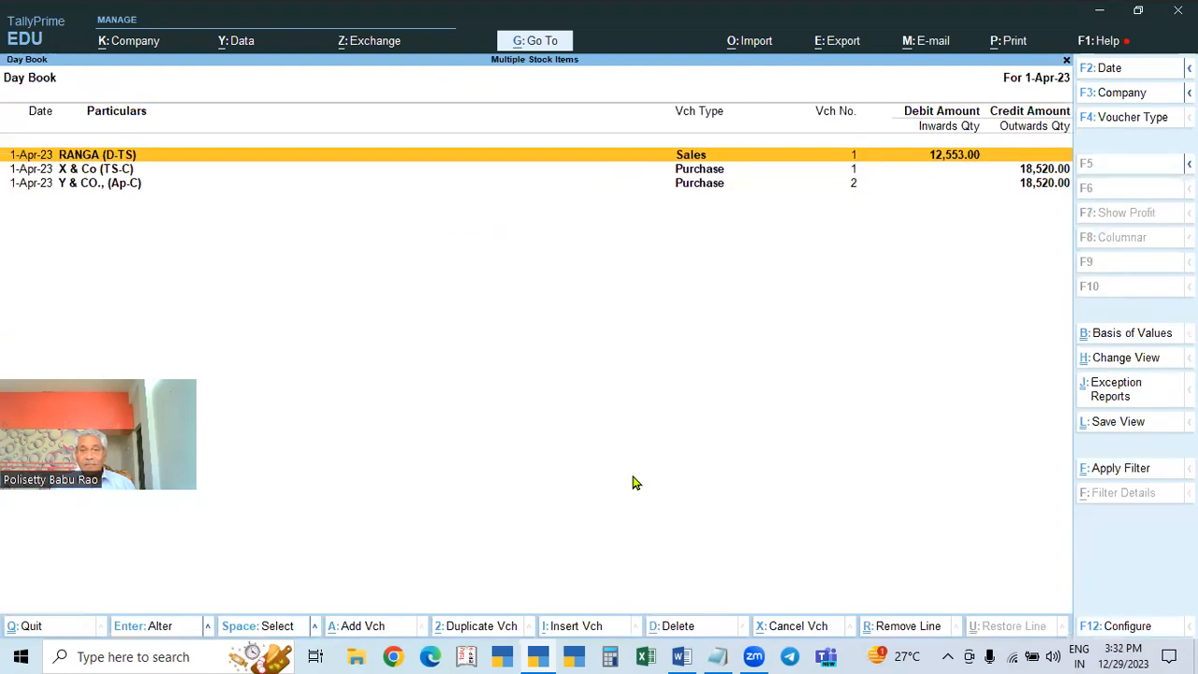
pyautogui.press('Down')
pyautogui.press('Return')
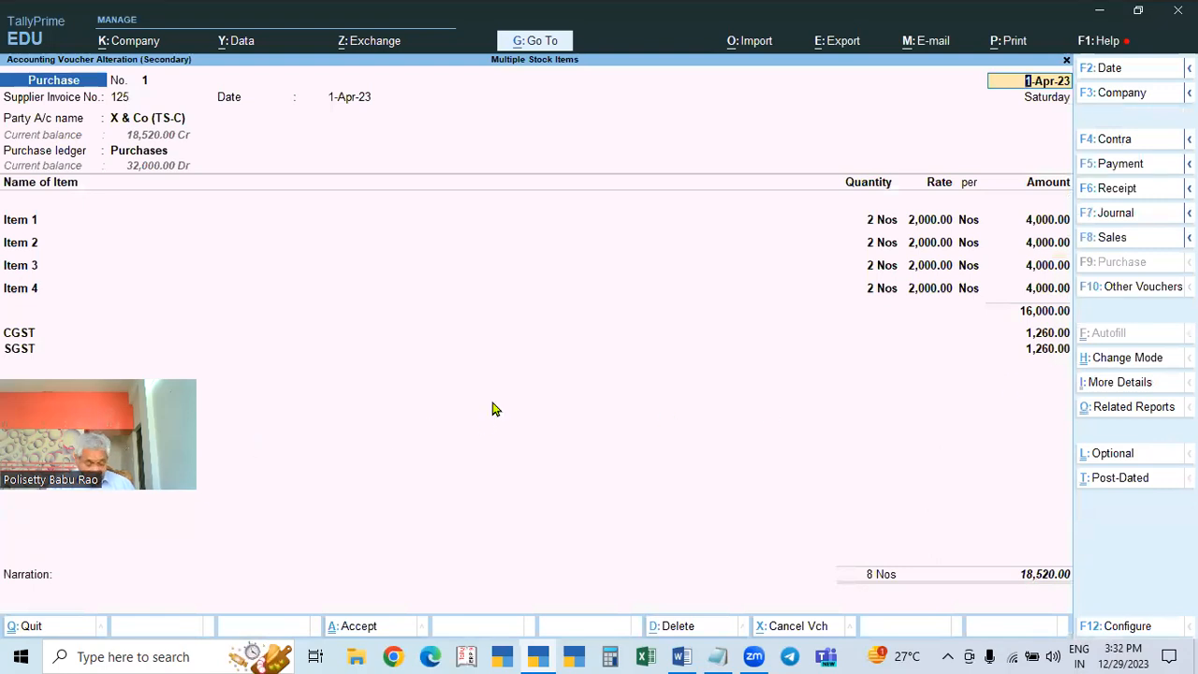
# Step: Review its detailed GST analysis: CGST/SGST at 2.5%, 6%, 9%, 14%, totalling 2,520.00
pyautogui.hotkey('ctrl', 'o')
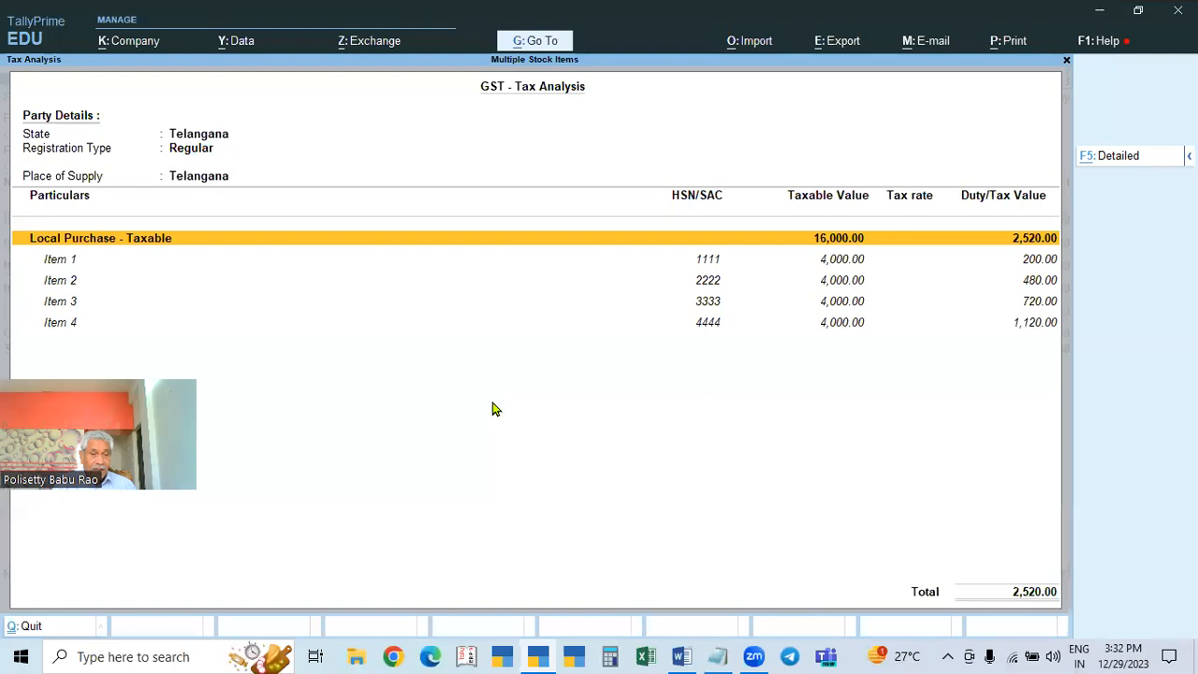
pyautogui.press('F5')
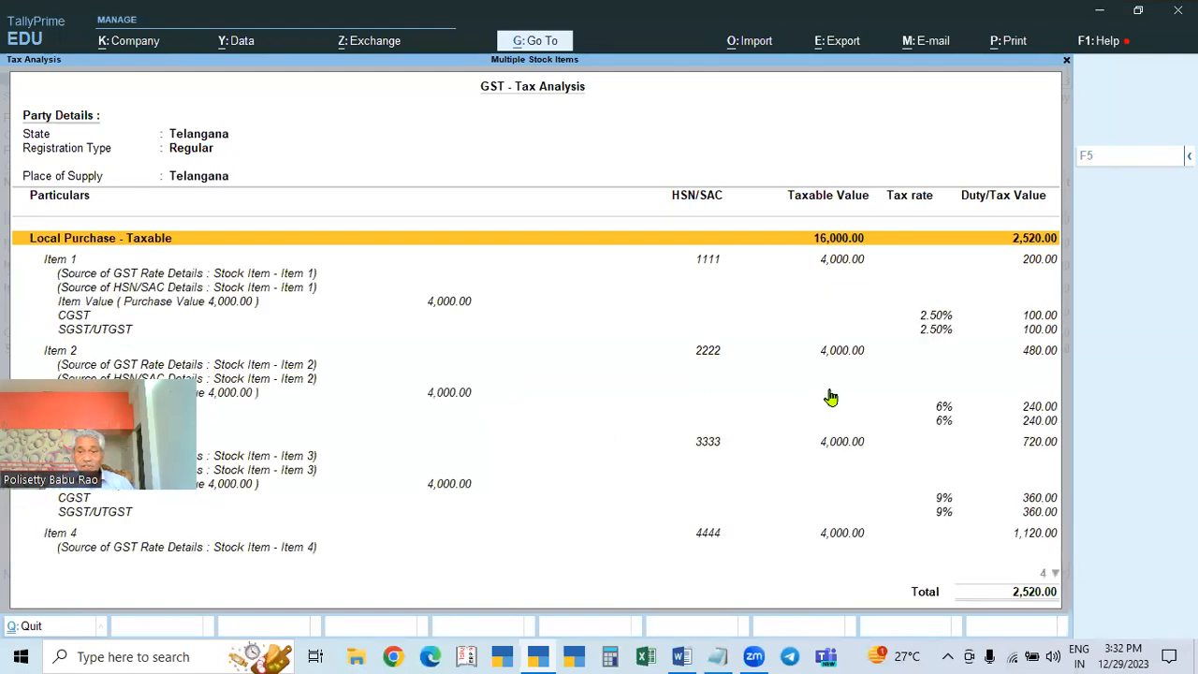
pyautogui.press('Down')
pyautogui.press('Down')
pyautogui.press('Down')
pyautogui.press('Down')
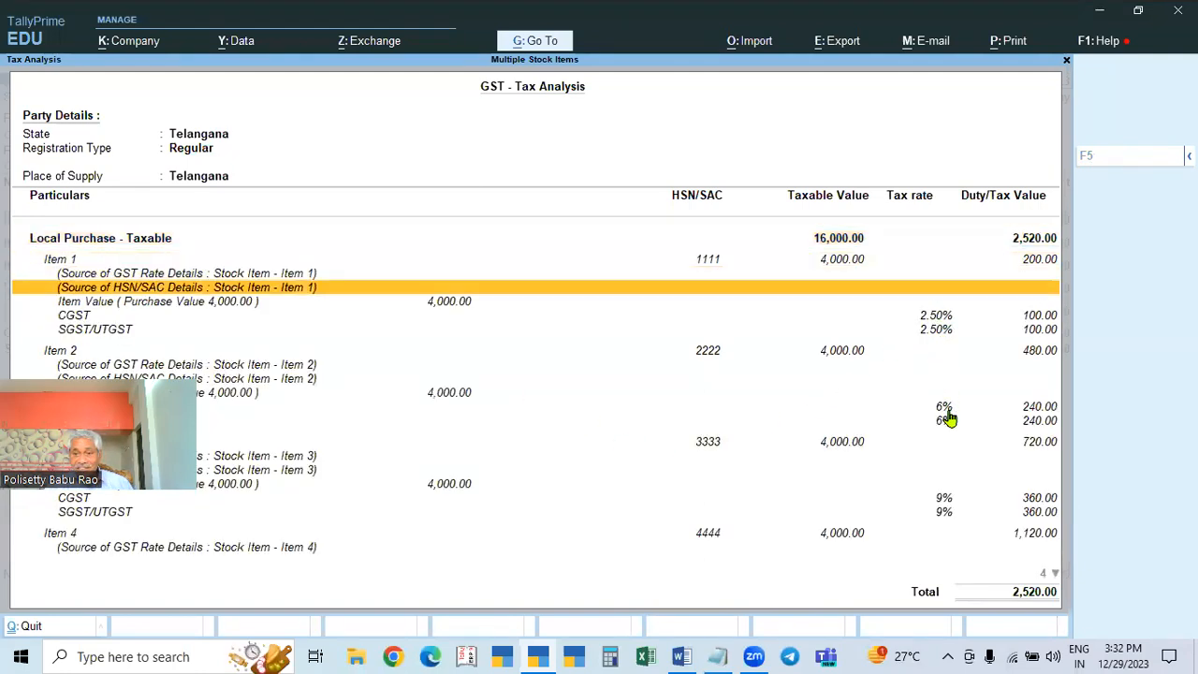
pyautogui.press('Down')
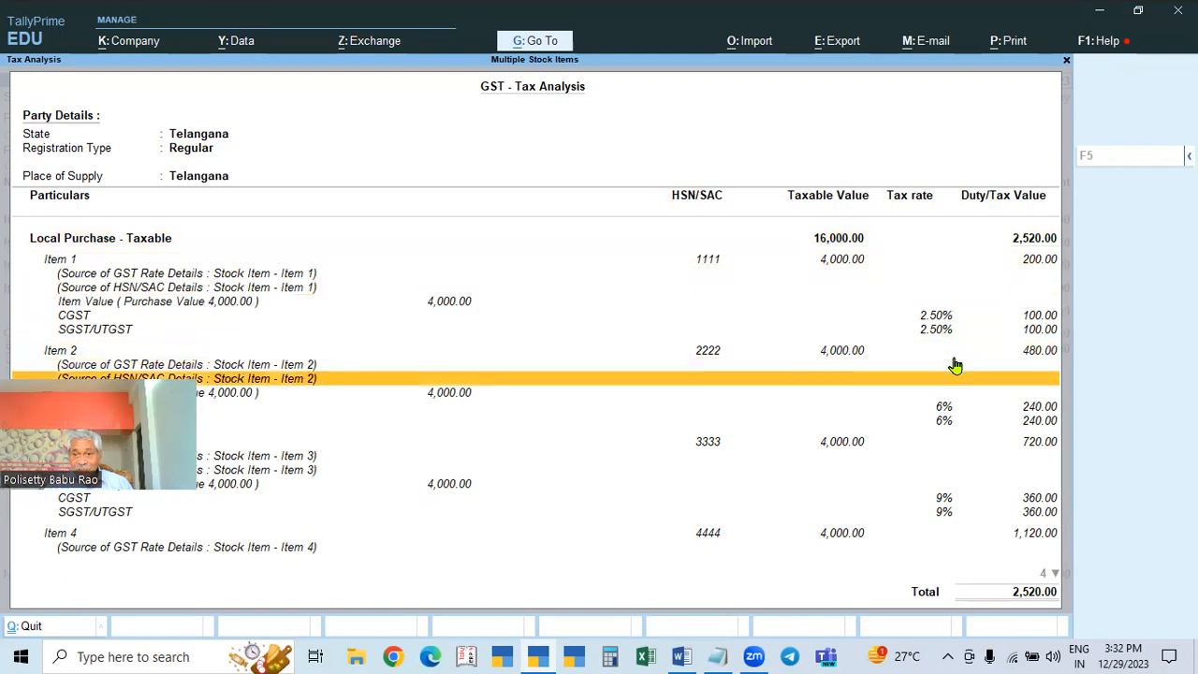
pyautogui.press('Down')
pyautogui.press('Down')
pyautogui.press('Down')
pyautogui.press('Down')
pyautogui.press('Down')
pyautogui.press('Down')
pyautogui.press('Down')
pyautogui.press('Down')
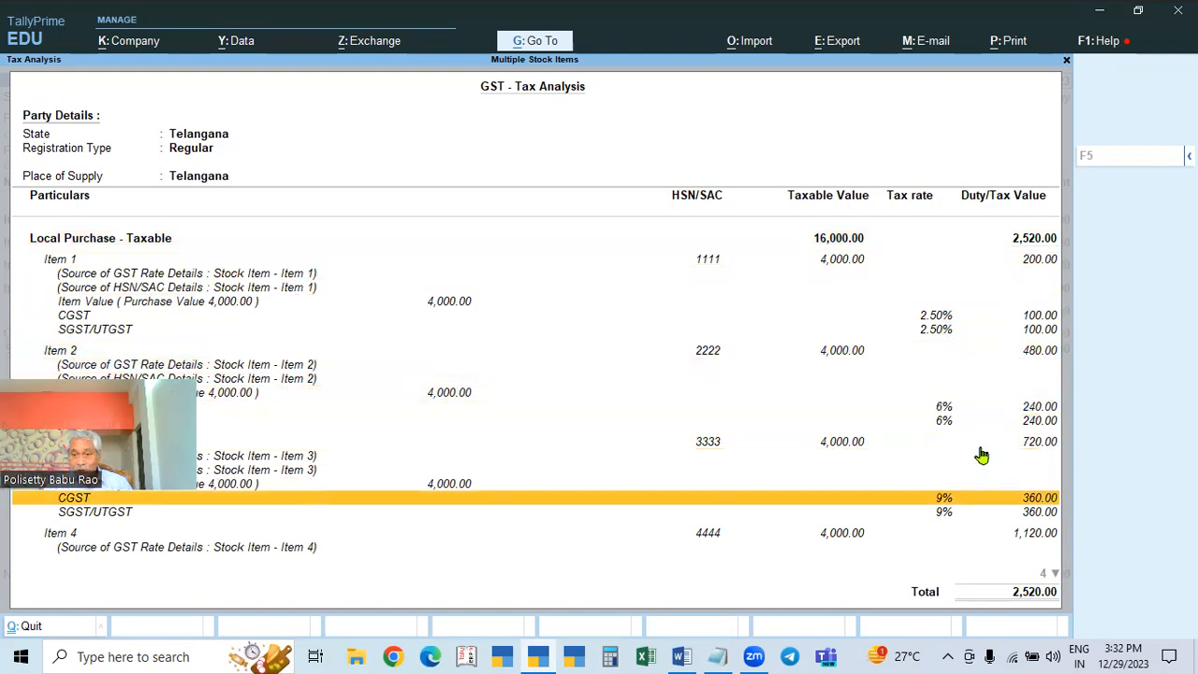
pyautogui.press('Down')
pyautogui.press('Down')
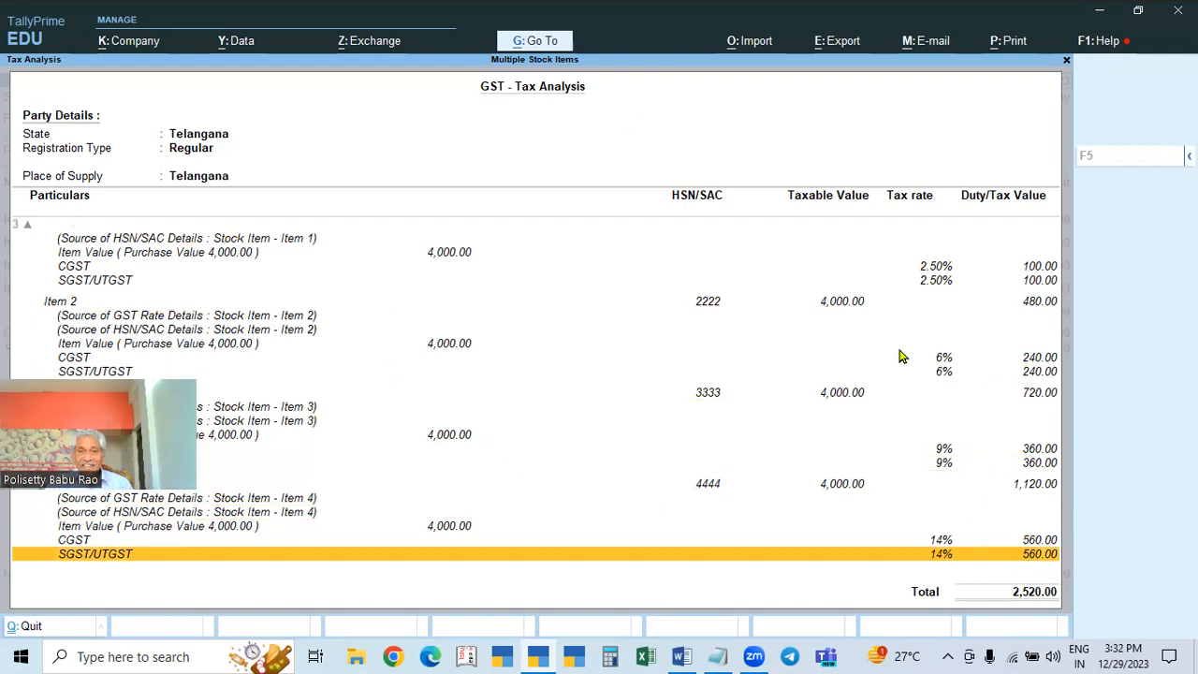
pyautogui.press('Escape')
pyautogui.press('Escape')
# Step: Open the sales voucher and view its detailed GST analysis: 1,753.00 tax on 10,800.00 taxable
pyautogui.press('y')
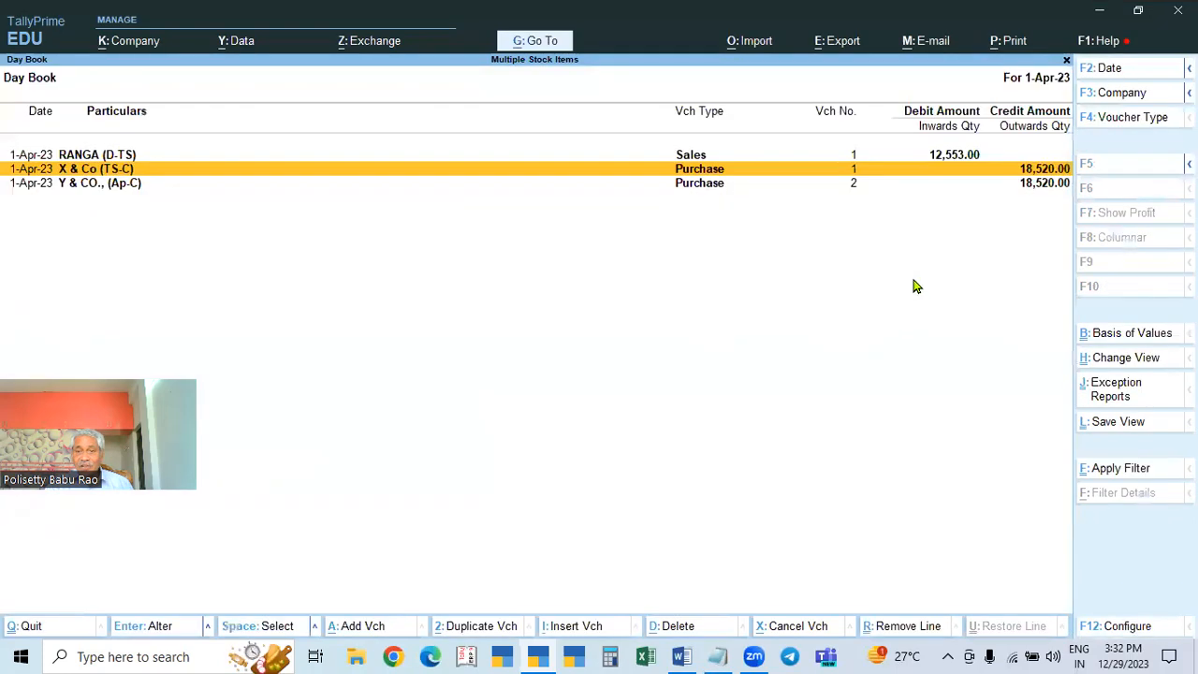
pyautogui.click(960, 155)
pyautogui.click(962, 160)
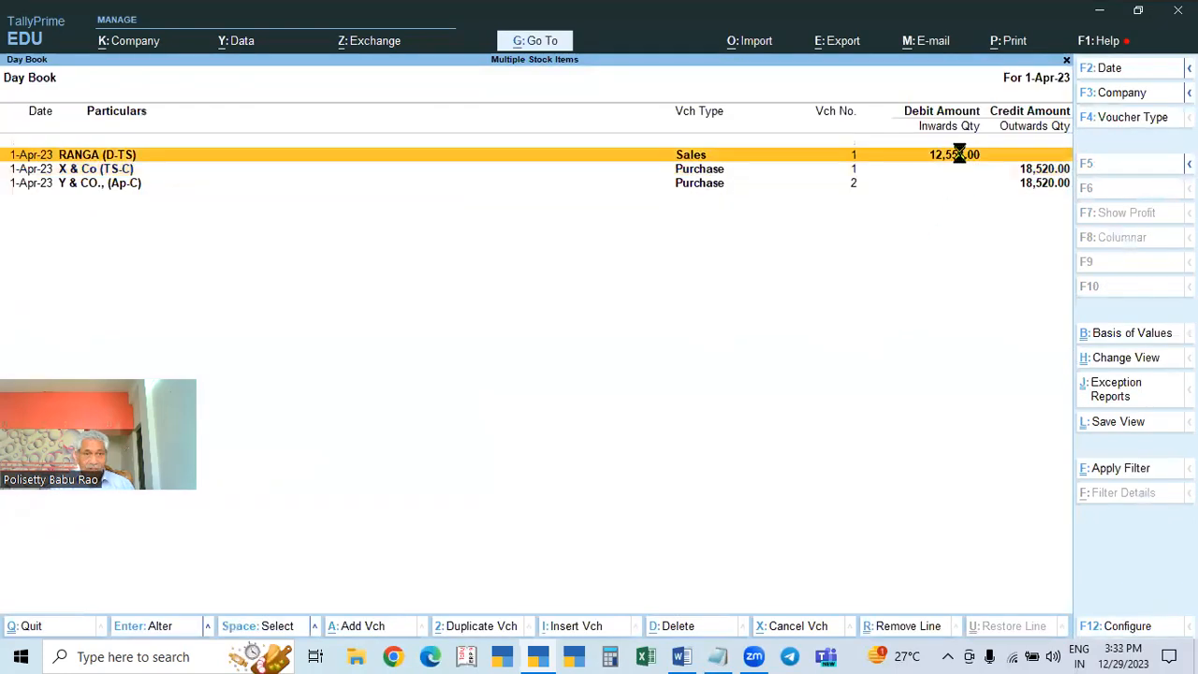
pyautogui.hotkey('alt', 'a')
pyautogui.press('F5')
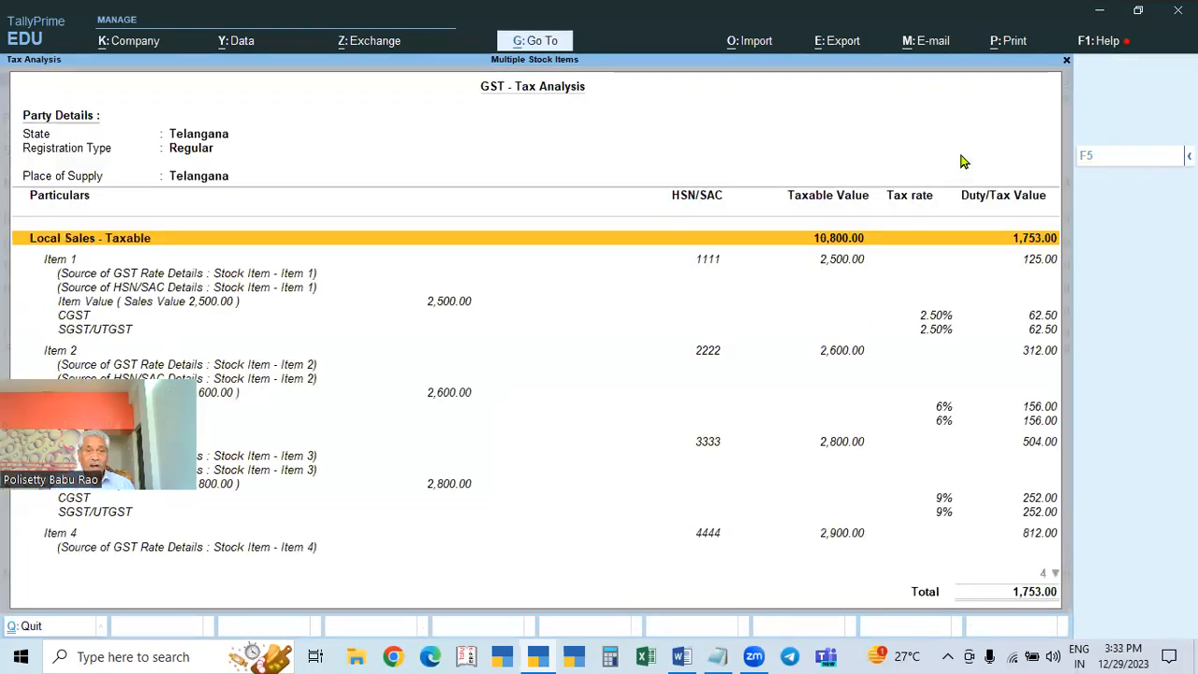
pyautogui.press('Escape')
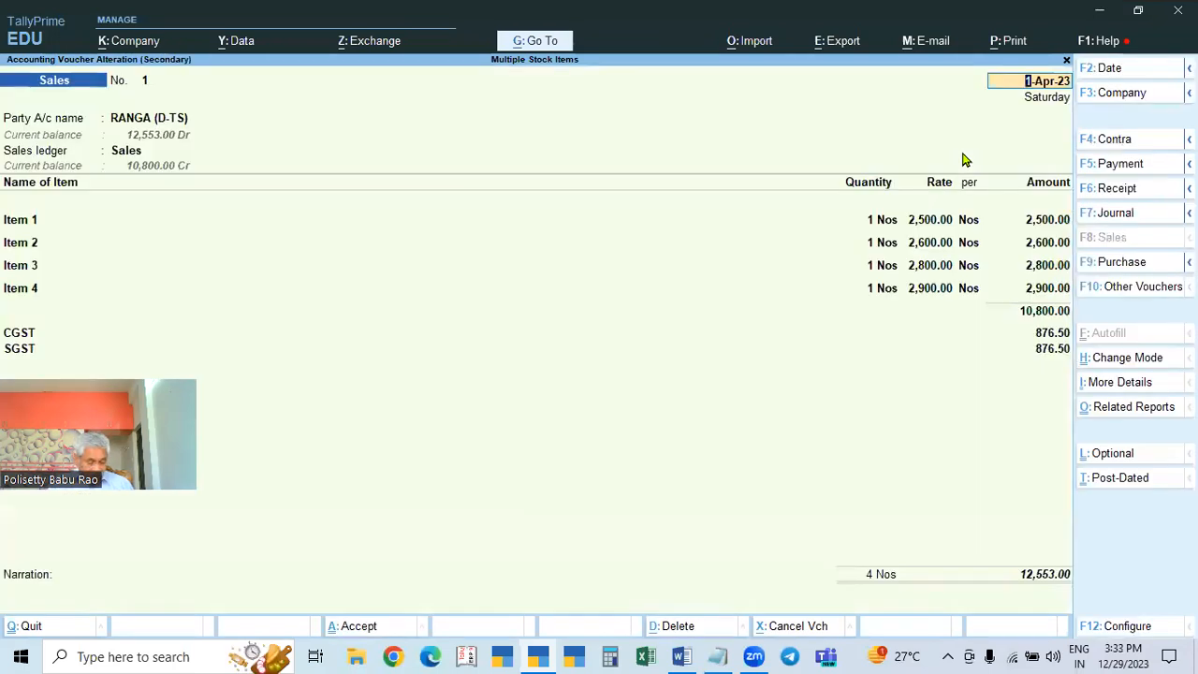
pyautogui.hotkey('alt', 'a')
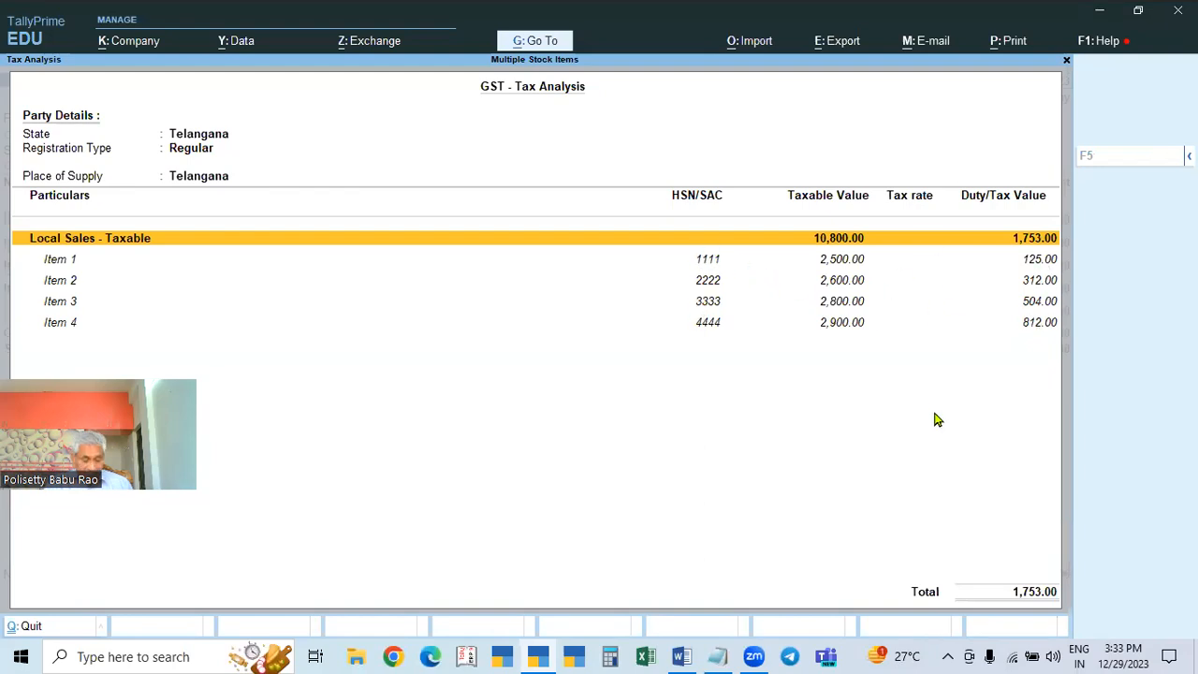
pyautogui.hotkey('alt', 'F5')
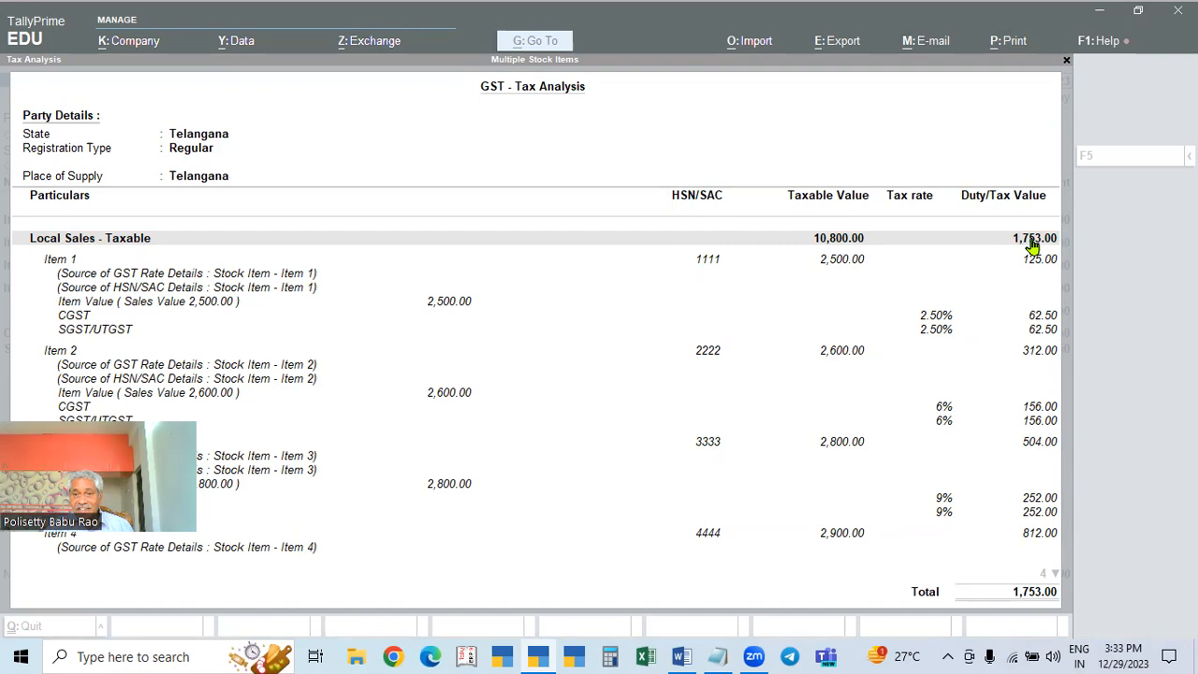
# Step: Drill from Item 3 into the sales voucher, then quit back to Gateway of Tally
pyautogui.doubleClick(924, 449)
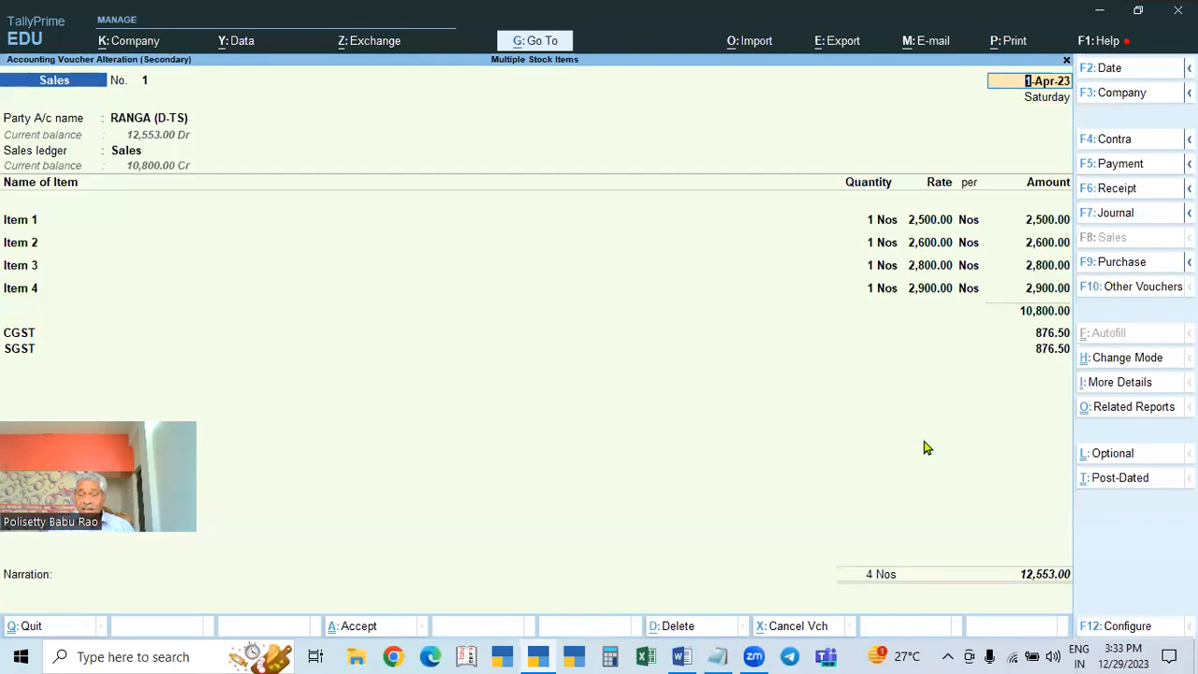
pyautogui.press('Escape')
pyautogui.press('Return')
pyautogui.press('Escape')
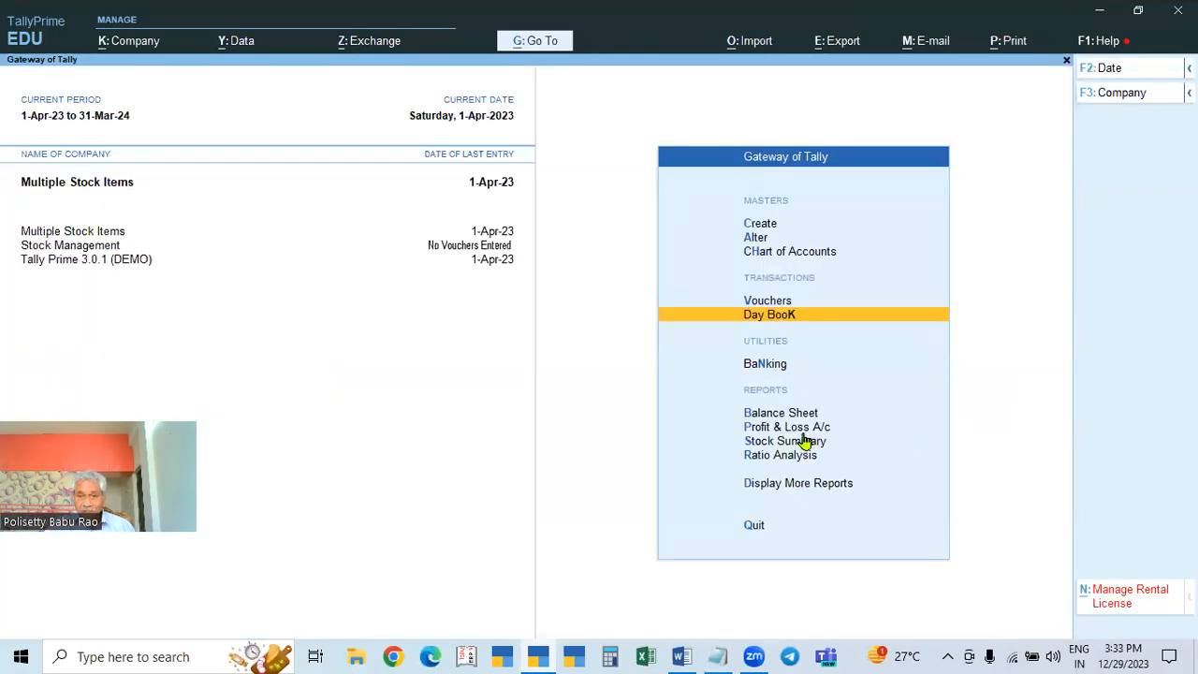
# Step: Open GSTR-1 under Display More Reports > GST Reports: one B2B invoice, 10,800.00 taxable, 1,753.00 tax
pyautogui.press('Down')
pyautogui.press('Down')
pyautogui.press('Down')
pyautogui.press('Down')
pyautogui.press('Down')
pyautogui.press('Down')
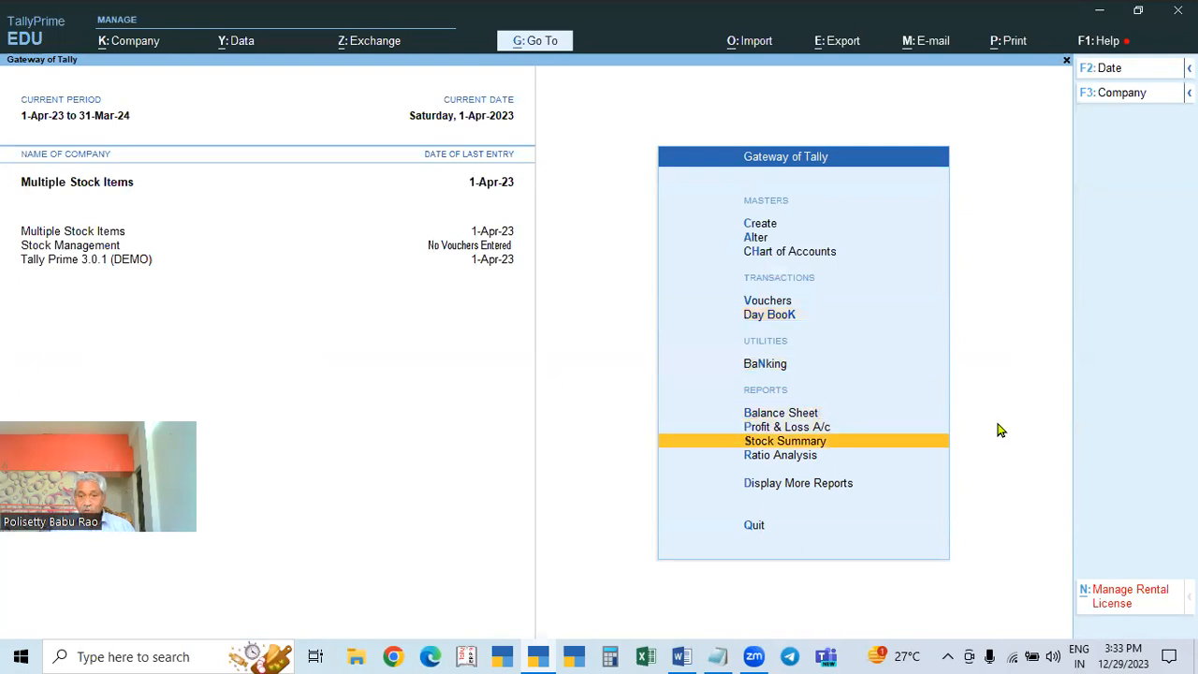
pyautogui.press('Return')
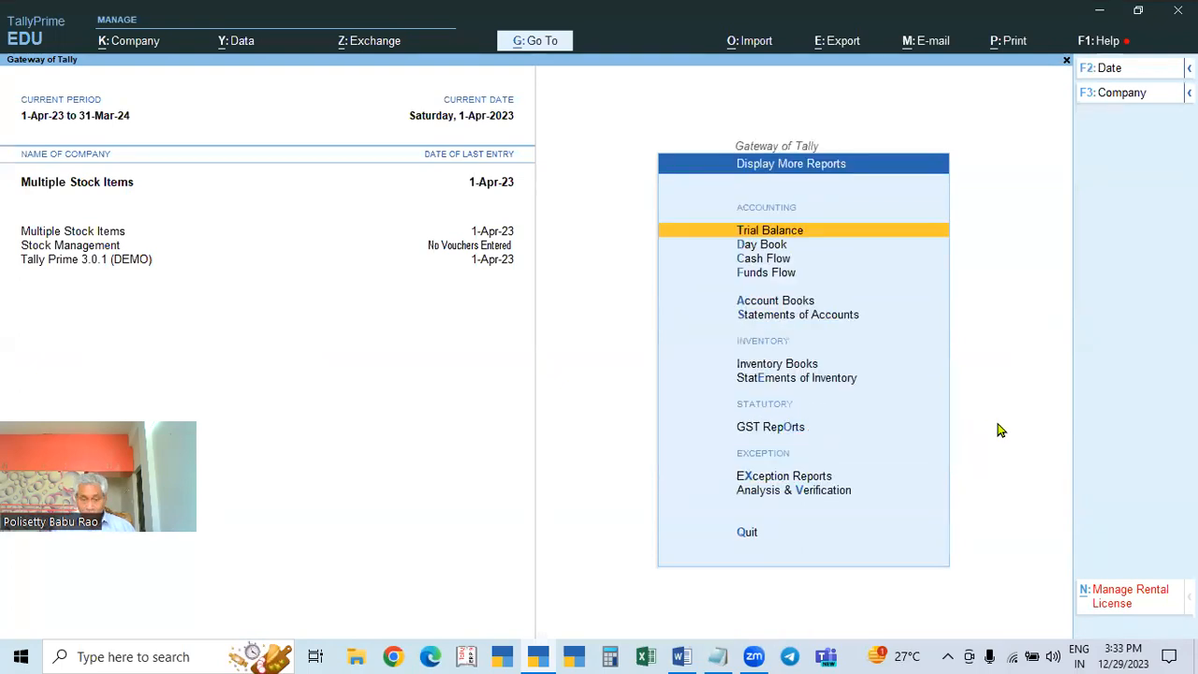
pyautogui.click(811, 433)
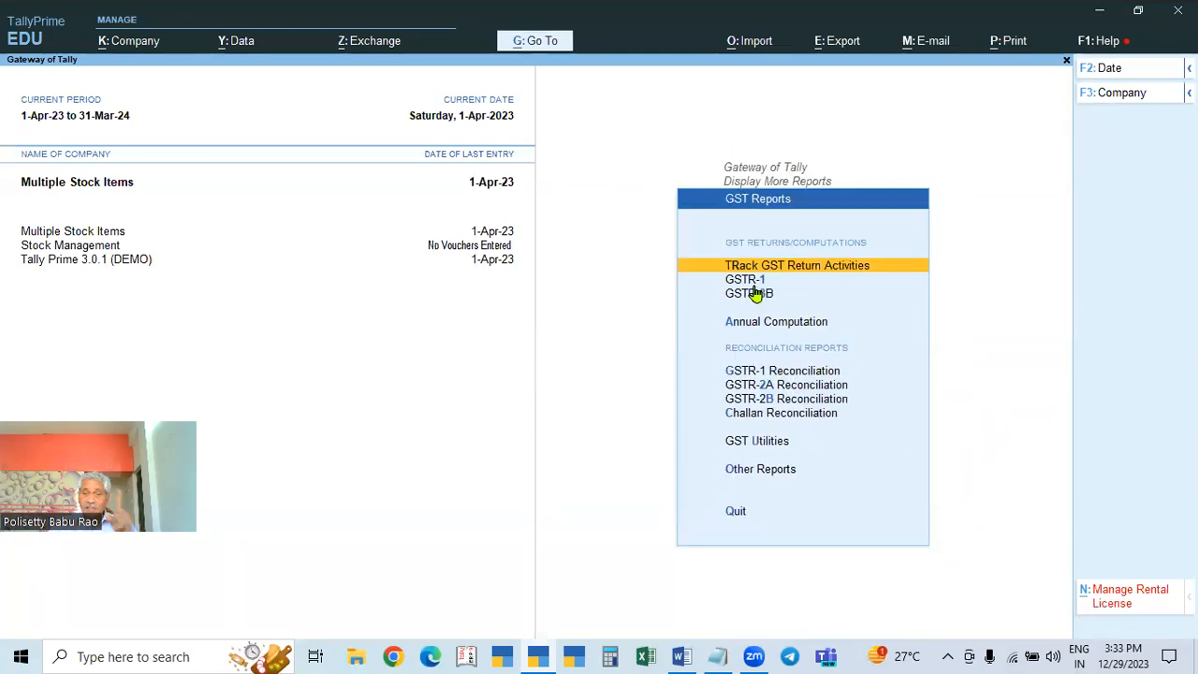
pyautogui.press('Down')
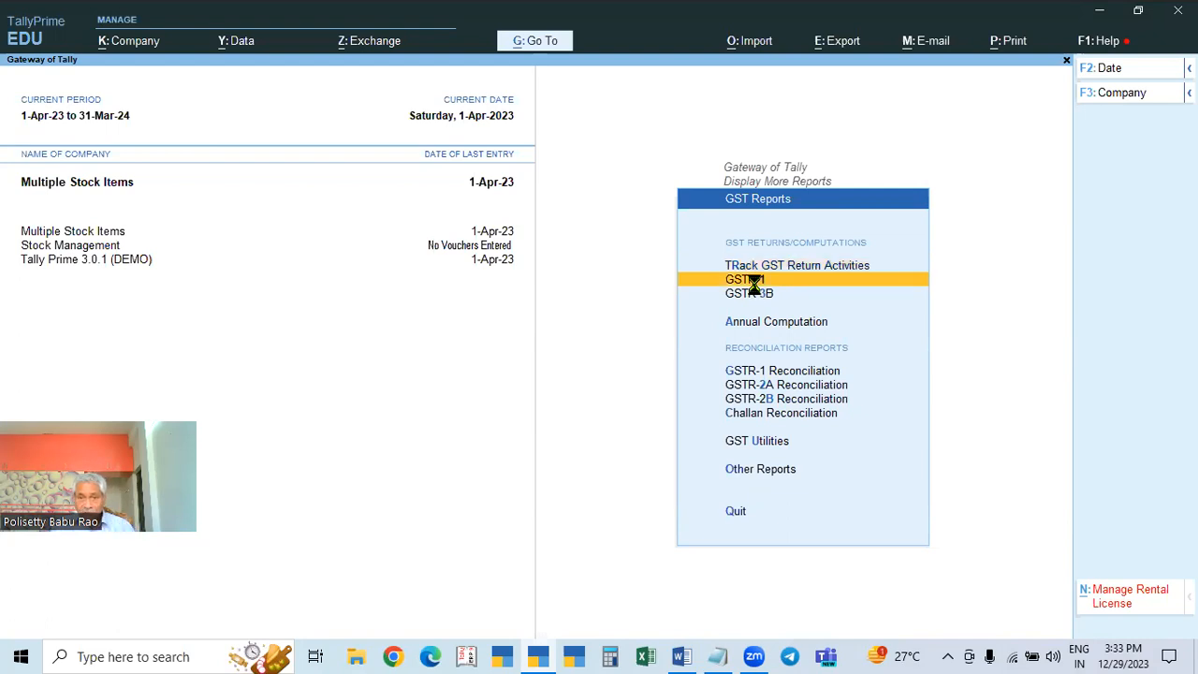
pyautogui.press('Return')
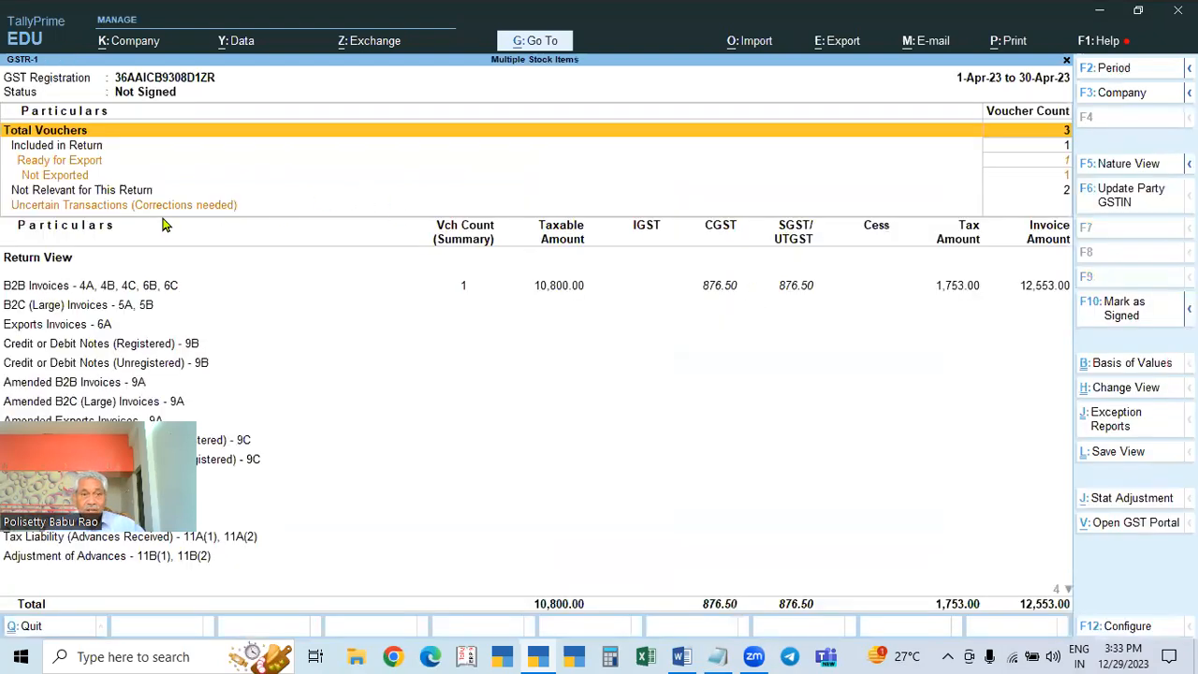
pyautogui.click(81, 206)
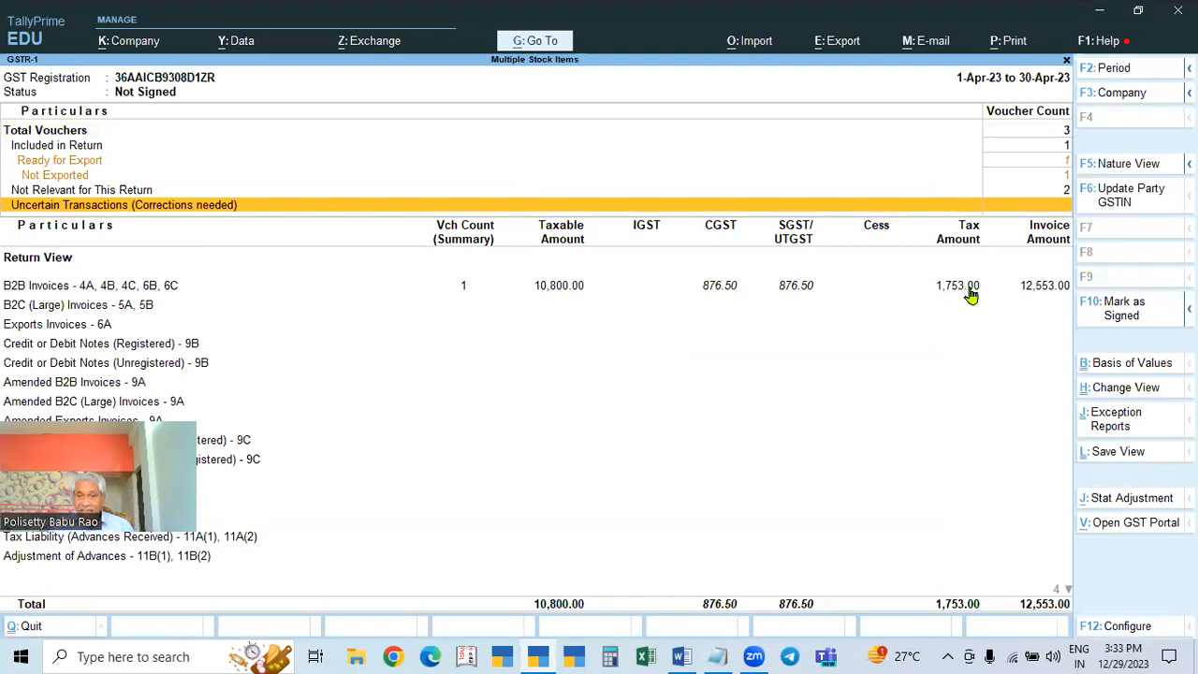
pyautogui.press('Escape')
# Step: Highlight GSTR-2A Reconciliation, then reopen GSTR-1 and return to GST Reports
pyautogui.press('Down')
pyautogui.press('Down')
pyautogui.press('Down')
pyautogui.press('Down')
pyautogui.press('Down')
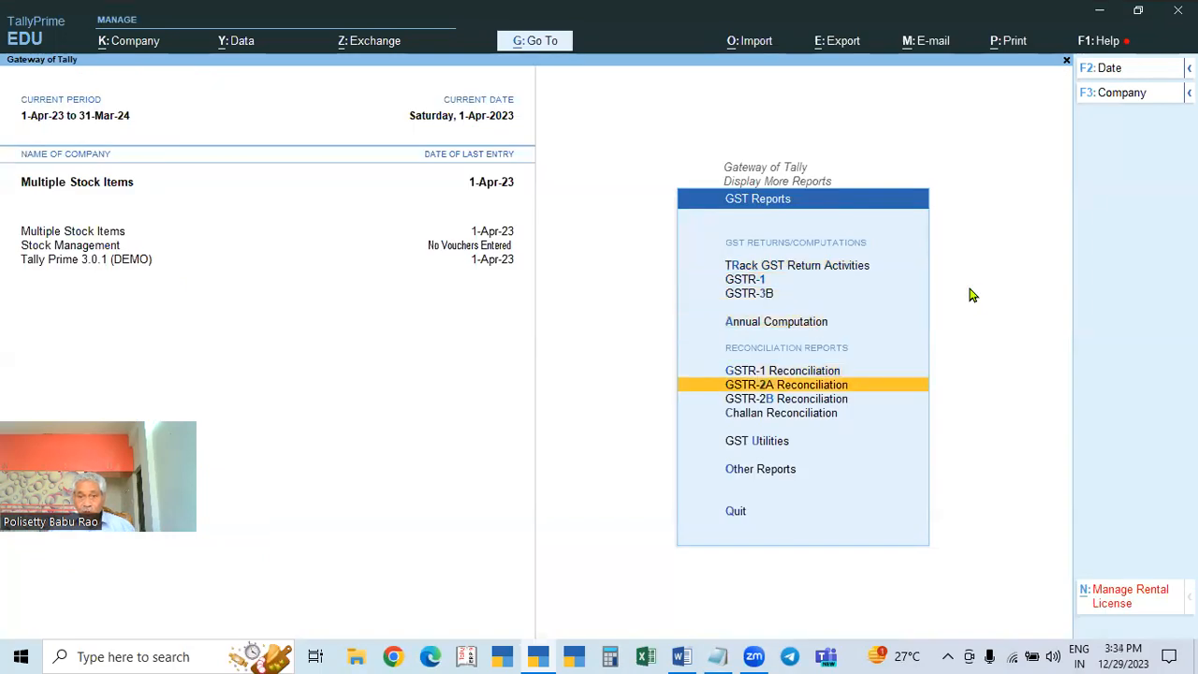
pyautogui.press('Up')
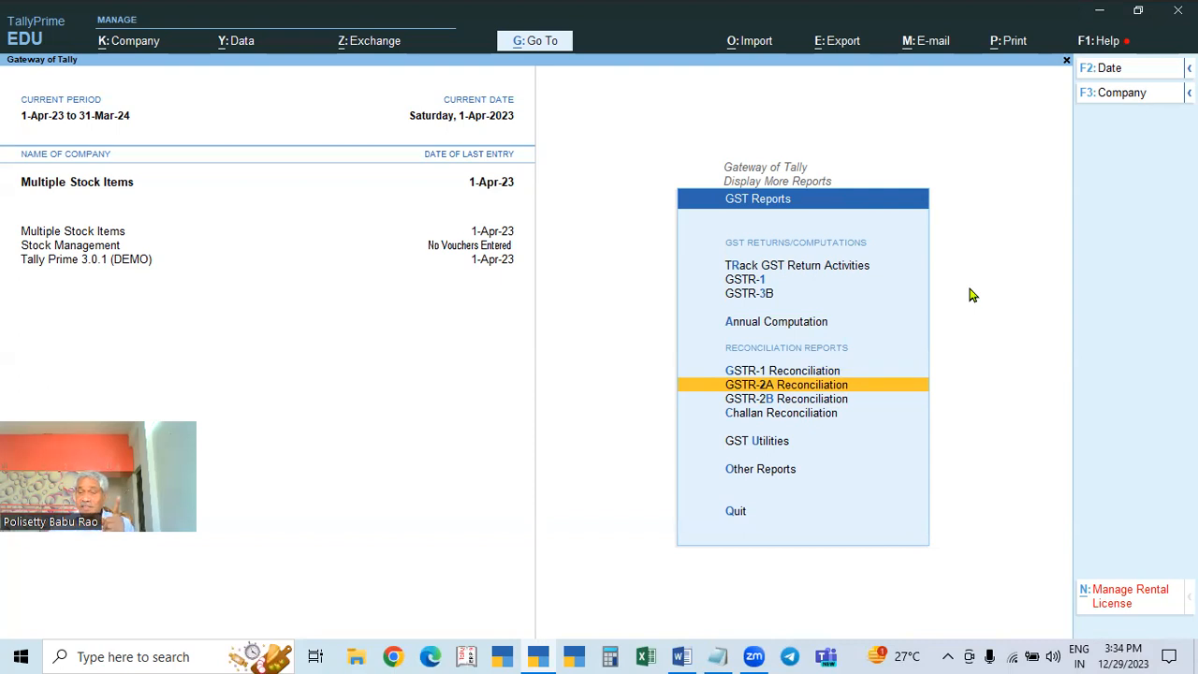
pyautogui.click(757, 285)
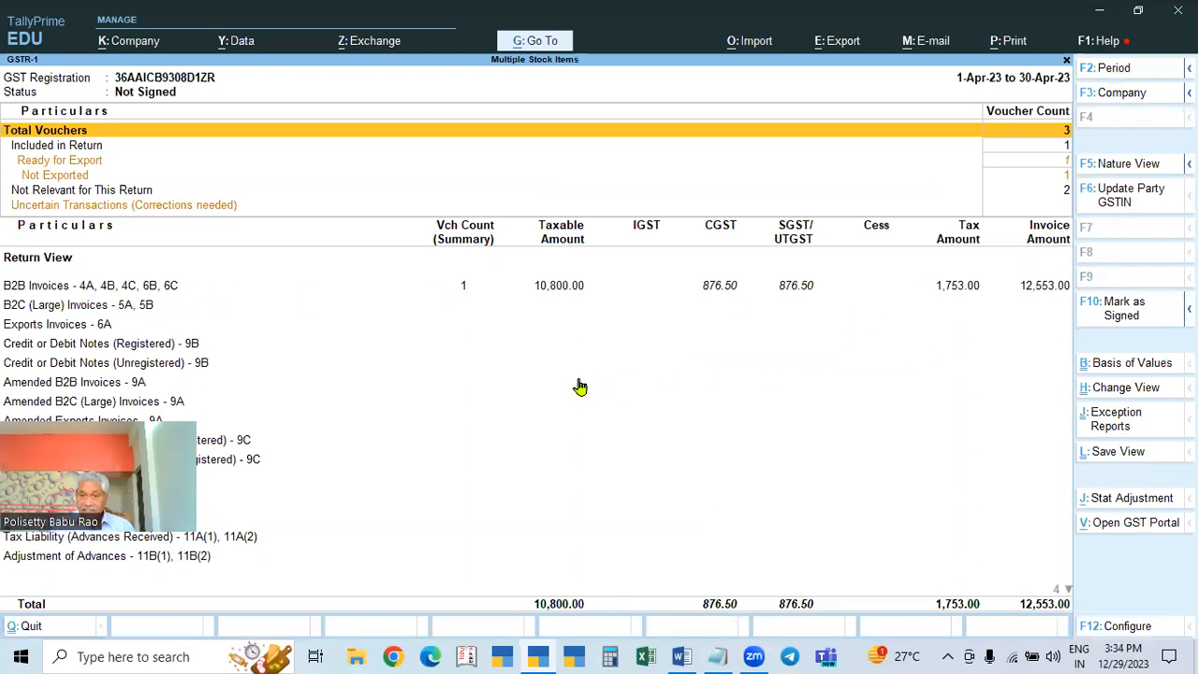
pyautogui.press('Escape')
# Step: Review the GSTR-2B Reconciliation report, then briefly open GSTR-3B
pyautogui.press('Down')
pyautogui.press('Down')
pyautogui.press('Down')
pyautogui.press('Down')
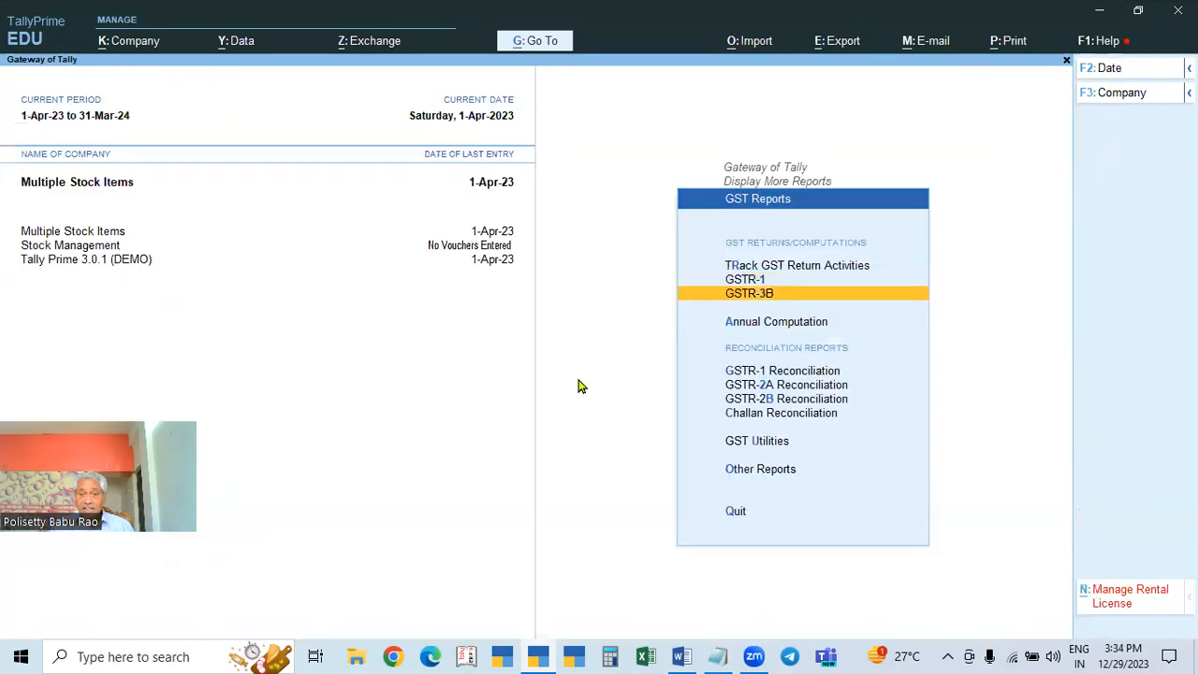
pyautogui.press('Down')
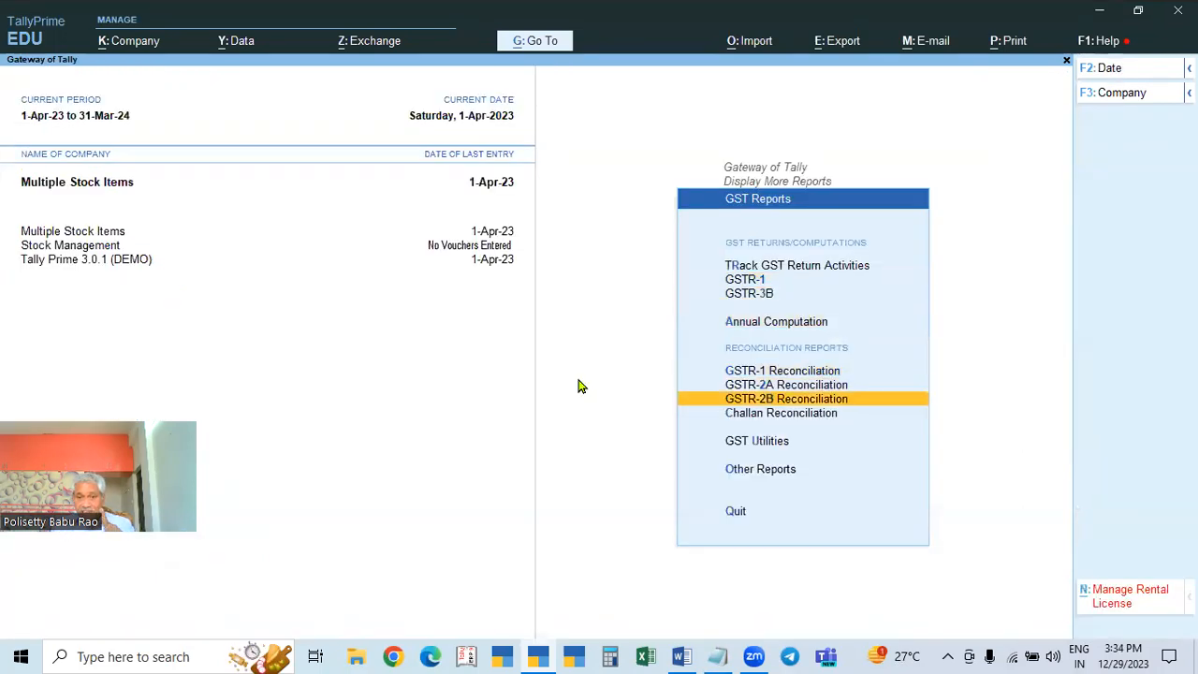
pyautogui.press('Return')
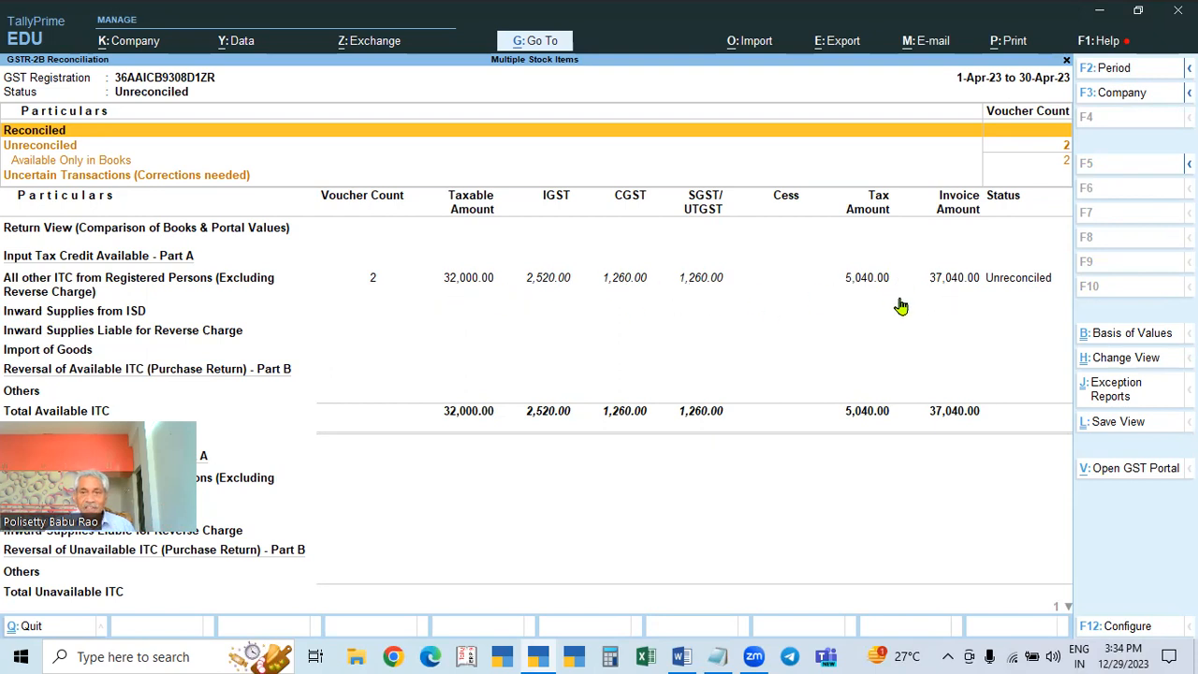
pyautogui.press('Escape')
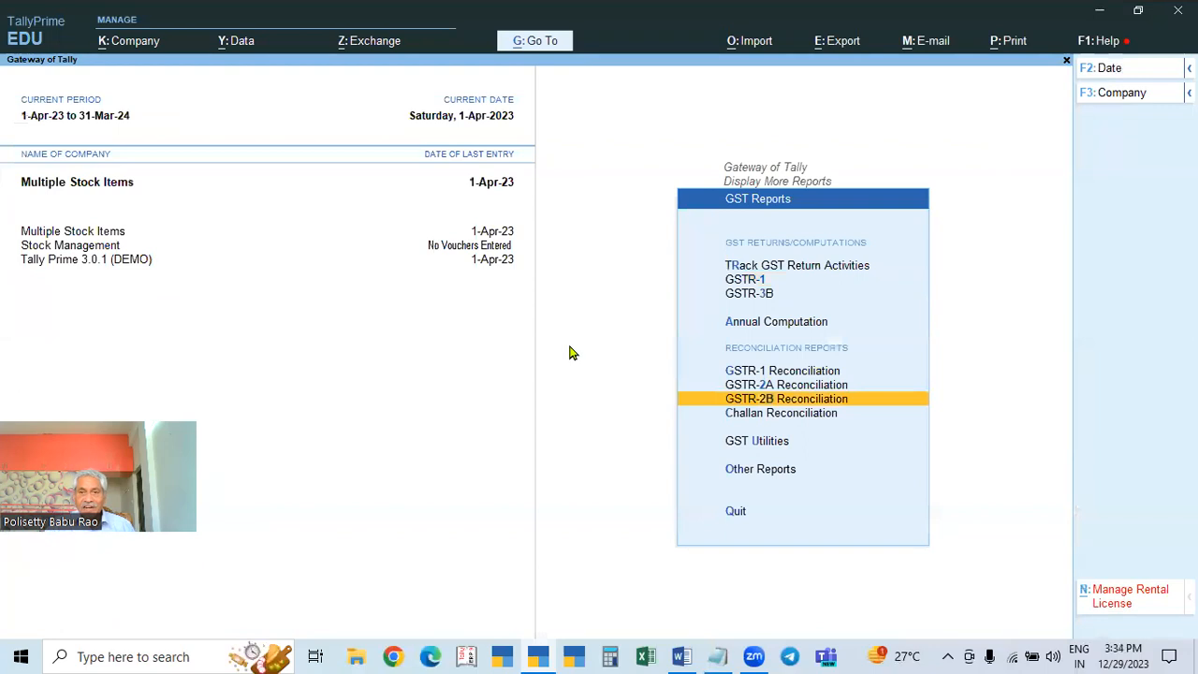
pyautogui.click(763, 298)
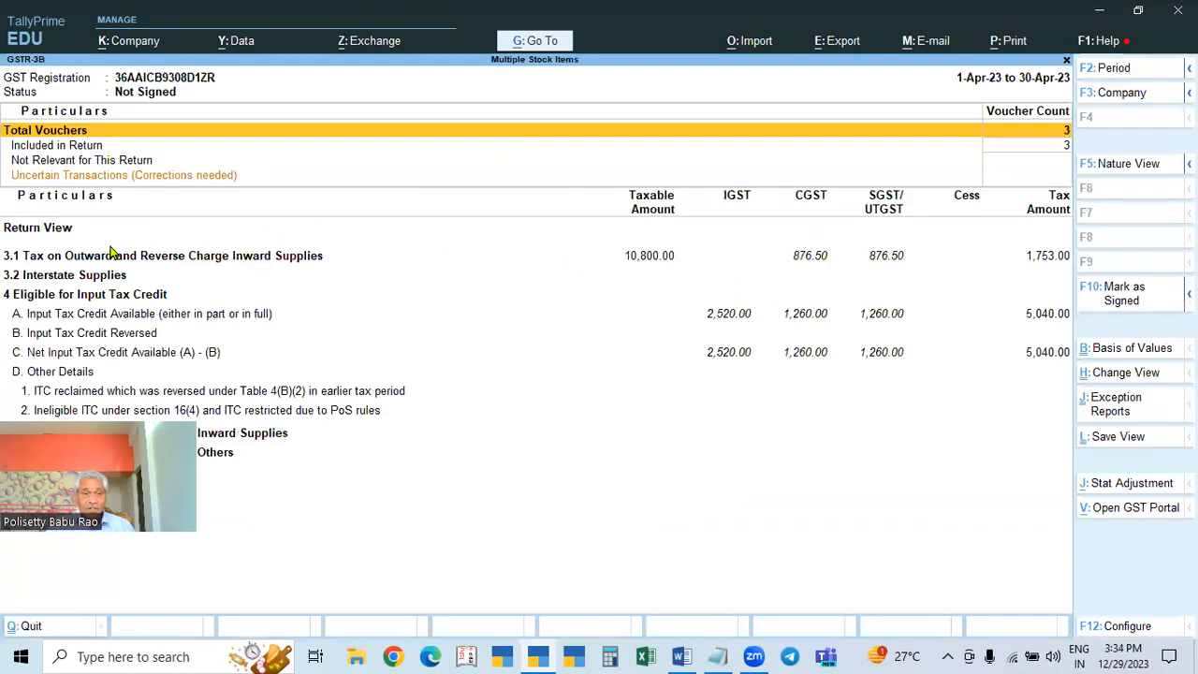
pyautogui.press('Escape')
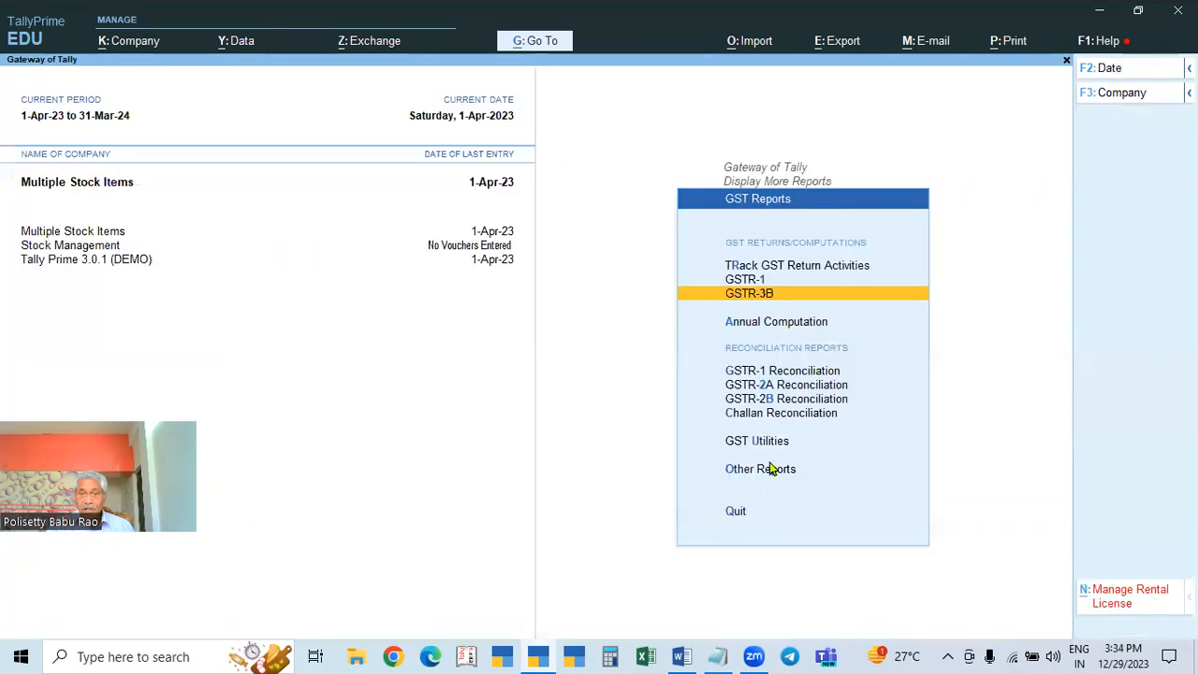
# Step: Check GSTR-2A Reconciliation's Uncertain Transactions row, then revisit GSTR-2B Reconciliation
pyautogui.click(791, 386)
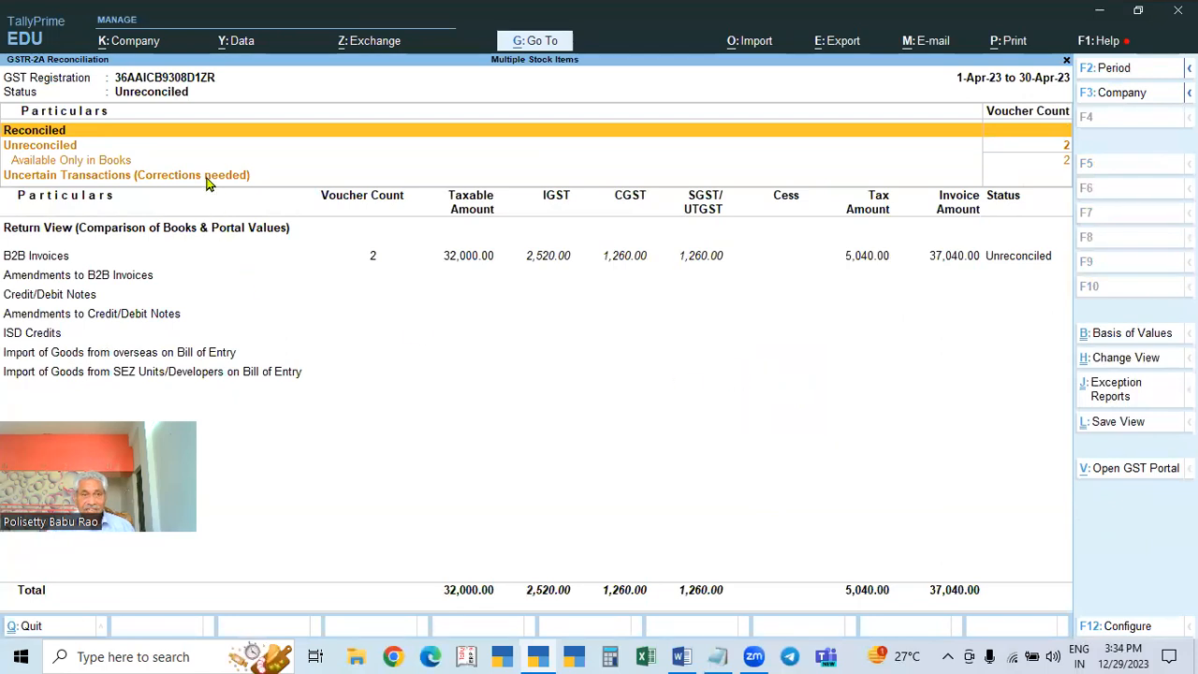
pyautogui.click(1048, 177)
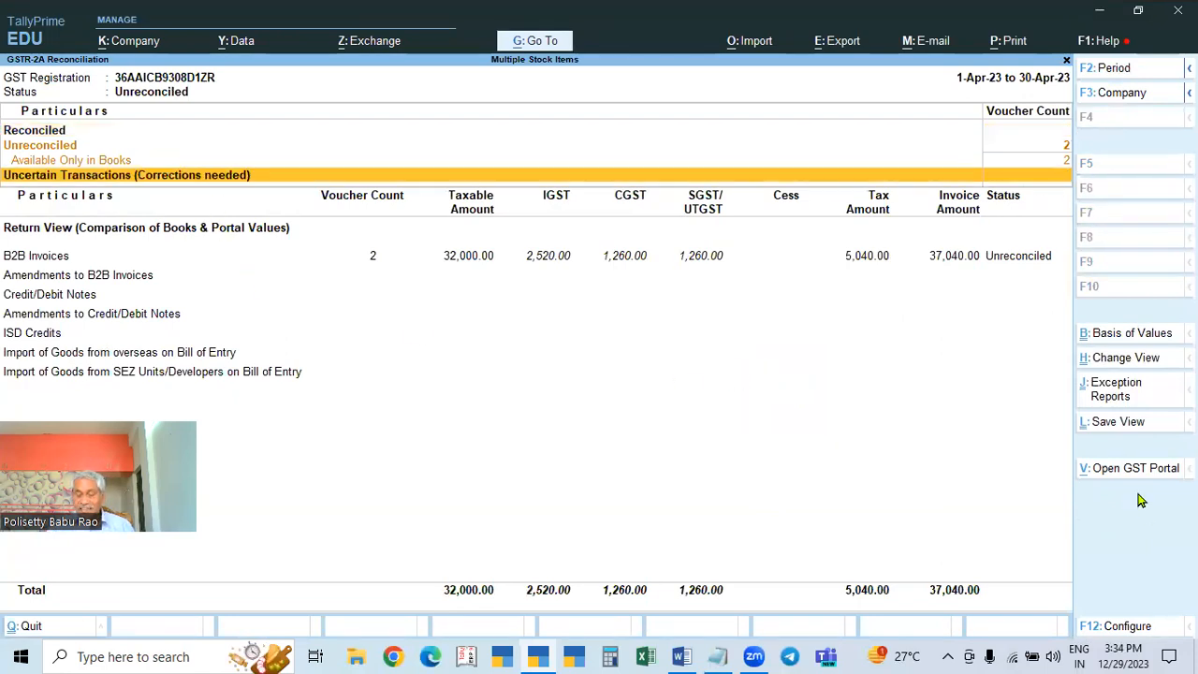
pyautogui.press('Escape')
pyautogui.press('Down')
pyautogui.press('Return')
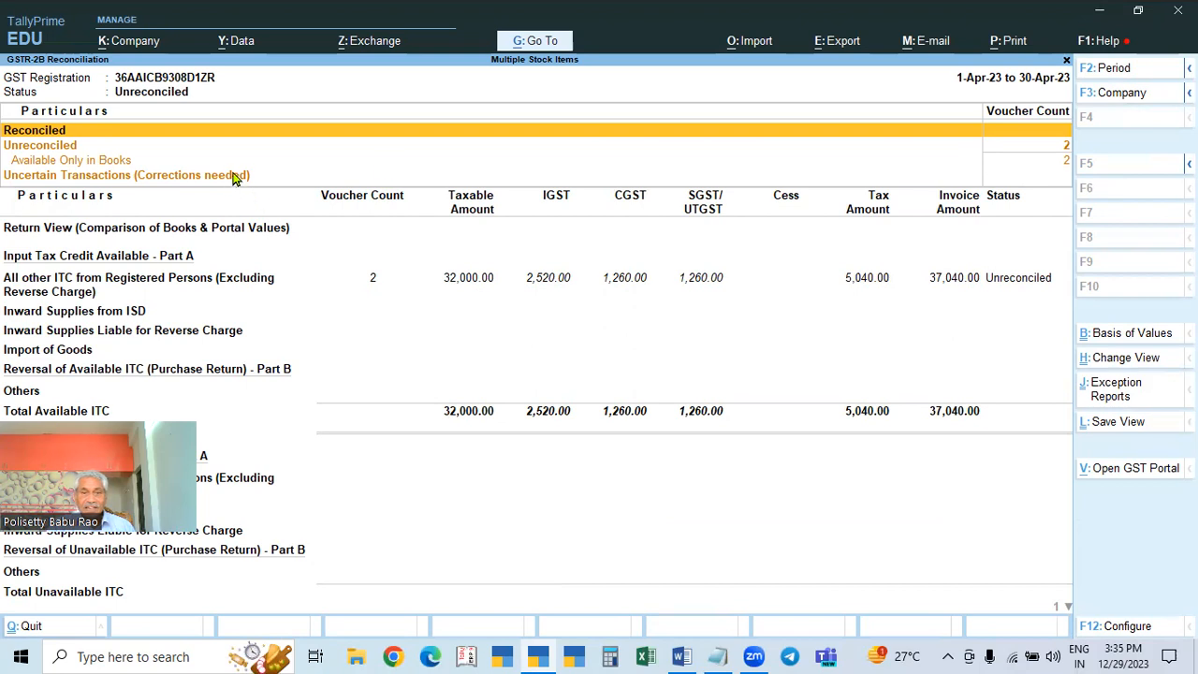
pyautogui.press('Escape')
# Step: Reopen GSTR-3B showing 1,753.00 outward tax and 5,040.00 net input tax credit
pyautogui.press('Up')
pyautogui.press('Up')
pyautogui.press('Up')
pyautogui.press('Up')
pyautogui.press('Up')
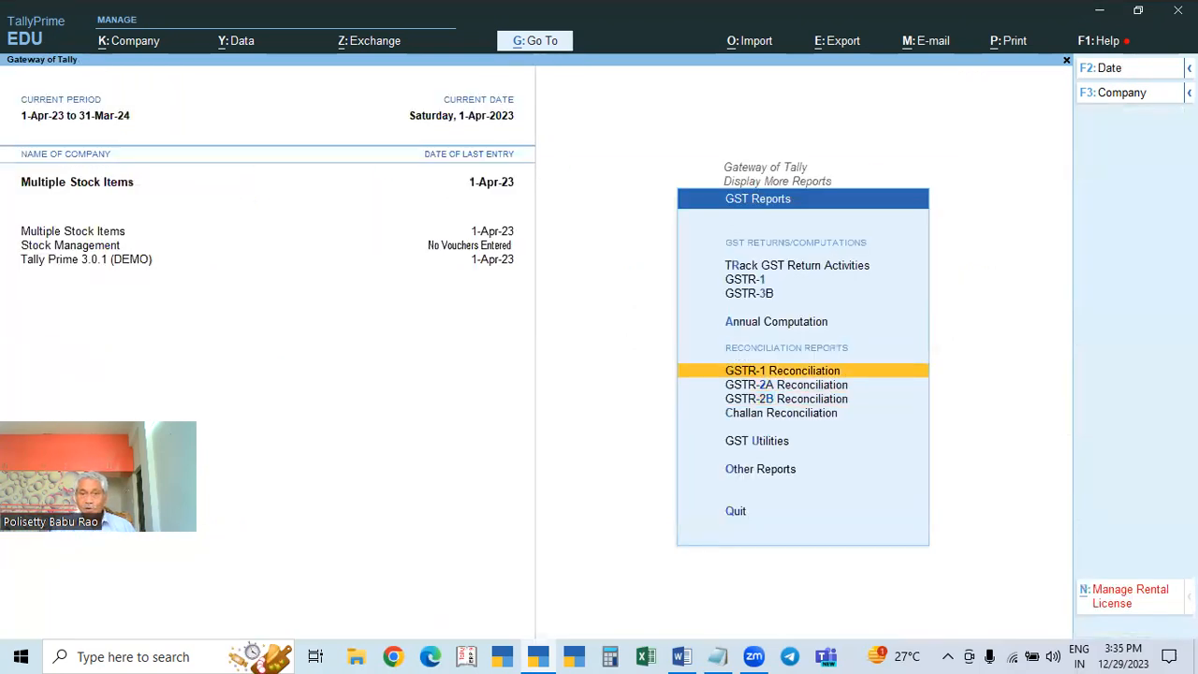
pyautogui.press('Down')
pyautogui.press('Return')
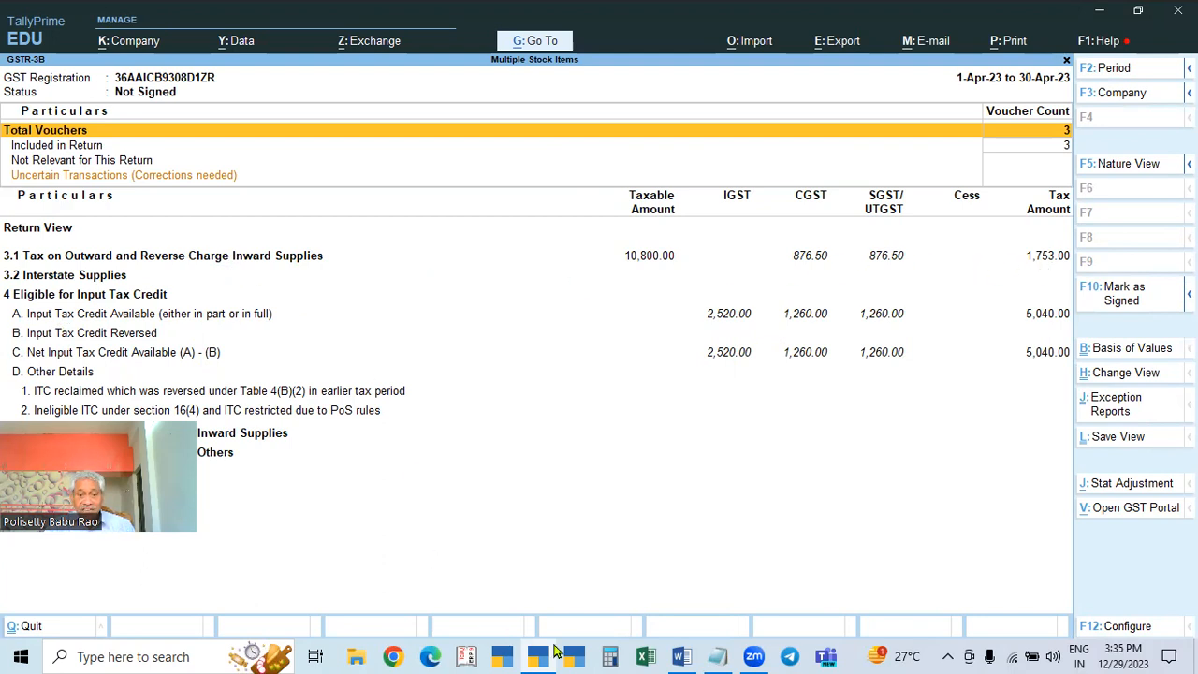
pyautogui.click(610, 657)
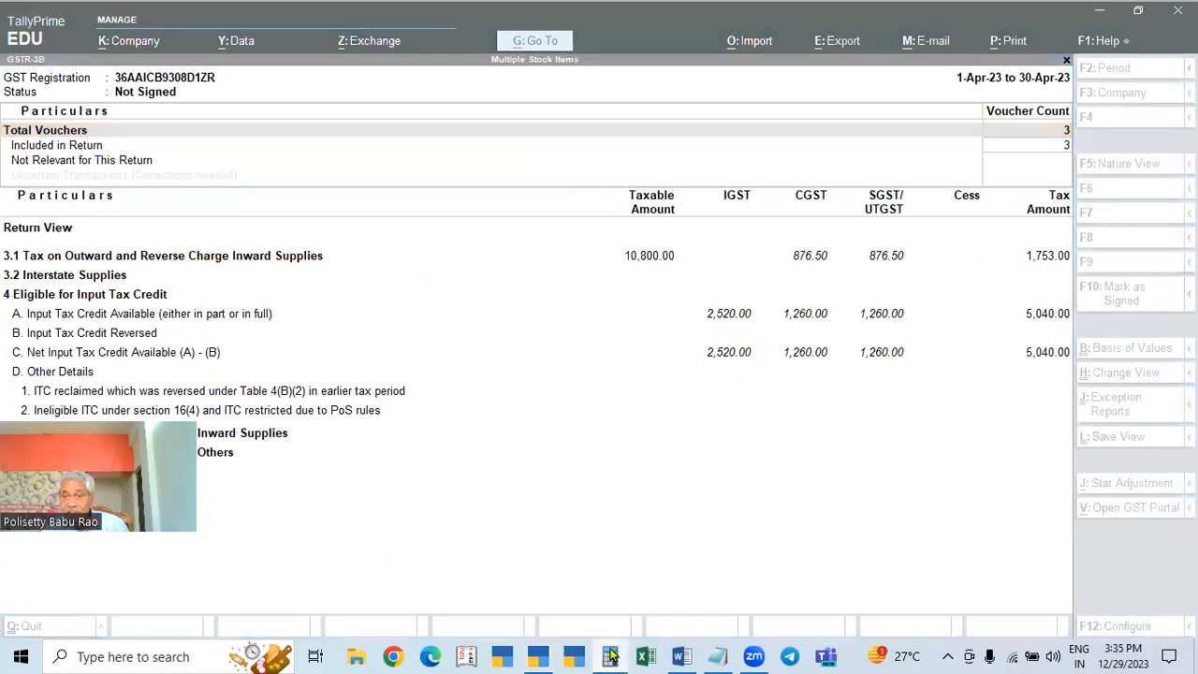
# Step: Compute 5040 − 1753 = 3,287 in Windows Calculator
pyautogui.write('40')
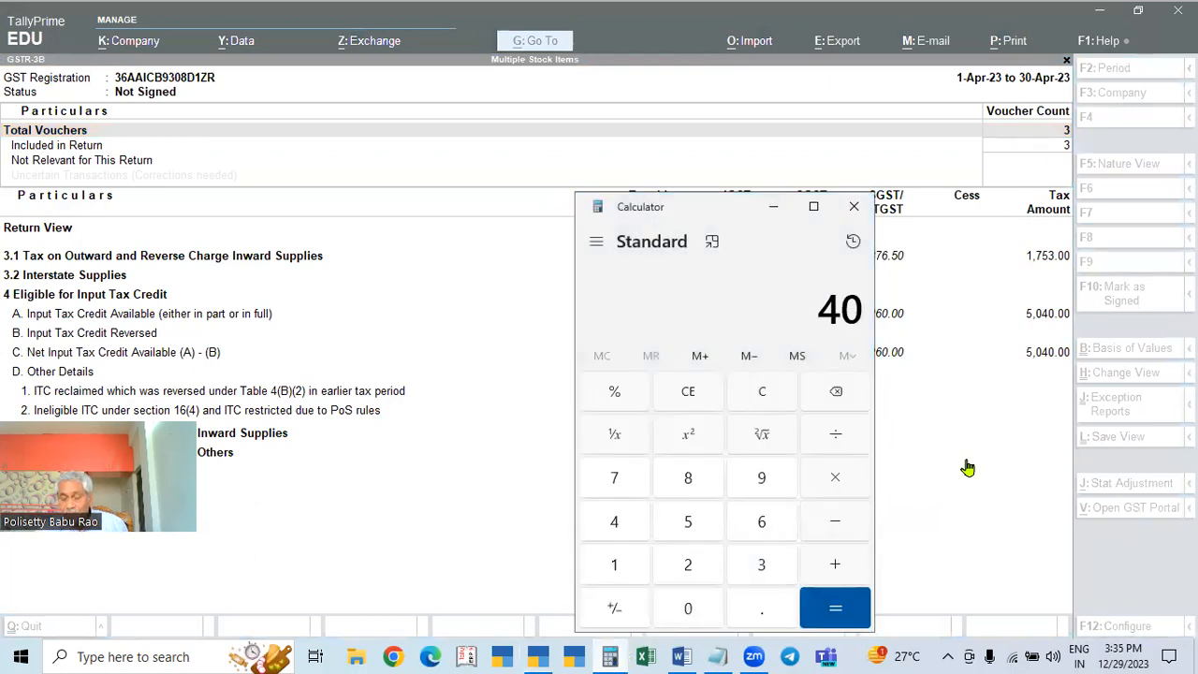
pyautogui.press('Escape')
pyautogui.write('5040')
pyautogui.press('-')
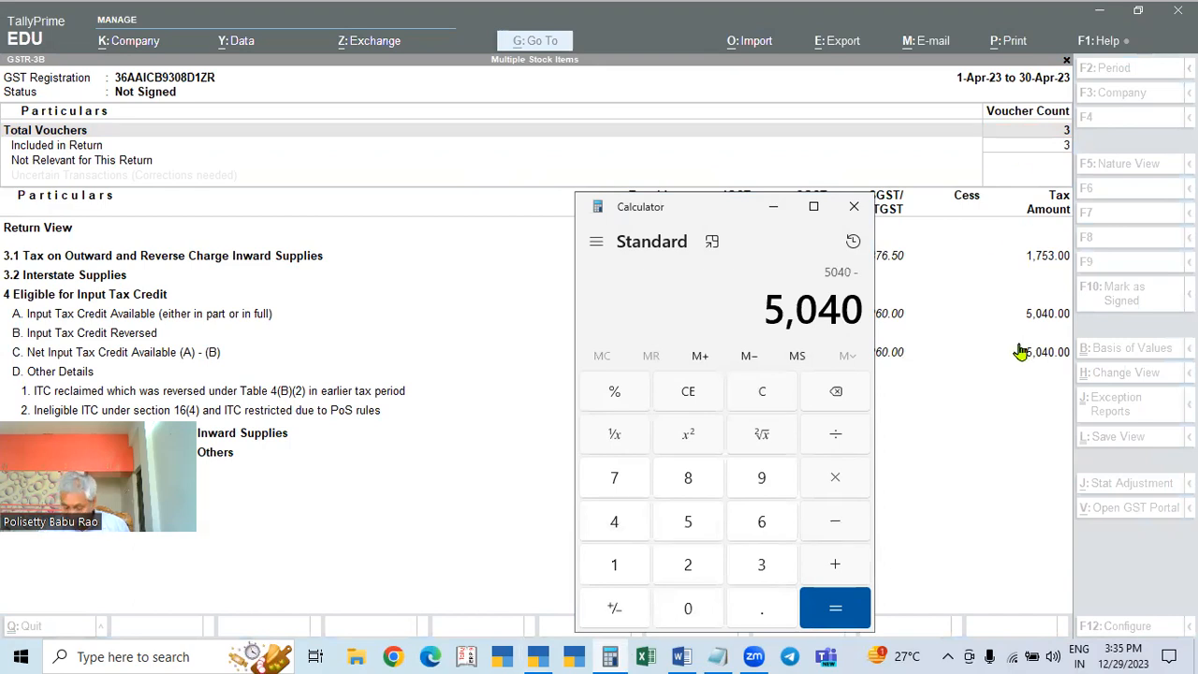
pyautogui.write('1,753')
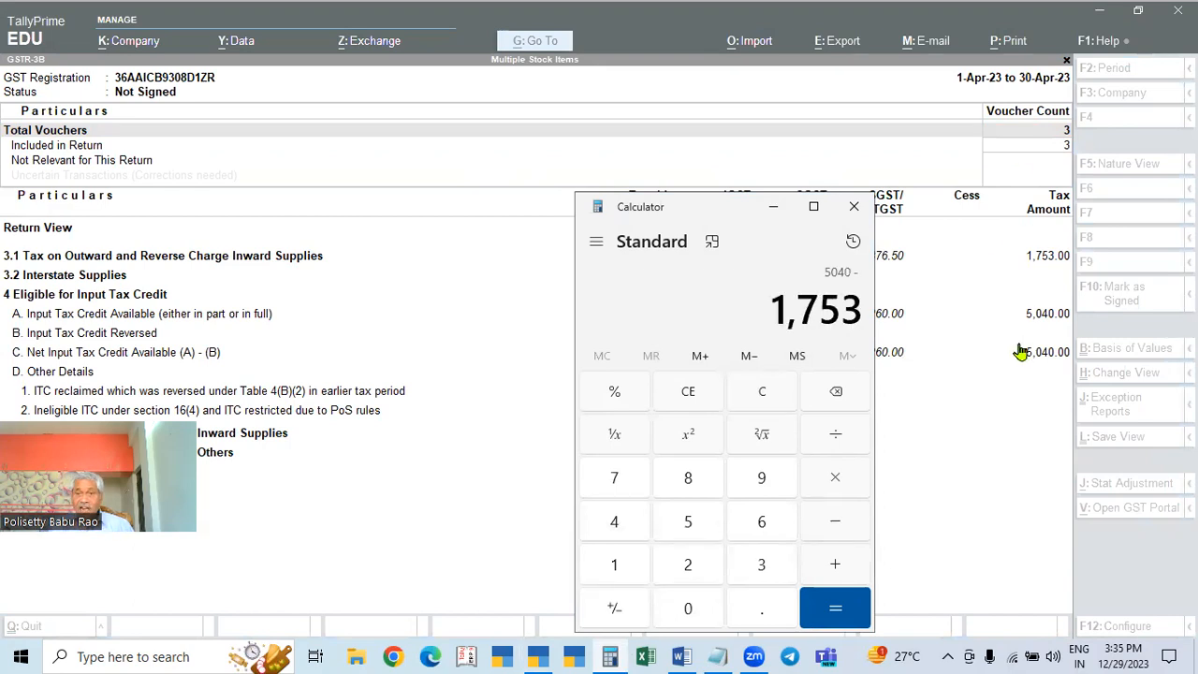
pyautogui.press('Return')
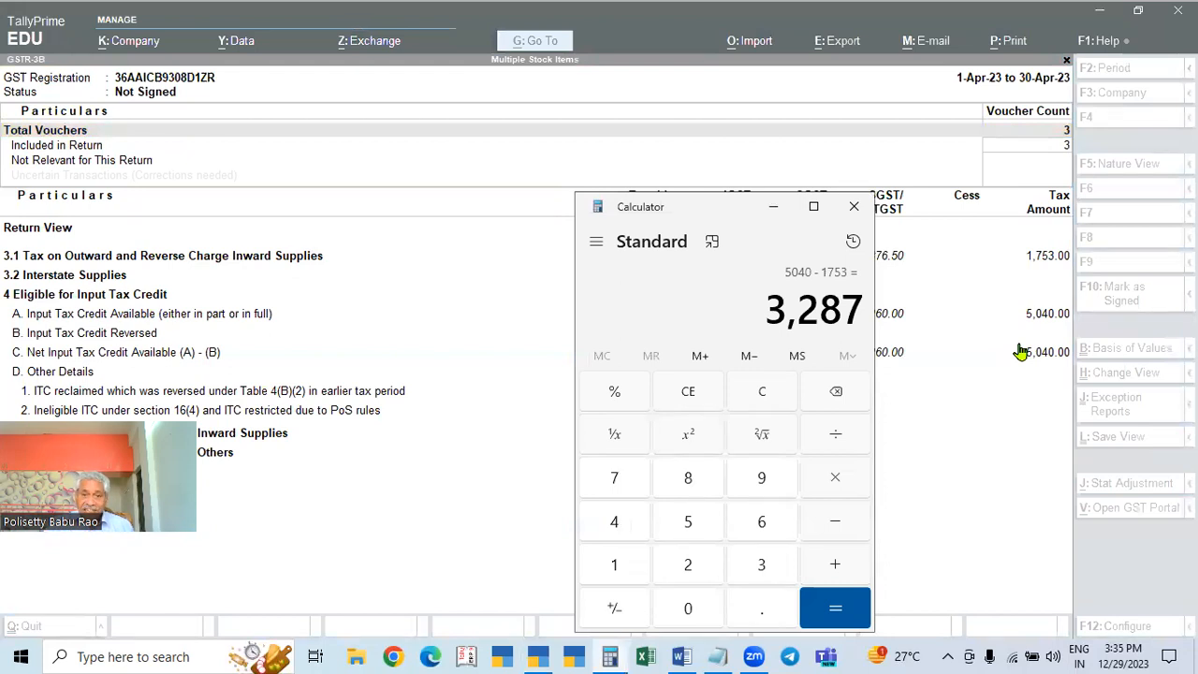
# Step: Switch back to TallyPrime and close the GSTR-3B return
pyautogui.click(1022, 347)
pyautogui.hotkey('alt', 'Tab')
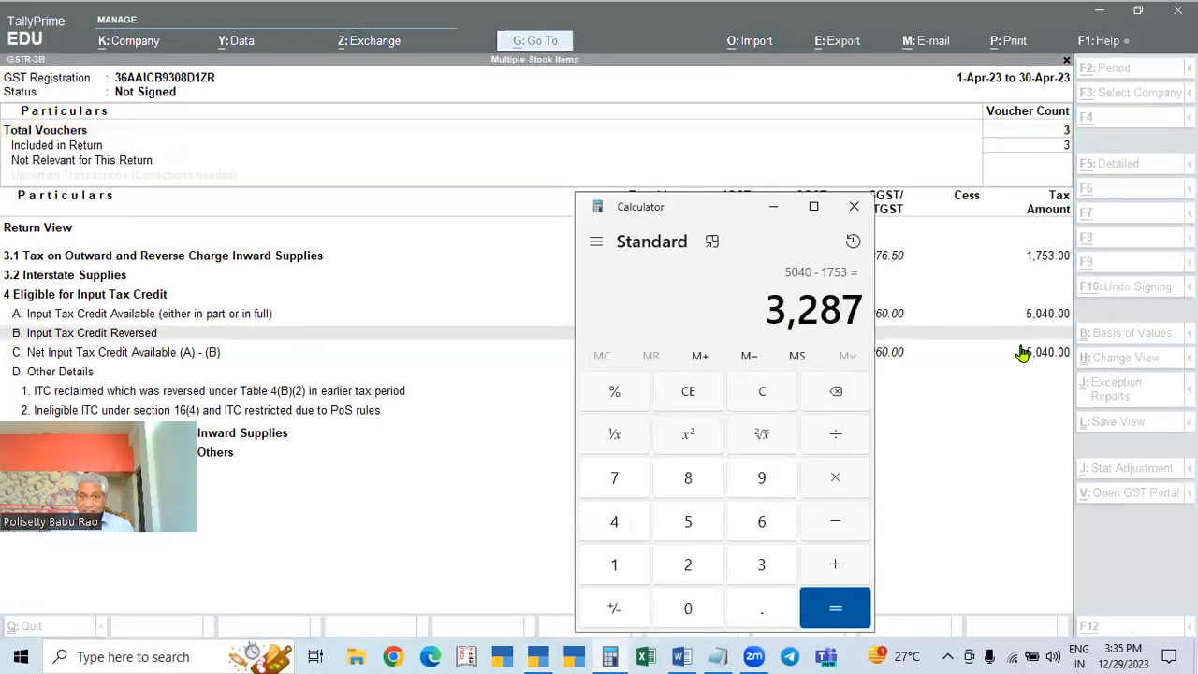
pyautogui.hotkey('alt', 'Tab')
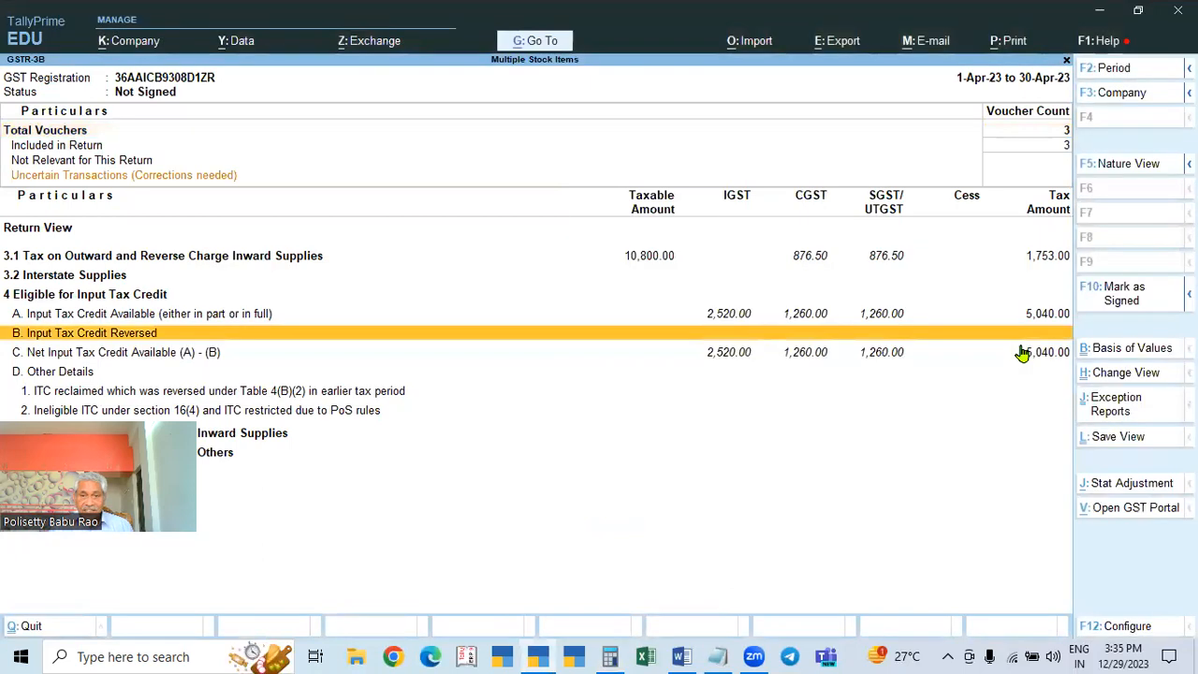
pyautogui.press('Escape')
pyautogui.press('Escape')
pyautogui.press('Escape')
# Step: Open the detailed Balance Sheet and check Duties & Taxes at (-)3,287.00
pyautogui.press('Up')
pyautogui.press('Up')
pyautogui.press('Up')
pyautogui.press('Up')
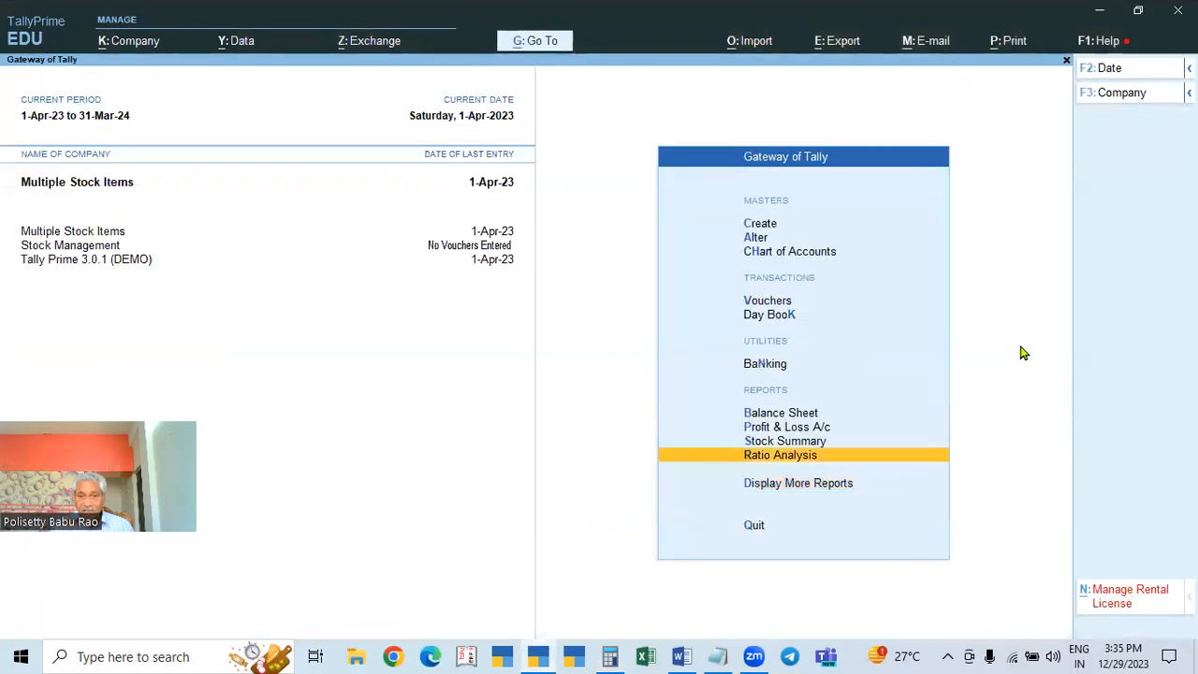
pyautogui.press('Return')
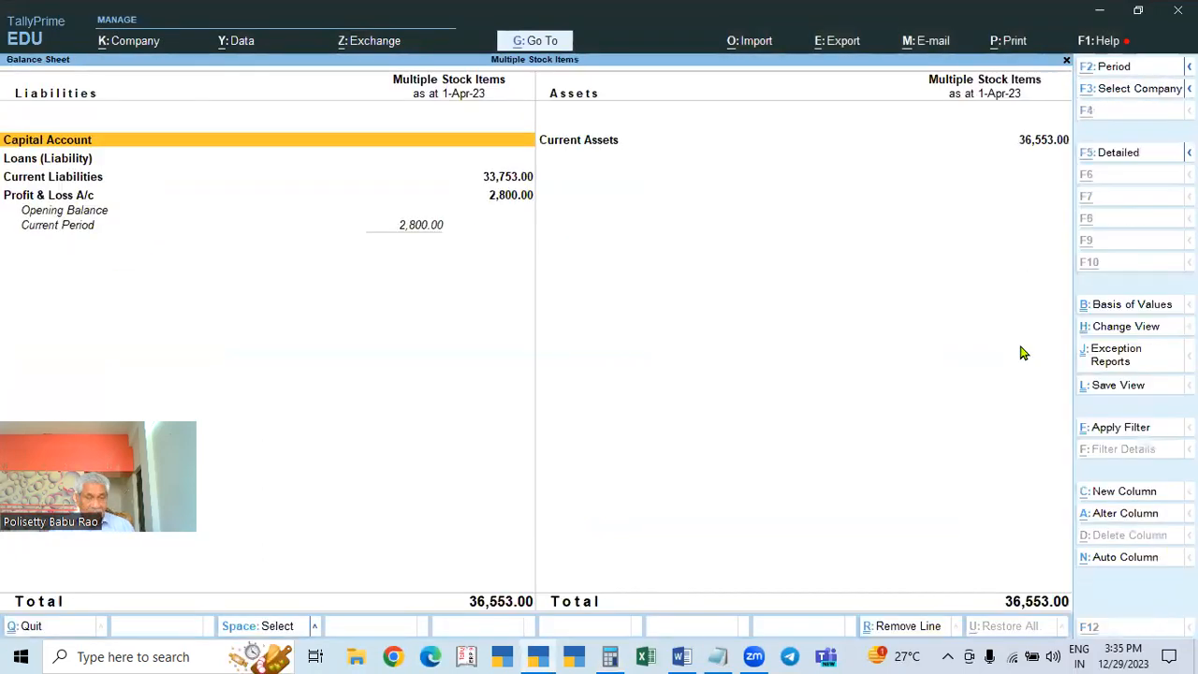
pyautogui.hotkey('alt', 'F5')
pyautogui.click(83, 195)
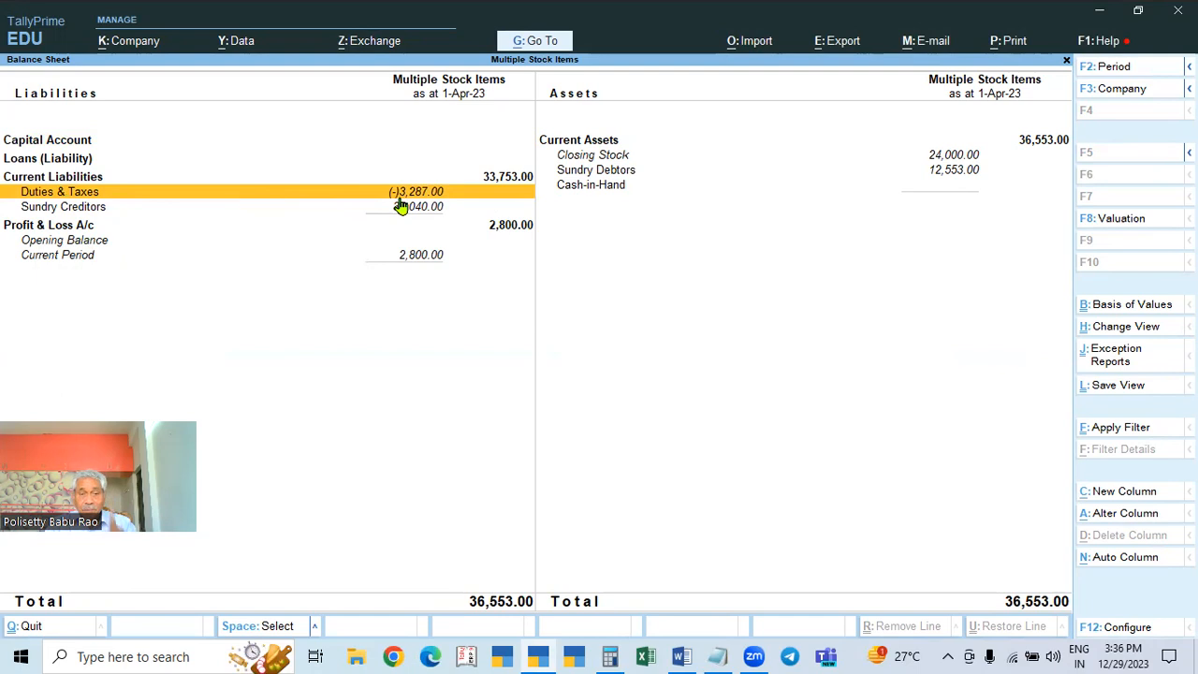
# Step: Compare with the calculator's 3,287, close Calculator, exit the Balance Sheet, and bring Word forward
pyautogui.click(610, 656)
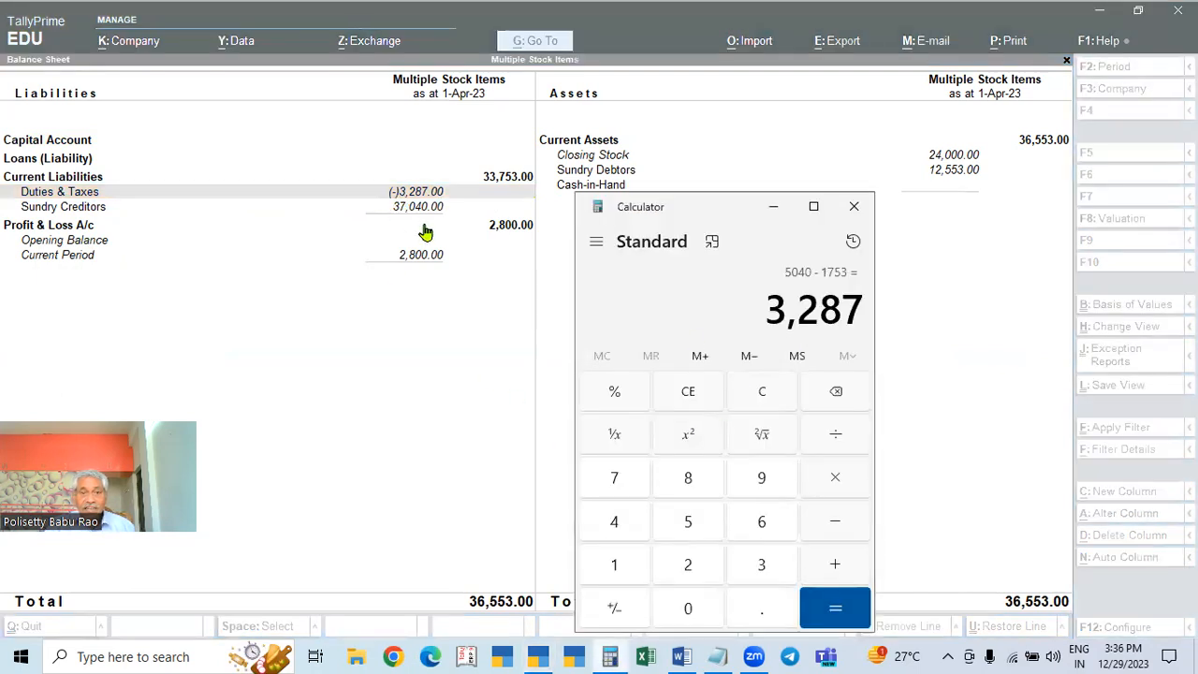
pyautogui.click(853, 206)
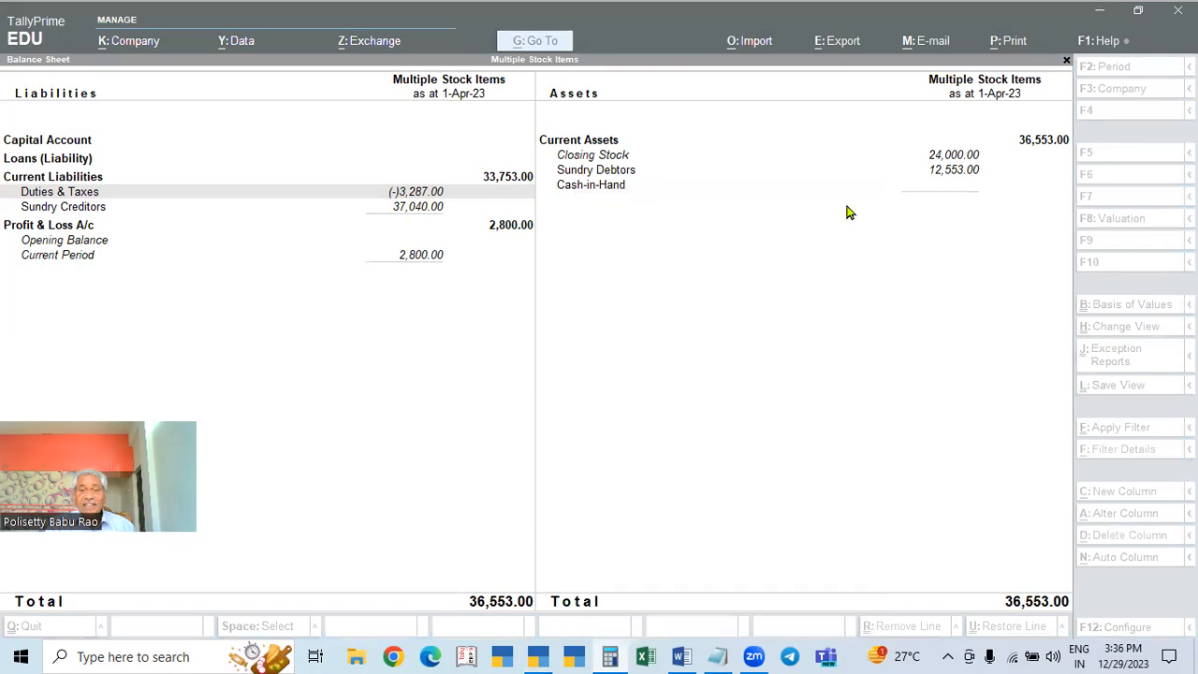
pyautogui.click(379, 379)
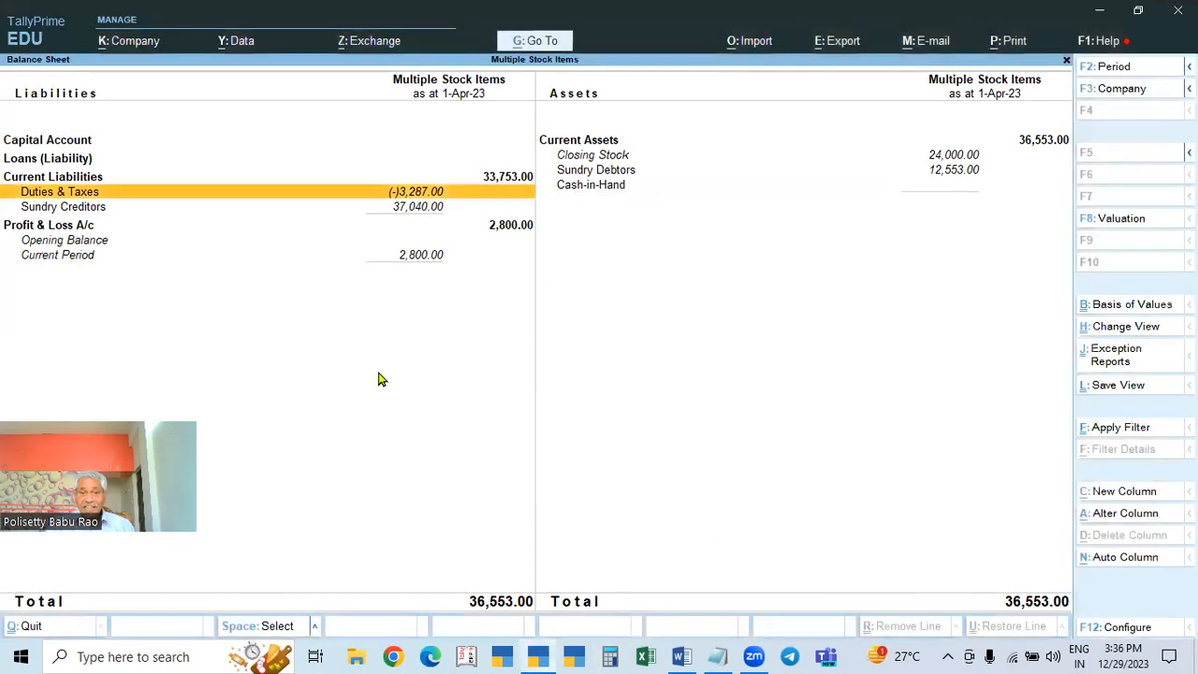
pyautogui.press('Escape')
pyautogui.press('Escape')
pyautogui.press('Escape')
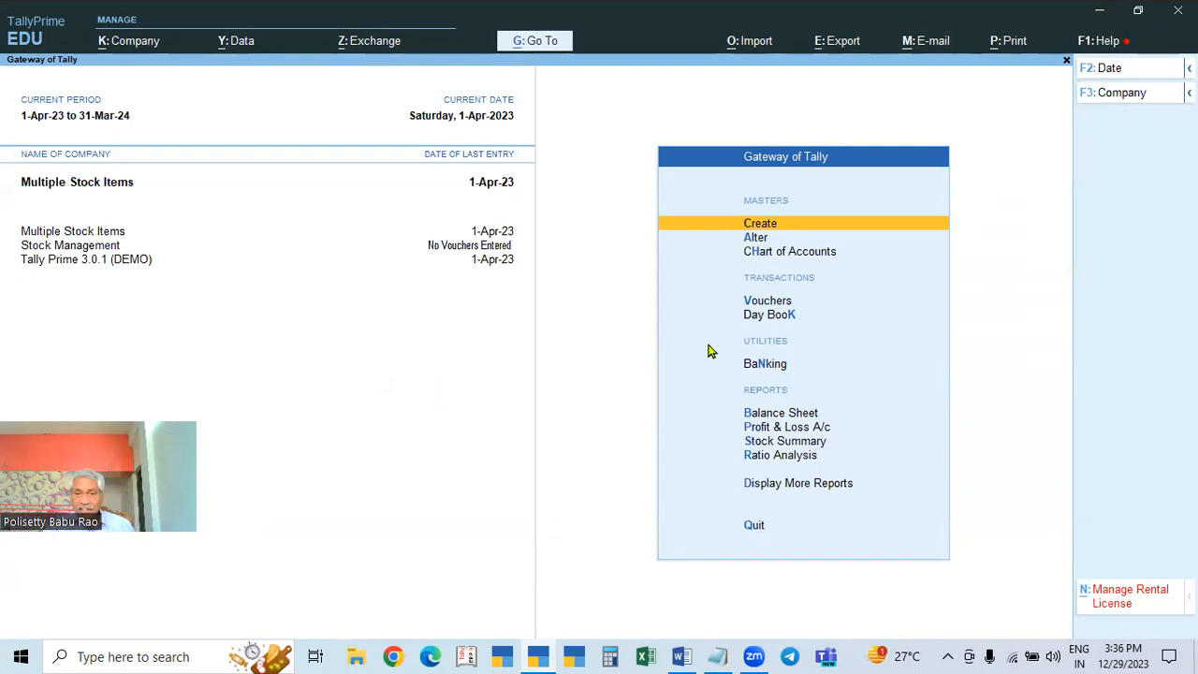
pyautogui.click(682, 656)
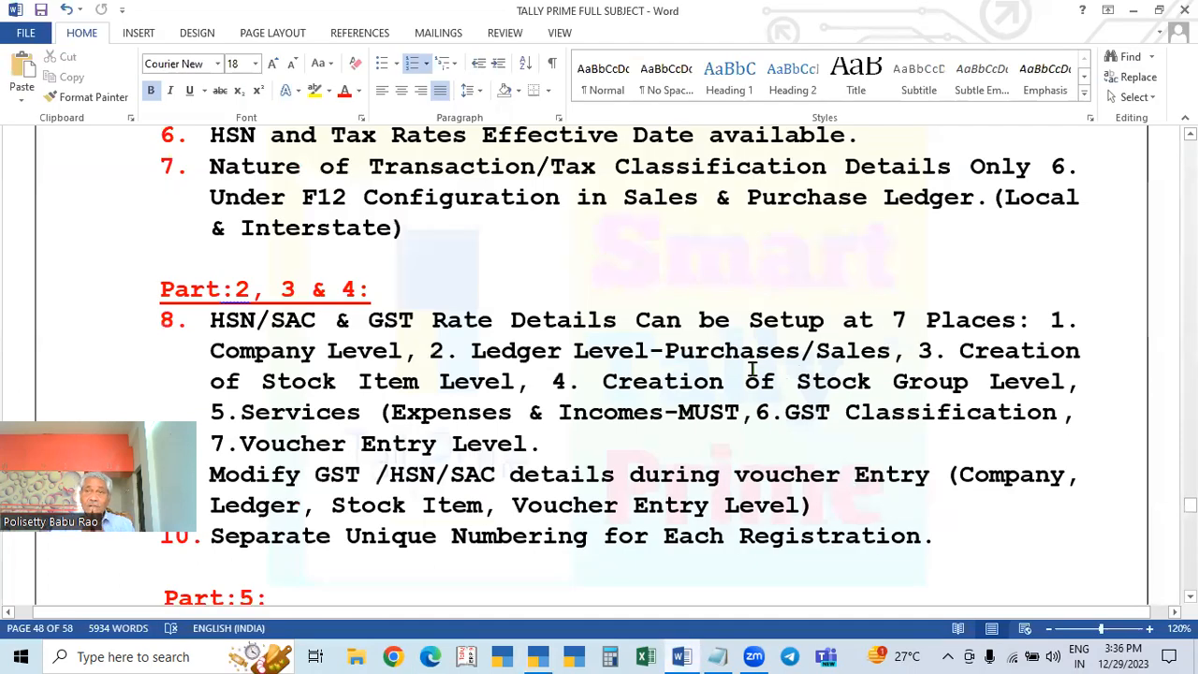
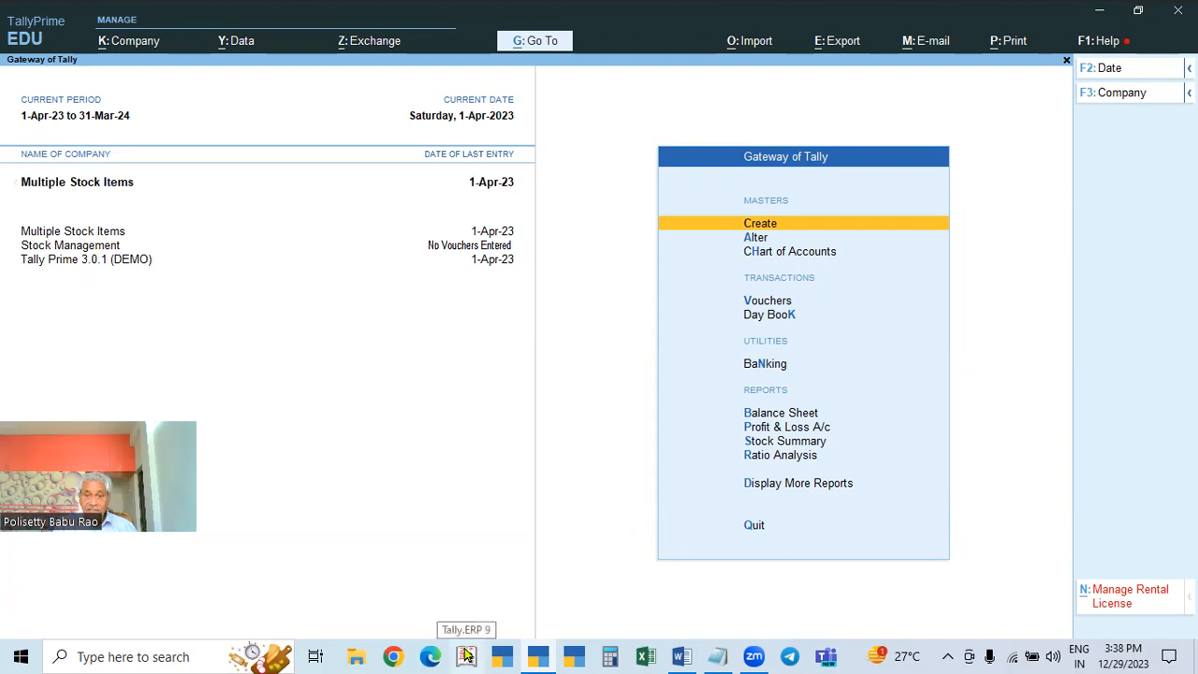
# Step: Review Multiple Stock Items' GST registration details and quit the company features without saving
pyautogui.press('F11')
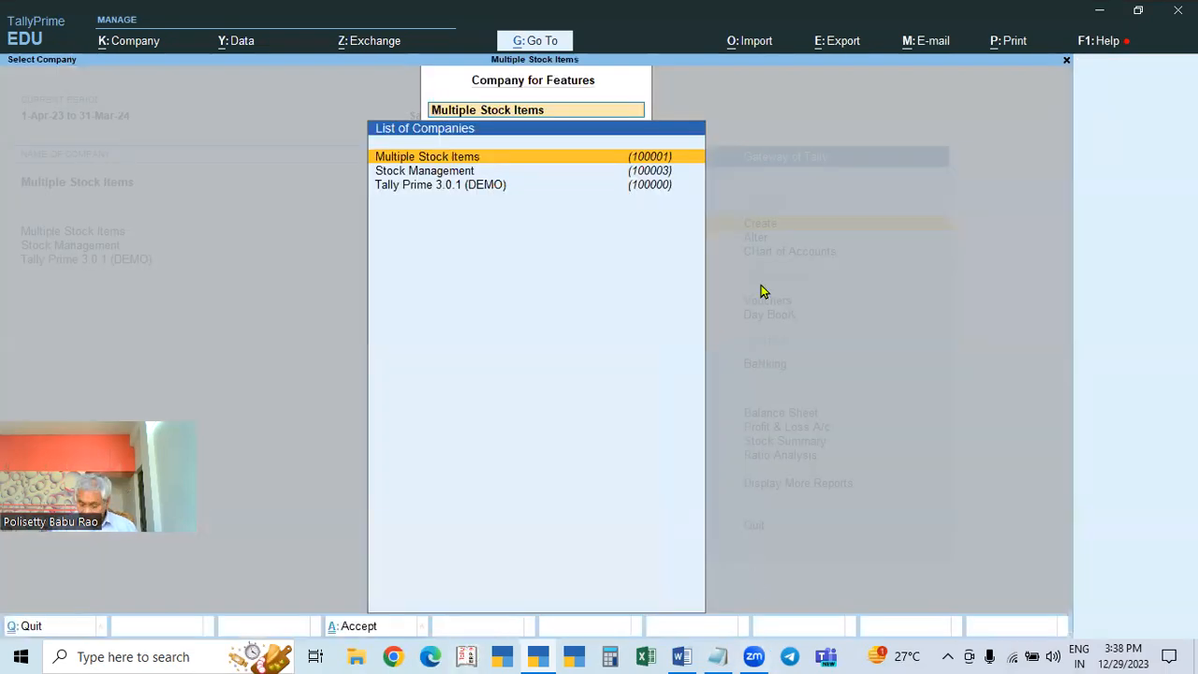
pyautogui.press('Return')
pyautogui.click(892, 232)
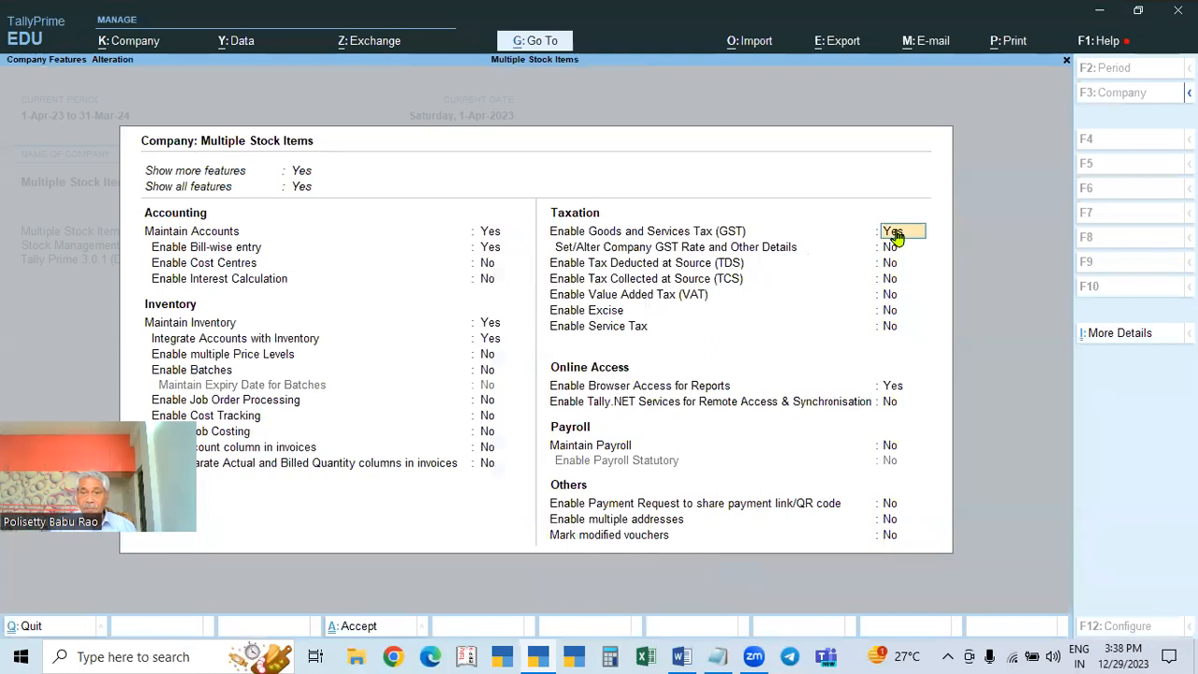
pyautogui.press('Return')
pyautogui.press('Return')
pyautogui.press('ctrl')
pyautogui.press('ctrl')
pyautogui.press('Escape')
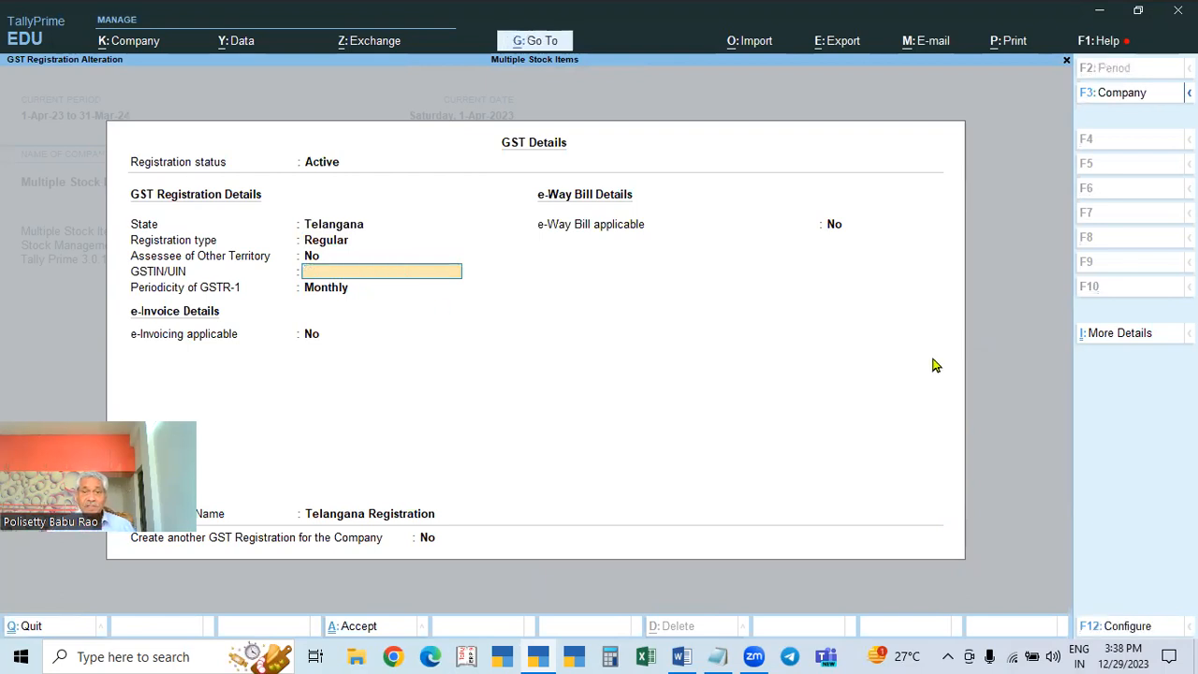
pyautogui.press('Escape')
pyautogui.press('Escape')
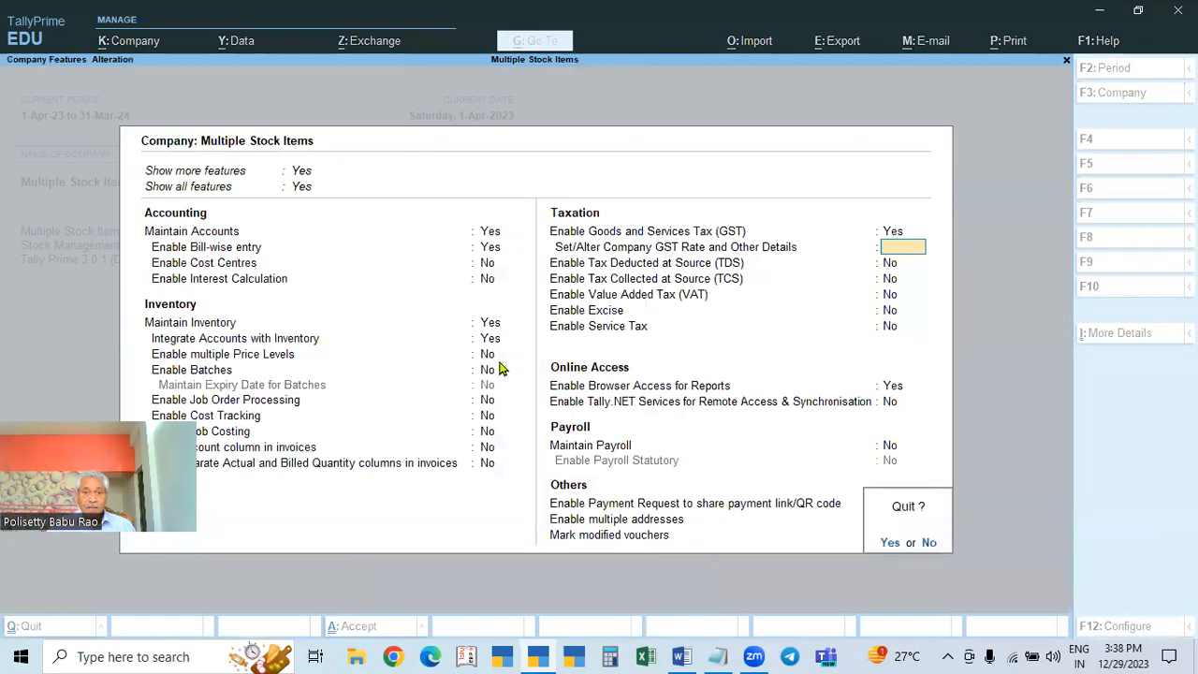
pyautogui.press('Return')
pyautogui.press('Escape')
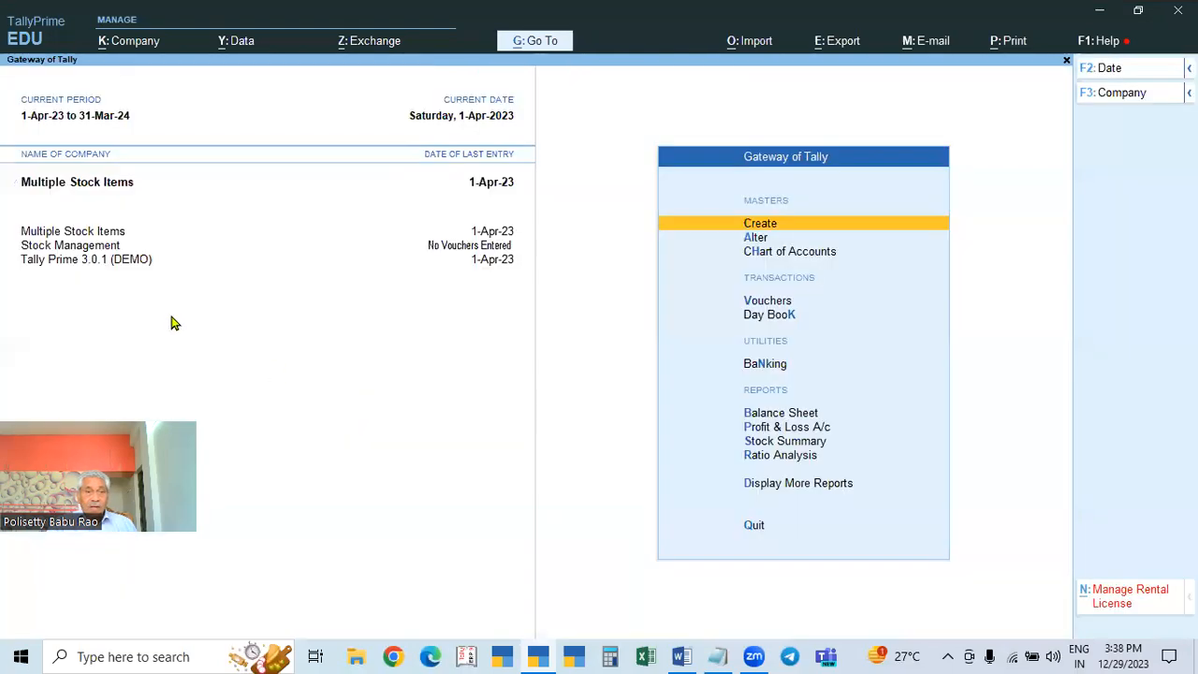
# Step: Make Stock Management the current company and bring the Word notes forward
pyautogui.click(78, 247)
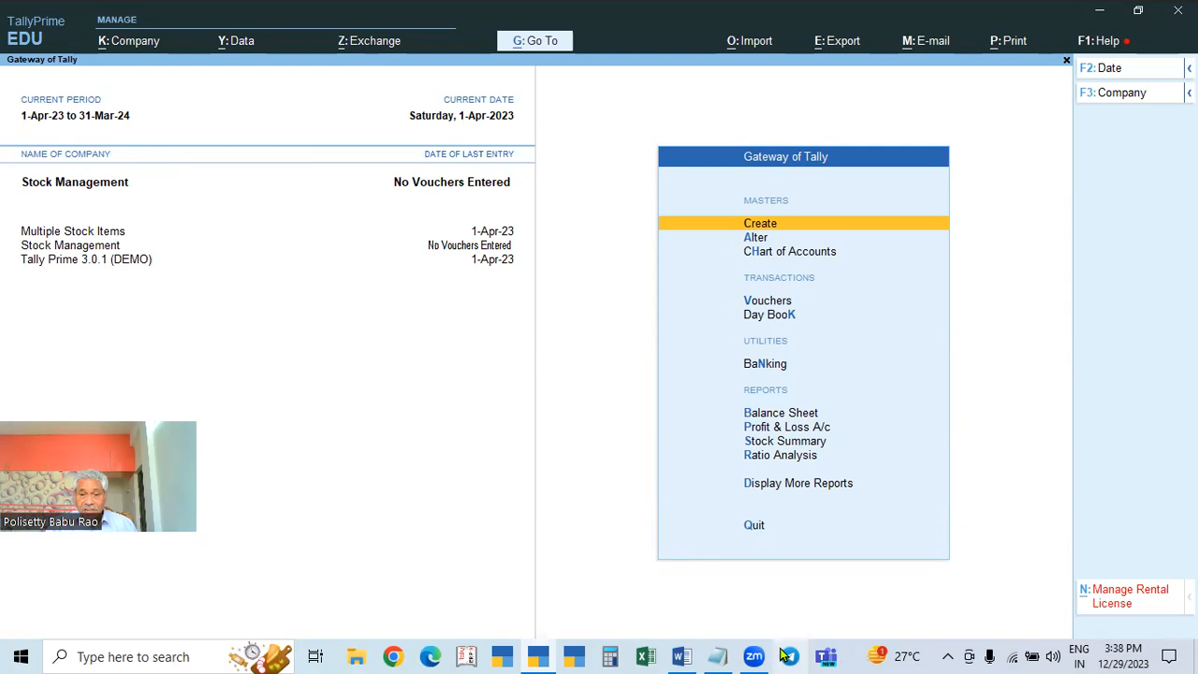
pyautogui.click(678, 656)
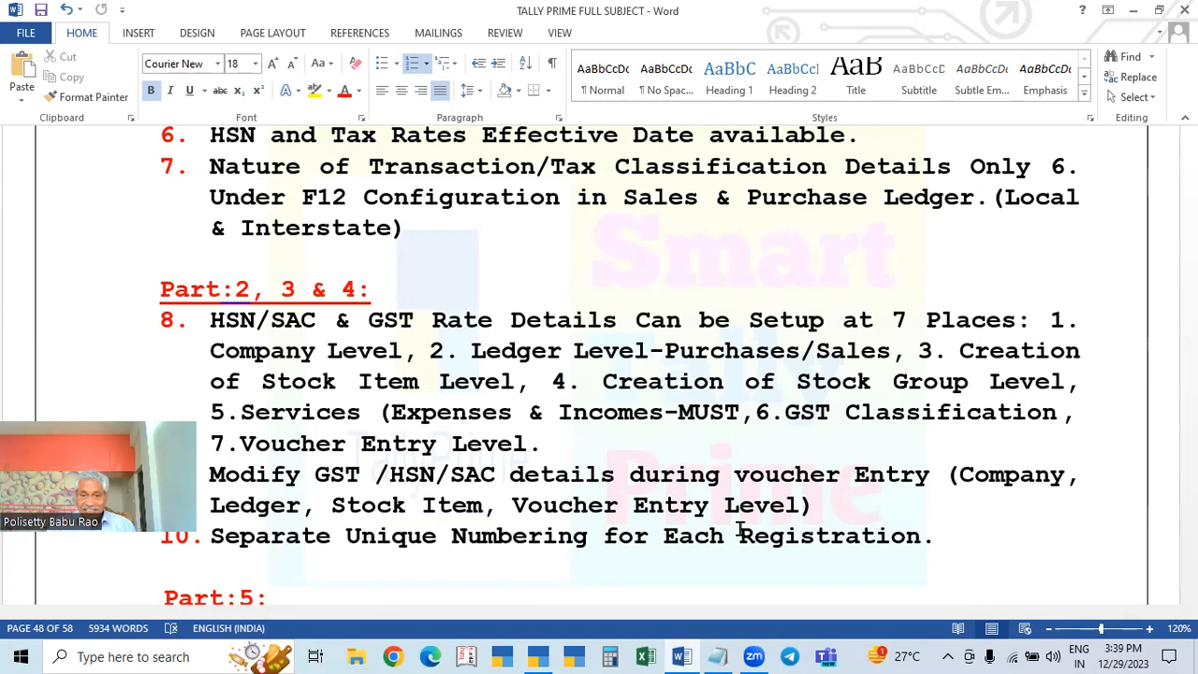
# Step: After reading the page 48 notes on setting HSN/SAC and GST rates, return to TallyPrime
pyautogui.click(538, 656)
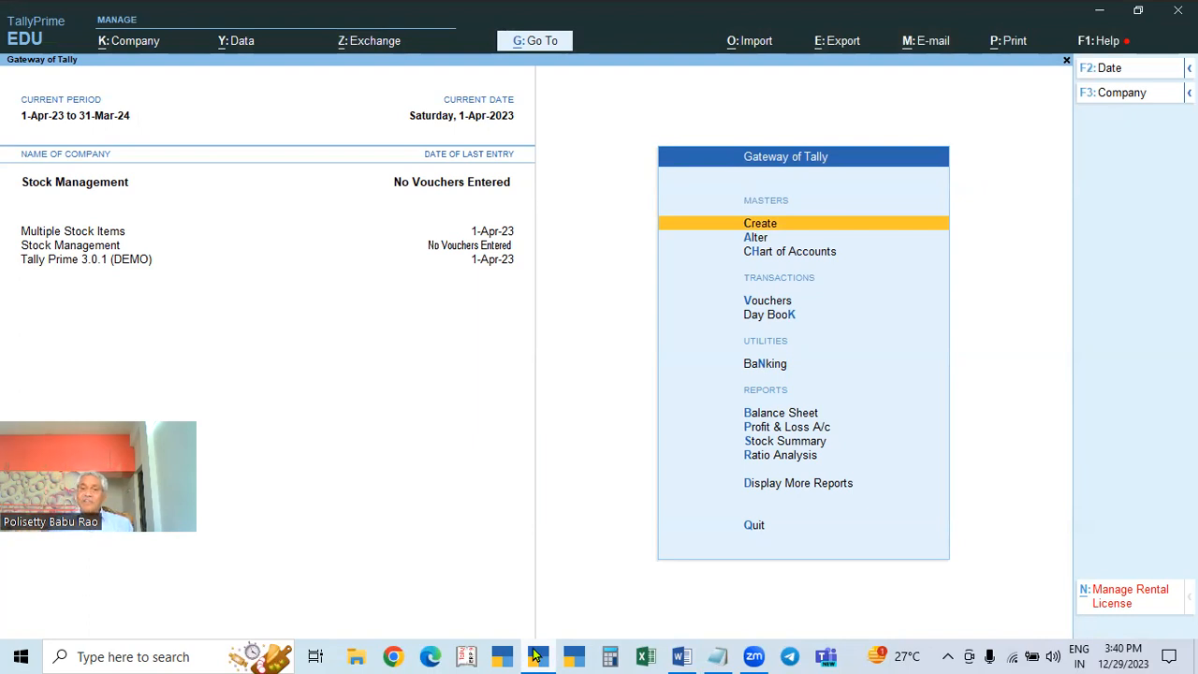
# Step: Open a new Purchase voucher for Stock Management and show its Voucher Configuration settings
pyautogui.press('Down')
pyautogui.press('Down')
pyautogui.press('Down')
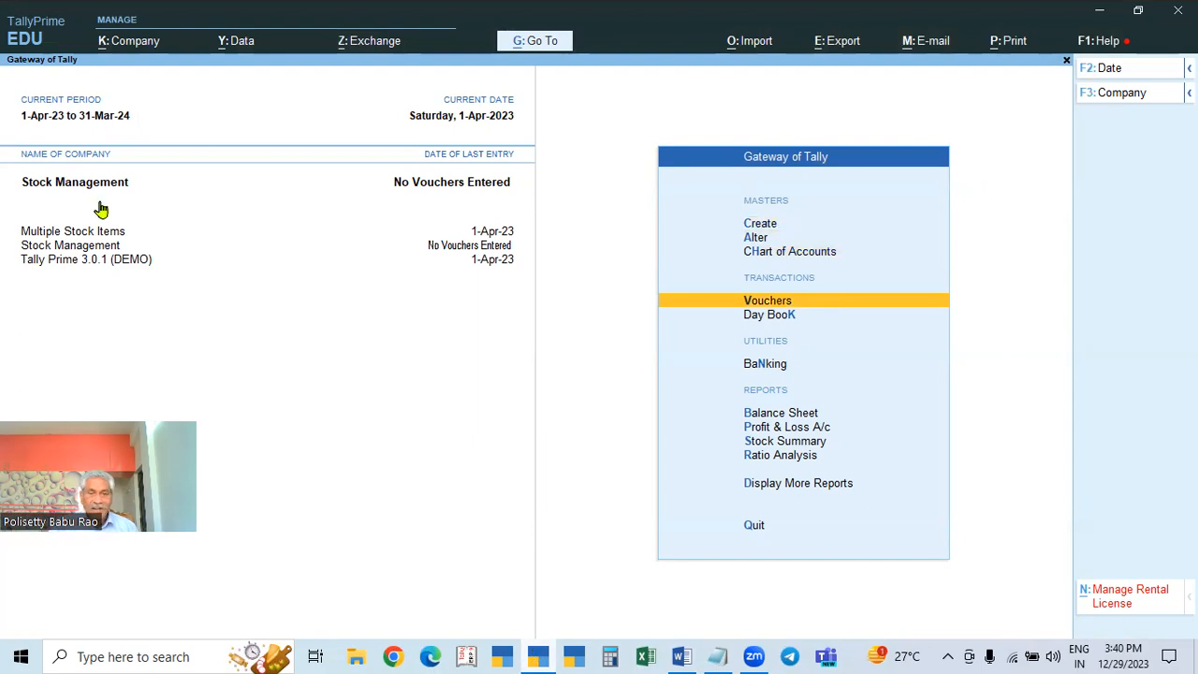
pyautogui.press('Return')
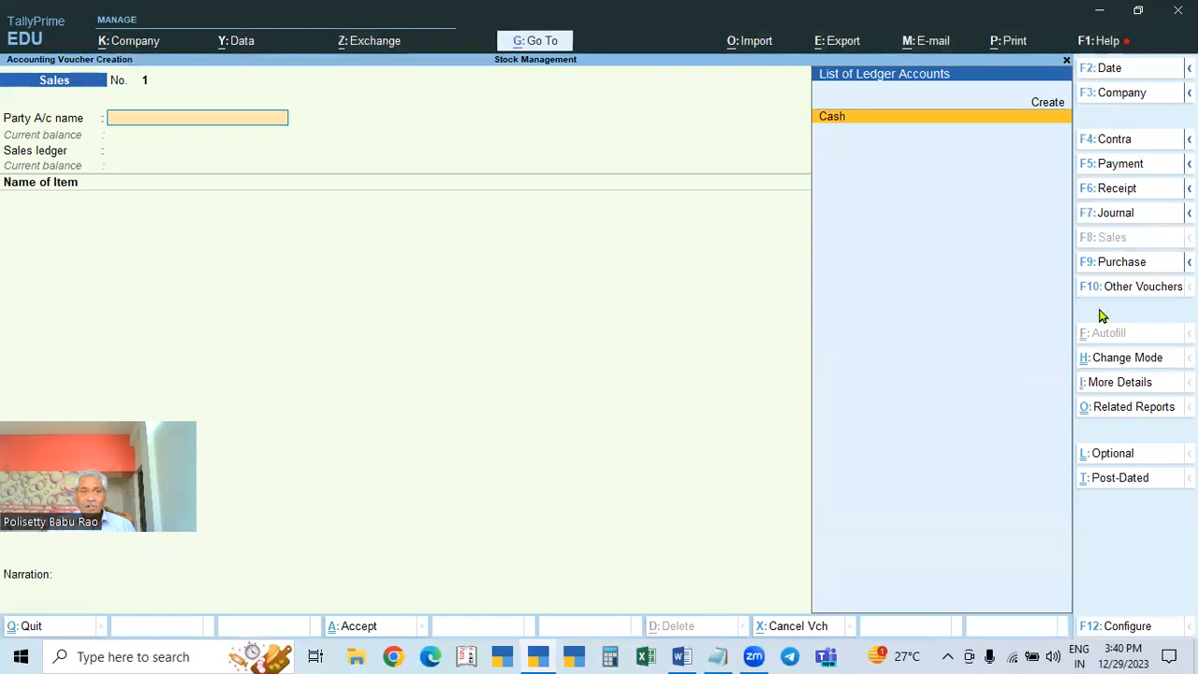
pyautogui.press('F9')
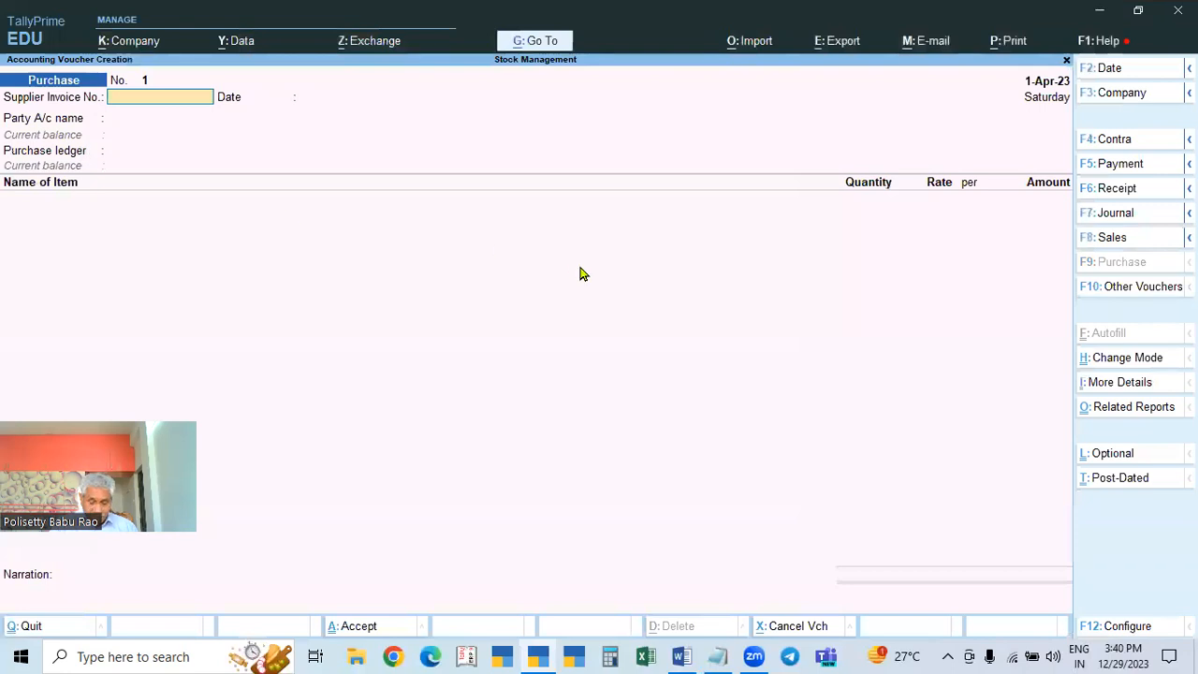
pyautogui.press('F12')
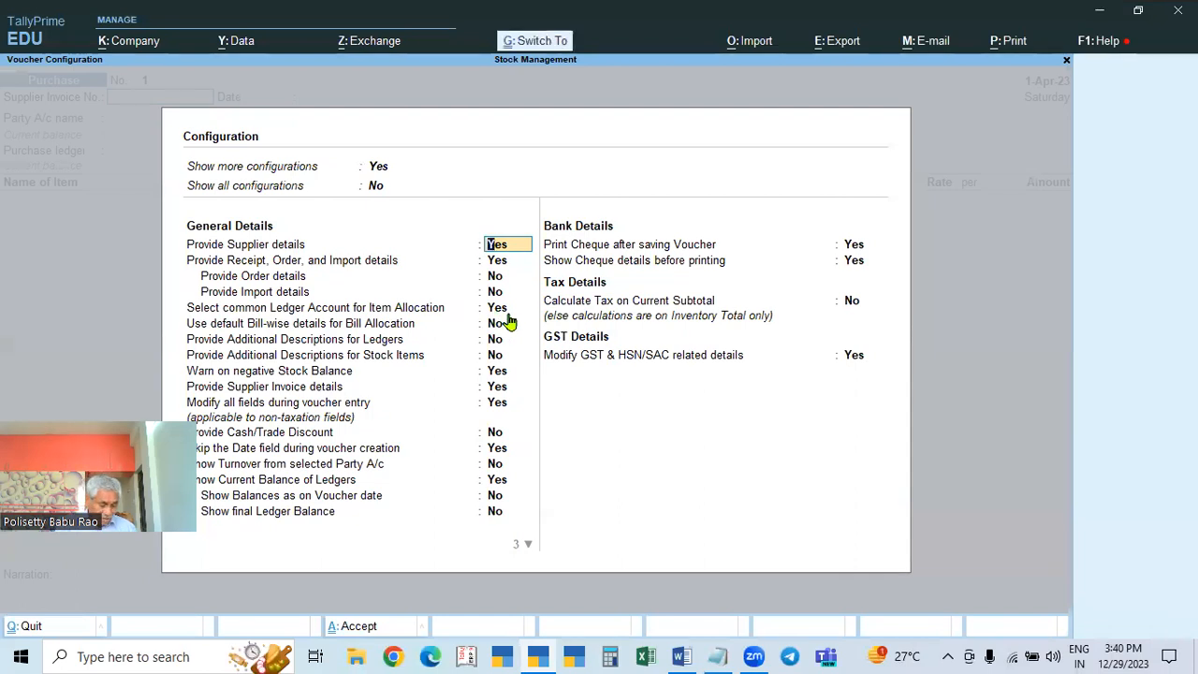
# Step: Close the Purchase voucher configuration, leaving supplier details and supplier invoice details set to Yes
pyautogui.hotkey('ctrl', 'a')
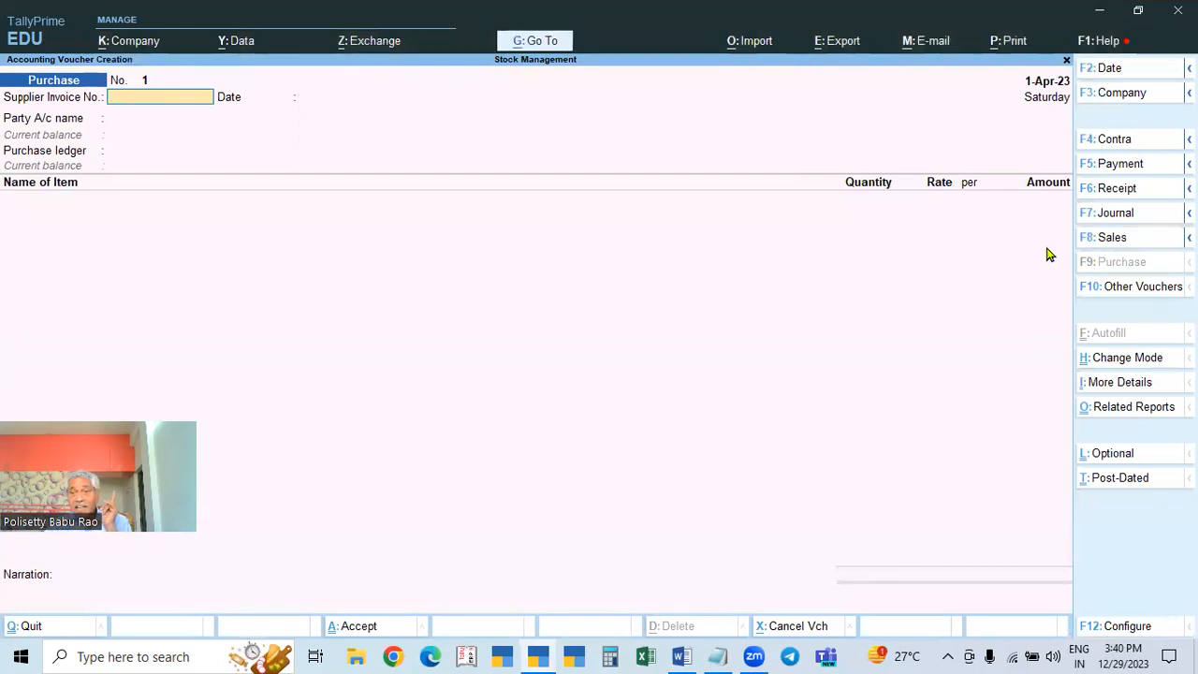
# Step: Leave the supplier invoice number blank and move past it
pyautogui.write('89')
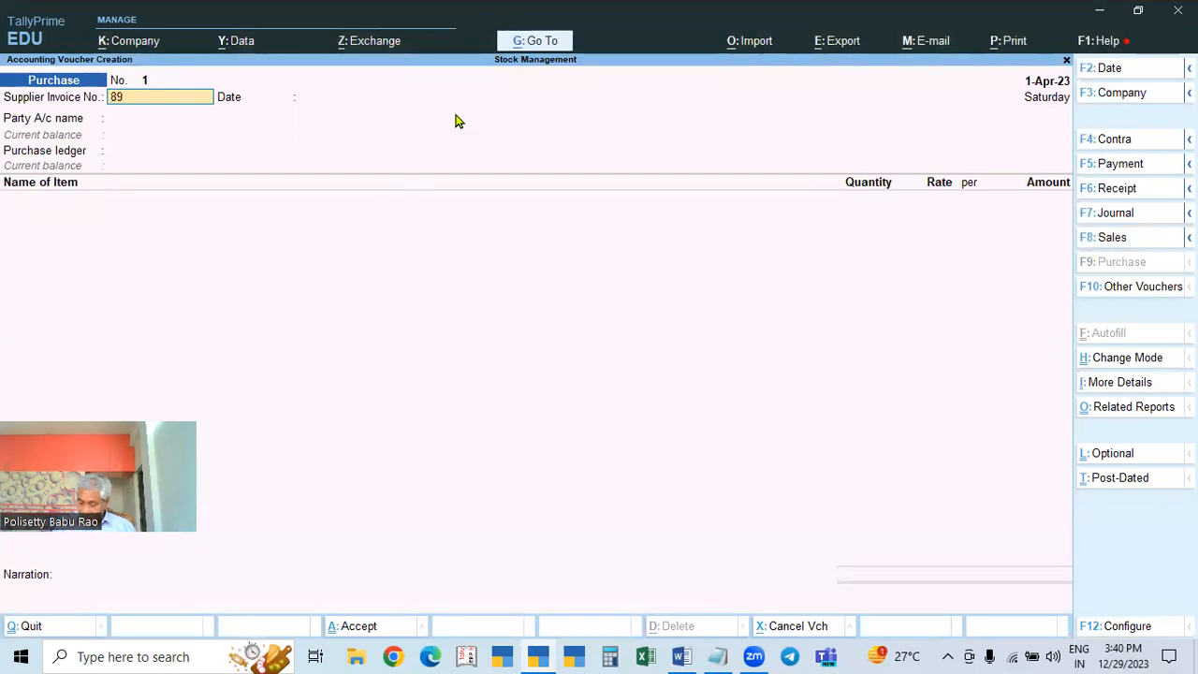
pyautogui.press('BackSpace')
pyautogui.press('BackSpace')
pyautogui.press('Return')
pyautogui.press('Return')
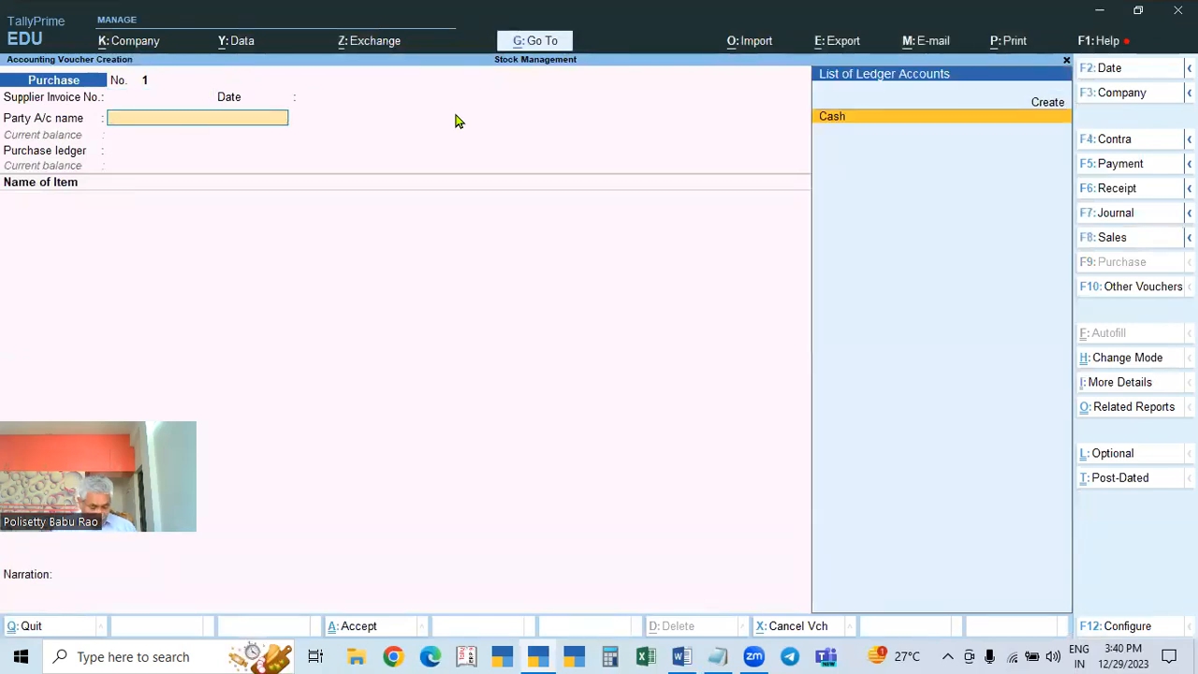
# Step: Start a new party ledger 'X & CO., (TS-C0' under Sundry Creditors
pyautogui.hotkey('alt', 'c')
pyautogui.write('X & CO.,')
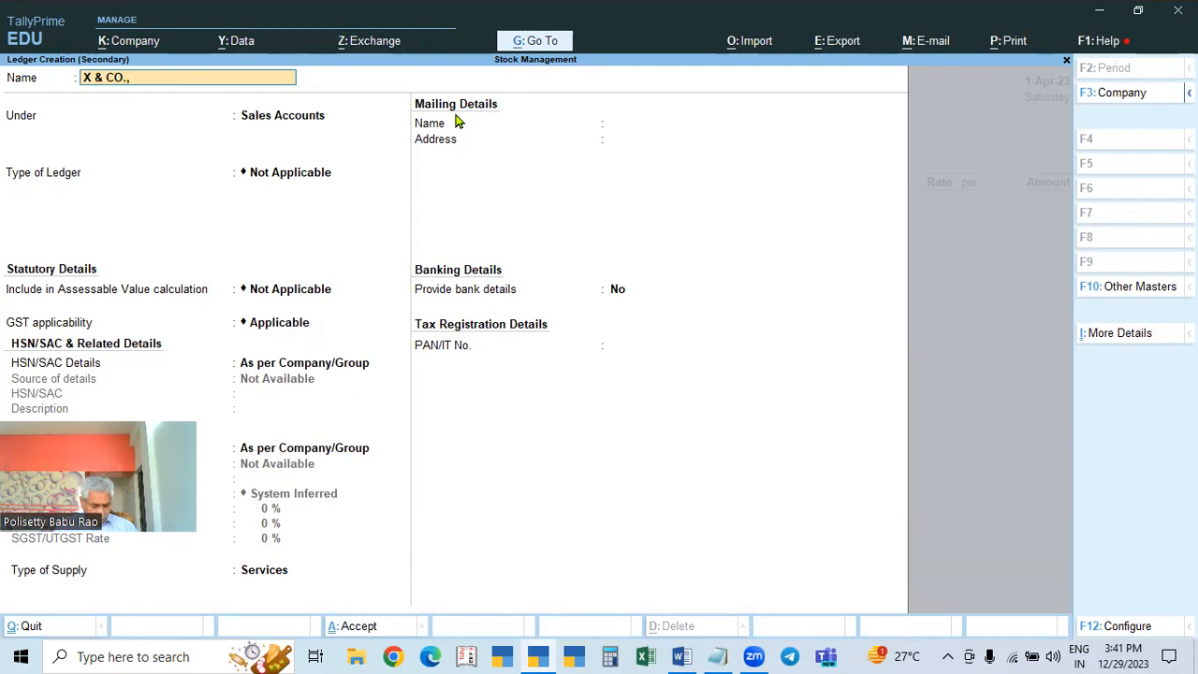
pyautogui.write('(TS')
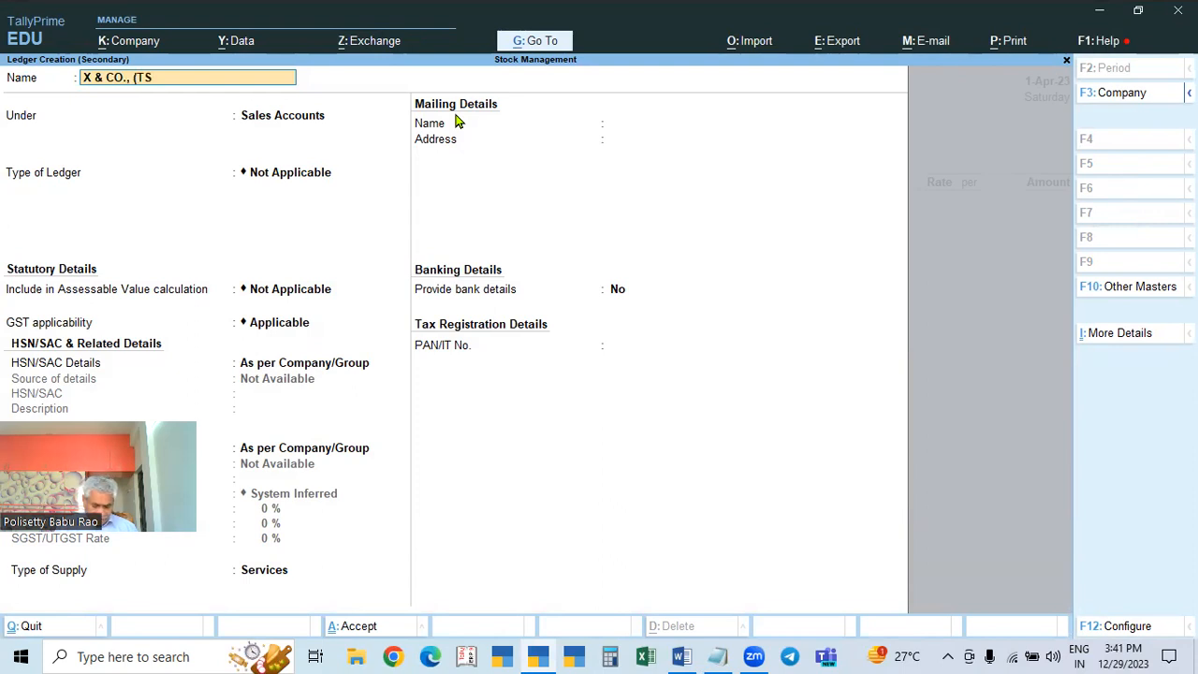
pyautogui.write('-C0')
pyautogui.press('Return')
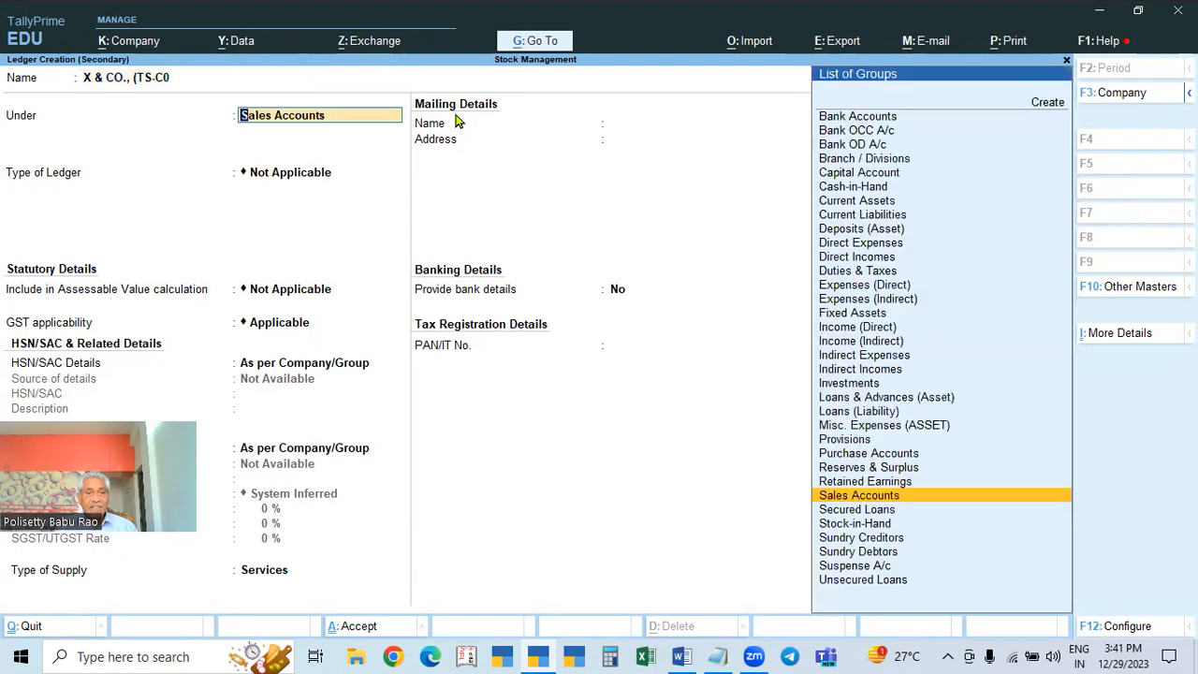
pyautogui.write('SUN')
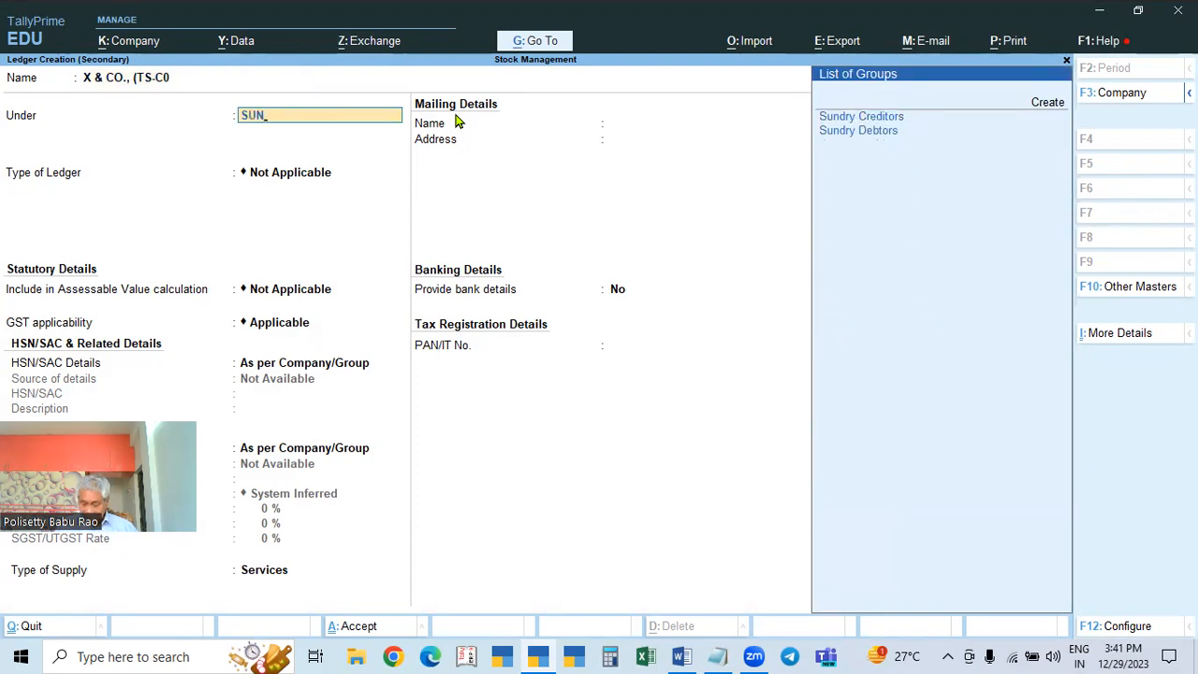
pyautogui.press('Return')
pyautogui.press('Return')
pyautogui.press('Return')
pyautogui.press('Return')
pyautogui.press('Return')
pyautogui.press('Return')
pyautogui.press('Return')
pyautogui.press('Return')
pyautogui.press('Return')
pyautogui.press('Return')
pyautogui.press('Return')
pyautogui.press('Return')
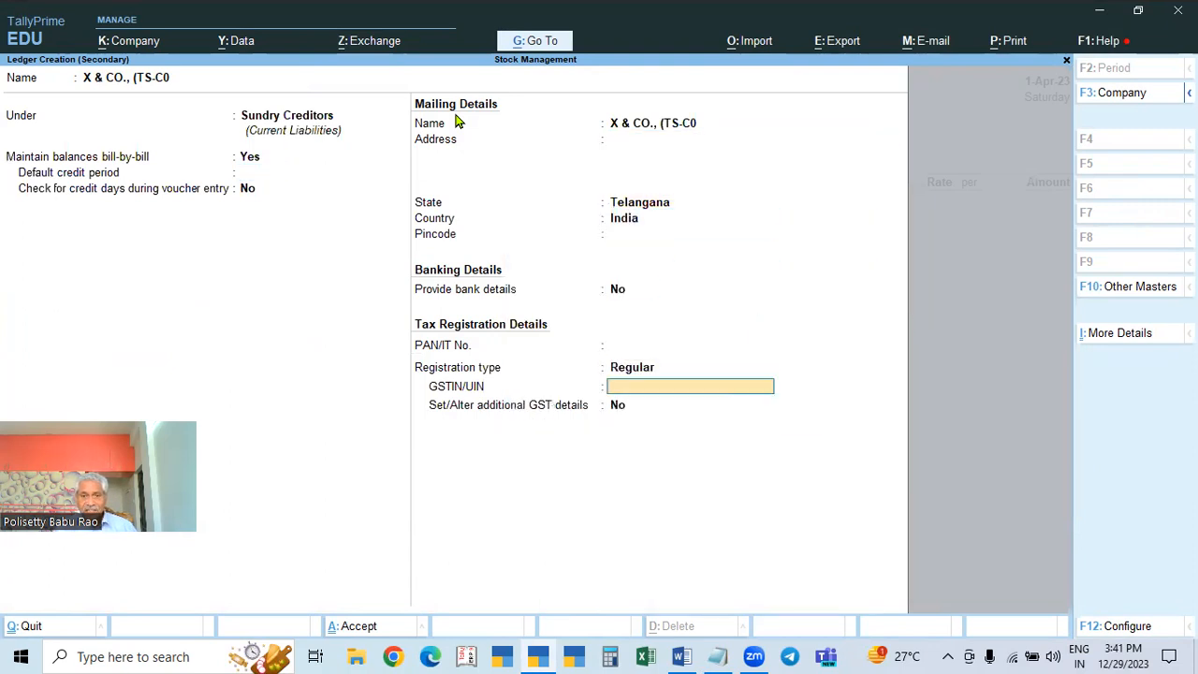
pyautogui.click(721, 656)
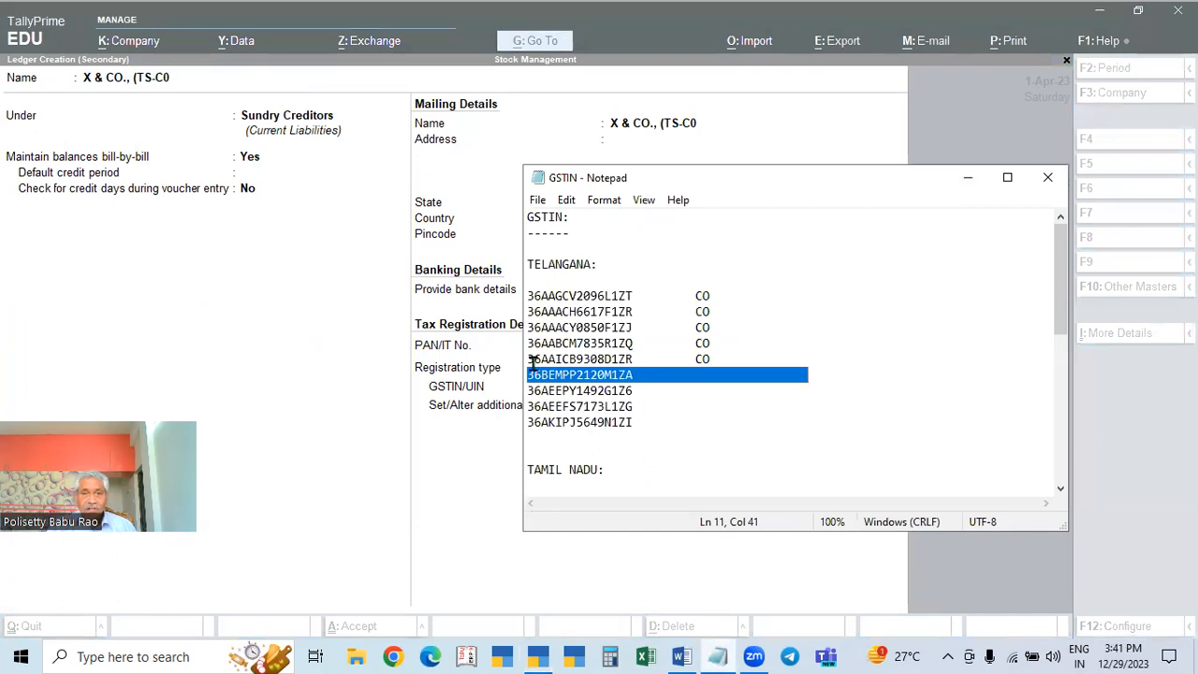
# Step: Copy the Telangana GSTIN on line 12 of the Notepad list, then minimise Notepad
pyautogui.click(589, 390)
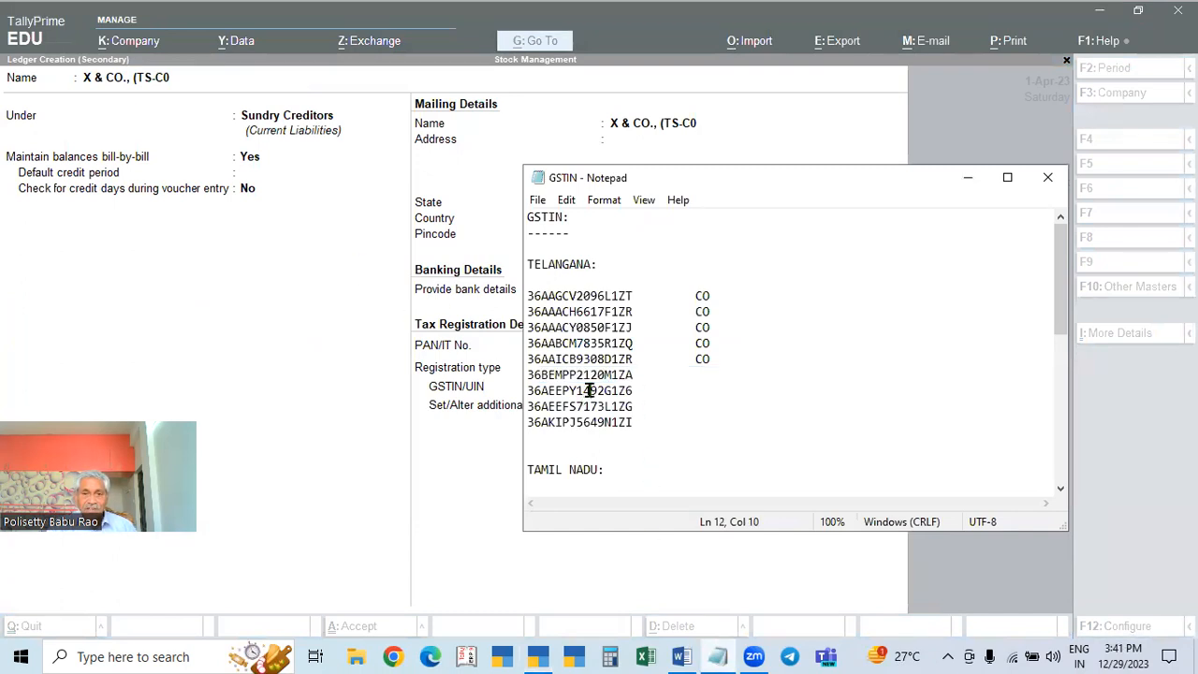
pyautogui.click(624, 390)
pyautogui.doubleClick(625, 390)
pyautogui.hotkey('ctrl', 'c')
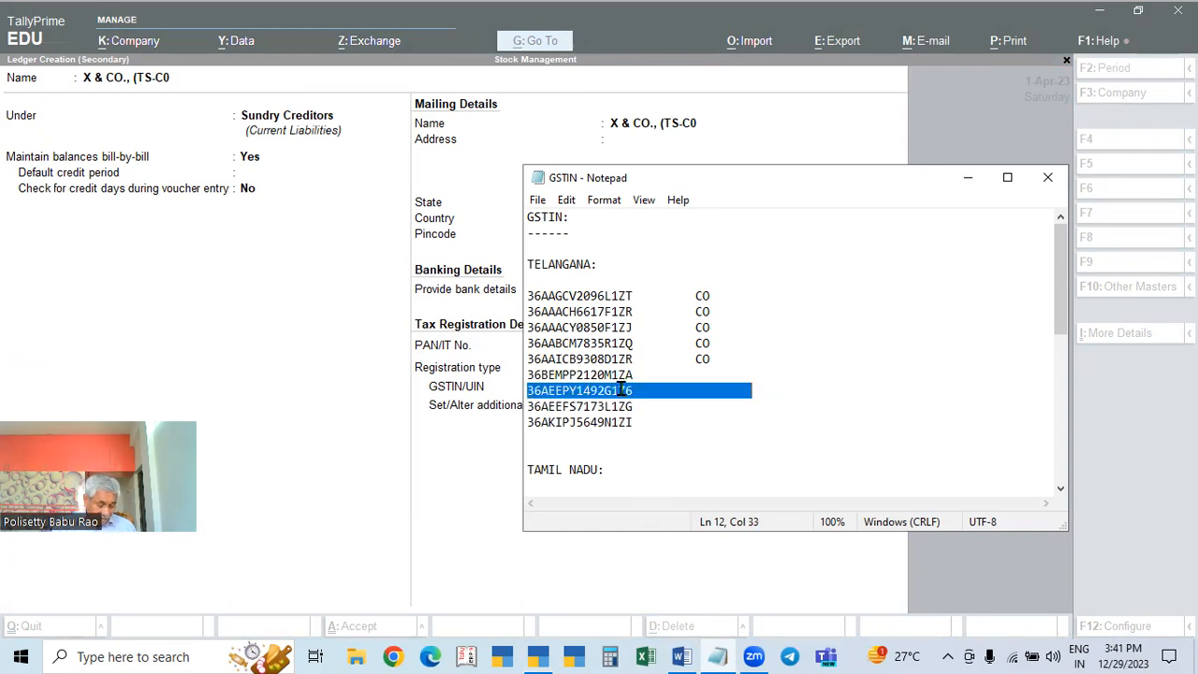
pyautogui.click(970, 182)
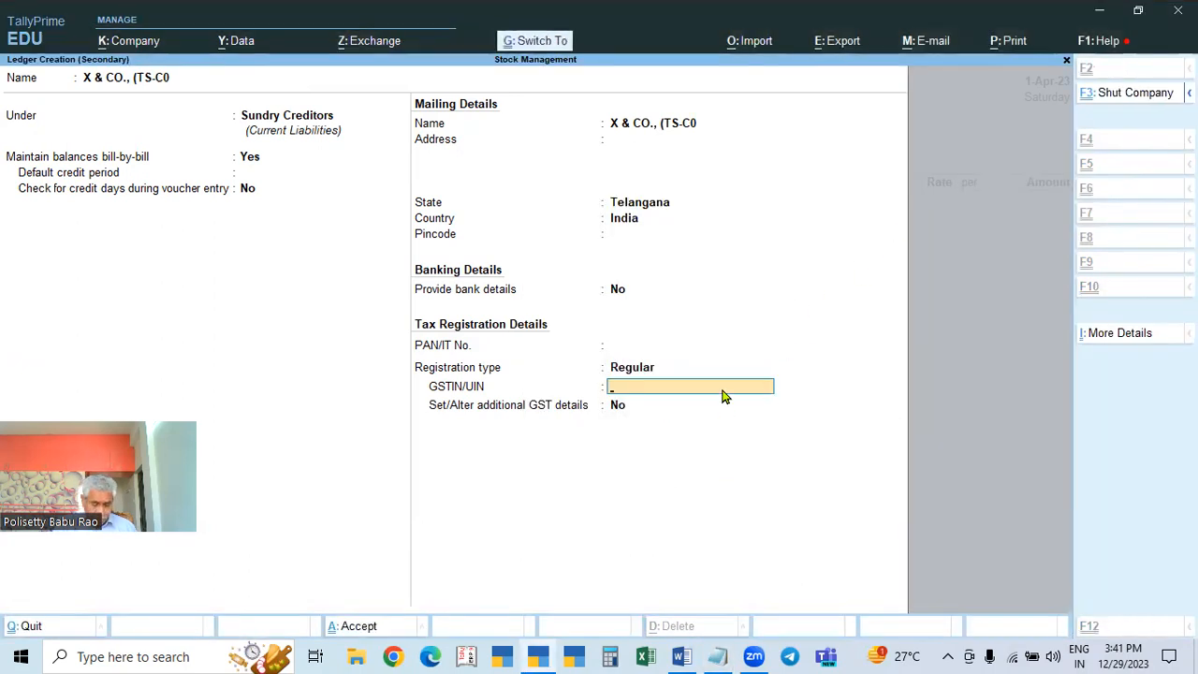
# Step: Paste the GSTIN, keep state Telangana and Regular registration, and finish the supplier ledger
pyautogui.hotkey('ctrl', 'v')
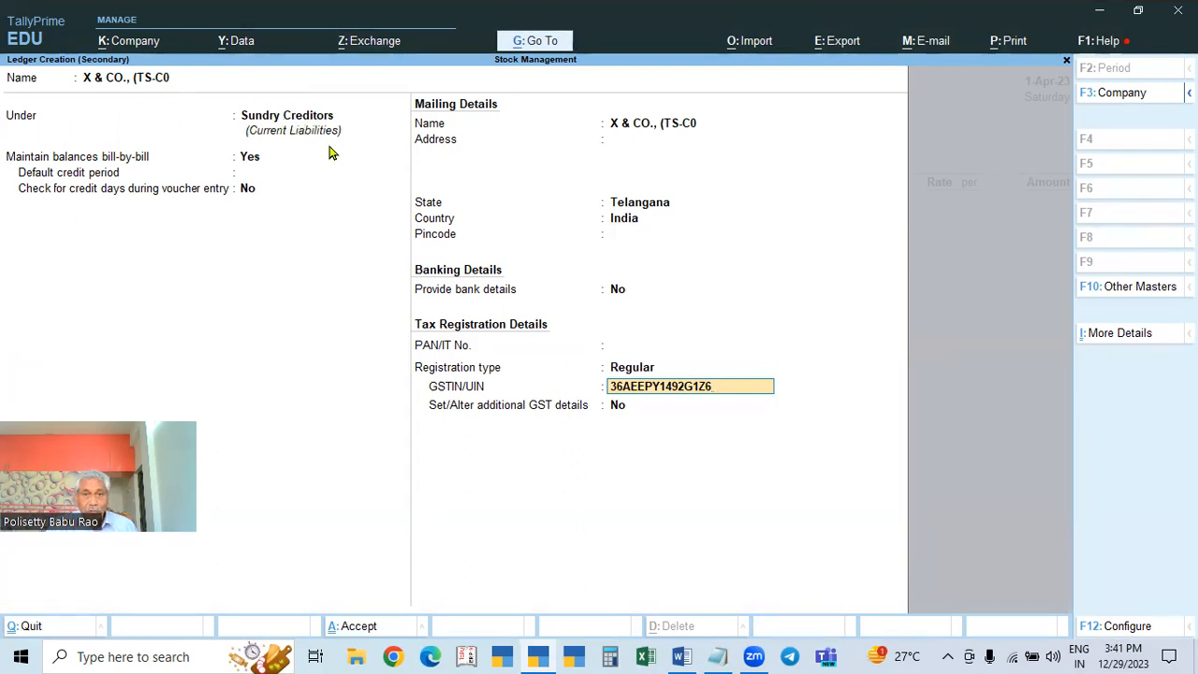
pyautogui.click(650, 206)
pyautogui.press('Return')
pyautogui.press('Return')
pyautogui.press('Return')
pyautogui.press('Return')
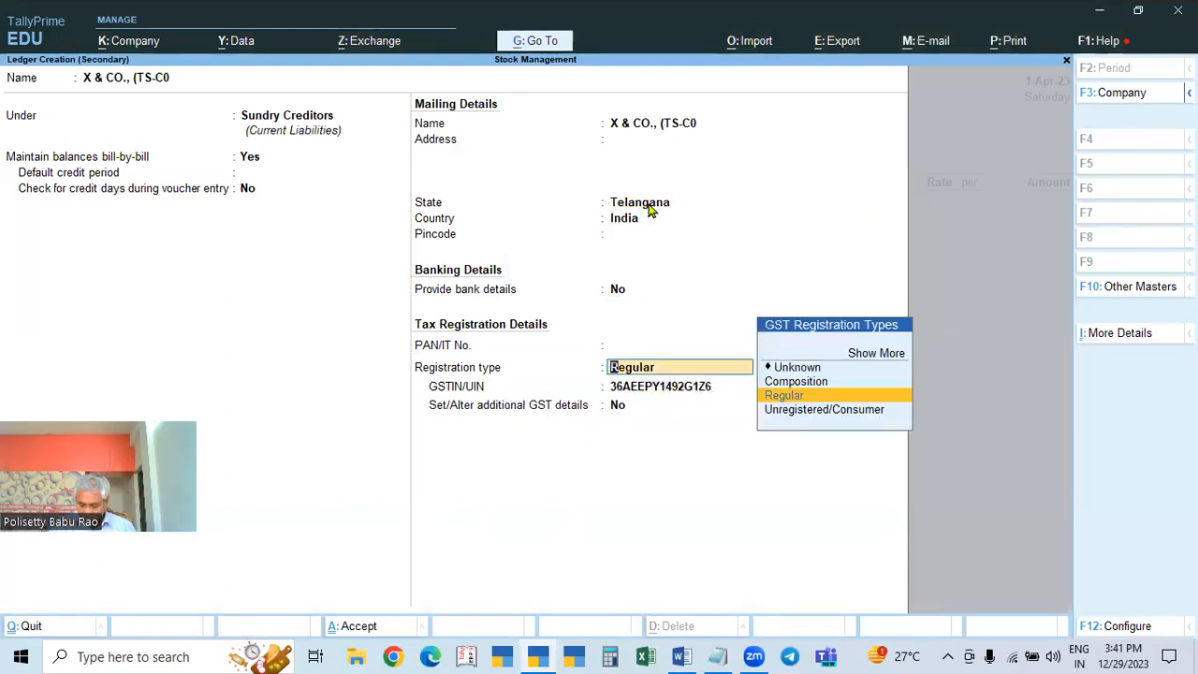
pyautogui.press('Return')
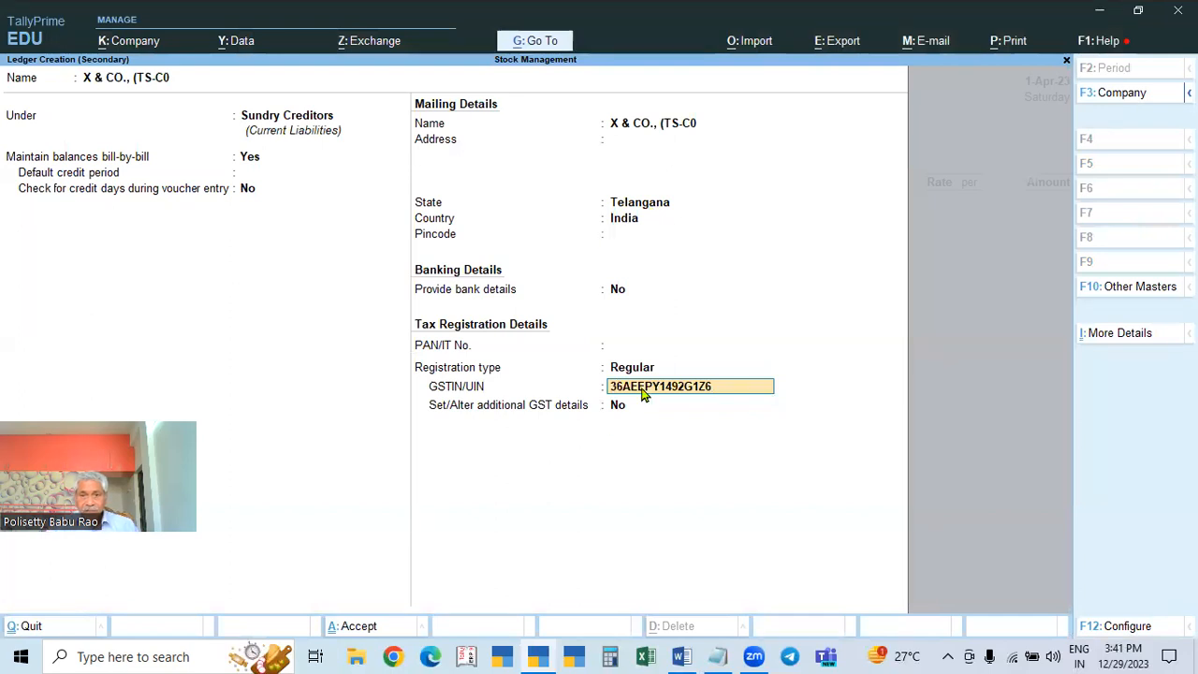
pyautogui.press('Return')
pyautogui.press('Return')
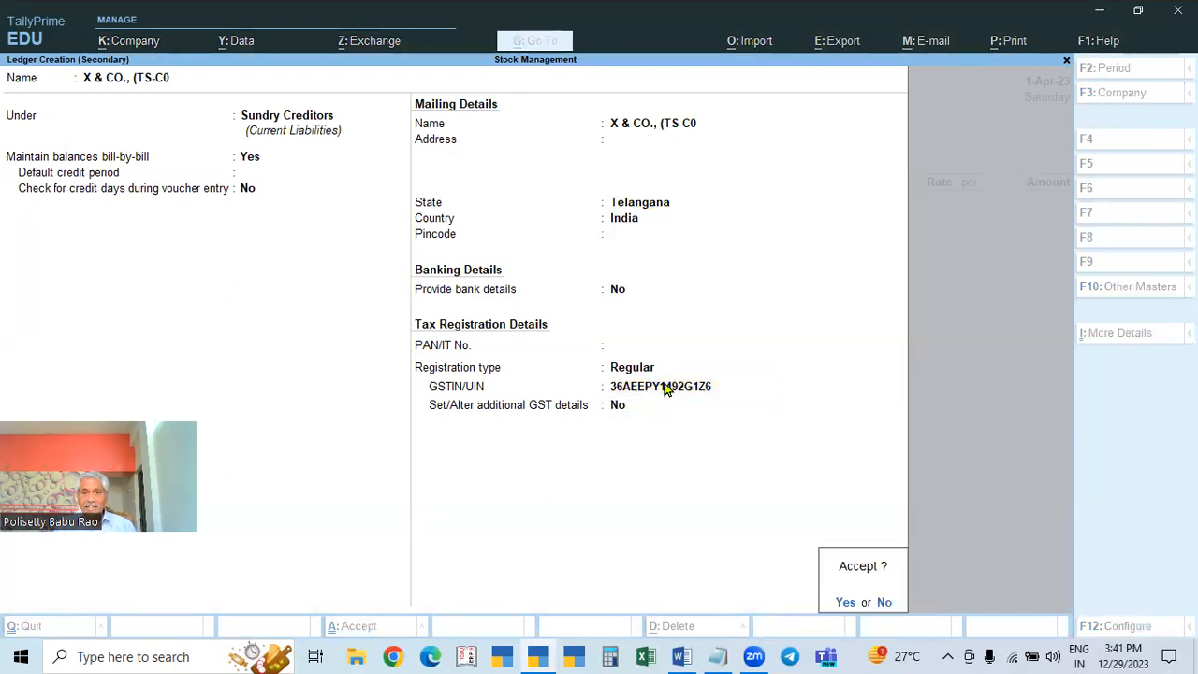
pyautogui.press('Return')
pyautogui.press('Return')
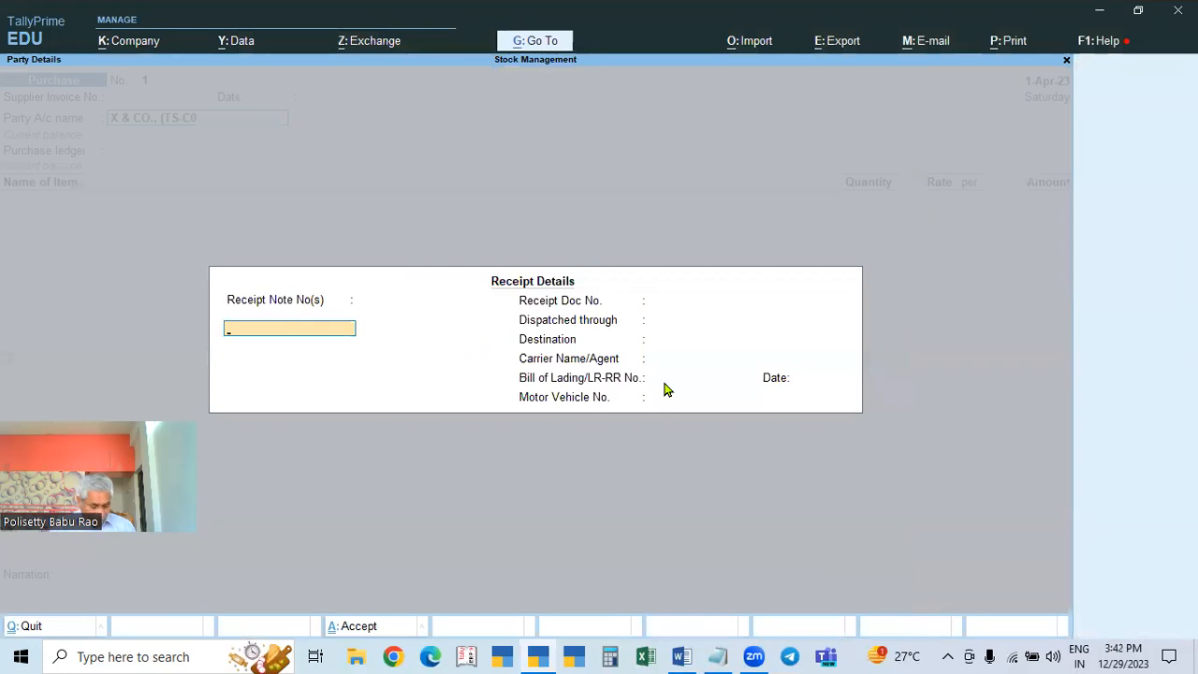
# Step: Accept the supplier ledger and start a new purchase ledger named PURCHASES
pyautogui.hotkey('ctrl', 'a')
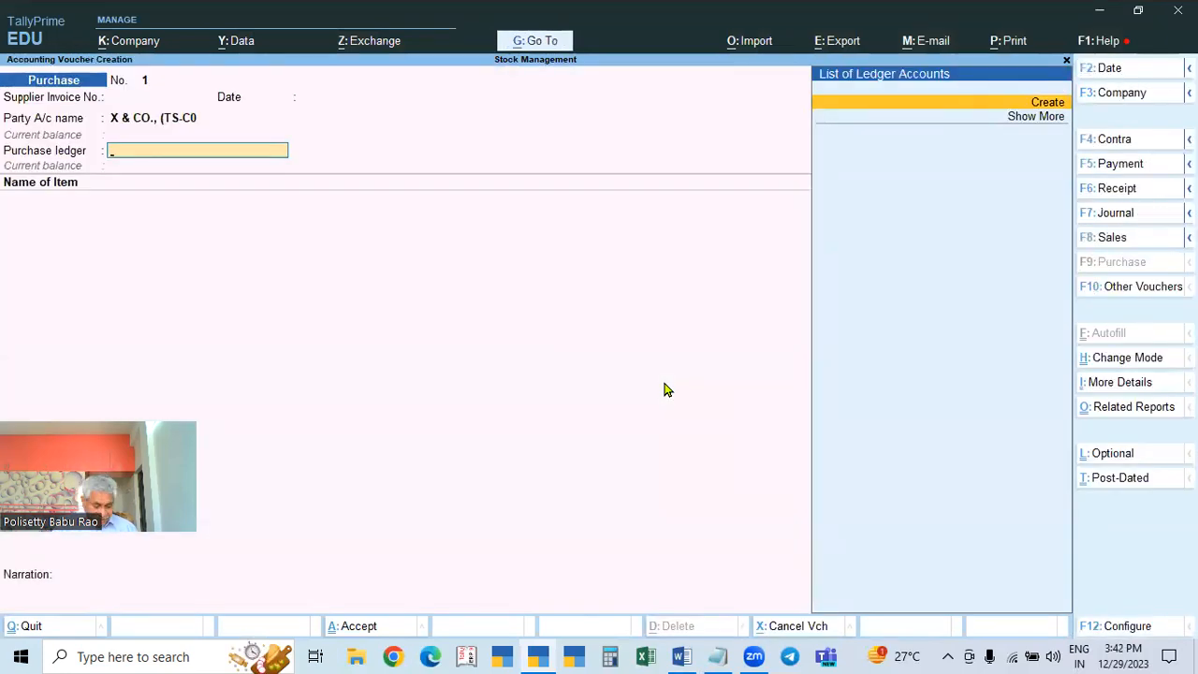
pyautogui.hotkey('alt', 'c')
pyautogui.write('PURCHASE')
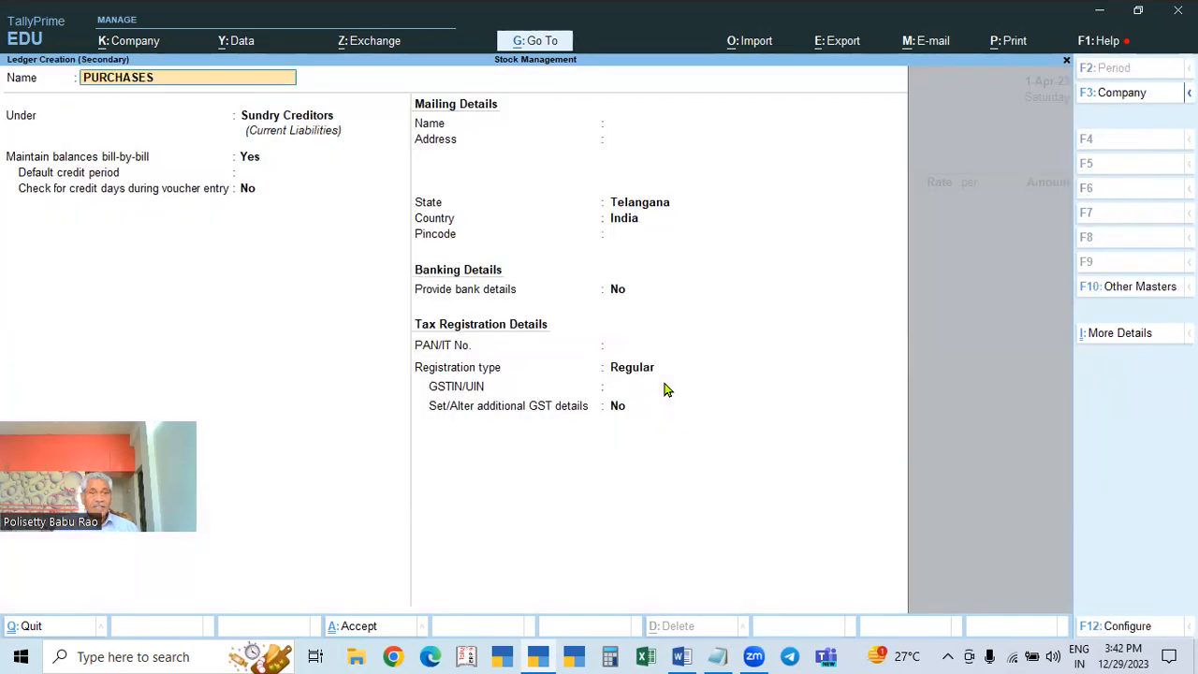
pyautogui.write('S')
pyautogui.press('Return')
# Step: Place PURCHASES under Purchase Accounts with Goods as the type of supply
pyautogui.write('PUR')
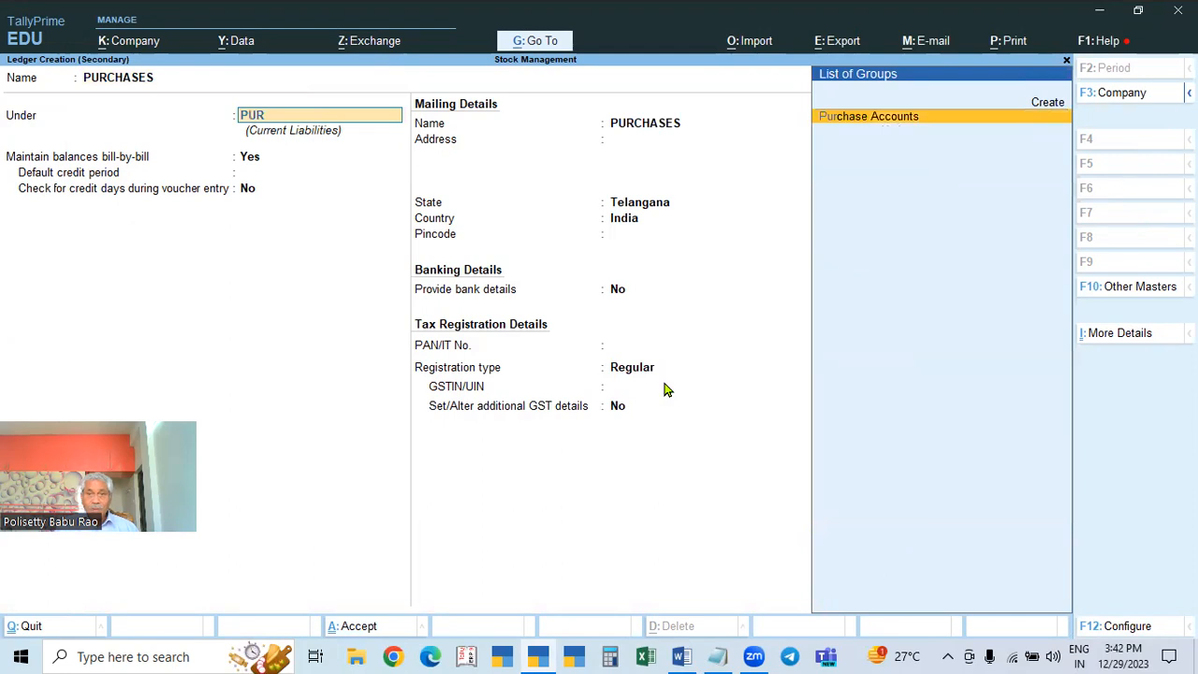
pyautogui.press('Return')
pyautogui.press('Return')
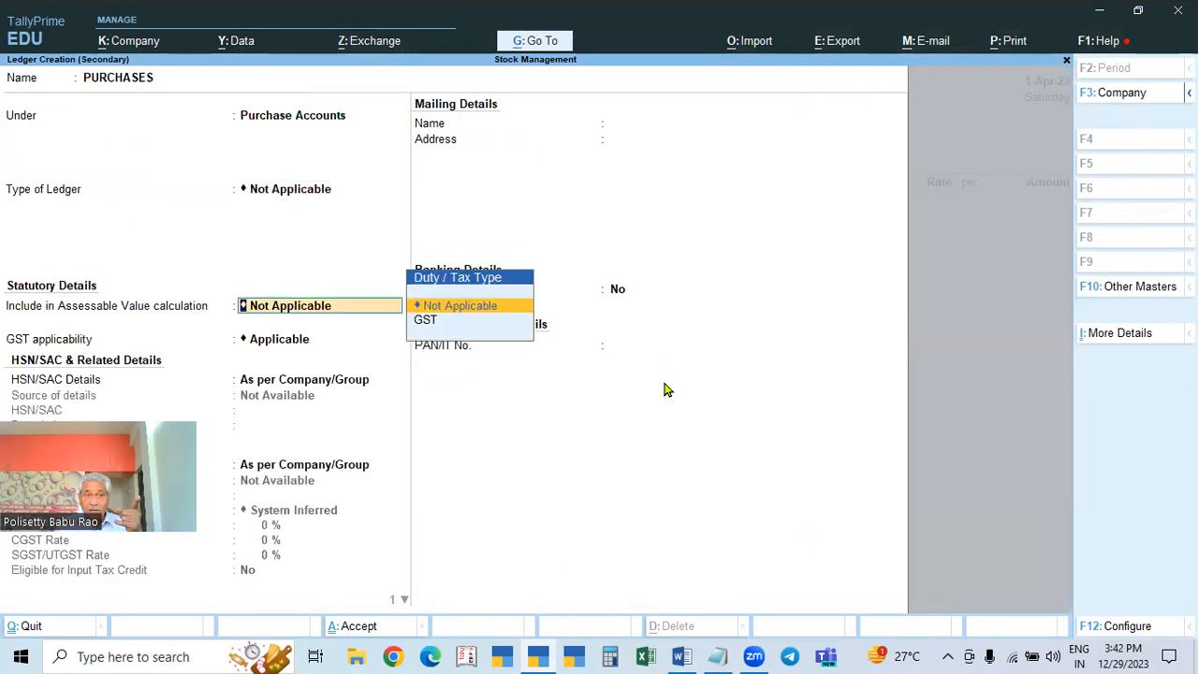
pyautogui.press('Return')
pyautogui.press('Return')
pyautogui.press('Return')
pyautogui.press('Return')
pyautogui.press('Return')
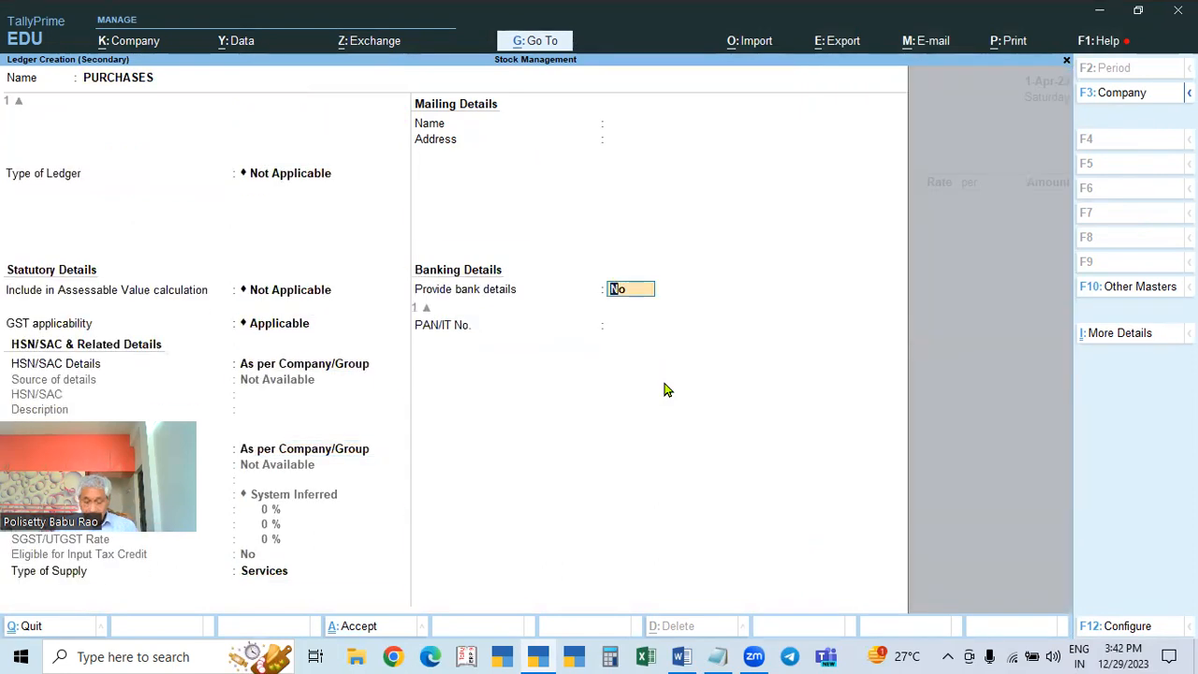
pyautogui.press('BackSpace')
pyautogui.press('Up')
pyautogui.press('Return')
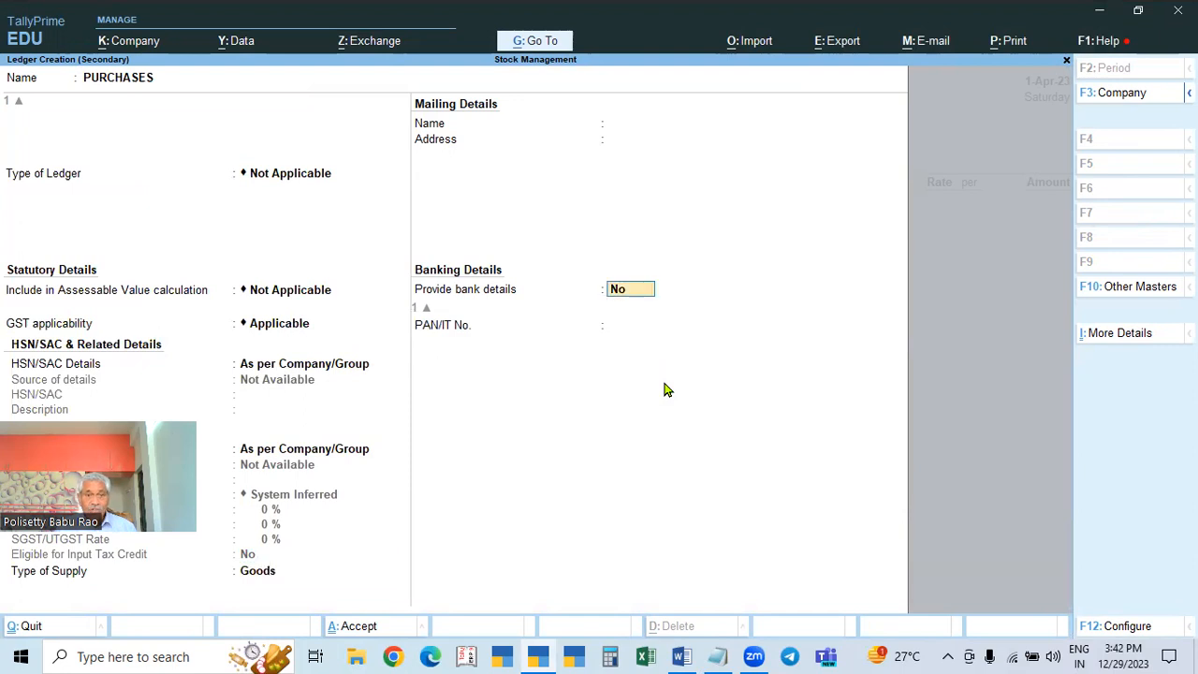
pyautogui.press('Return')
pyautogui.press('Return')
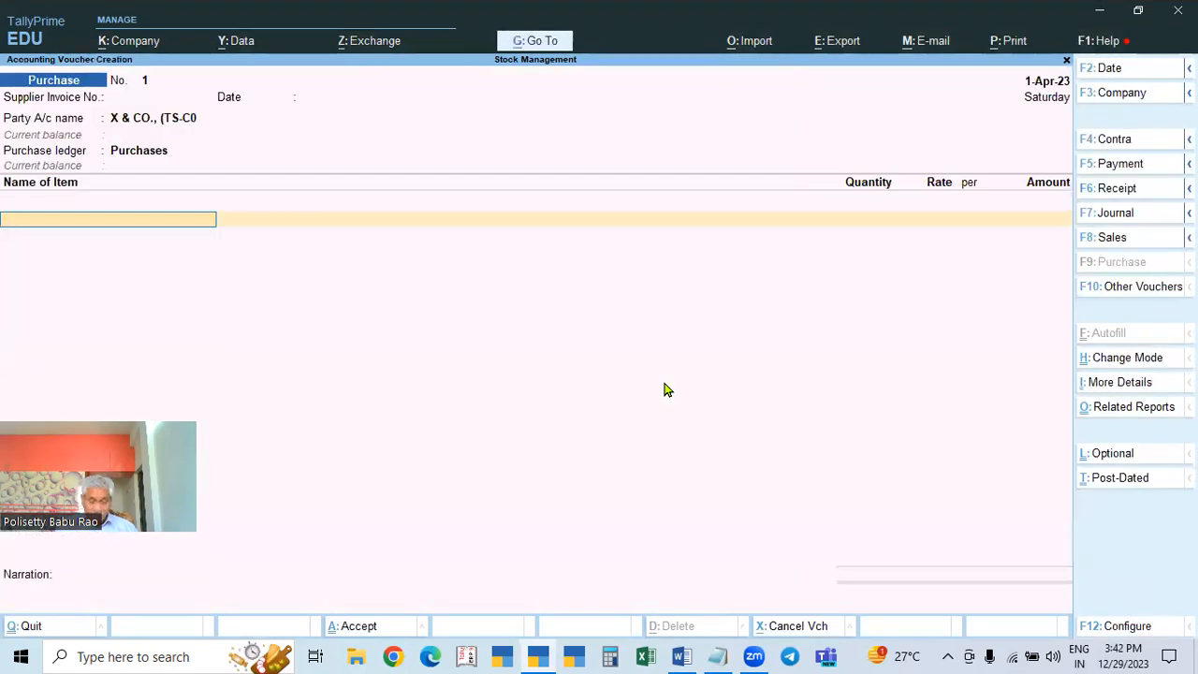
# Step: Start creating a new stock item named ITEN 1
pyautogui.write('C')
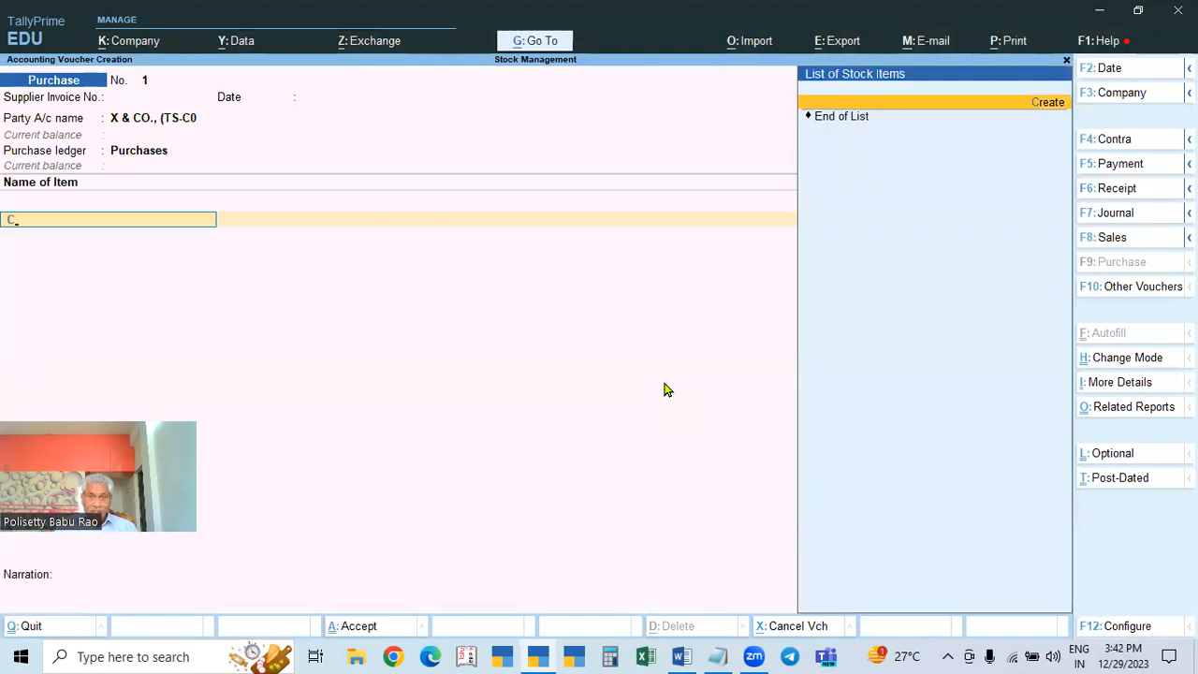
pyautogui.press('BackSpace')
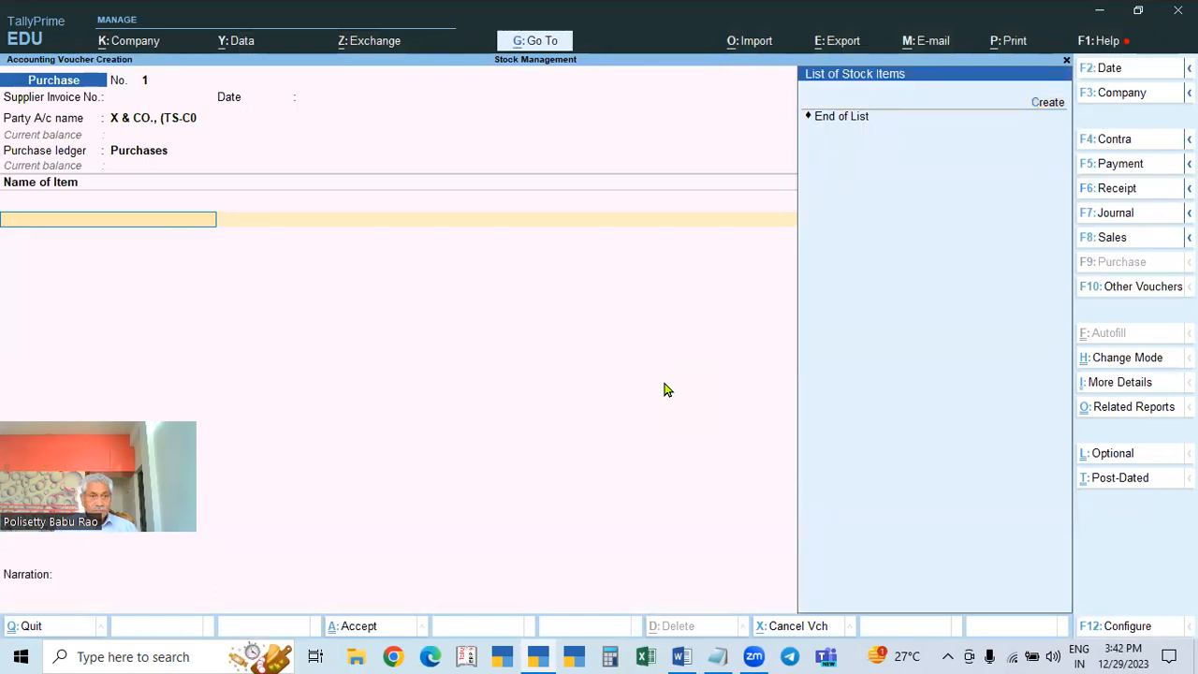
pyautogui.hotkey('alt', 'c')
pyautogui.write('ITEN')
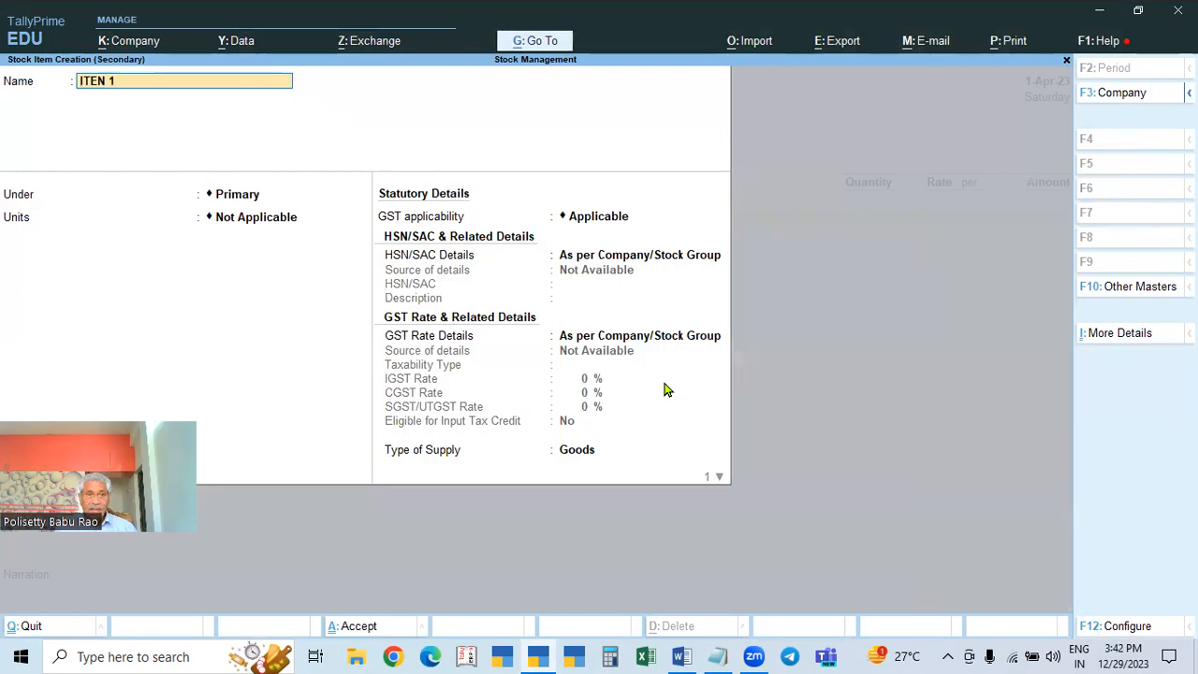
pyautogui.write(' 1')
pyautogui.press('Return')
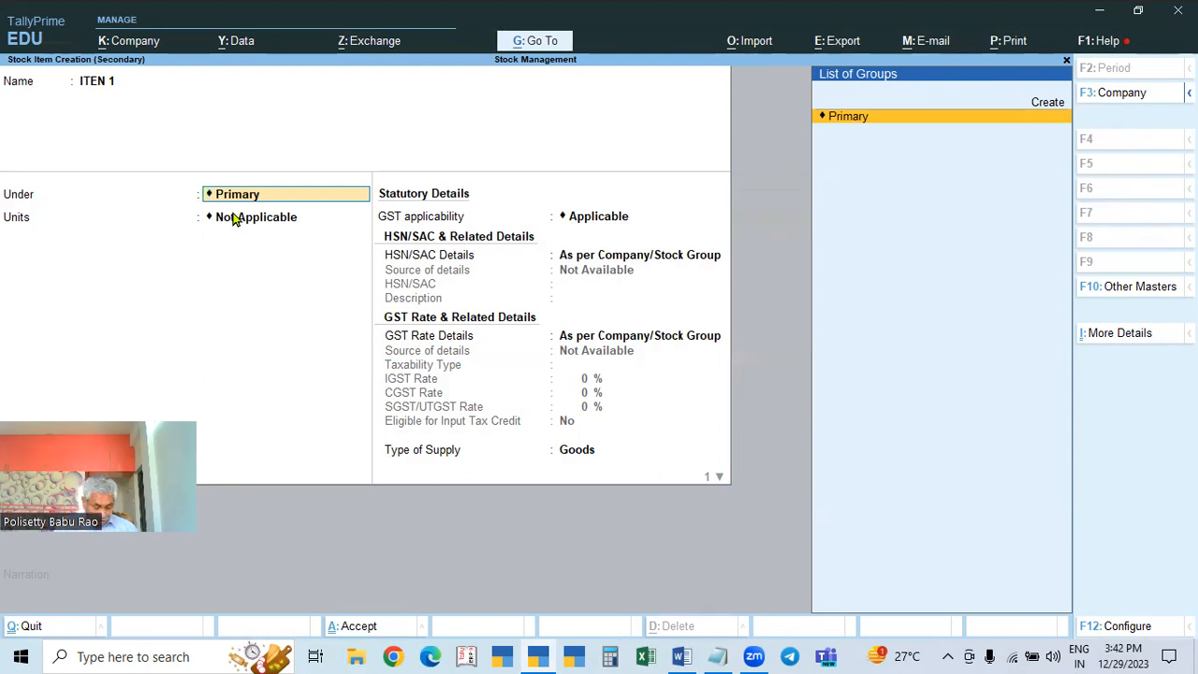
pyautogui.hotkey('alt', 'c')
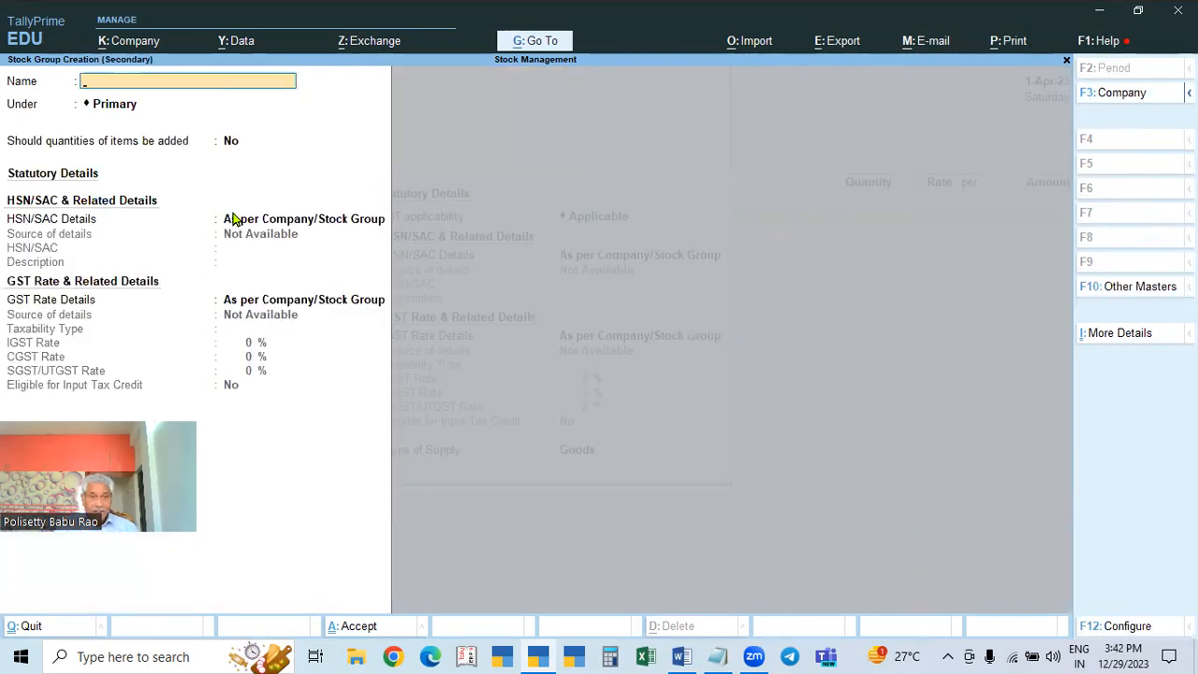
pyautogui.press('Escape')
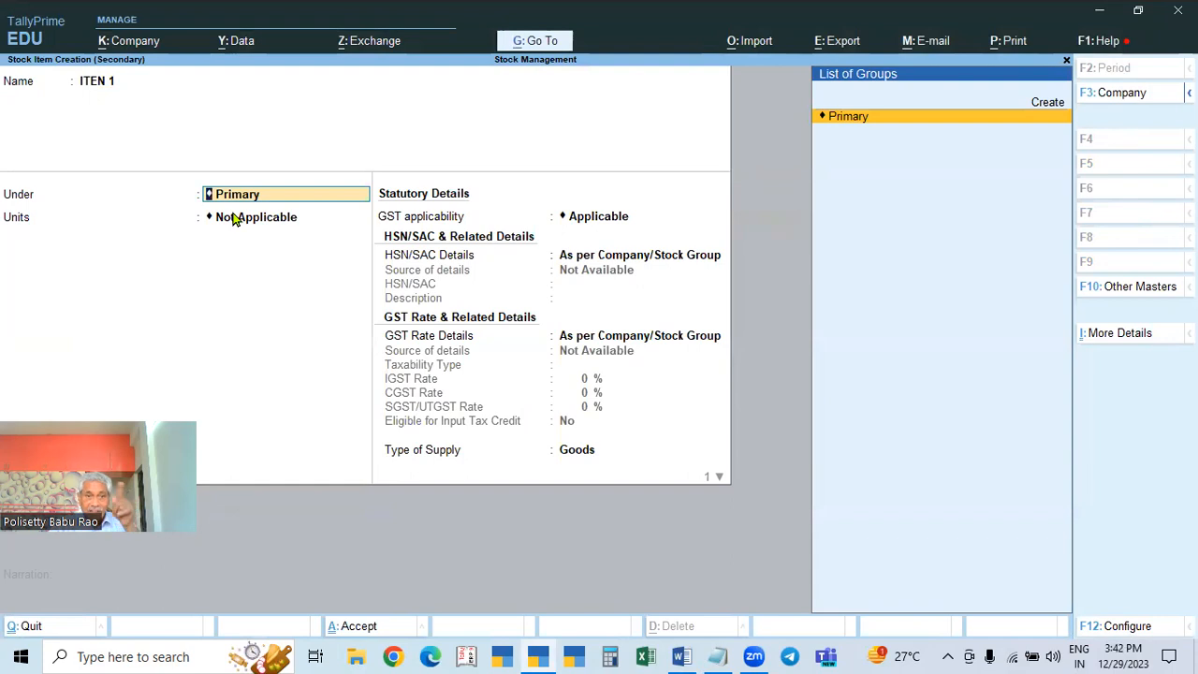
pyautogui.hotkey('alt', 'c')
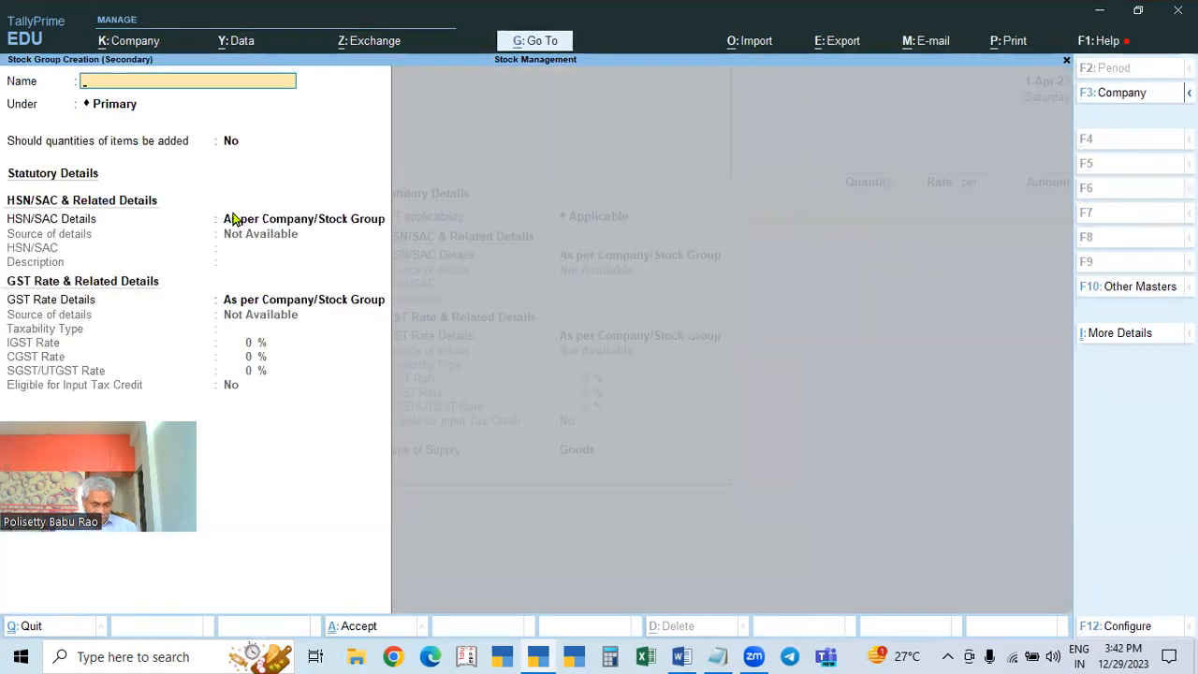
pyautogui.write('STOCK')
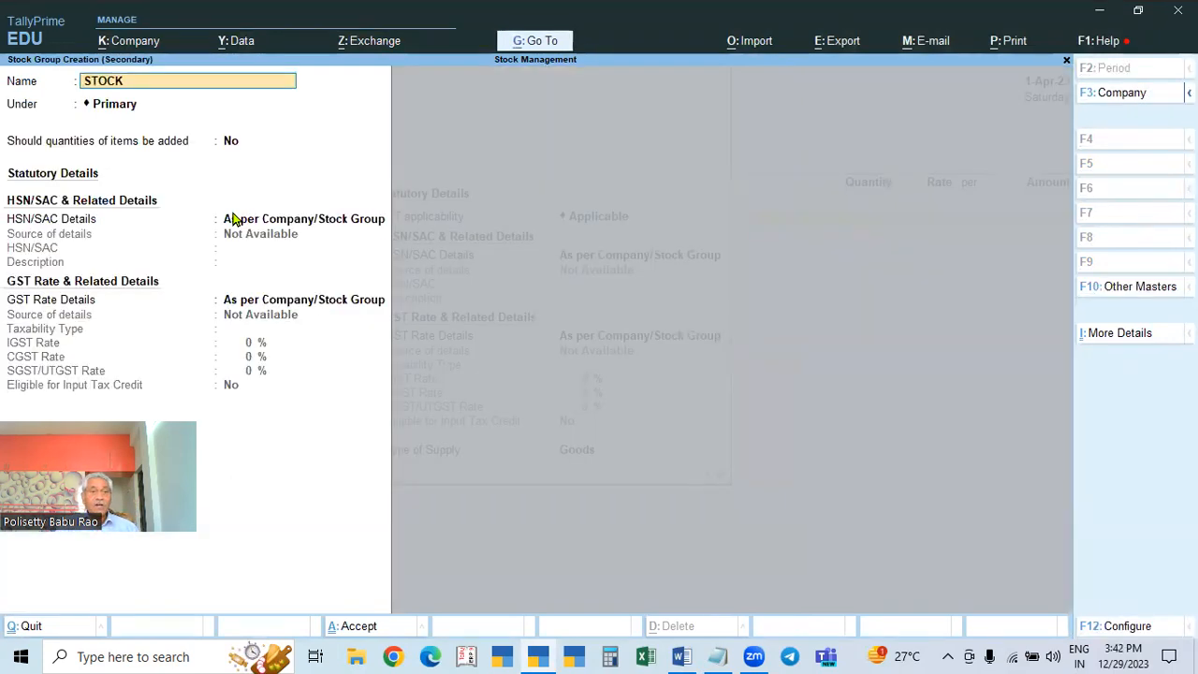
pyautogui.write(' @05')
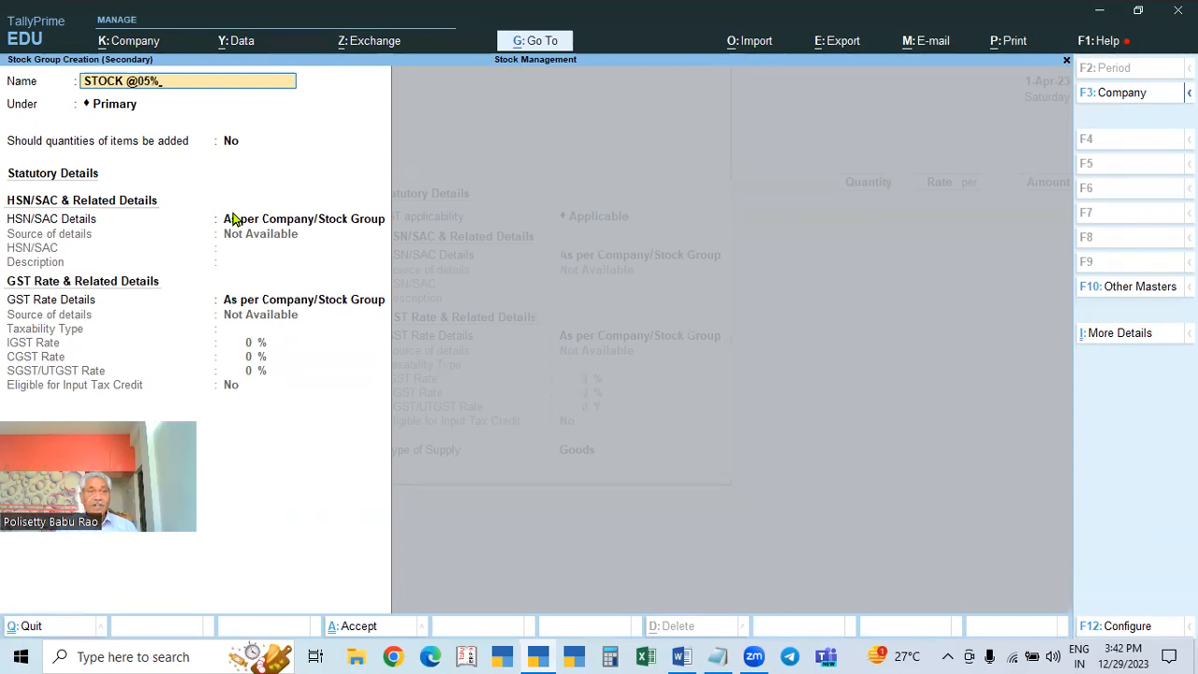
pyautogui.write('%')
pyautogui.press('Return')
pyautogui.press('Return')
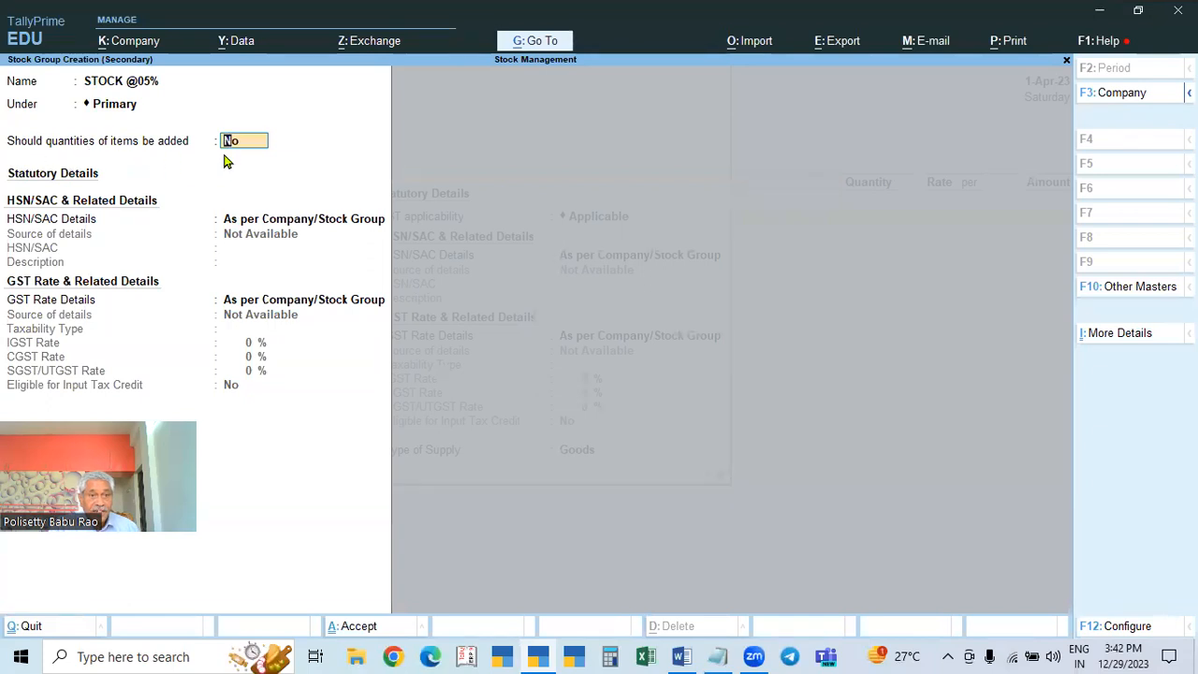
pyautogui.press('y')
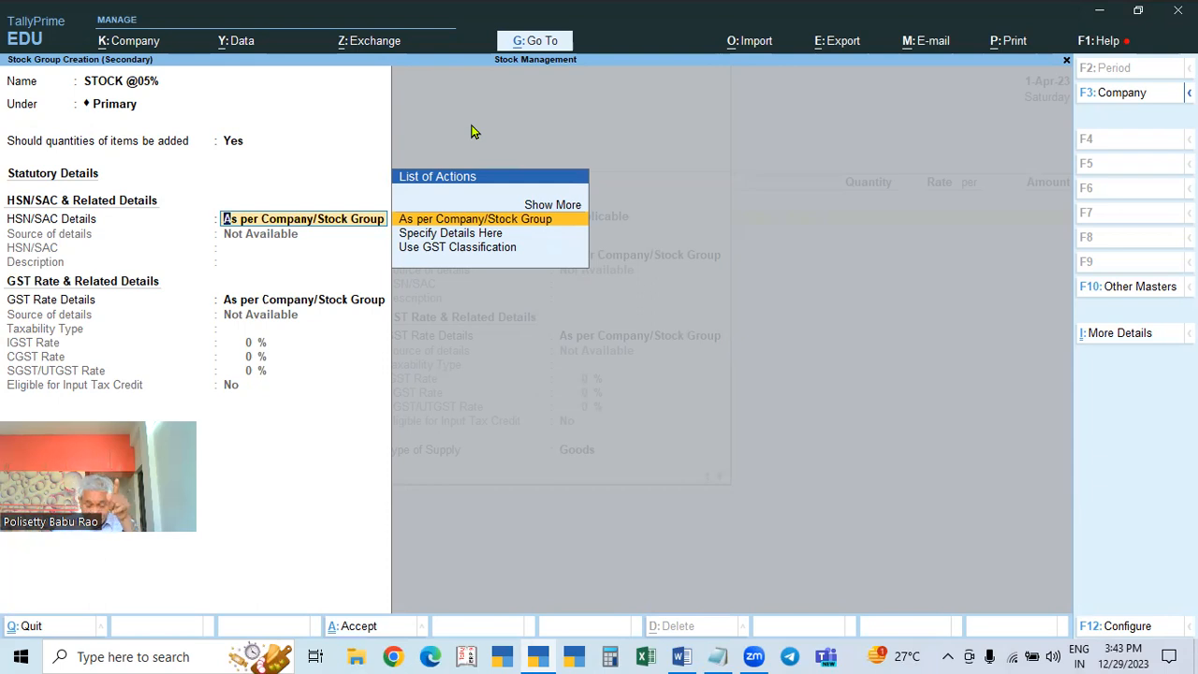
# Step: Keep the group's HSN/SAC details as per Company/Stock Group
pyautogui.press('Down')
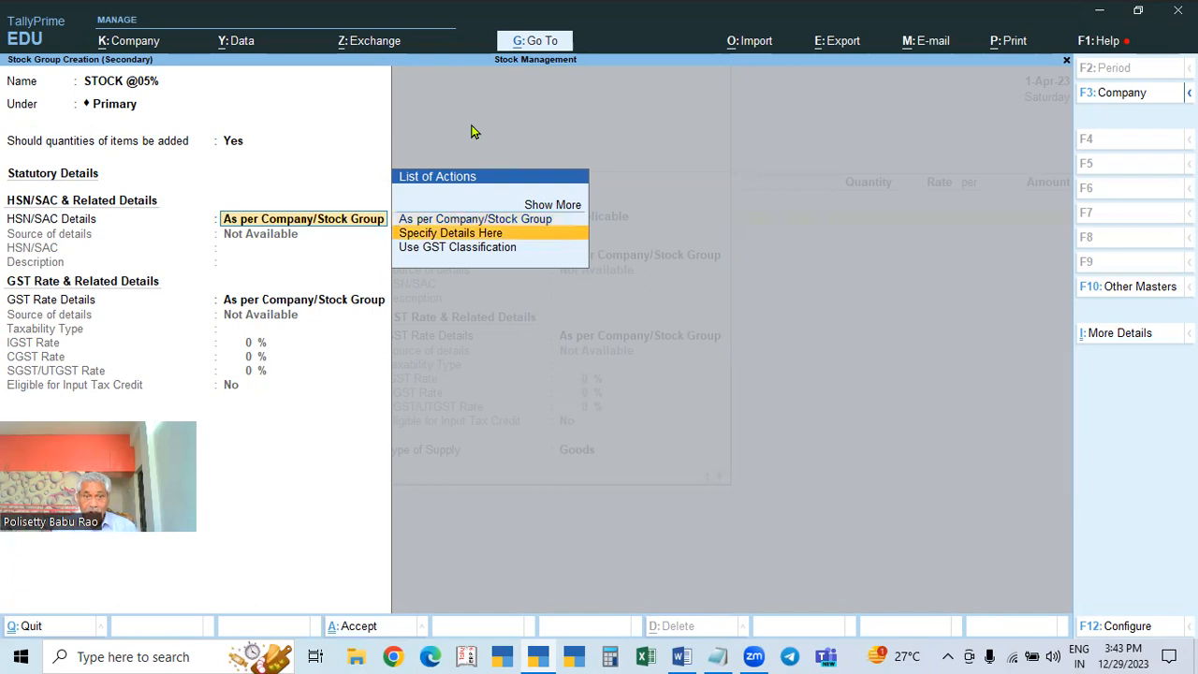
pyautogui.press('Return')
pyautogui.press('BackSpace')
pyautogui.press('Up')
pyautogui.press('Return')
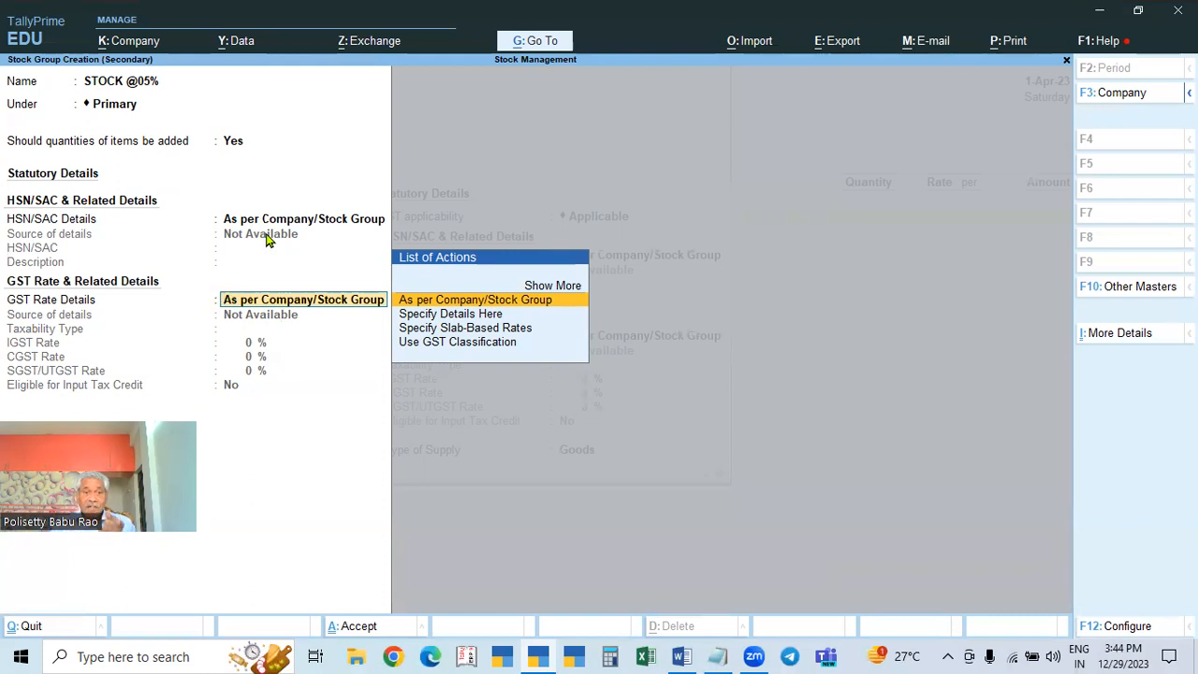
pyautogui.press('Down')
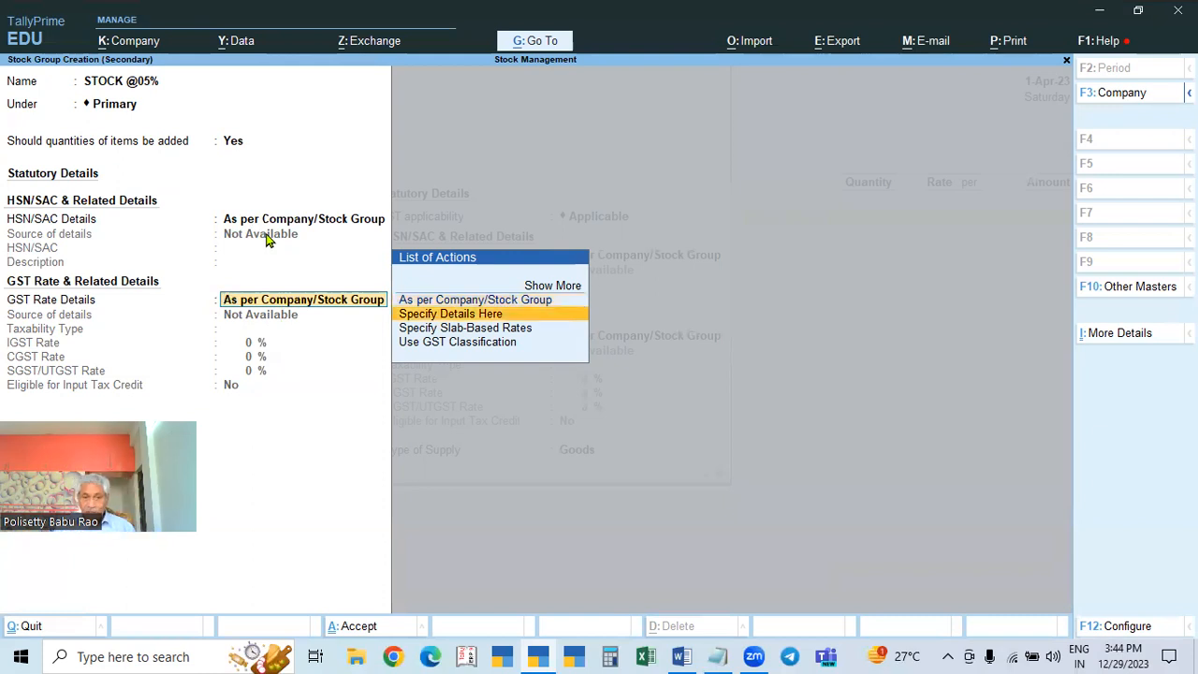
pyautogui.press('Return')
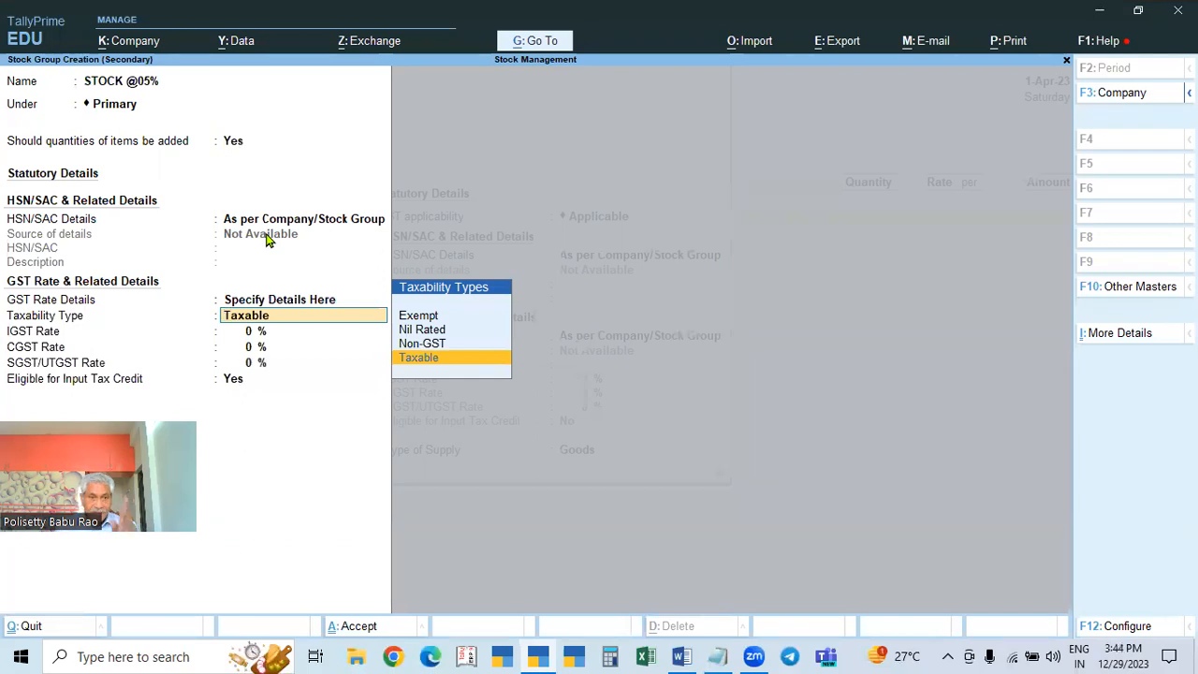
pyautogui.press('Return')
pyautogui.write('5')
pyautogui.press('Return')
pyautogui.press('Return')
pyautogui.press('Return')
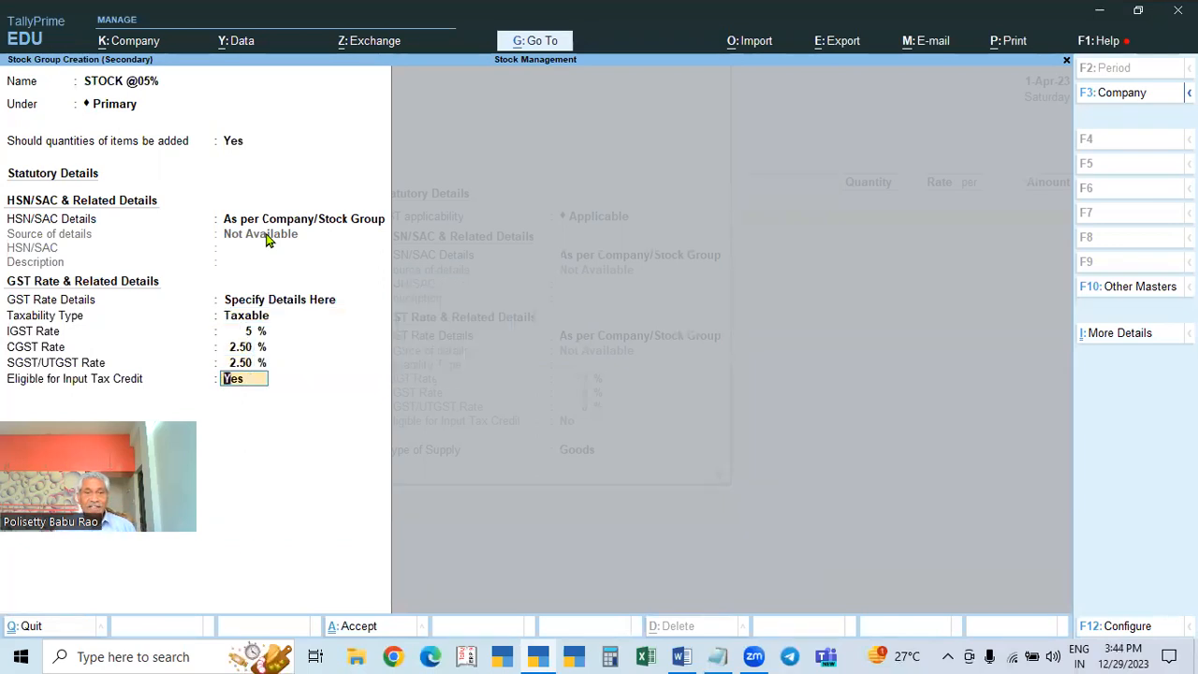
pyautogui.press('Return')
pyautogui.press('Return')
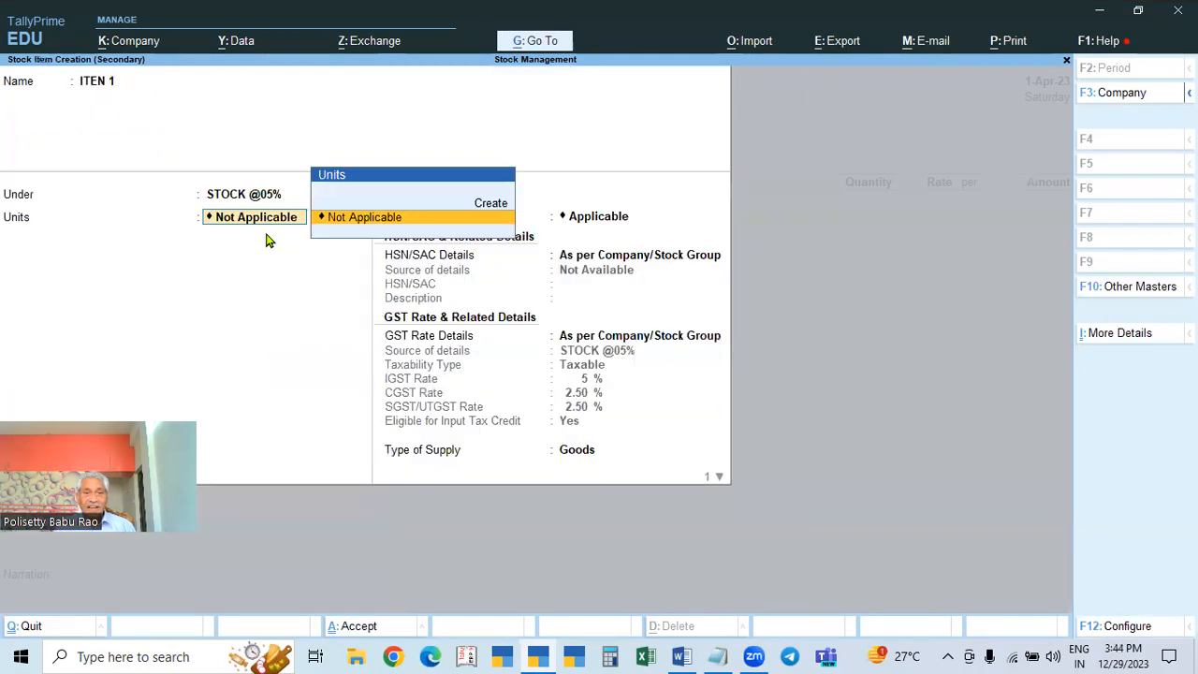
# Step: Create unit Nos (Numbers, quantity code NOS-NUMBERS, 0 decimal places)
pyautogui.hotkey('alt', 'c')
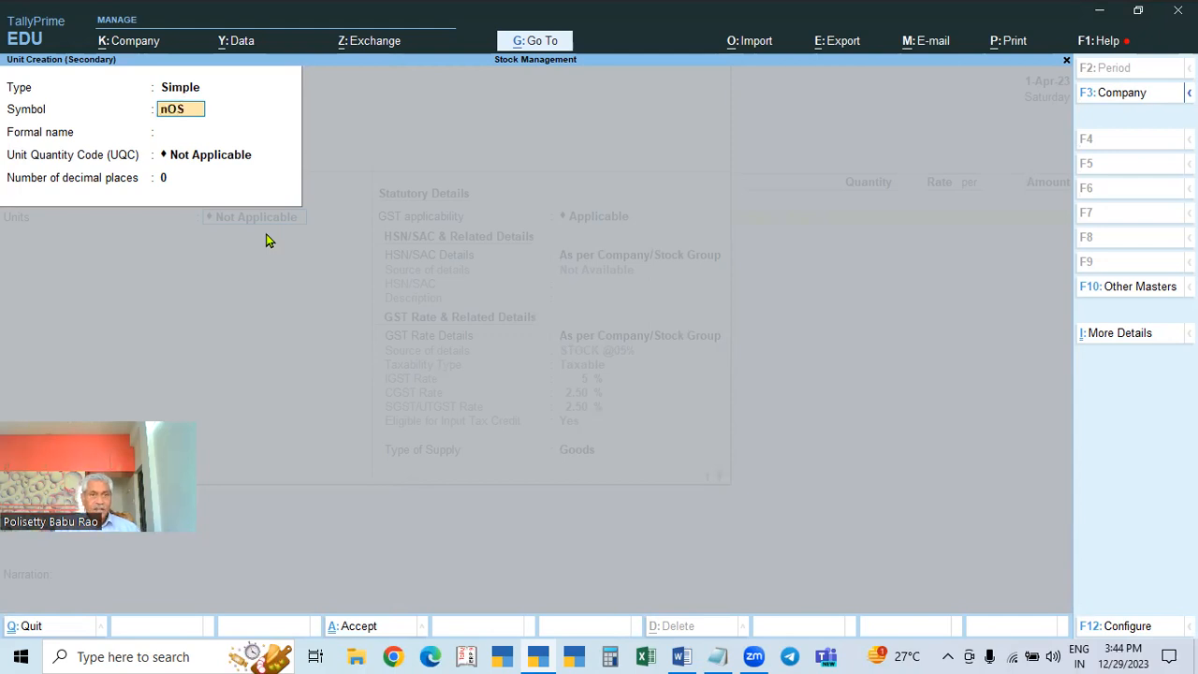
pyautogui.press('BackSpace')
pyautogui.press('BackSpace')
pyautogui.write('Nos')
pyautogui.press('Return')
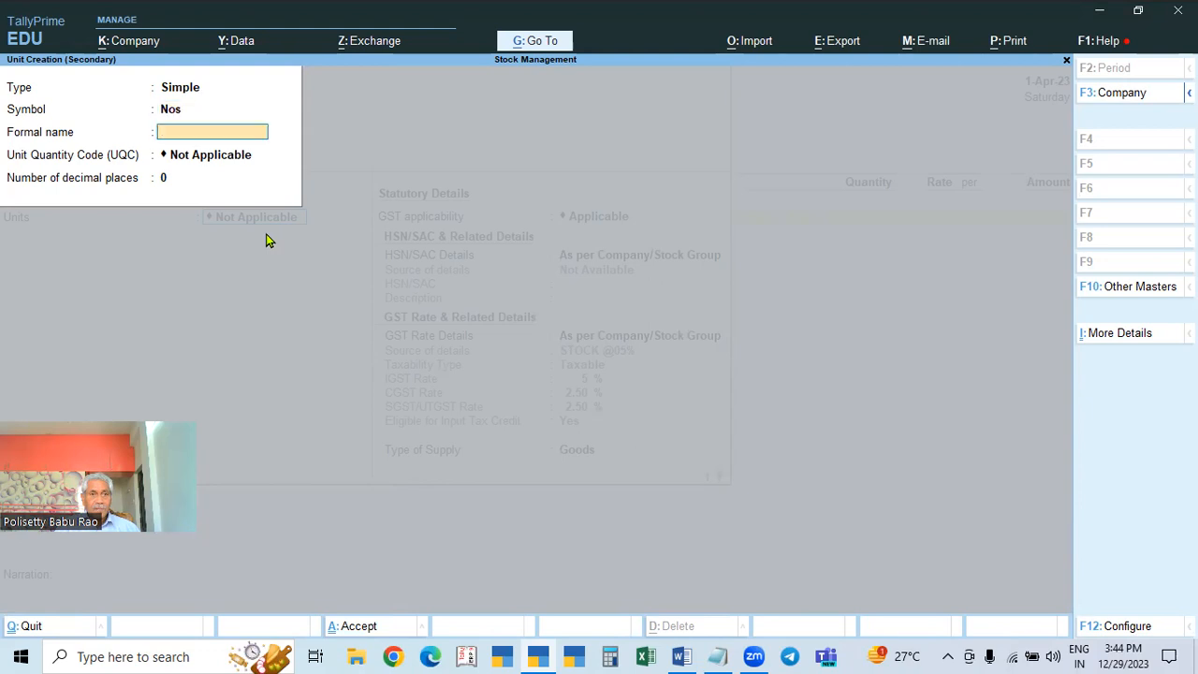
pyautogui.write('Num')
pyautogui.press('Return')
pyautogui.write('nos')
pyautogui.press('Return')
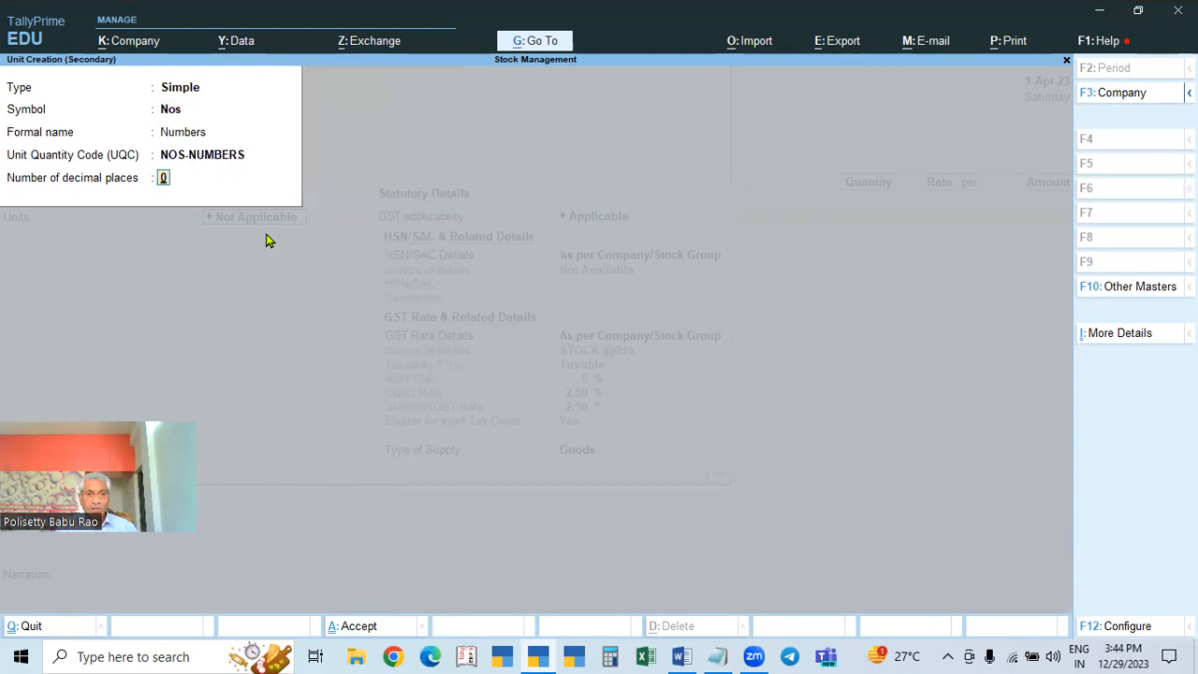
pyautogui.press('Return')
pyautogui.press('Return')
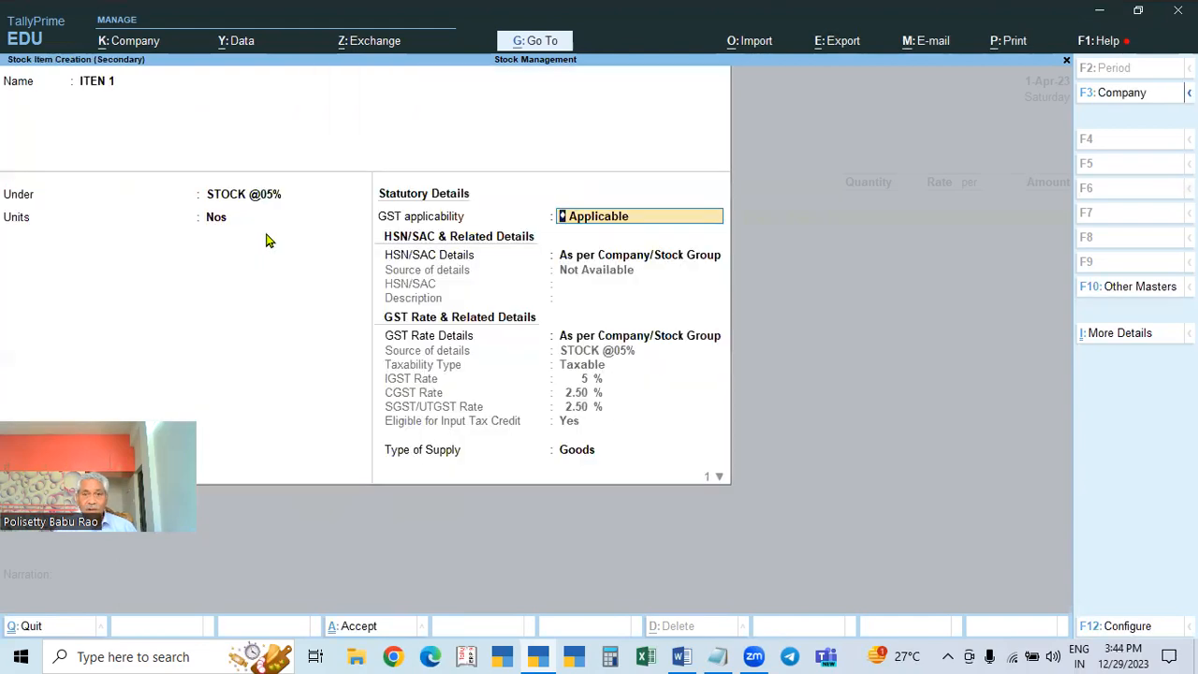
pyautogui.press('Return')
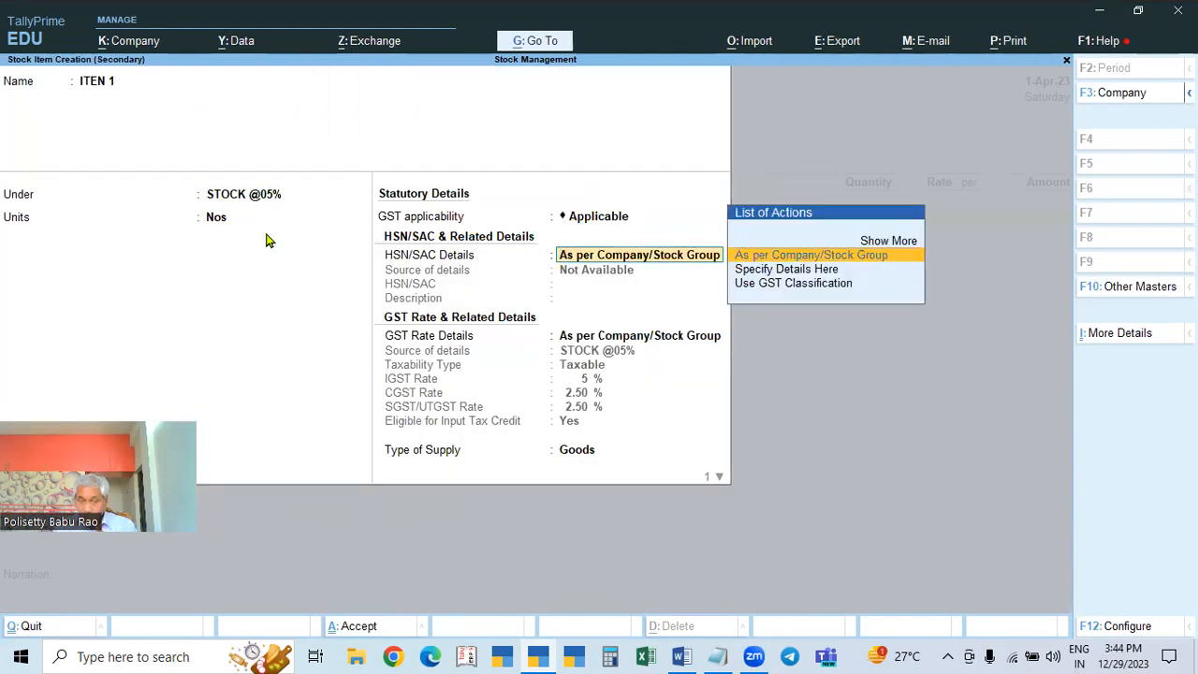
pyautogui.press('Down')
pyautogui.press('Return')
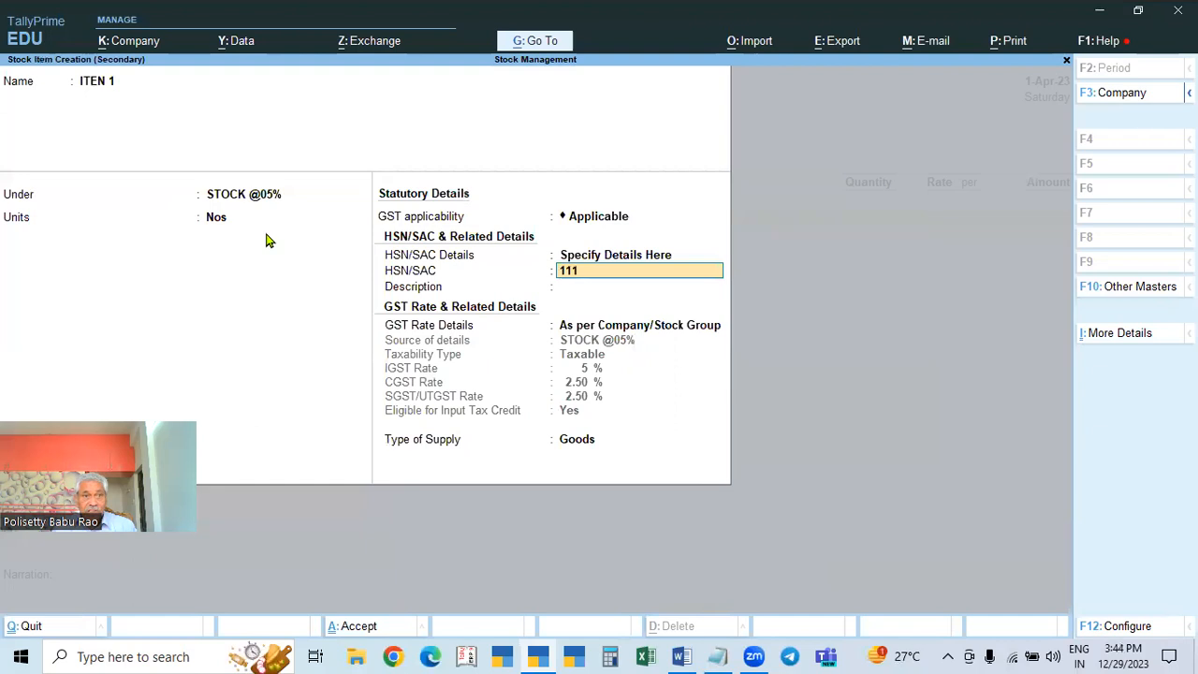
pyautogui.press('Return')
pyautogui.press('Return')
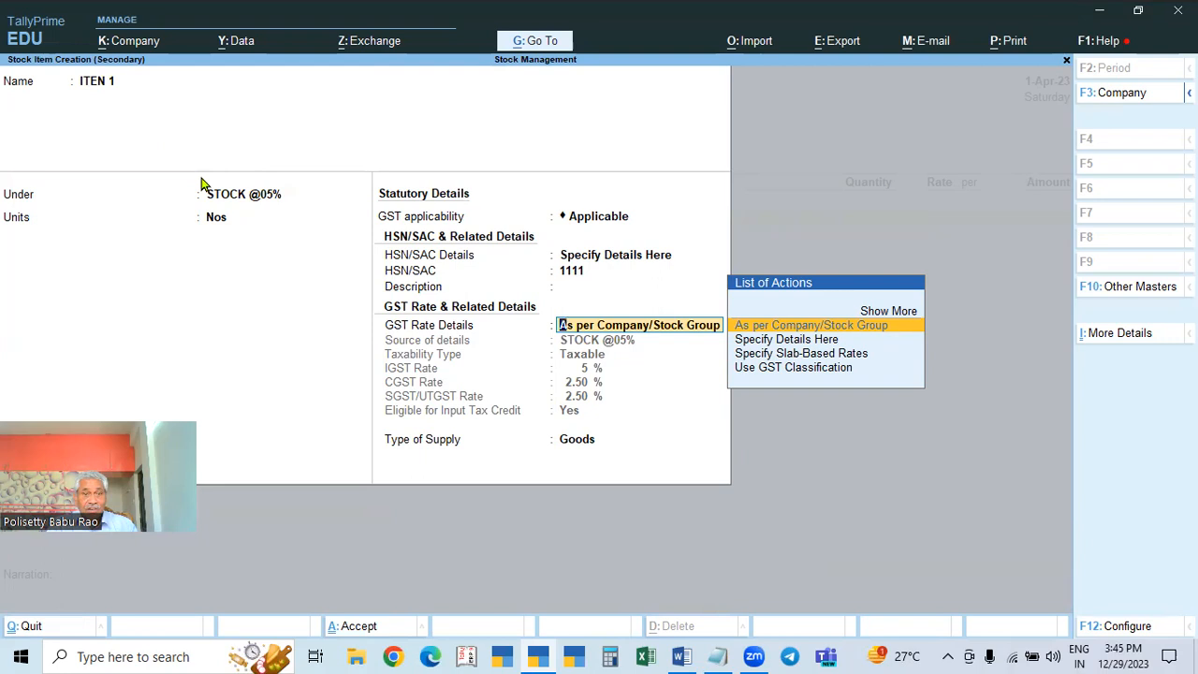
pyautogui.click(251, 196)
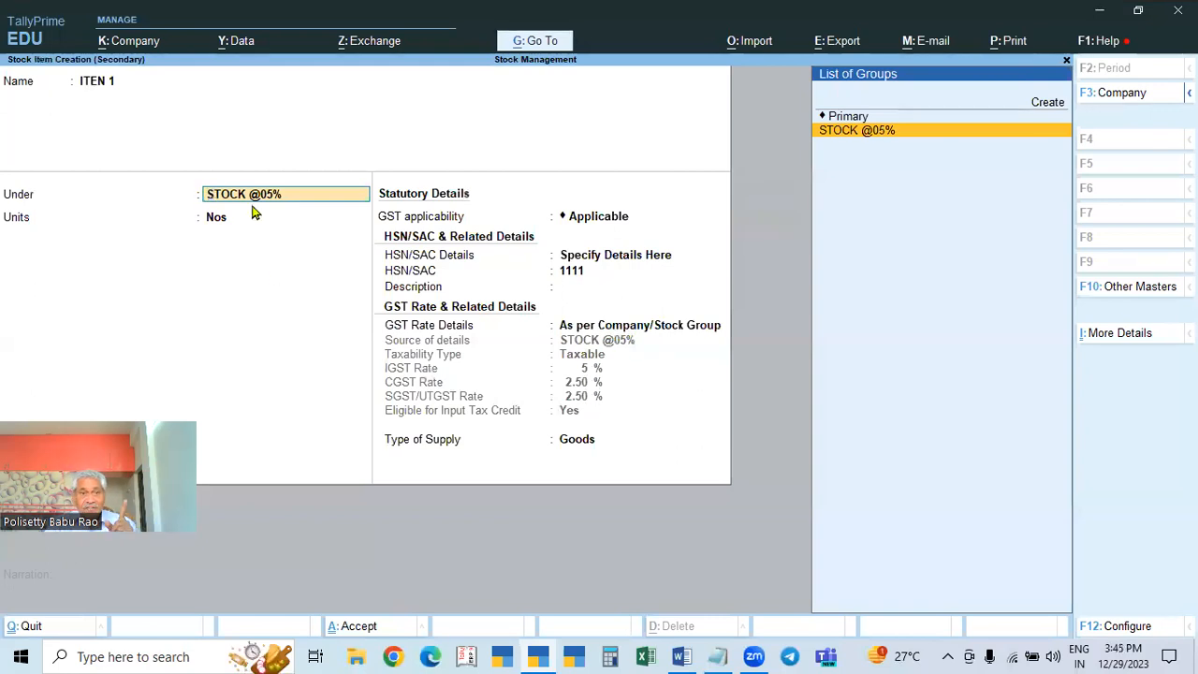
pyautogui.press('Return')
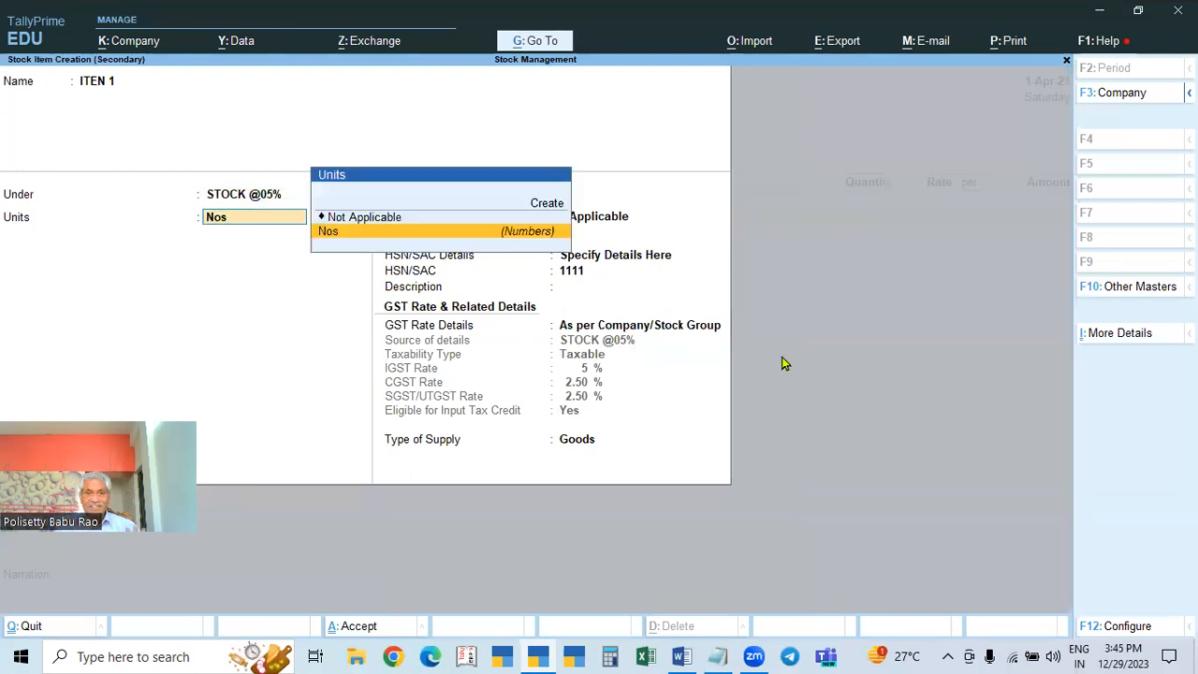
pyautogui.press('Return')
pyautogui.press('Return')
pyautogui.press('Return')
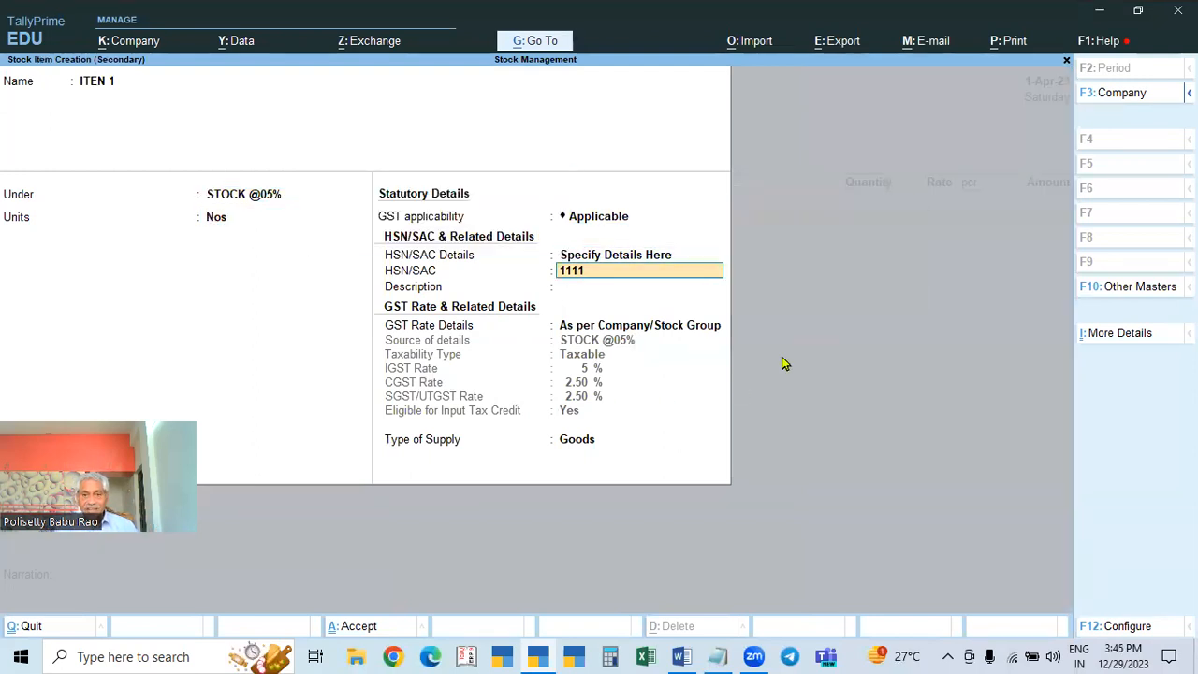
pyautogui.press('Return')
pyautogui.press('Return')
pyautogui.press('Return')
pyautogui.press('Return')
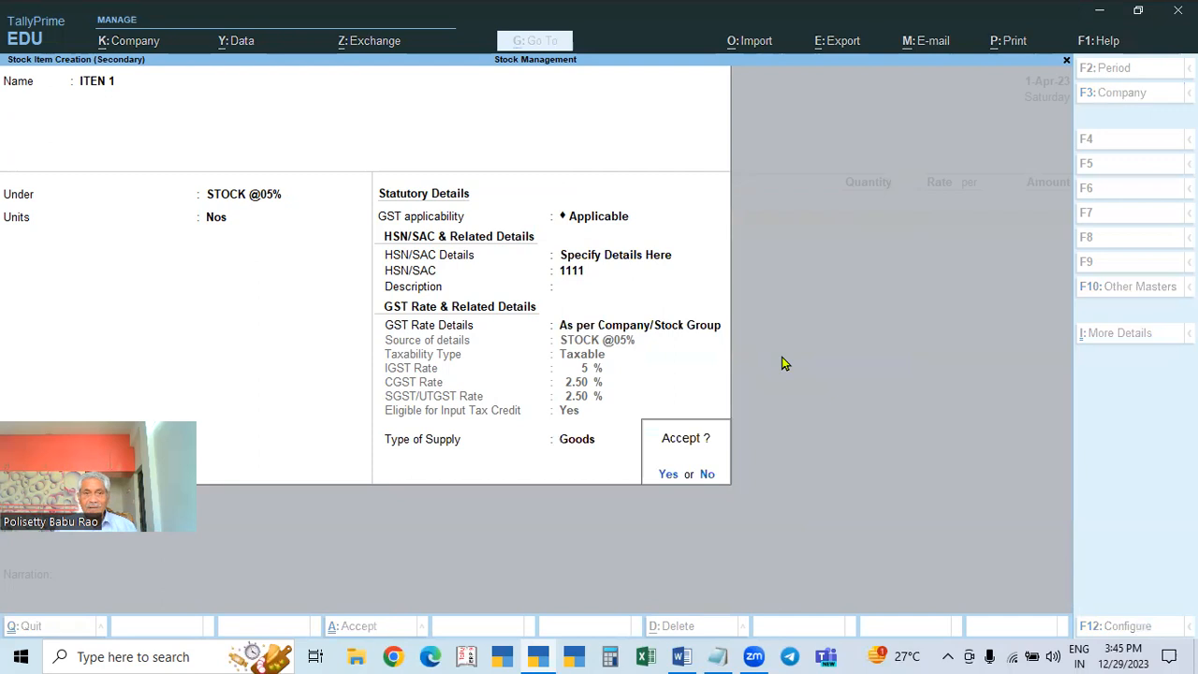
pyautogui.press('Return')
pyautogui.press('Return')
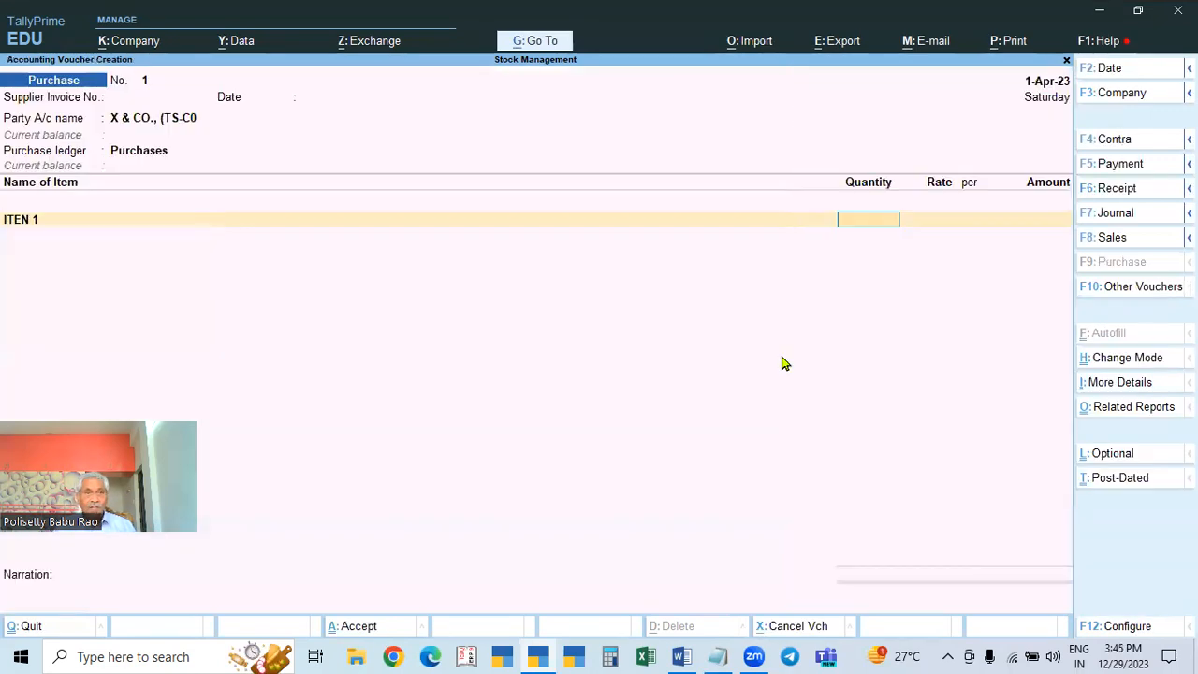
# Step: Enter 2 Nos of ITEN 1 at 2,000 (4,000.00) and accept its GST details as per masters
pyautogui.press('Return')
pyautogui.write('2000')
pyautogui.press('Return')
pyautogui.press('Return')
pyautogui.press('Return')
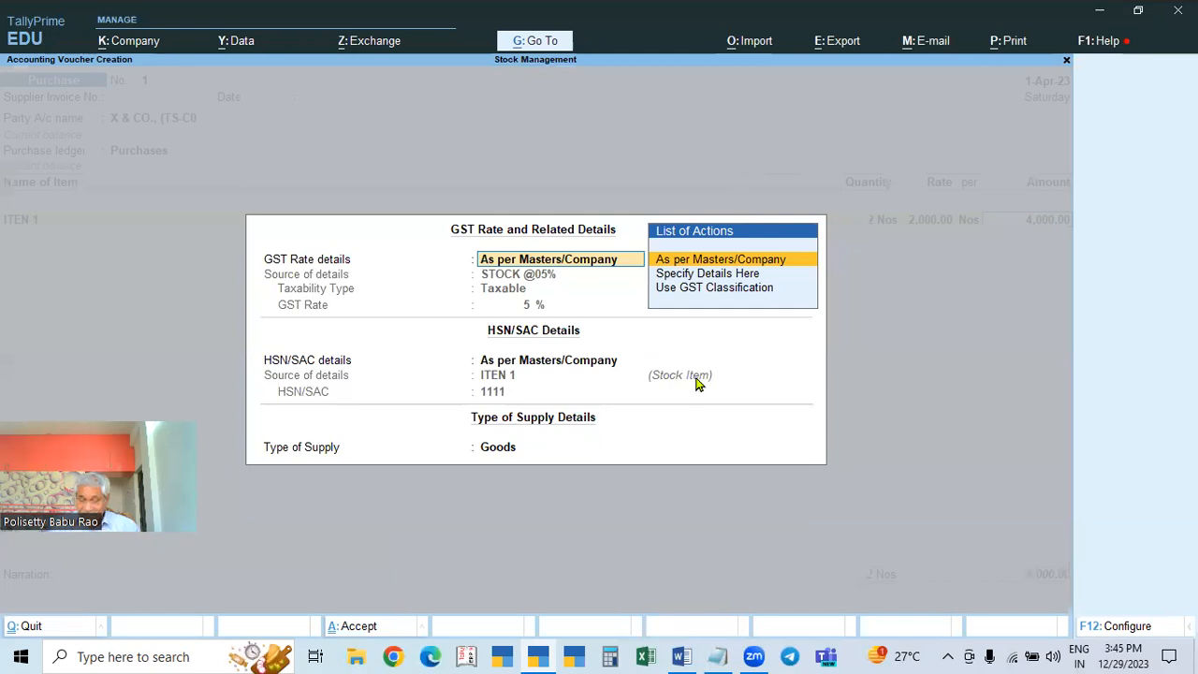
pyautogui.press('Return')
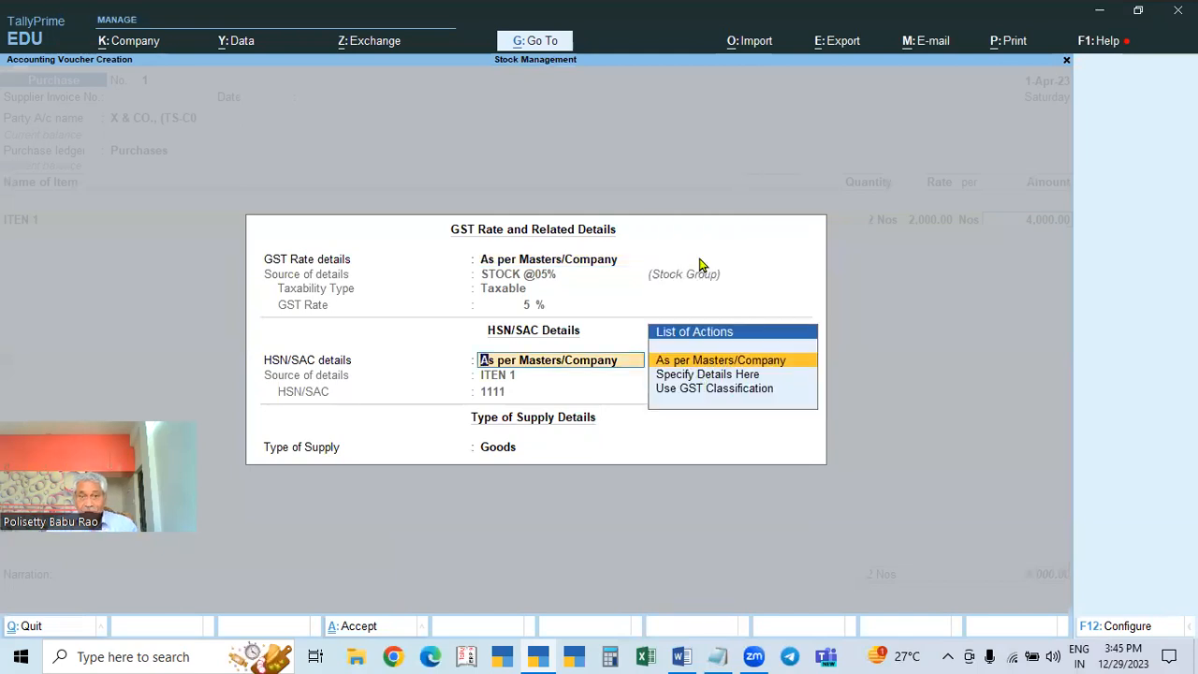
pyautogui.press('Up')
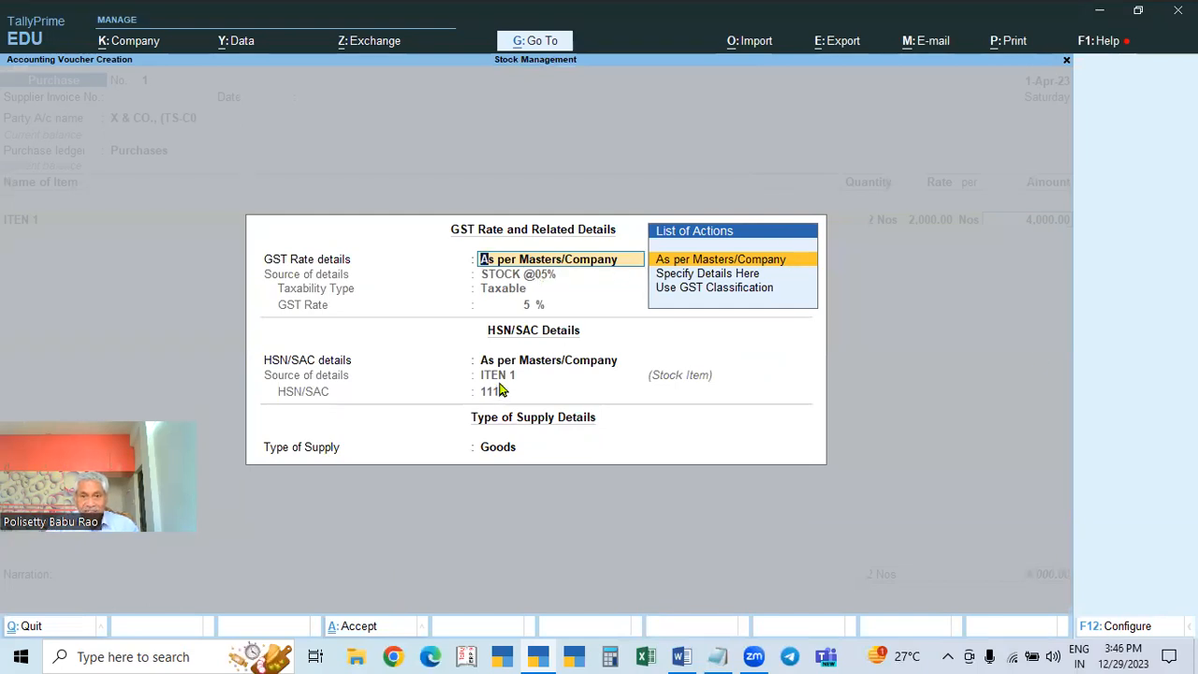
pyautogui.press('Return')
pyautogui.press('Return')
pyautogui.press('Return')
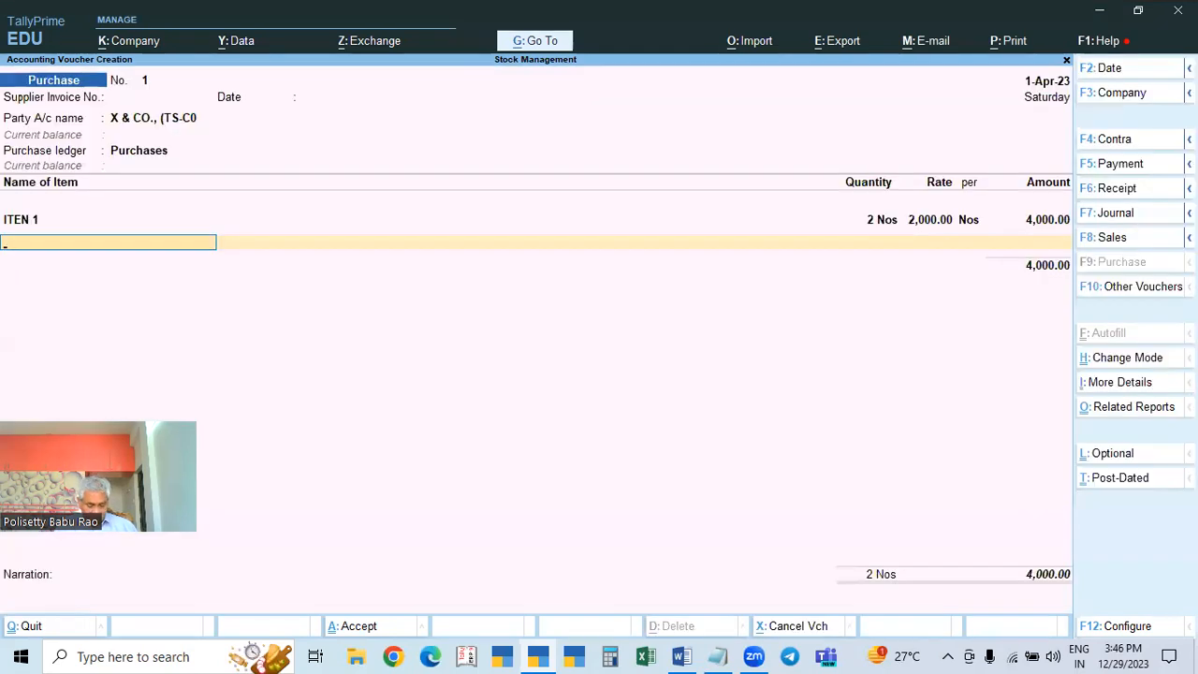
pyautogui.hotkey('alt', 'c')
pyautogui.write('S')
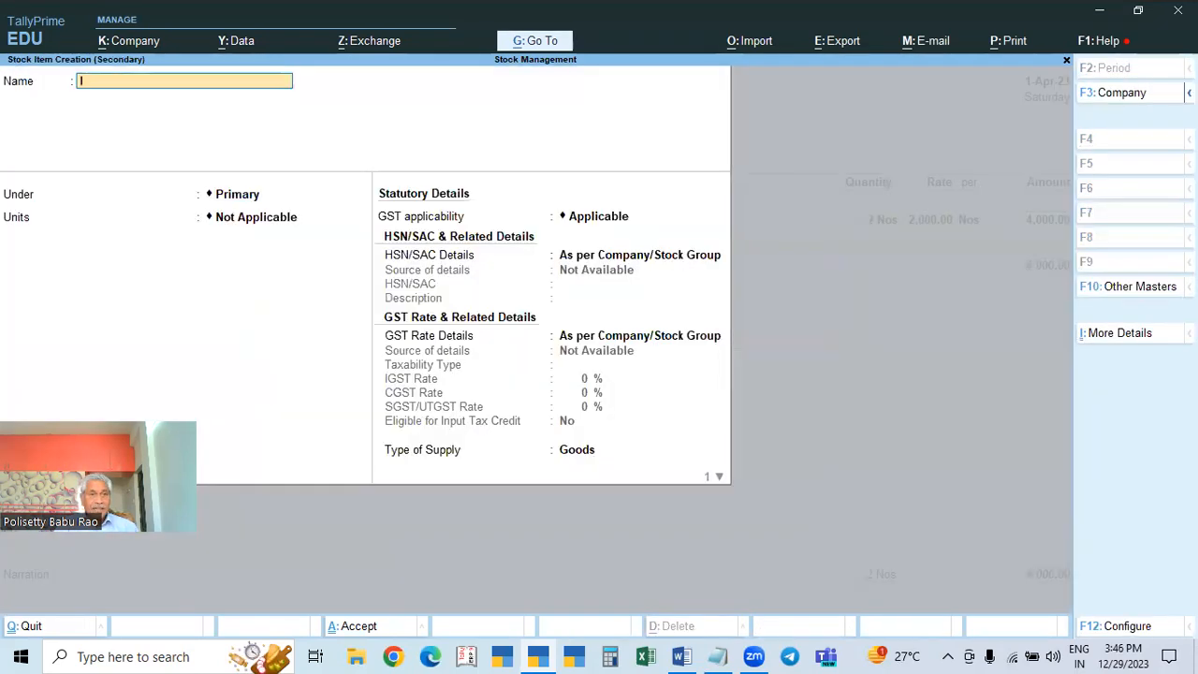
pyautogui.write(' 2')
pyautogui.press('Return')
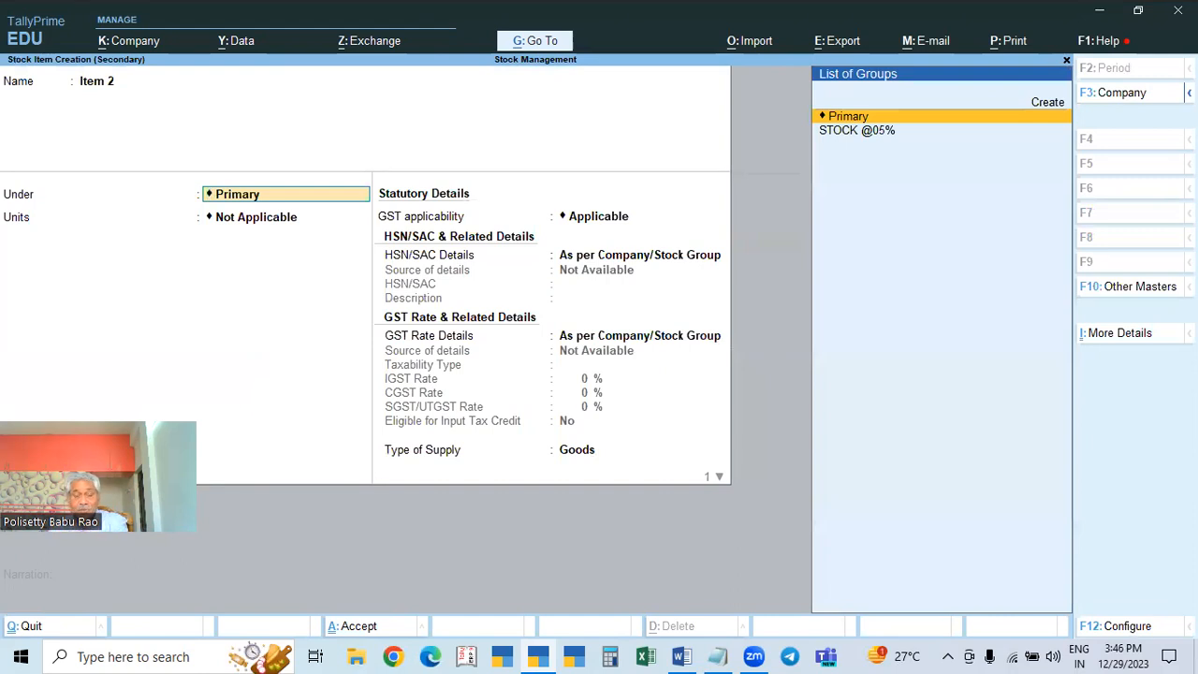
pyautogui.press('Down')
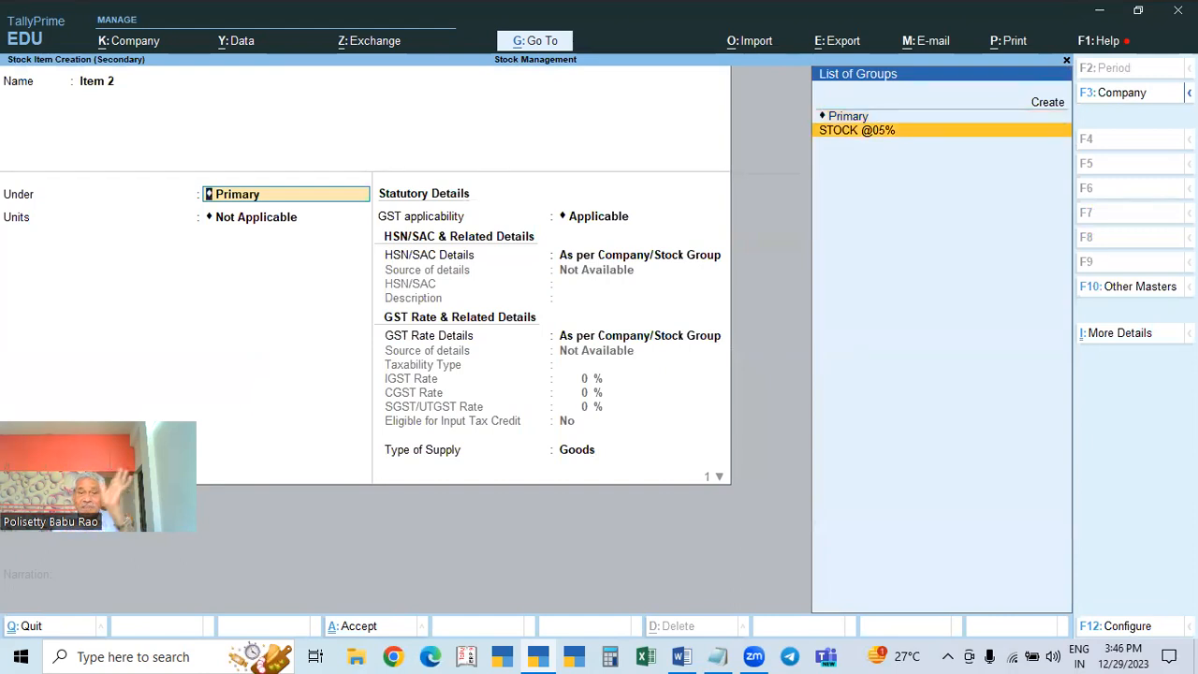
pyautogui.press('Return')
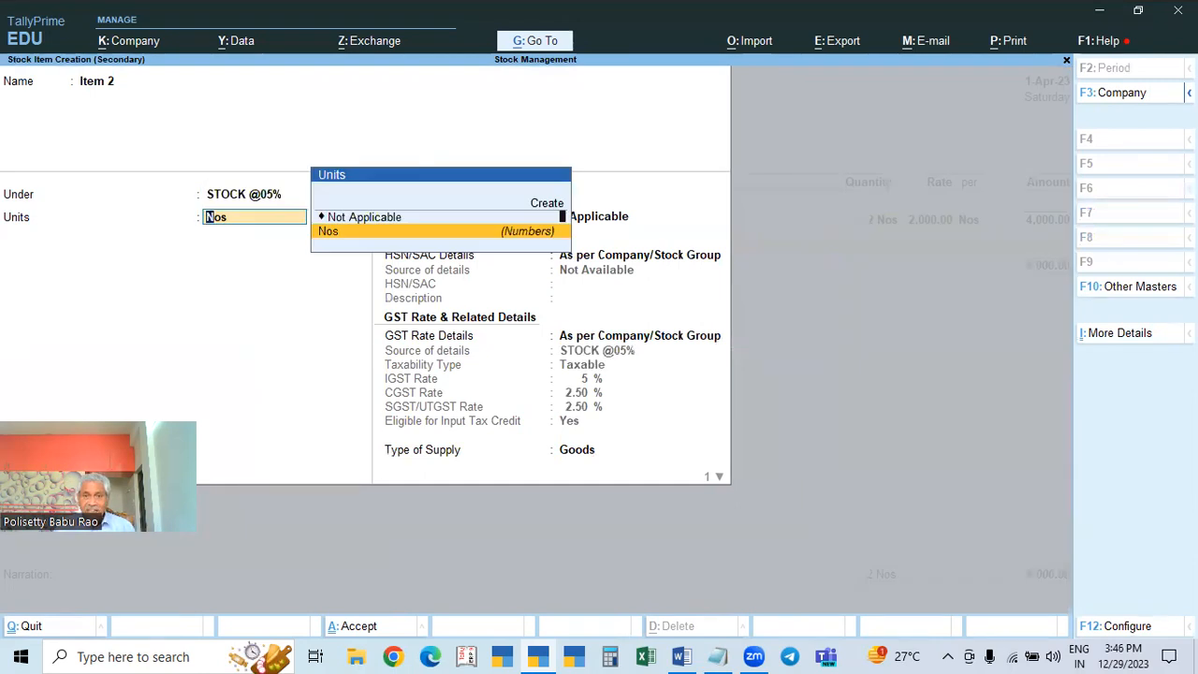
pyautogui.press('Return')
pyautogui.press('Return')
pyautogui.press('Down')
pyautogui.press('Return')
pyautogui.write('2222')
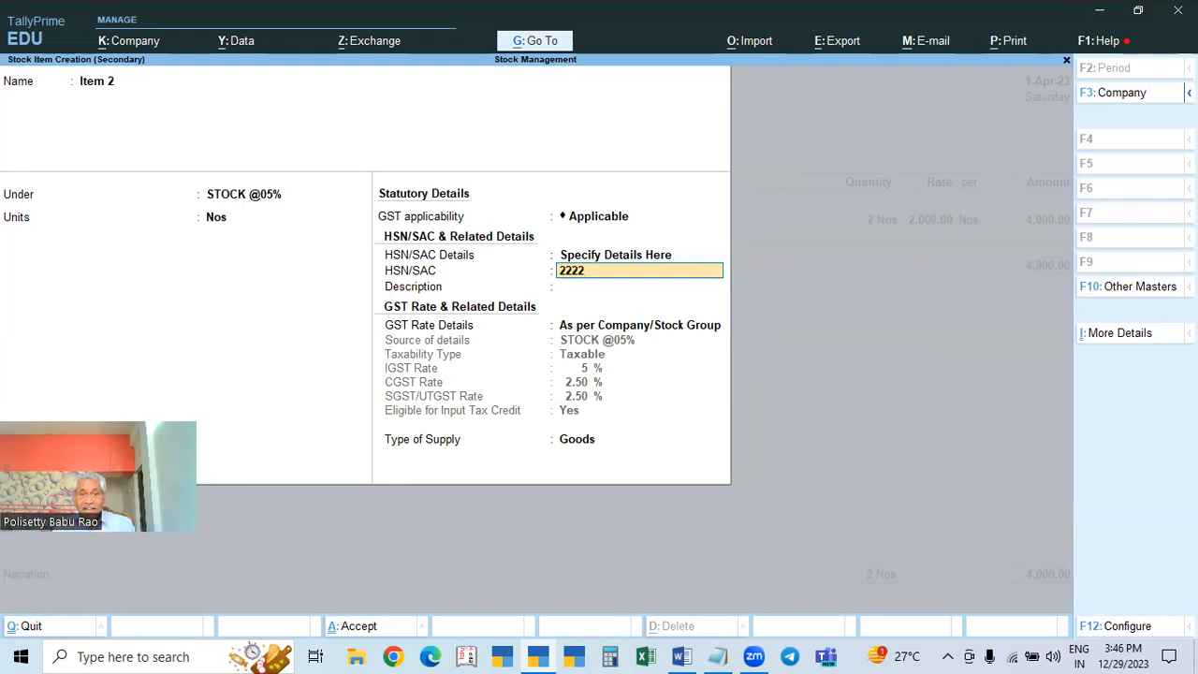
pyautogui.press('Return')
pyautogui.press('Return')
pyautogui.press('Return')
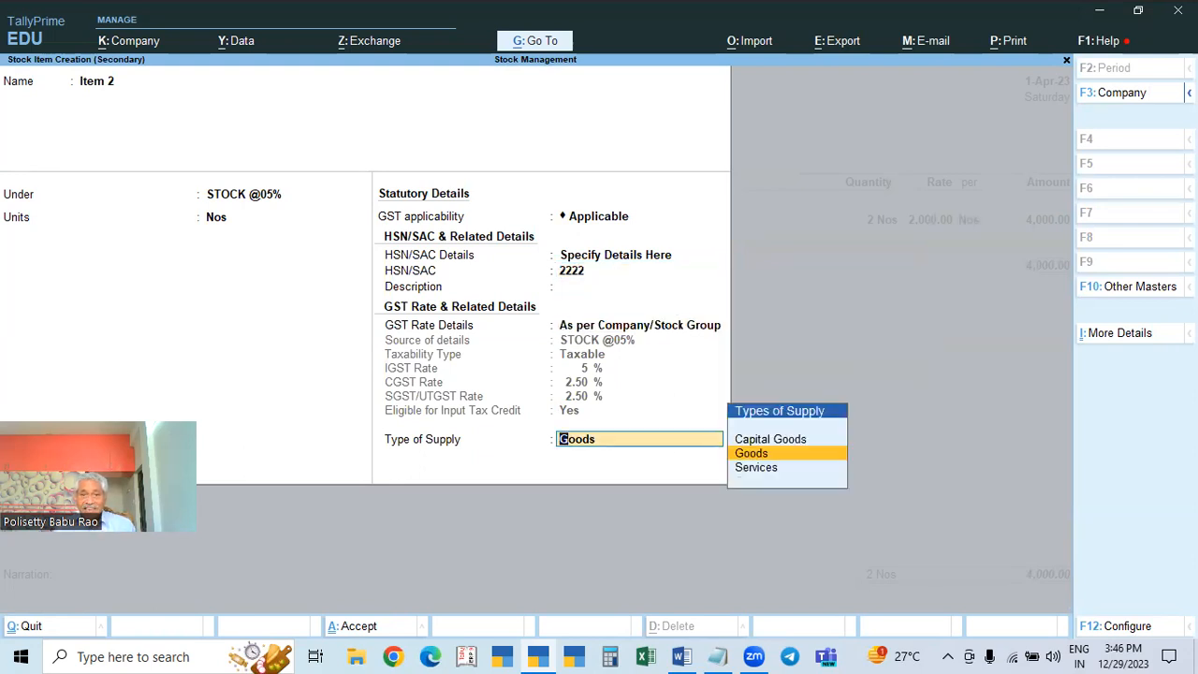
pyautogui.press('Return')
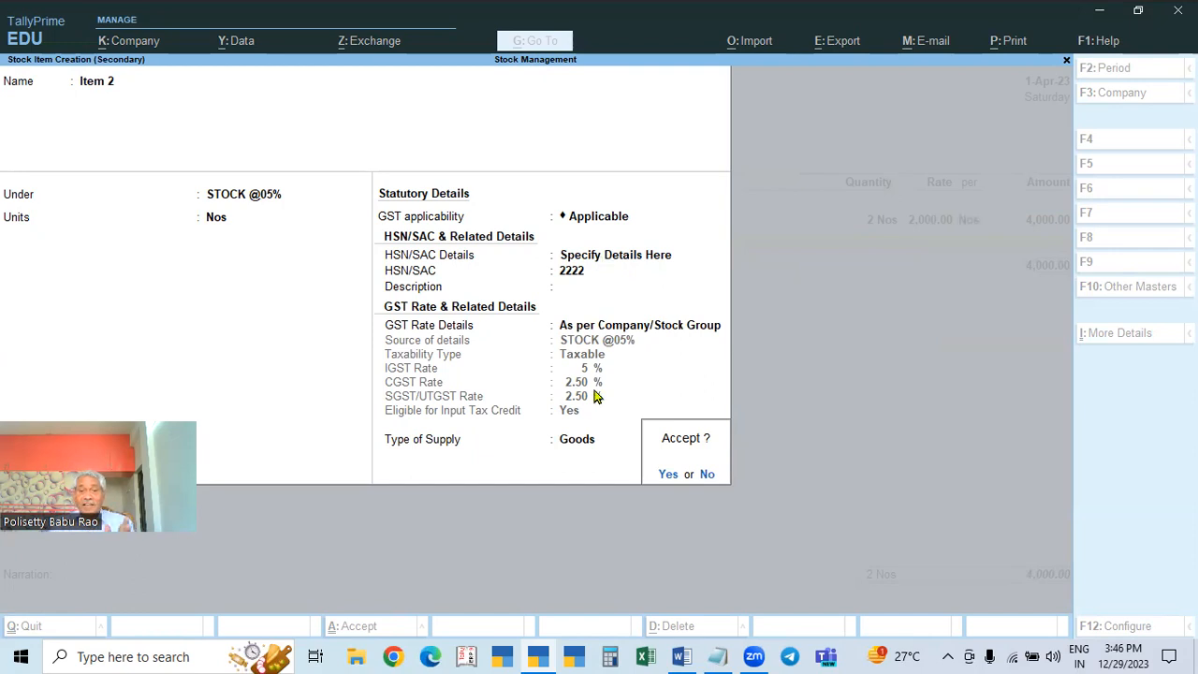
pyautogui.press('Return')
# Step: Enter 2 Nos of Item 2 at a rate of 2,000
pyautogui.write('2')
pyautogui.press('Return')
pyautogui.write('2,000')
pyautogui.press('Return')
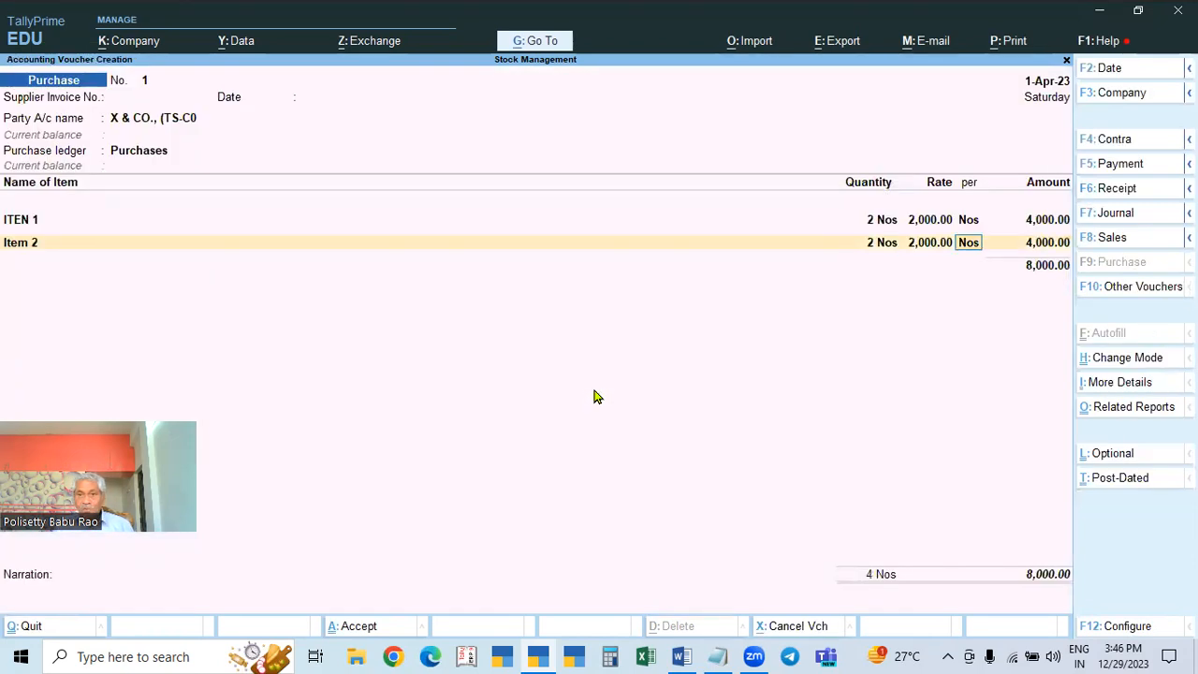
# Step: Accept Item 2's 4,000.00 amount, keeping its GST rate, HSN and Goods supply type from masters
pyautogui.press('Return')
pyautogui.press('Return')
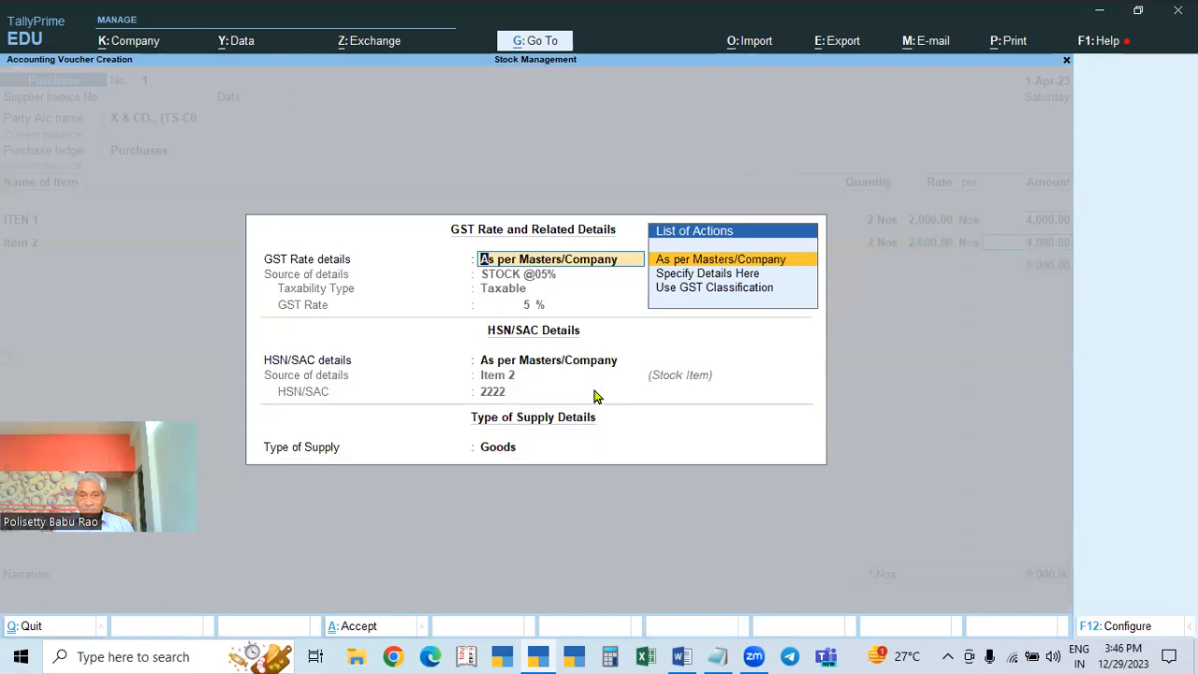
pyautogui.press('Down')
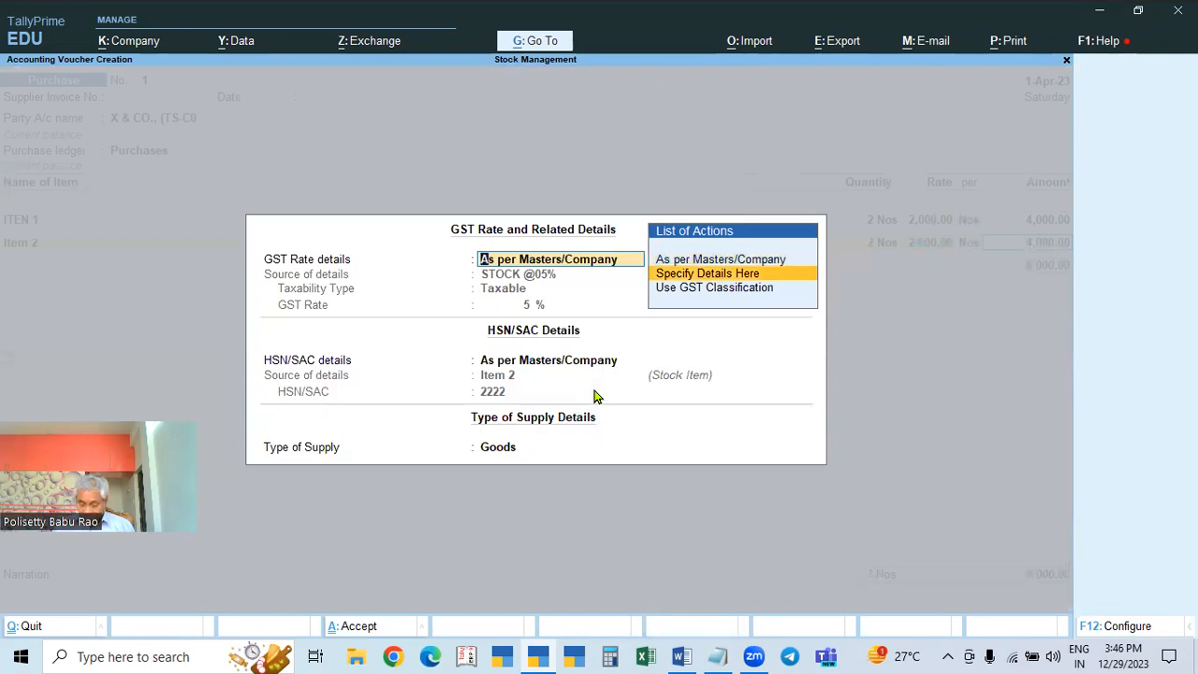
pyautogui.press('Up')
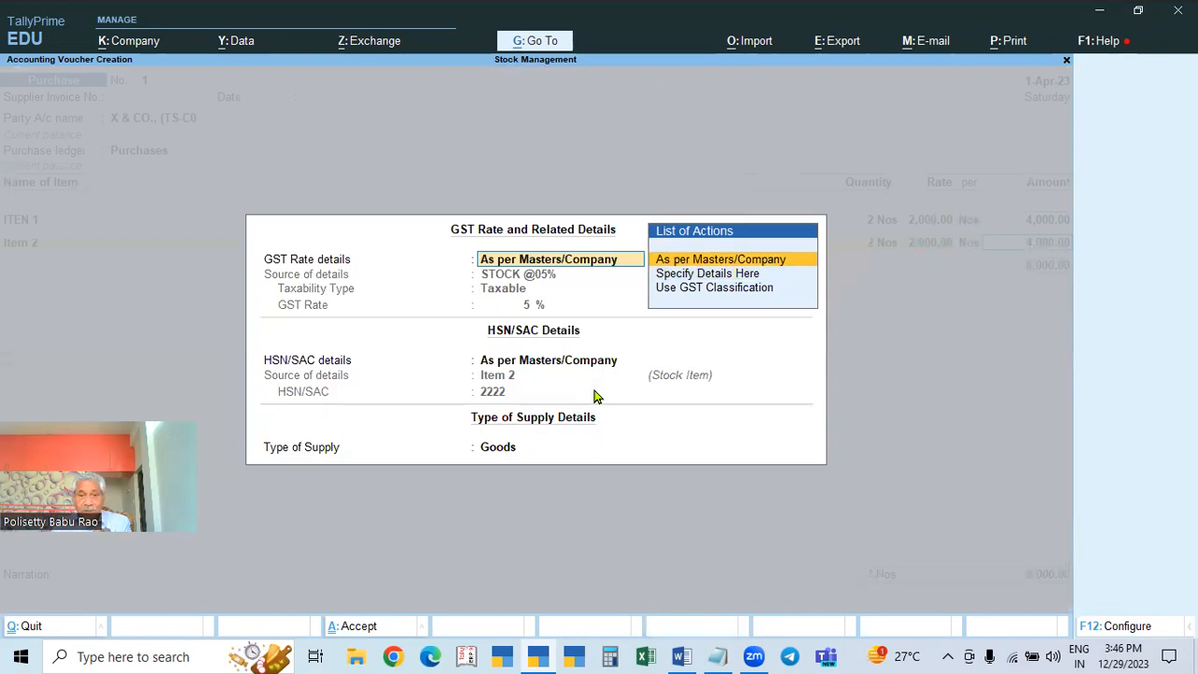
pyautogui.press('Return')
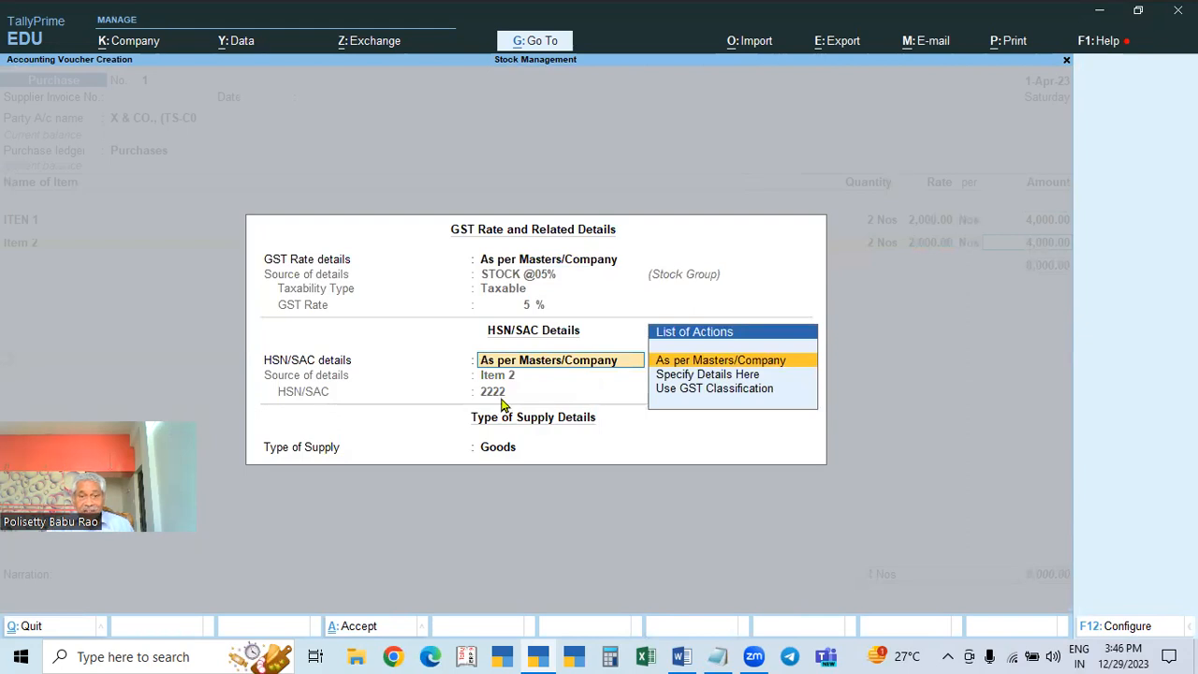
pyautogui.press('Return')
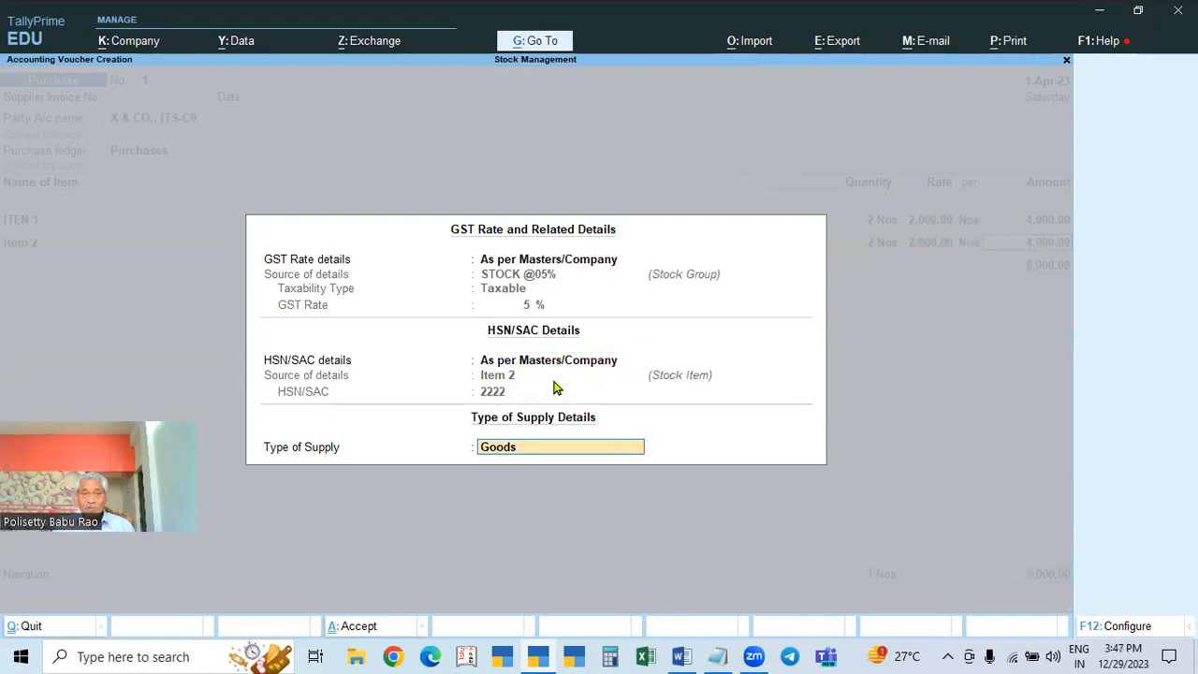
pyautogui.press('Return')
pyautogui.hotkey('alt', 'c')
pyautogui.write('Item')
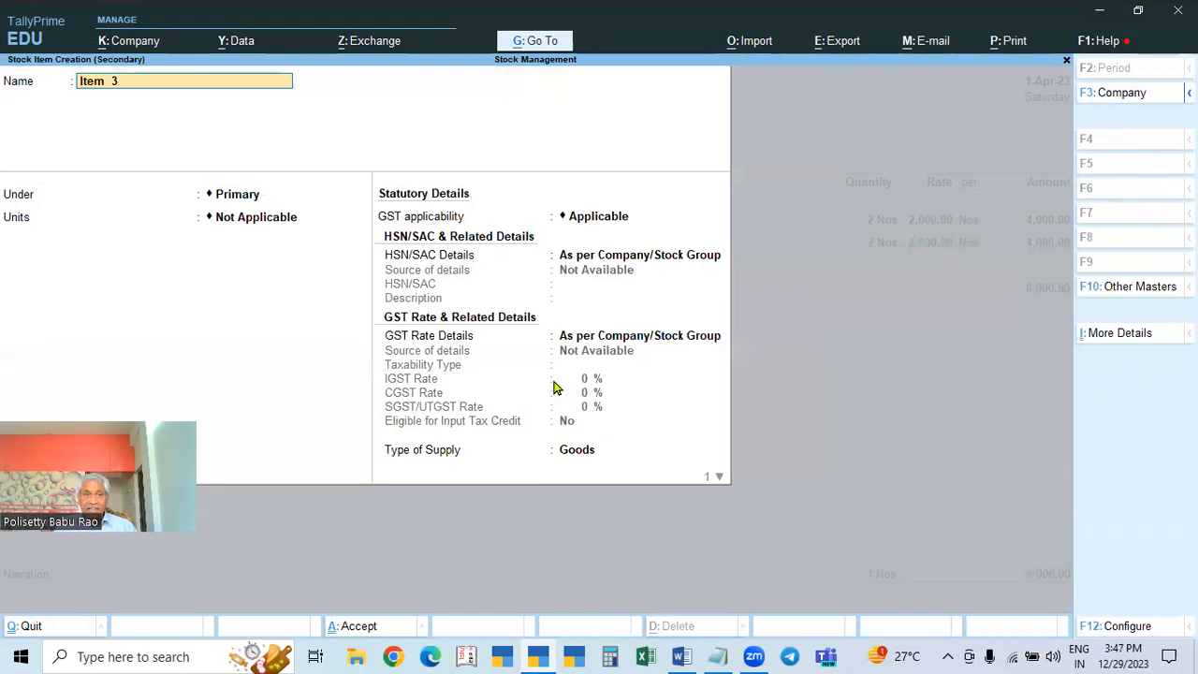
pyautogui.write(' 3')
pyautogui.press('Return')
pyautogui.hotkey('alt', 'c')
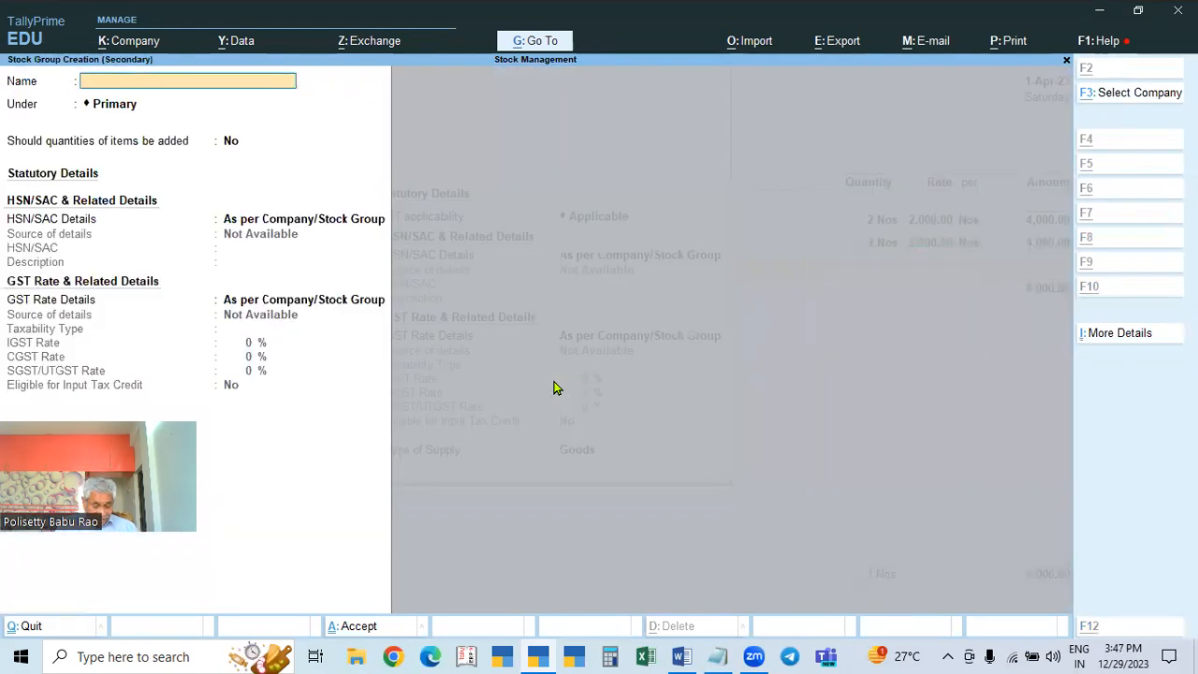
pyautogui.write('Stock @12')
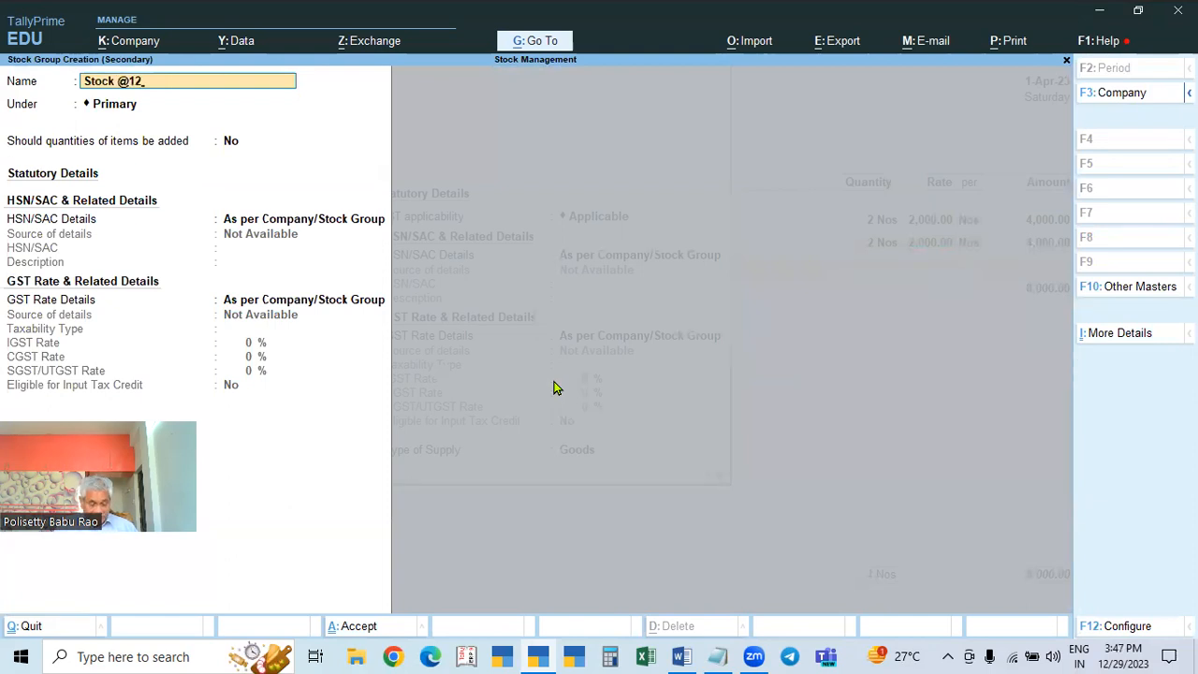
pyautogui.press('Return')
pyautogui.press('Return')
pyautogui.press('y')
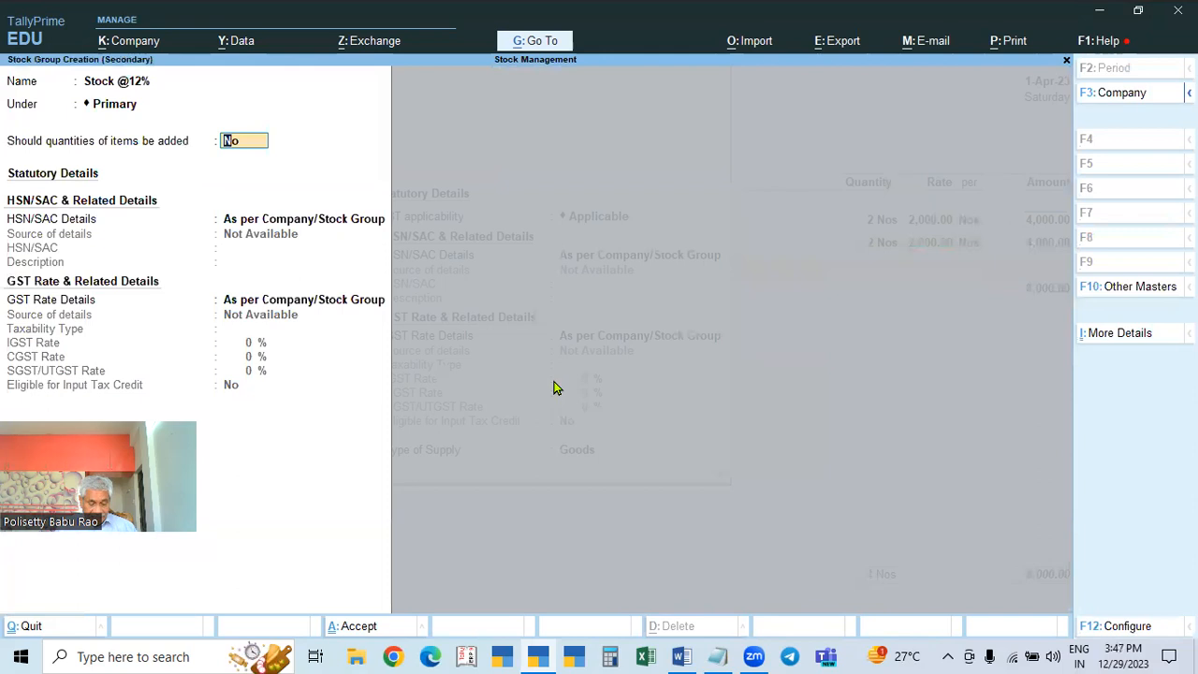
pyautogui.press('Return')
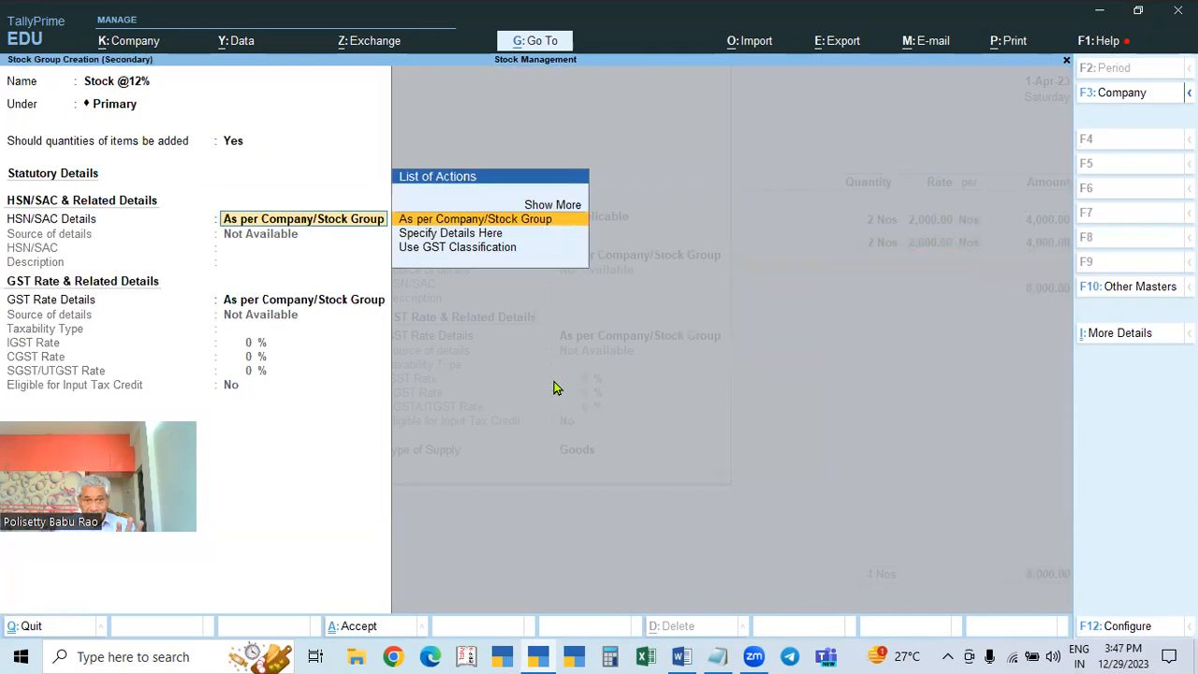
pyautogui.press('Return')
pyautogui.press('Down')
pyautogui.press('Return')
pyautogui.press('Return')
pyautogui.write('12')
pyautogui.press('Return')
pyautogui.press('Return')
pyautogui.press('Return')
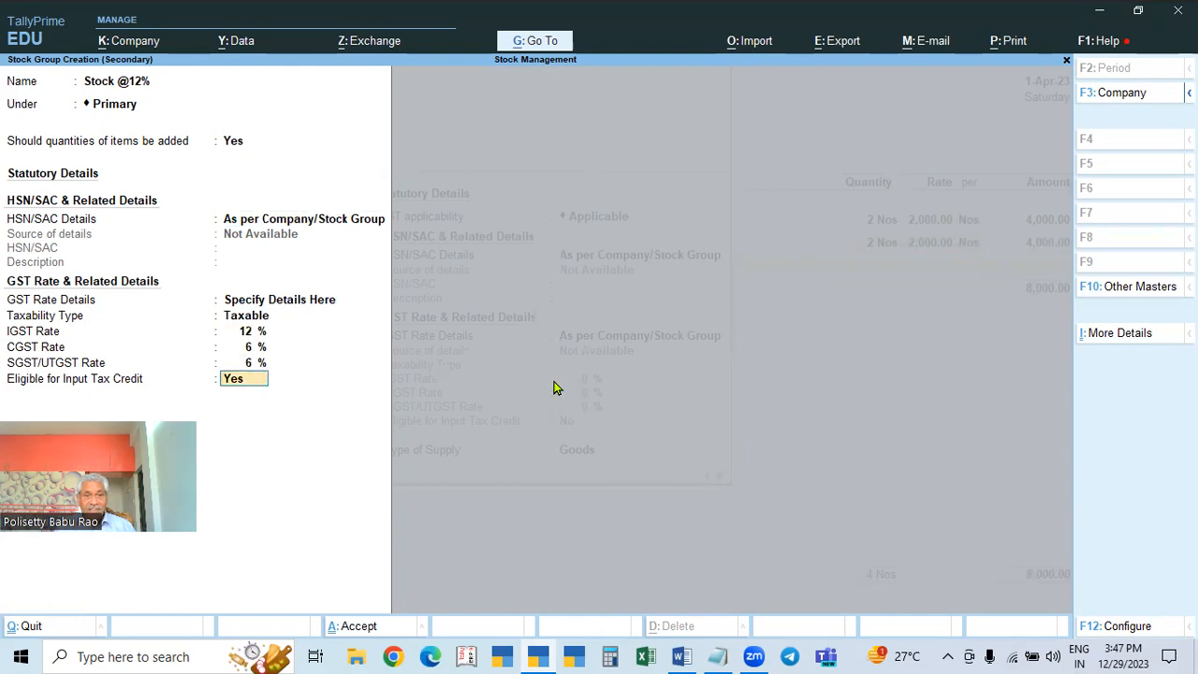
pyautogui.press('Return')
pyautogui.press('Return')
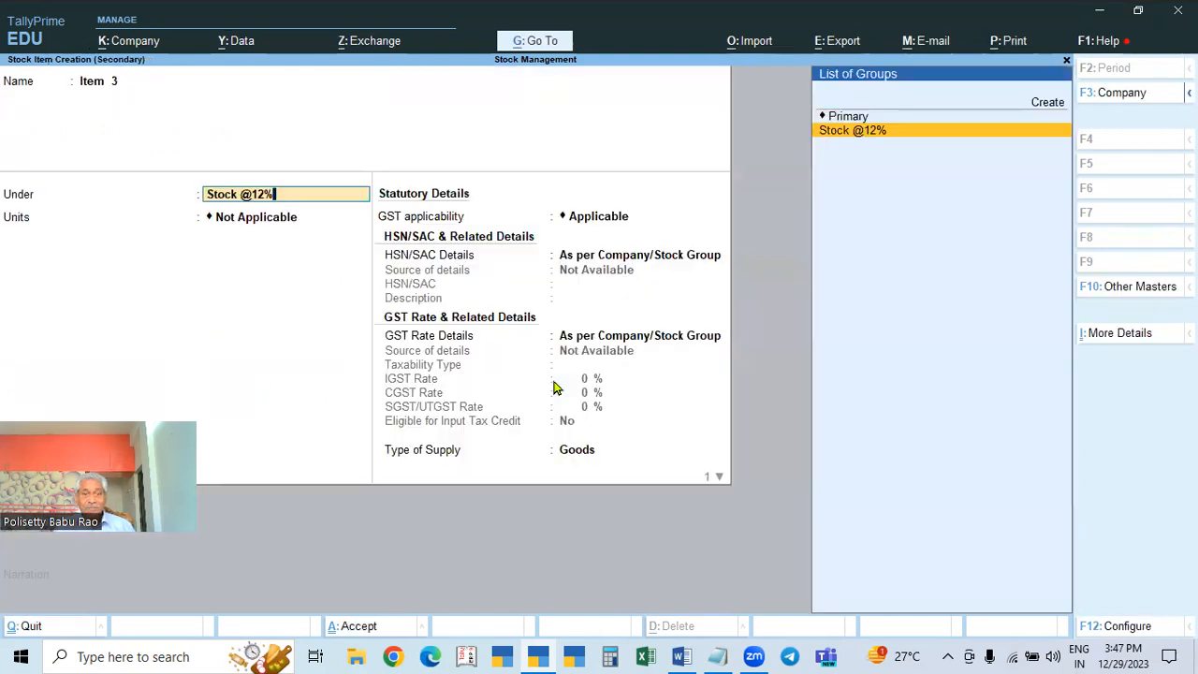
pyautogui.press('Return')
pyautogui.press('Down')
# Step: Set Item 3's unit to Nos and its HSN code to 3333
pyautogui.press('Return')
pyautogui.press('Return')
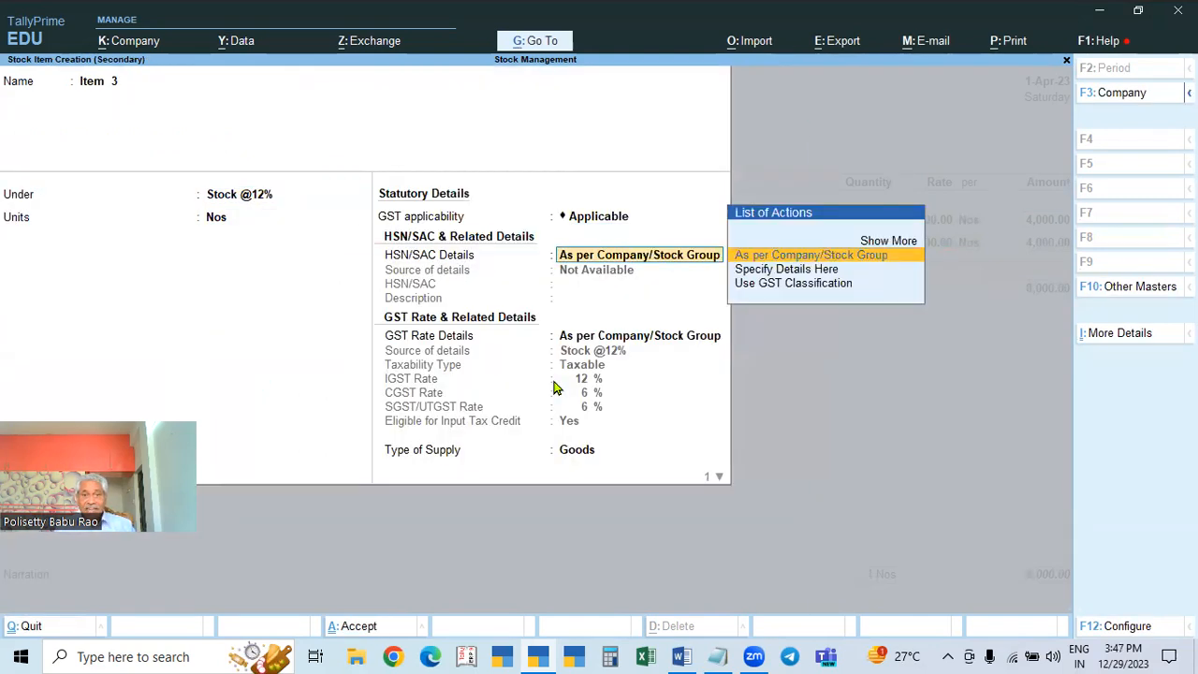
pyautogui.press('Down')
pyautogui.press('Return')
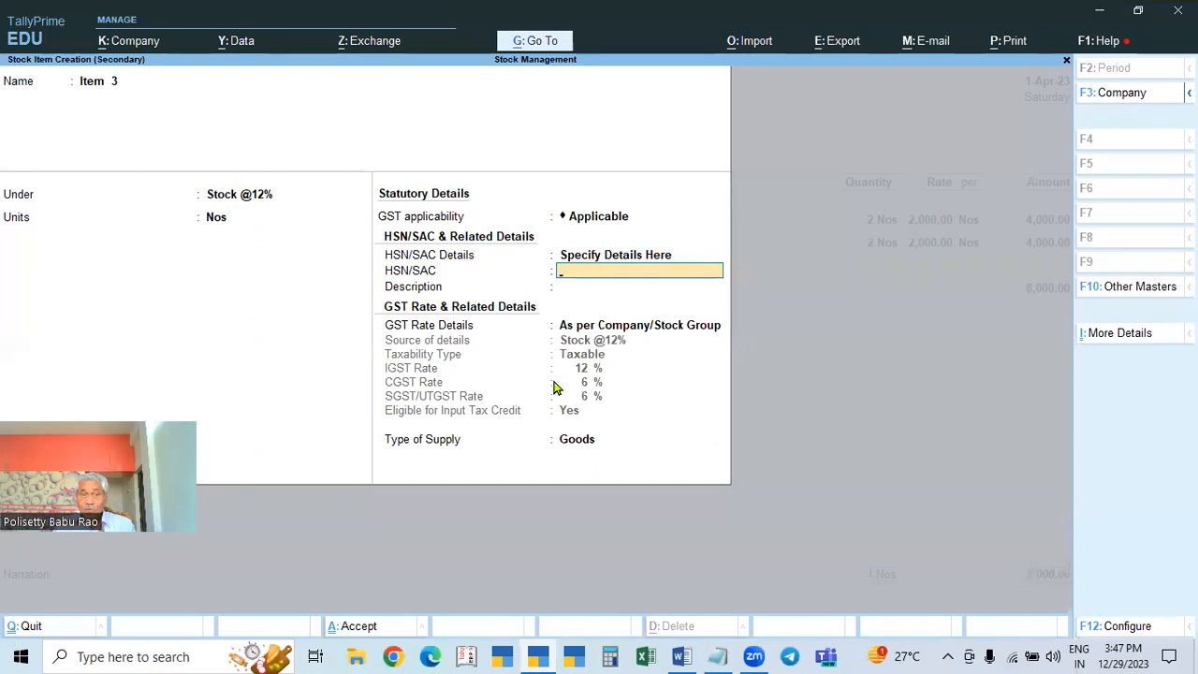
pyautogui.write('3333')
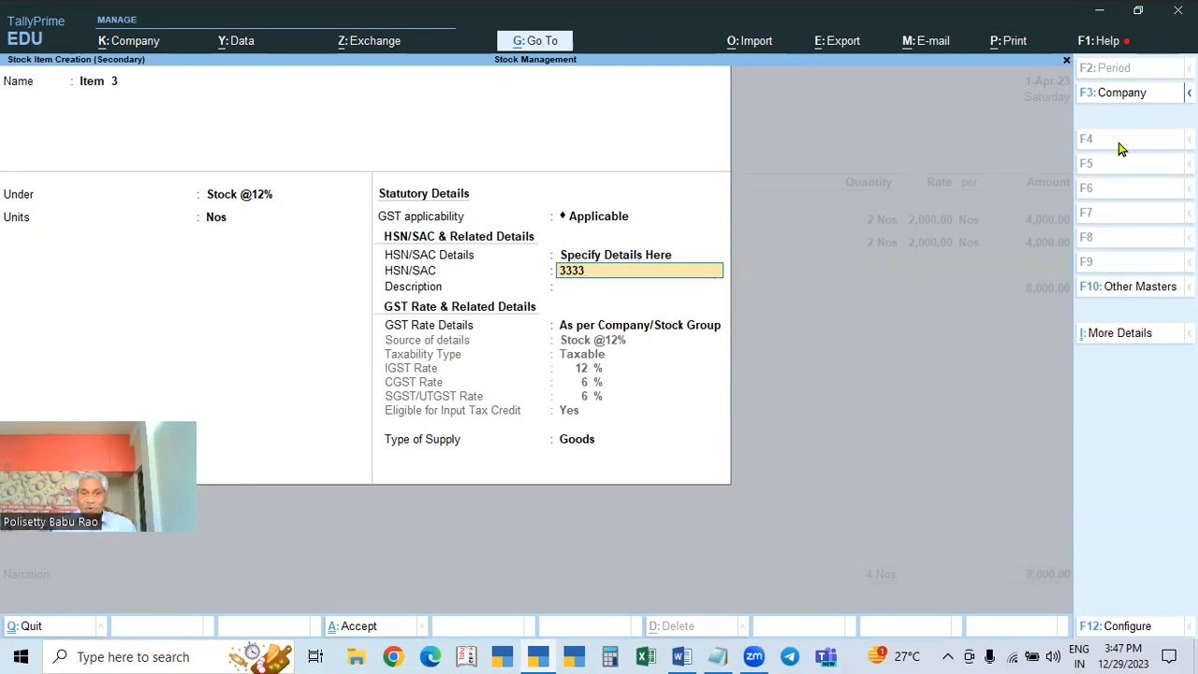
pyautogui.press('Return')
pyautogui.press('Return')
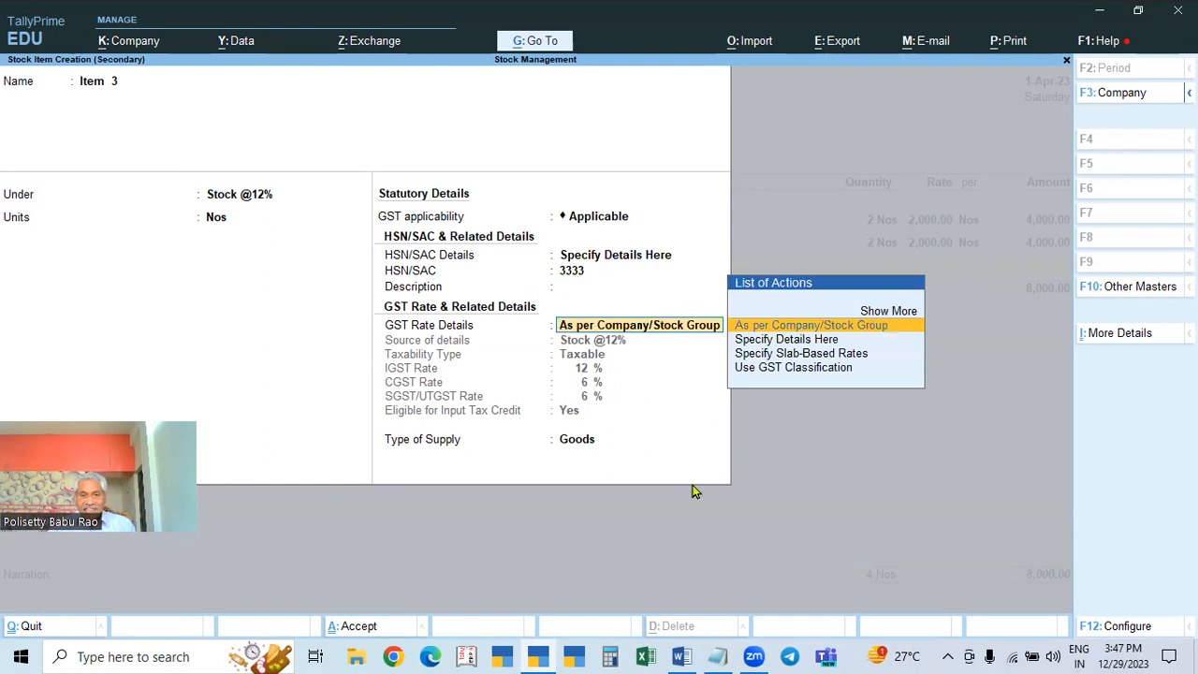
# Step: Save Item 3 and enter 2 Nos at 2,000, accepting its GST details
pyautogui.press('Return')
pyautogui.press('Return')
pyautogui.press('Return')
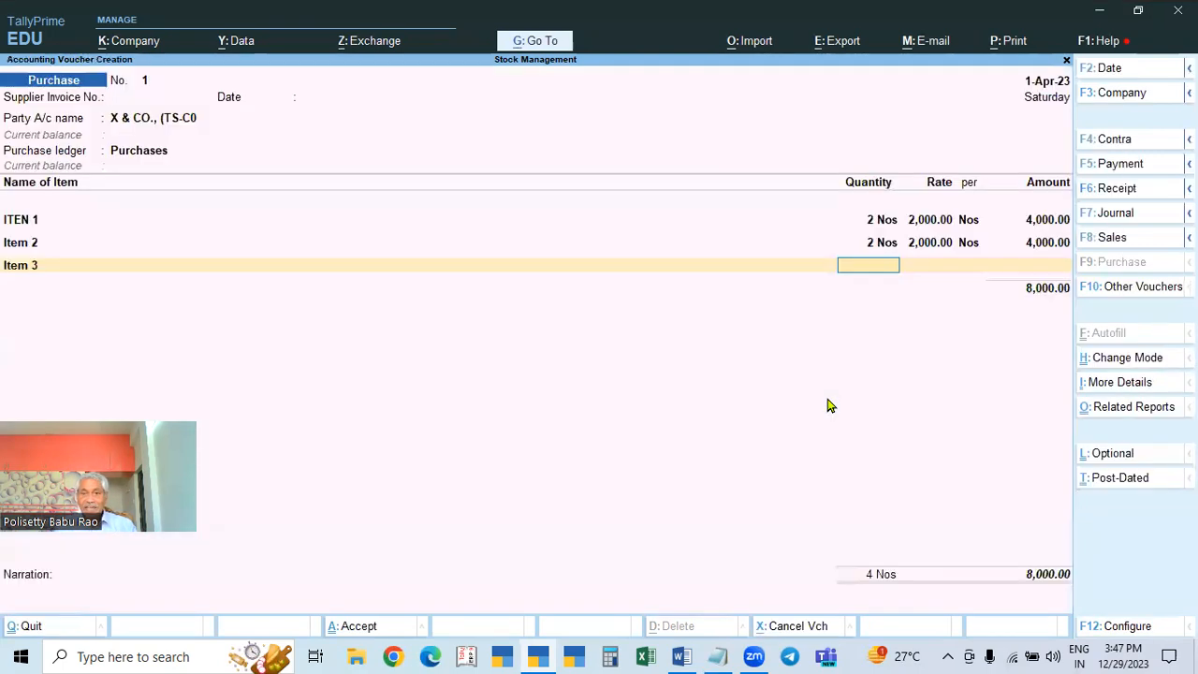
pyautogui.write('2')
pyautogui.press('Return')
pyautogui.write('2000')
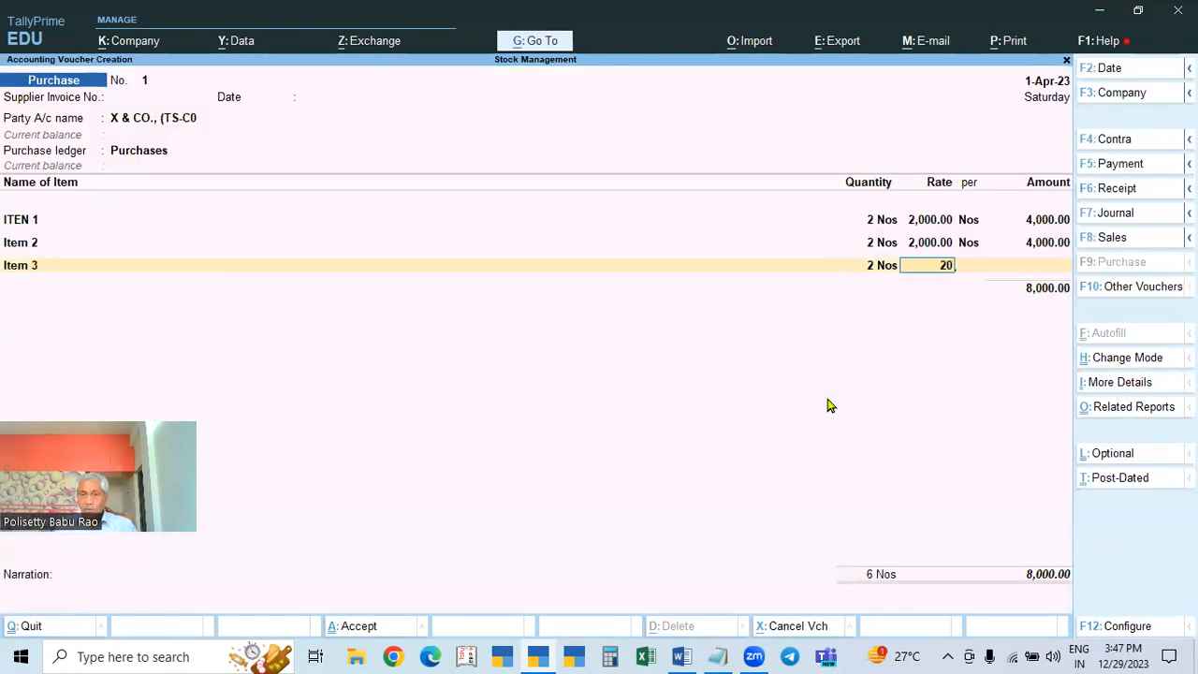
pyautogui.press('Return')
pyautogui.press('Return')
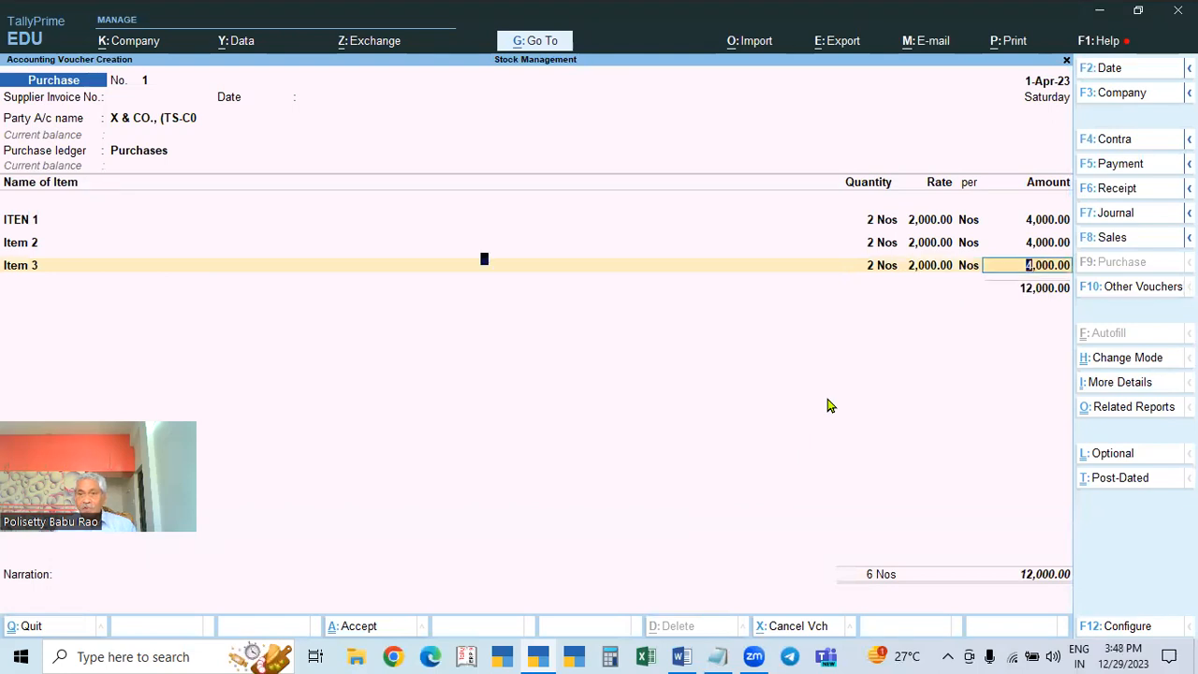
pyautogui.press('Return')
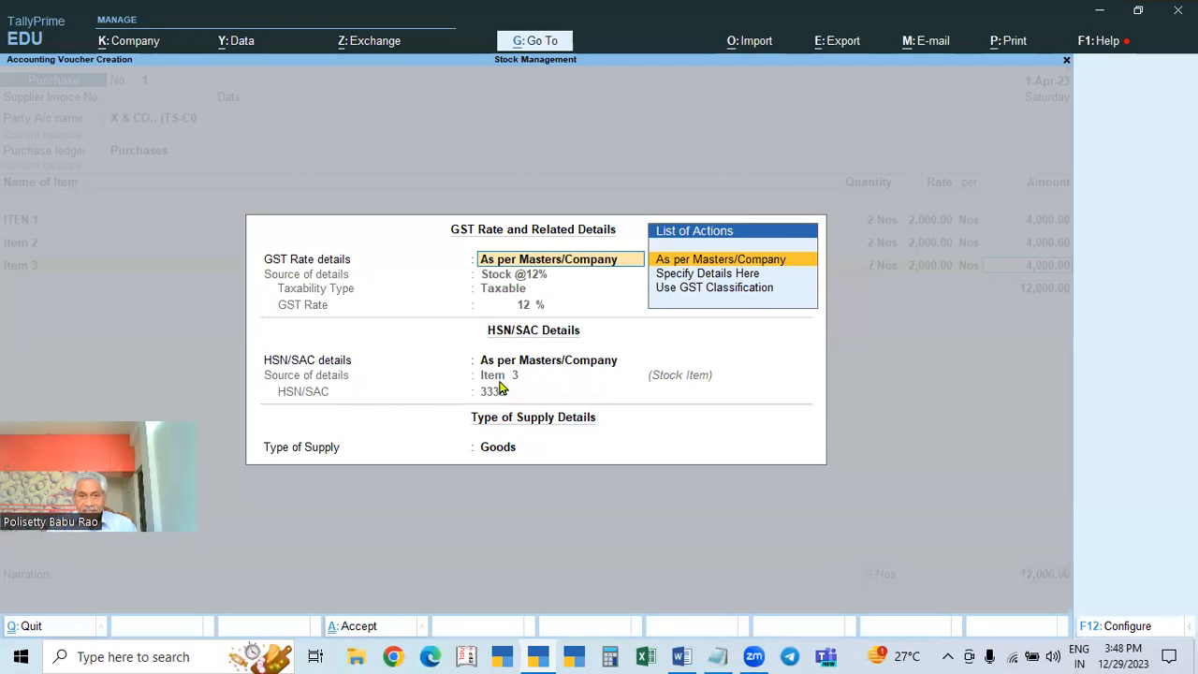
pyautogui.press('Return')
pyautogui.press('Return')
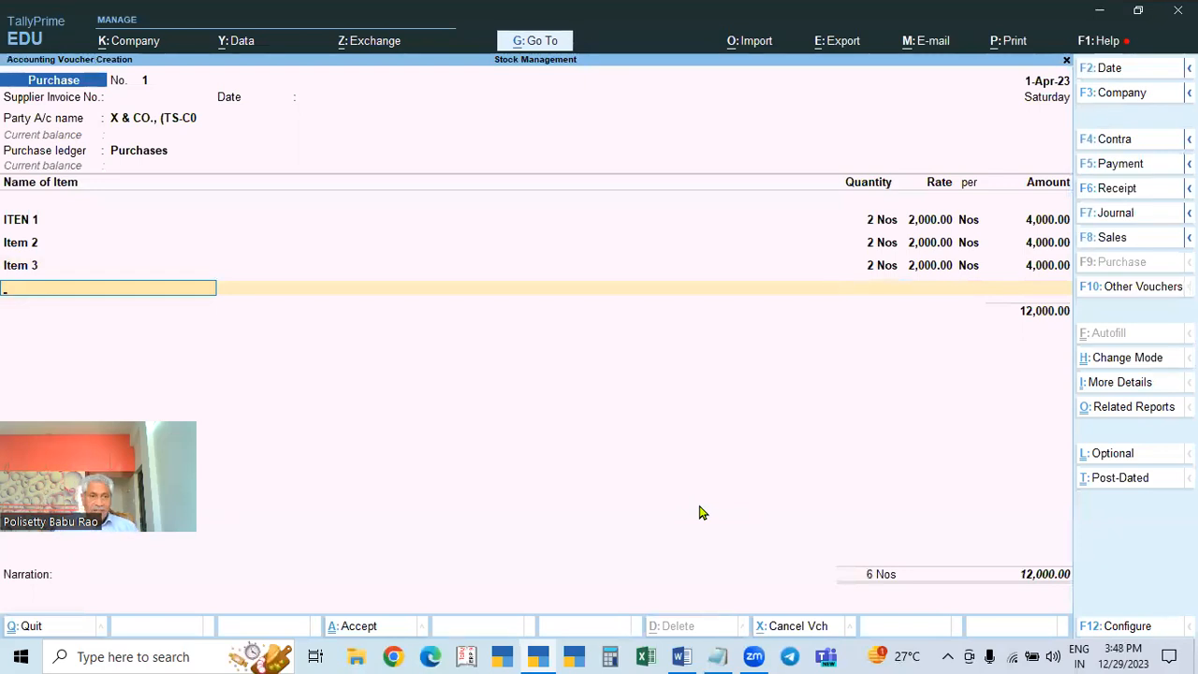
pyautogui.hotkey('alt', 'c')
pyautogui.write('Item')
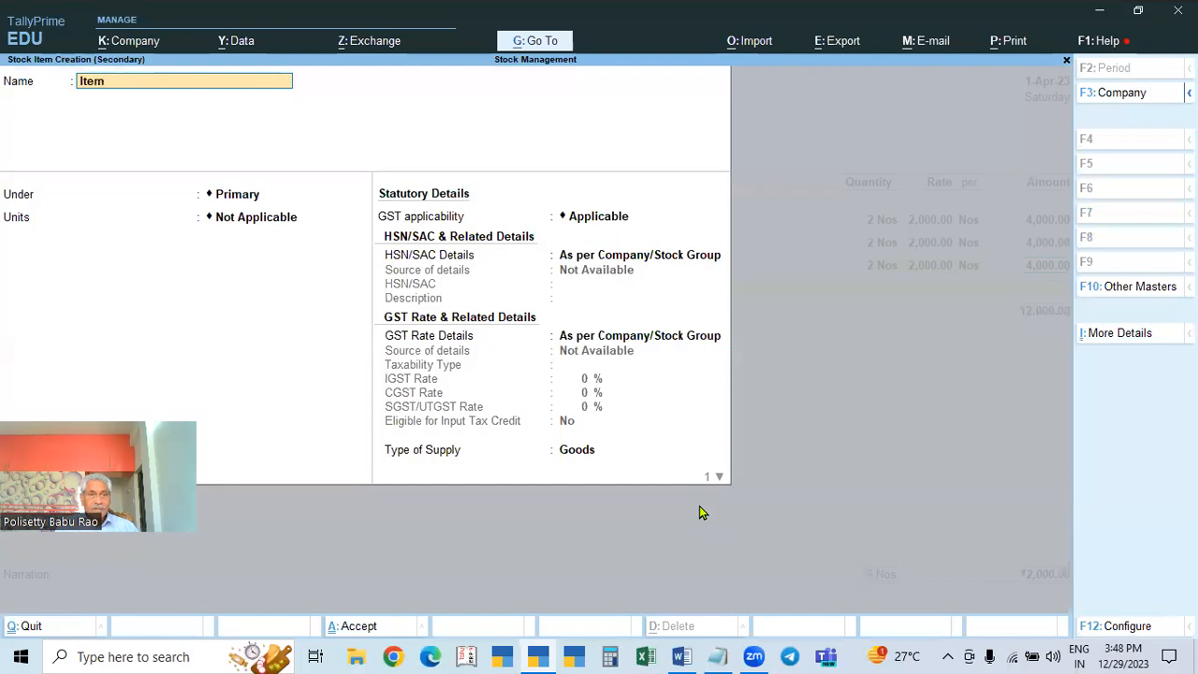
pyautogui.write(' 4')
pyautogui.press('Return')
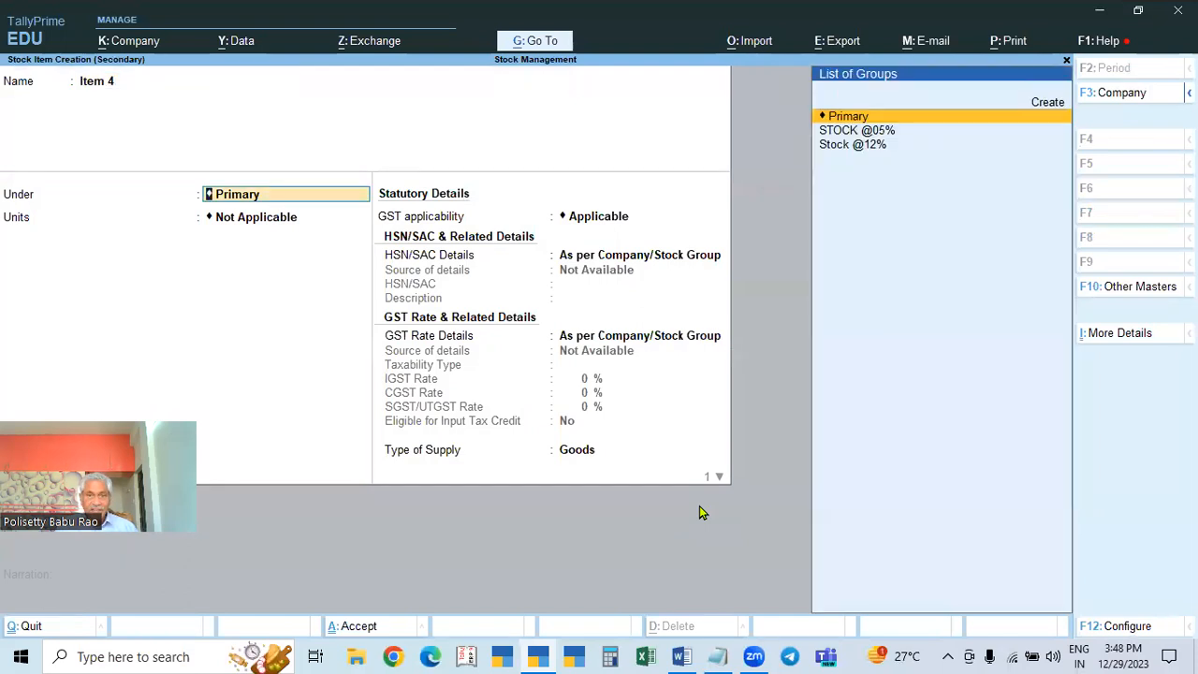
pyautogui.hotkey('alt', 'c')
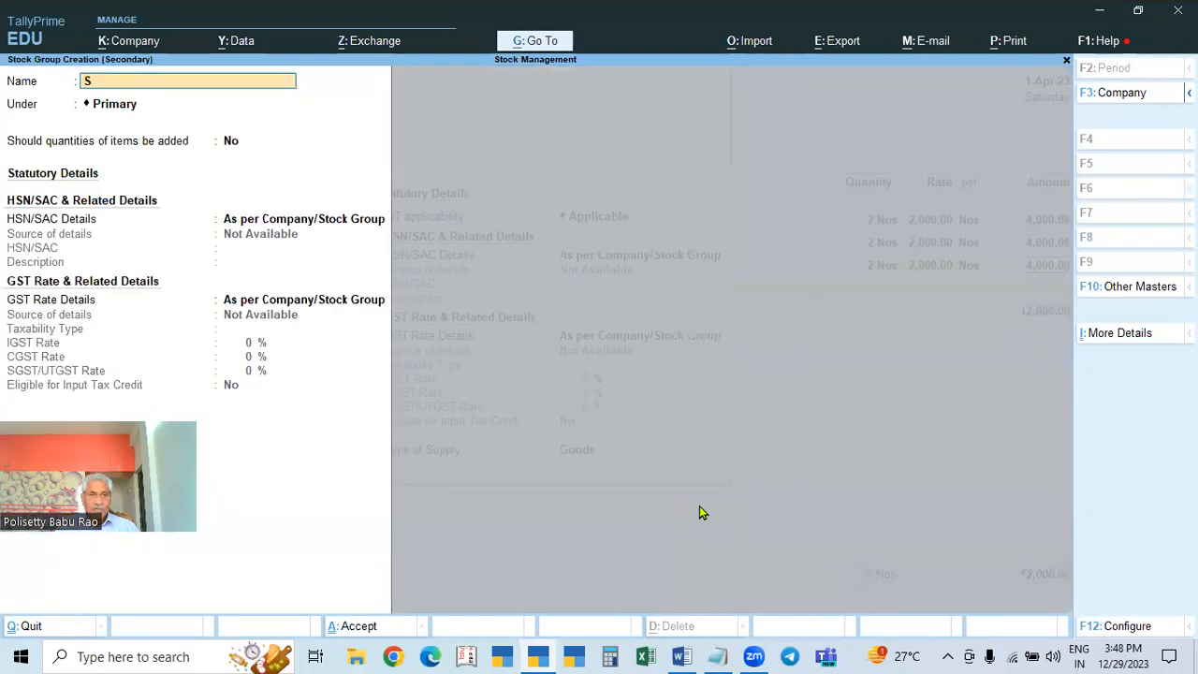
pyautogui.write('@18%')
pyautogui.press('Return')
pyautogui.press('Return')
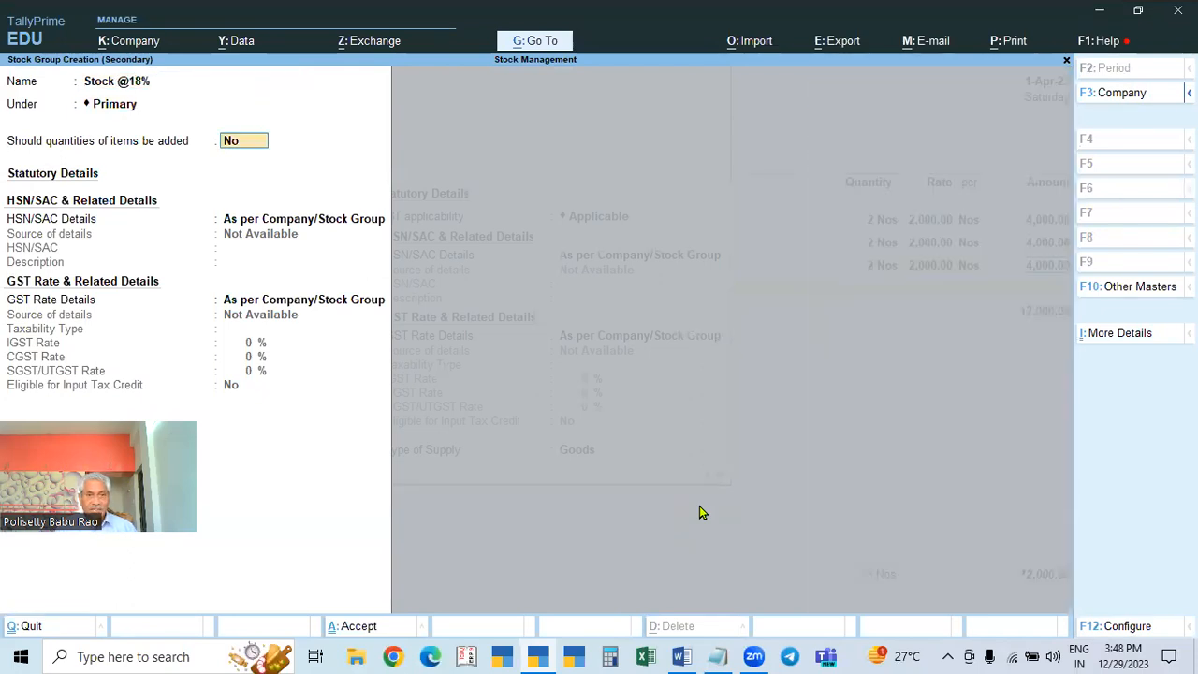
pyautogui.write('y')
pyautogui.press('Return')
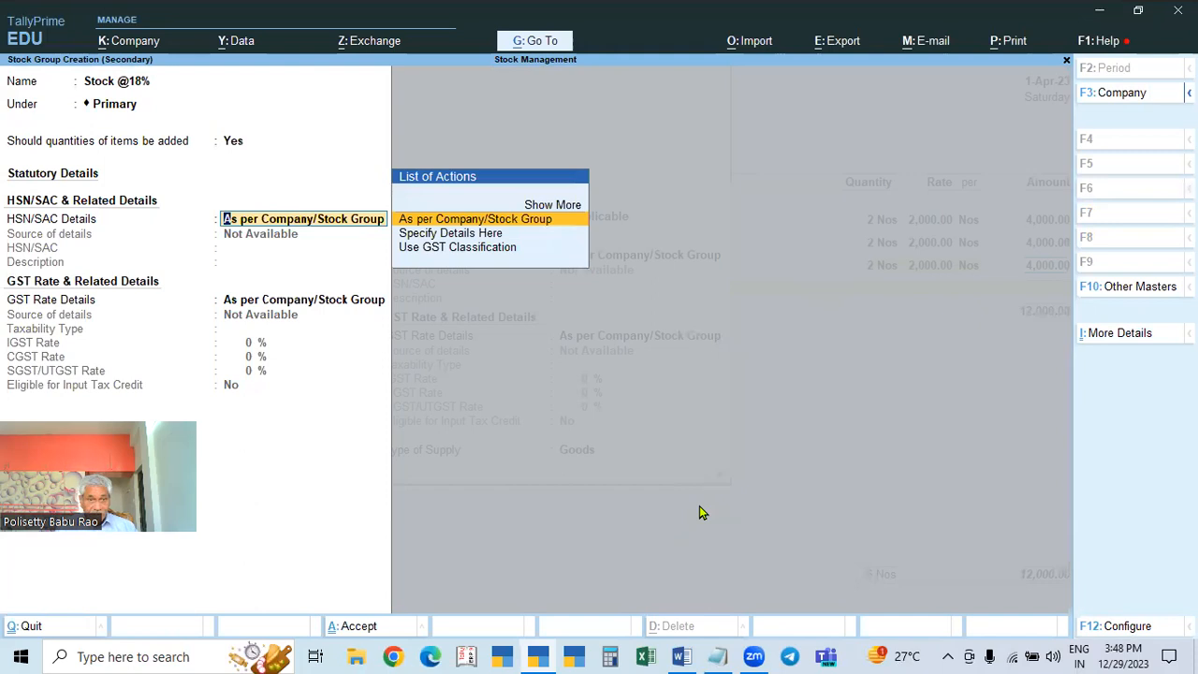
pyautogui.press('Return')
pyautogui.press('Down')
pyautogui.press('Return')
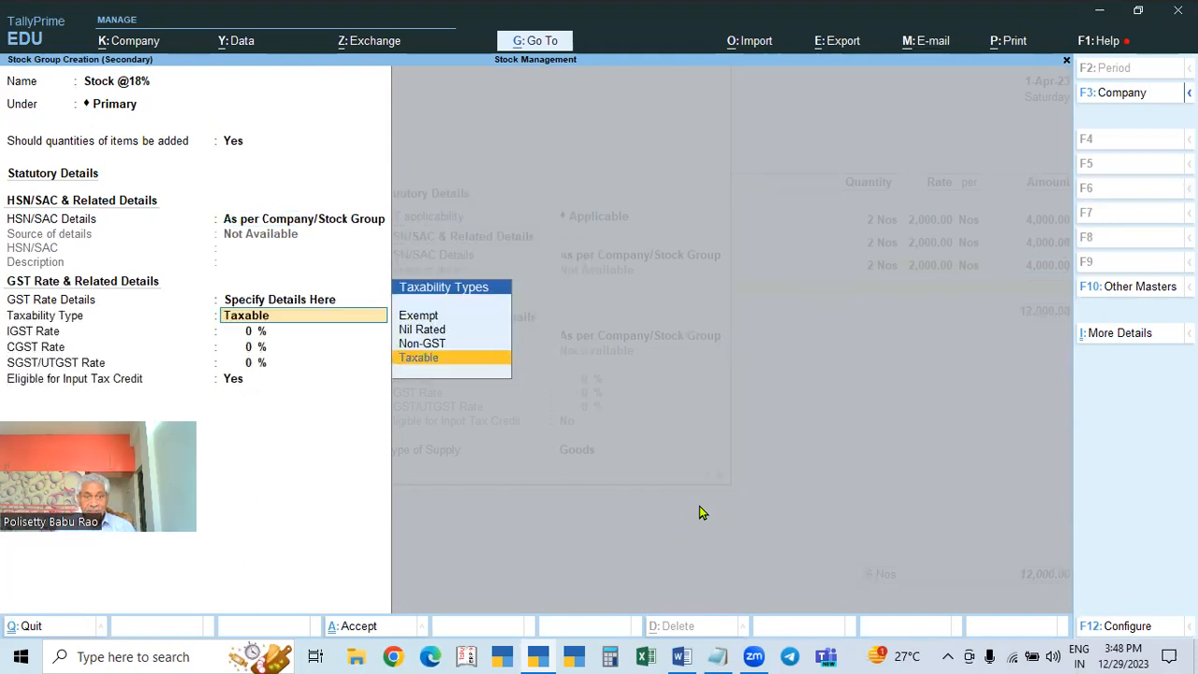
pyautogui.press('Return')
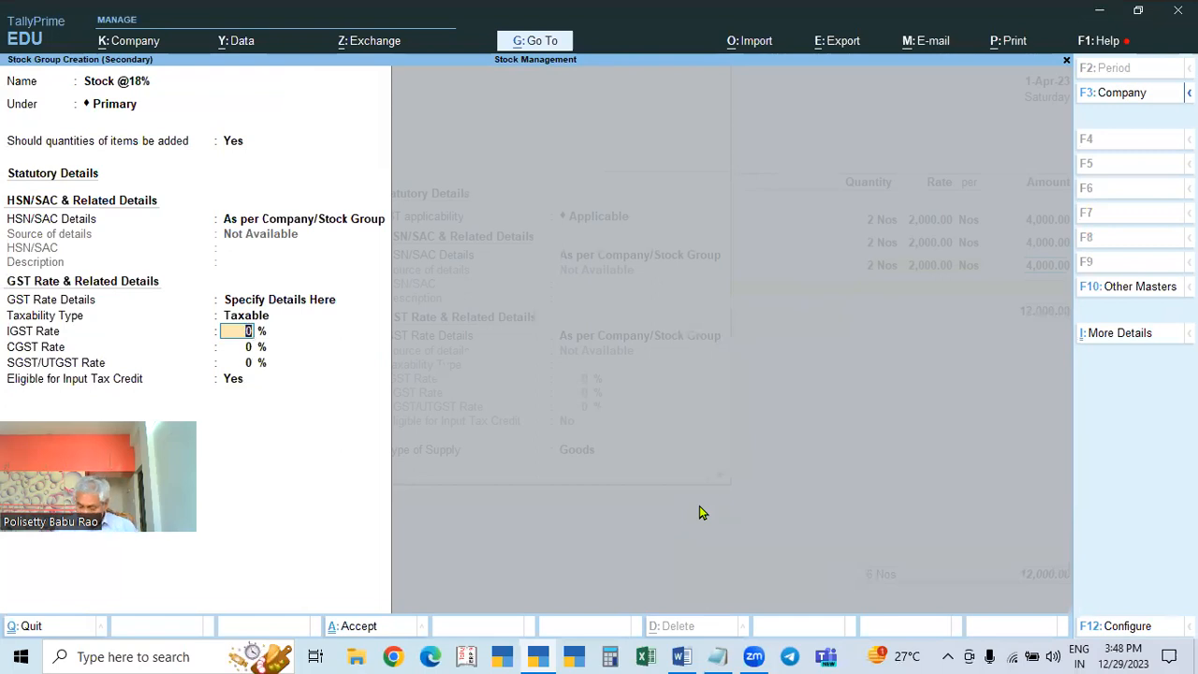
pyautogui.write('18')
pyautogui.press('Return')
pyautogui.press('Return')
pyautogui.press('Return')
pyautogui.press('Return')
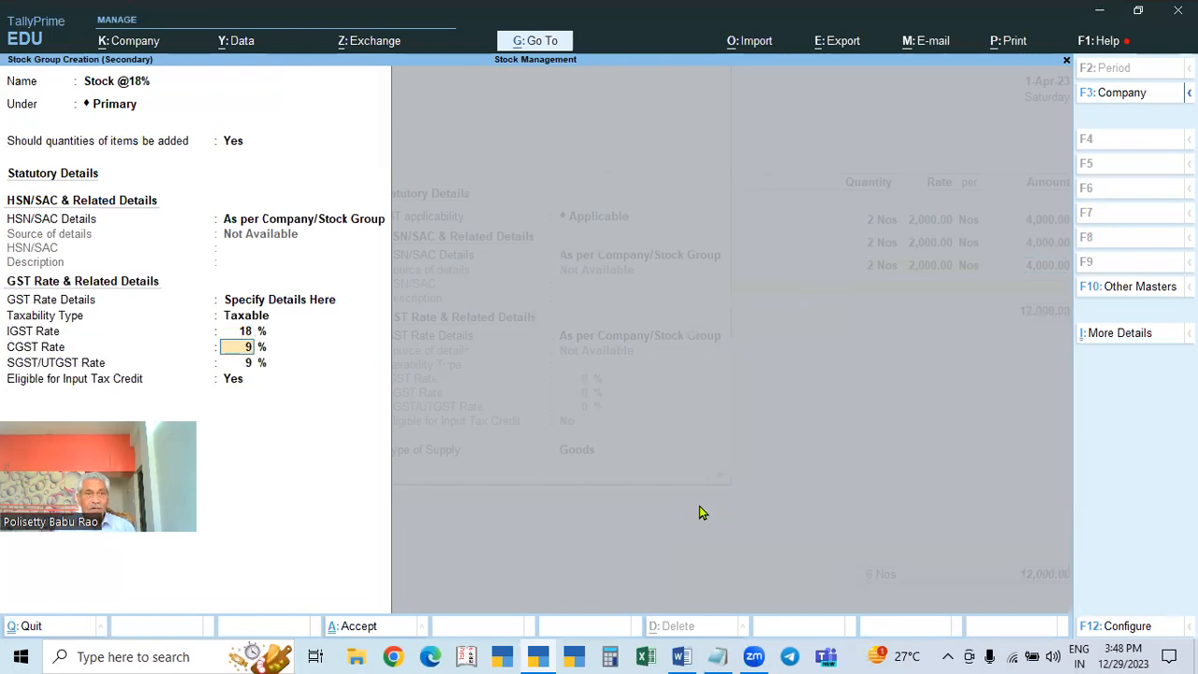
pyautogui.press('Return')
# Step: Set Item 4's unit to Nos, HSN code 4444 and supply type Goods
pyautogui.press('Down')
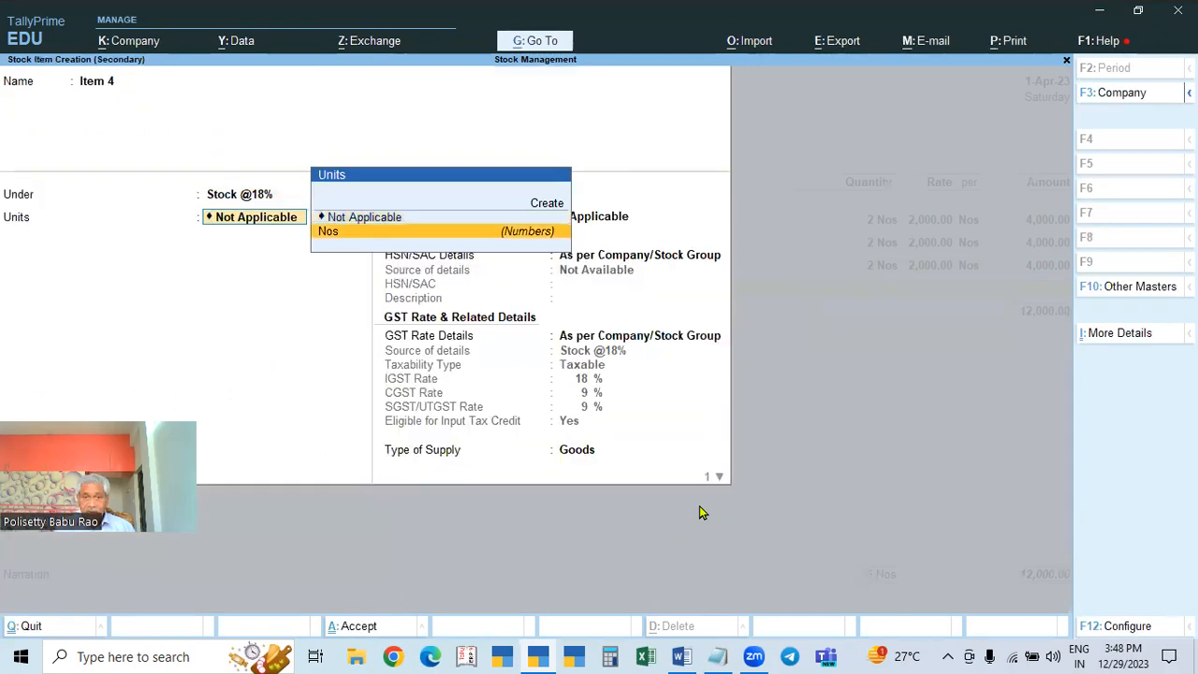
pyautogui.press('Return')
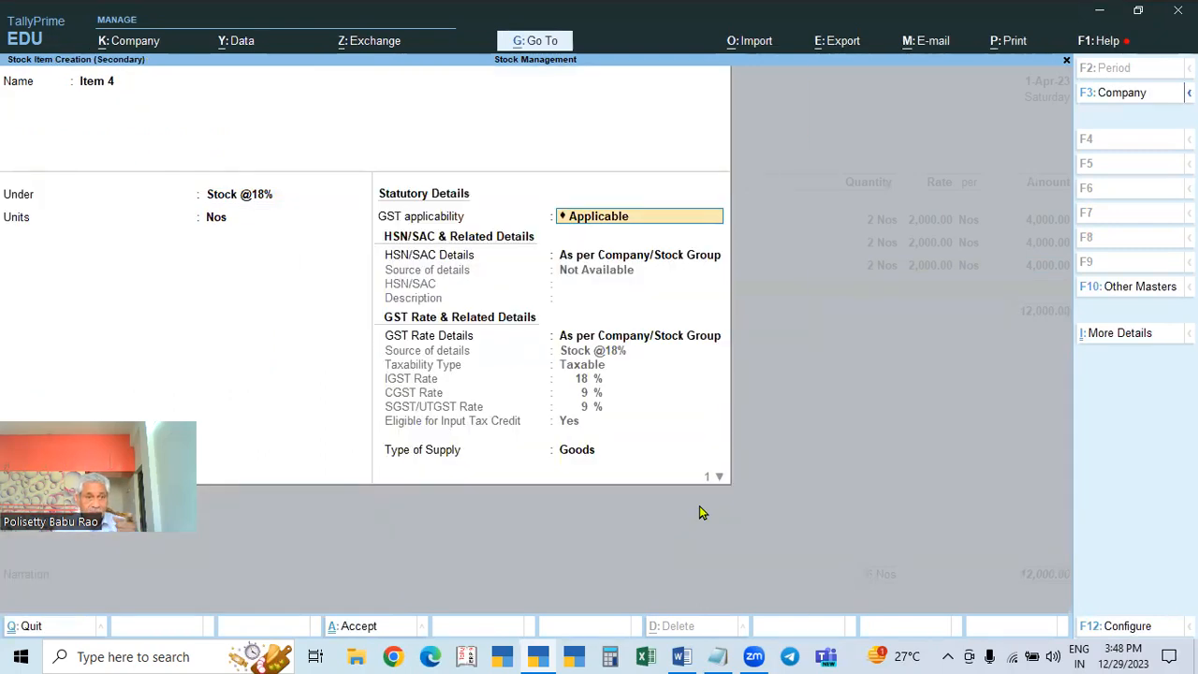
pyautogui.press('Return')
pyautogui.press('Down')
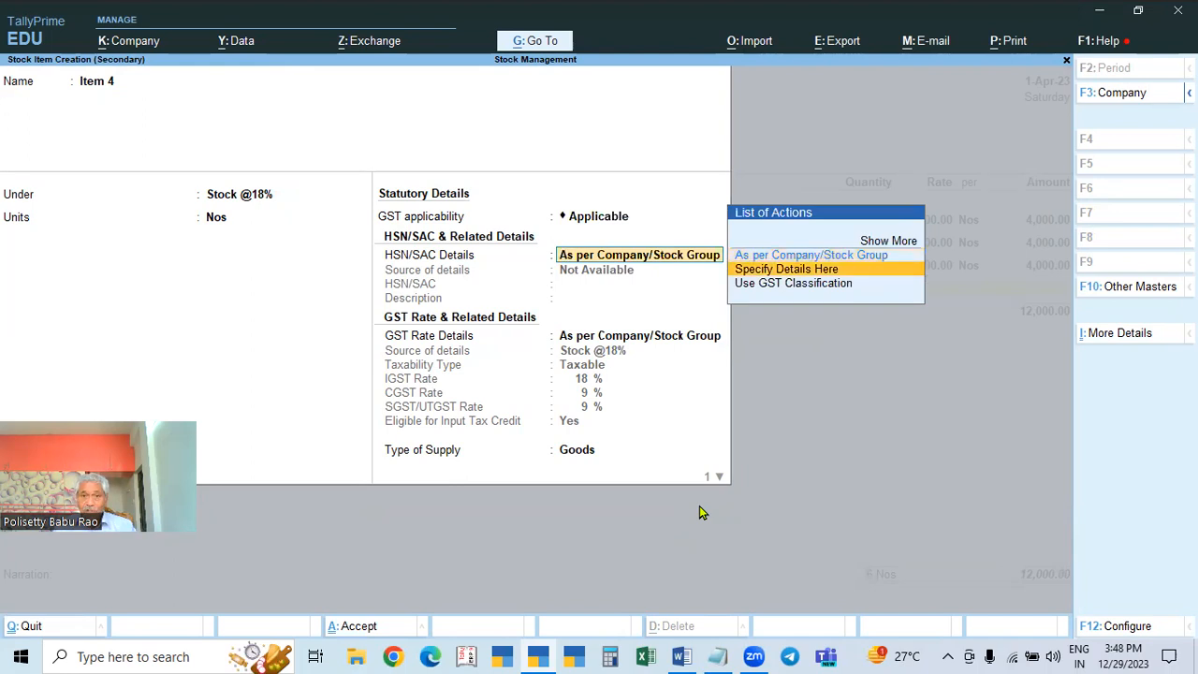
pyautogui.press('Return')
pyautogui.write('4444')
pyautogui.press('Return')
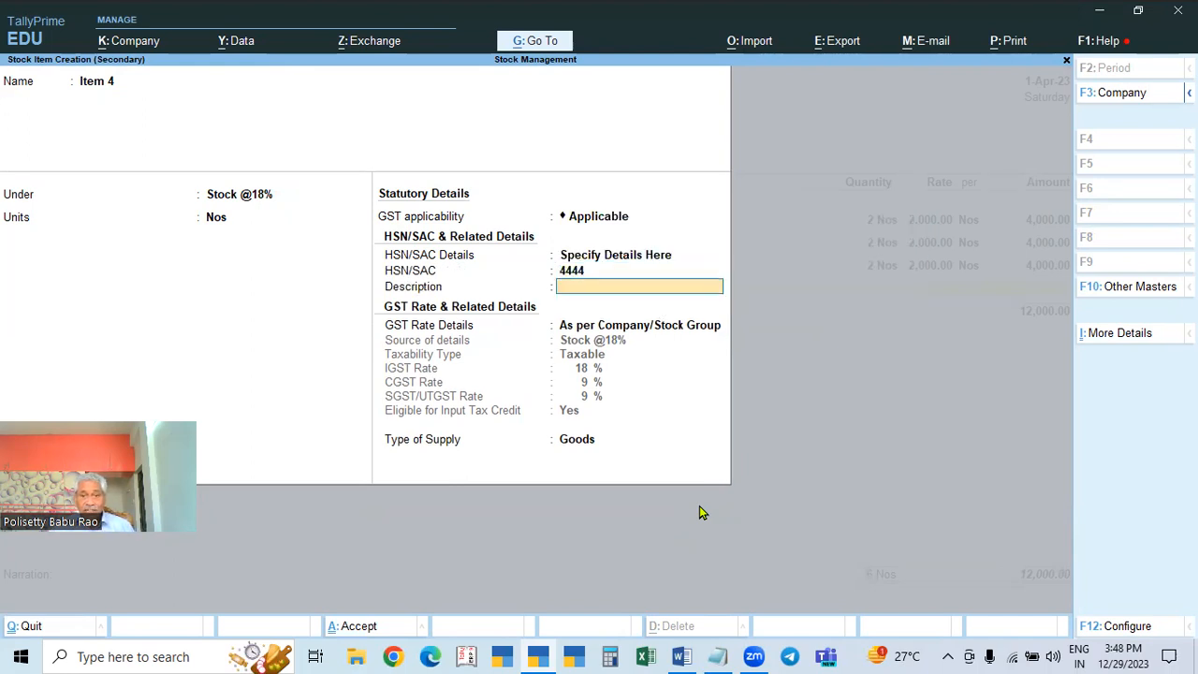
pyautogui.press('Return')
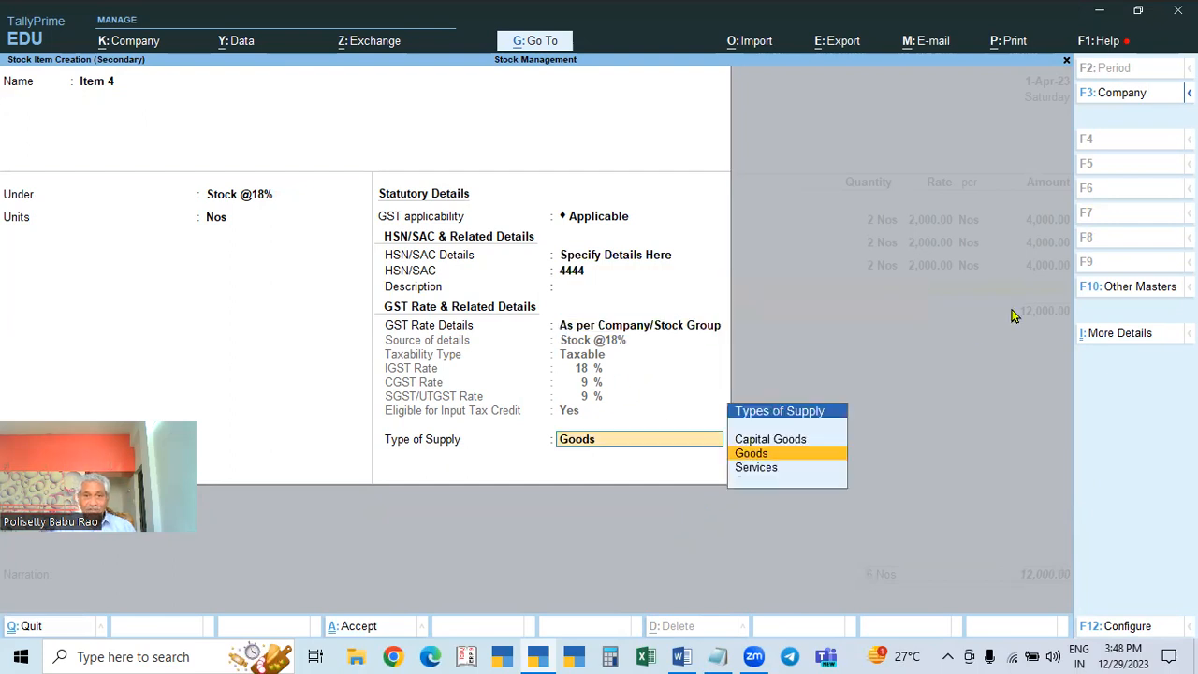
pyautogui.press('Return')
# Step: Save Item 4 and enter 2 Nos at 2,000, accepting its GST details
pyautogui.press('Return')
pyautogui.write('2')
pyautogui.press('Return')
pyautogui.write('2000')
pyautogui.press('Return')
pyautogui.press('Return')
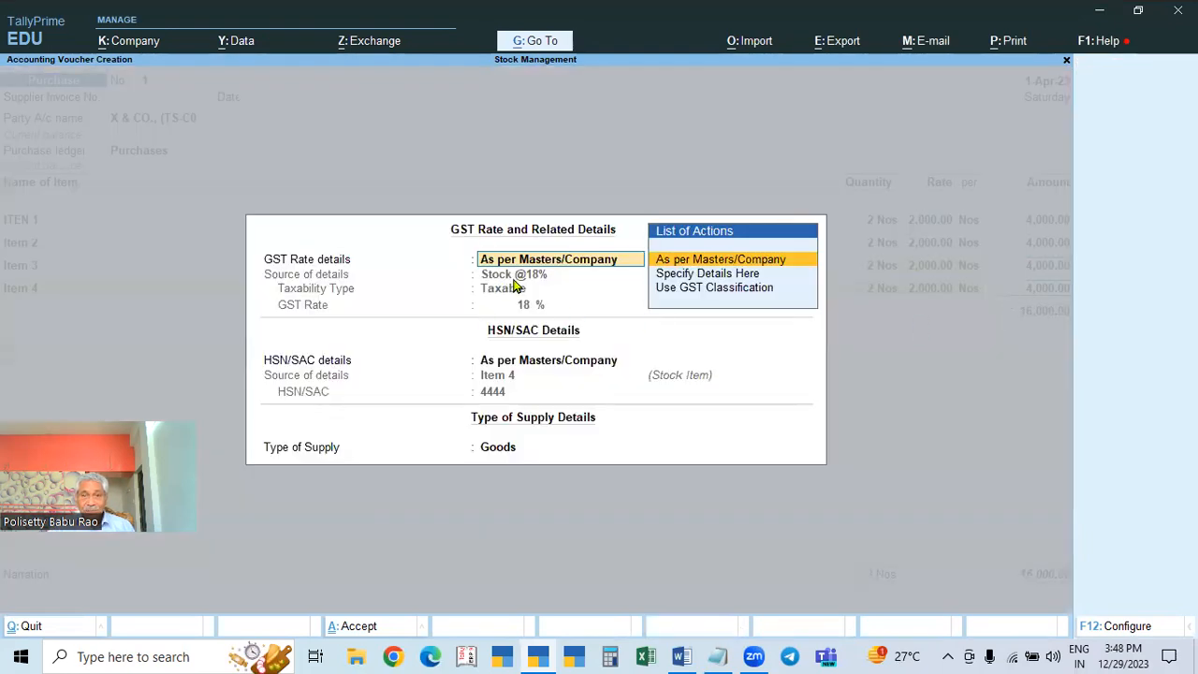
pyautogui.press('Return')
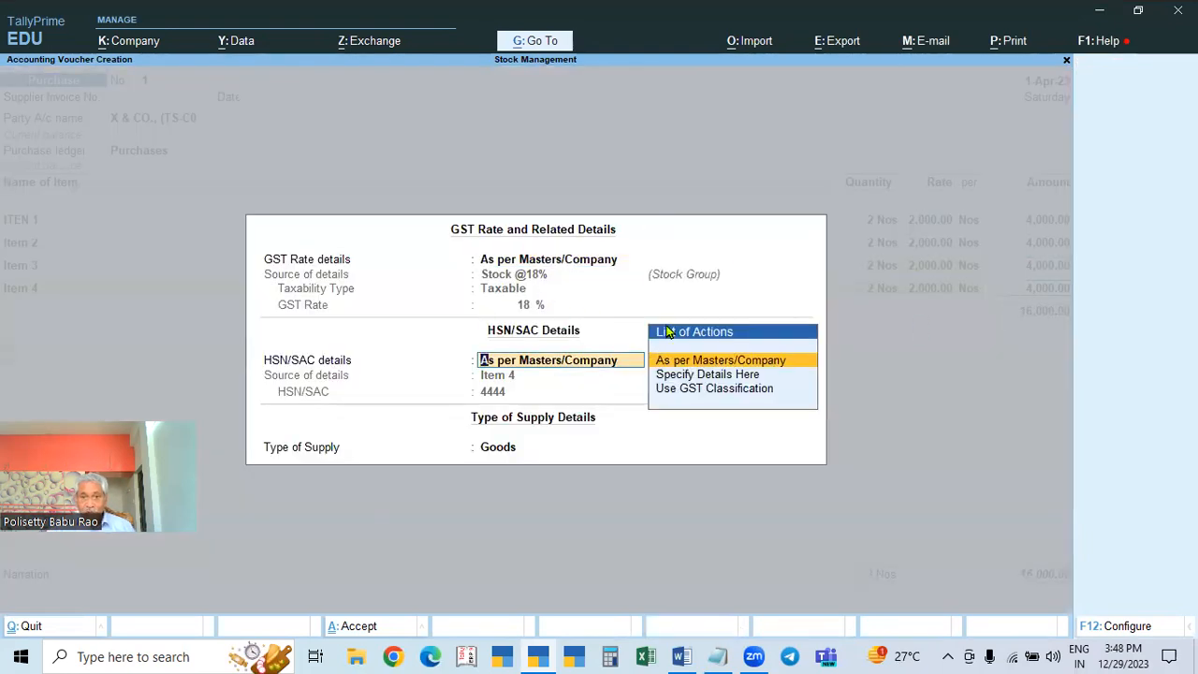
pyautogui.press('BackSpace')
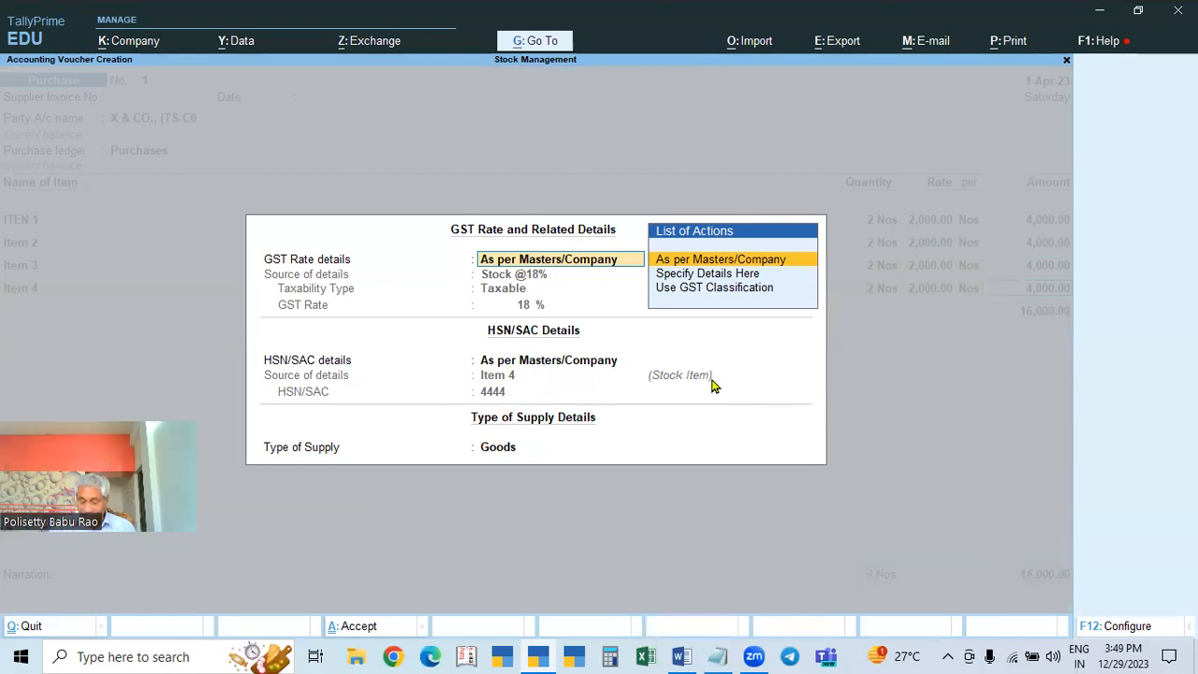
pyautogui.press('Return')
pyautogui.press('Return')
pyautogui.press('Return')
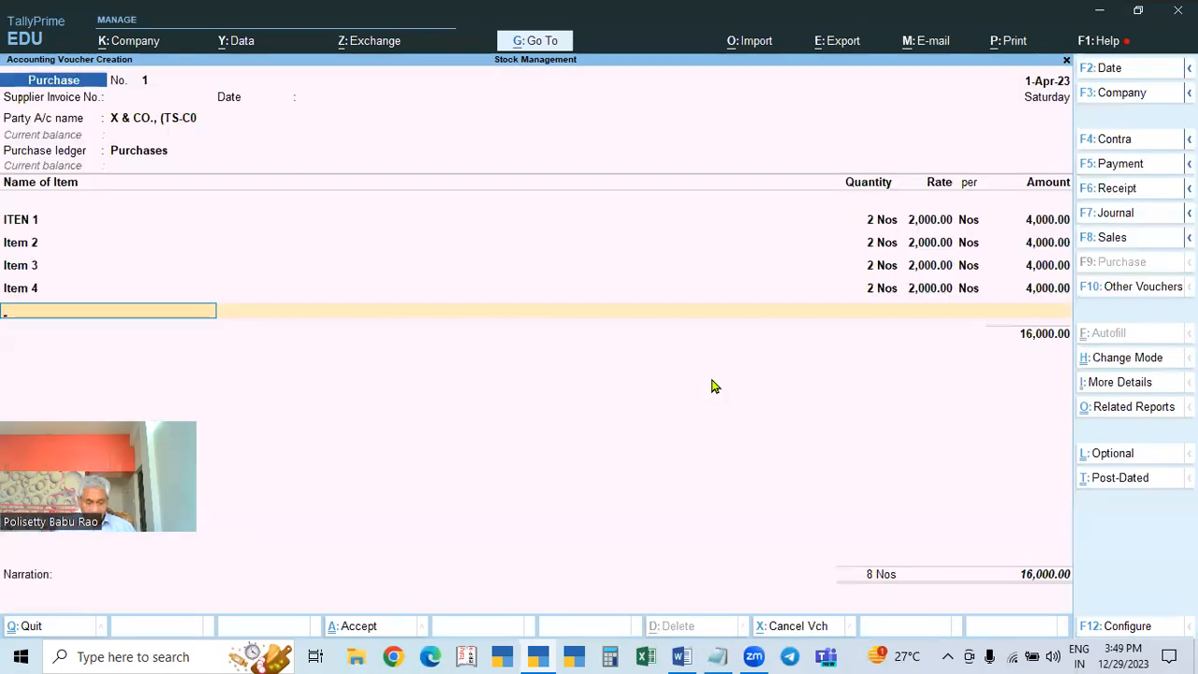
# Step: Start a new stock item named Item 5, correcting the mistyped name
pyautogui.hotkey('alt', 'c')
pyautogui.write('Stock')
pyautogui.press('BackSpace')
pyautogui.press('BackSpace')
pyautogui.press('BackSpace')
pyautogui.press('BackSpace')
pyautogui.write('Item')
pyautogui.press('Return')
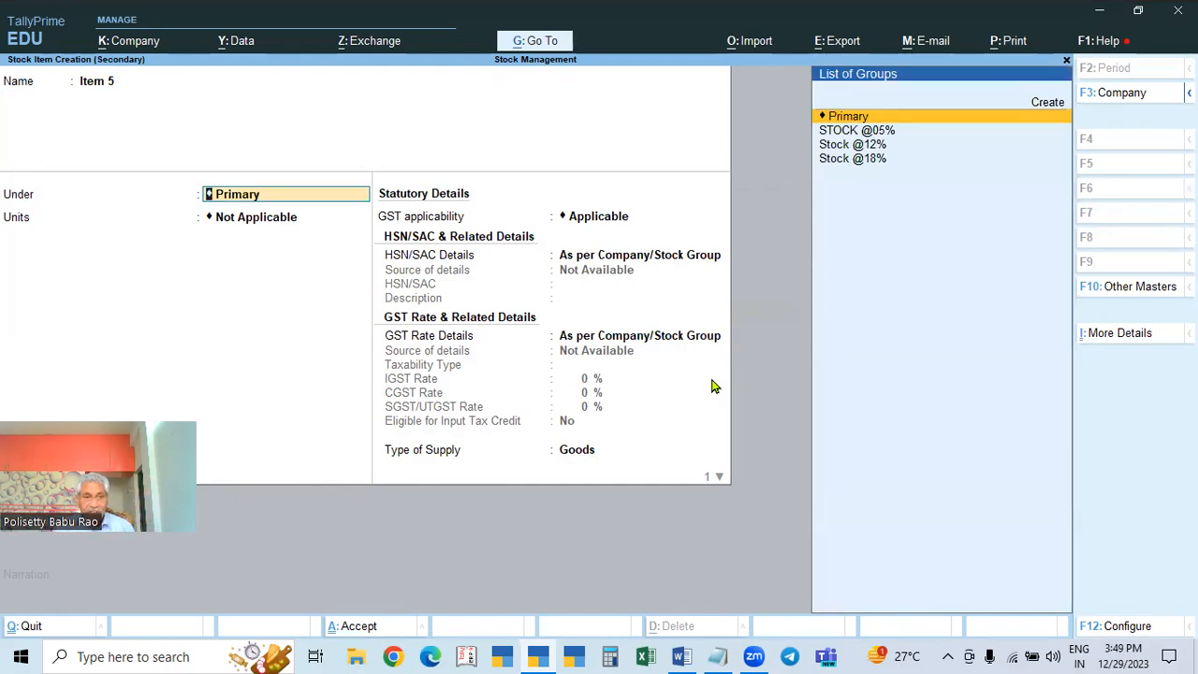
pyautogui.press('alt')
pyautogui.hotkey('alt', 'c')
pyautogui.write('Stock @28%')
pyautogui.press('Return')
pyautogui.press('Return')
pyautogui.write('y')
pyautogui.press('Return')
pyautogui.press('Return')
pyautogui.press('Down')
pyautogui.press('Return')
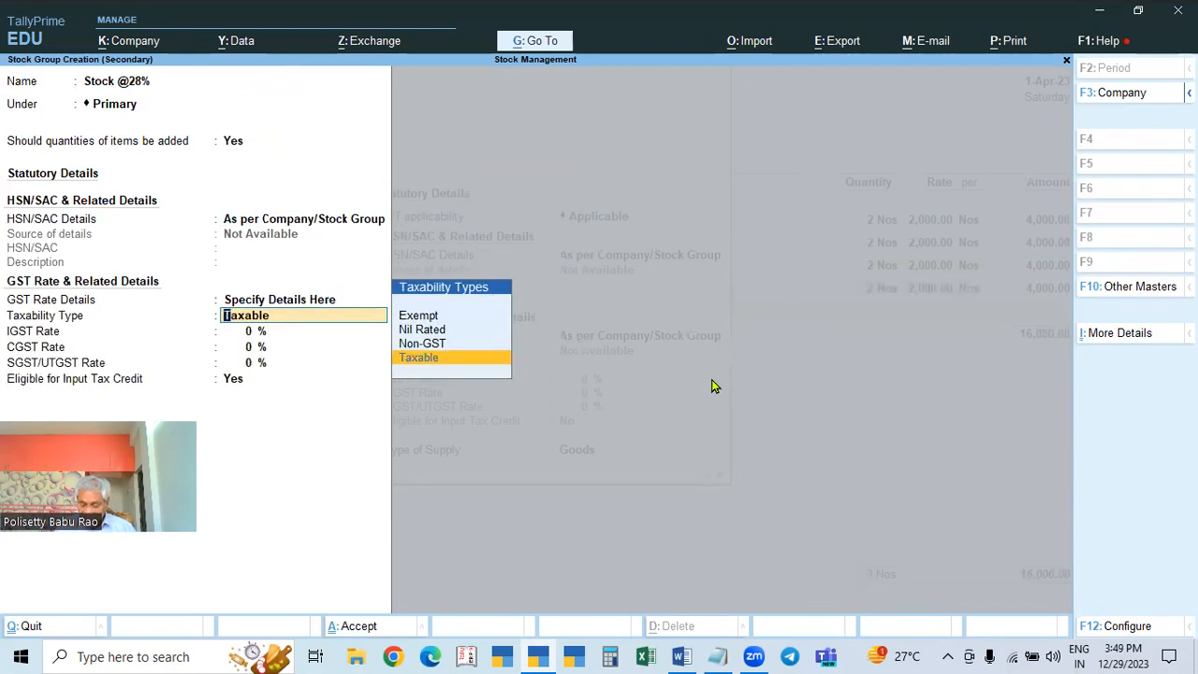
pyautogui.press('Return')
pyautogui.write('28')
pyautogui.press('Return')
pyautogui.press('Return')
pyautogui.press('Return')
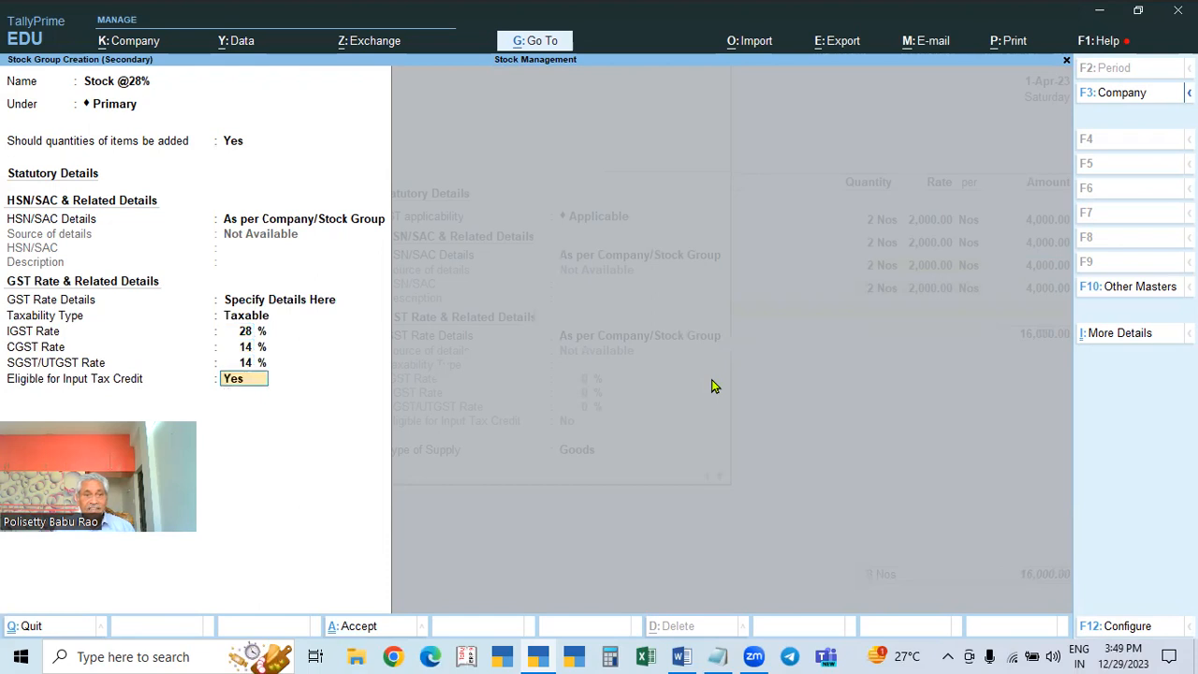
pyautogui.press('Return')
pyautogui.press('Return')
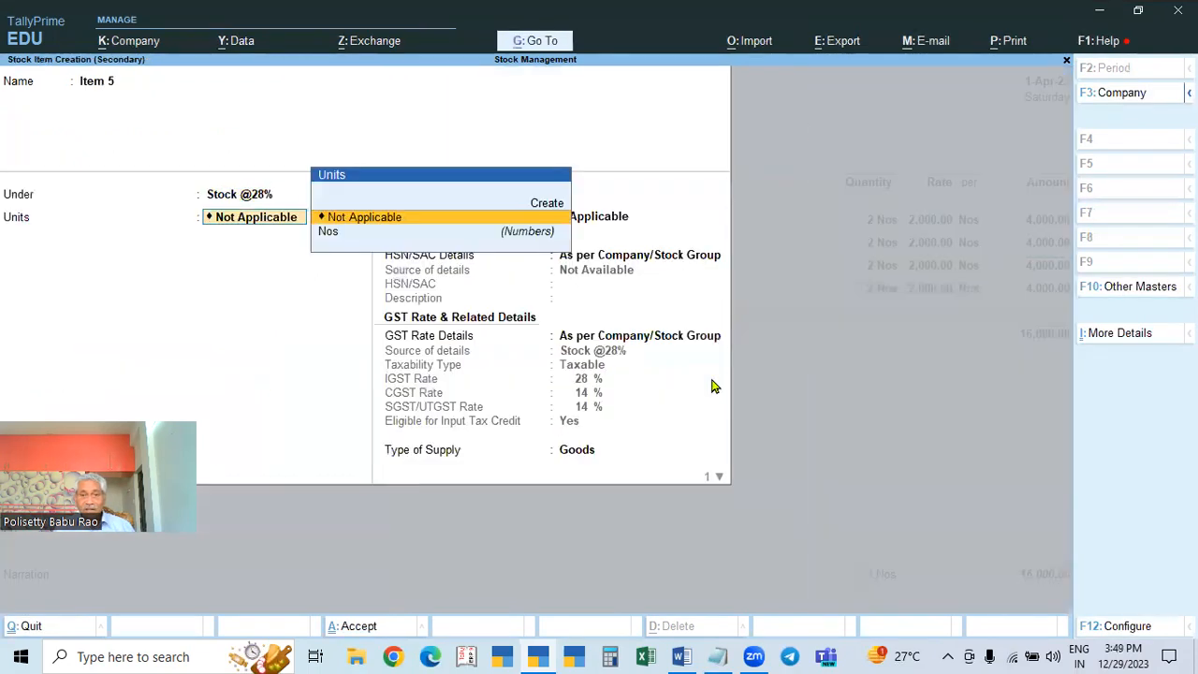
# Step: Set Item 5's unit to Nos and HSN code 5555, then save the item
pyautogui.press('Down')
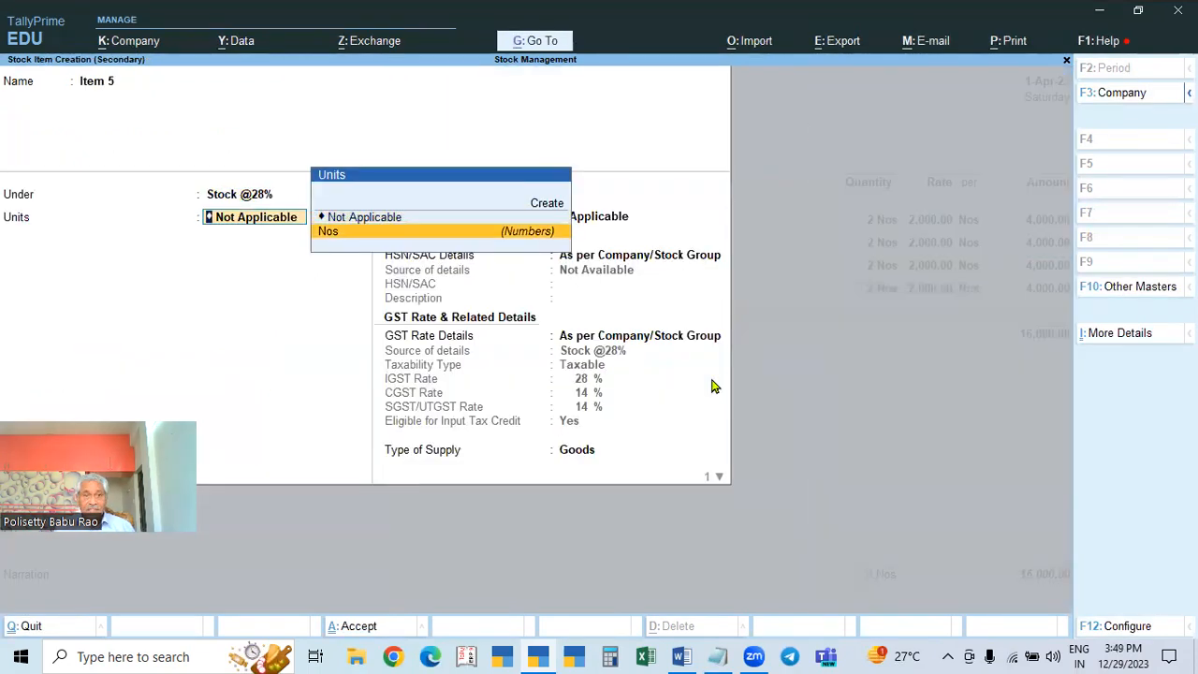
pyautogui.press('Return')
pyautogui.press('Return')
pyautogui.press('Down')
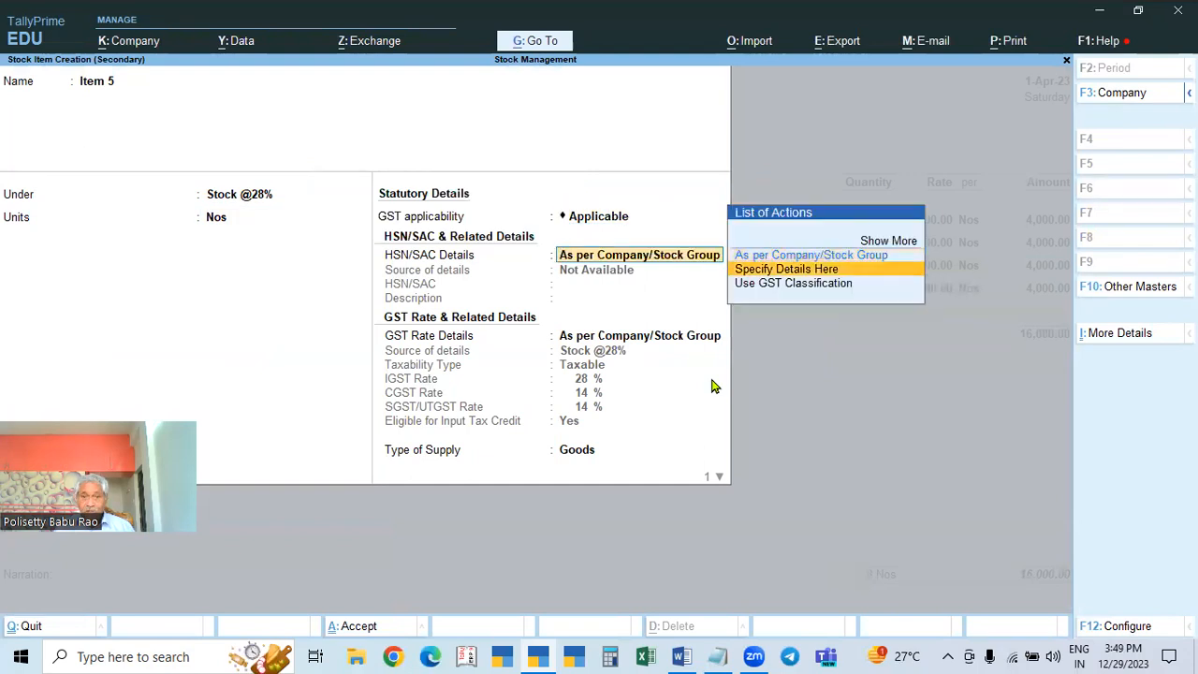
pyautogui.press('Return')
pyautogui.write('5555')
pyautogui.press('Return')
pyautogui.press('Return')
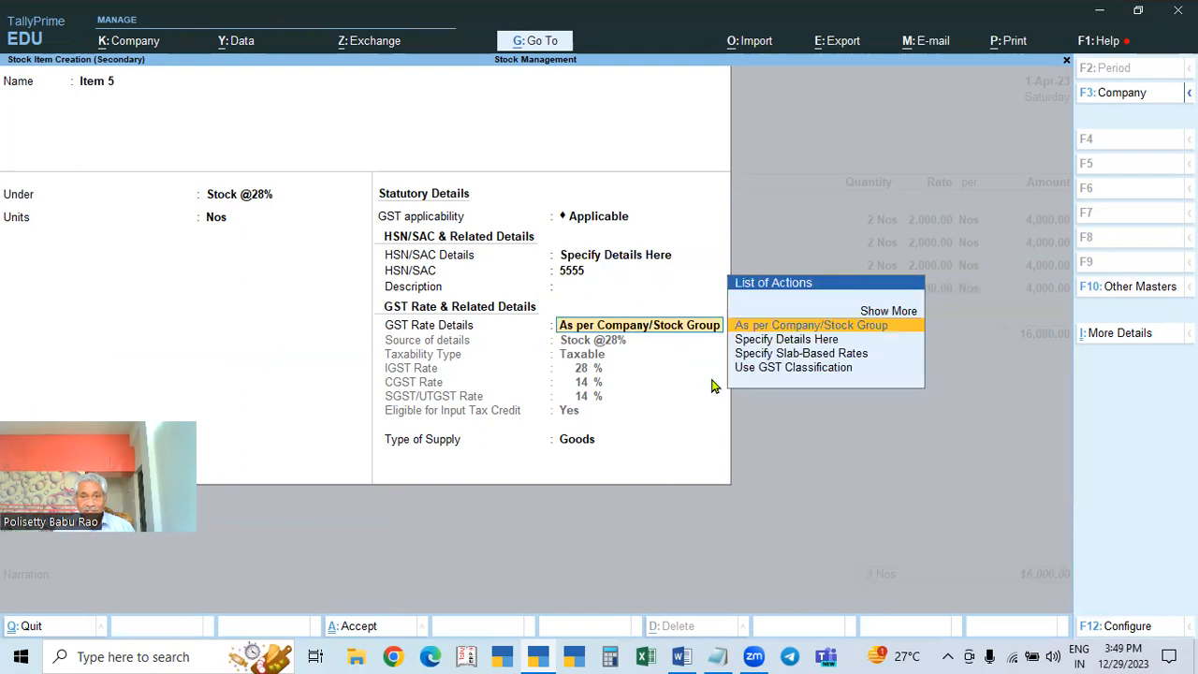
pyautogui.press('Return')
pyautogui.press('Return')
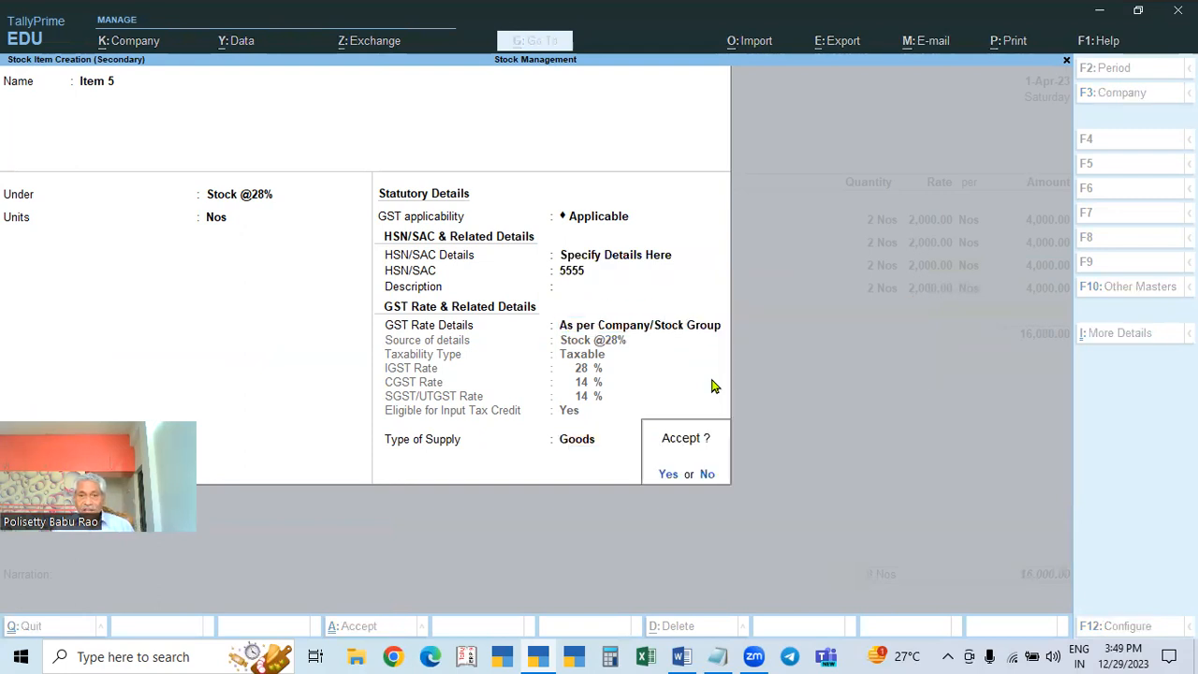
pyautogui.press('Return')
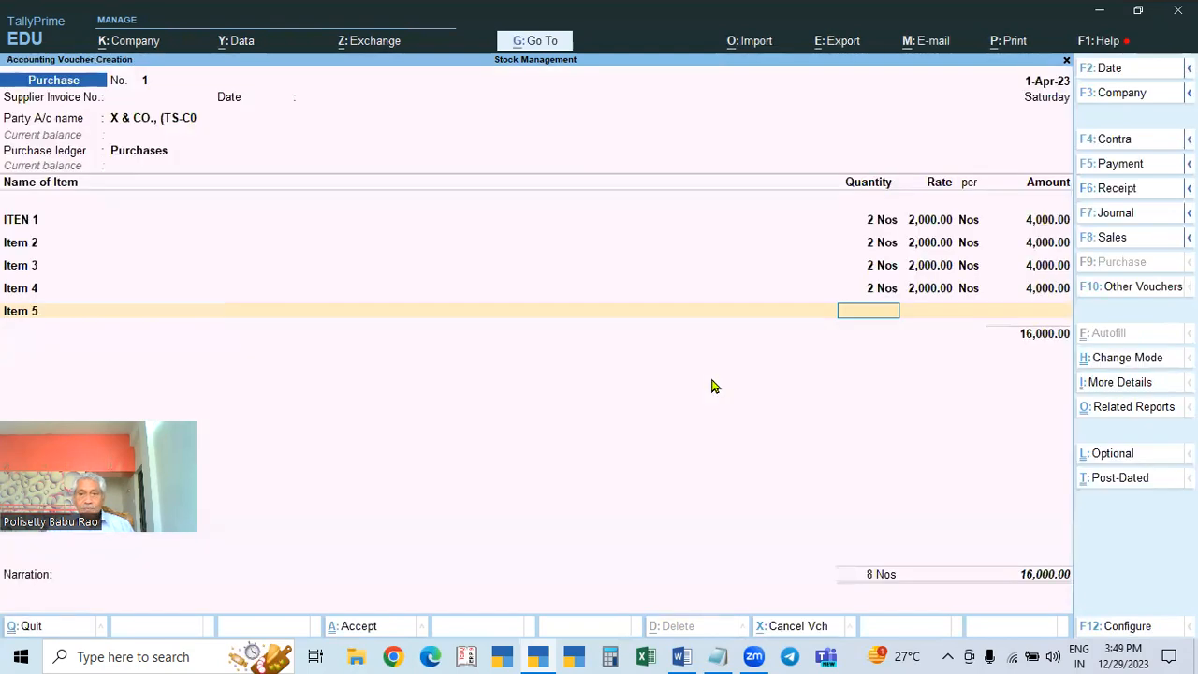
# Step: Enter 2 Nos of Item 5 at 2,000 and accept its GST details
pyautogui.write('2')
pyautogui.press('Return')
pyautogui.write('2000')
pyautogui.press('Return')
pyautogui.press('Return')
pyautogui.press('Return')
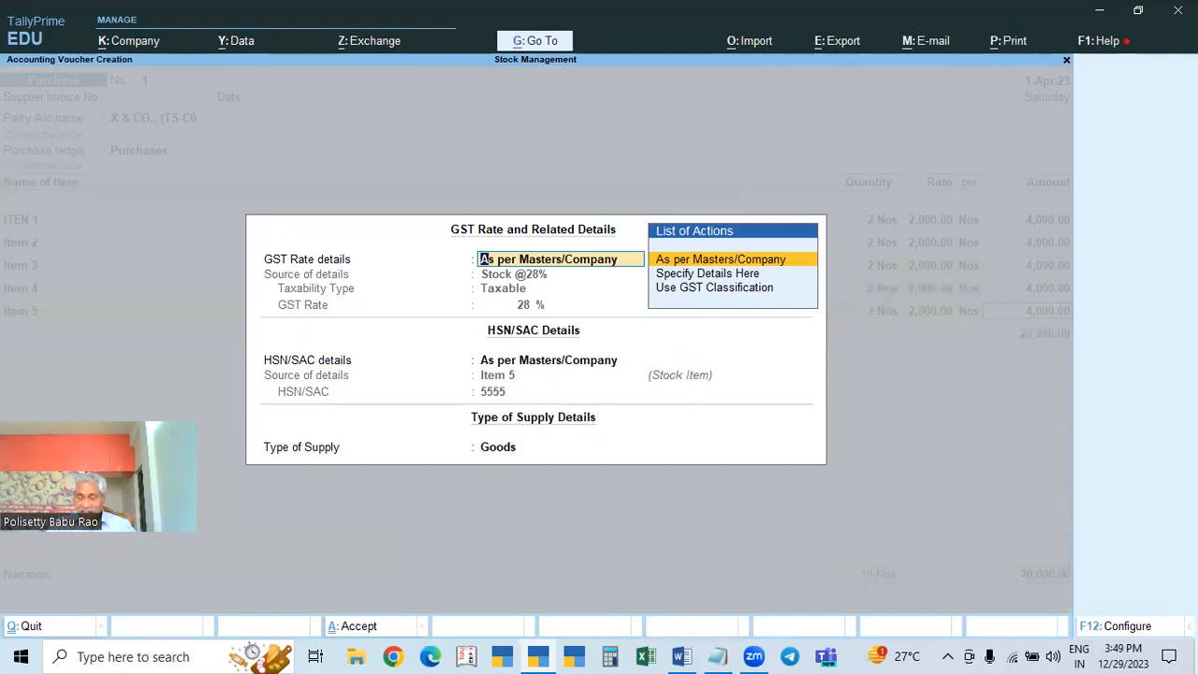
pyautogui.press('Return')
pyautogui.press('Return')
pyautogui.press('Return')
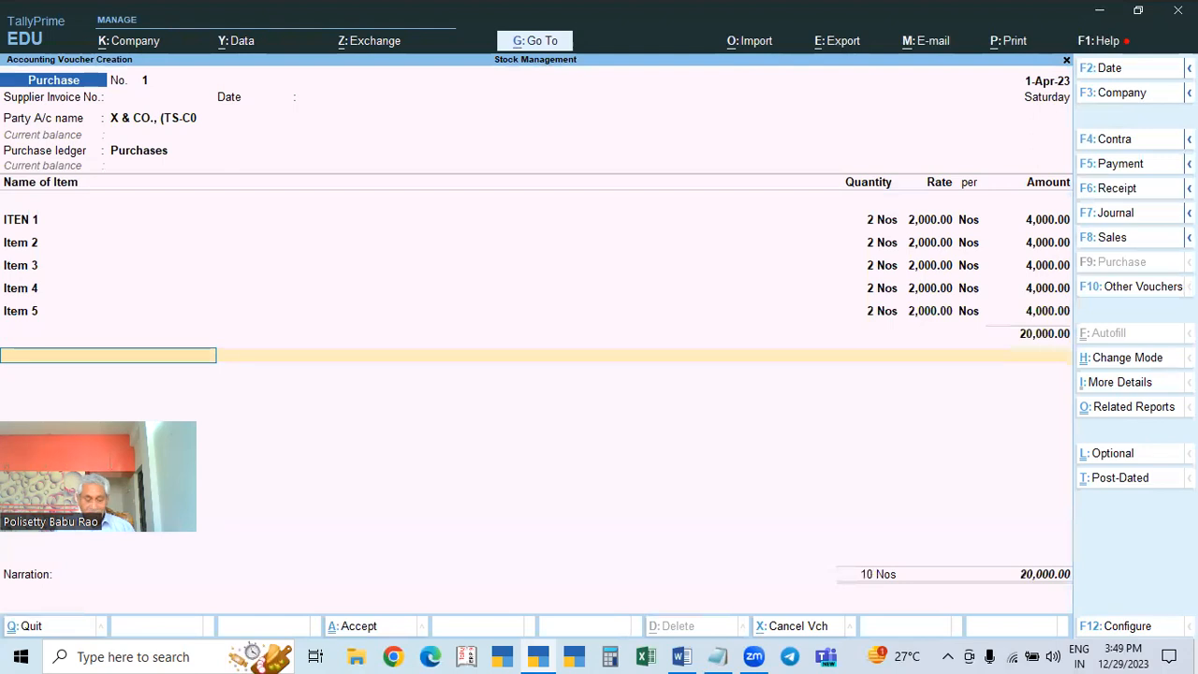
# Step: Create the CGST ledger under Duties & Taxes with duty type GST and tax type CGST
pyautogui.write('c')
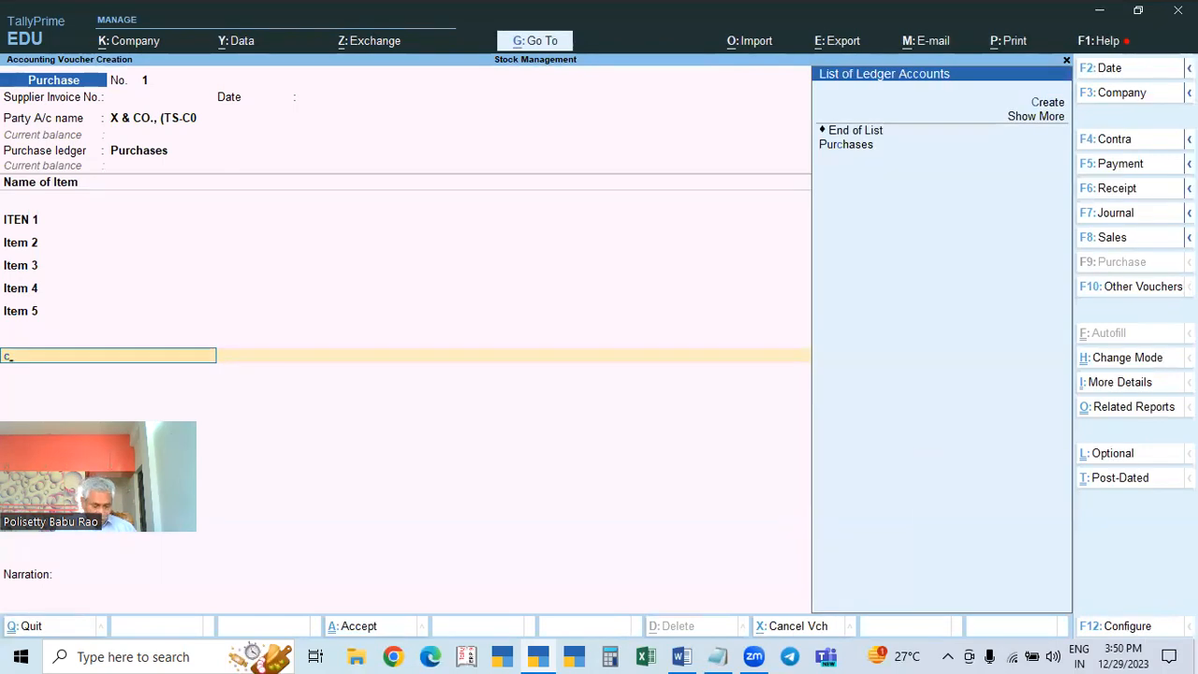
pyautogui.hotkey('alt', 'c')
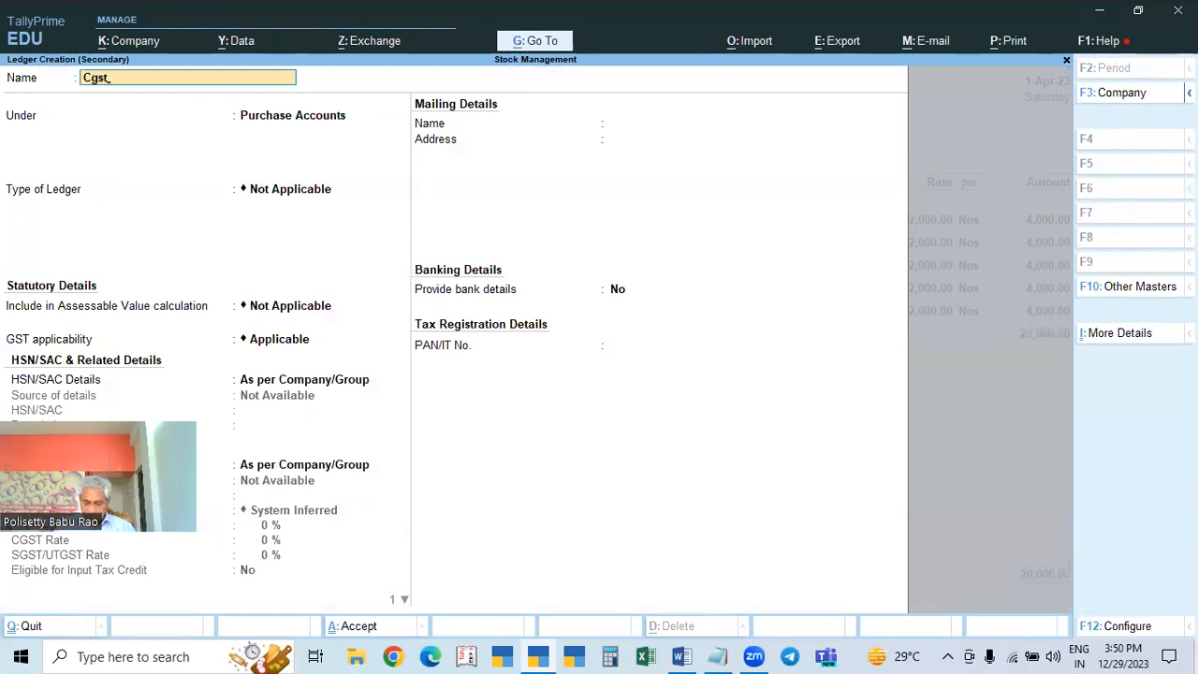
pyautogui.write('GS')
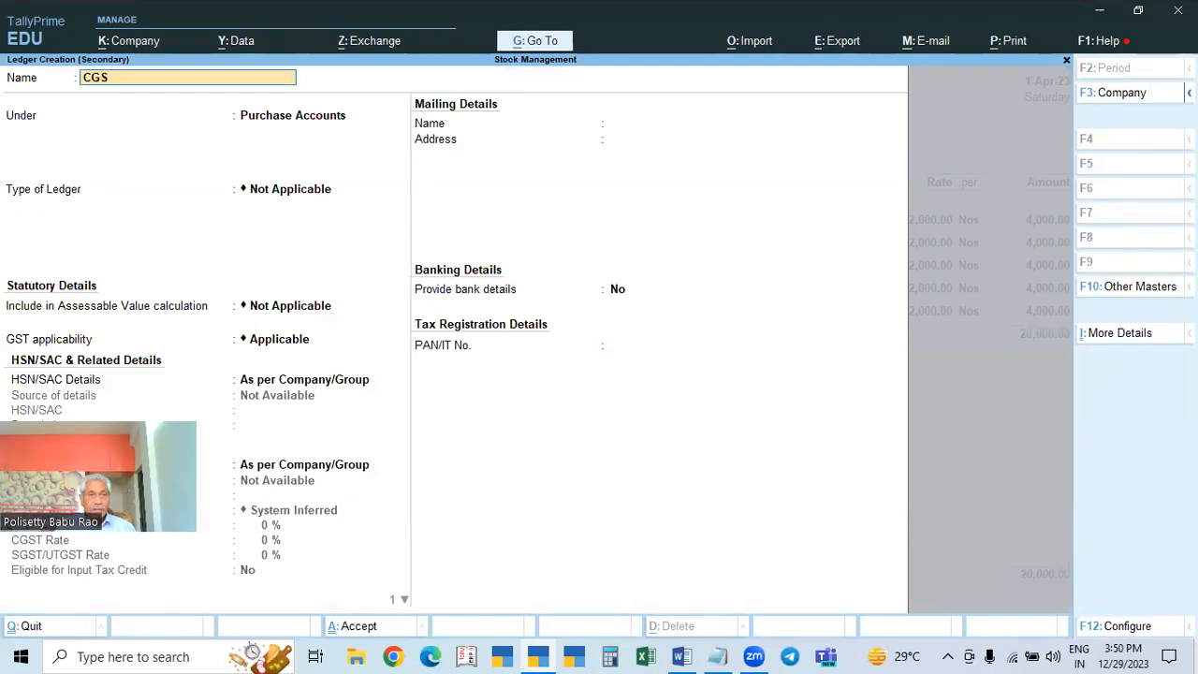
pyautogui.write('T')
pyautogui.press('Return')
pyautogui.press('Return')
pyautogui.press('BackSpace')
pyautogui.write('D')
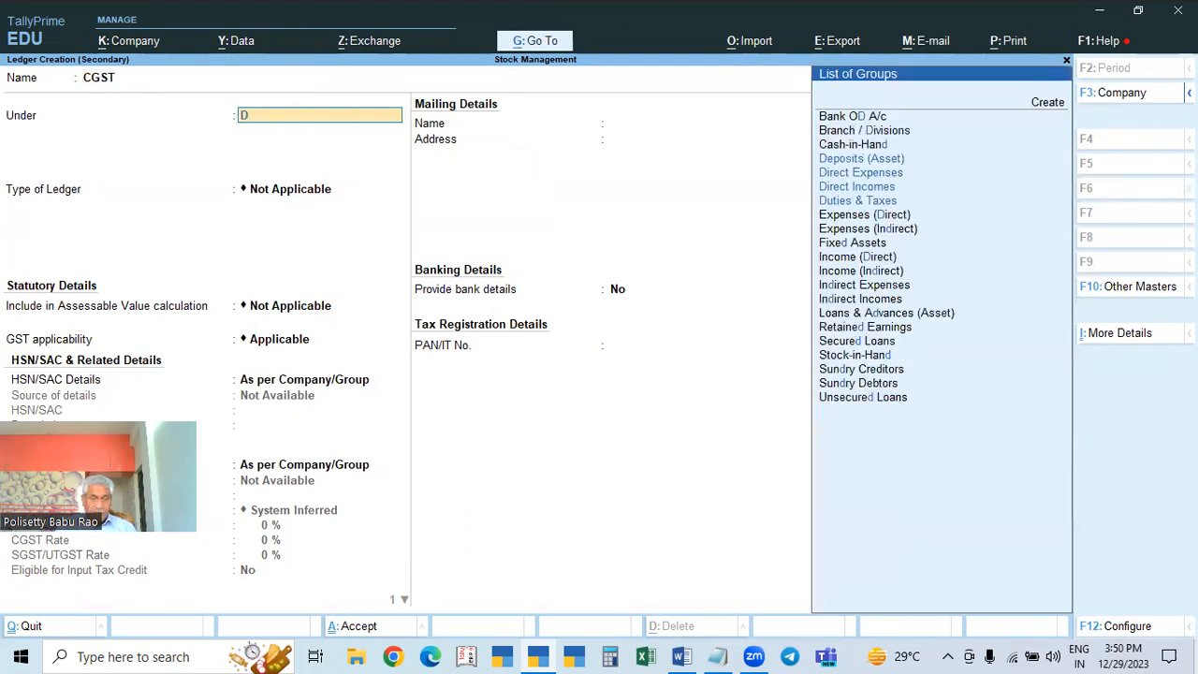
pyautogui.write('u')
pyautogui.press('Return')
pyautogui.press('Up')
pyautogui.press('Return')
pyautogui.press('Down')
pyautogui.press('Return')
pyautogui.hotkey('ctrl', 'a')
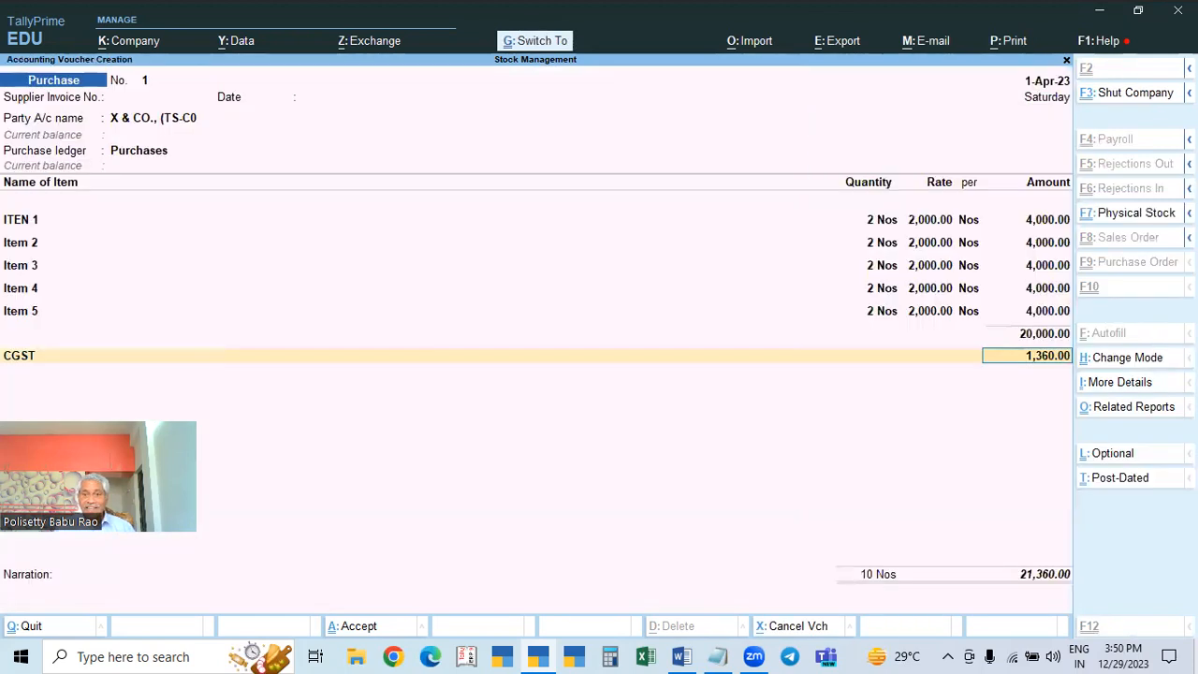
# Step: Create the SGST ledger with tax type SGST/UTGST and accept its 1,360.00 amount
pyautogui.press('Return')
pyautogui.hotkey('alt', 'c')
pyautogui.write('S')
pyautogui.write('FT')
pyautogui.press('BackSpace')
pyautogui.press('BackSpace')
pyautogui.write('S')
pyautogui.press('BackSpace')
pyautogui.write('GST')
pyautogui.press('Return')
pyautogui.press('Return')
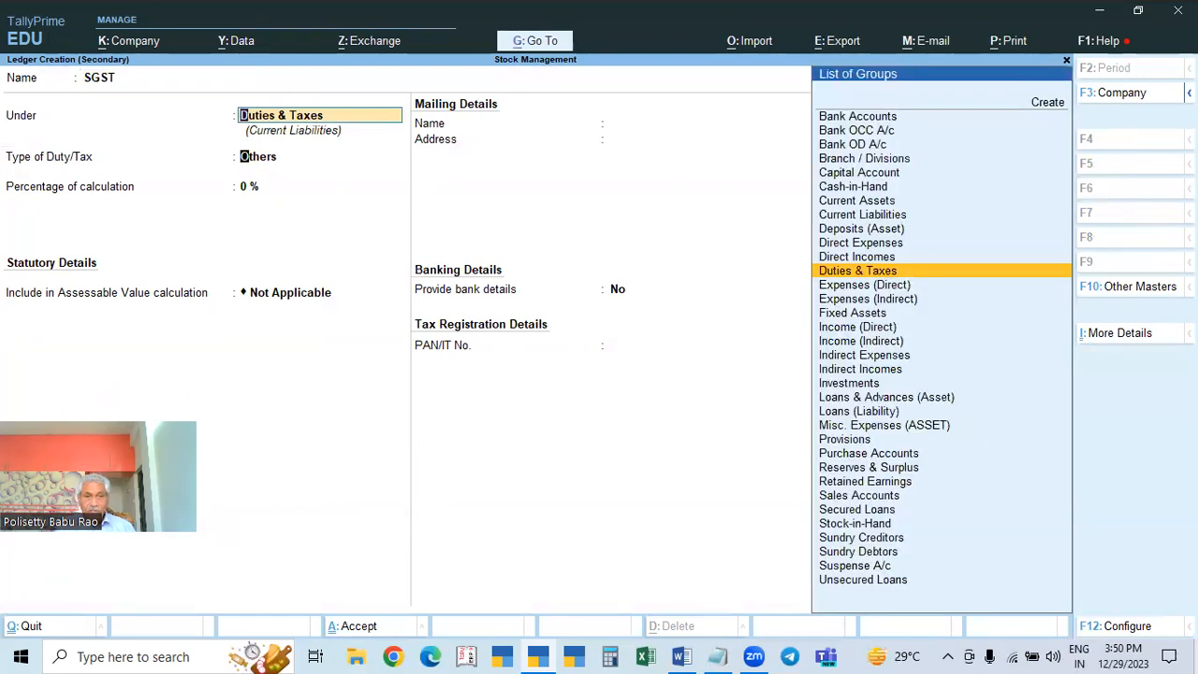
pyautogui.press('Up')
pyautogui.press('Return')
pyautogui.press('Down')
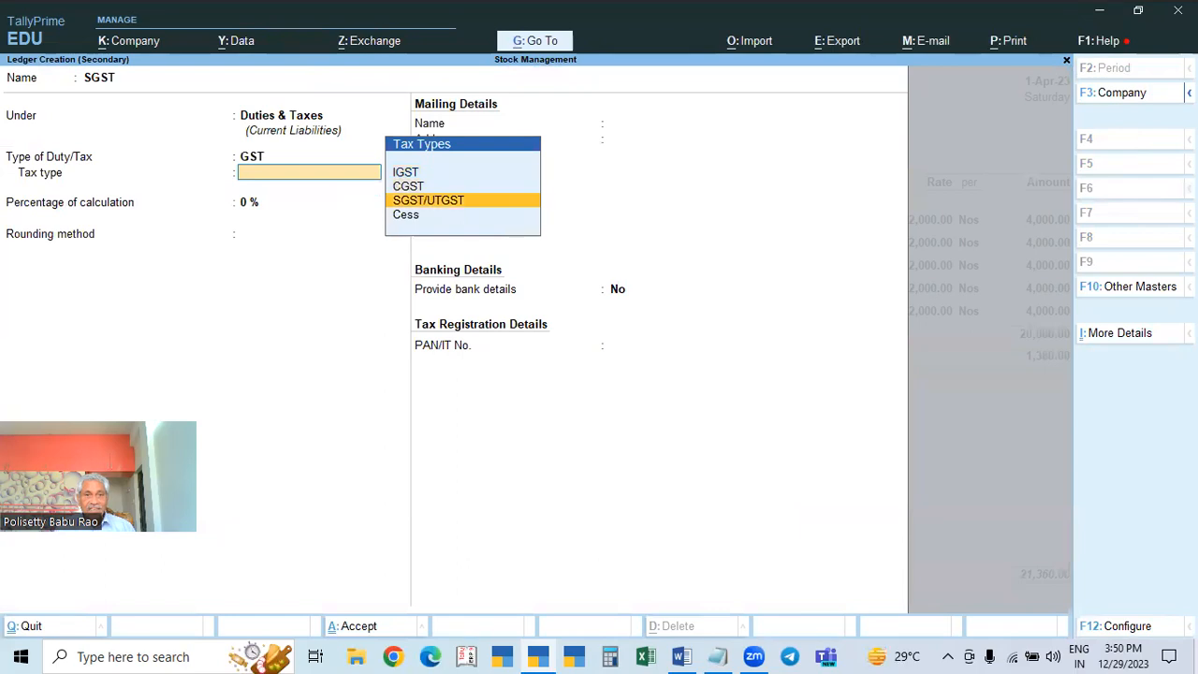
pyautogui.press('Return')
pyautogui.write('9')
pyautogui.hotkey('ctrl', 'a')
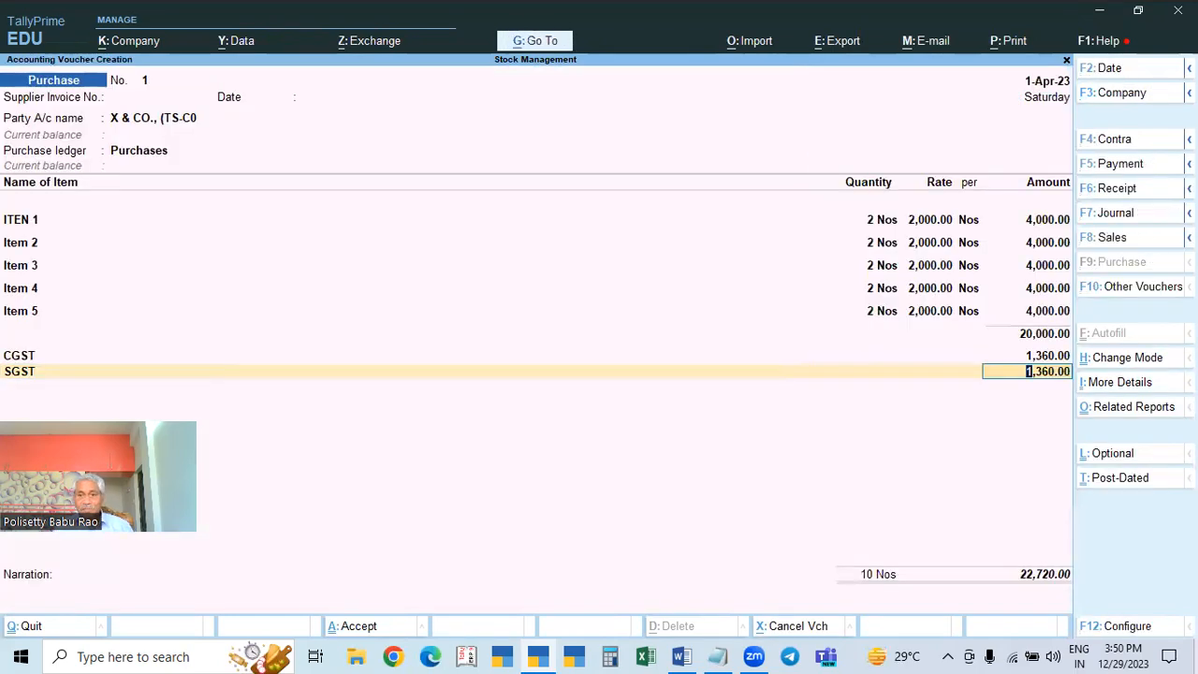
pyautogui.press('Return')
pyautogui.press('Return')
pyautogui.press('Return')
pyautogui.press('Return')
pyautogui.press('Return')
pyautogui.press('Return')
pyautogui.press('Return')
# Step: Accept the bill-wise reference, save purchase voucher No. 1 for 22,720.00, and begin a Sales voucher
pyautogui.press('Return')
pyautogui.press('Return')
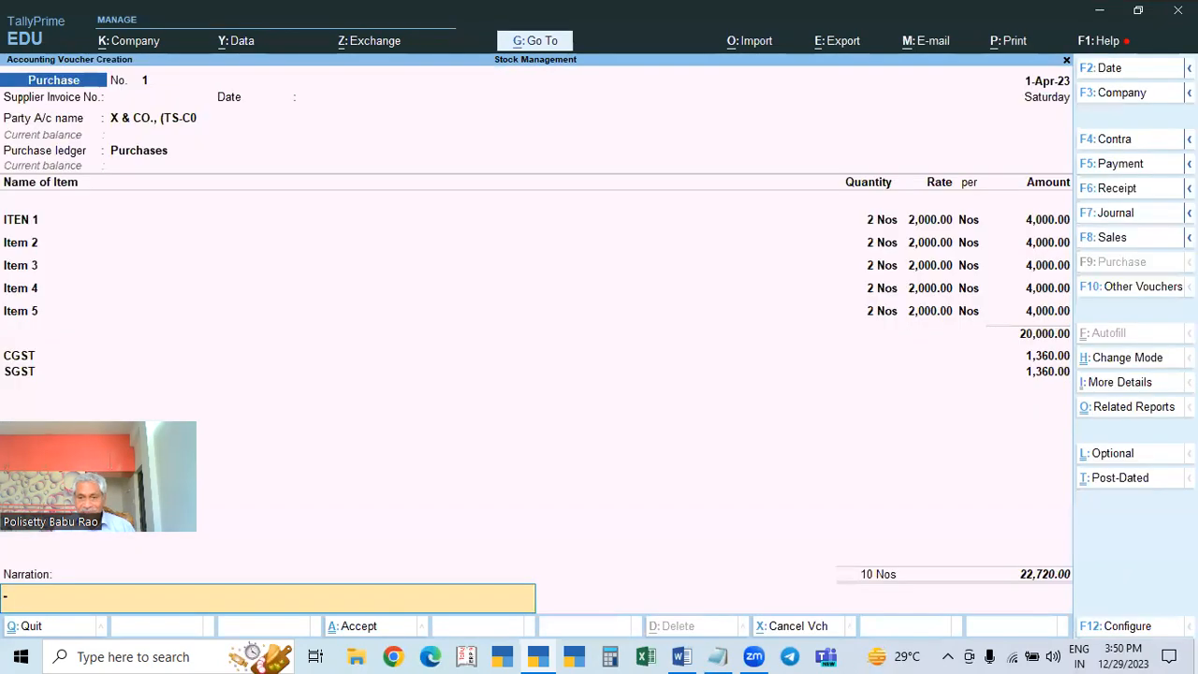
pyautogui.press('Return')
pyautogui.press('y')
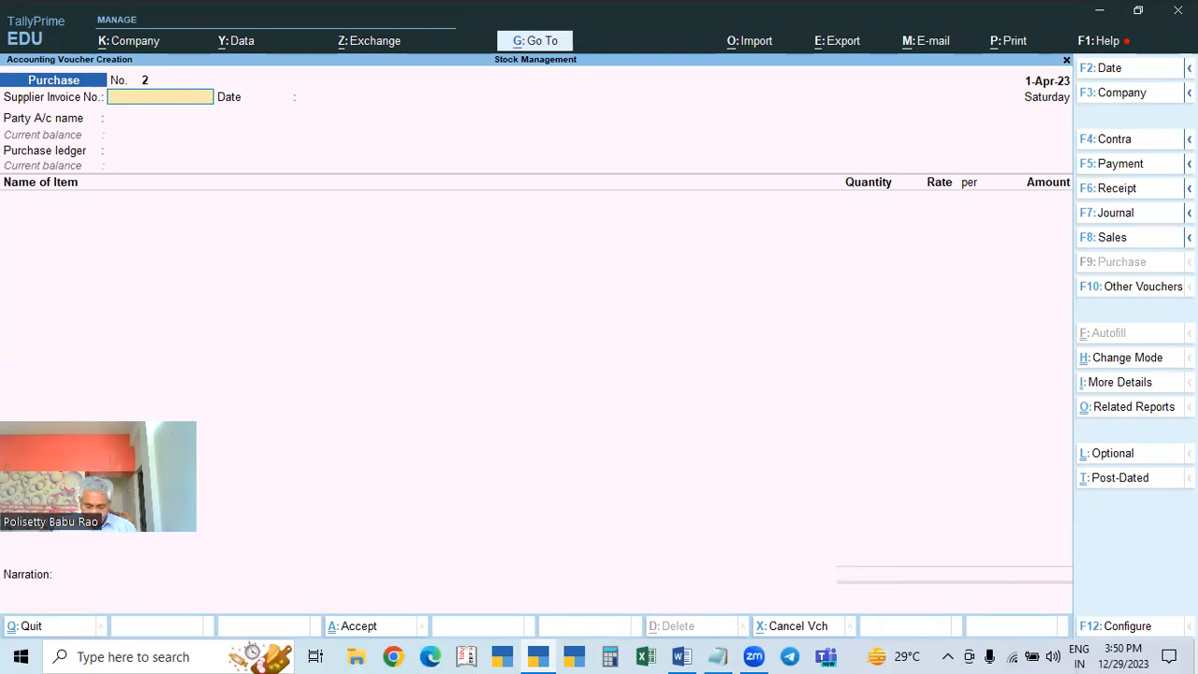
pyautogui.press('F8')
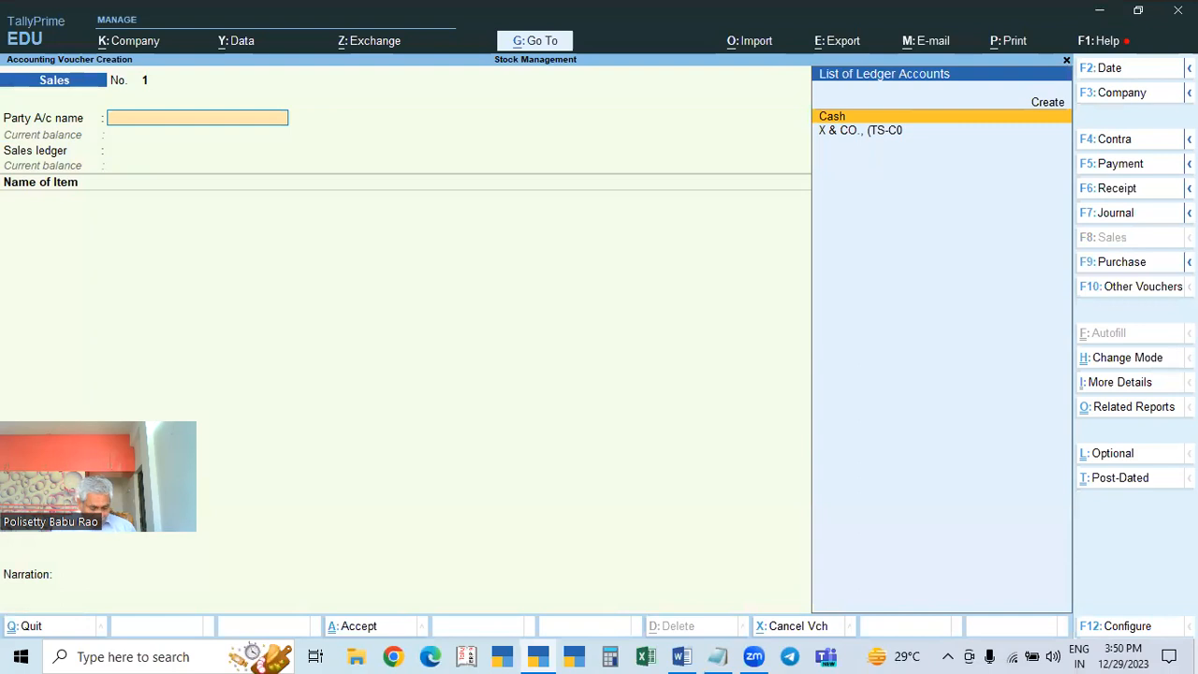
pyautogui.hotkey('alt', 'c')
pyautogui.write('RAMA & cO')
pyautogui.press('Return')
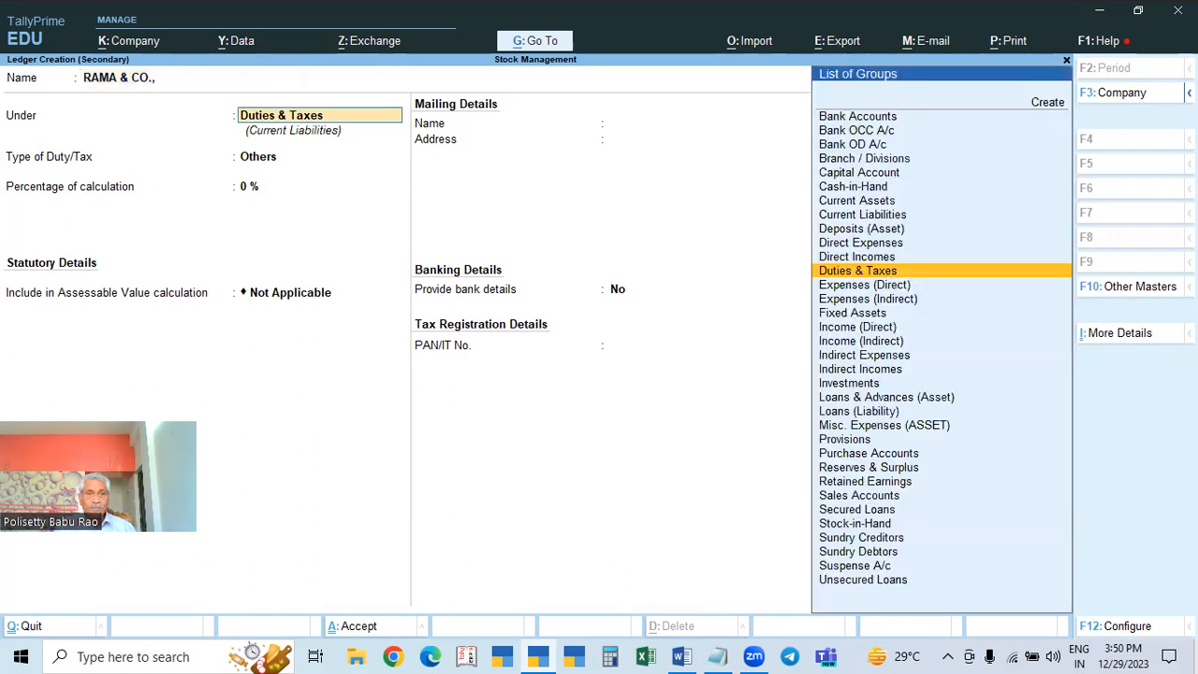
pyautogui.write('SUN')
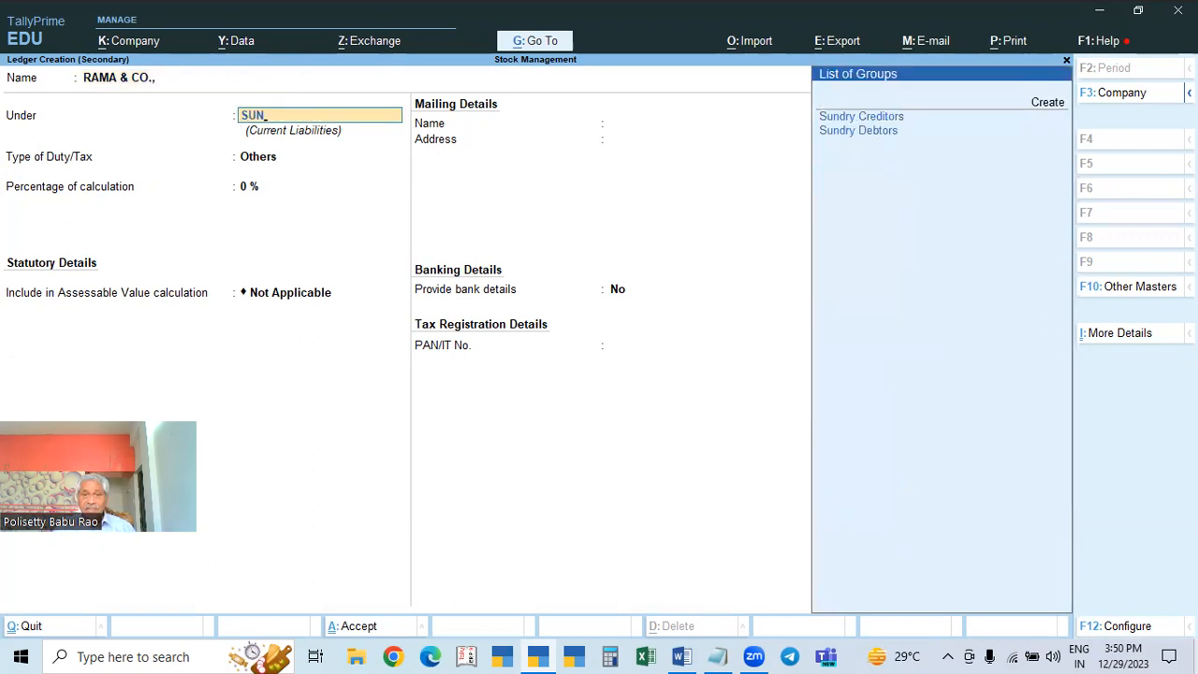
pyautogui.press('Down')
pyautogui.press('Return')
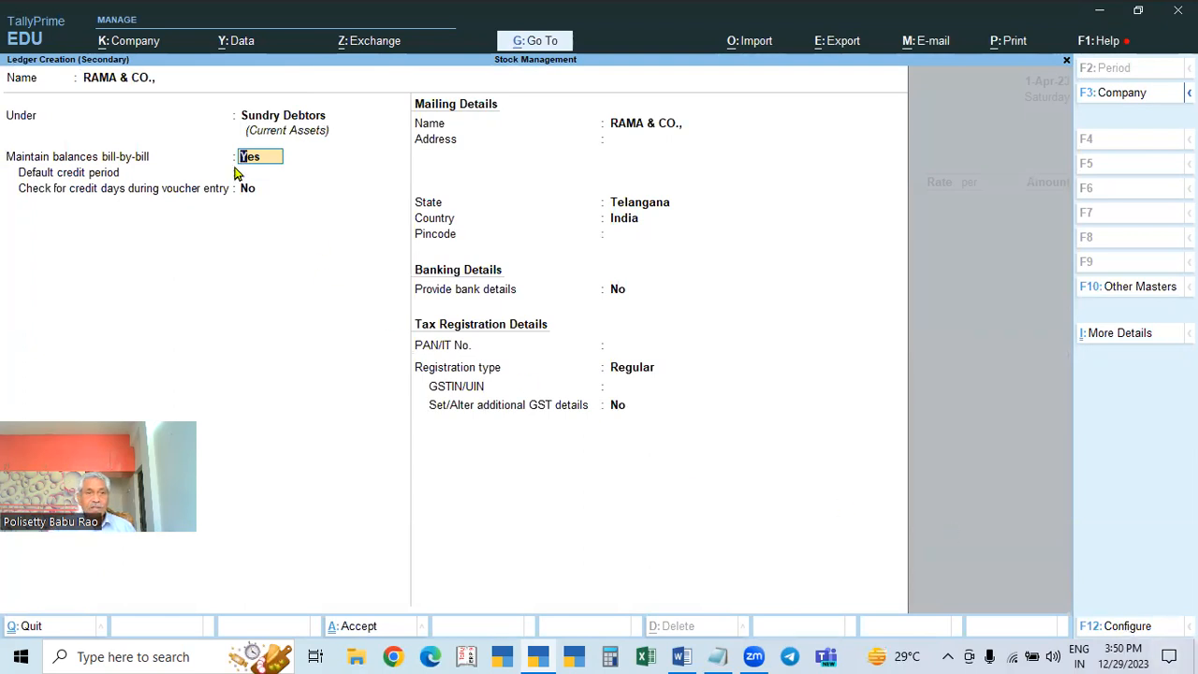
pyautogui.click(166, 81)
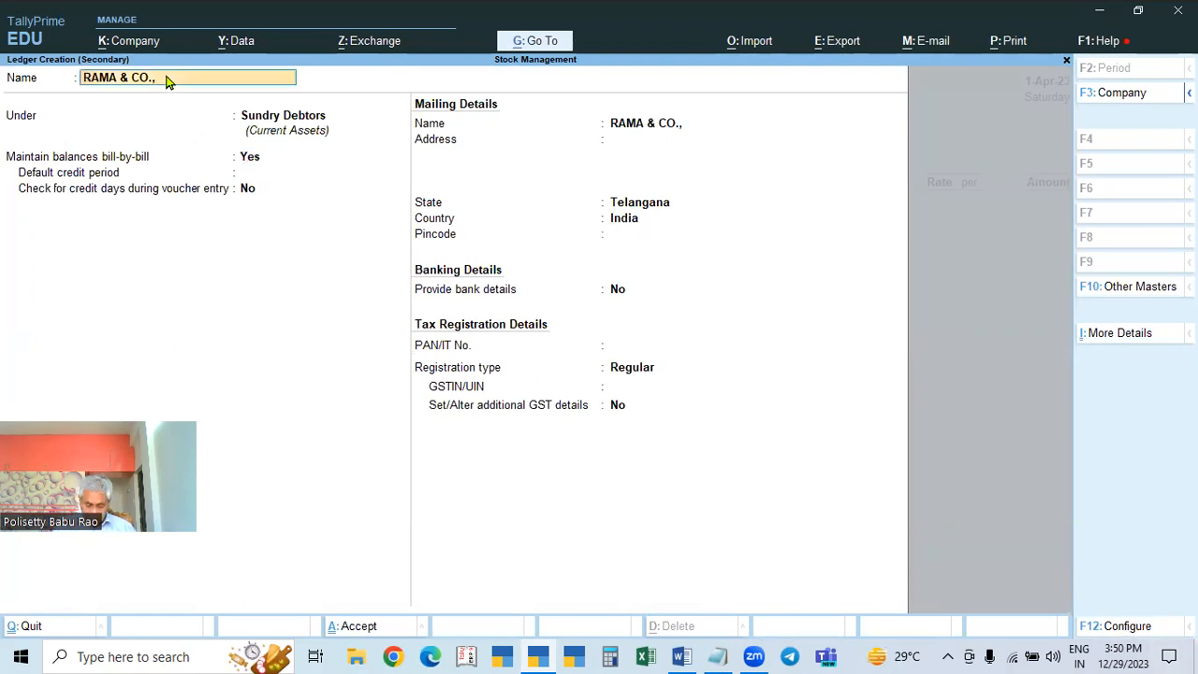
pyautogui.write('(T')
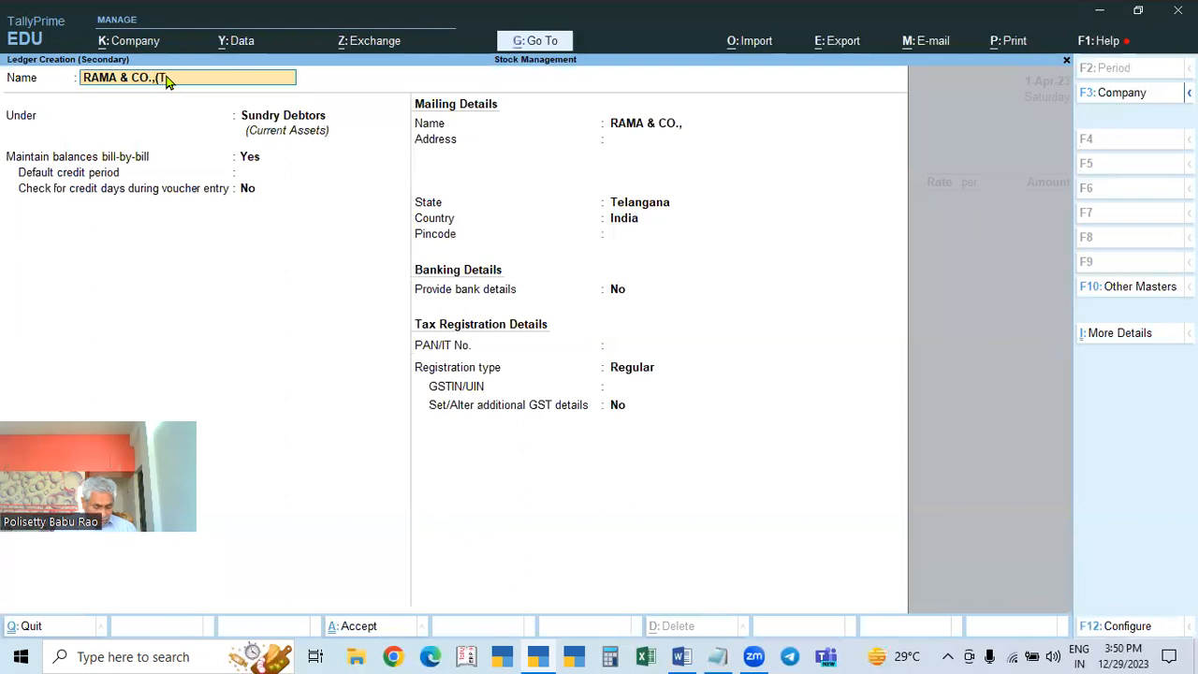
pyautogui.write('S-D')
pyautogui.press('Return')
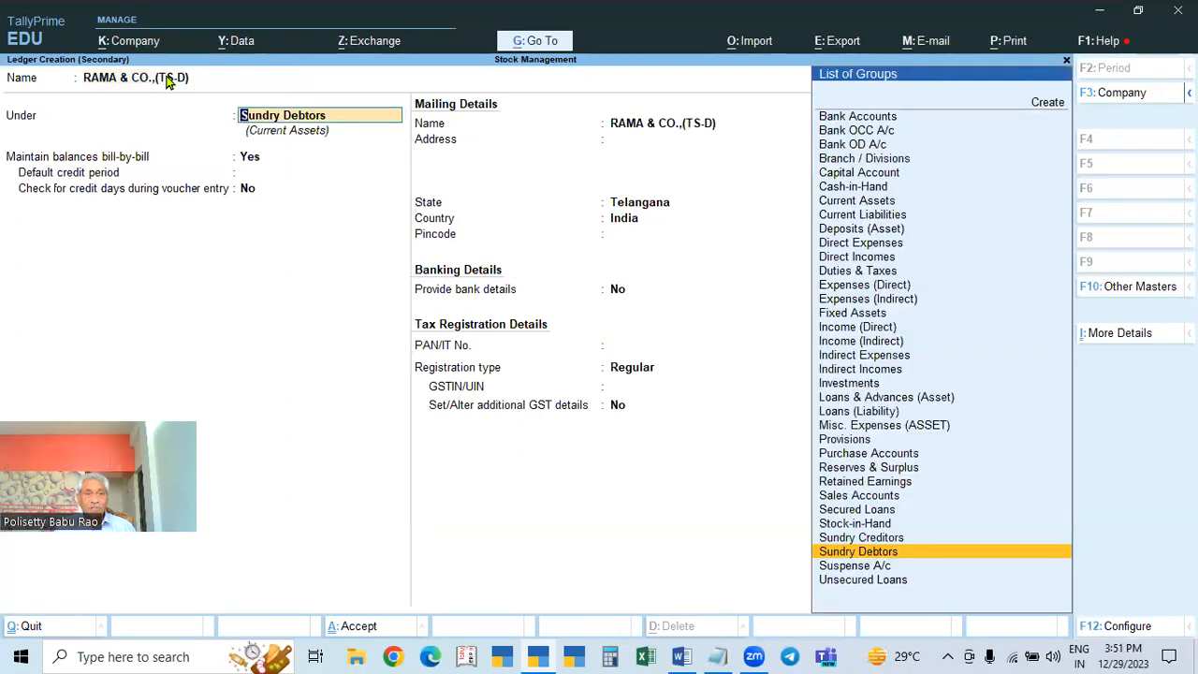
pyautogui.press('Return')
pyautogui.press('Return')
pyautogui.press('Return')
pyautogui.press('Return')
pyautogui.press('Return')
pyautogui.press('Return')
pyautogui.press('Return')
pyautogui.press('Return')
pyautogui.press('Return')
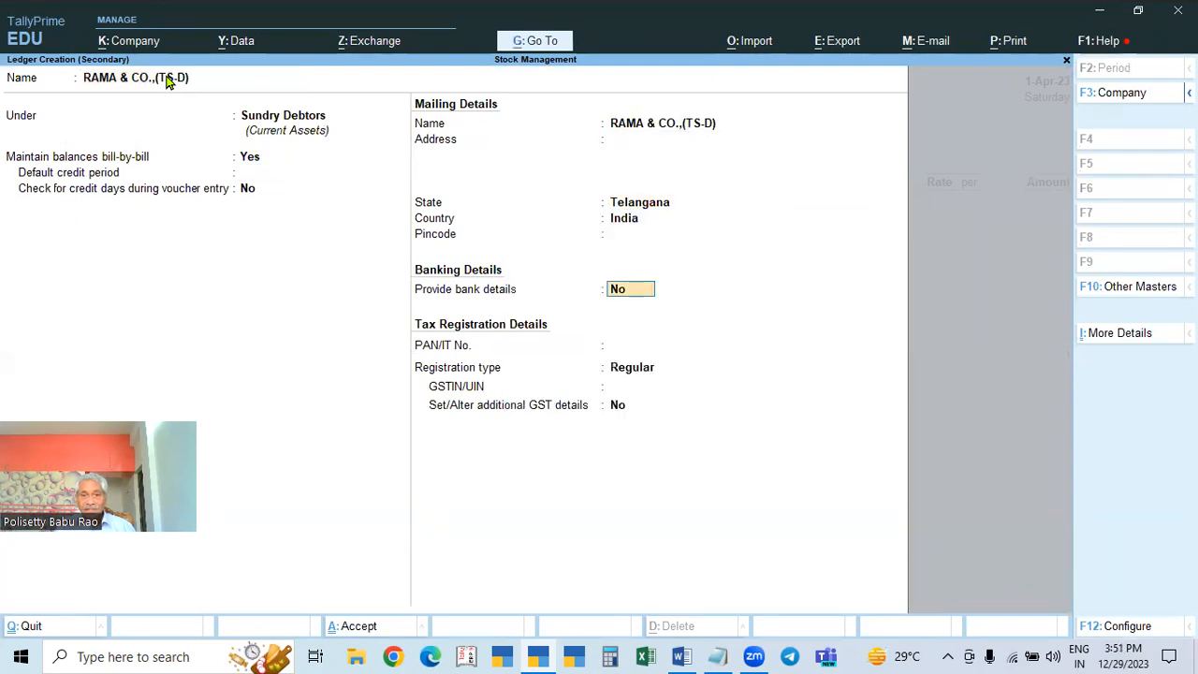
pyautogui.press('Return')
pyautogui.press('BackSpace')
pyautogui.press('BackSpace')
pyautogui.press('BackSpace')
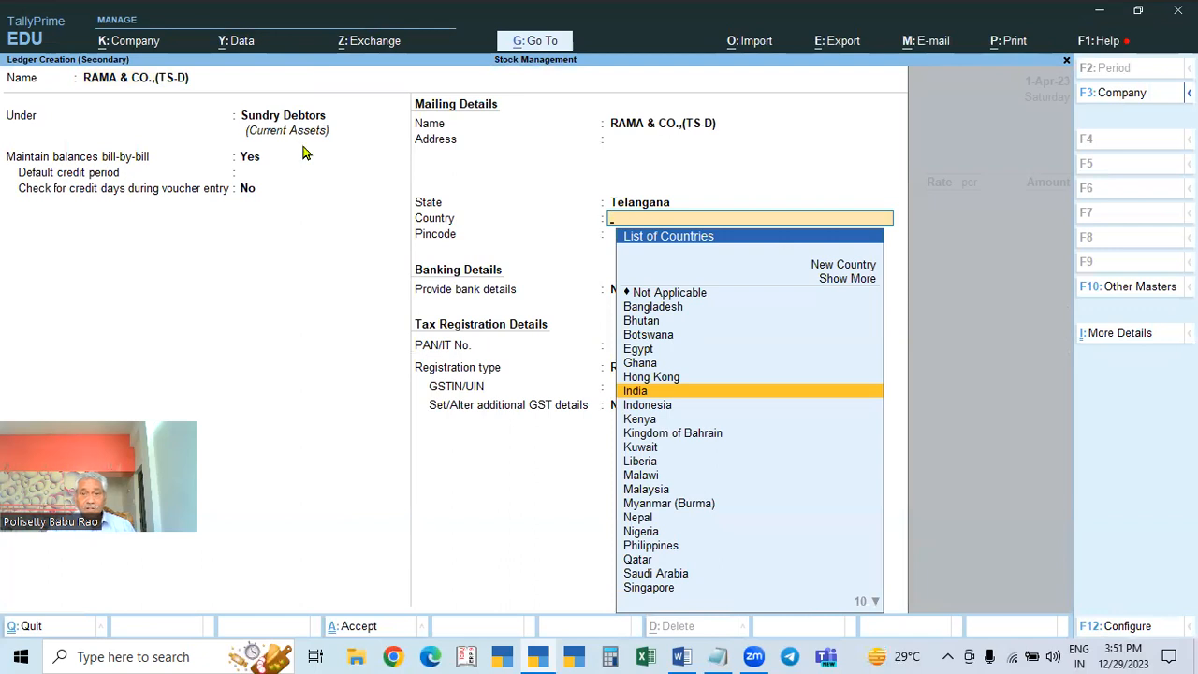
pyautogui.press('Escape')
pyautogui.press('y')
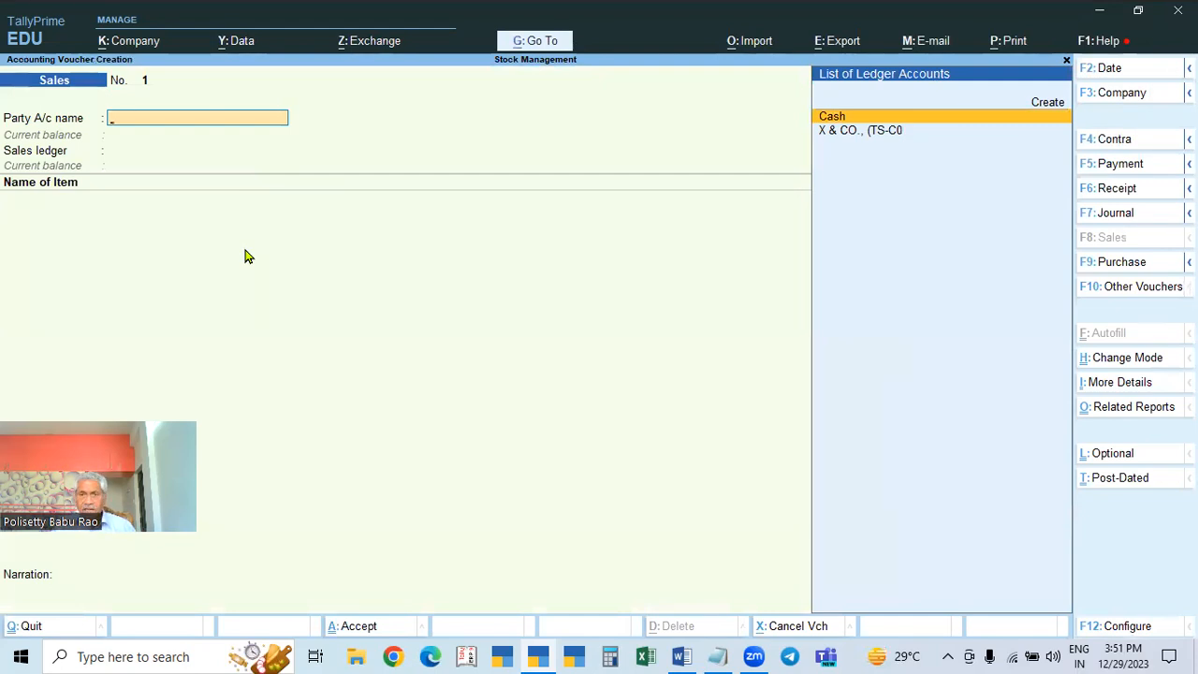
pyautogui.press('Escape')
# Step: Quit the open sales voucher, confirming the exit
pyautogui.press('Return')
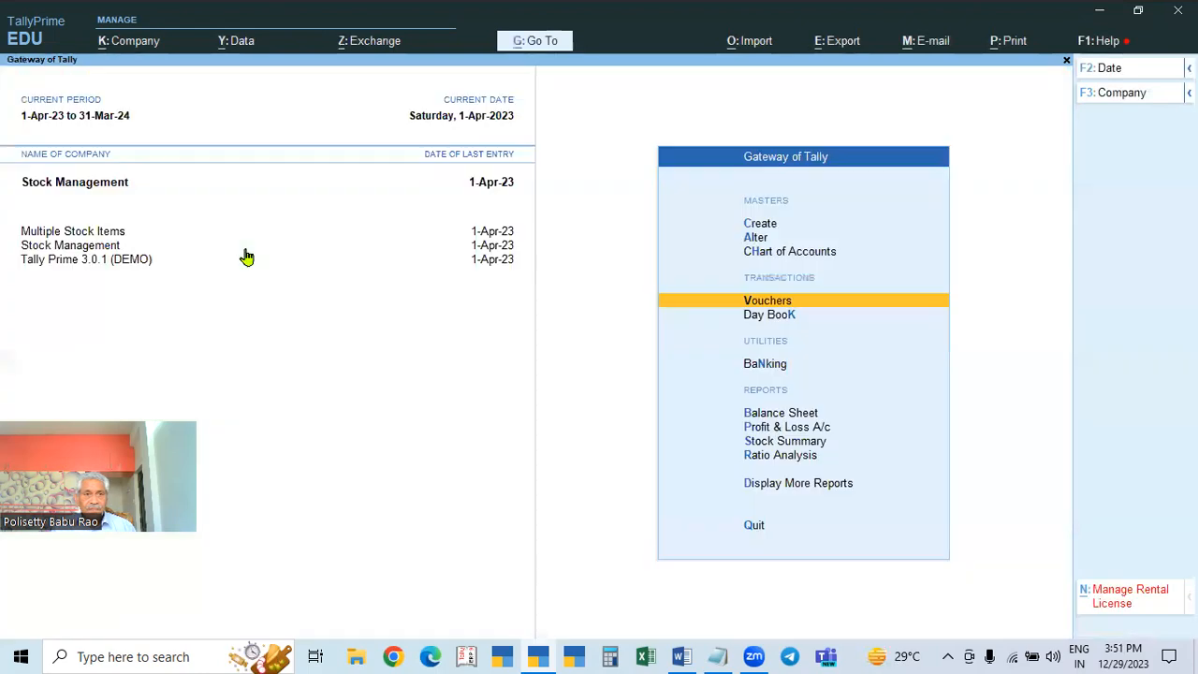
pyautogui.press('Return')
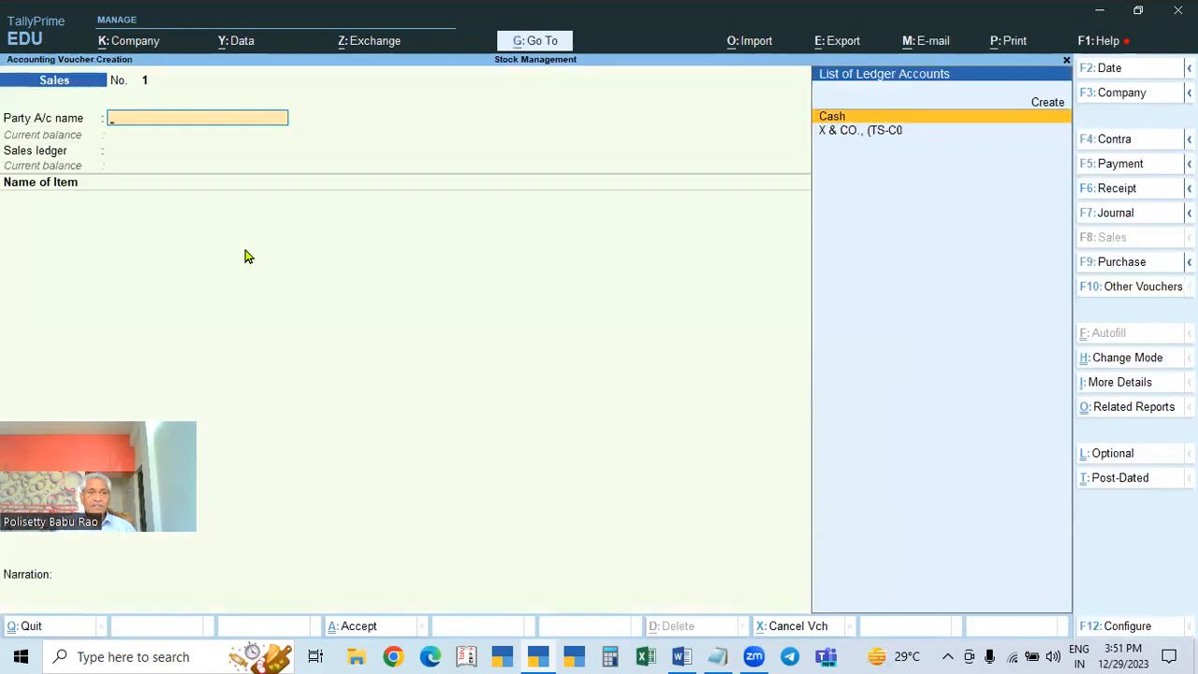
pyautogui.press('Escape')
pyautogui.press('Return')
# Step: Browse the ledger masters under Alter, return to Gateway of Tally, and start Sales voucher entry
pyautogui.press('Up')
pyautogui.press('Up')
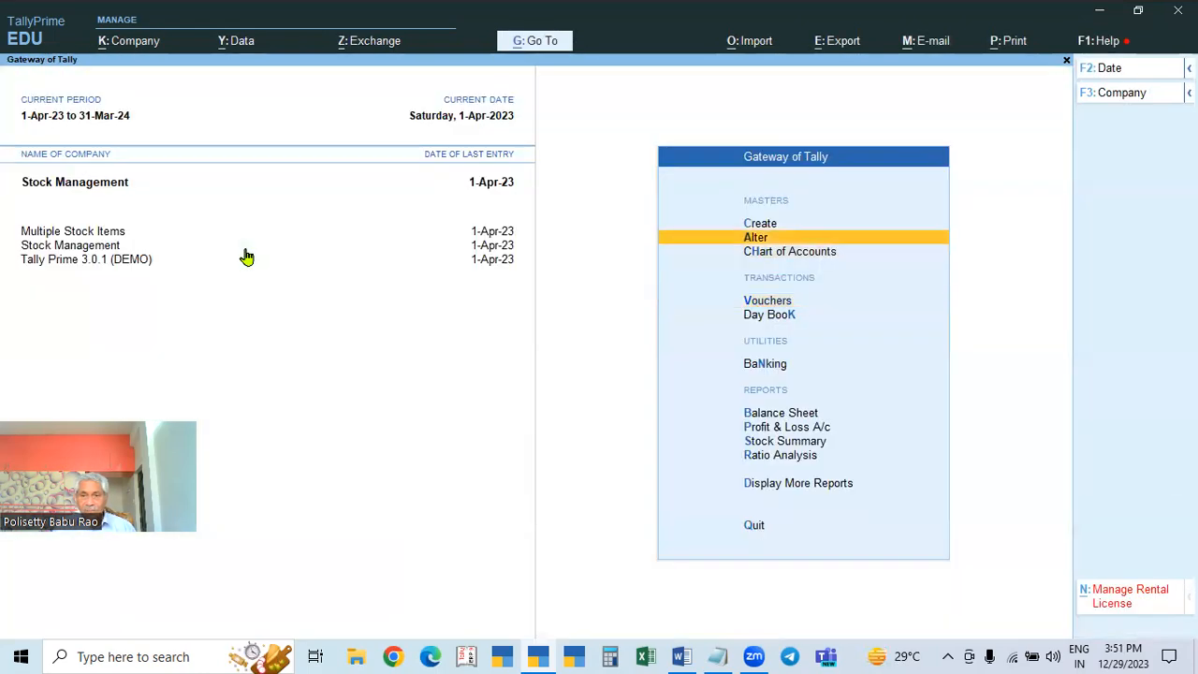
pyautogui.press('Return')
pyautogui.press('Down')
pyautogui.press('Down')
pyautogui.press('Up')
pyautogui.press('Return')
pyautogui.press('Down')
pyautogui.press('Down')
pyautogui.press('Down')
pyautogui.press('Down')
pyautogui.press('Down')
pyautogui.press('Up')
pyautogui.press('Up')
pyautogui.press('Up')
pyautogui.press('Escape')
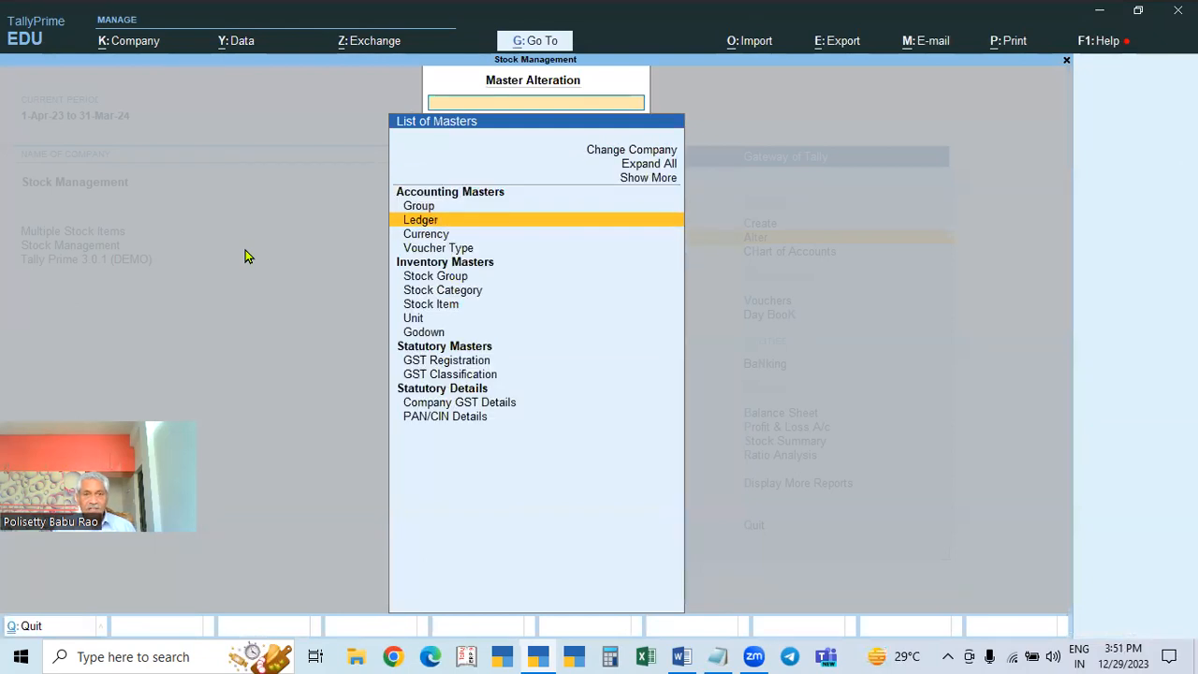
pyautogui.press('Escape')
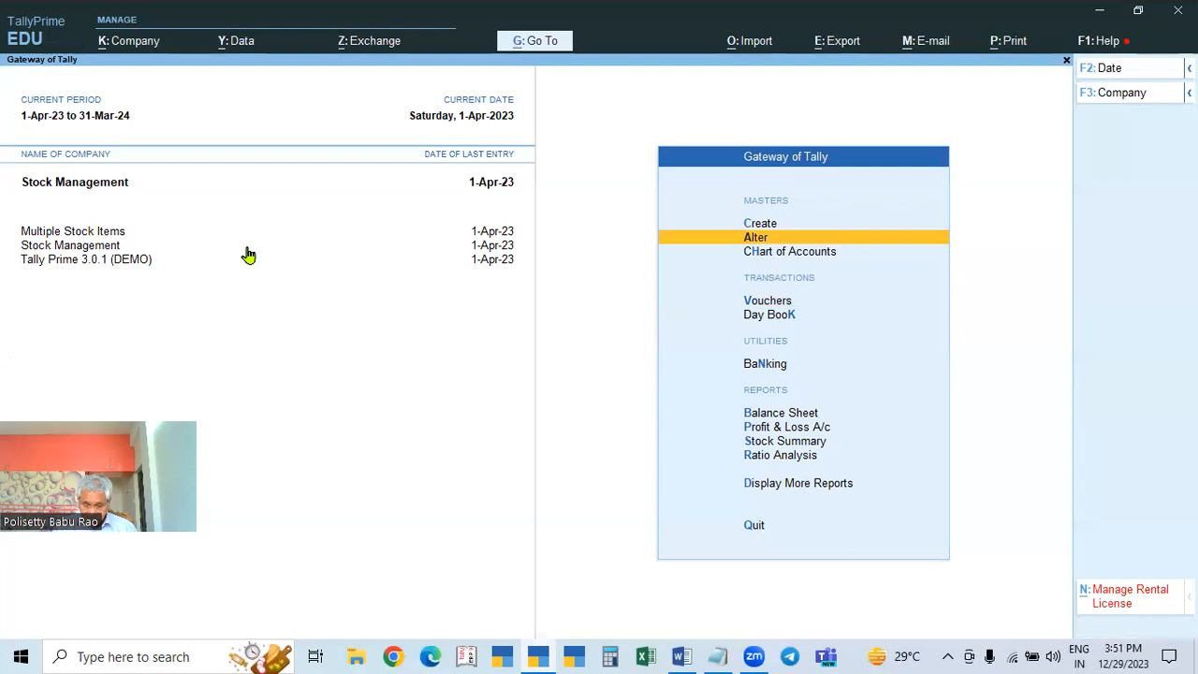
pyautogui.click(768, 303)
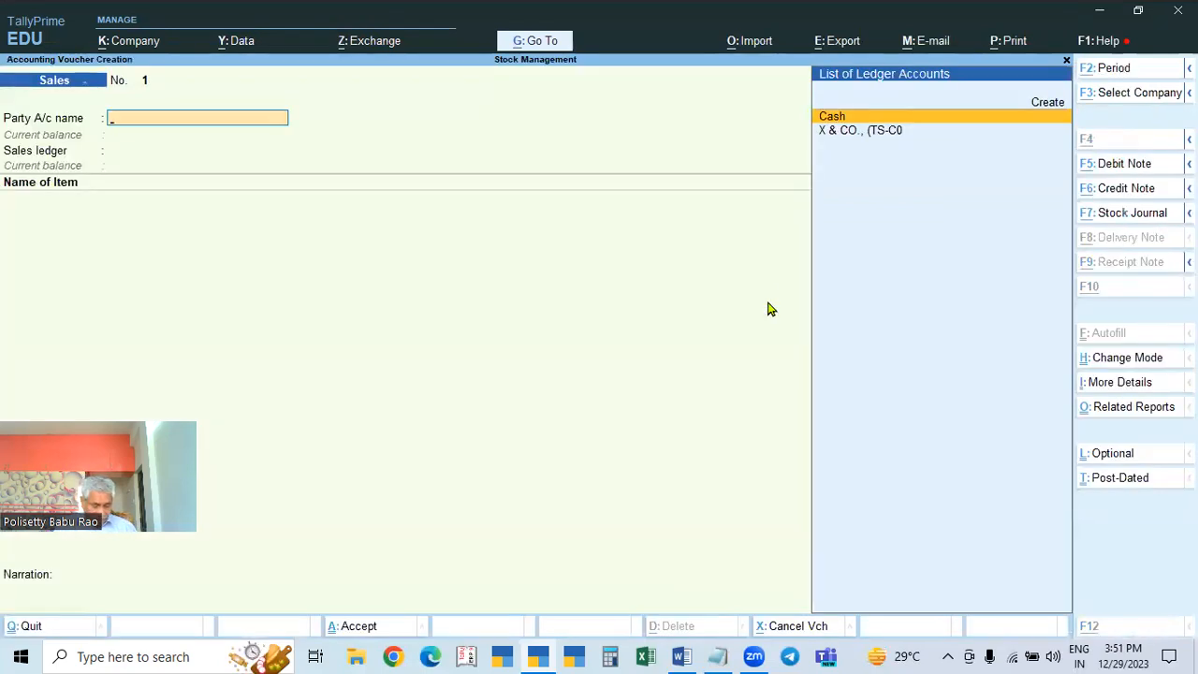
# Step: Create ledger RAMU & CO (TS-D) under Sundry Debtors, state Telangana, registration type Regular
pyautogui.hotkey('alt', 'c')
pyautogui.write('RAMU')
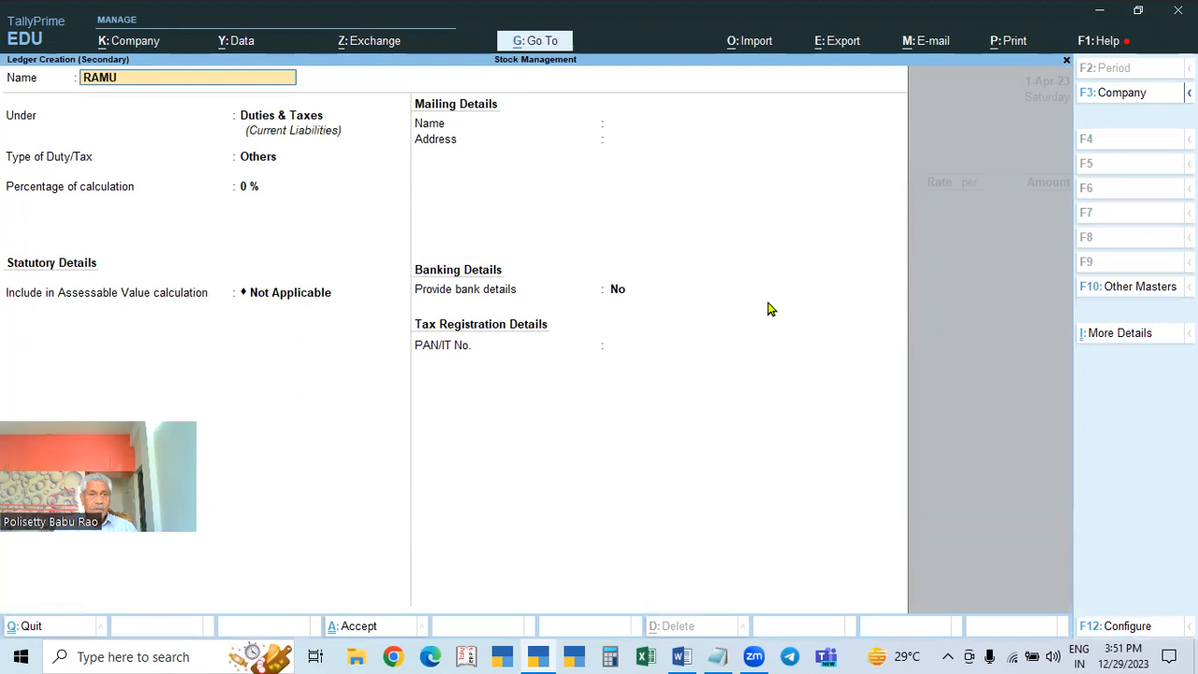
pyautogui.write(' & CO')
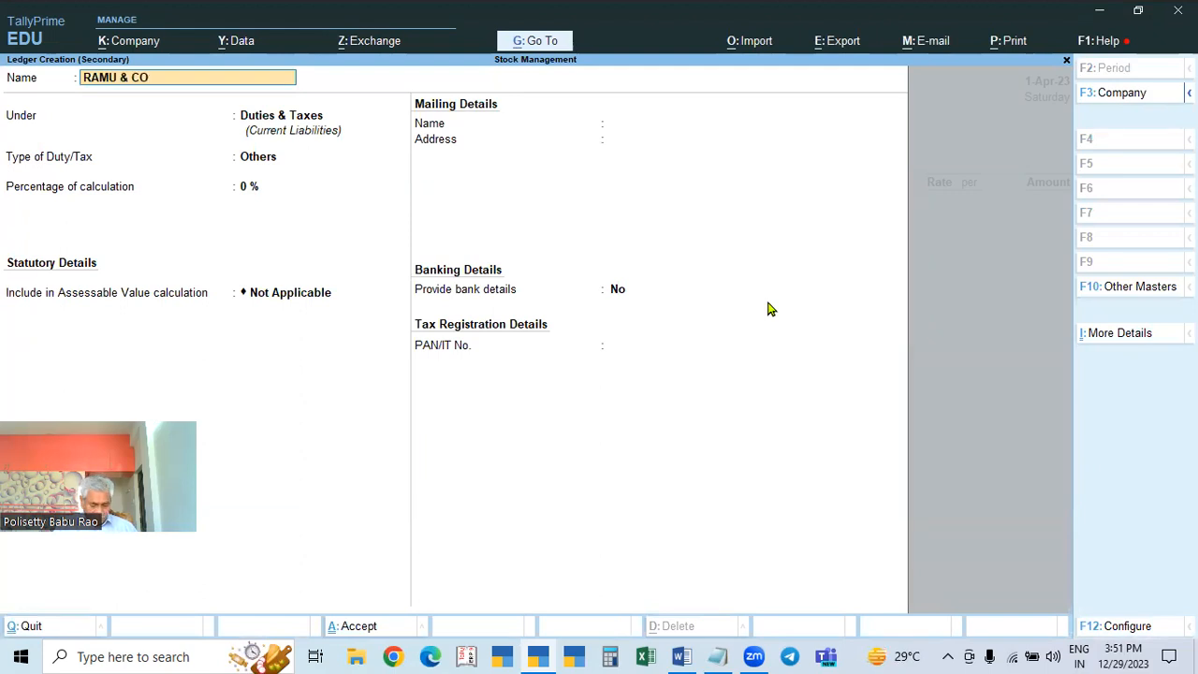
pyautogui.write(' (TS-D')
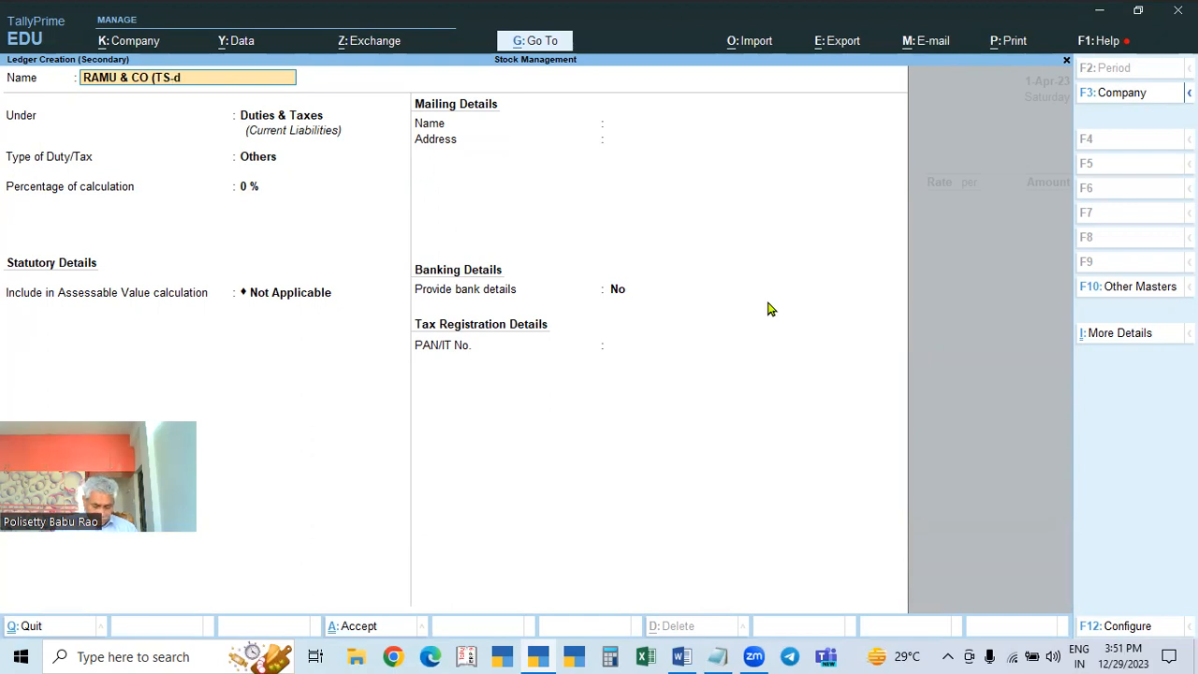
pyautogui.press('Return')
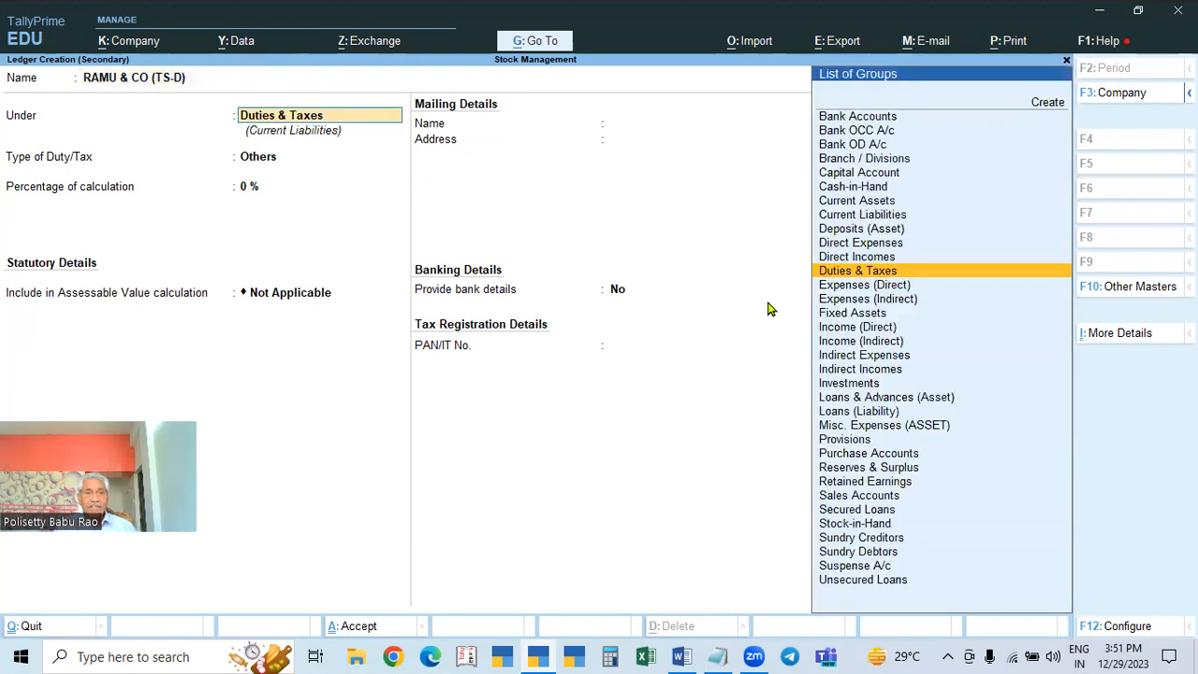
pyautogui.write('SUN')
pyautogui.press('Down')
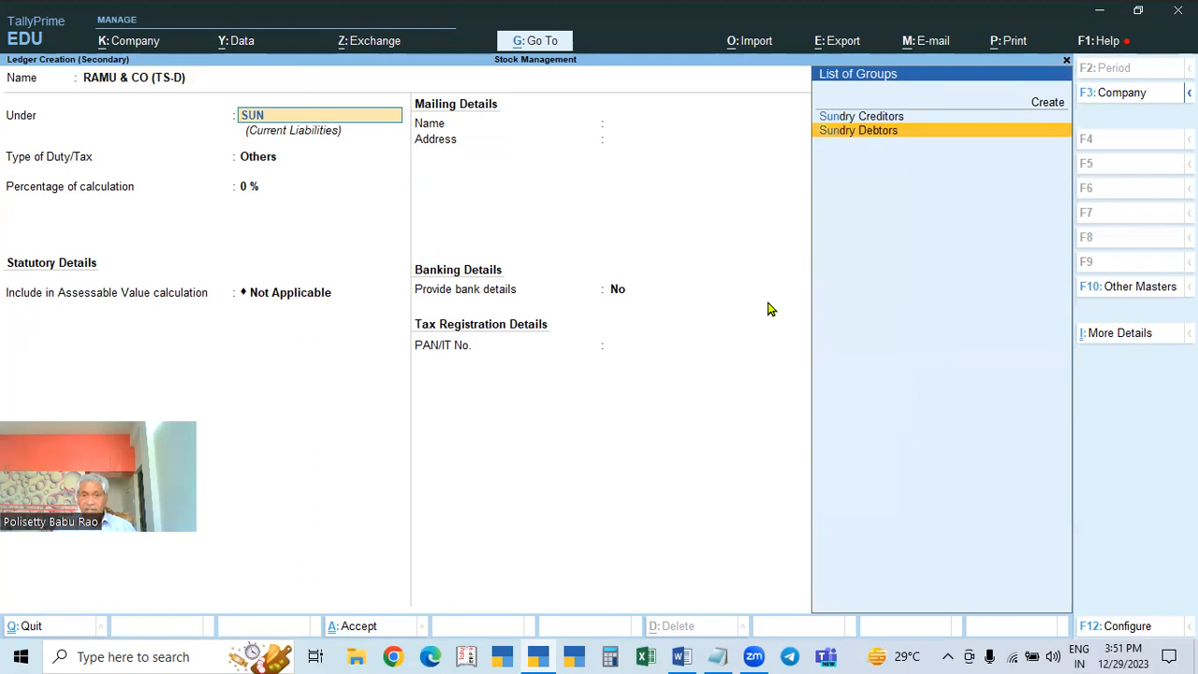
pyautogui.press('Return')
pyautogui.press('Return')
pyautogui.press('Return')
pyautogui.press('Return')
pyautogui.press('Return')
pyautogui.press('Return')
pyautogui.press('Return')
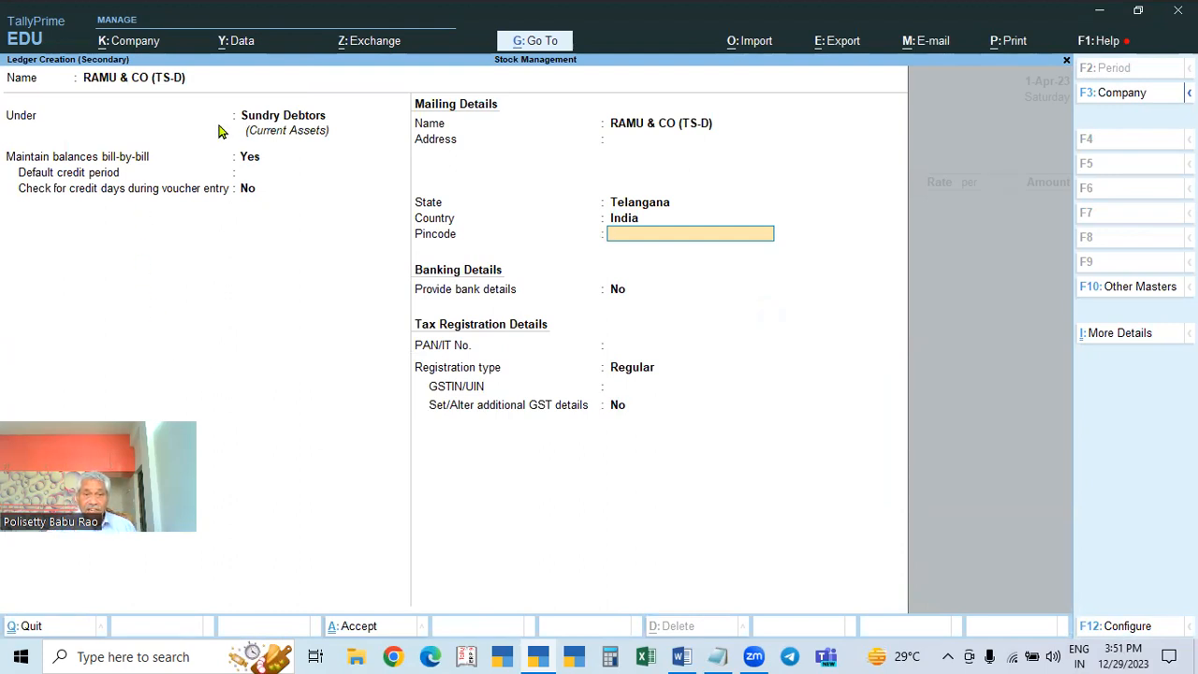
pyautogui.click(657, 202)
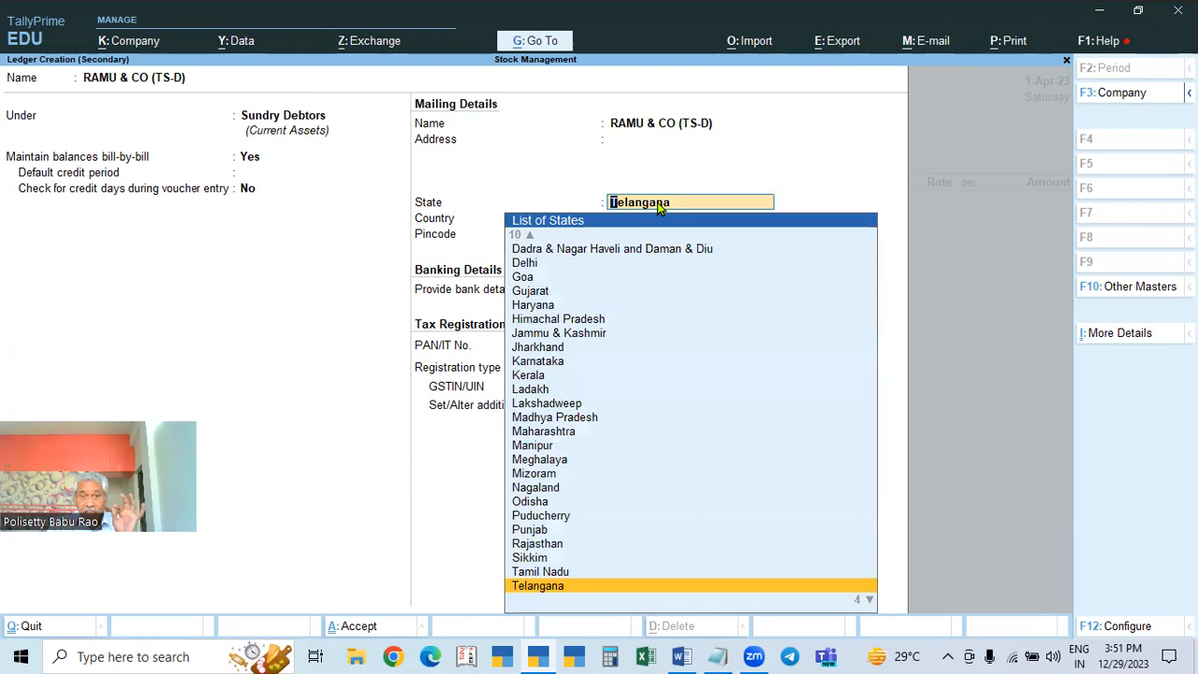
pyautogui.press('Return')
pyautogui.press('Return')
pyautogui.press('Return')
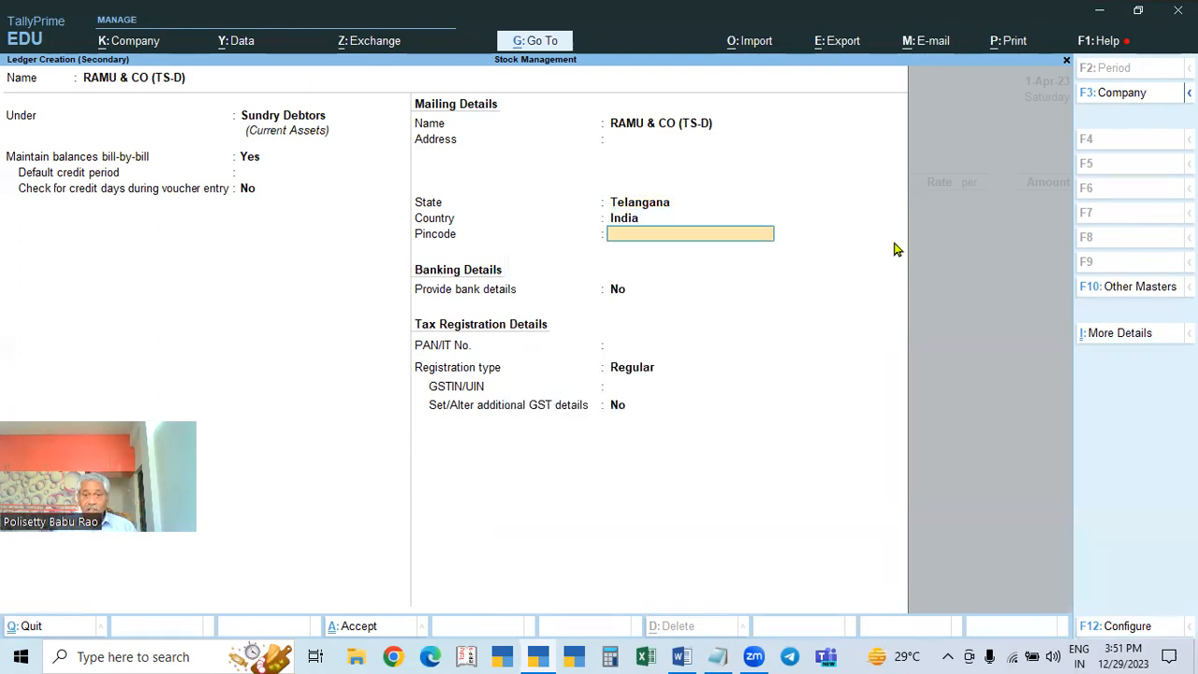
pyautogui.press('Return')
pyautogui.press('Return')
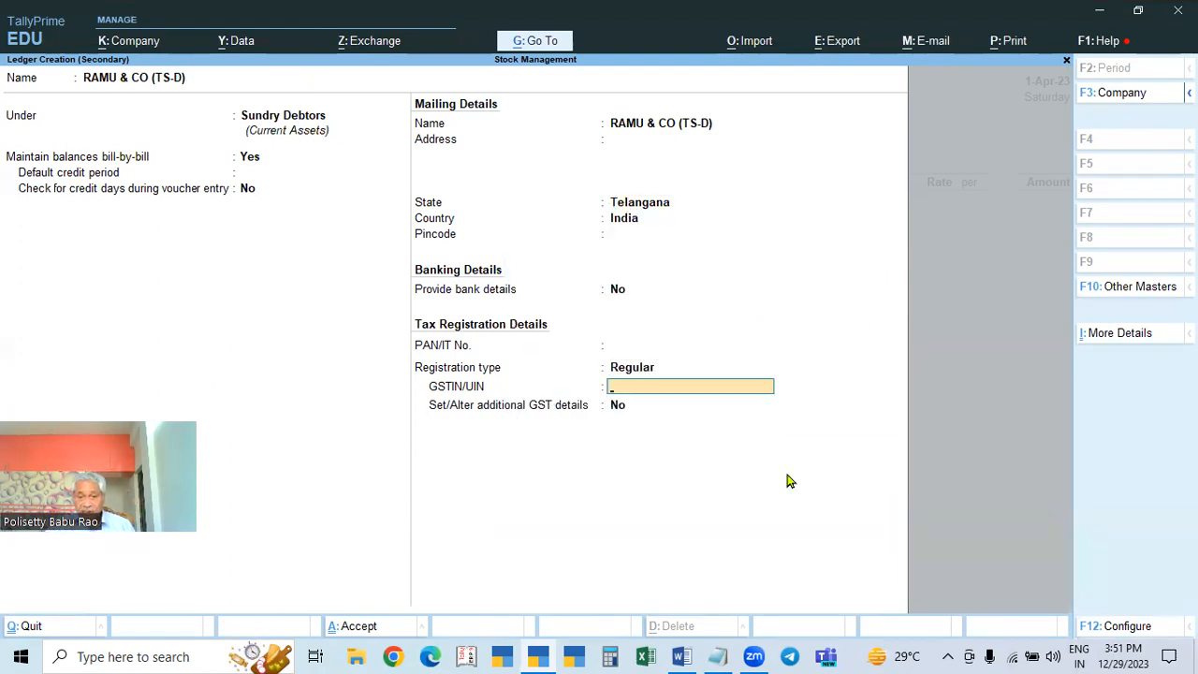
# Step: Paste the party's GSTIN from Notepad, save the ledger, and accept the Party Details
pyautogui.click(719, 656)
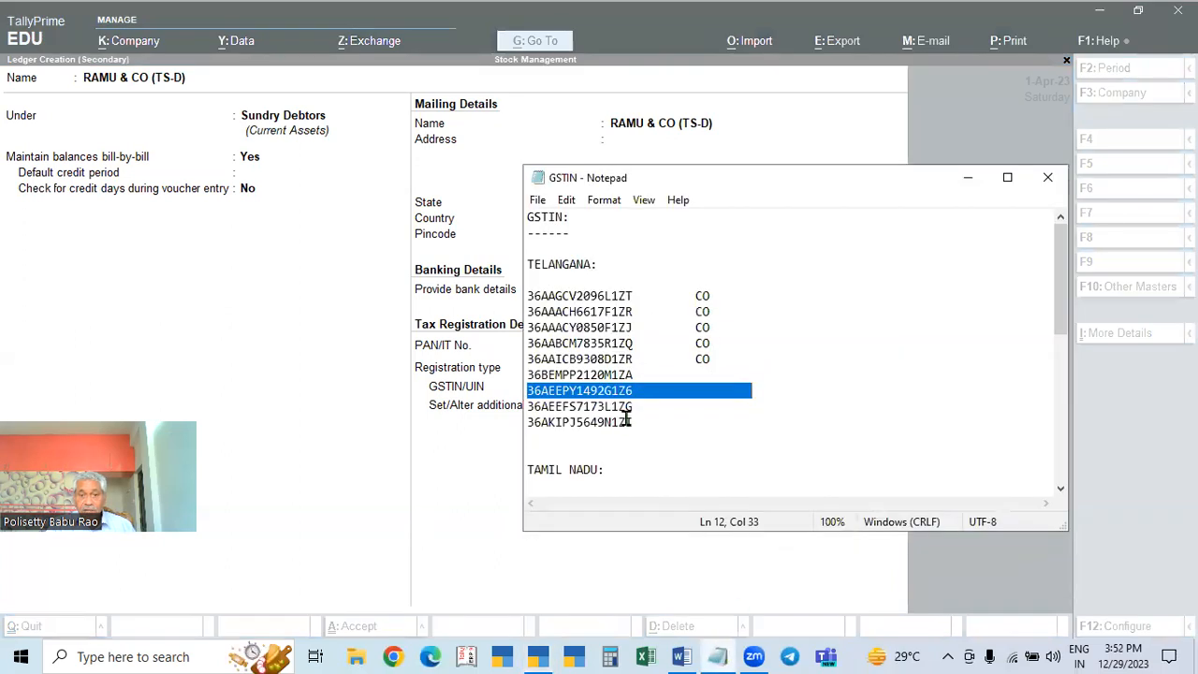
pyautogui.doubleClick(621, 370)
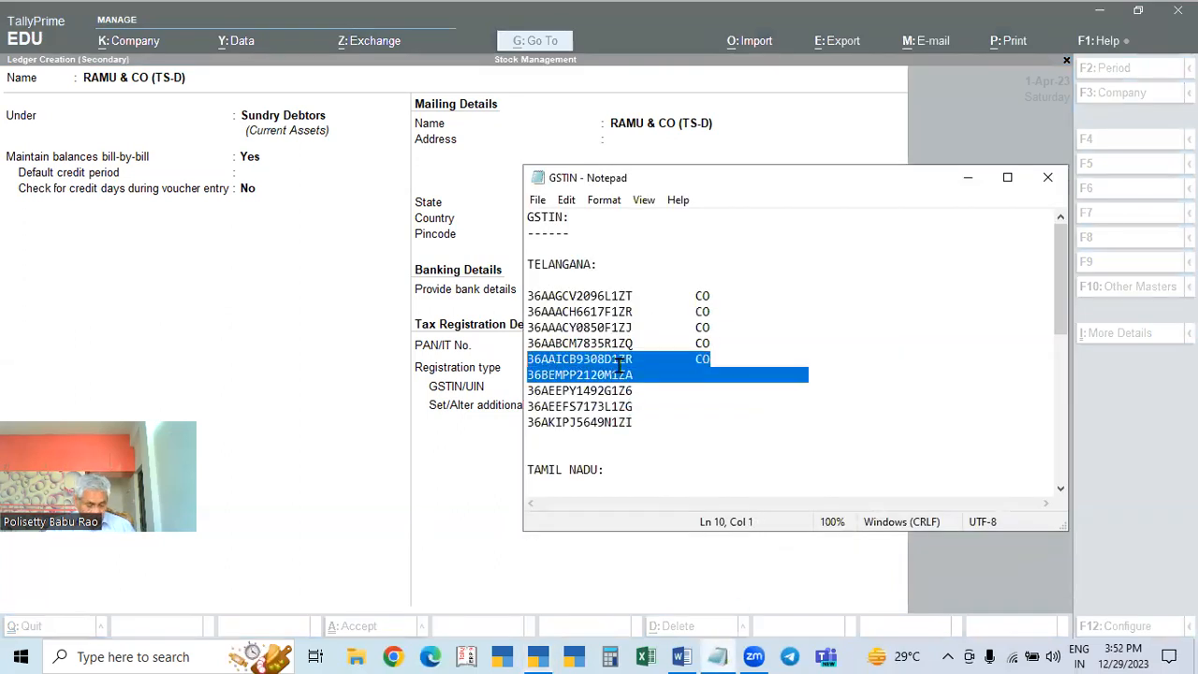
pyautogui.click(866, 422)
pyautogui.click(583, 396)
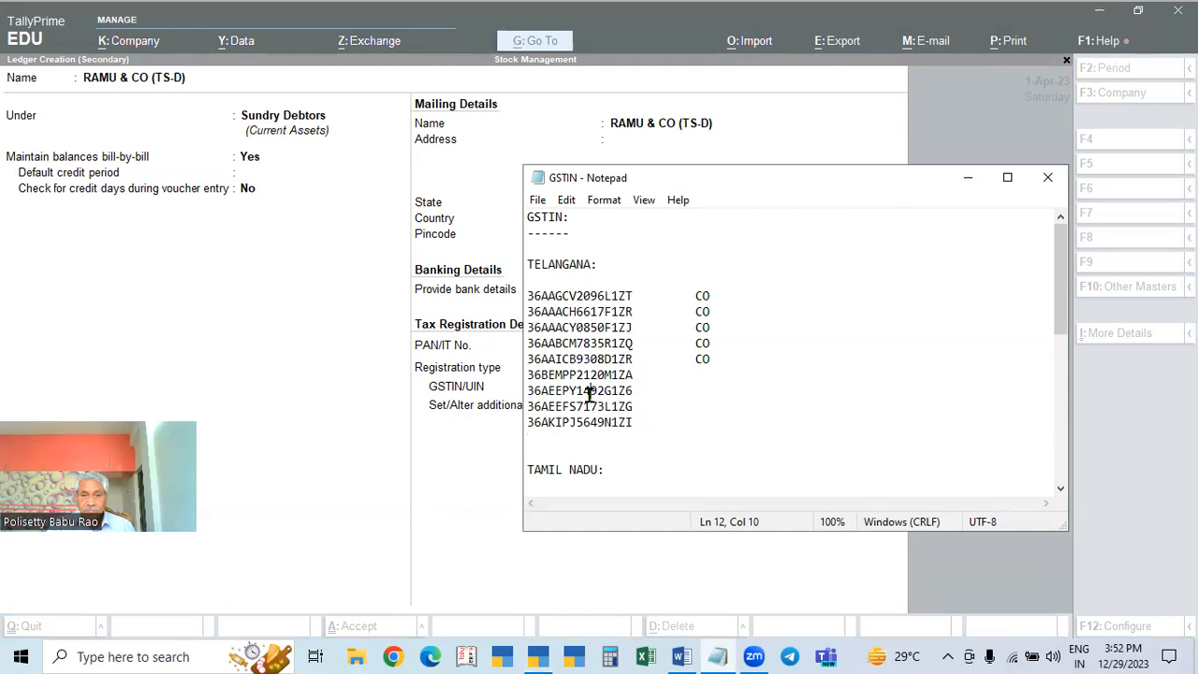
pyautogui.doubleClick(585, 406)
pyautogui.hotkey('ctrl', 'c')
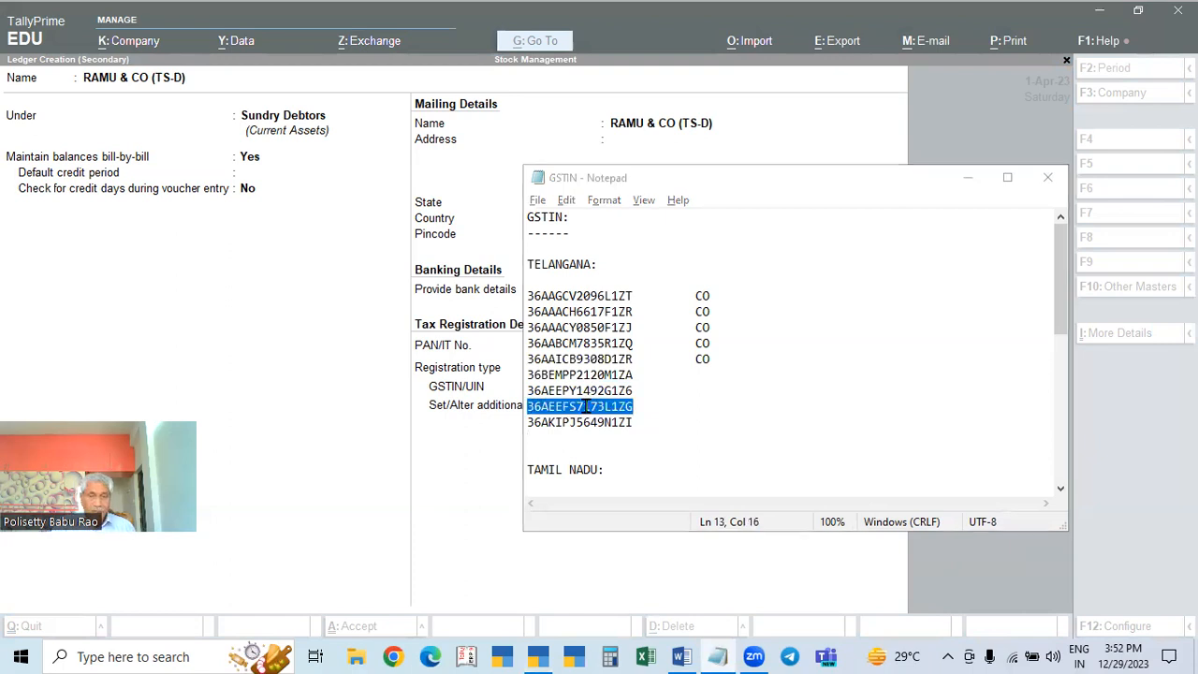
pyautogui.hotkey('alt', 'Tab')
pyautogui.hotkey('ctrl', 'alt', 'v')
pyautogui.press('Return')
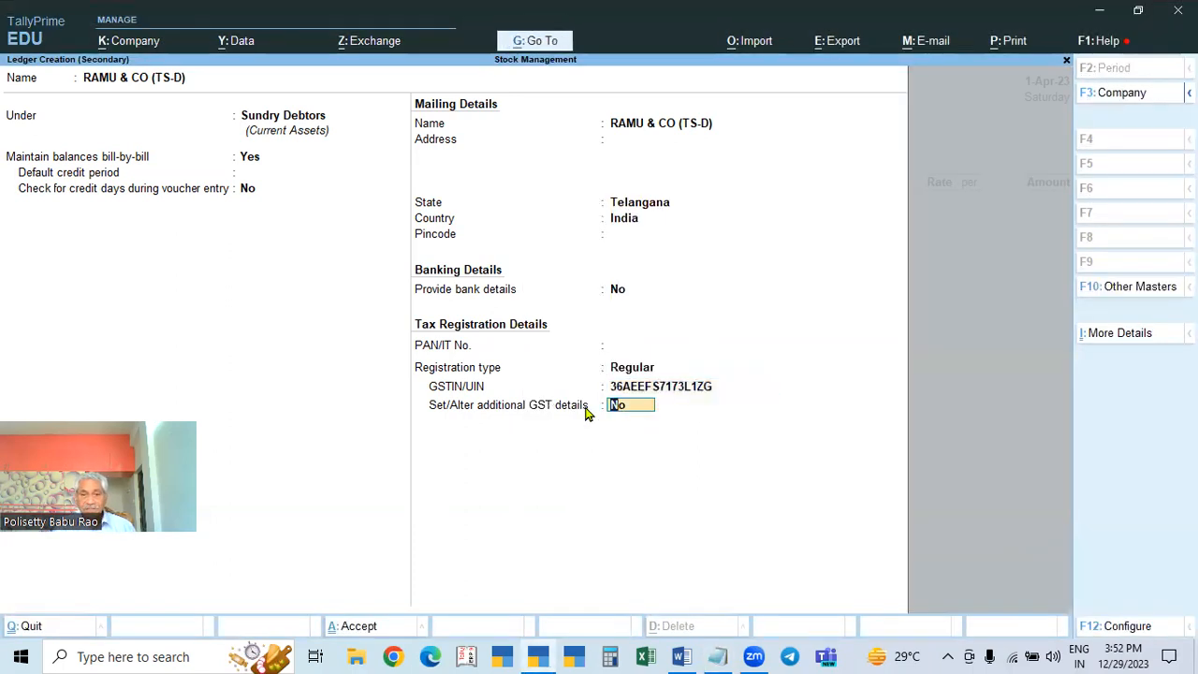
pyautogui.press('Return')
pyautogui.press('Return')
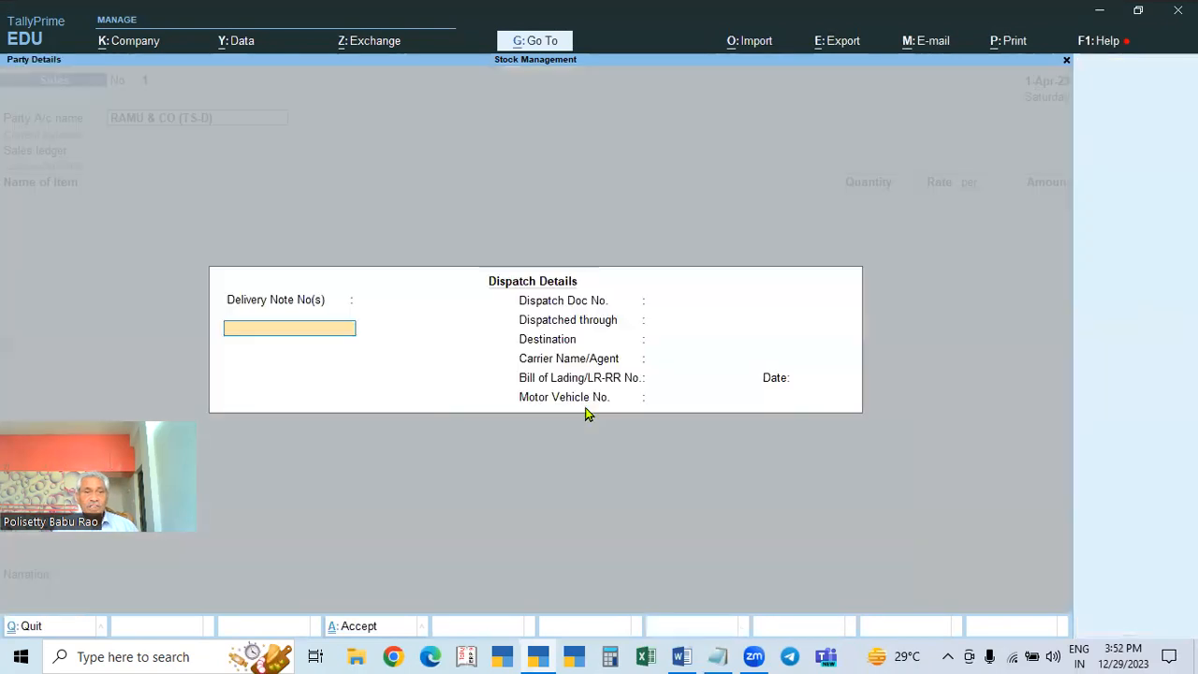
pyautogui.hotkey('ctrl', 'a')
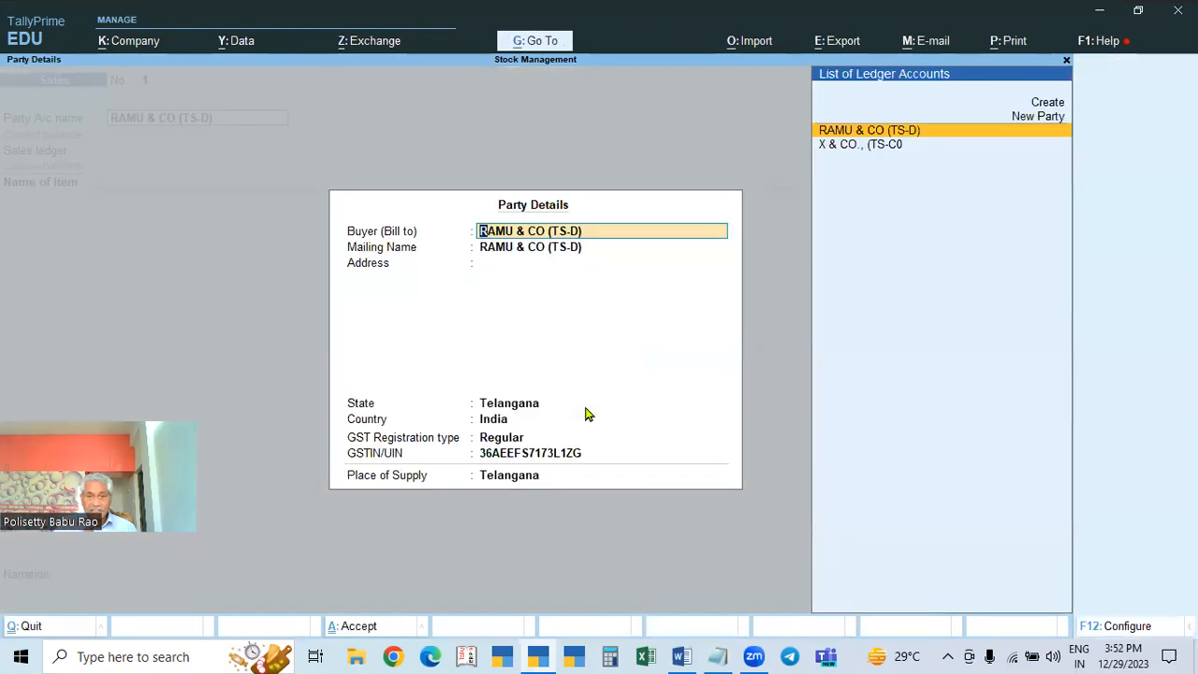
pyautogui.hotkey('ctrl', 'a')
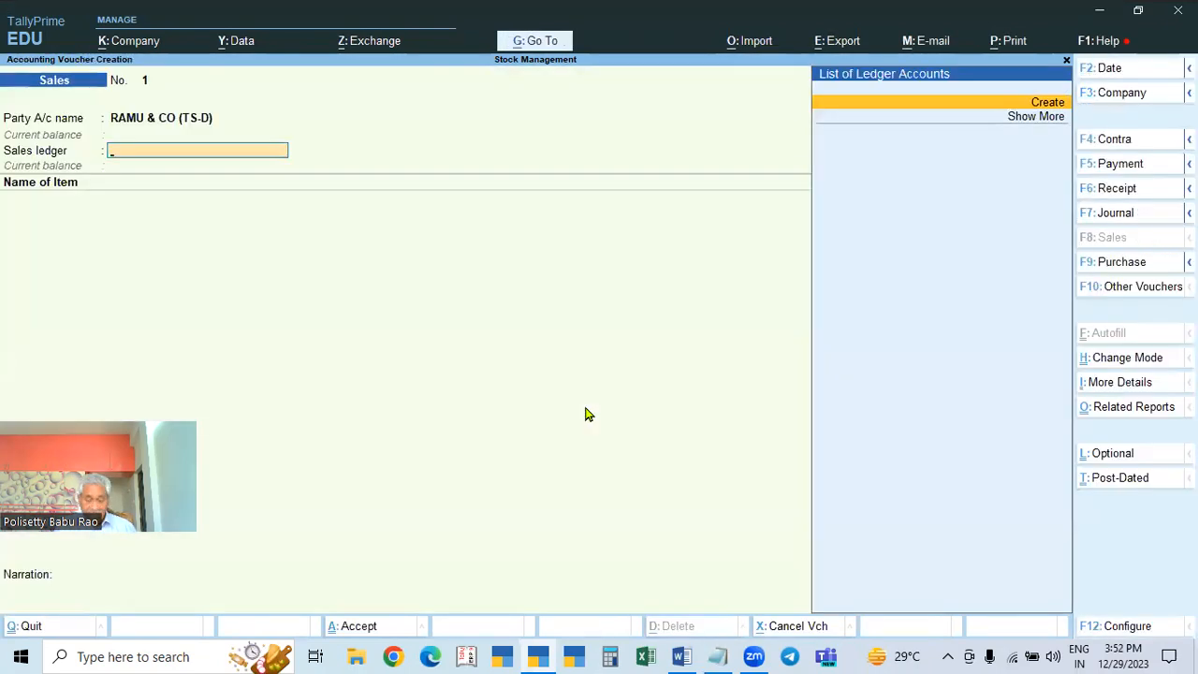
# Step: Create the SALES ledger under Sales Accounts with Goods as the type of supply
pyautogui.hotkey('alt', 'c')
pyautogui.write('SALES')
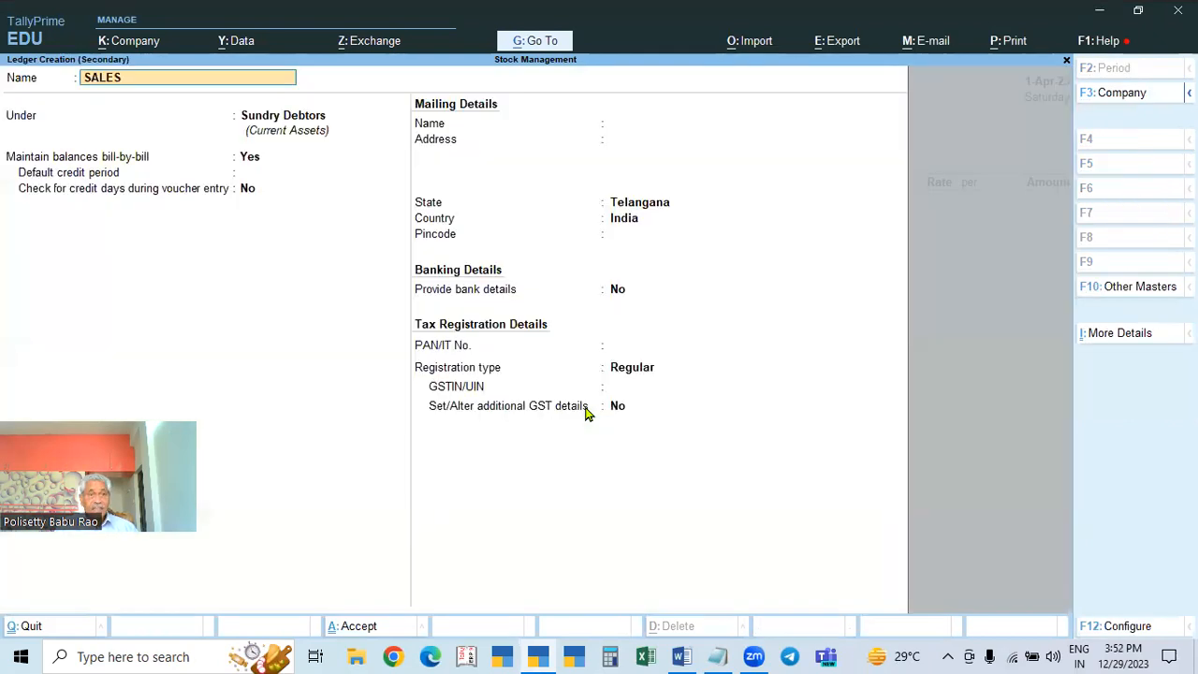
pyautogui.press('Return')
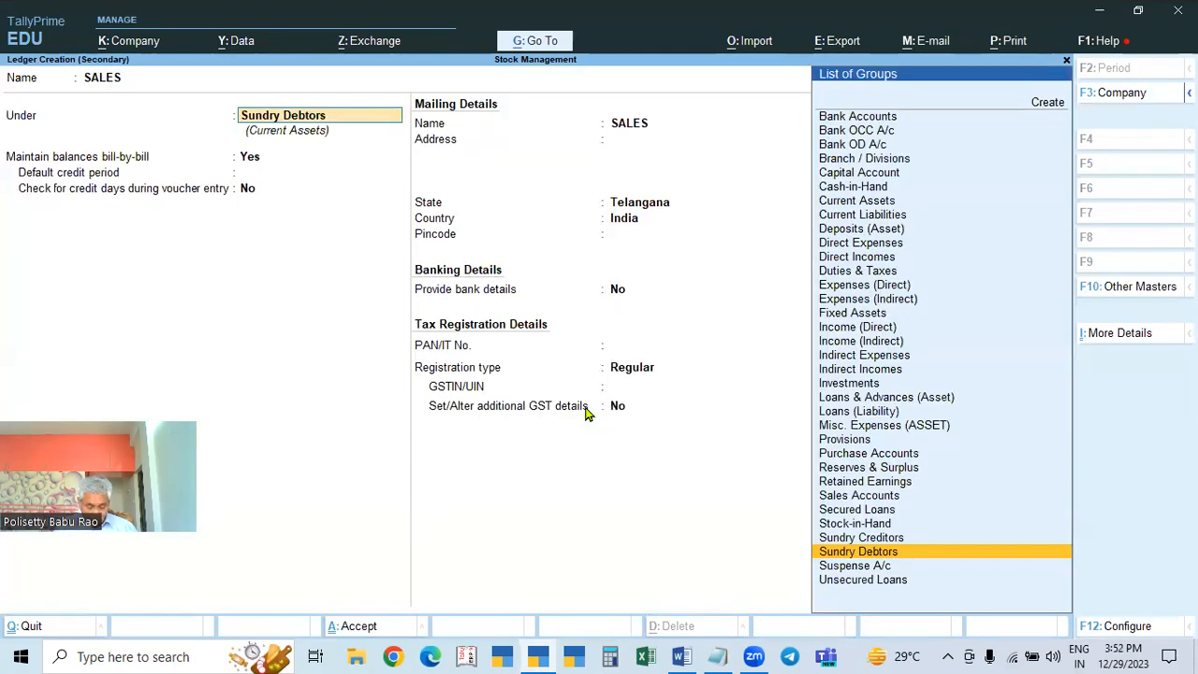
pyautogui.write('SAL')
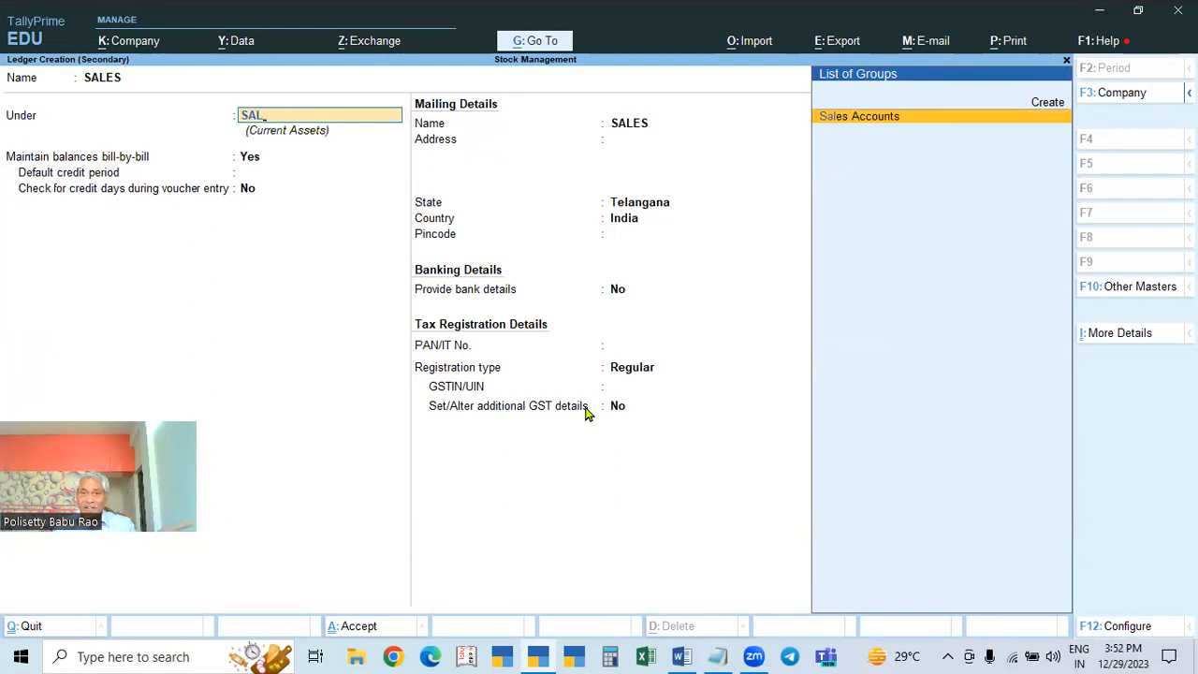
pyautogui.press('Return')
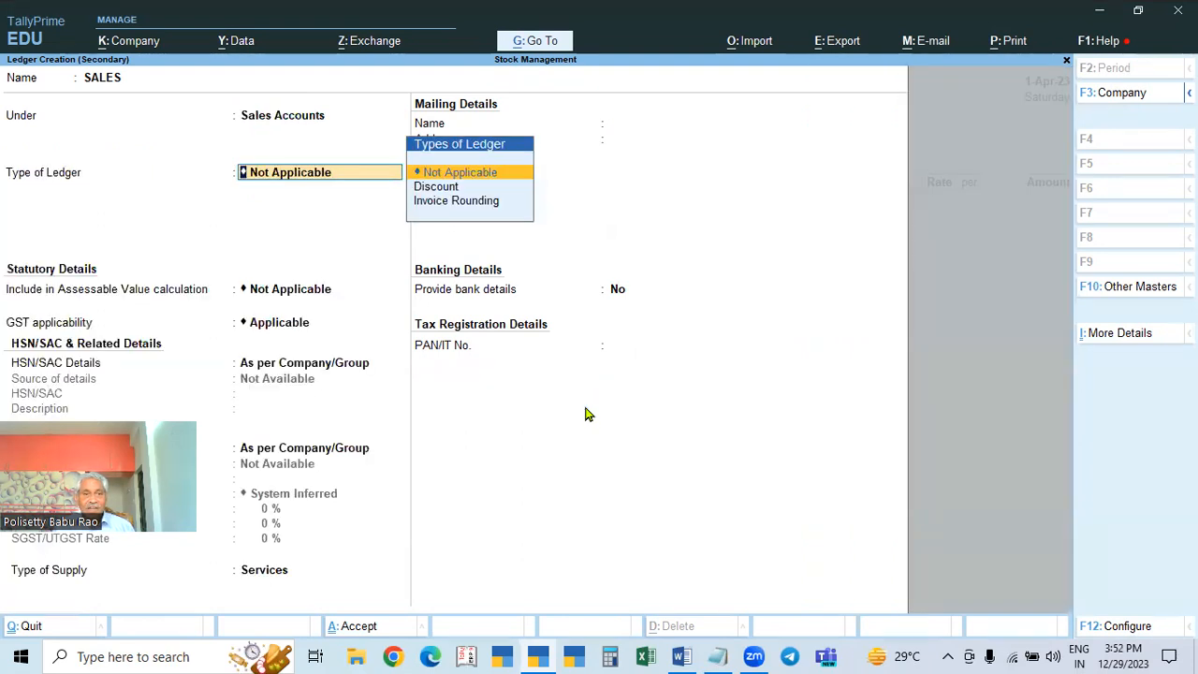
pyautogui.press('Return')
pyautogui.press('Return')
pyautogui.press('Return')
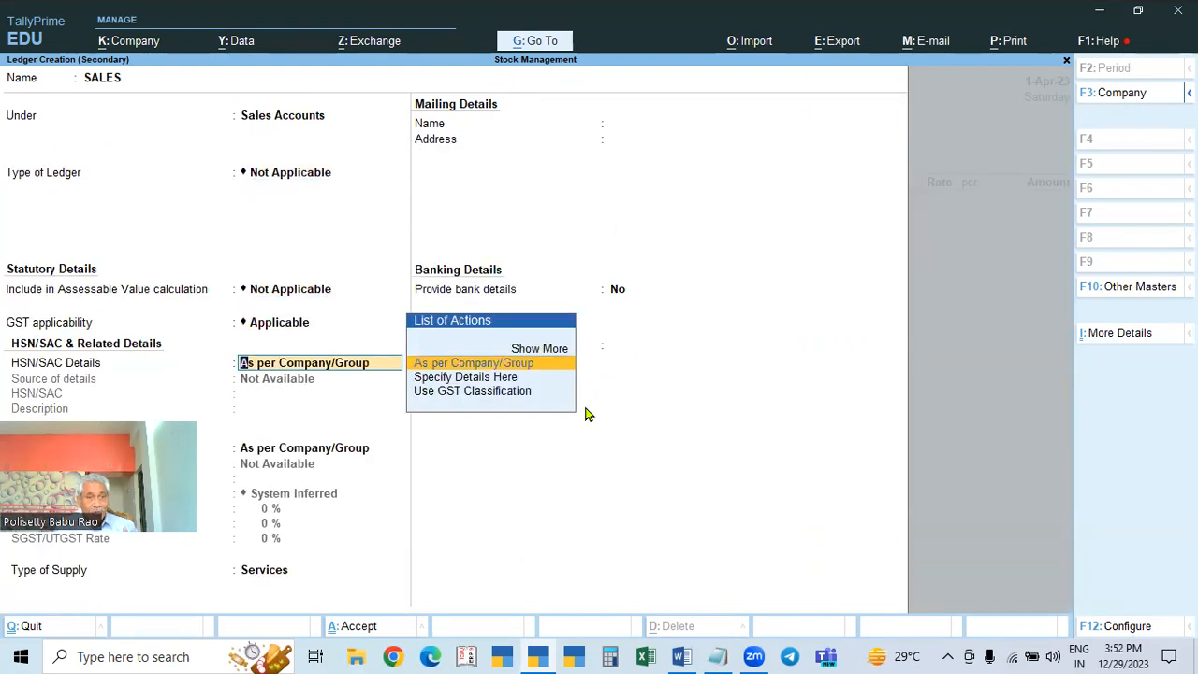
pyautogui.press('Return')
pyautogui.press('Return')
pyautogui.press('Return')
pyautogui.press('BackSpace')
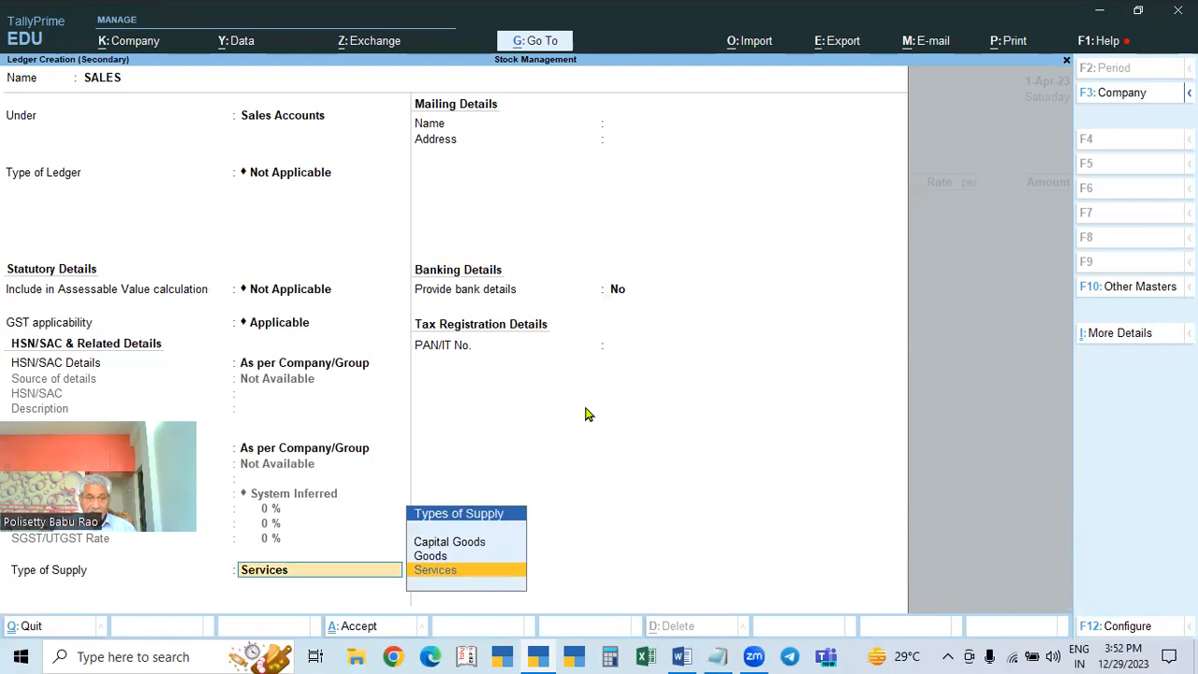
pyautogui.press('Up')
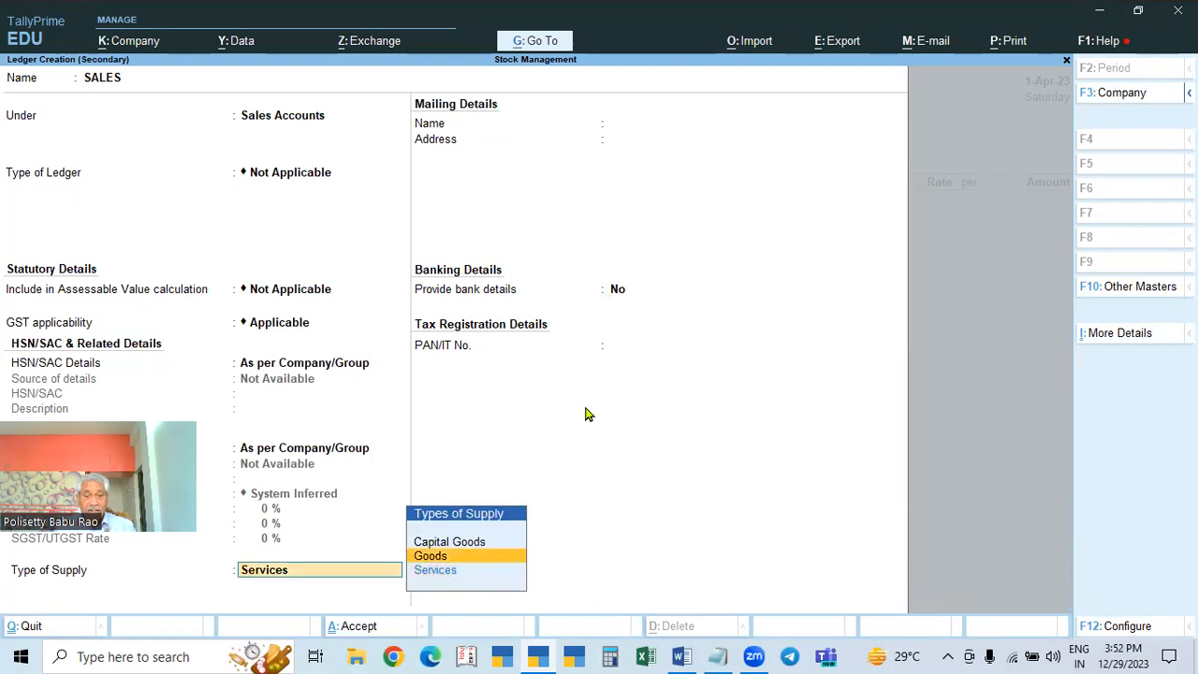
pyautogui.press('Return')
pyautogui.press('Return')
pyautogui.press('Return')
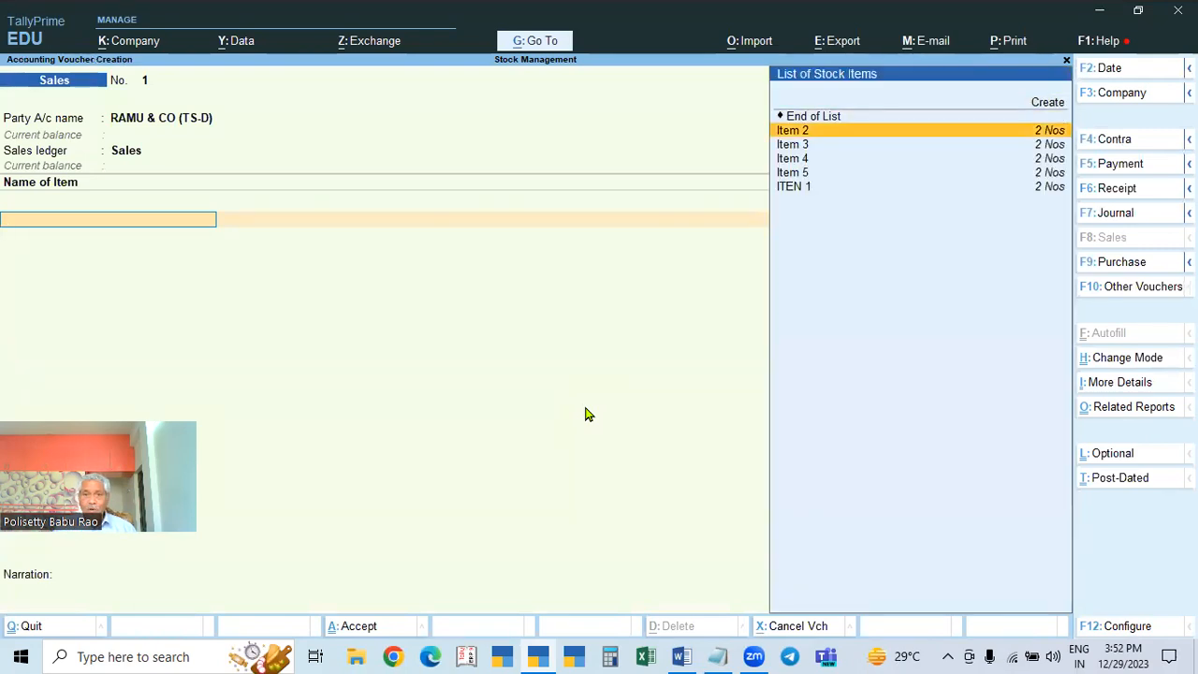
pyautogui.press('Down')
pyautogui.press('Down')
pyautogui.press('Down')
pyautogui.press('Down')
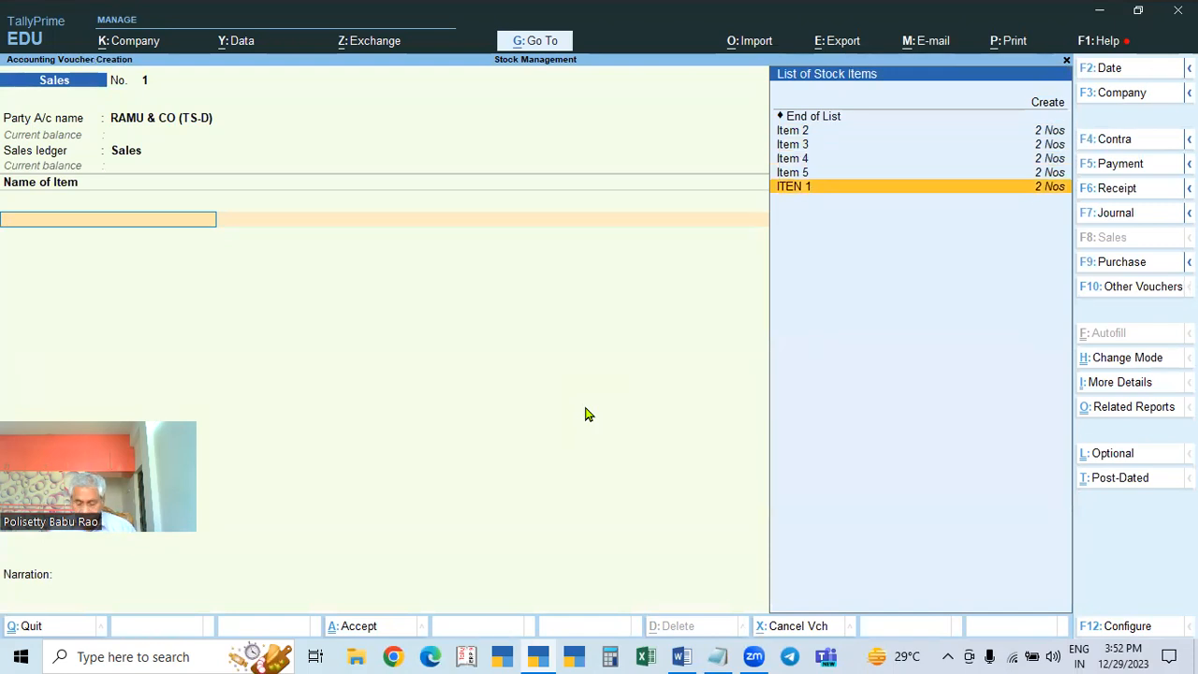
pyautogui.press('Return')
pyautogui.press('BackSpace')
pyautogui.press('ctrl')
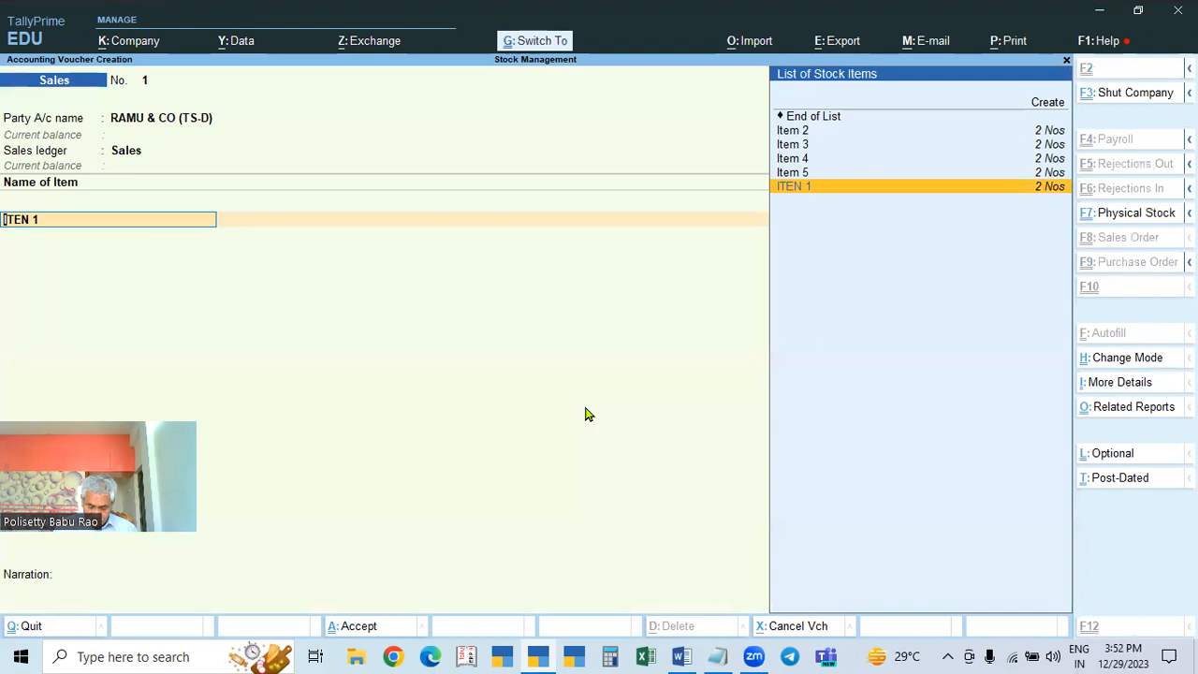
pyautogui.hotkey('ctrl', 'Return')
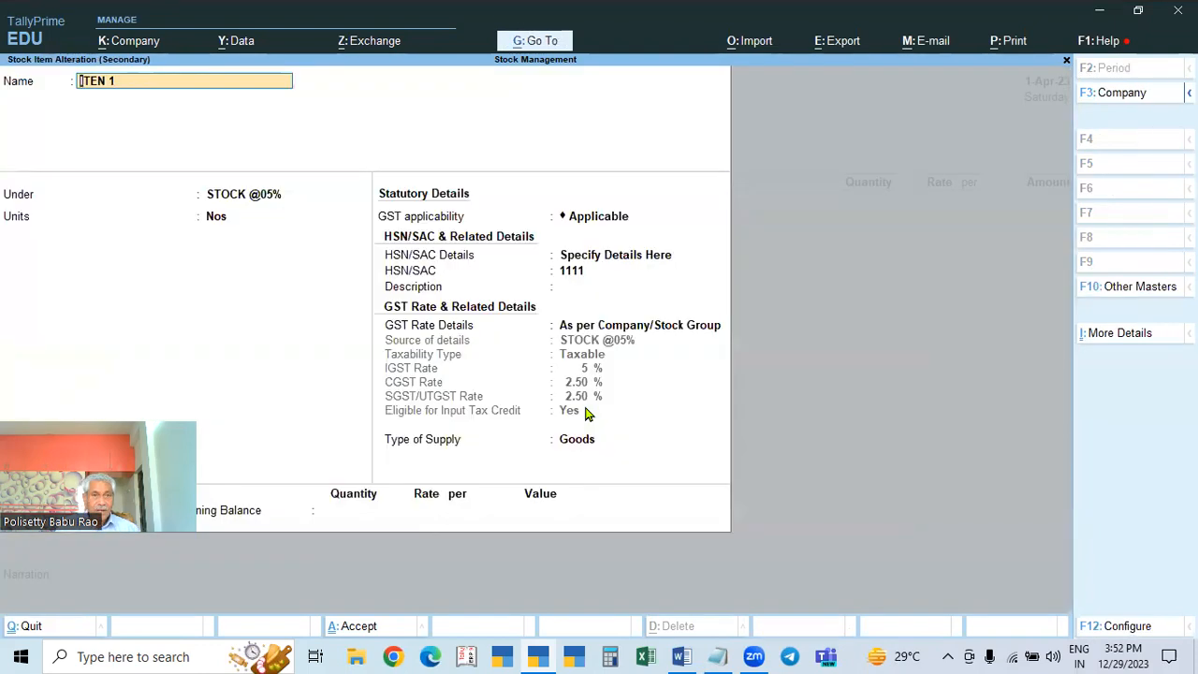
pyautogui.press('BackSpace')
pyautogui.write('Item 1')
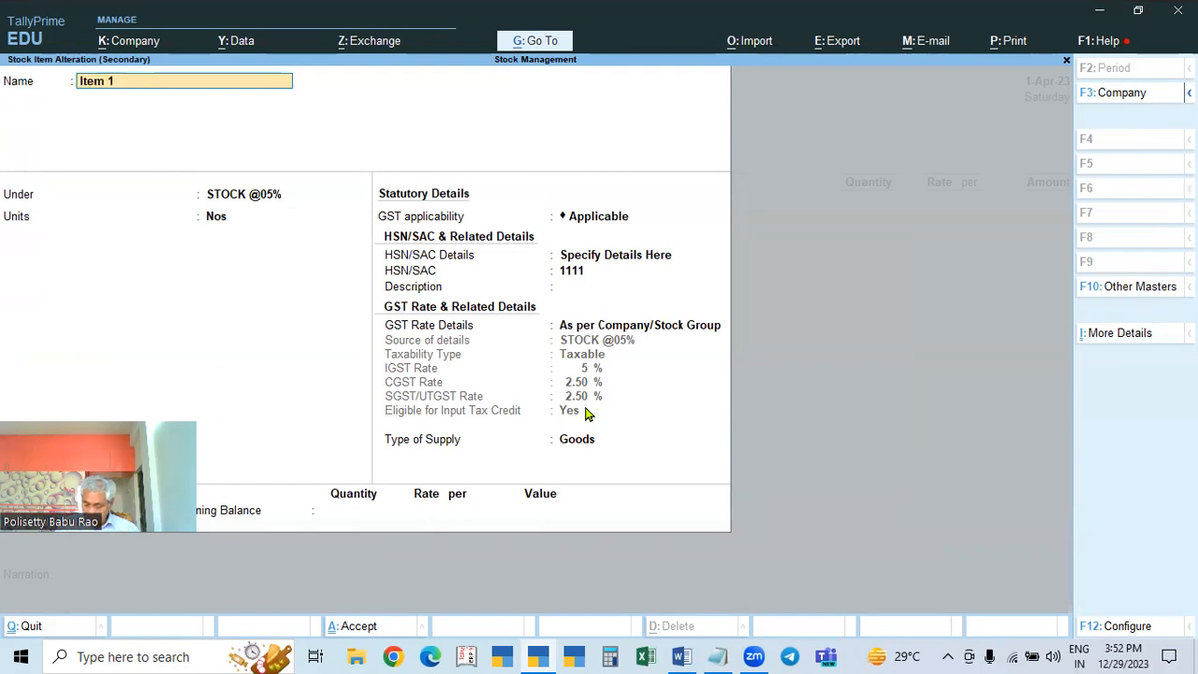
pyautogui.press('Return')
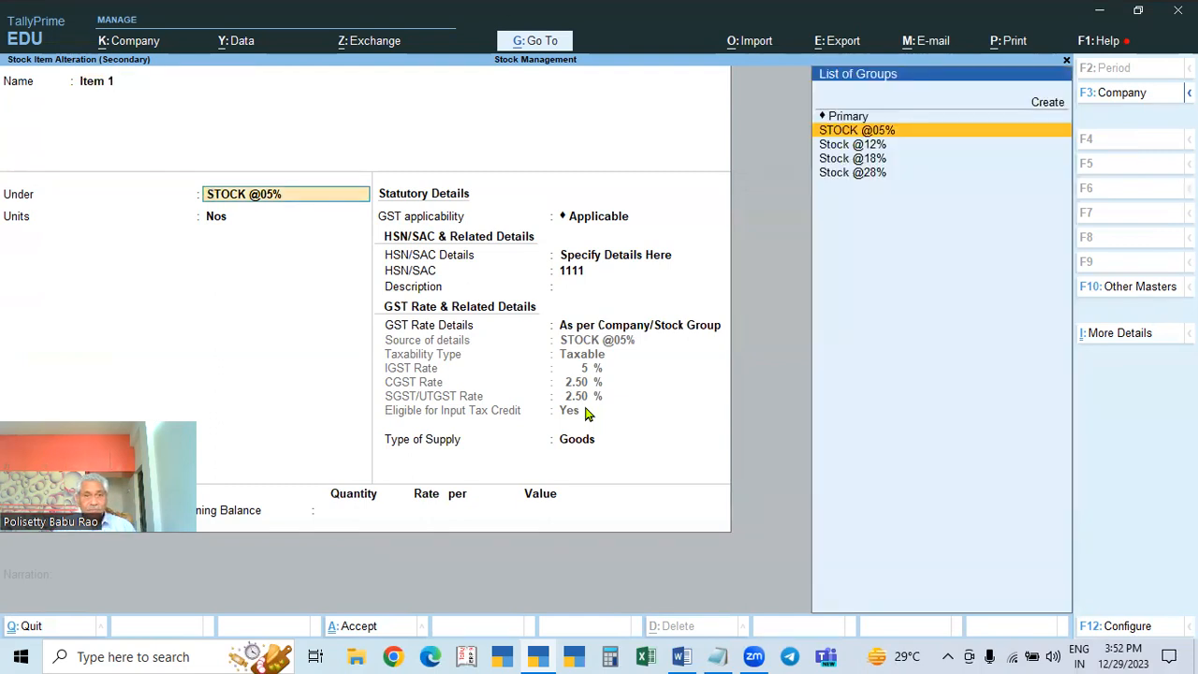
pyautogui.press('Return')
pyautogui.hotkey('ctrl', 'a')
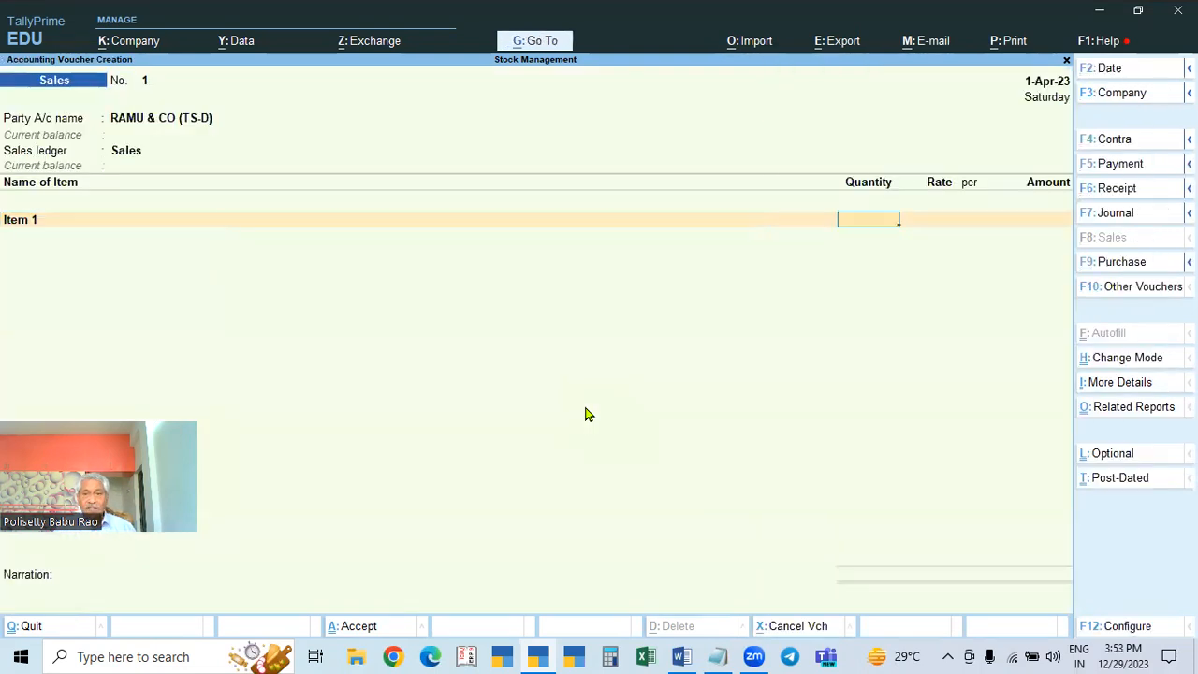
# Step: Enter Item 1 as 1 Nos at a rate of 2,500, accepting its GST details
pyautogui.press('Return')
pyautogui.write('2500')
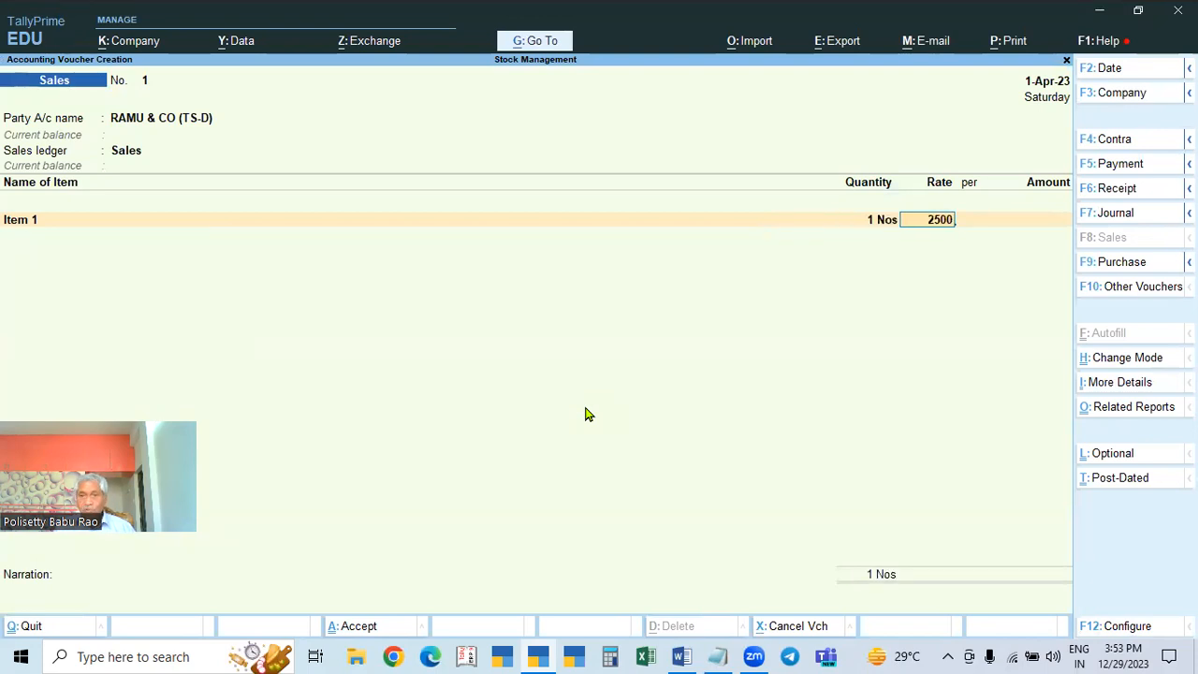
pyautogui.press('Return')
pyautogui.press('Return')
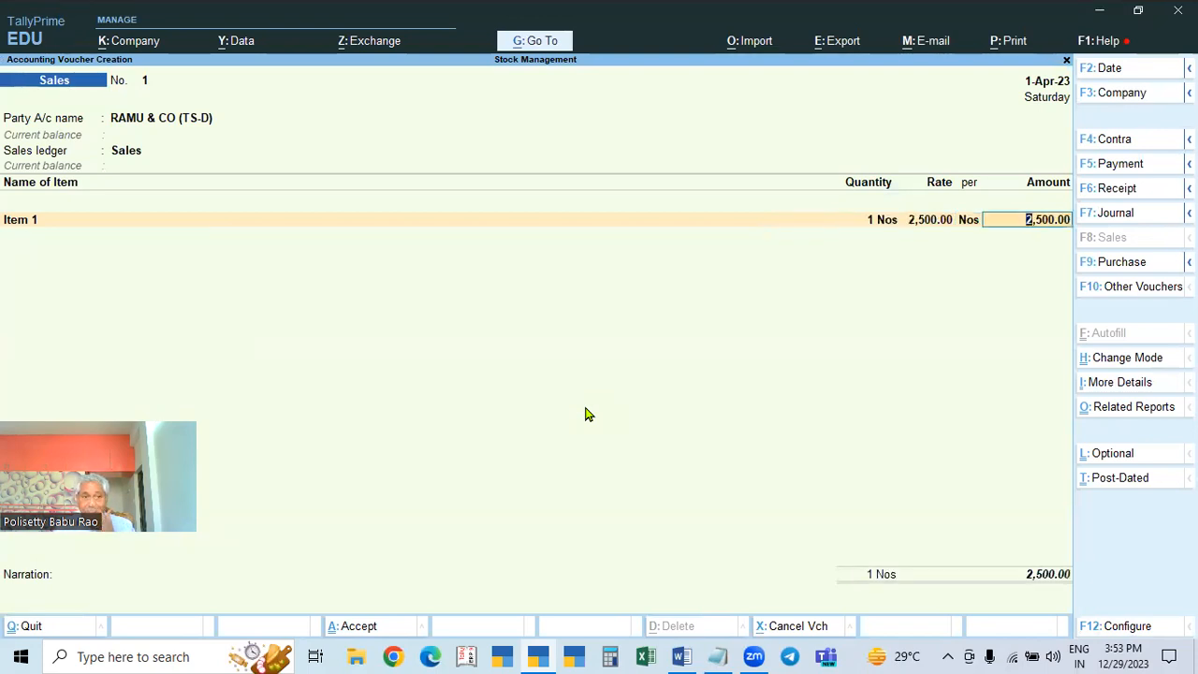
pyautogui.press('Return')
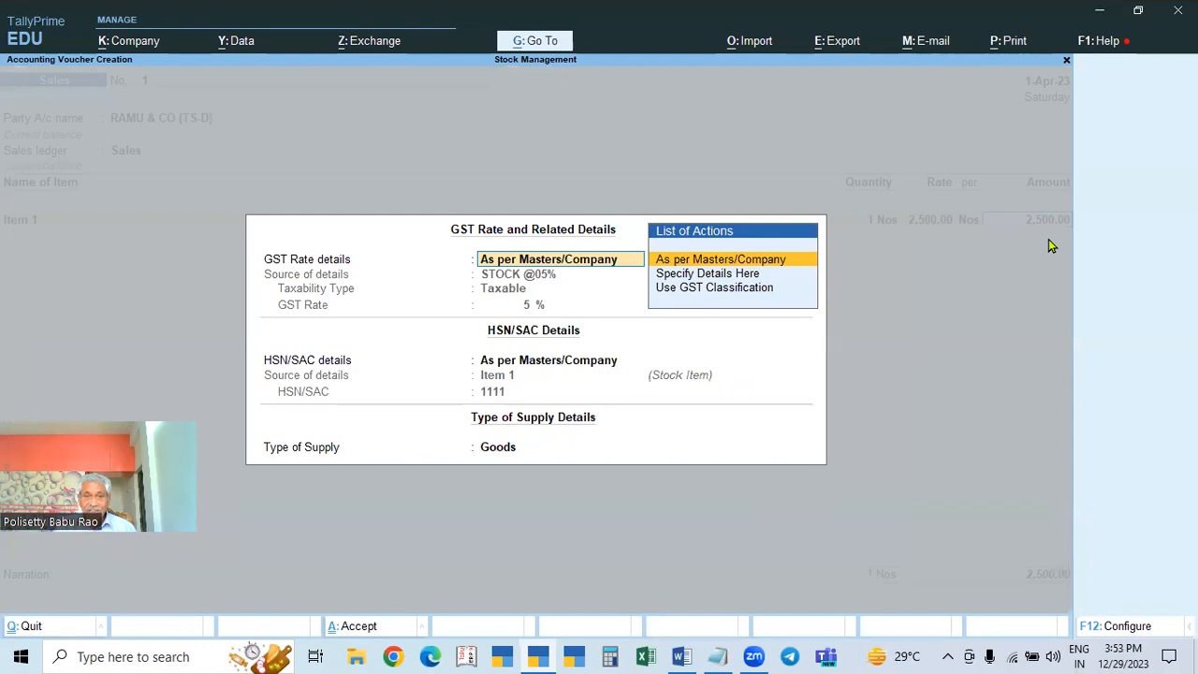
pyautogui.press('Return')
pyautogui.press('Return')
pyautogui.press('Return')
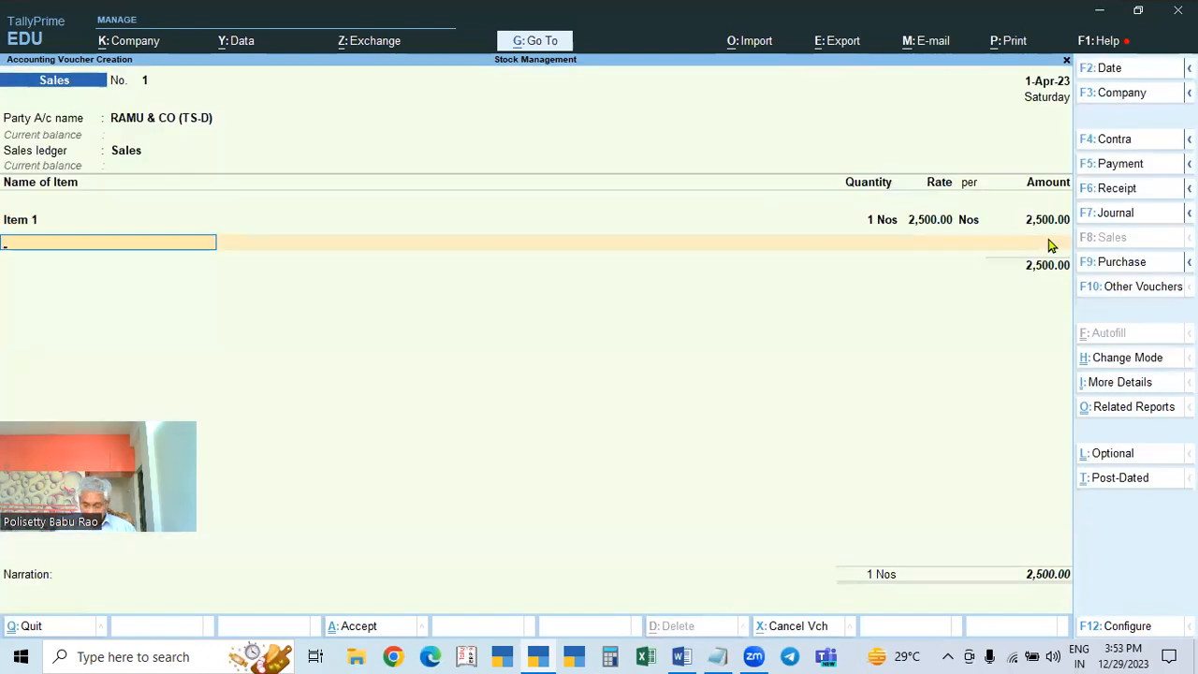
# Step: Add Item 2 on the next line, quantity 1 at 2,600
pyautogui.press('Down')
pyautogui.press('Down')
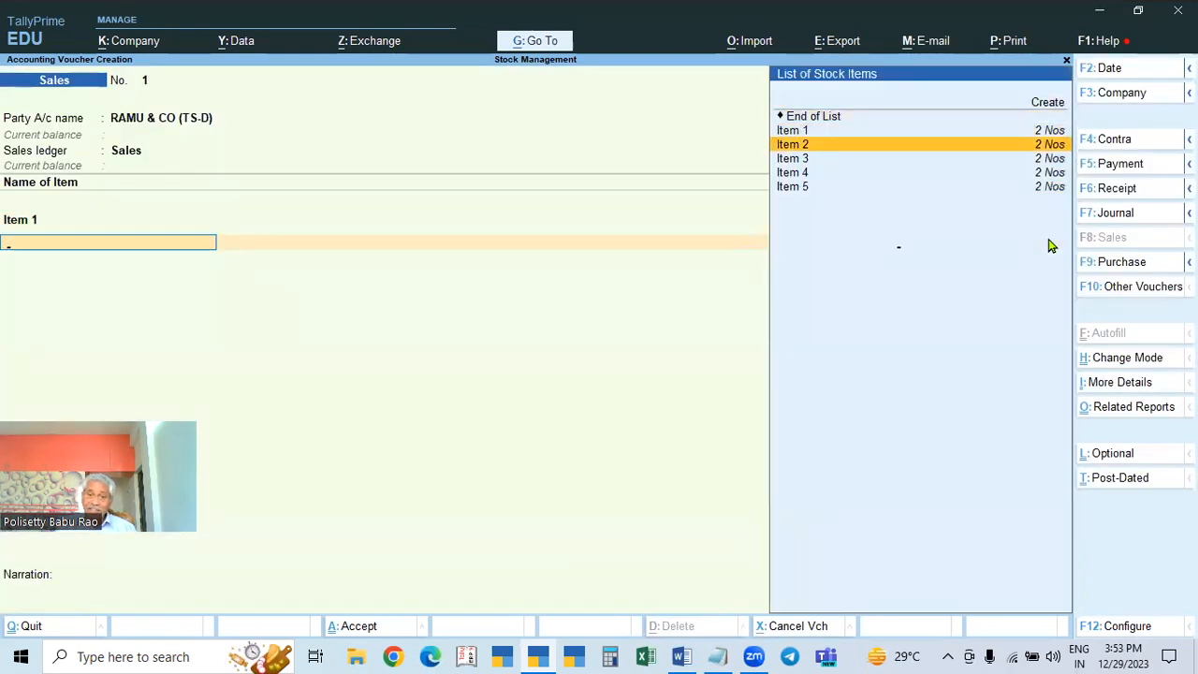
pyautogui.press('Return')
pyautogui.write('1')
pyautogui.press('Return')
pyautogui.write('2,600')
pyautogui.press('Return')
pyautogui.press('Return')
pyautogui.press('Return')
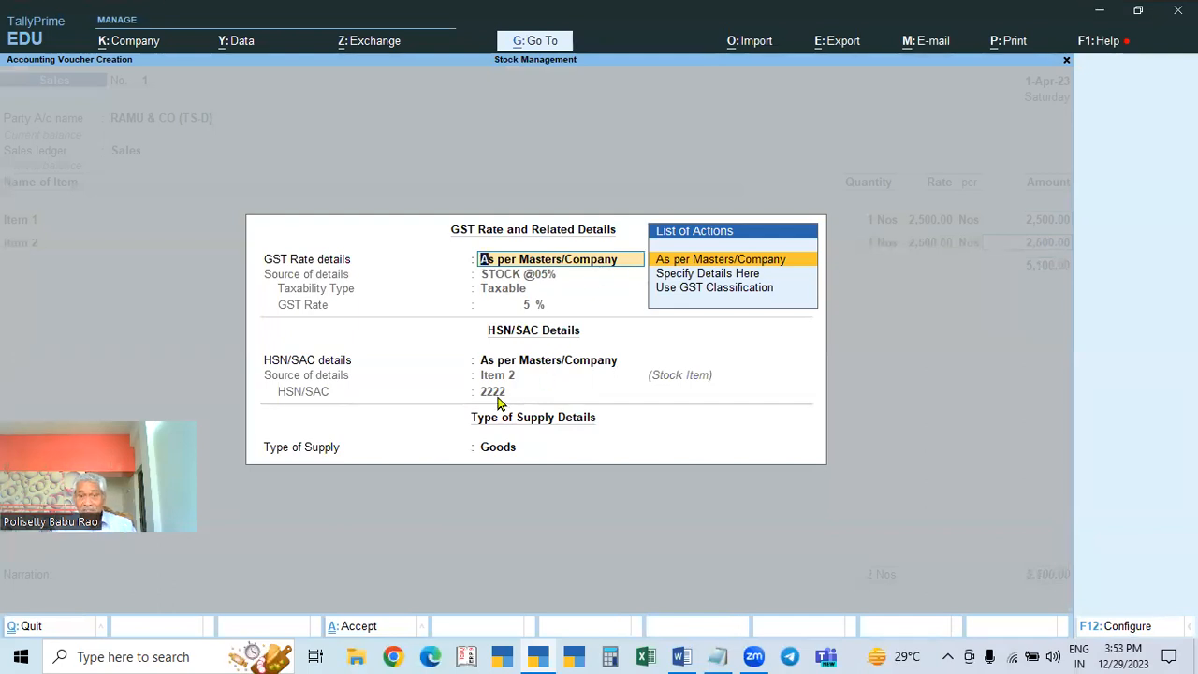
pyautogui.press('Return')
pyautogui.press('Return')
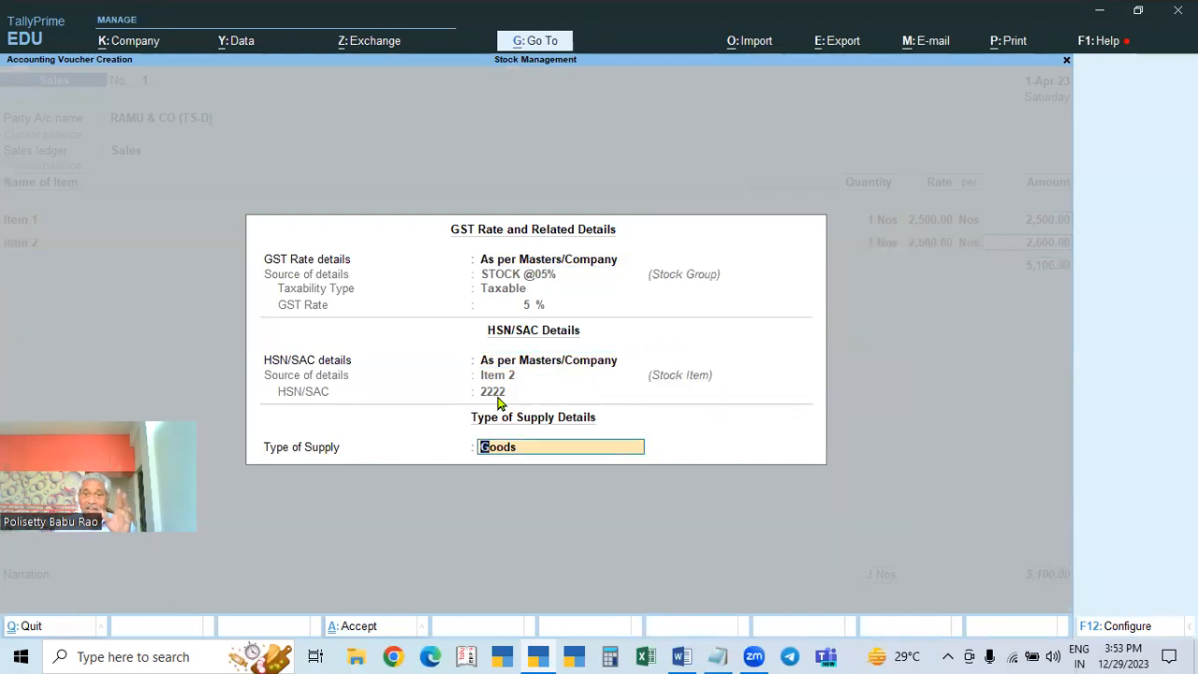
pyautogui.press('Return')
# Step: Add Item 3 on the third line, quantity 1 at 2,400
pyautogui.press('Down')
pyautogui.press('Down')
pyautogui.press('Down')
pyautogui.press('Return')
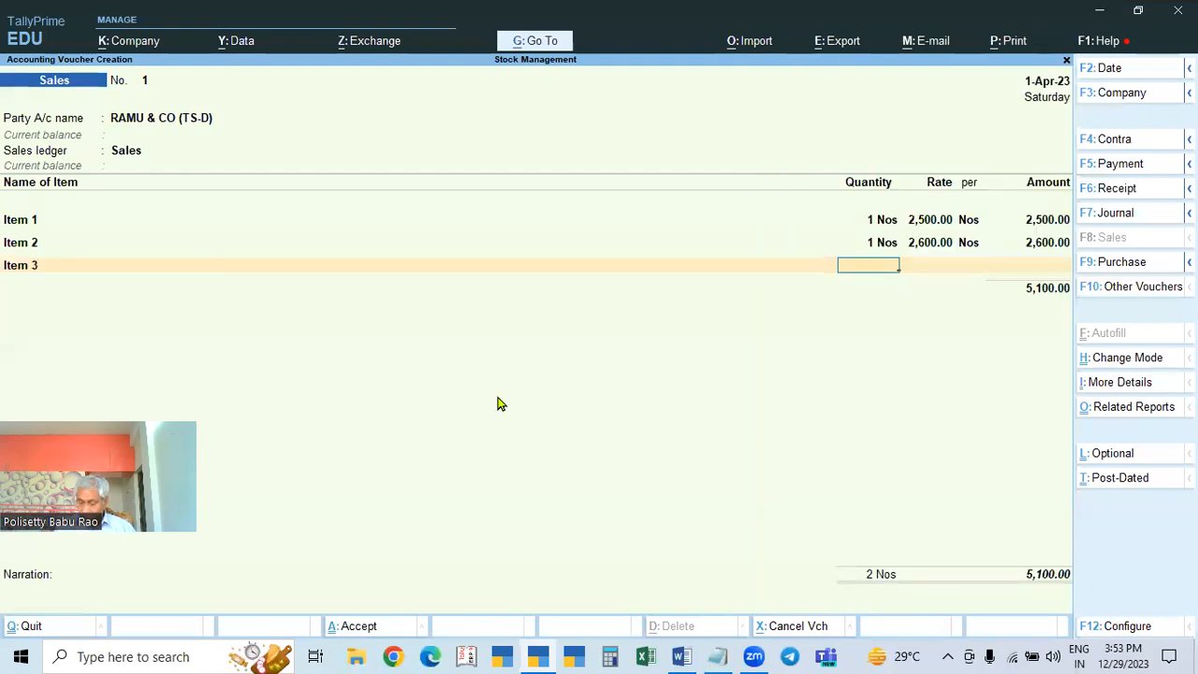
pyautogui.press('Return')
pyautogui.write('2400')
pyautogui.press('Return')
pyautogui.press('Return')
pyautogui.press('Return')
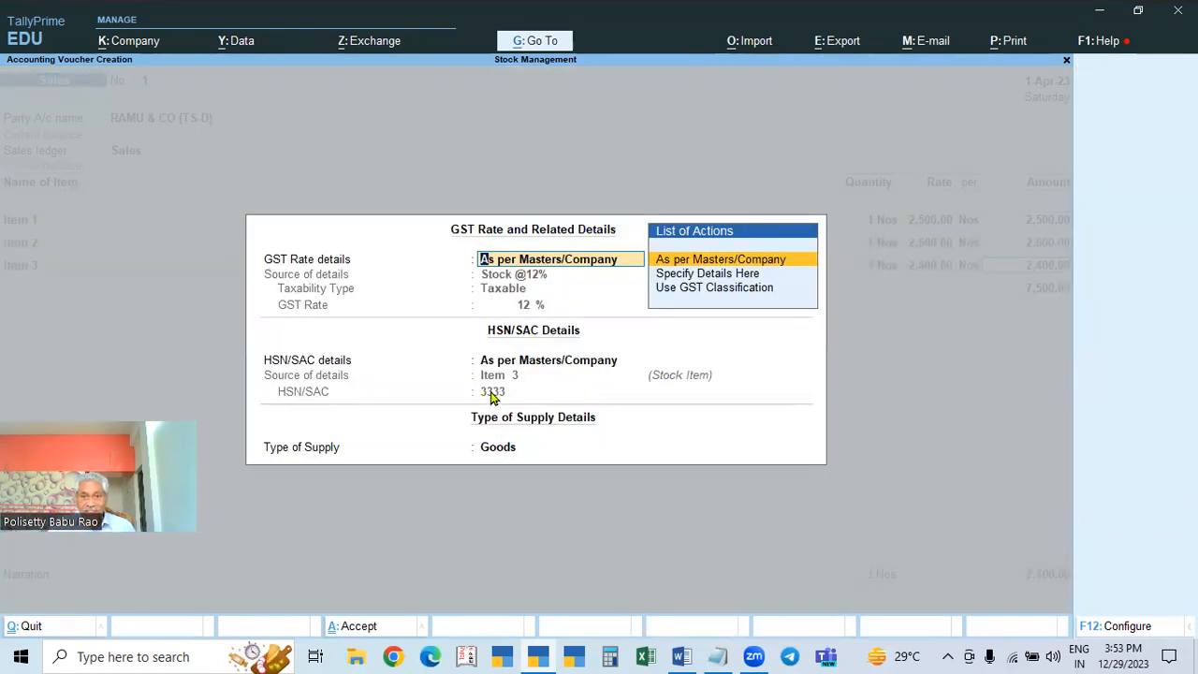
pyautogui.press('Return')
pyautogui.press('Return')
pyautogui.press('Return')
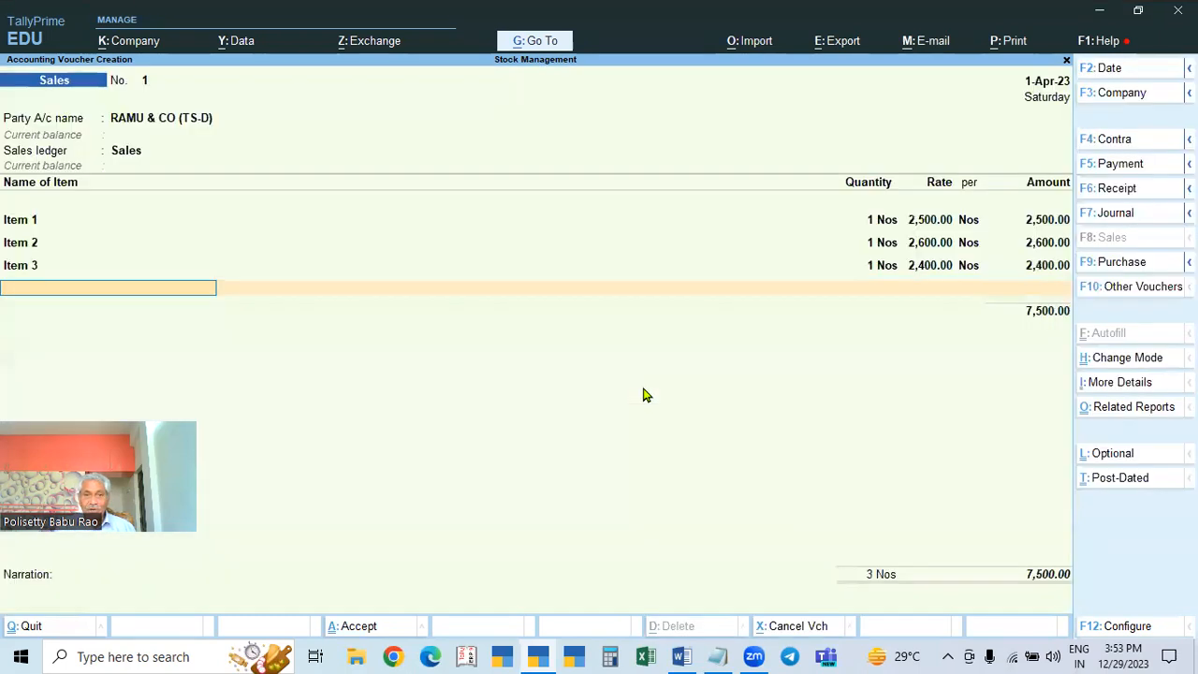
pyautogui.press('Down')
pyautogui.press('Down')
pyautogui.press('Down')
pyautogui.press('Down')
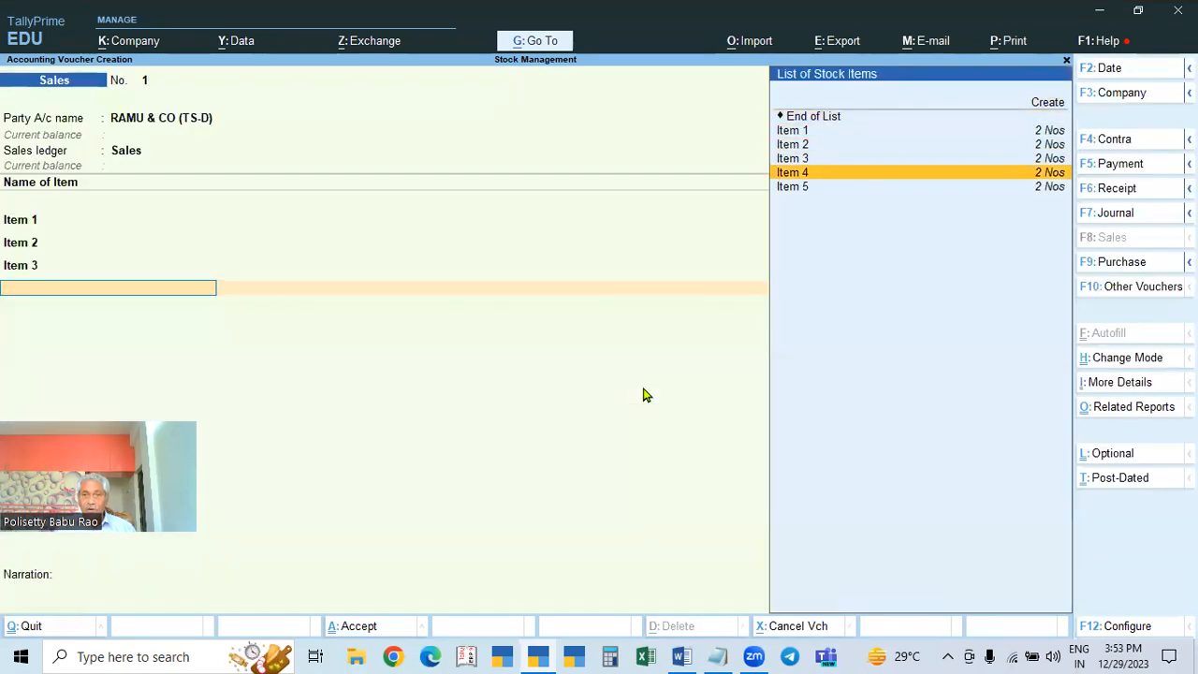
# Step: Add Item 4 as one unit at a rate of 2,800, accepting its GST details
pyautogui.press('Return')
pyautogui.press('Return')
pyautogui.write('2800')
pyautogui.press('Return')
pyautogui.press('Return')
pyautogui.press('Return')
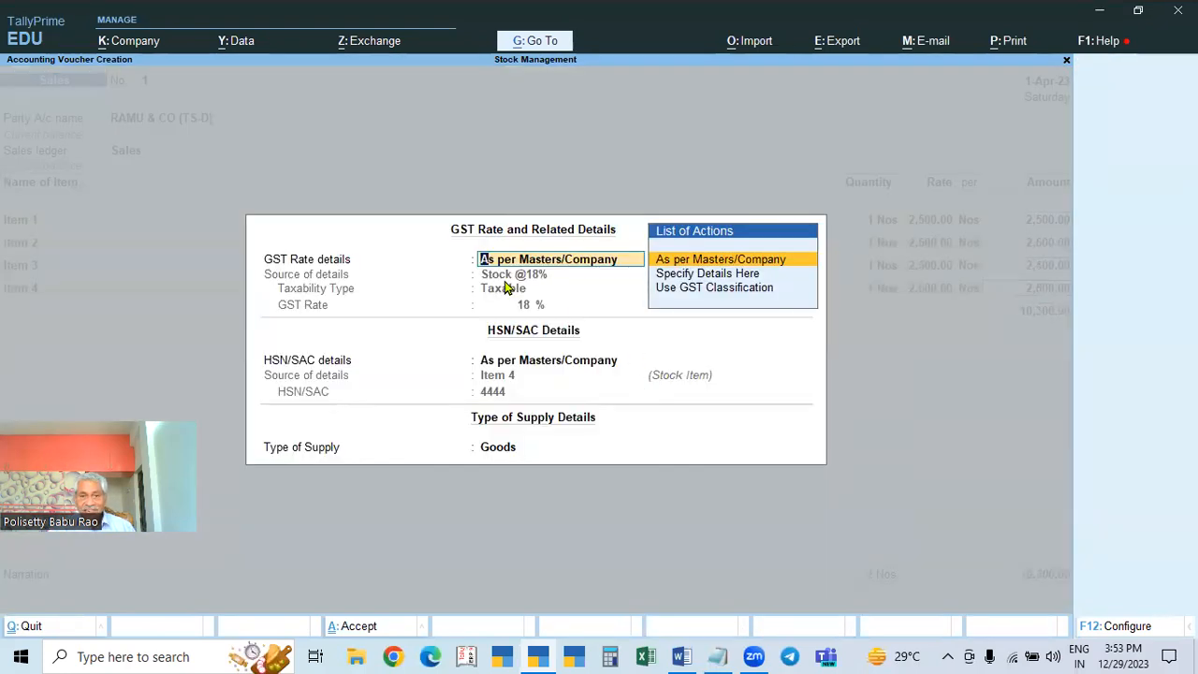
pyautogui.press('Return')
pyautogui.press('Return')
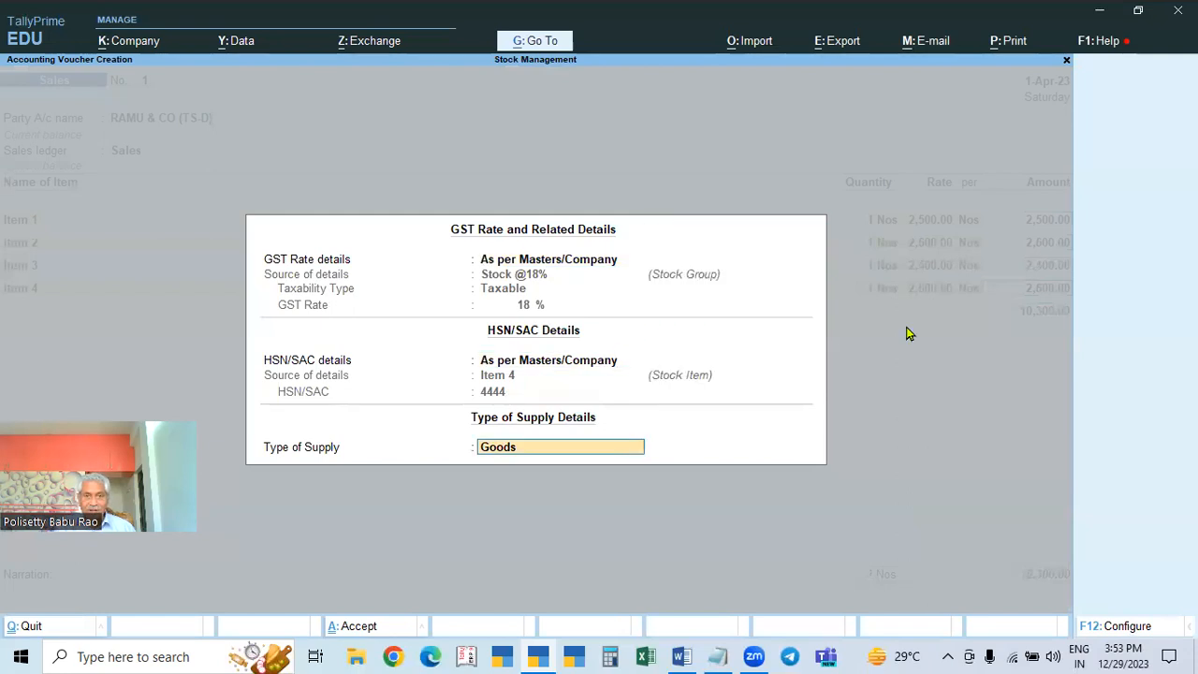
pyautogui.press('Return')
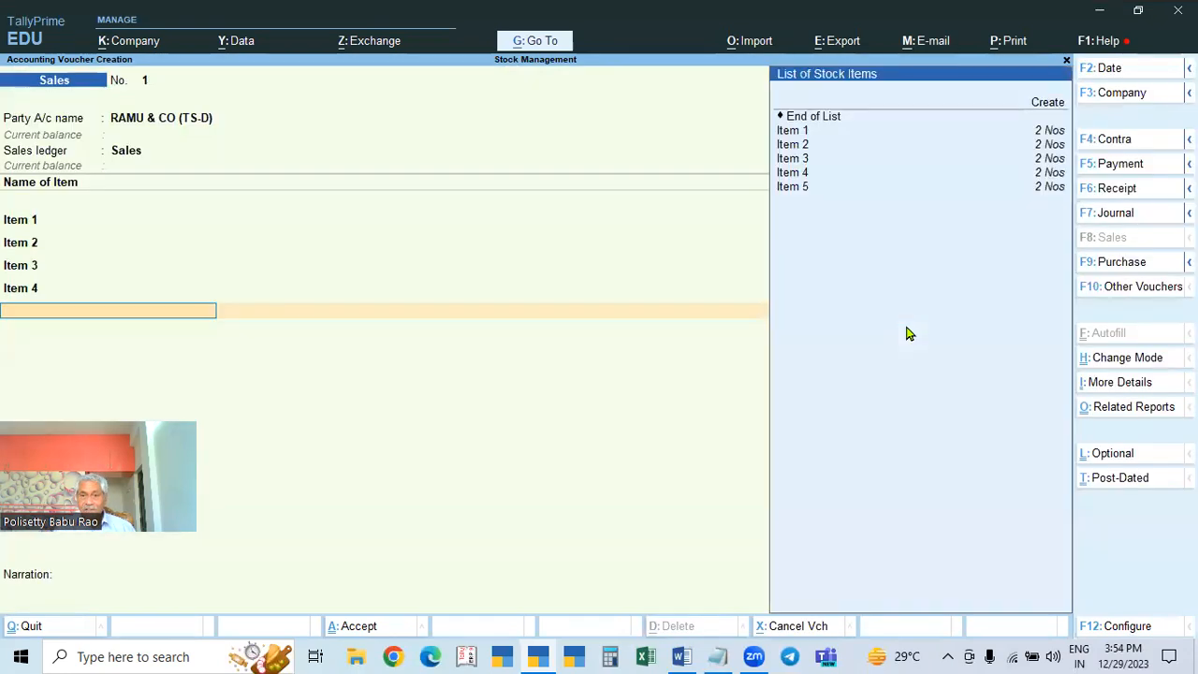
# Step: Add Item 5 on the fifth line, quantity 1 at 2,750
pyautogui.press('Down')
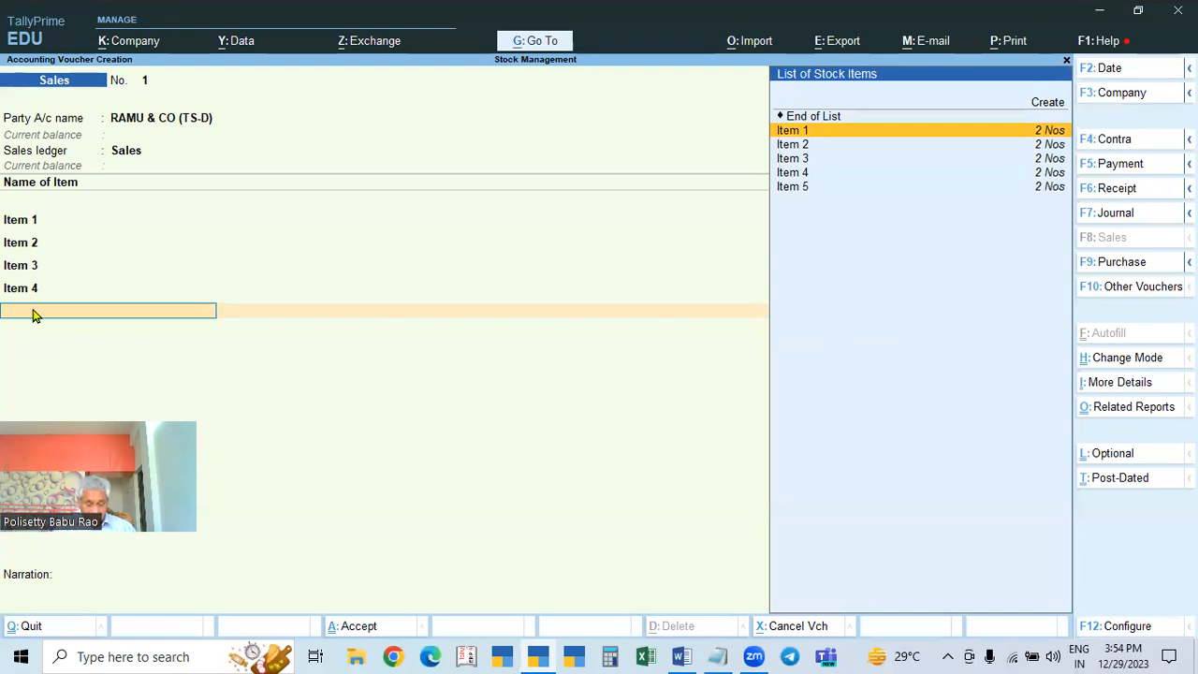
pyautogui.press('Down')
pyautogui.press('Down')
pyautogui.press('Down')
pyautogui.press('Down')
pyautogui.press('Down')
pyautogui.press('Down')
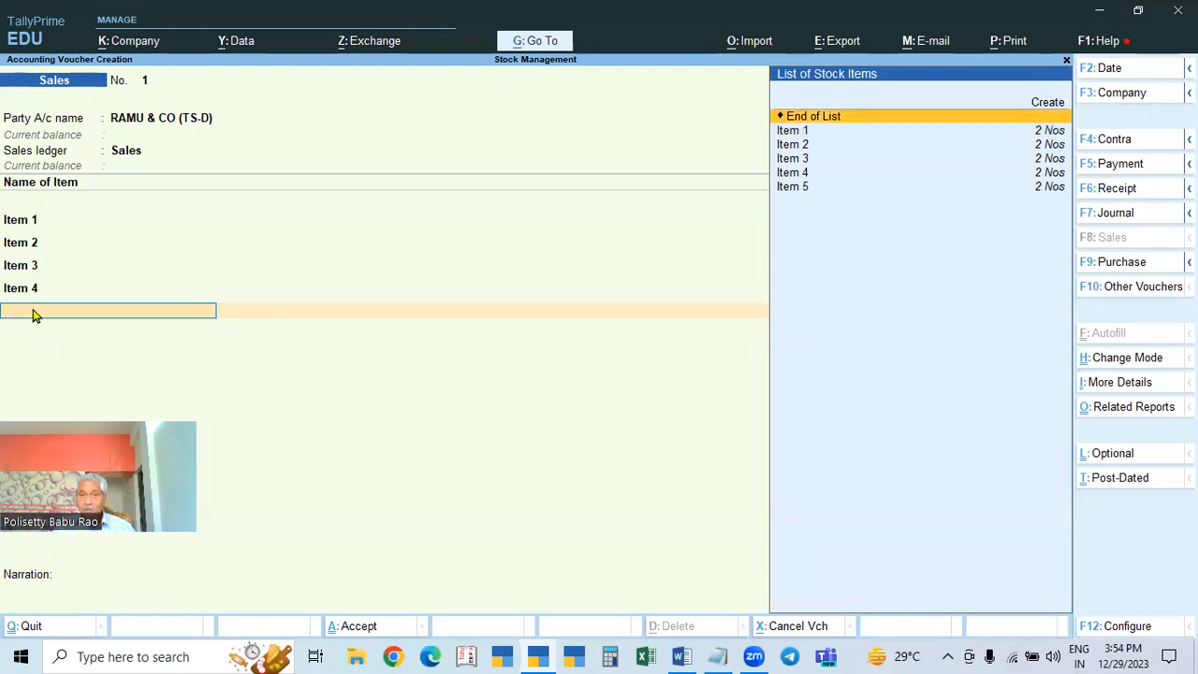
pyautogui.press('Return')
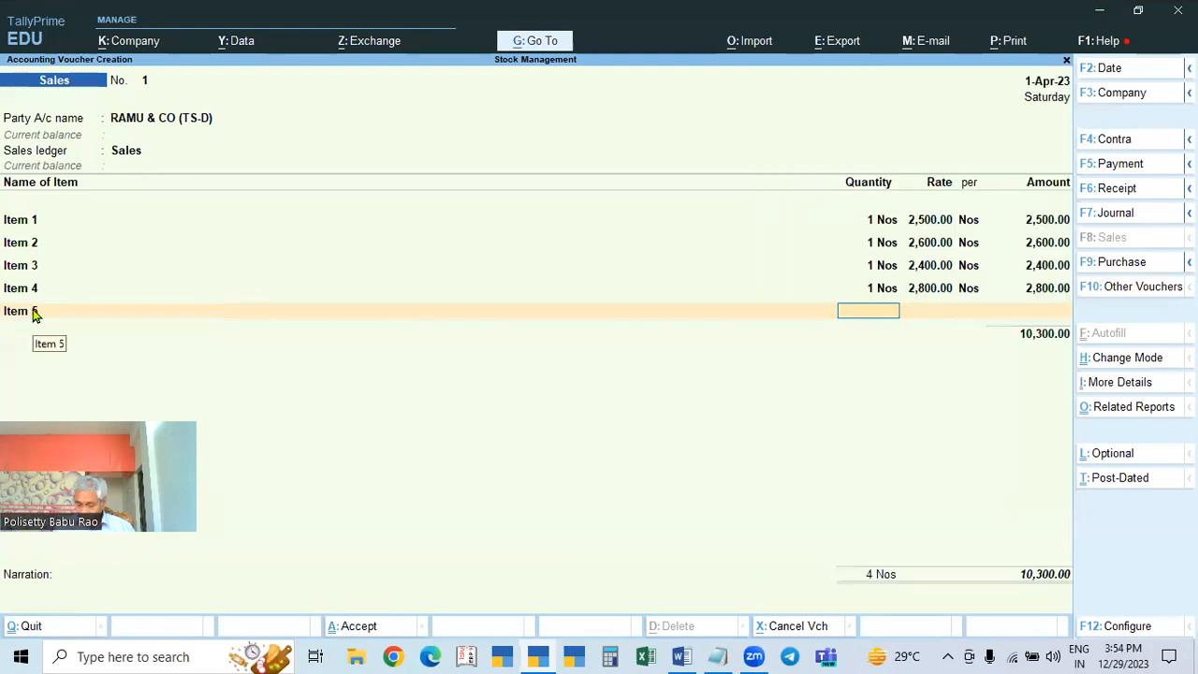
pyautogui.write('1')
pyautogui.press('Return')
pyautogui.write('2,750')
pyautogui.press('Return')
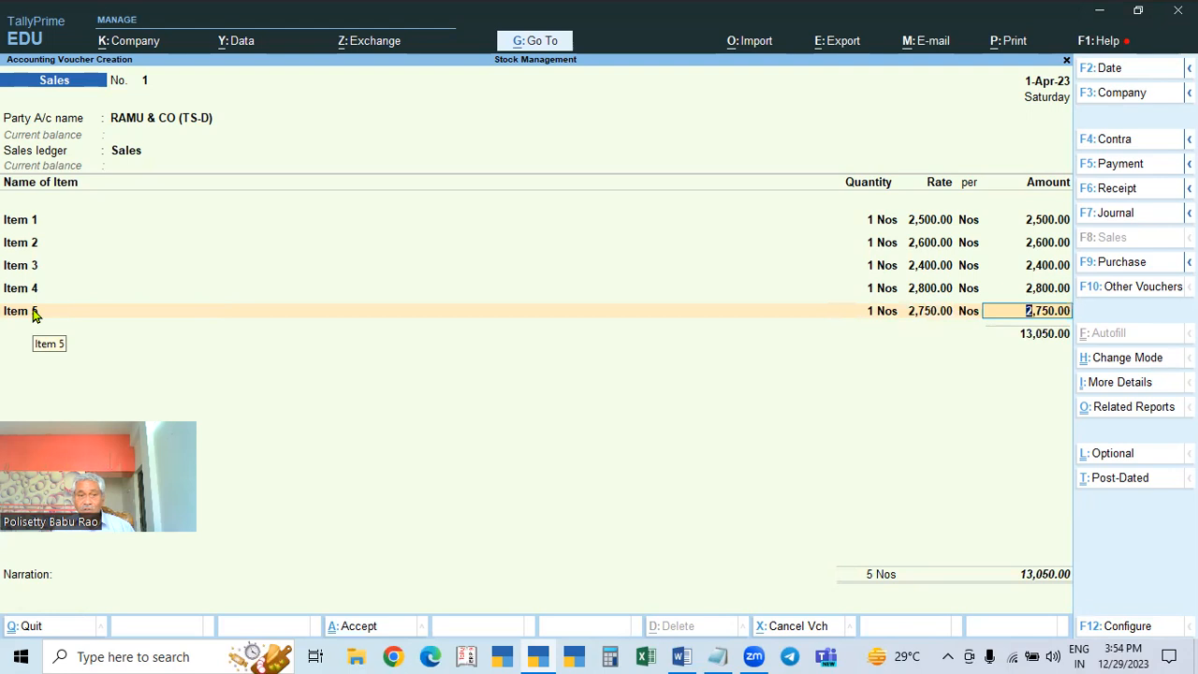
pyautogui.press('Return')
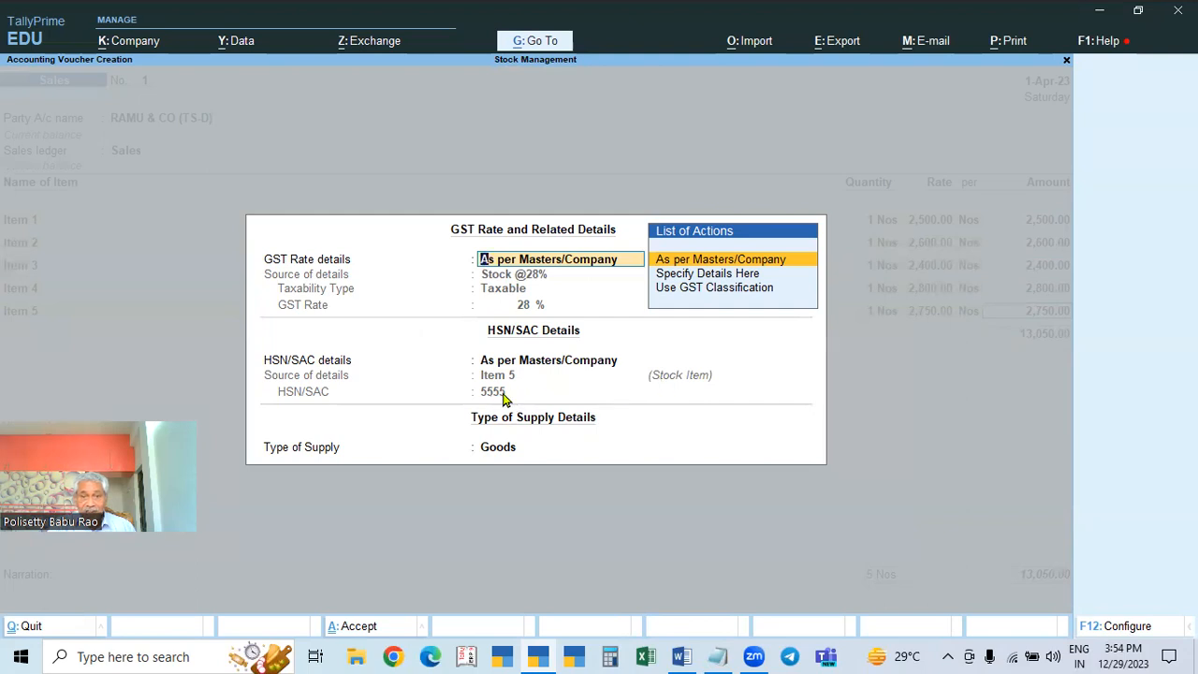
pyautogui.press('Return')
pyautogui.press('Return')
pyautogui.press('Return')
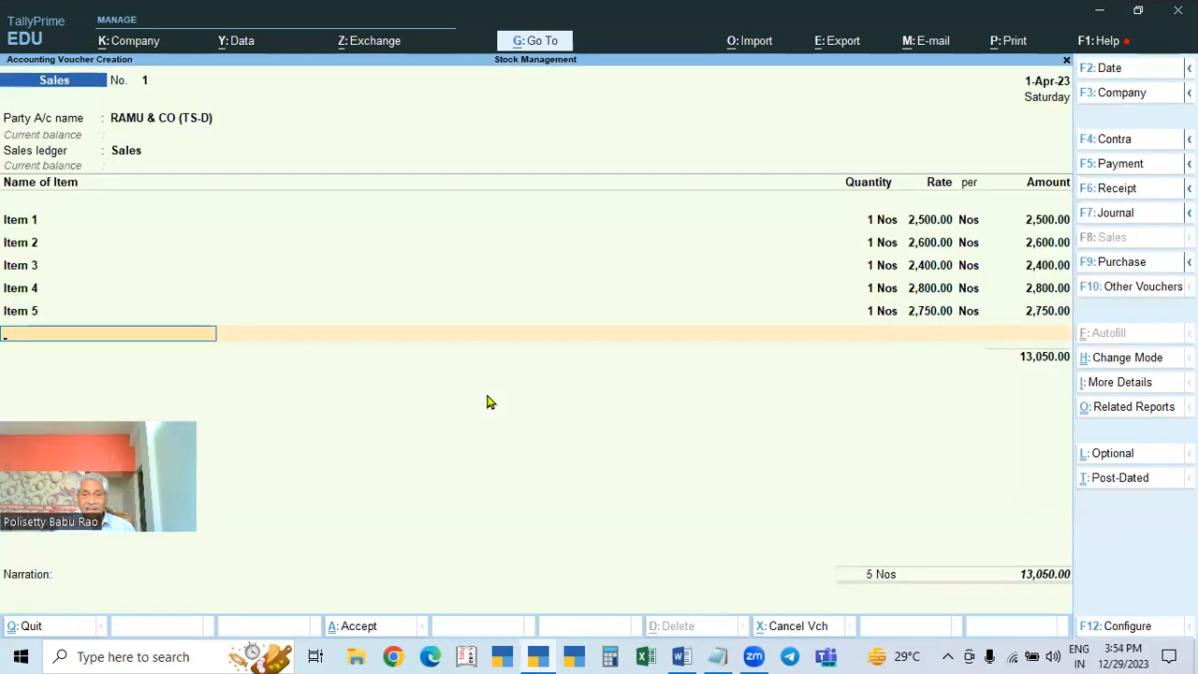
pyautogui.press('Return')
# Step: Add CGST and SGST at 908.50 each, record a New Ref bill, and save the 14,867.00 voucher
pyautogui.write('Cgst')
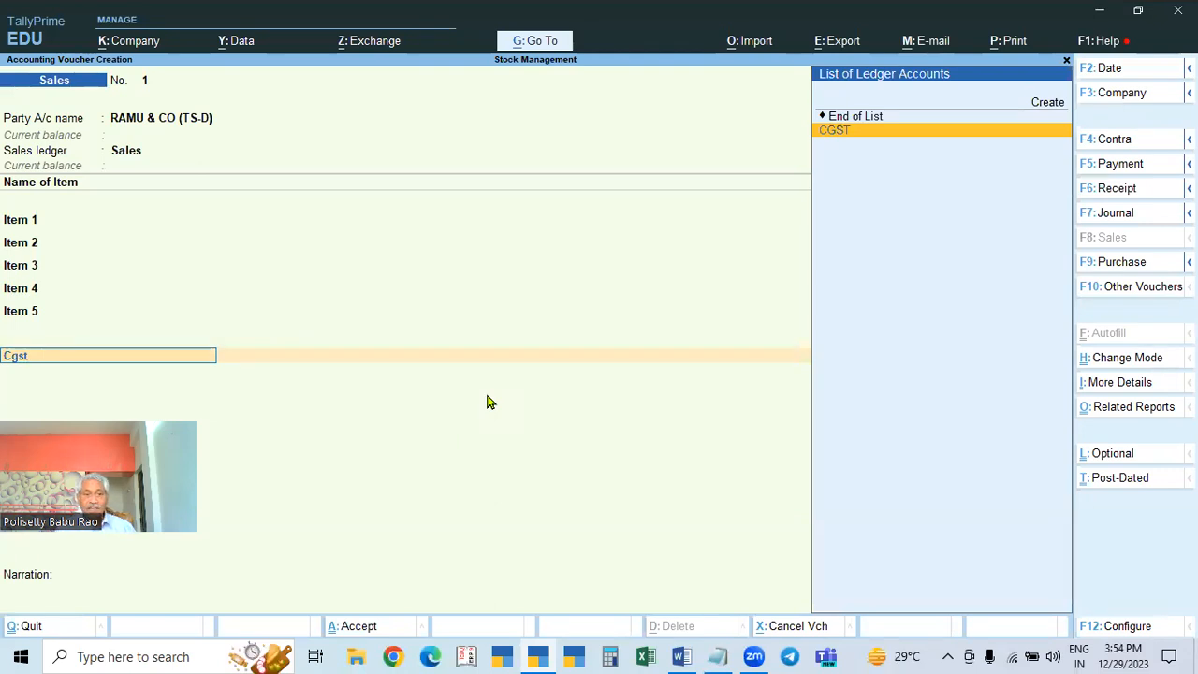
pyautogui.press('Return')
pyautogui.press('Return')
pyautogui.write('Sgst')
pyautogui.press('Return')
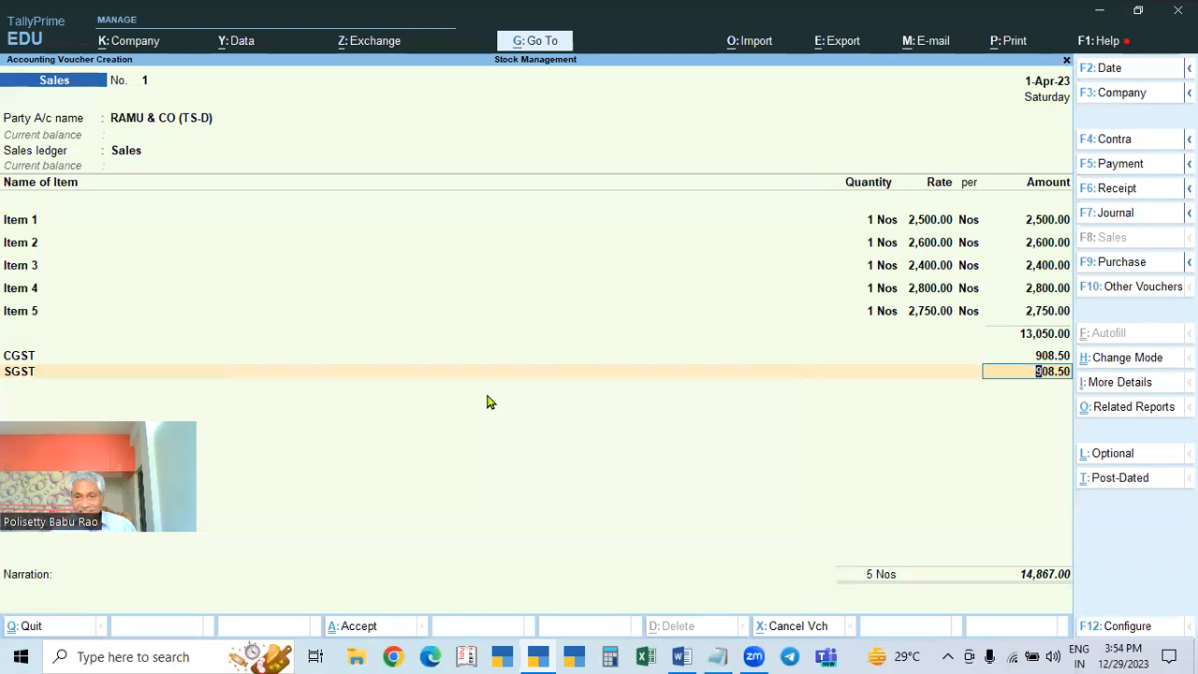
pyautogui.press('Return')
pyautogui.press('Return')
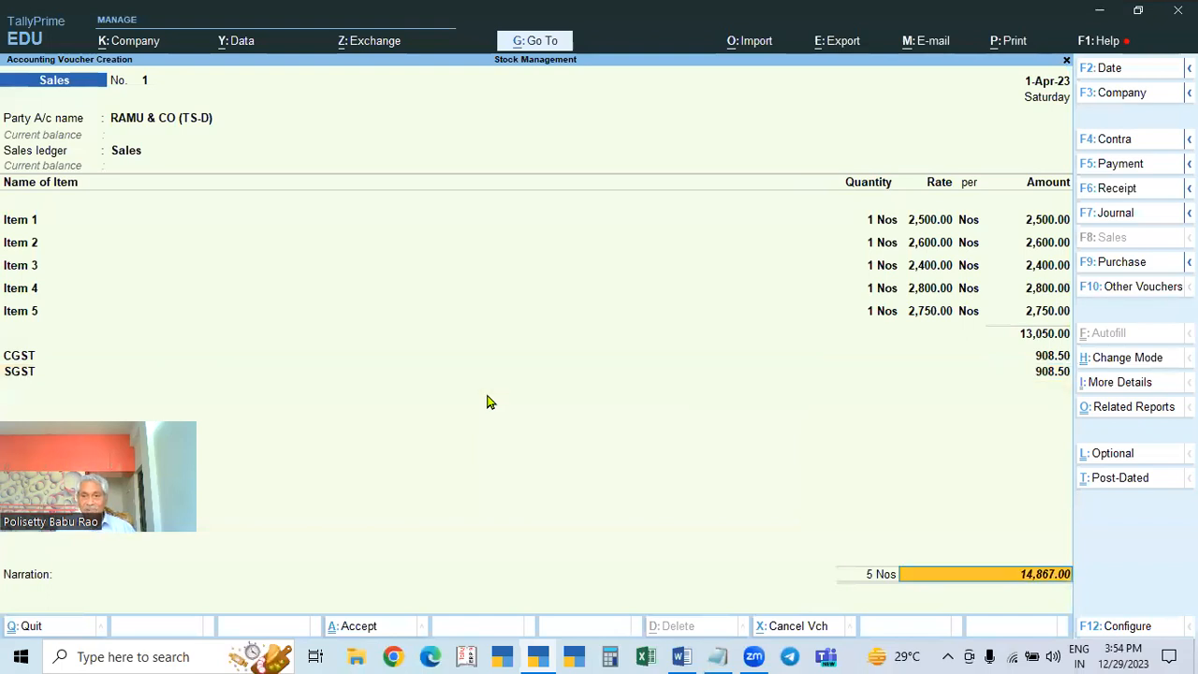
pyautogui.press('Return')
pyautogui.press('Return')
pyautogui.press('Return')
pyautogui.press('Return')
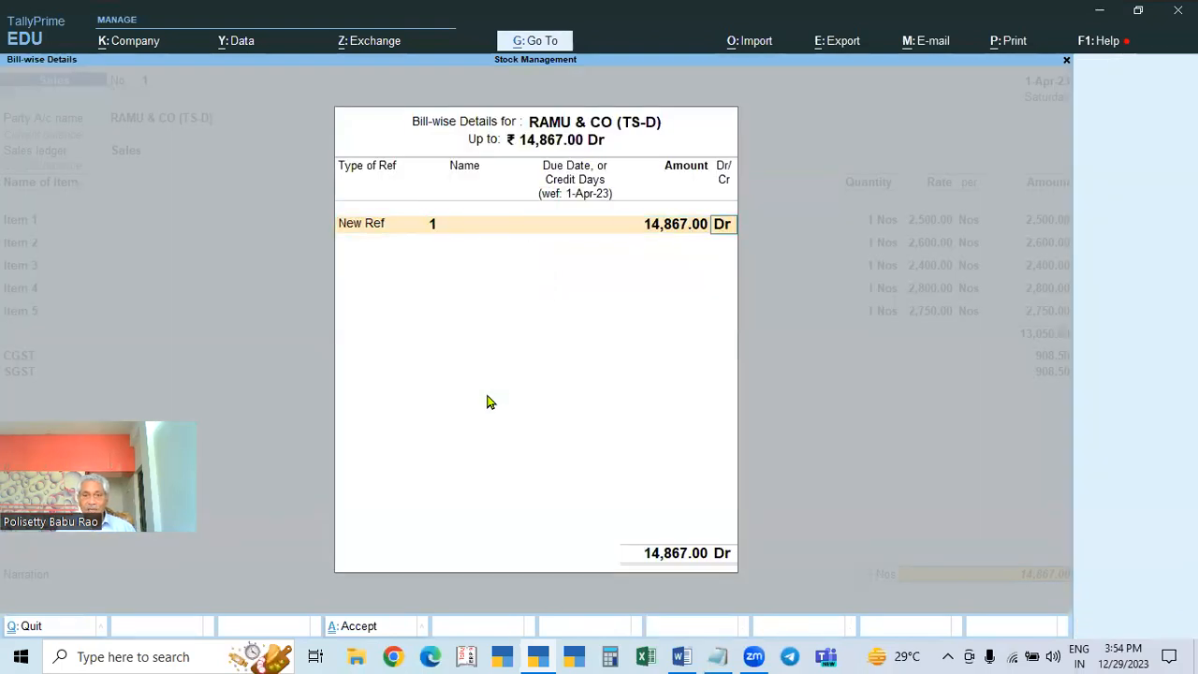
pyautogui.press('Return')
pyautogui.press('Return')
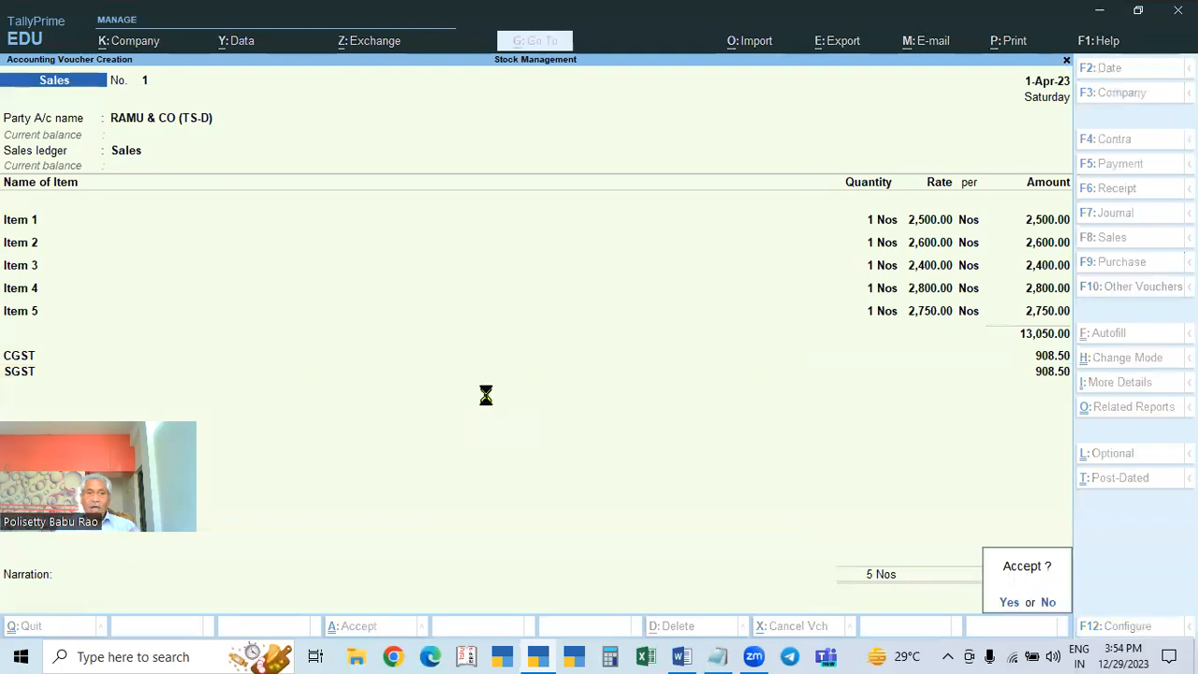
pyautogui.press('Return')
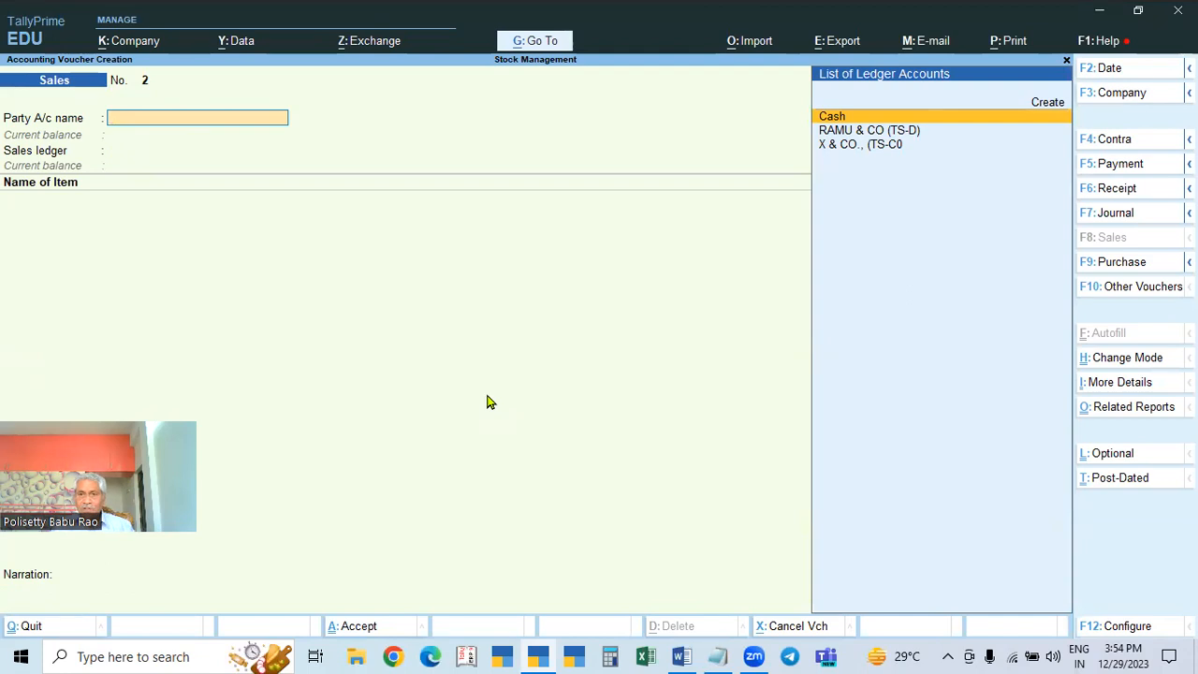
# Step: Create a new party ledger Y & Co.,(AP-D) under the Sundry Debtors group
pyautogui.press('Down')
pyautogui.press('Down')
pyautogui.press('Up')
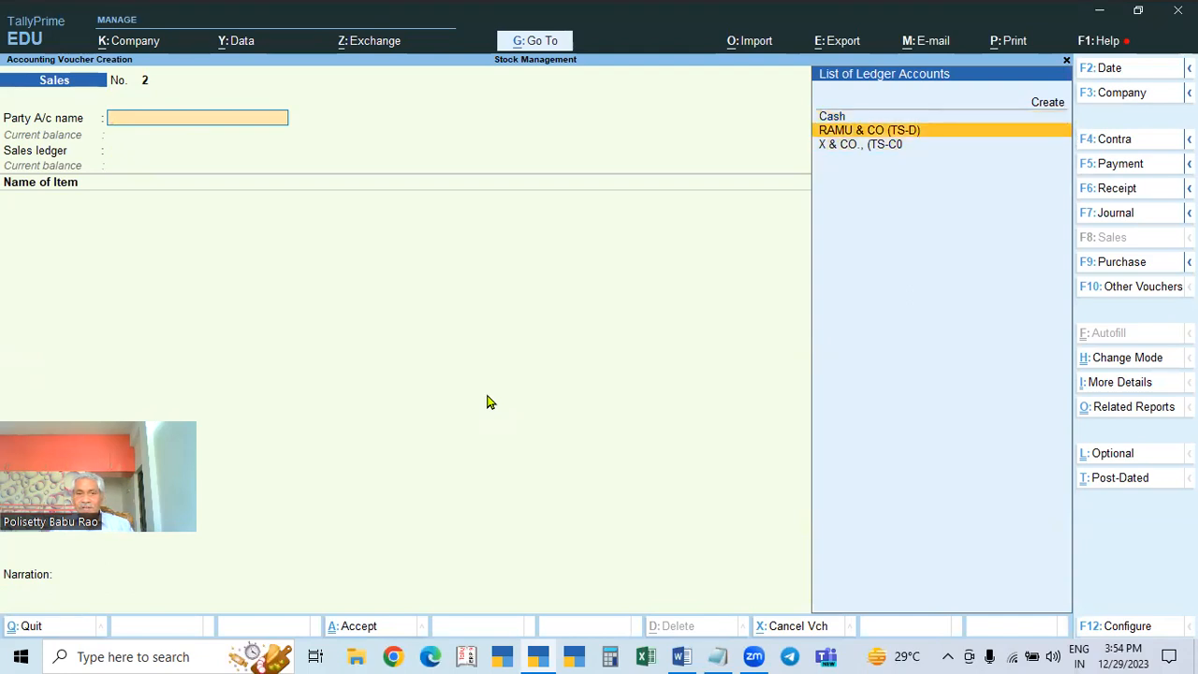
pyautogui.hotkey('alt', 'c')
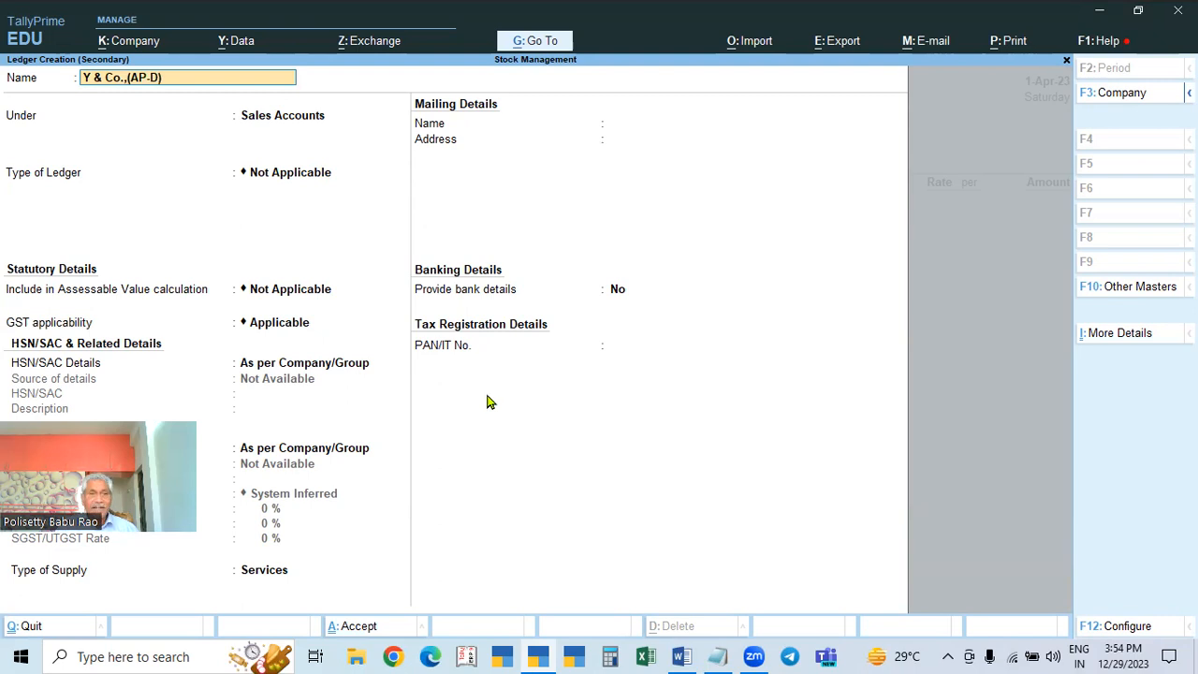
pyautogui.press('Return')
pyautogui.write('Sun')
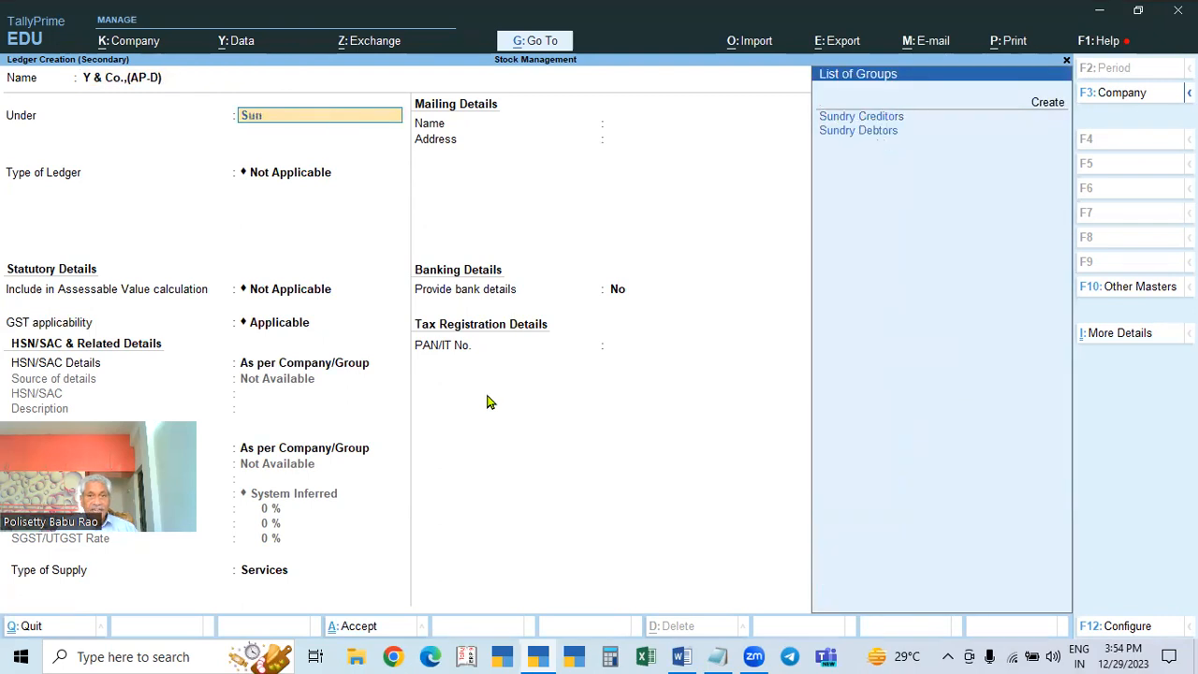
pyautogui.write('d')
pyautogui.press('Down')
pyautogui.press('Return')
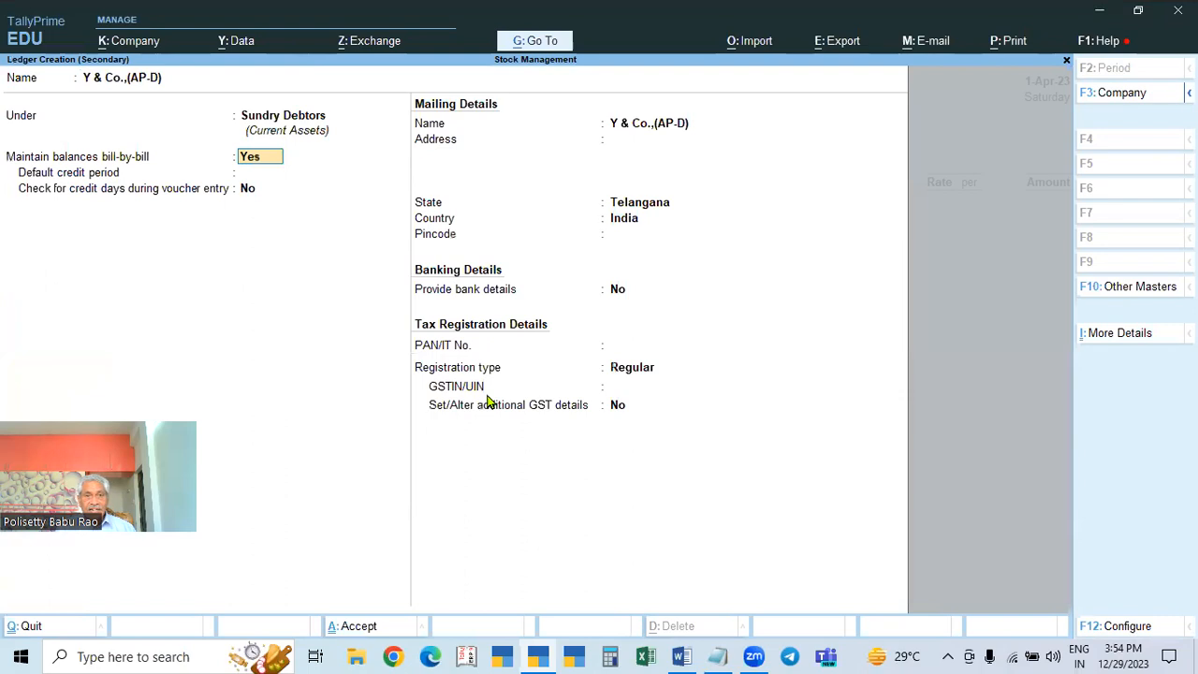
pyautogui.press('Return')
pyautogui.press('Return')
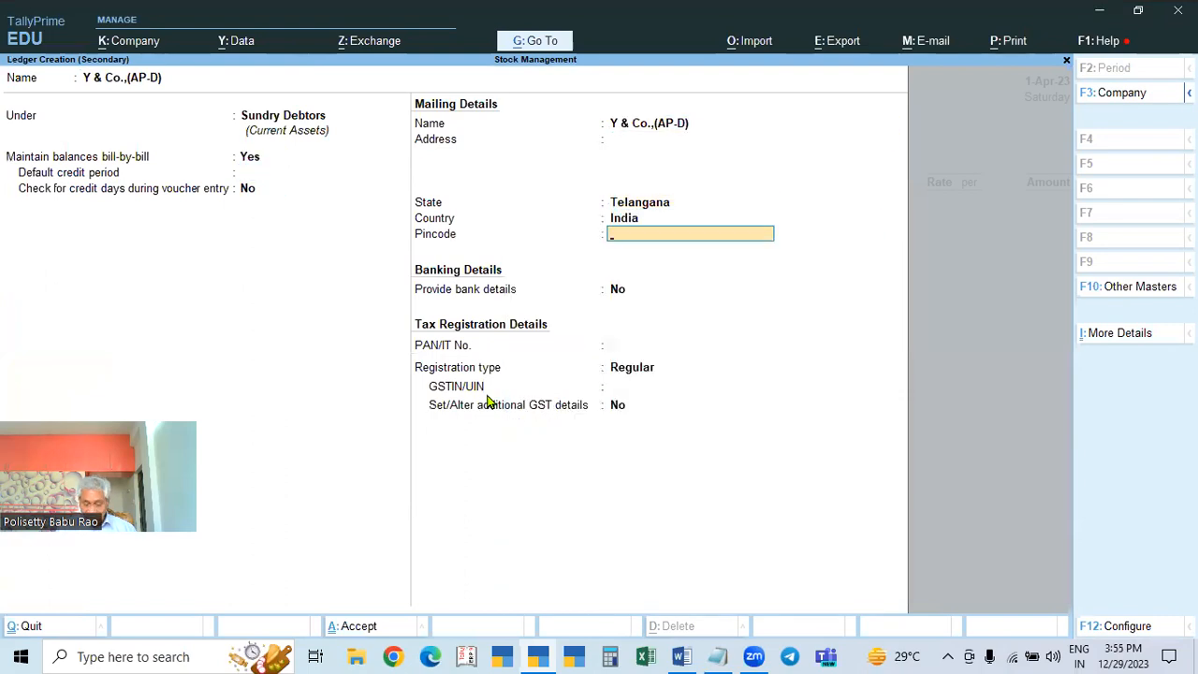
# Step: Set the party's state to Andhra Pradesh and copy a Karnataka GSTIN from the reference notes
pyautogui.press('Up')
pyautogui.press('Up')
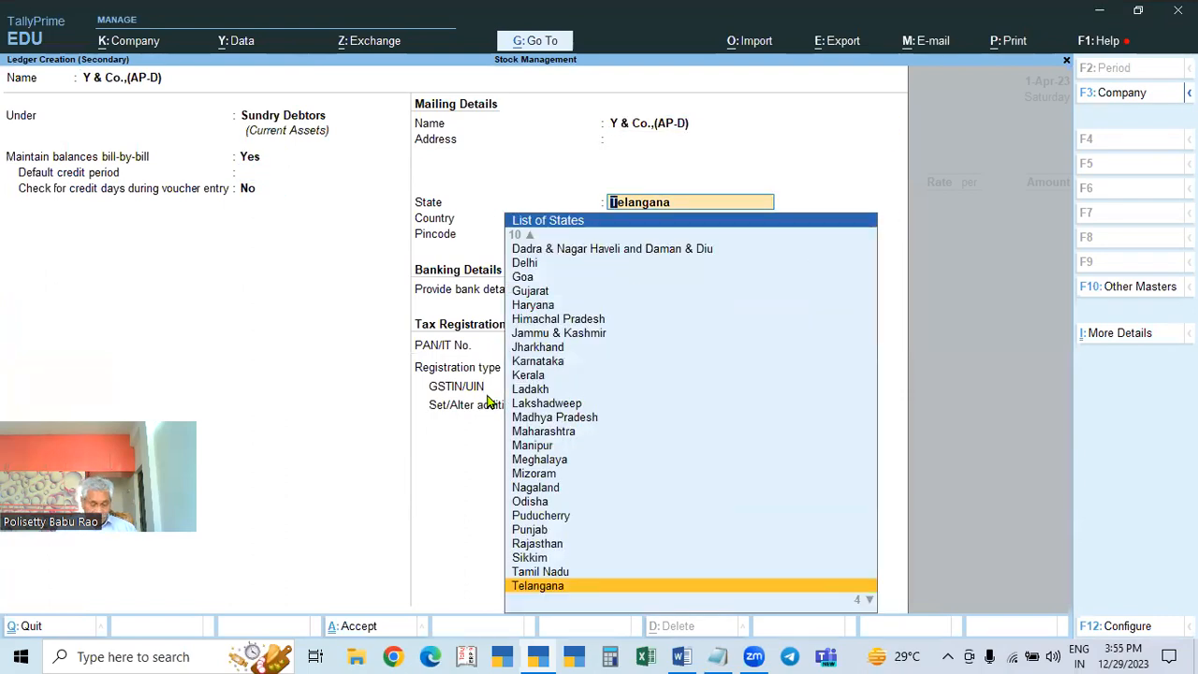
pyautogui.write('Andh')
pyautogui.press('Return')
pyautogui.press('Return')
pyautogui.press('Return')
pyautogui.press('Return')
pyautogui.press('Return')
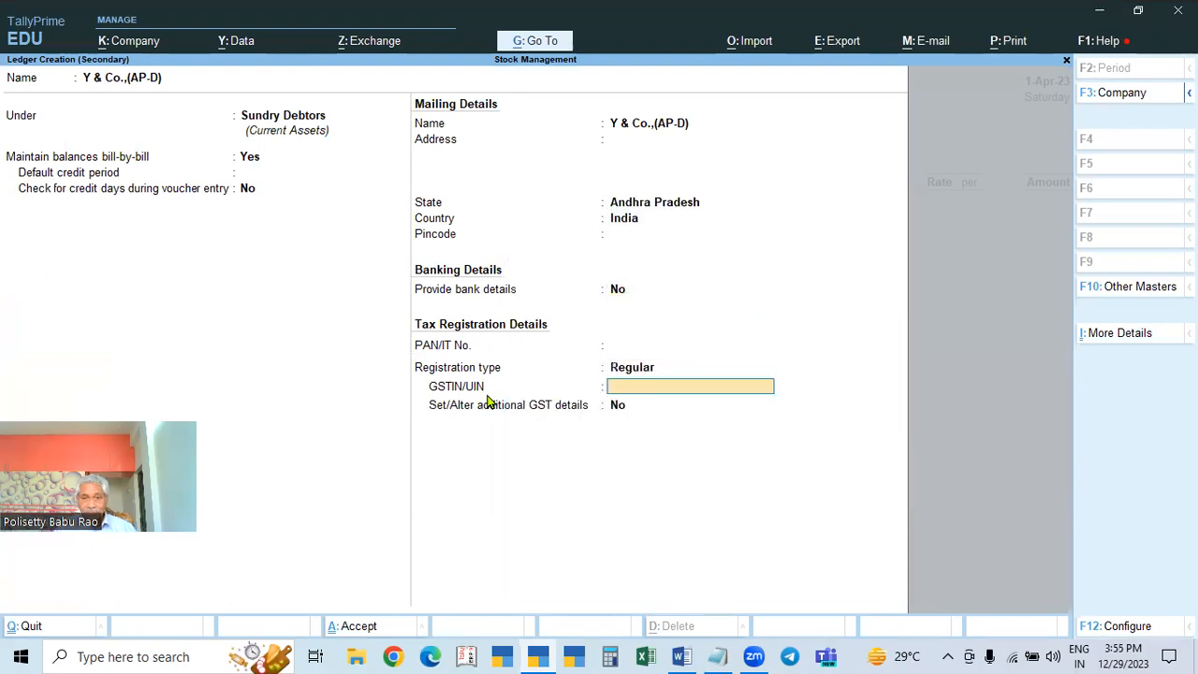
pyautogui.click(718, 657)
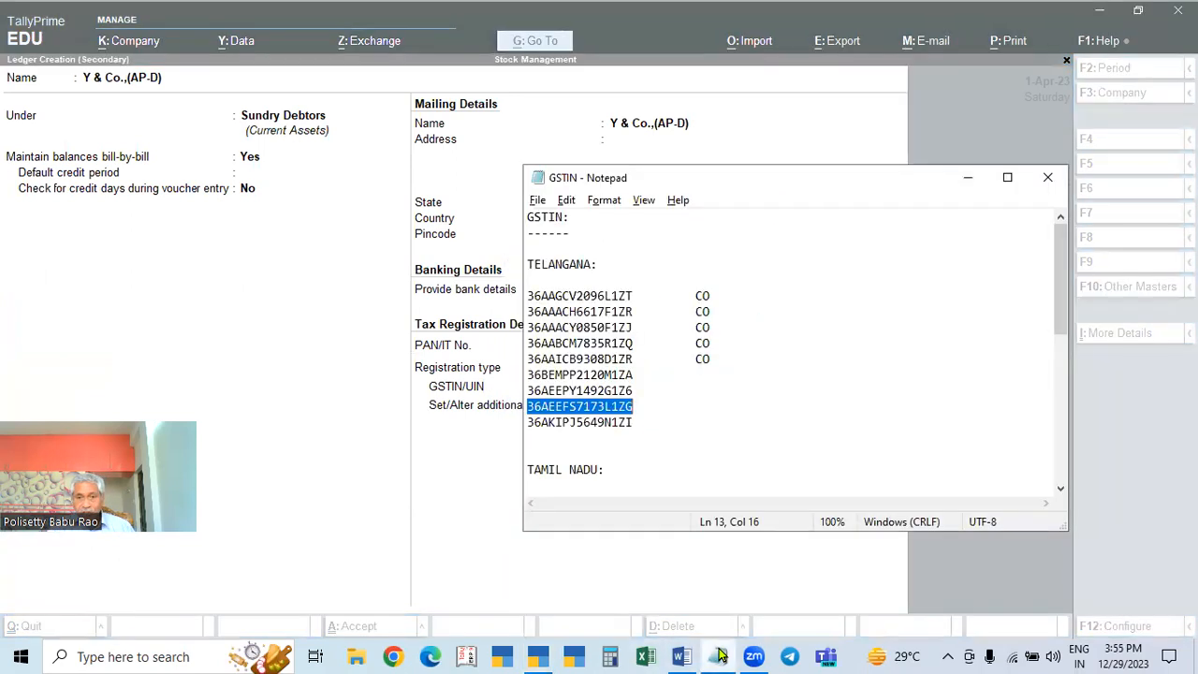
pyautogui.scroll(-8, 636, 452)
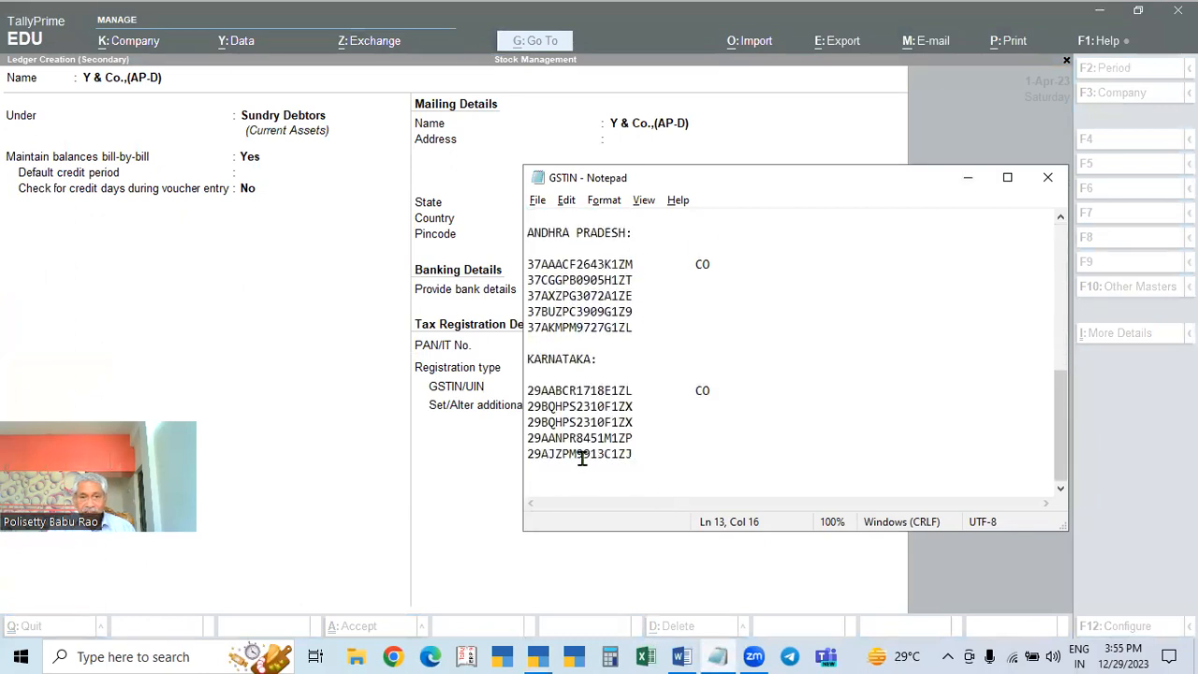
pyautogui.doubleClick(586, 439)
pyautogui.hotkey('ctrl', 'c')
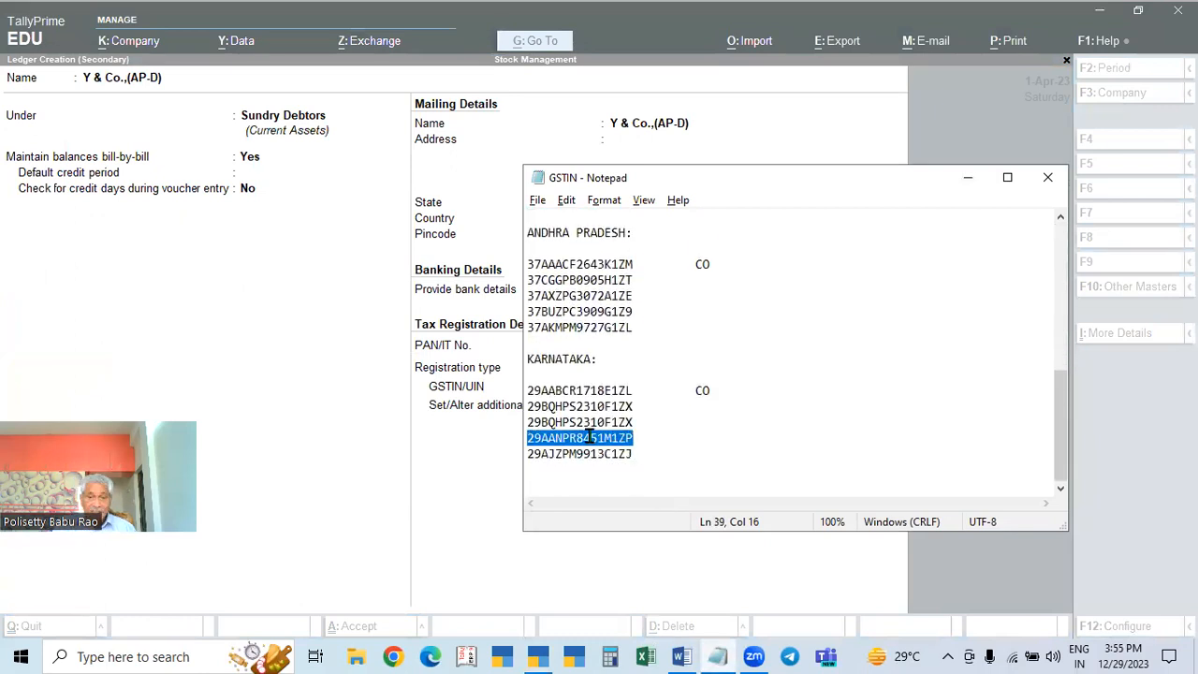
# Step: Paste the copied GSTIN into the ledger's GSTIN field and dismiss the invalid GSTIN warning
pyautogui.click(1047, 177)
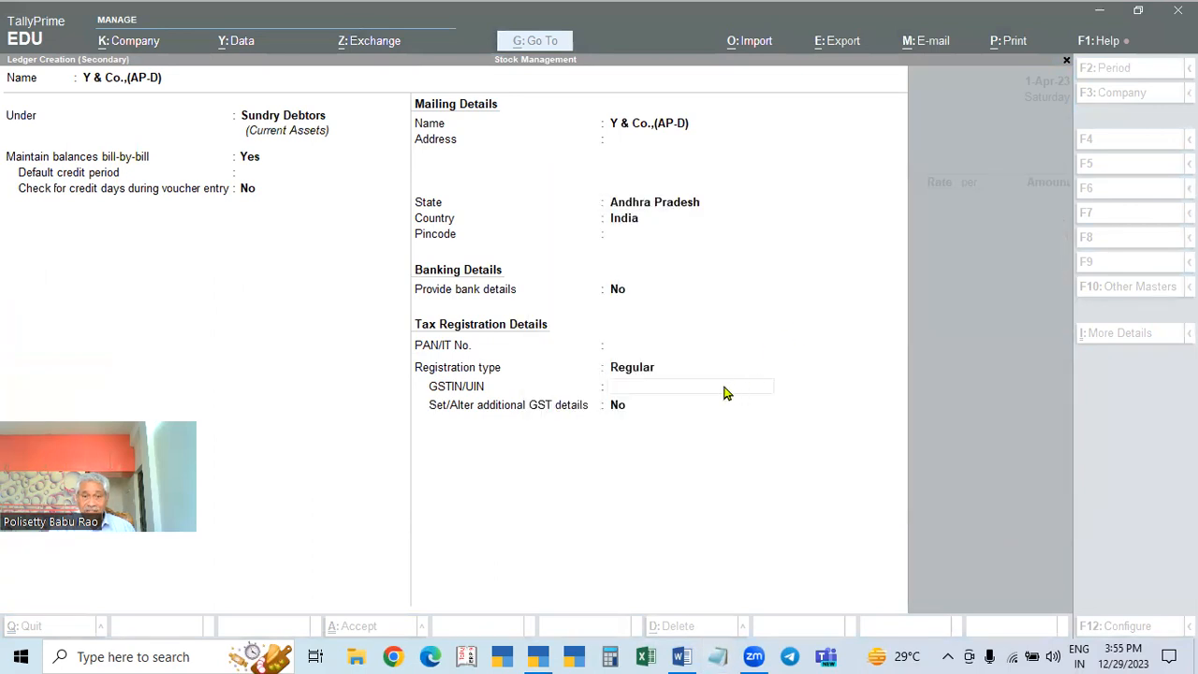
pyautogui.click(710, 390)
pyautogui.hotkey('ctrl', 'v')
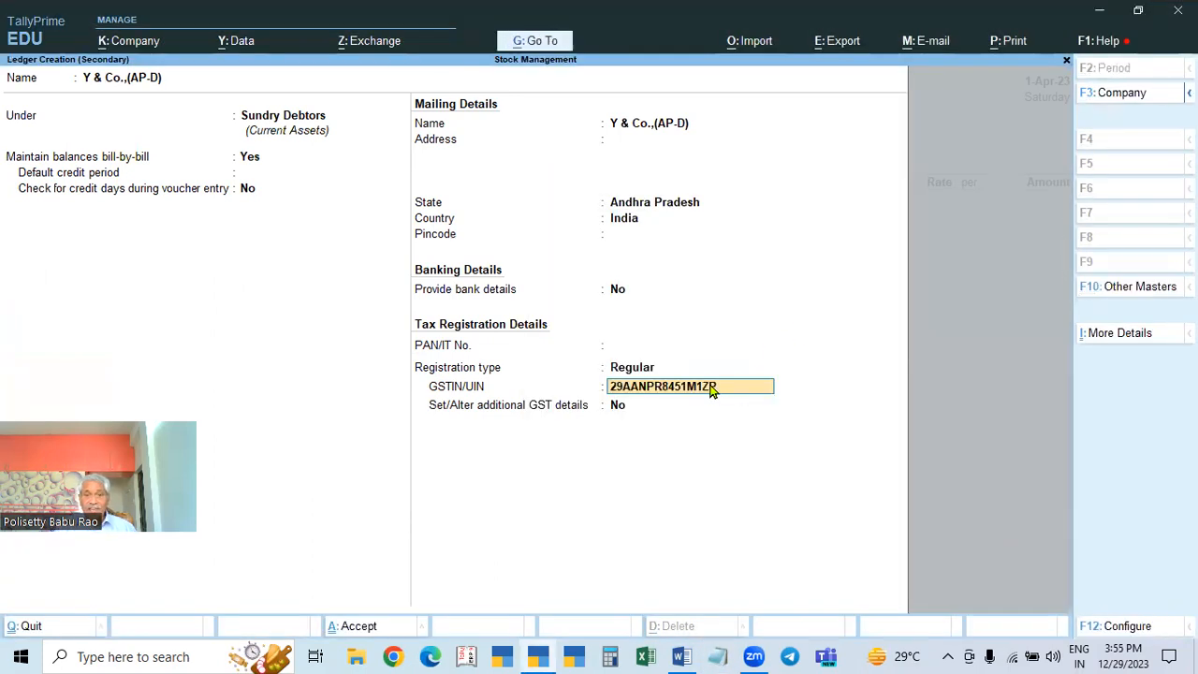
pyautogui.press('Return')
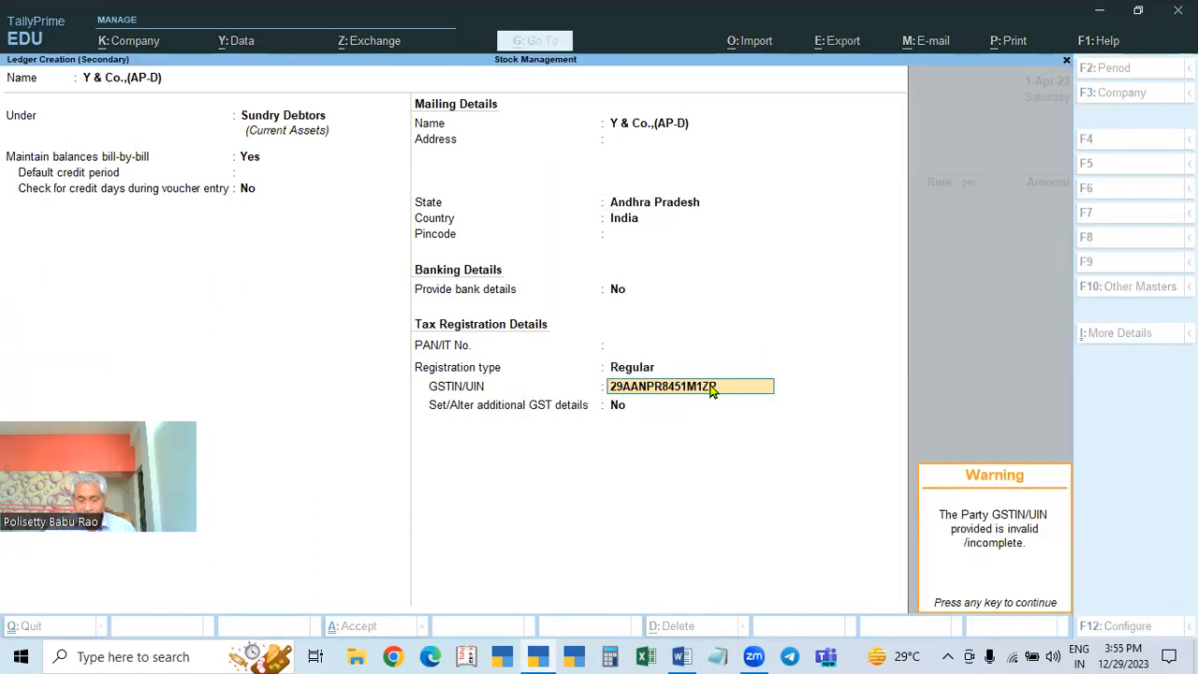
pyautogui.press('Return')
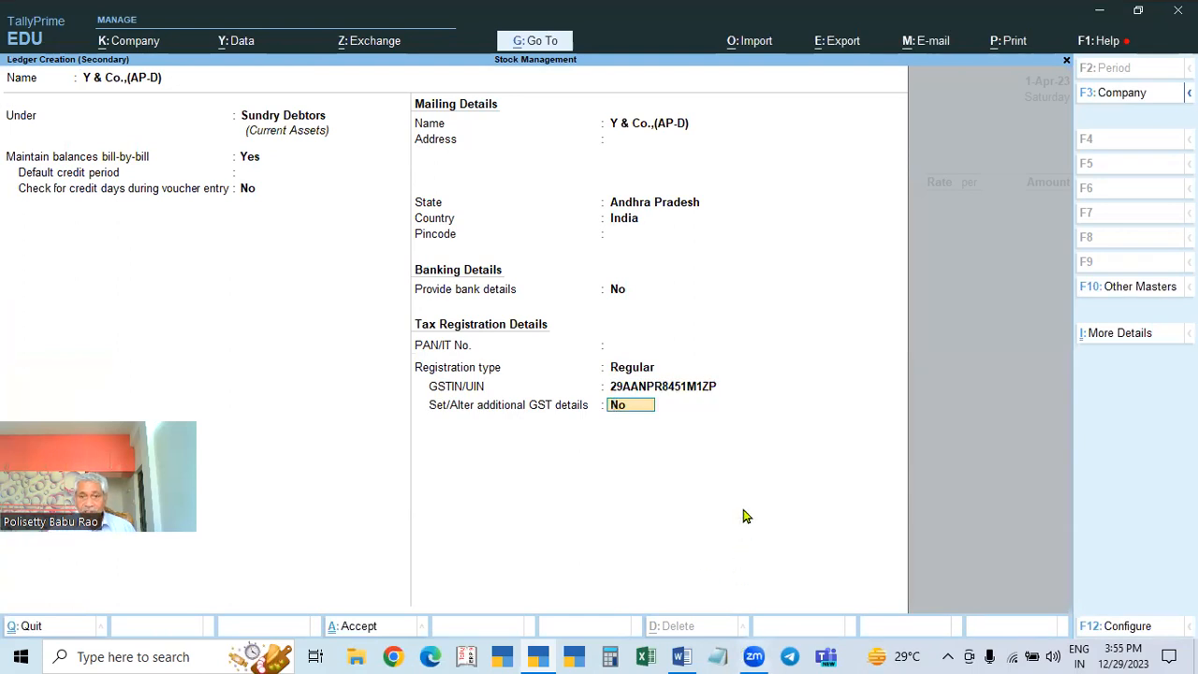
# Step: Recheck the GSTIN field and the notes window, closing the notes without changes
pyautogui.click(664, 390)
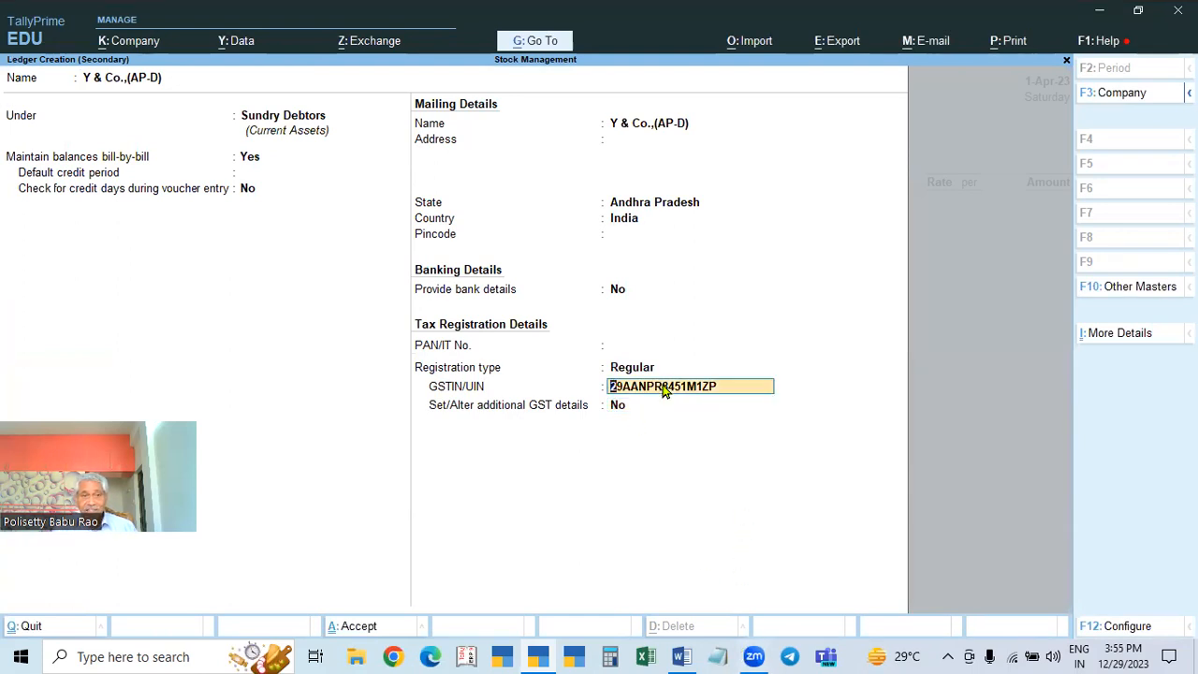
pyautogui.press('Return')
pyautogui.click(664, 389)
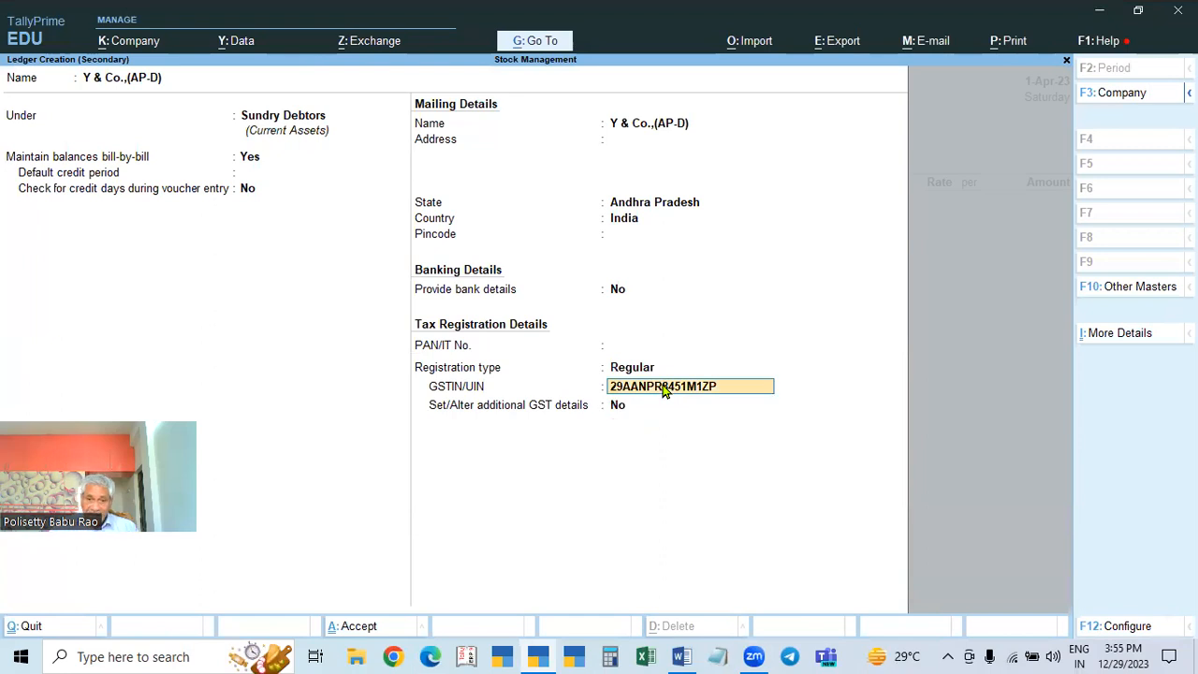
pyautogui.click(719, 655)
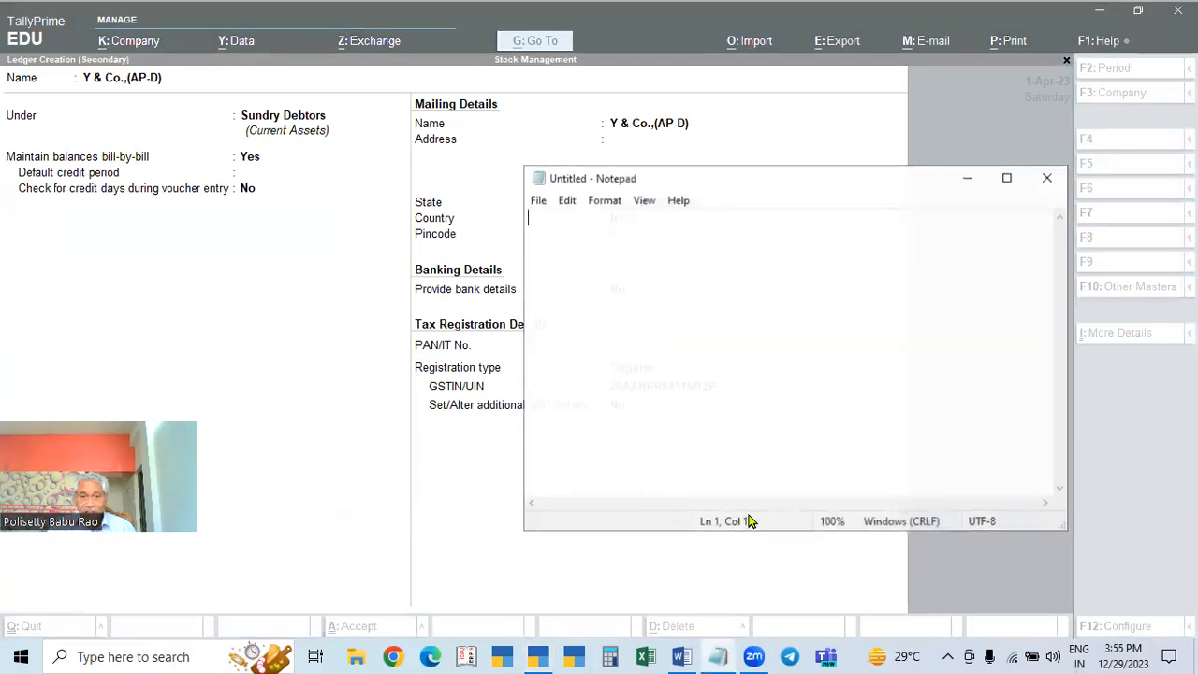
pyautogui.click(539, 202)
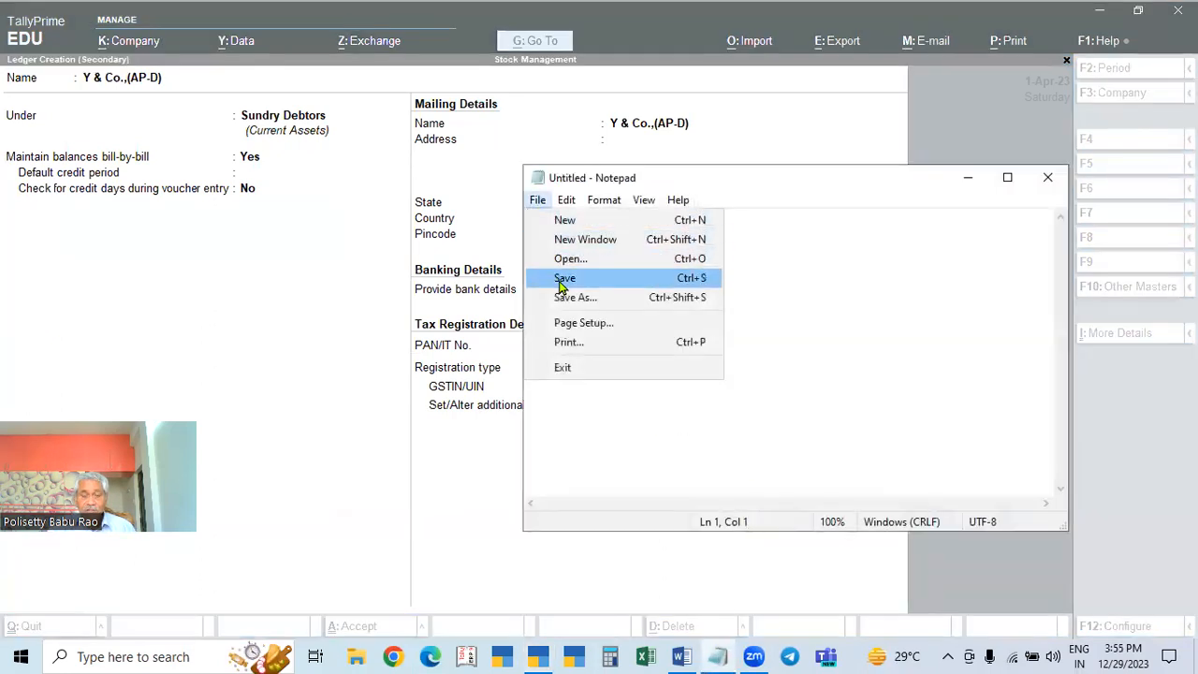
pyautogui.click(1047, 187)
pyautogui.click(1048, 187)
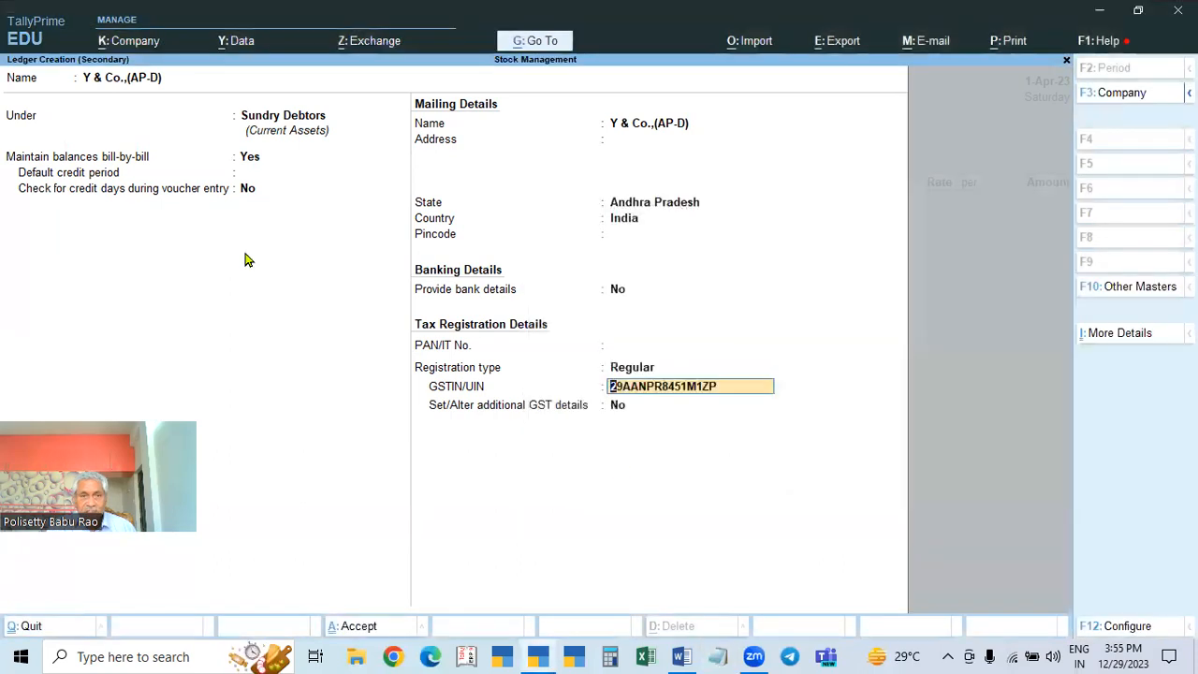
# Step: Change the party's state to Karnataka and save the Y & Co.,(AP-D) ledger
pyautogui.click(669, 206)
pyautogui.write('Kar')
pyautogui.press('Return')
pyautogui.press('Return')
pyautogui.press('Return')
pyautogui.press('Return')
pyautogui.press('Return')
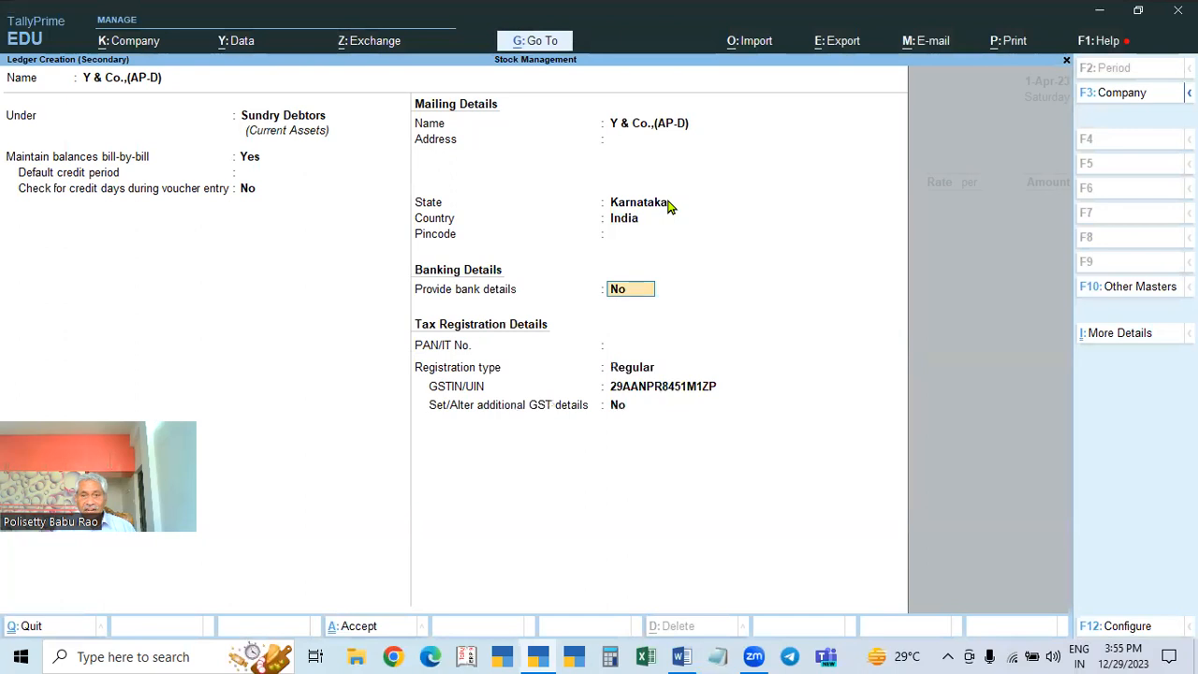
pyautogui.press('Return')
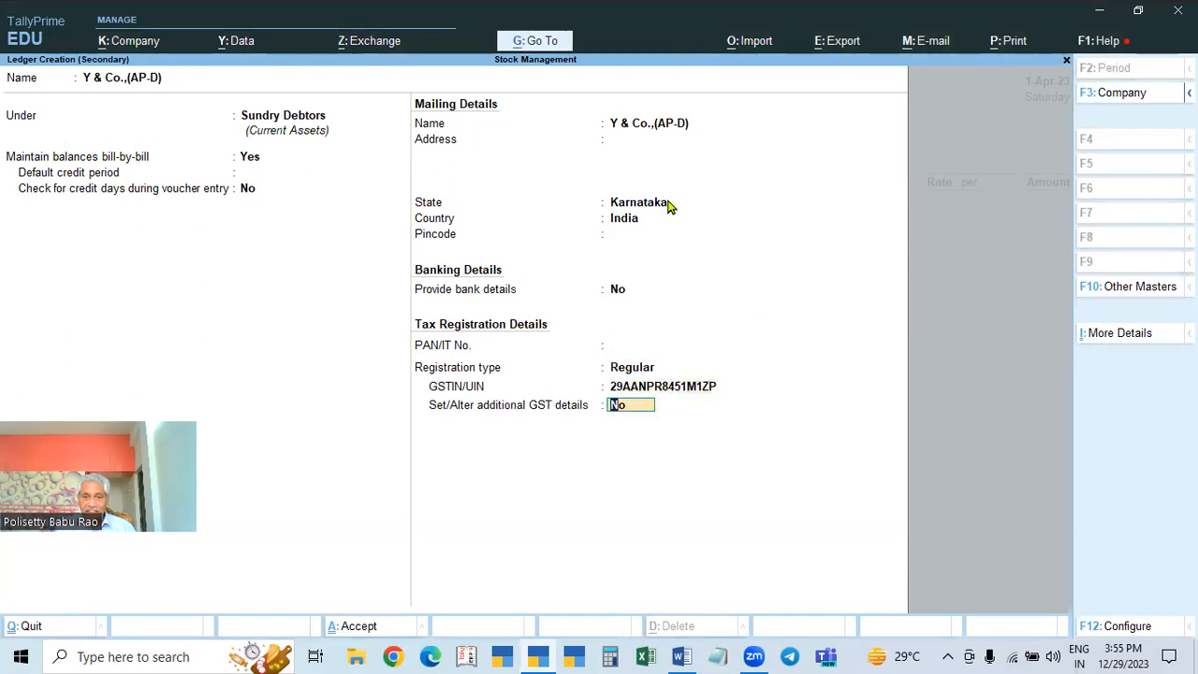
pyautogui.press('Return')
pyautogui.press('Return')
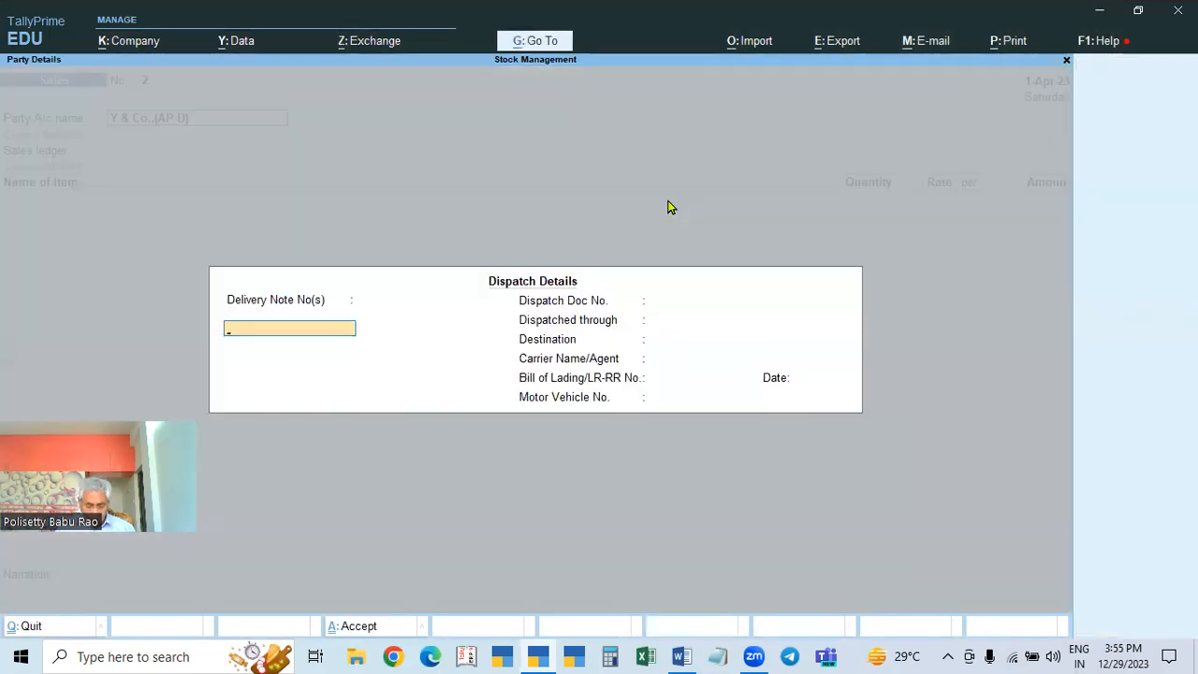
# Step: Accept the dispatch and party details, choose the Sales ledger, and add 1 Item 1 at 2,460
pyautogui.hotkey('ctrl', 'a')
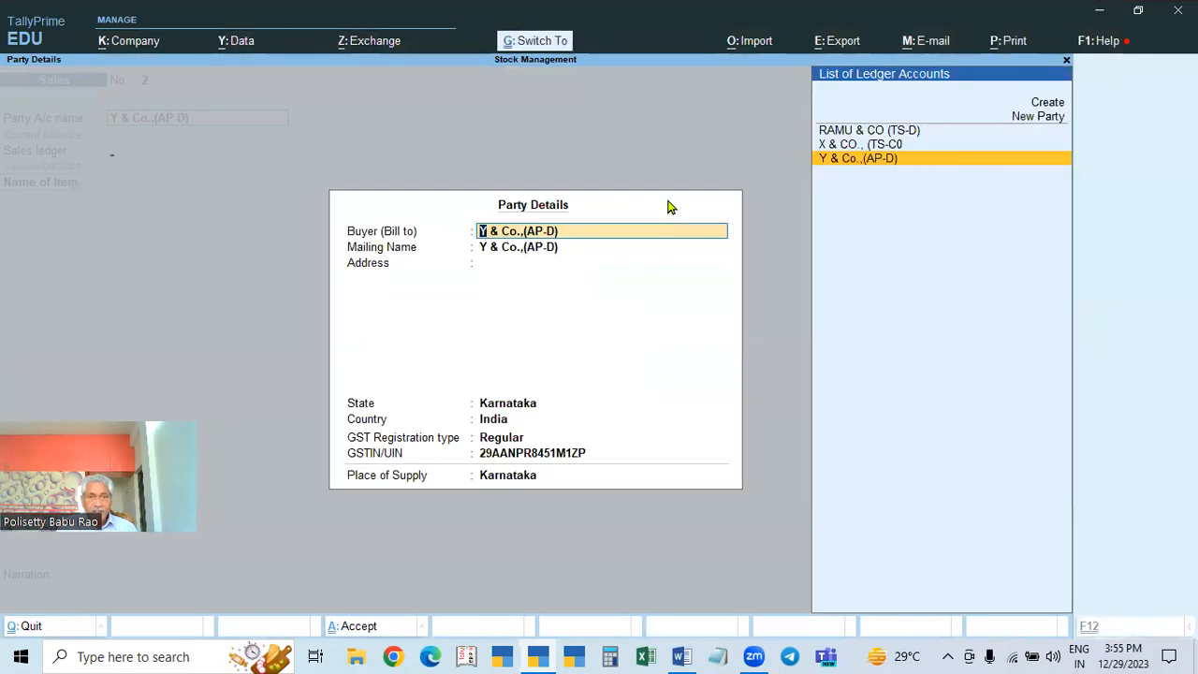
pyautogui.hotkey('ctrl', 'a')
pyautogui.press('Return')
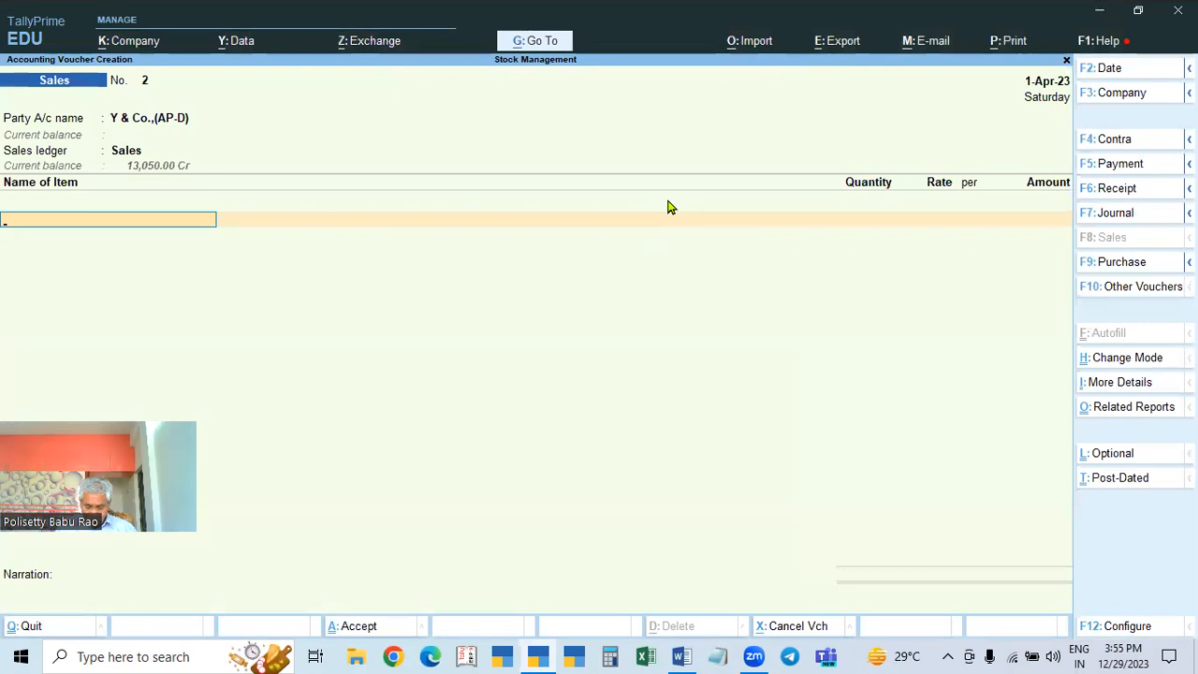
pyautogui.press('Down')
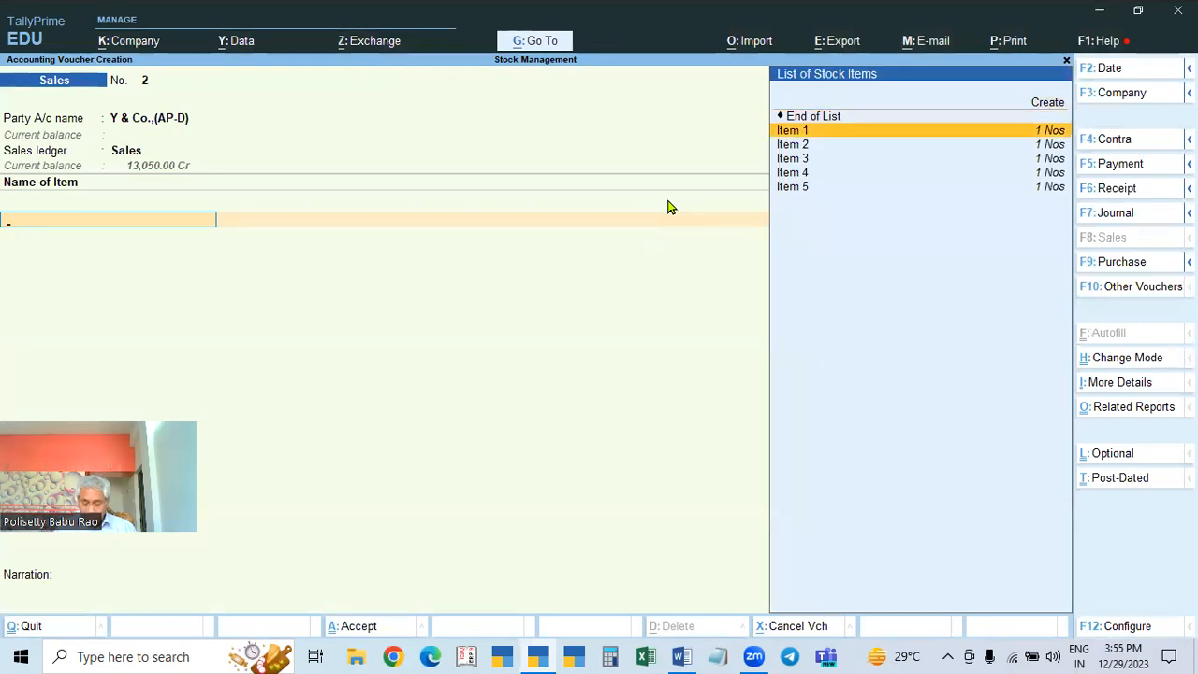
pyautogui.press('Return')
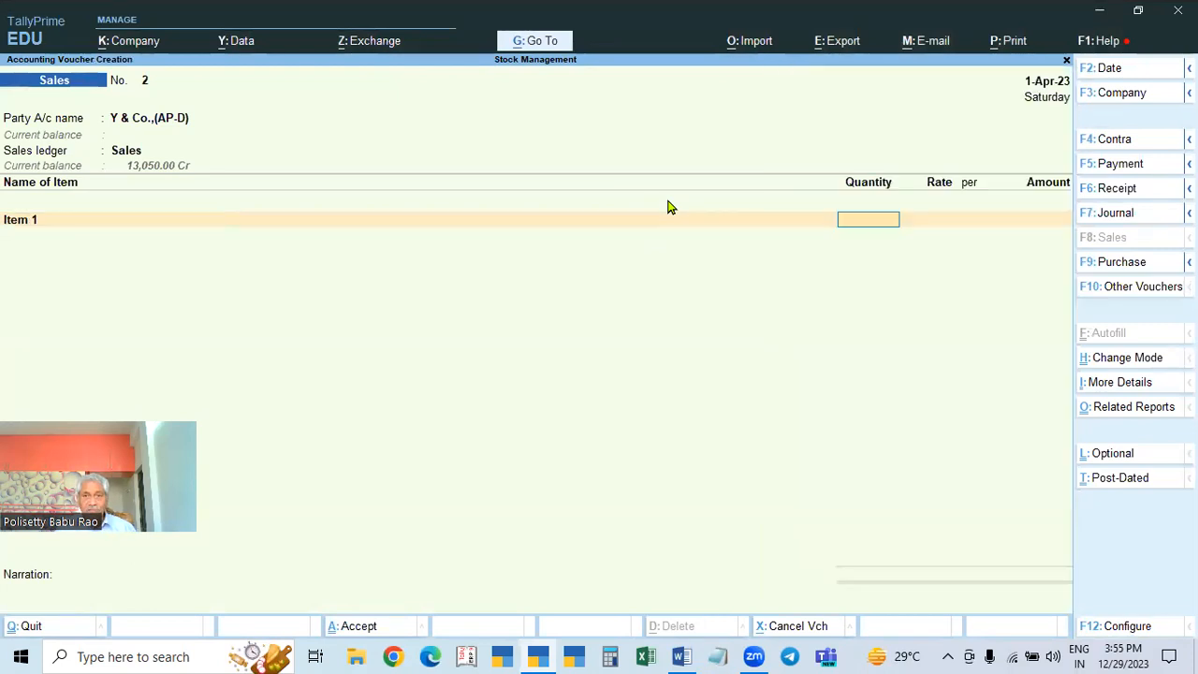
pyautogui.write('1')
pyautogui.press('Return')
pyautogui.write('2460')
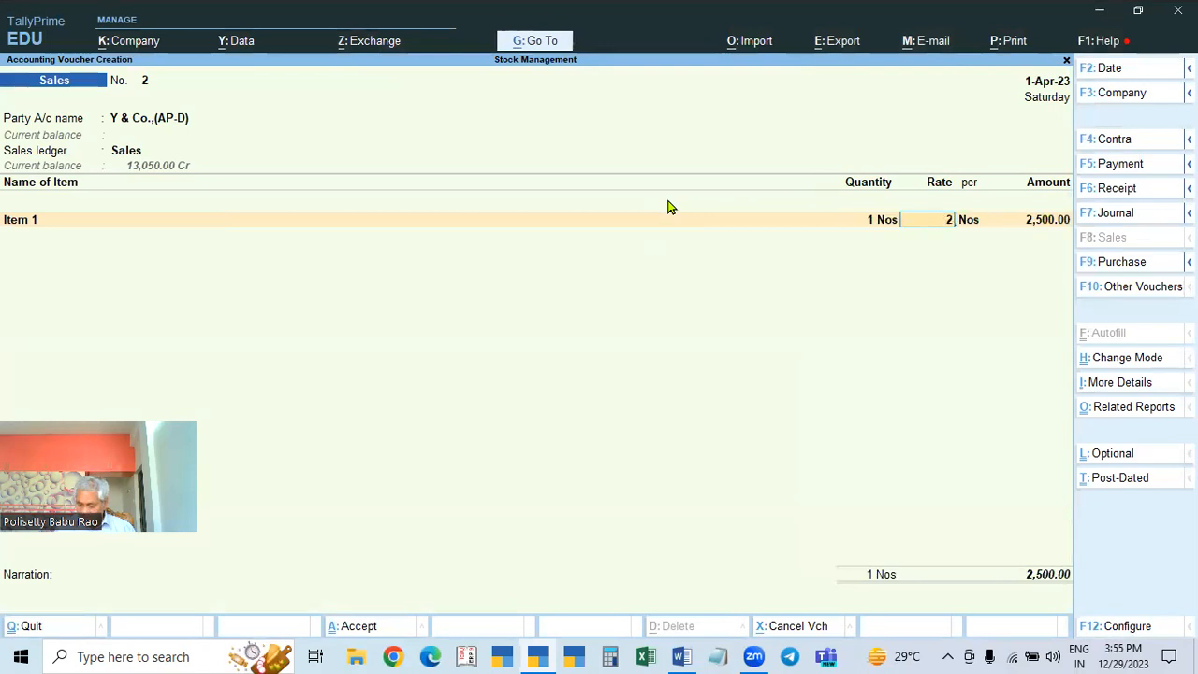
pyautogui.press('Return')
pyautogui.press('Return')
pyautogui.press('Return')
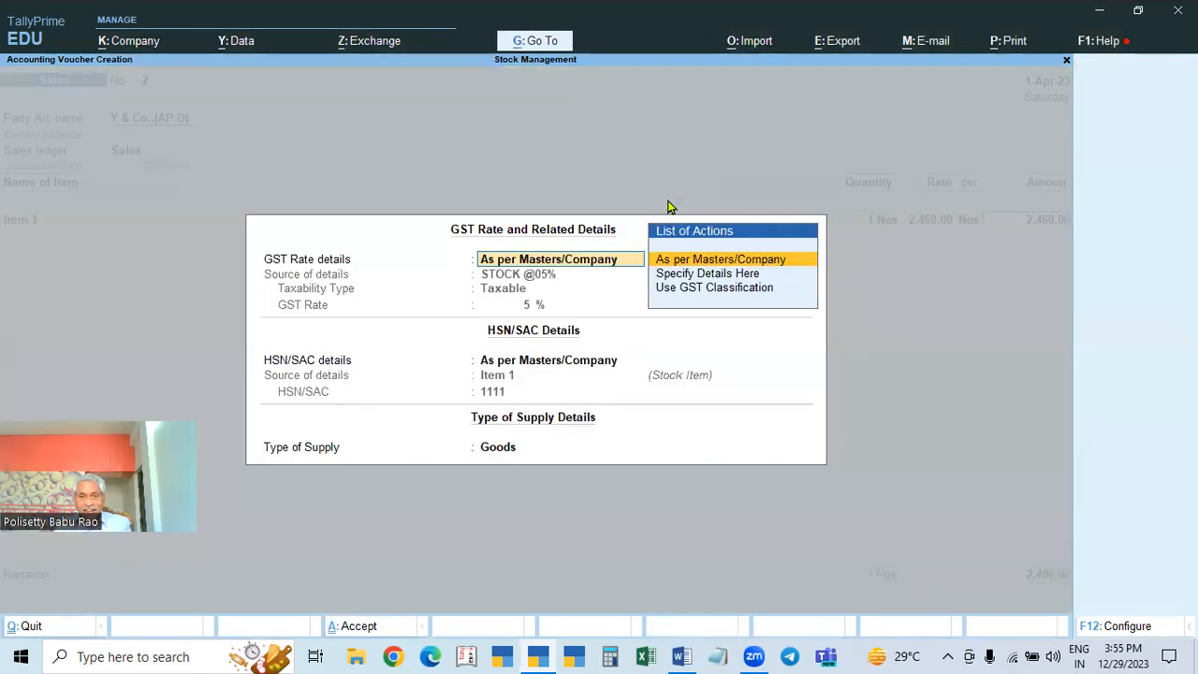
pyautogui.press('Return')
pyautogui.press('Return')
# Step: Add Item 3 at a rate of 2,680, keeping its GST details from the masters
pyautogui.press('Return')
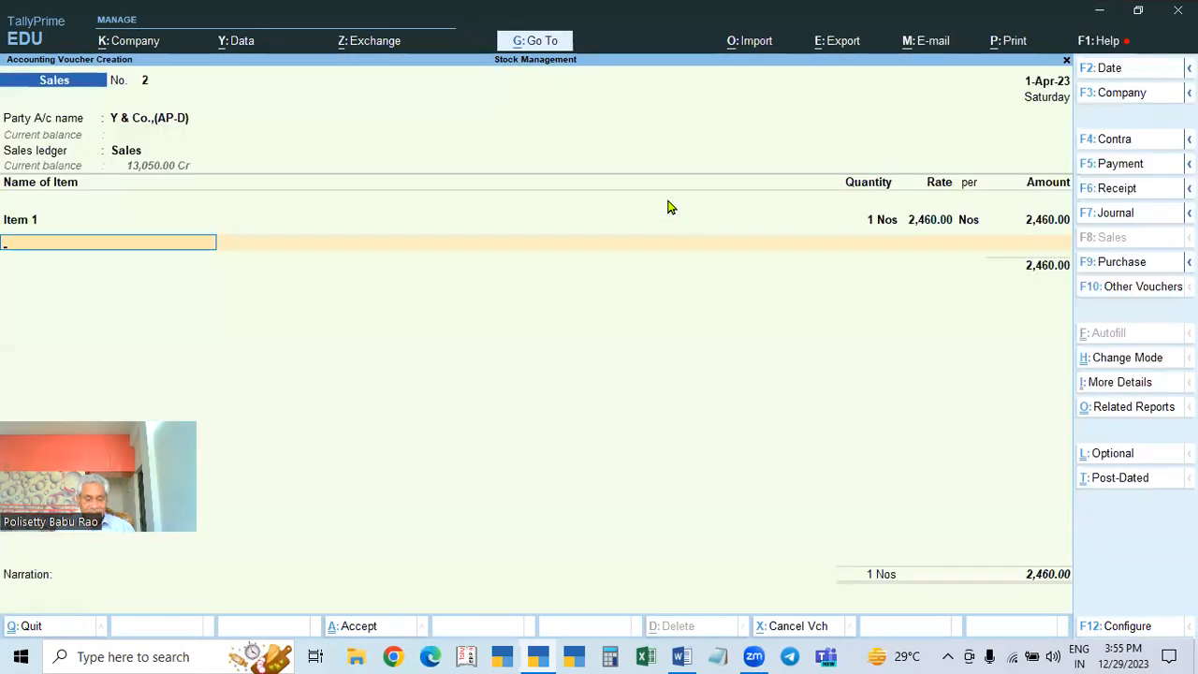
pyautogui.press('Down')
pyautogui.press('Down')
pyautogui.press('Down')
pyautogui.press('Return')
pyautogui.press('Return')
pyautogui.write('2,680')
pyautogui.press('Return')
pyautogui.press('Return')
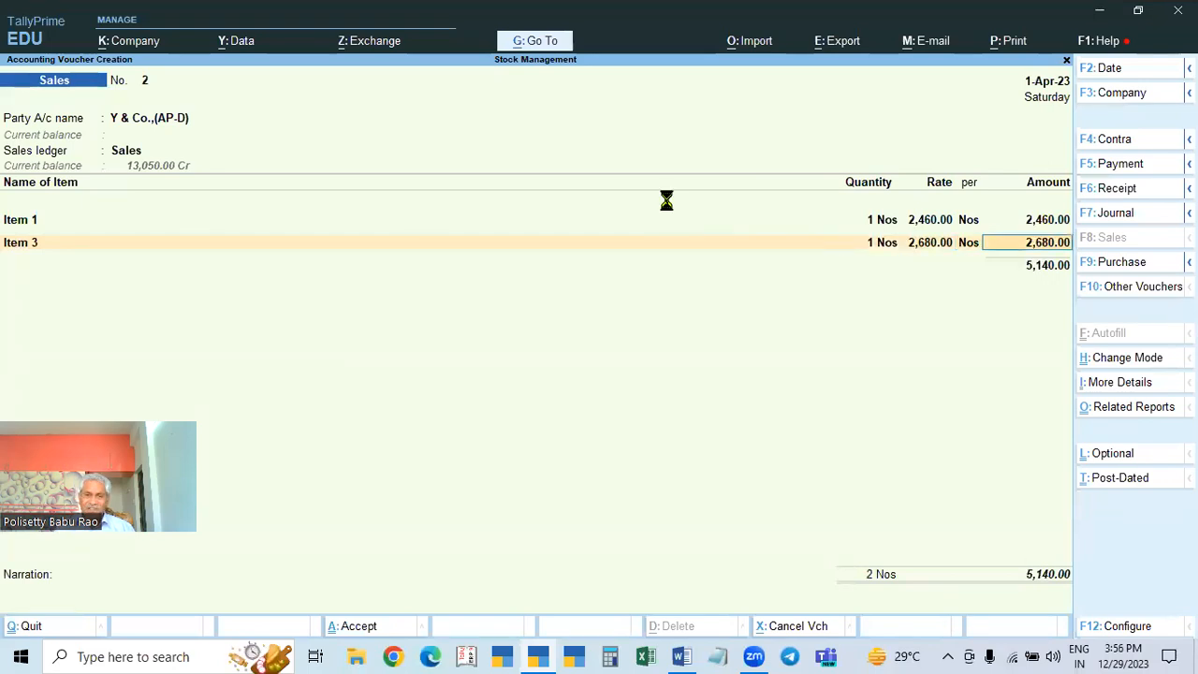
pyautogui.press('Return')
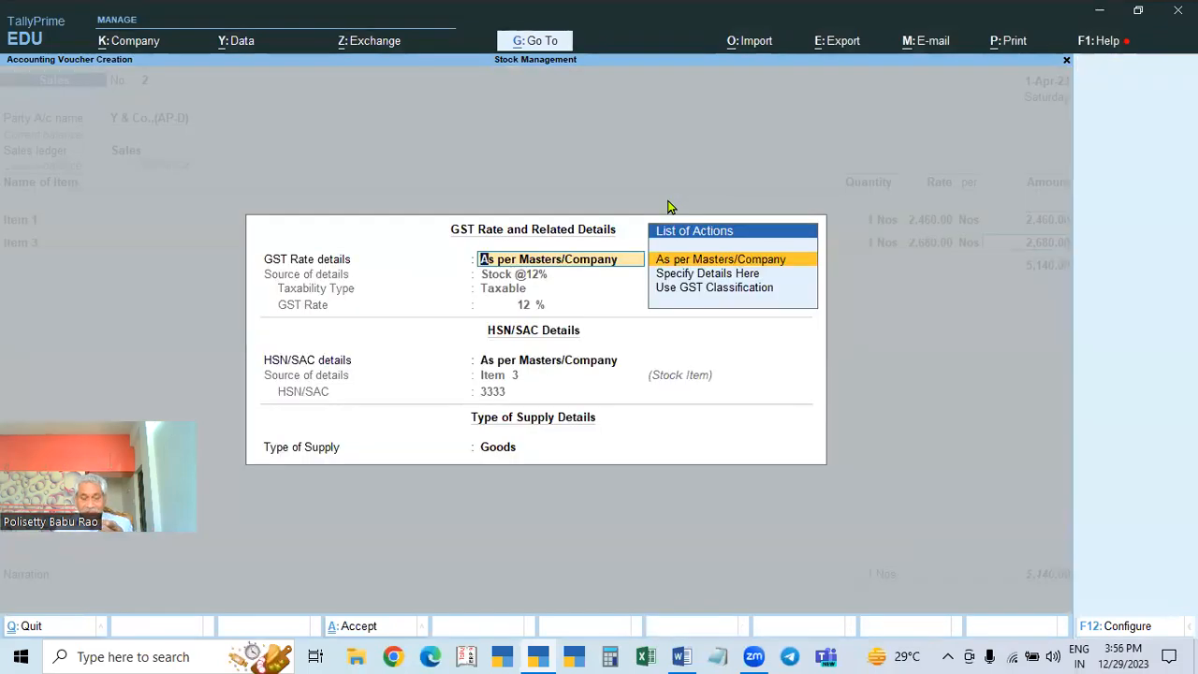
pyautogui.press('Return')
pyautogui.press('Return')
pyautogui.press('Return')
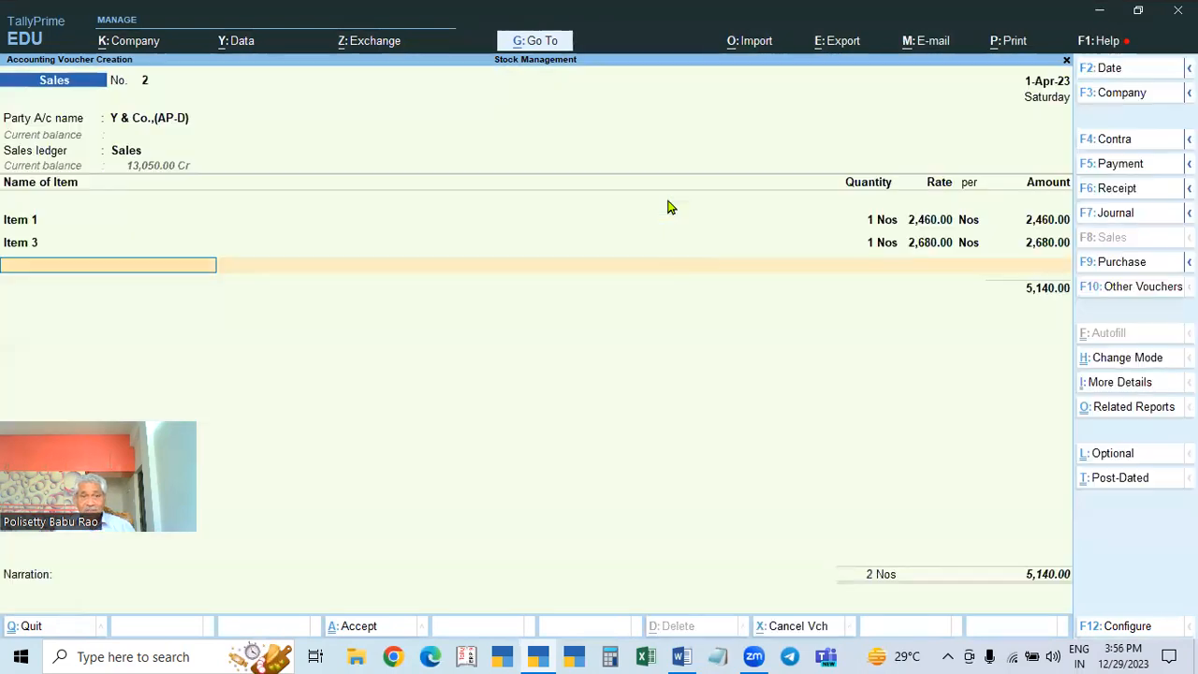
# Step: Add 1 Item 4 at a rate of 2,900 with GST rate from the masters
pyautogui.press('Down')
pyautogui.press('Down')
pyautogui.press('Down')
pyautogui.press('Down')
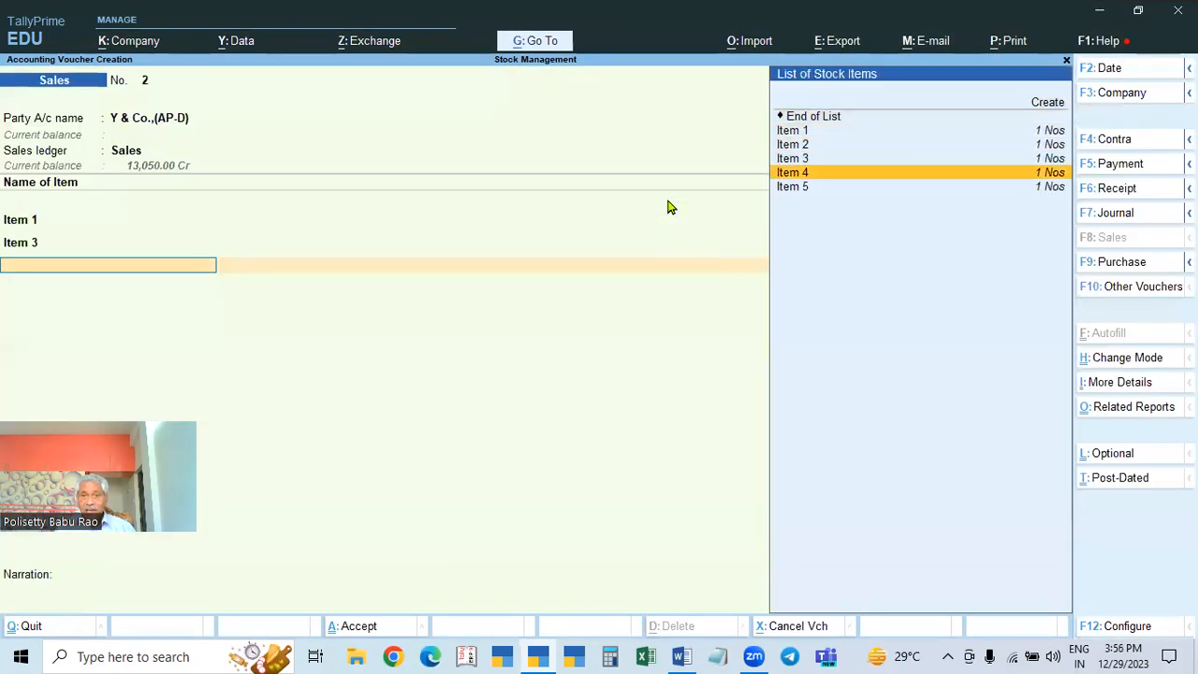
pyautogui.press('Return')
pyautogui.write('1')
pyautogui.press('Return')
pyautogui.write('2900')
pyautogui.press('Return')
pyautogui.press('Return')
pyautogui.press('Return')
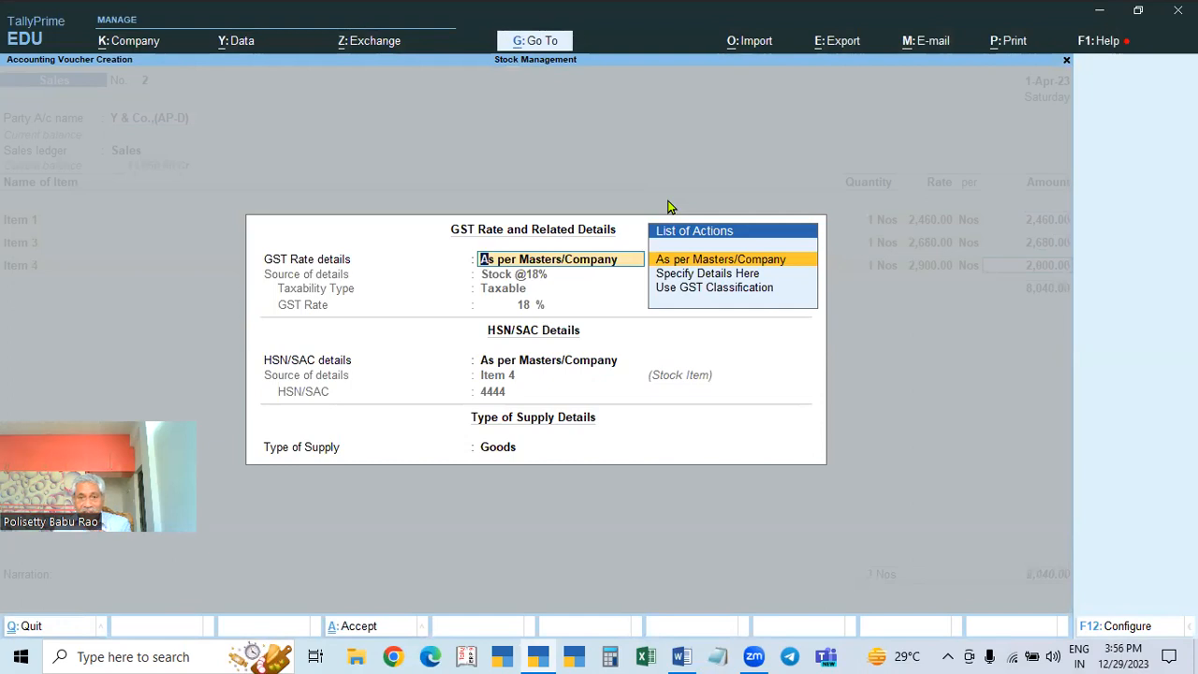
pyautogui.press('Return')
pyautogui.press('Return')
pyautogui.press('Return')
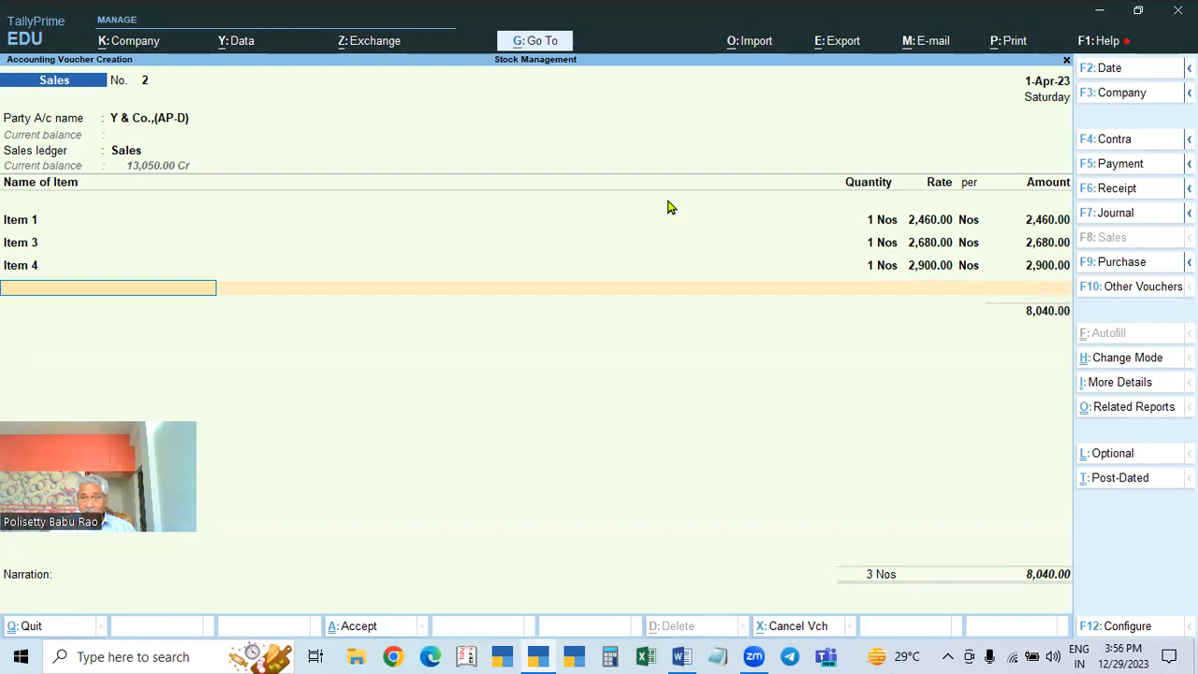
# Step: Add 1 Item 5 at a rate of 2,200, keeping its GST details from the masters
pyautogui.click(8, 294)
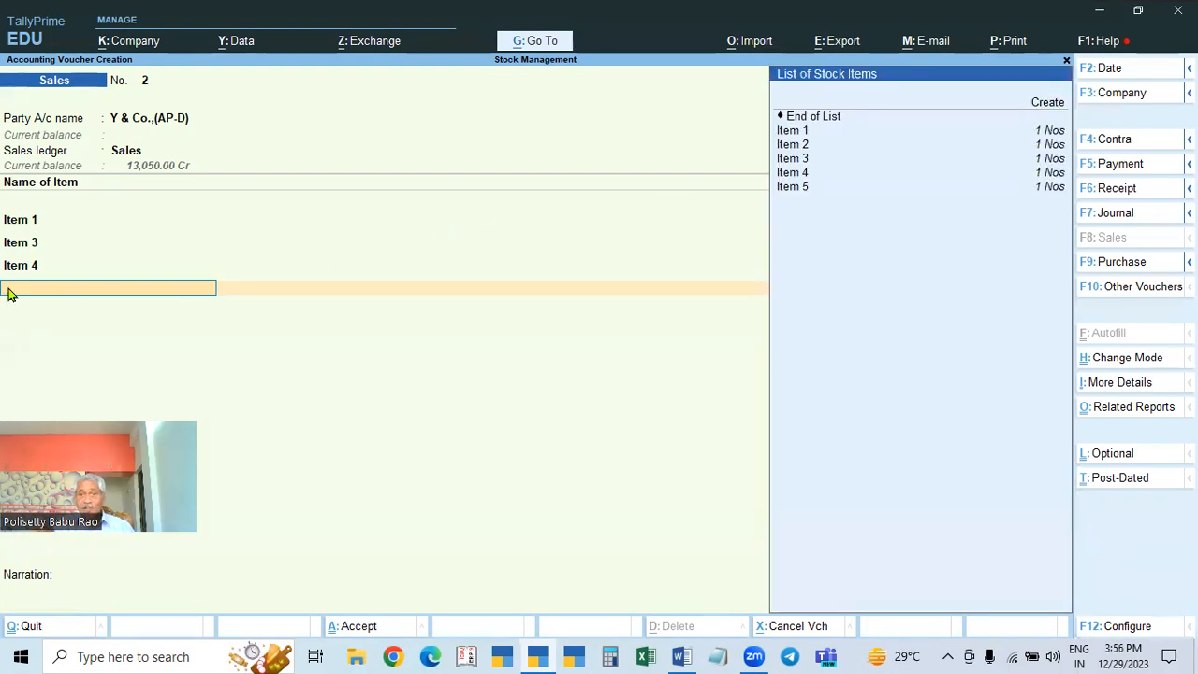
pyautogui.click(794, 192)
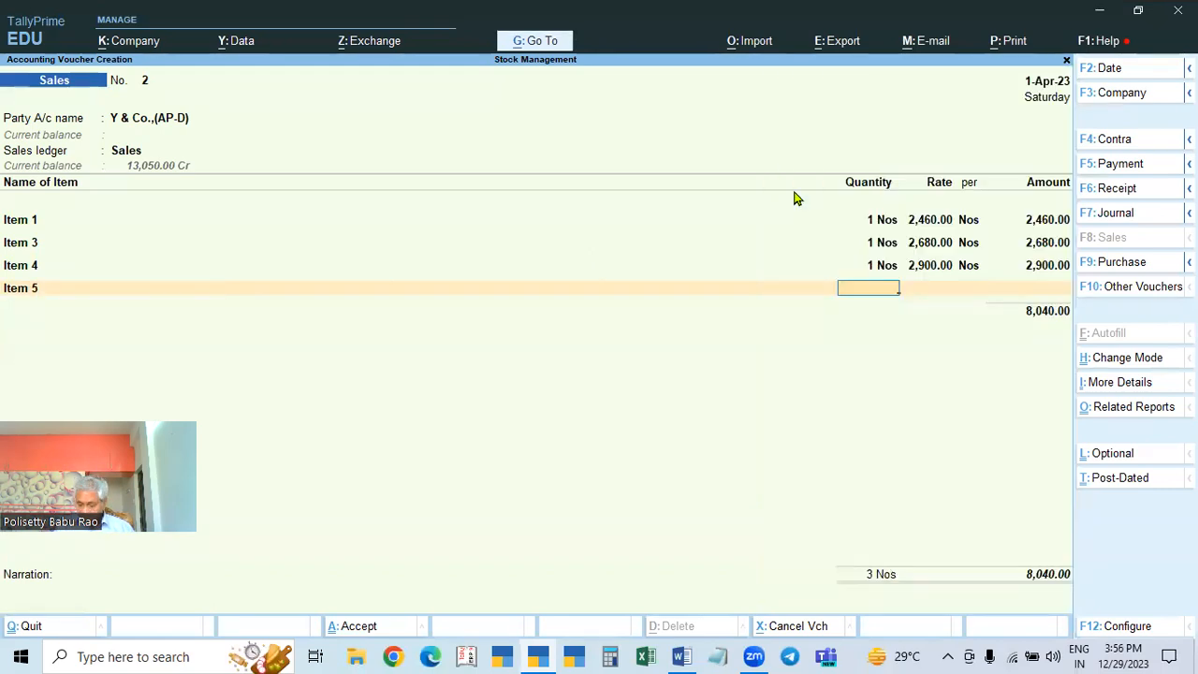
pyautogui.write('1')
pyautogui.press('Return')
pyautogui.write('2200')
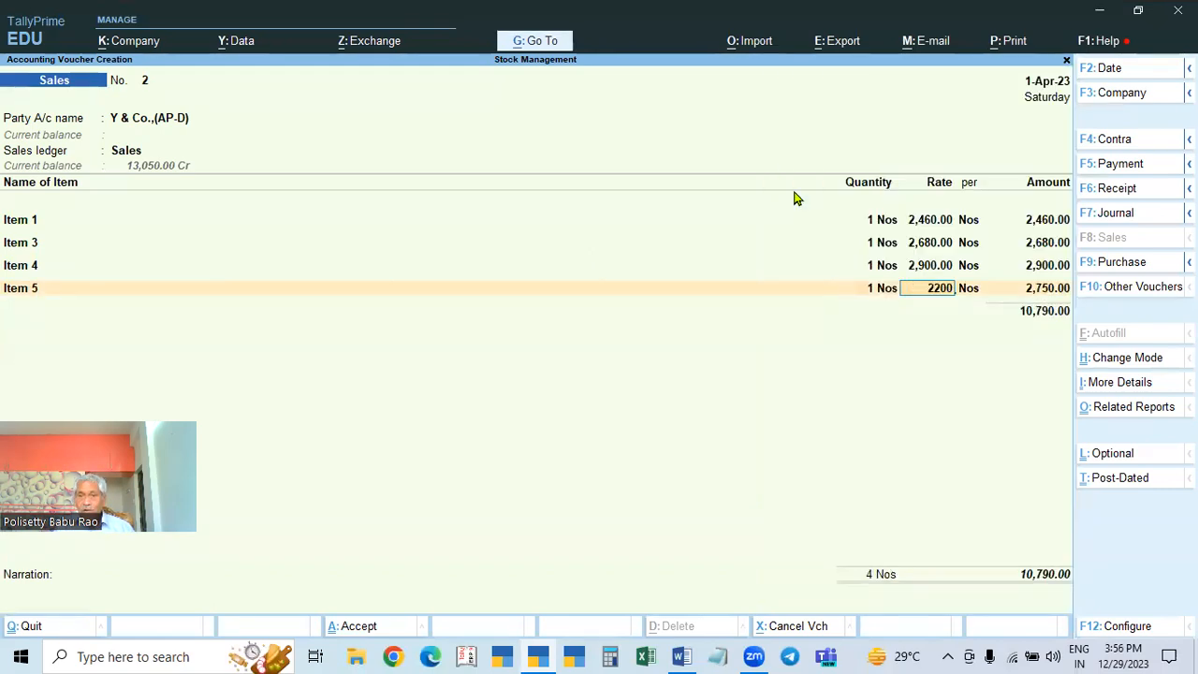
pyautogui.press('Return')
pyautogui.press('Return')
pyautogui.press('Return')
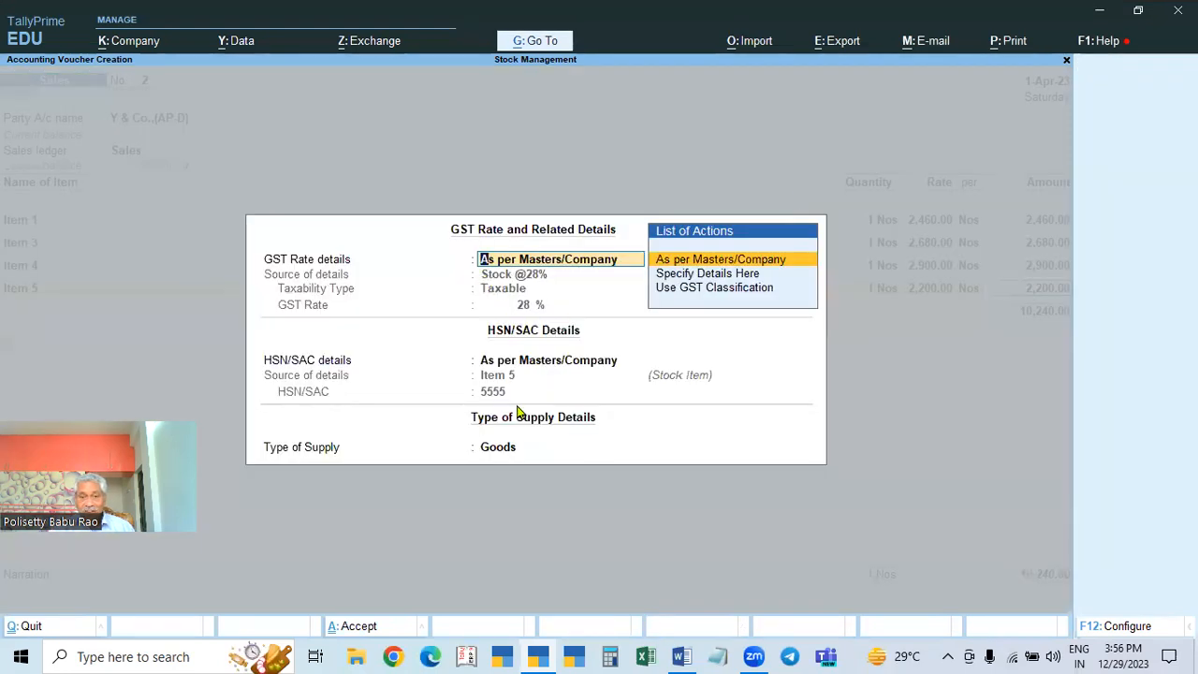
pyautogui.press('Return')
pyautogui.press('Return')
pyautogui.press('Return')
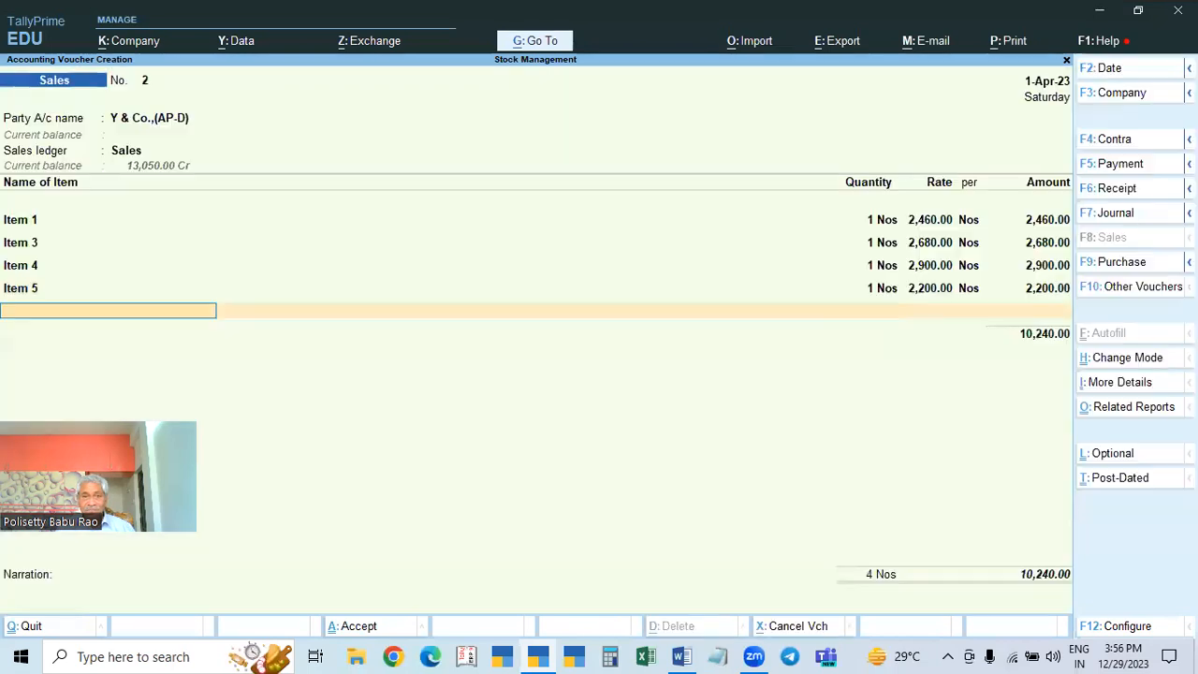
pyautogui.press('Return')
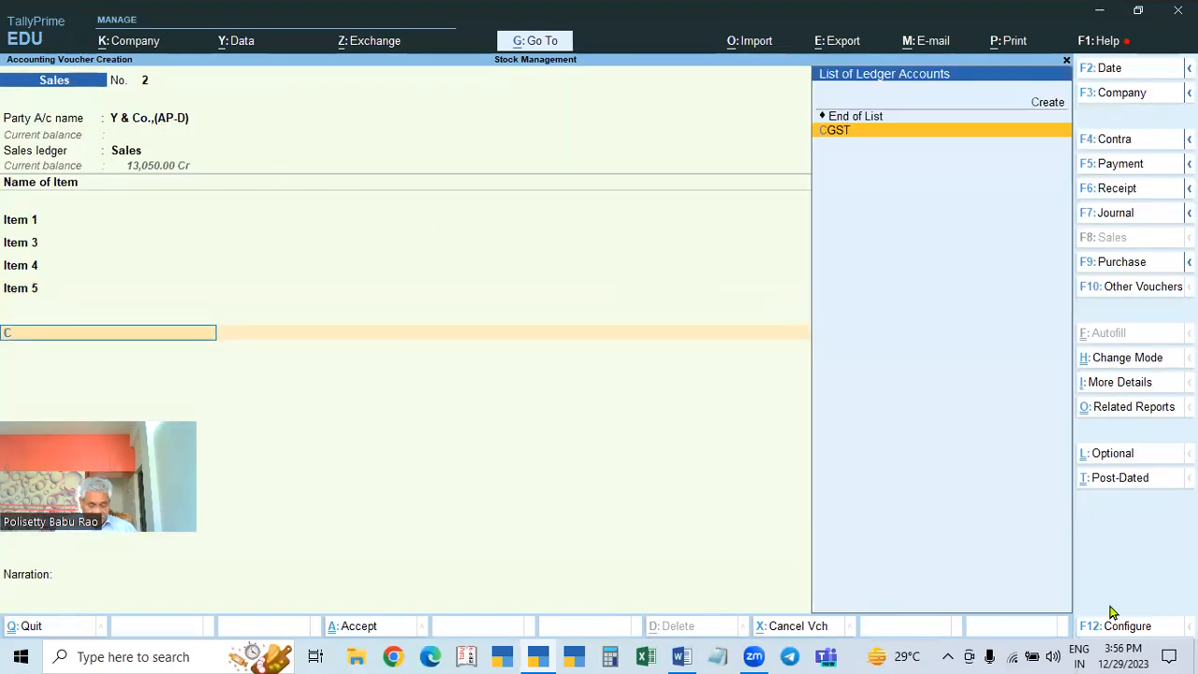
# Step: Create an IGST ledger under Duties & Taxes with GST duty type and IGST tax type
pyautogui.write('i')
pyautogui.press('BackSpace')
pyautogui.press('BackSpace')
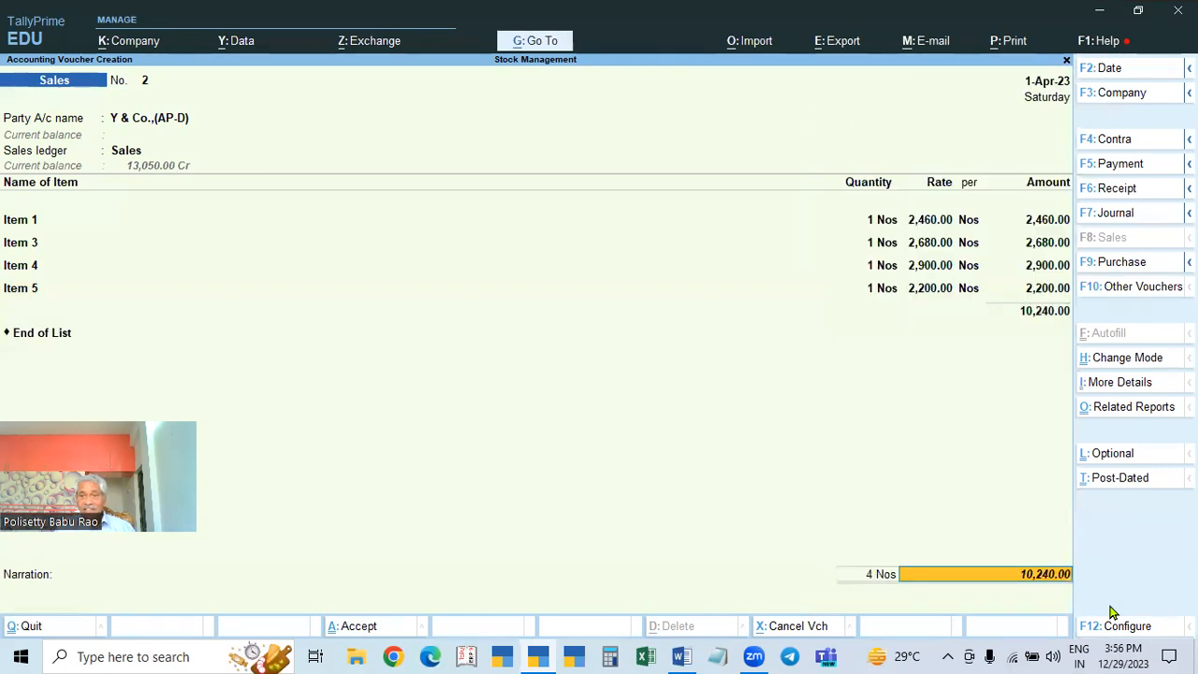
pyautogui.press('BackSpace')
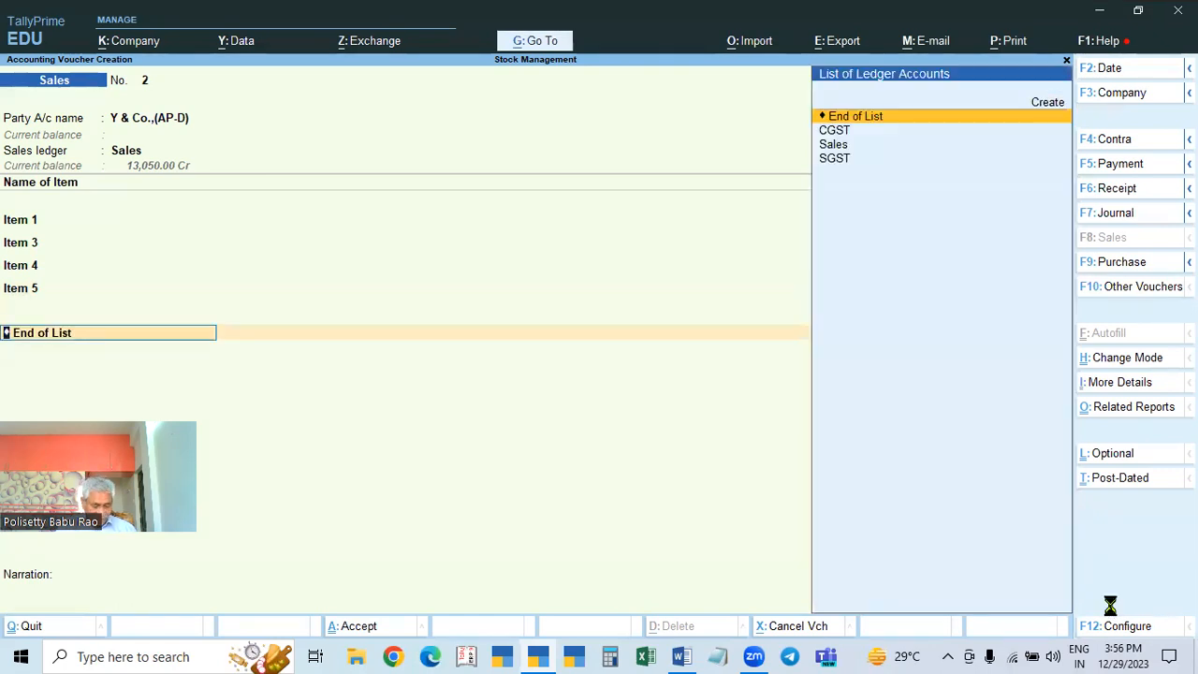
pyautogui.hotkey('alt', 'c')
pyautogui.write('Igst')
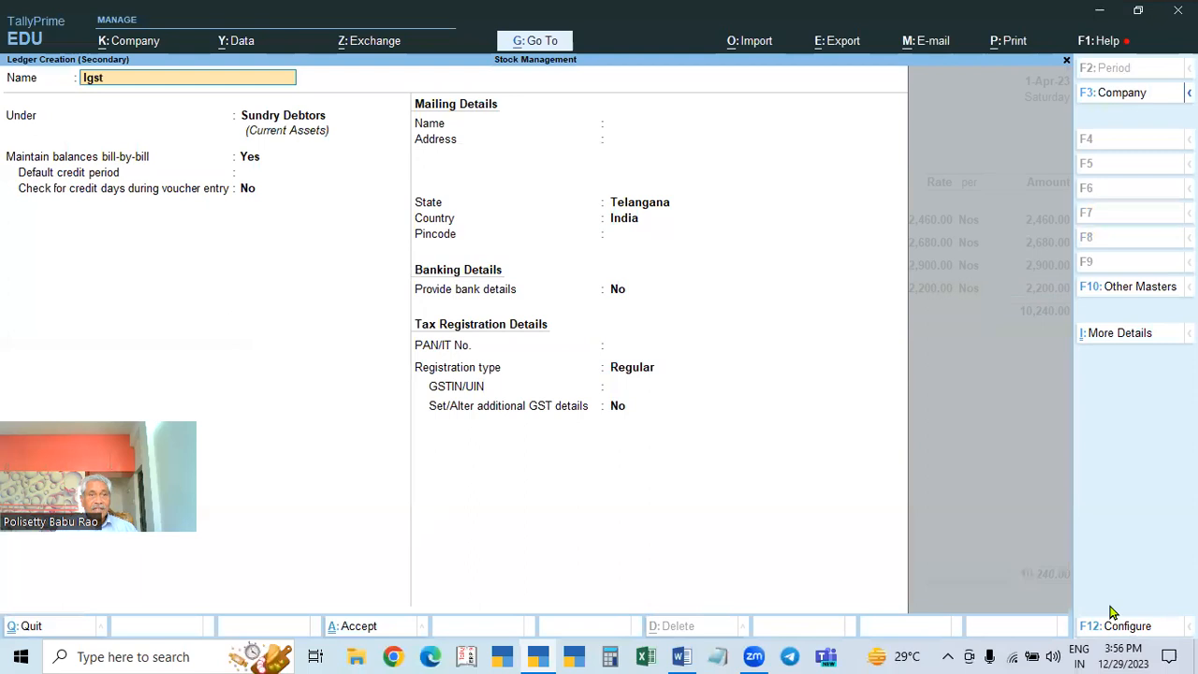
pyautogui.press('Return')
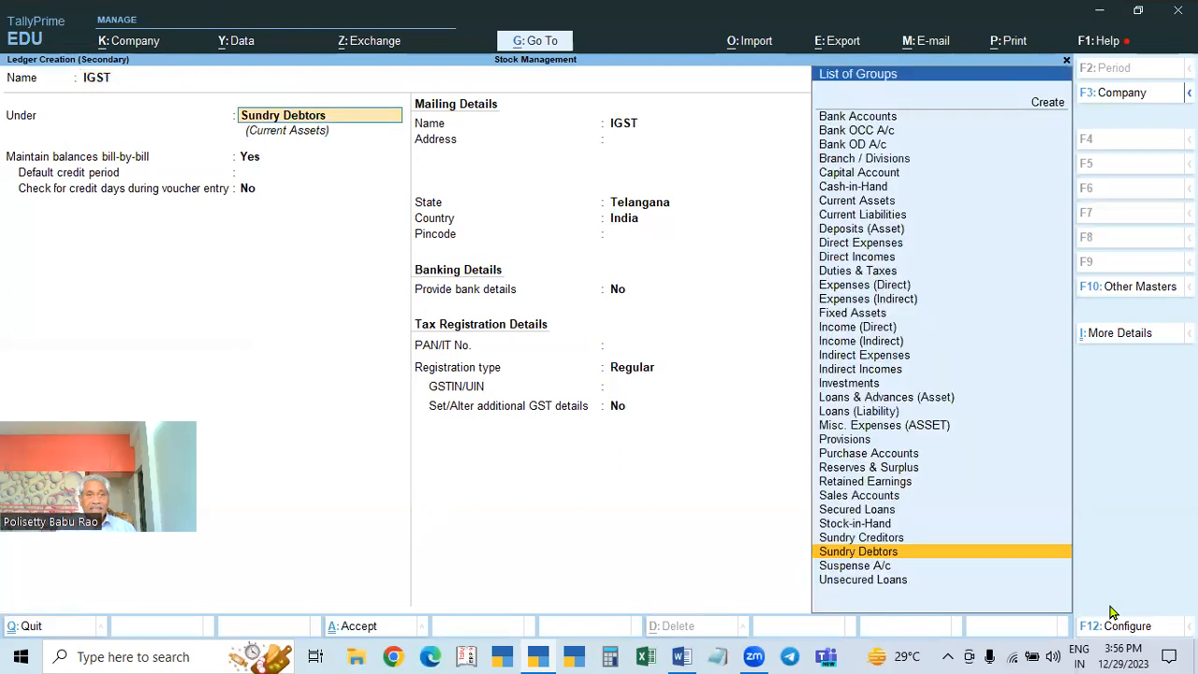
pyautogui.write('du')
pyautogui.press('Return')
pyautogui.press('Up')
pyautogui.press('Return')
pyautogui.press('Return')
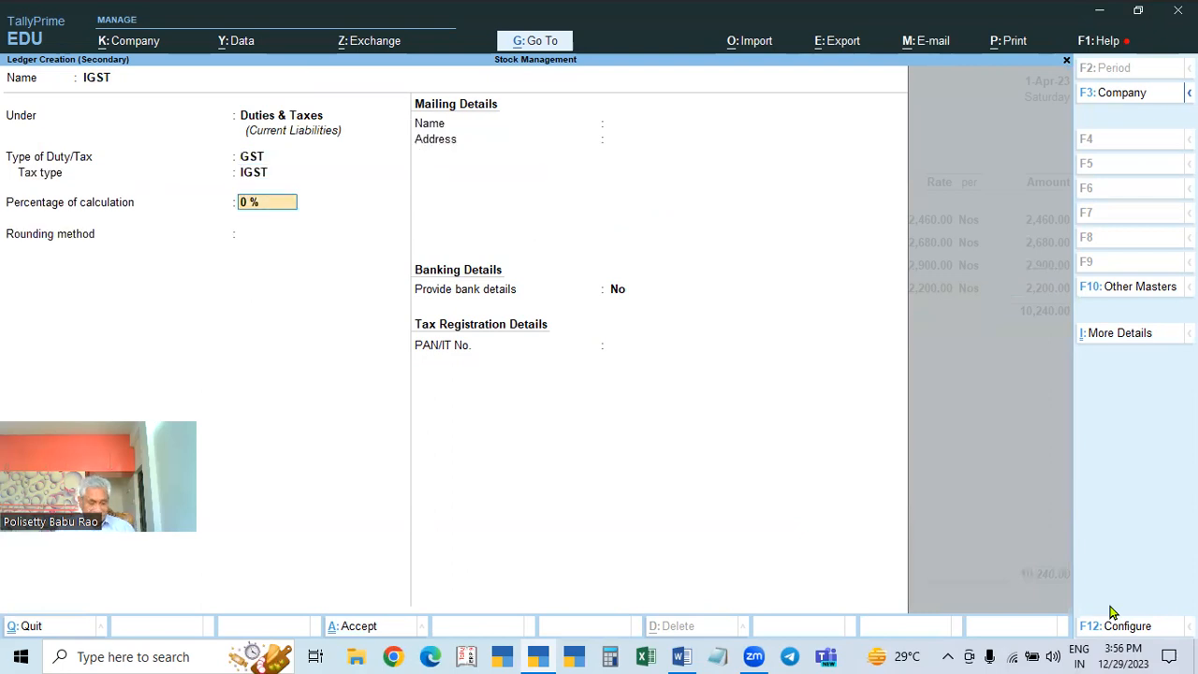
pyautogui.hotkey('ctrl', 'a')
# Step: Accept the 1,582.60 IGST amount and new bill reference, save voucher No. 2, and reopen it
pyautogui.press('Return')
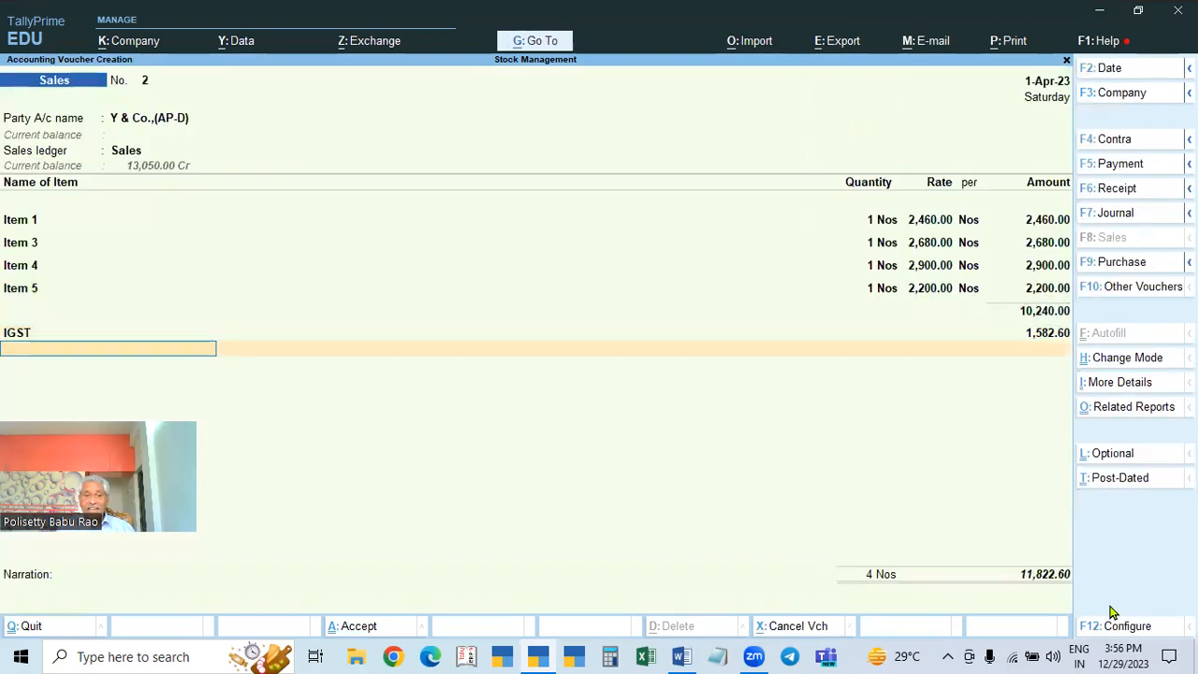
pyautogui.press('Return')
pyautogui.press('Return')
pyautogui.press('Return')
pyautogui.press('Return')
pyautogui.press('Return')
pyautogui.press('Return')
pyautogui.press('Return')
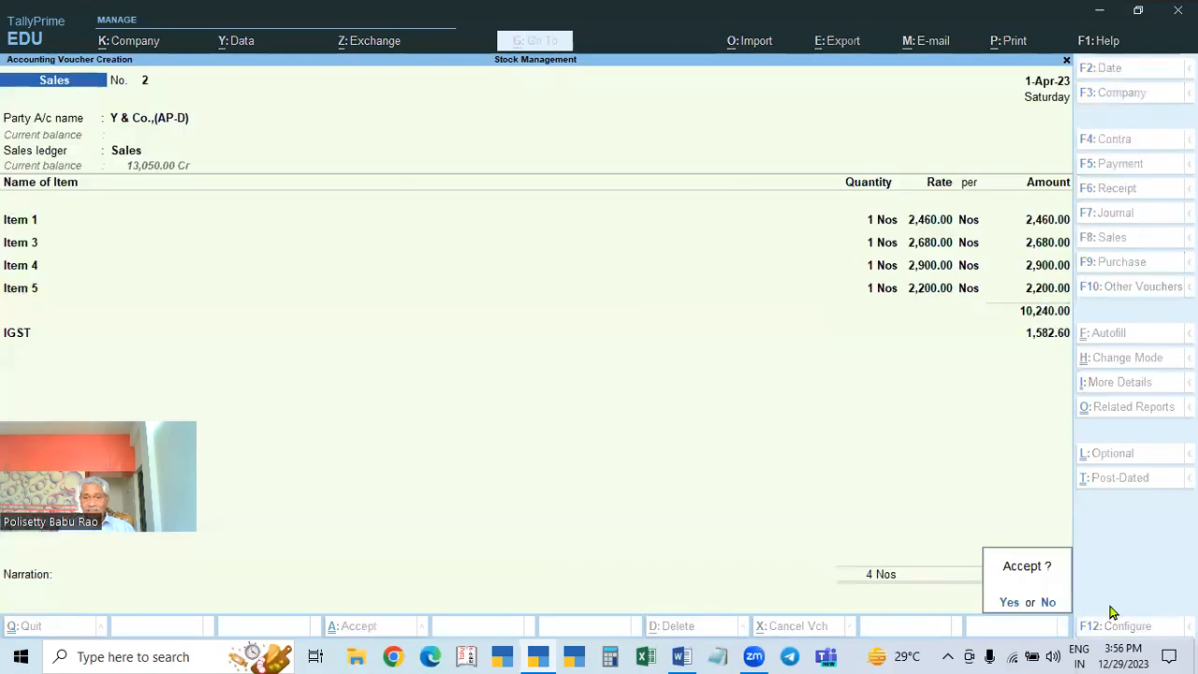
pyautogui.press('Return')
pyautogui.press('Escape')
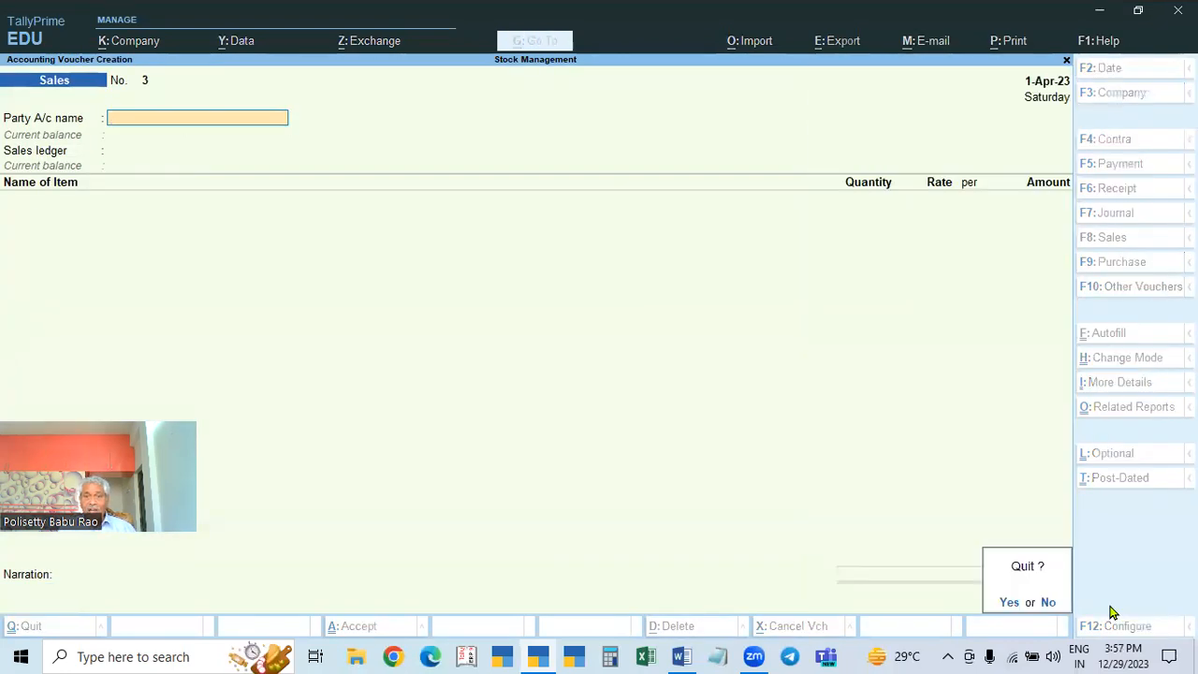
pyautogui.press('Return')
pyautogui.press('Return')
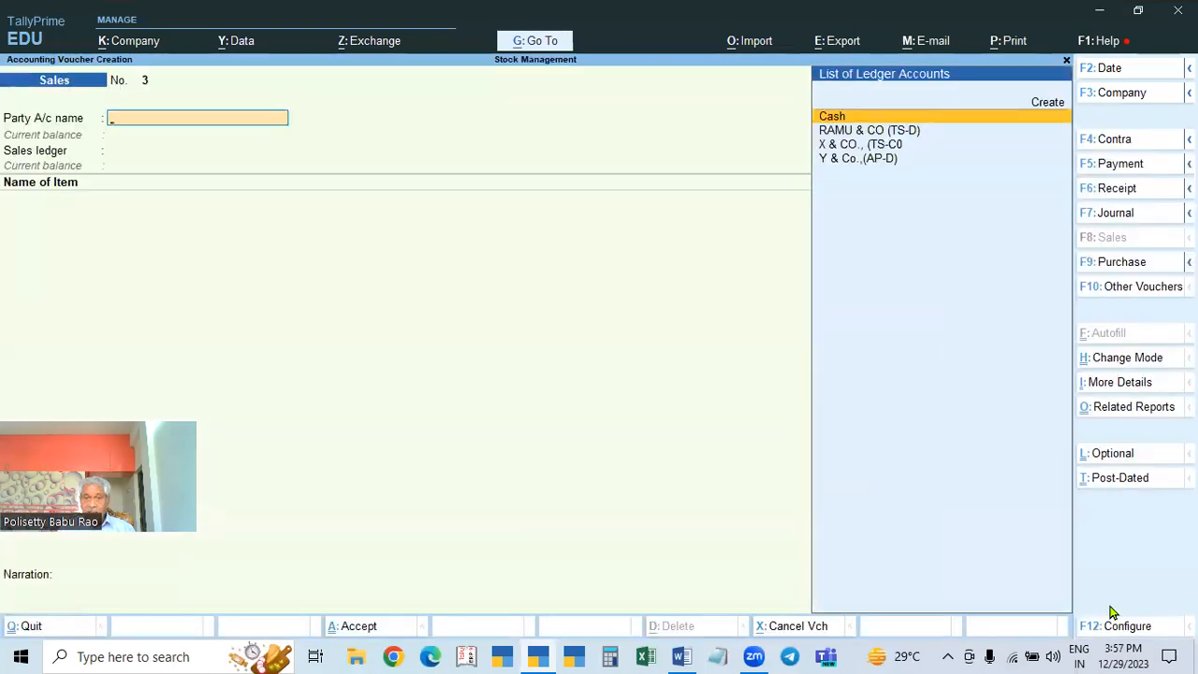
pyautogui.press('pageup')
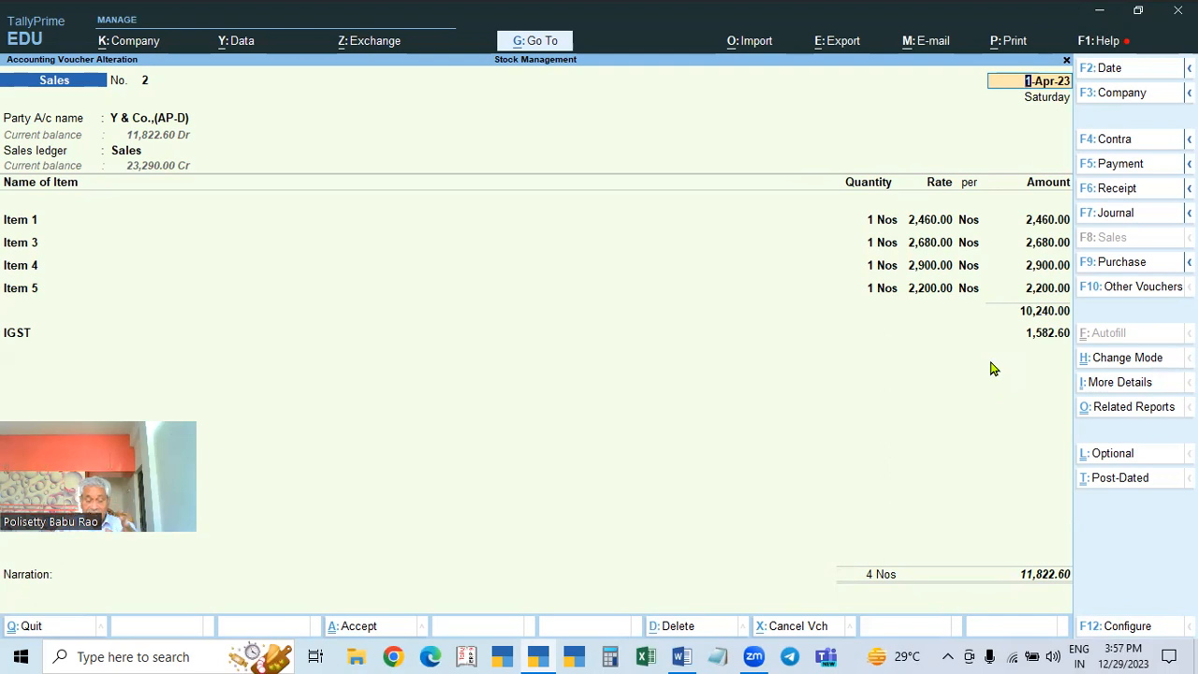
# Step: Show voucher No. 2's GST Tax Analysis in detailed view, reviewing each item's IGST lines
pyautogui.press('alt')
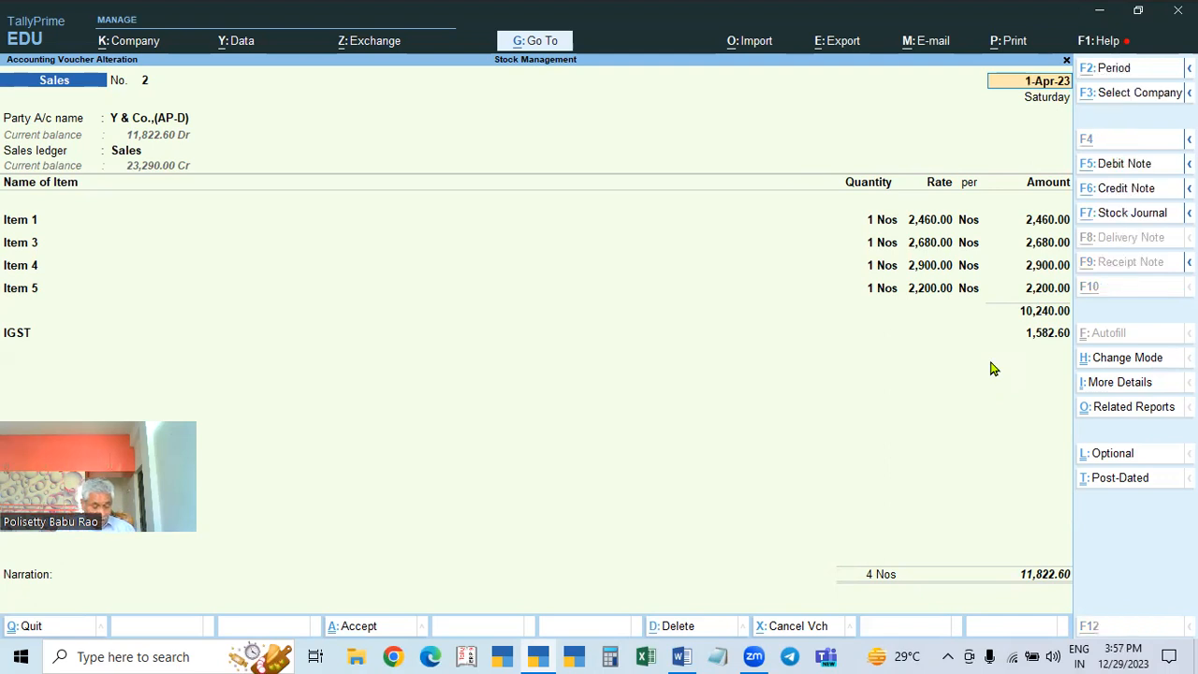
pyautogui.hotkey('alt', 'a')
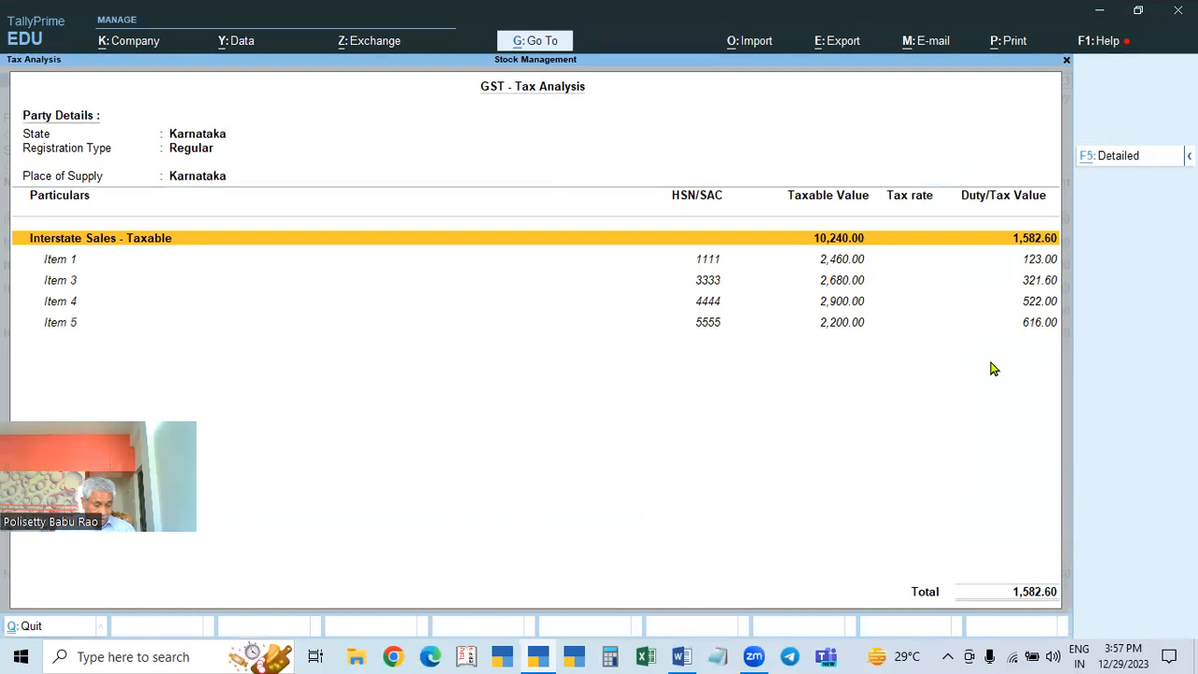
pyautogui.press('F5')
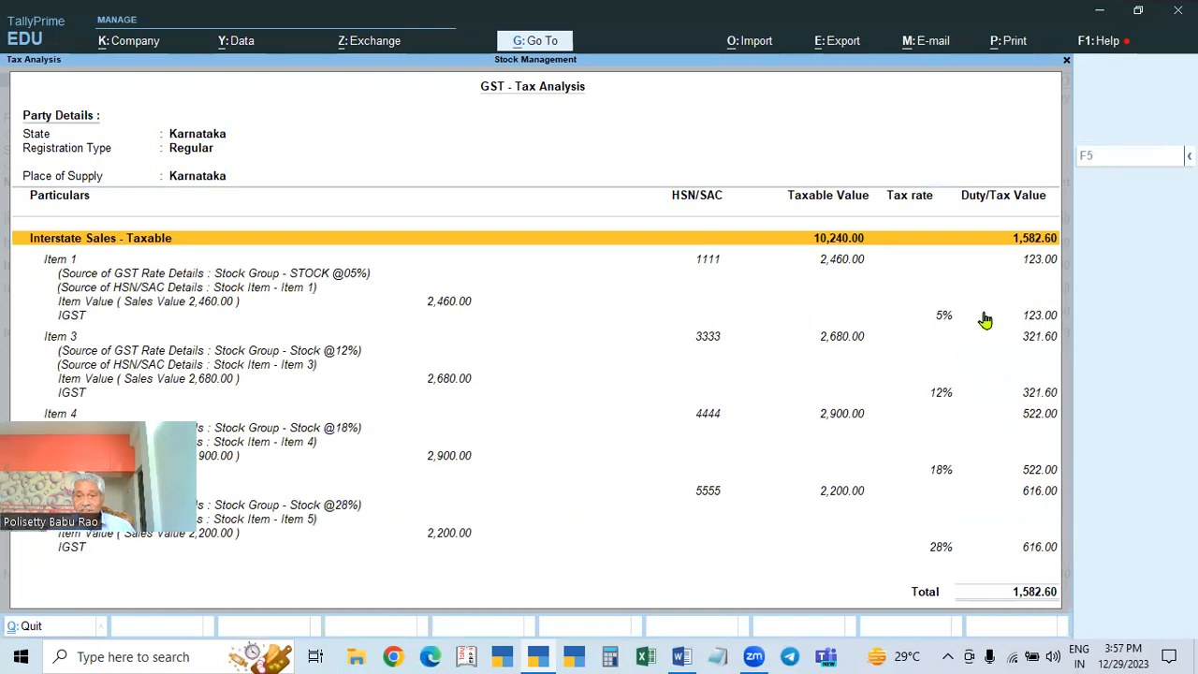
pyautogui.press('Down')
pyautogui.press('Down')
pyautogui.press('Down')
pyautogui.press('Down')
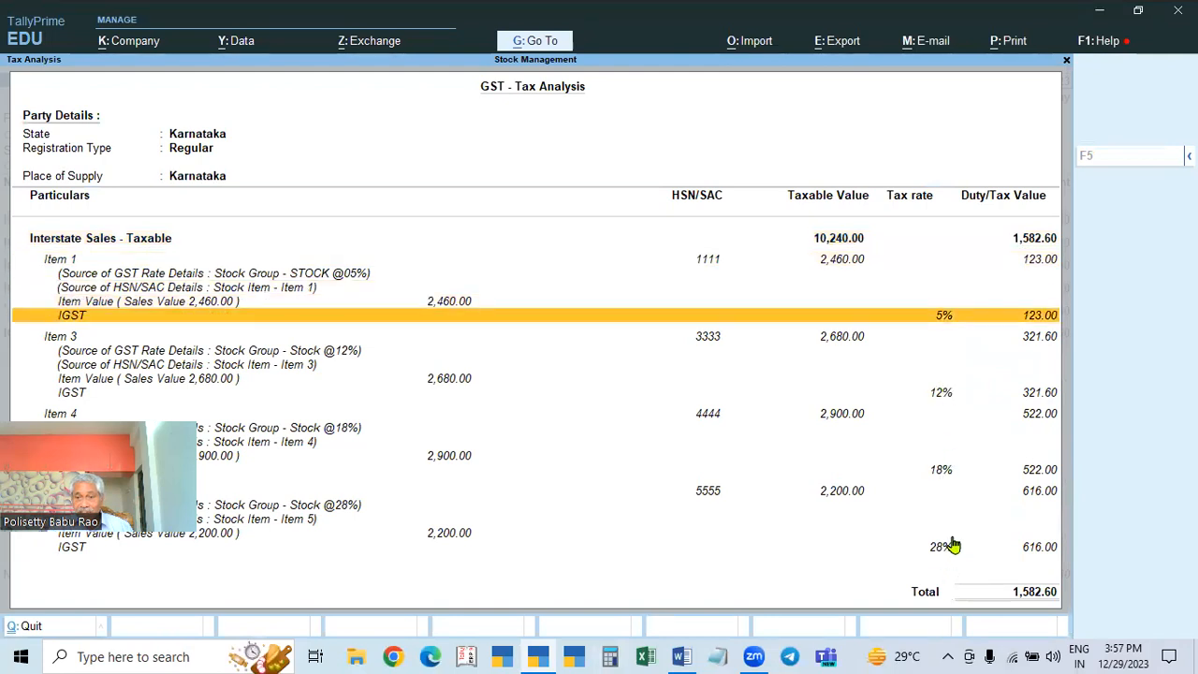
pyautogui.press('Down')
pyautogui.press('Down')
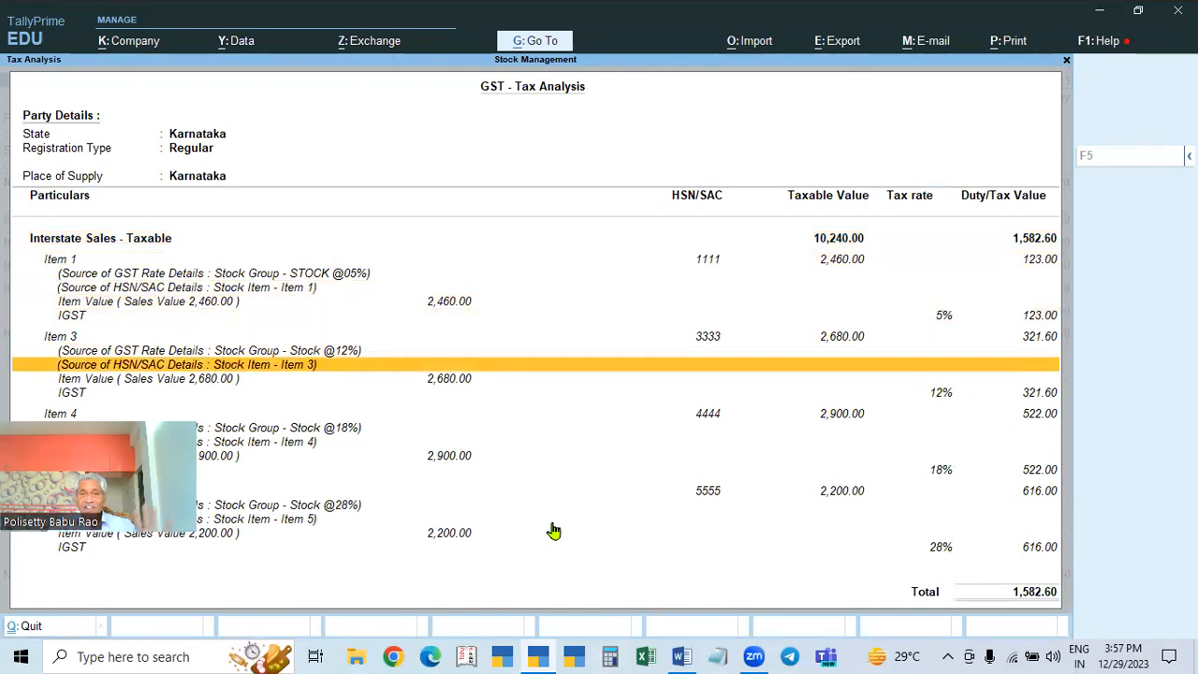
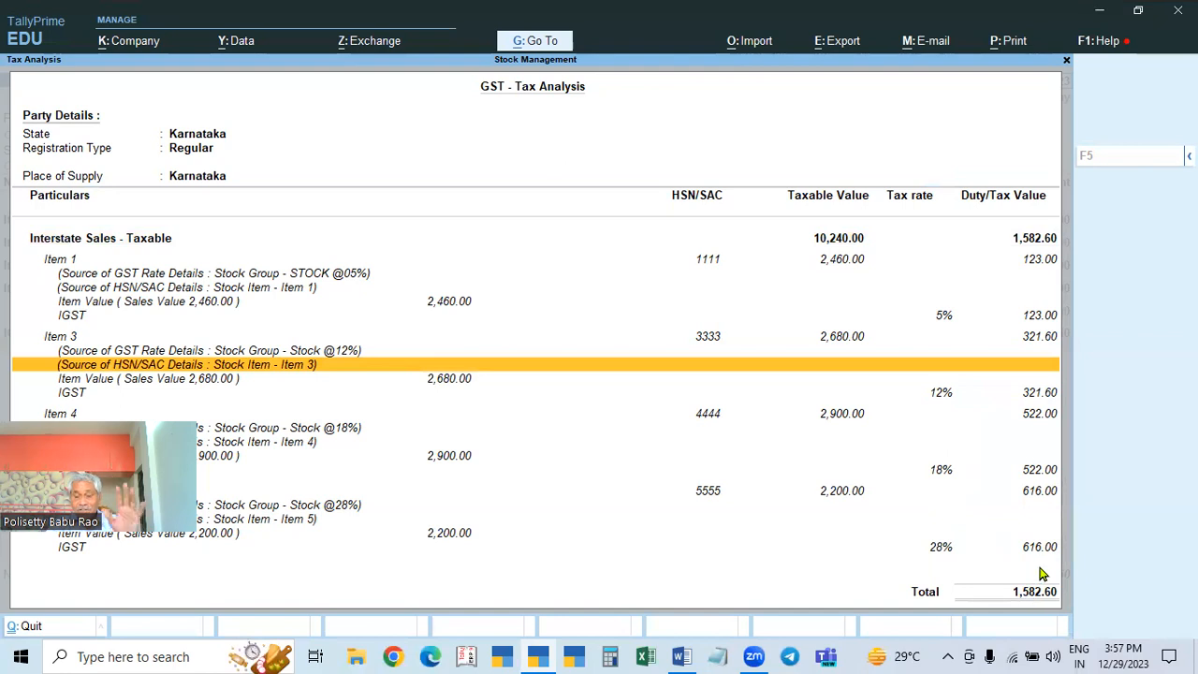
# Step: Save sales voucher No. 2 (11,822.60 incl. 1,582.60 IGST) with a new bill reference, then exit to Gateway
pyautogui.press('Escape')
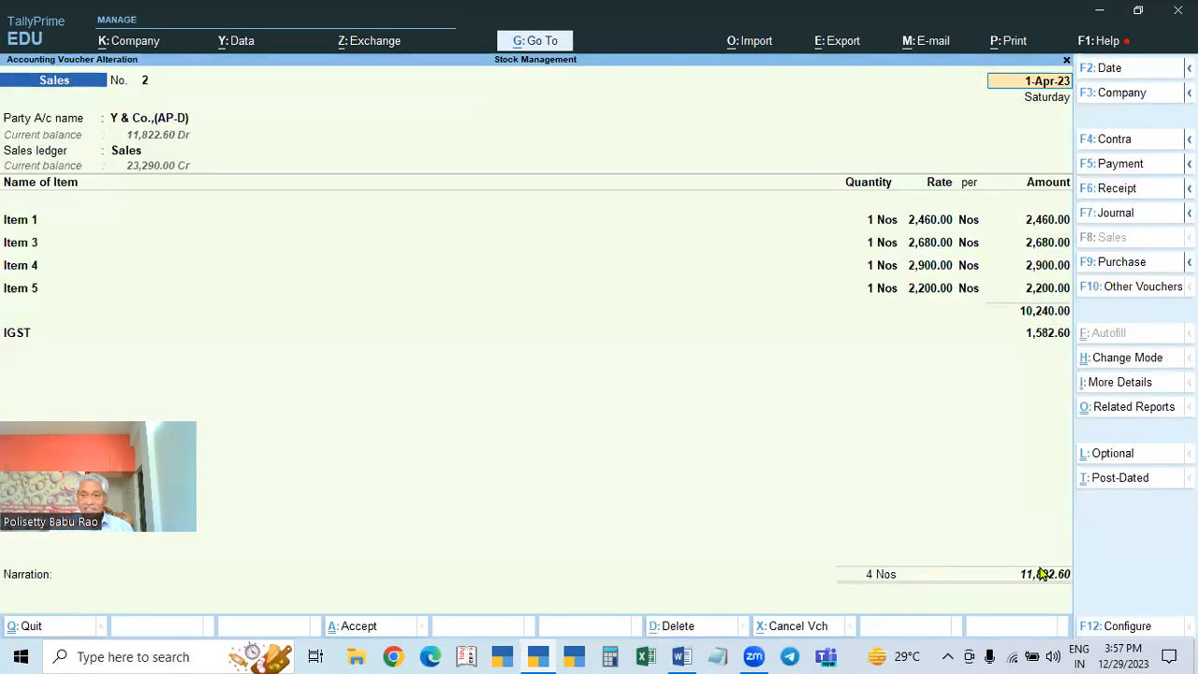
pyautogui.press('Return')
pyautogui.press('Return')
pyautogui.press('Return')
pyautogui.press('Return')
pyautogui.press('Return')
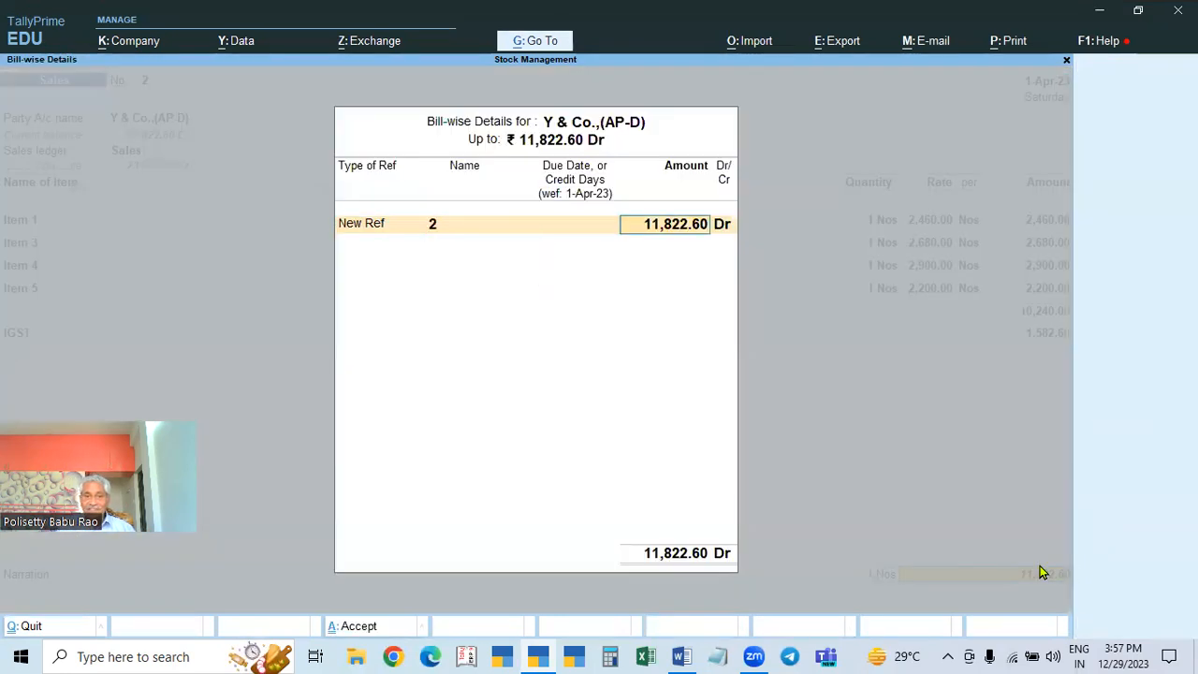
pyautogui.press('Return')
pyautogui.press('Return')
pyautogui.press('Return')
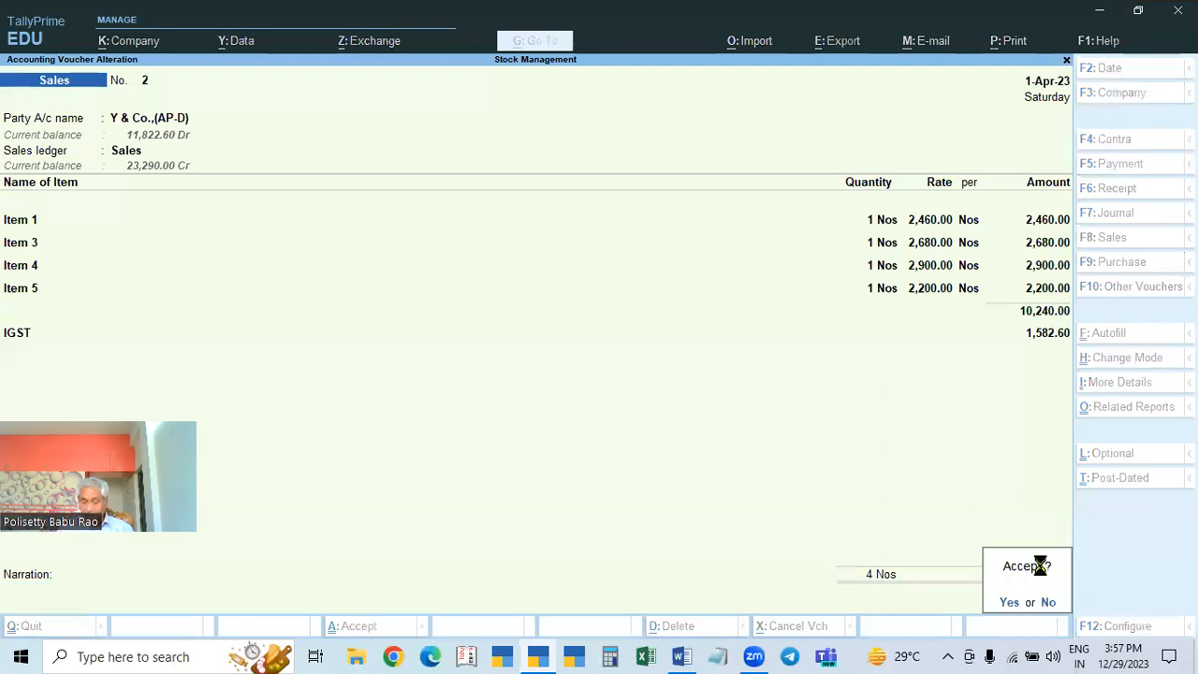
pyautogui.press('Return')
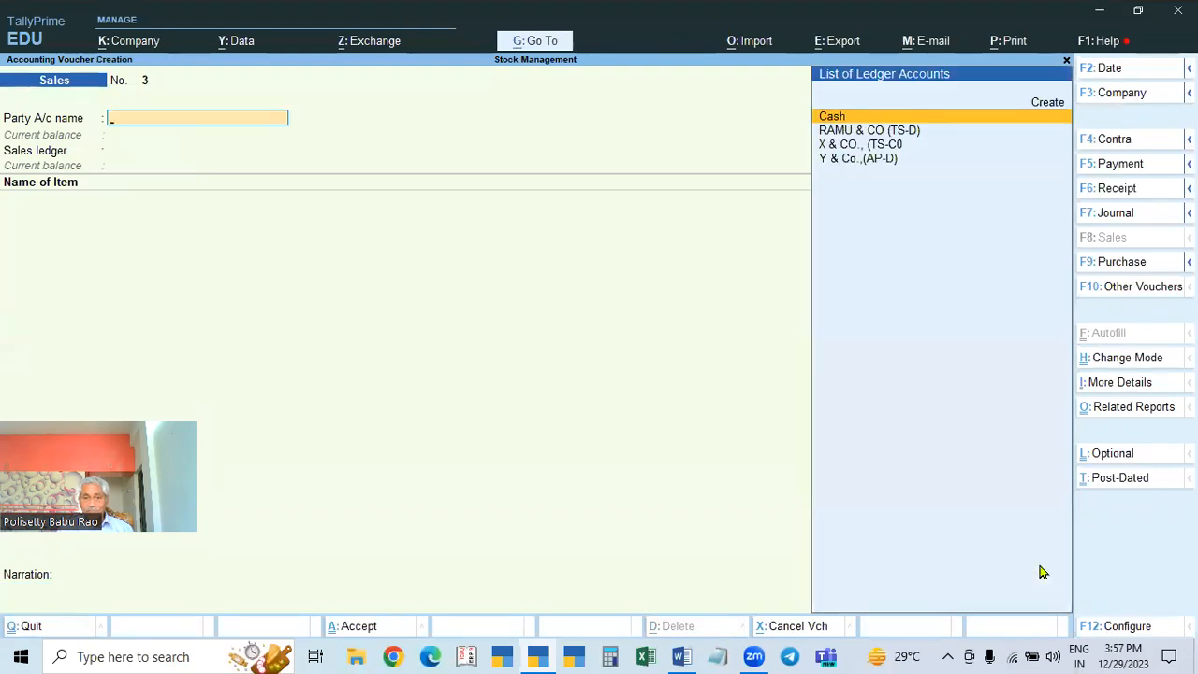
pyautogui.press('Escape')
pyautogui.press('Return')
pyautogui.press('Down')
pyautogui.press('Down')
pyautogui.press('Down')
pyautogui.press('Down')
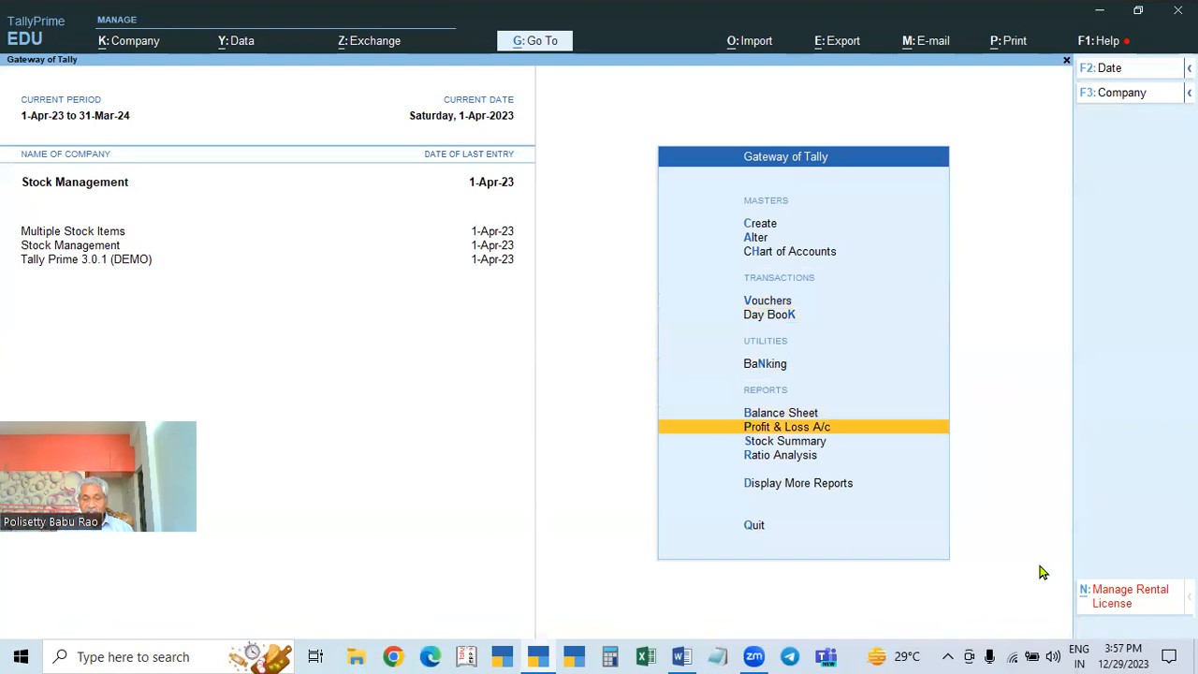
pyautogui.press('Return')
pyautogui.hotkey('alt', 'F5')
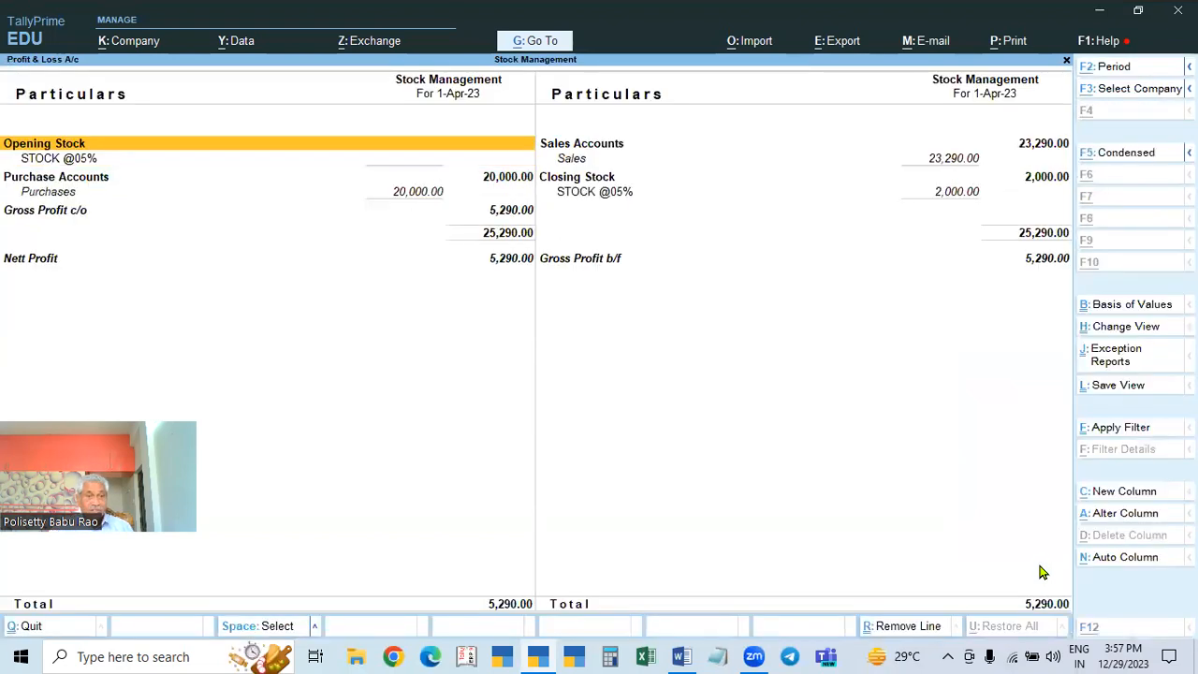
pyautogui.click(61, 192)
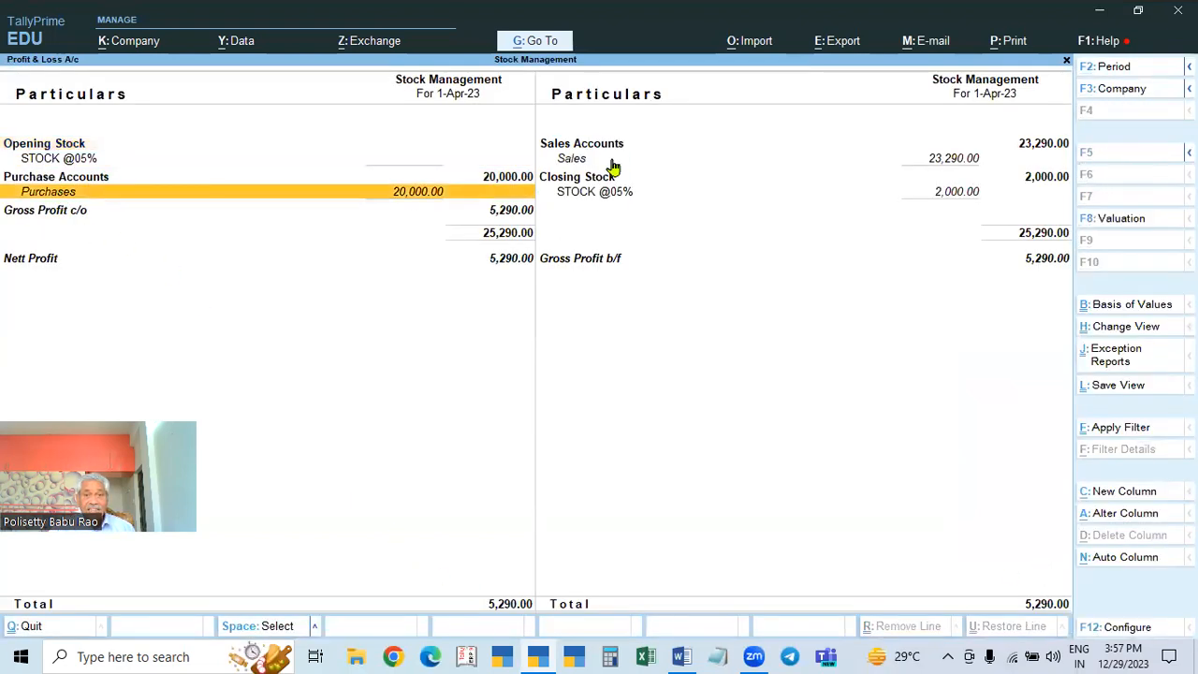
pyautogui.click(613, 147)
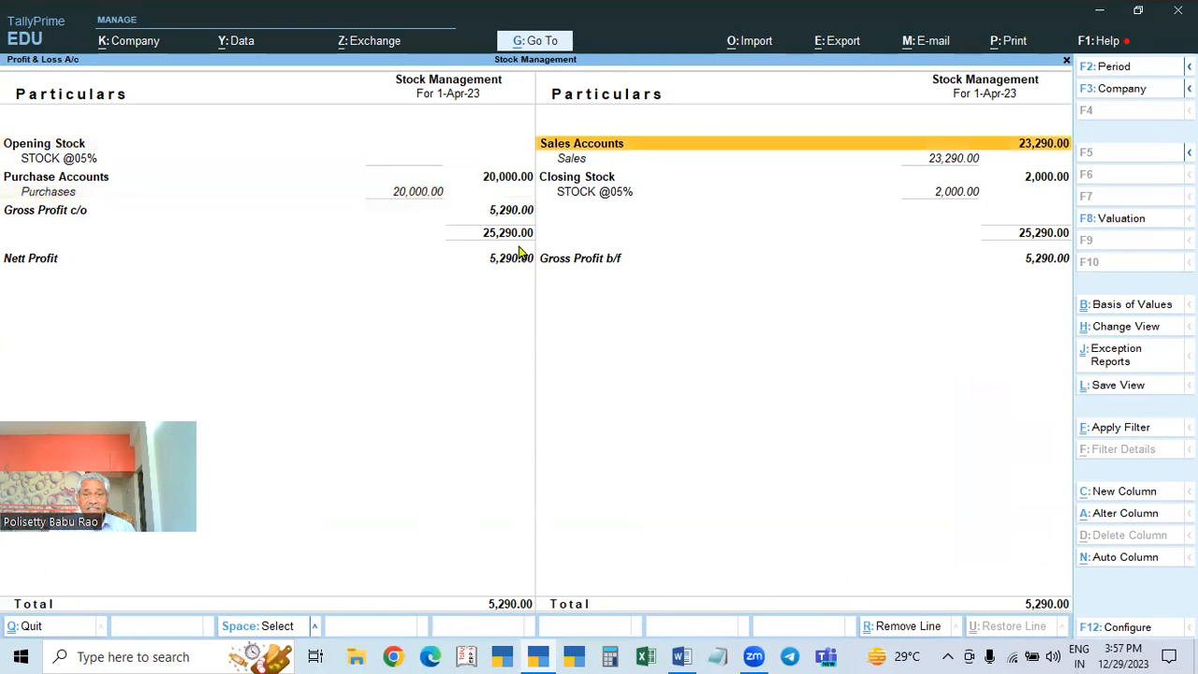
pyautogui.click(61, 193)
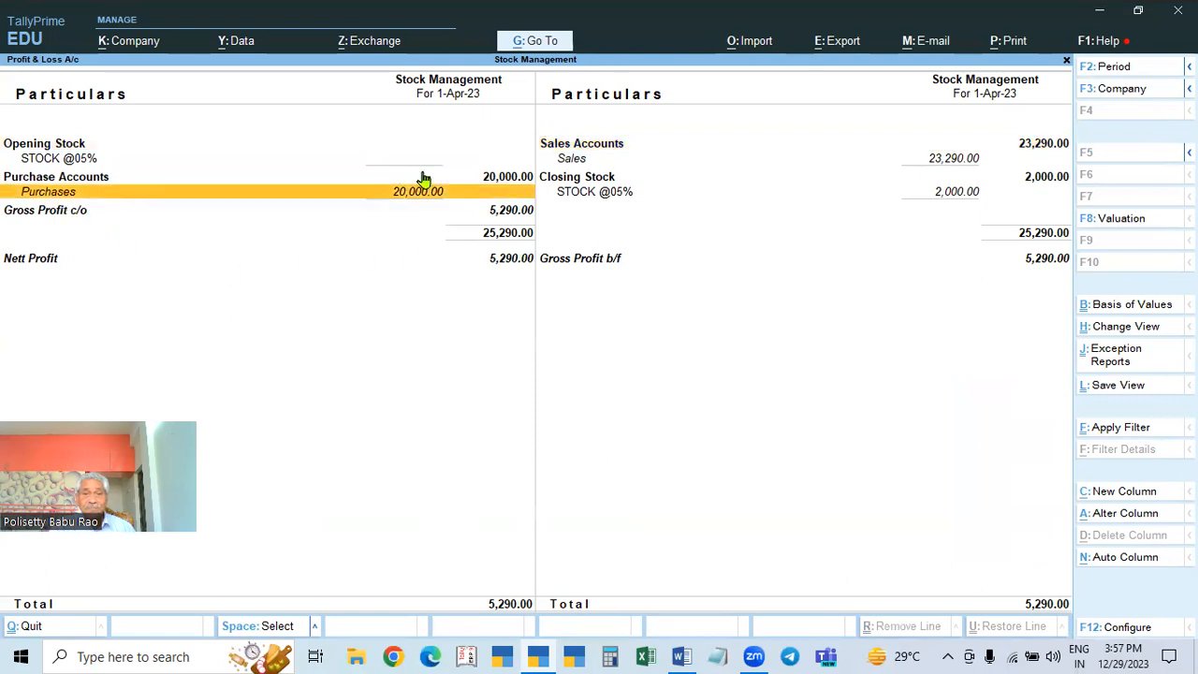
pyautogui.click(618, 145)
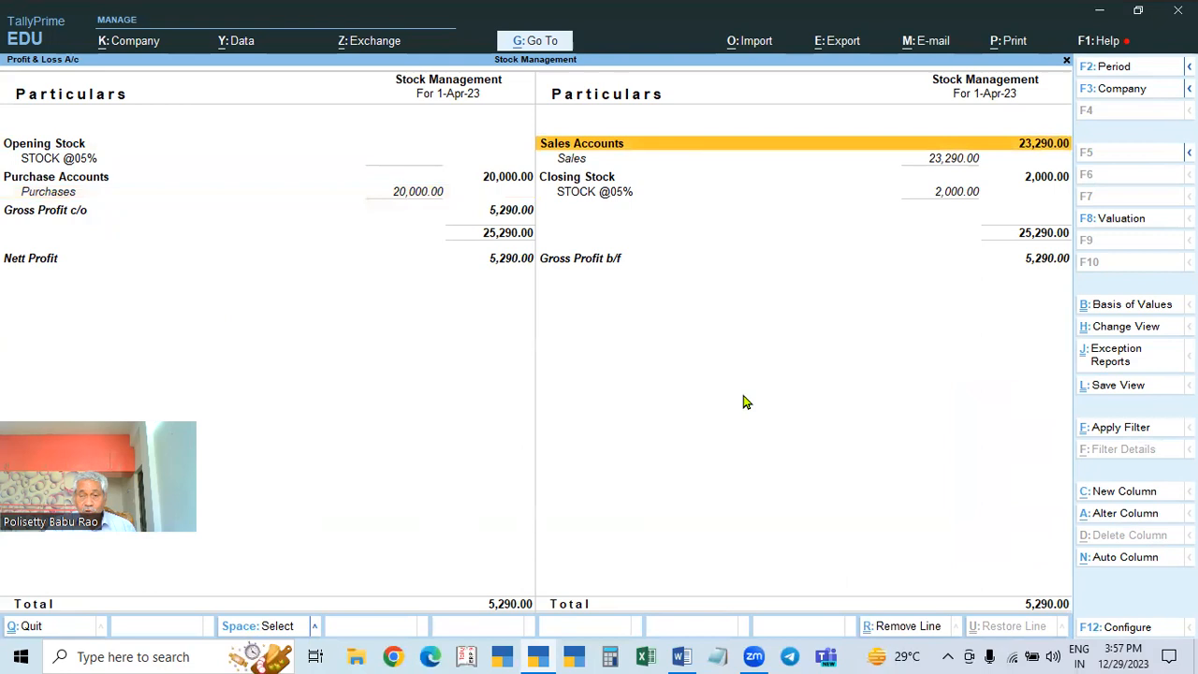
pyautogui.press('Escape')
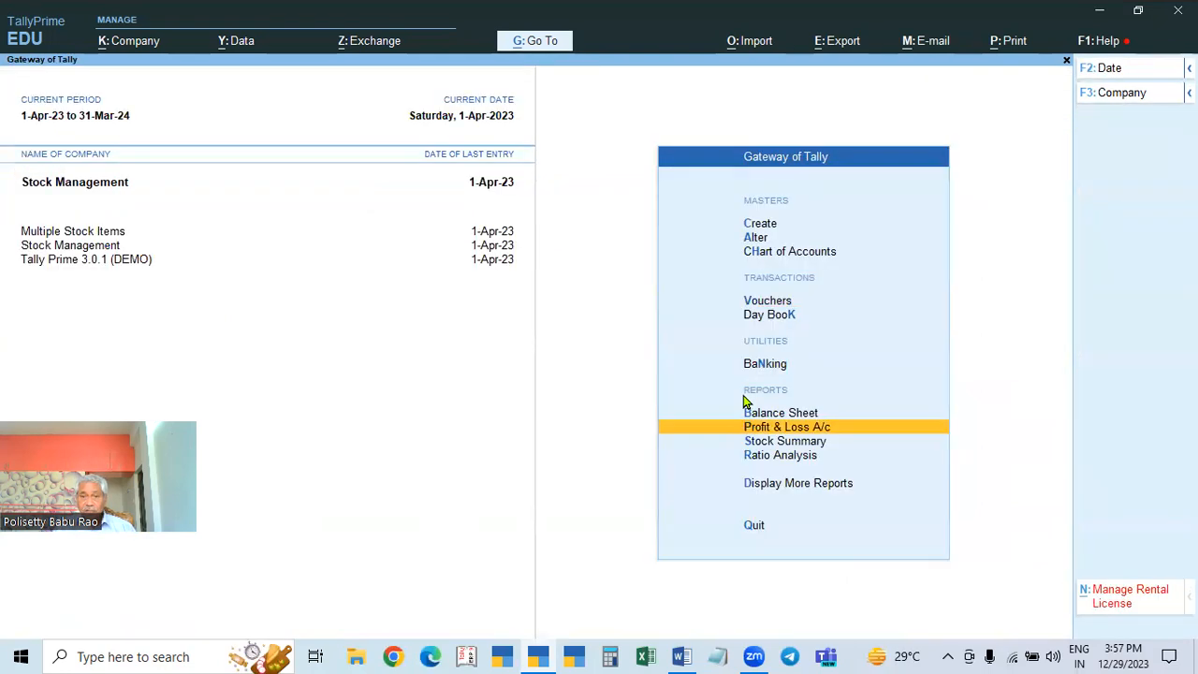
# Step: Open the 1-Apr-23 Day Book and view the RAMU & CO and Y & Co. sales vouchers
pyautogui.press('Up')
pyautogui.press('Up')
pyautogui.press('Up')
pyautogui.press('Up')
pyautogui.press('Down')
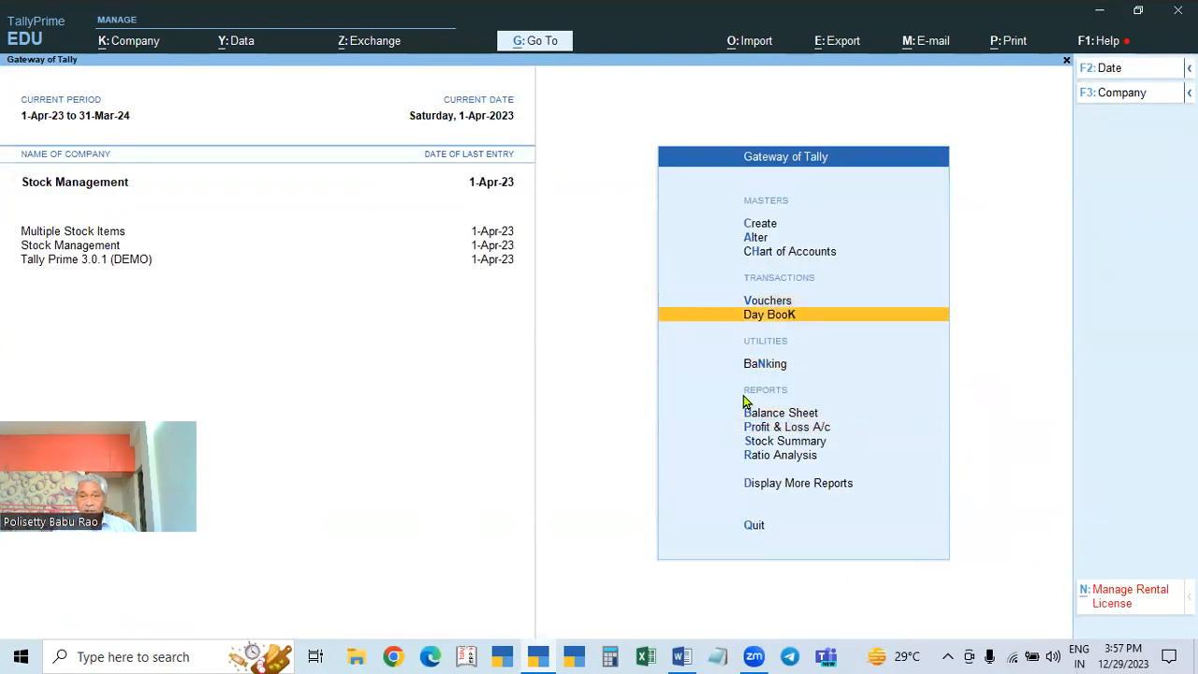
pyautogui.press('Return')
pyautogui.press('Down')
pyautogui.press('Down')
pyautogui.press('Up')
pyautogui.press('Up')
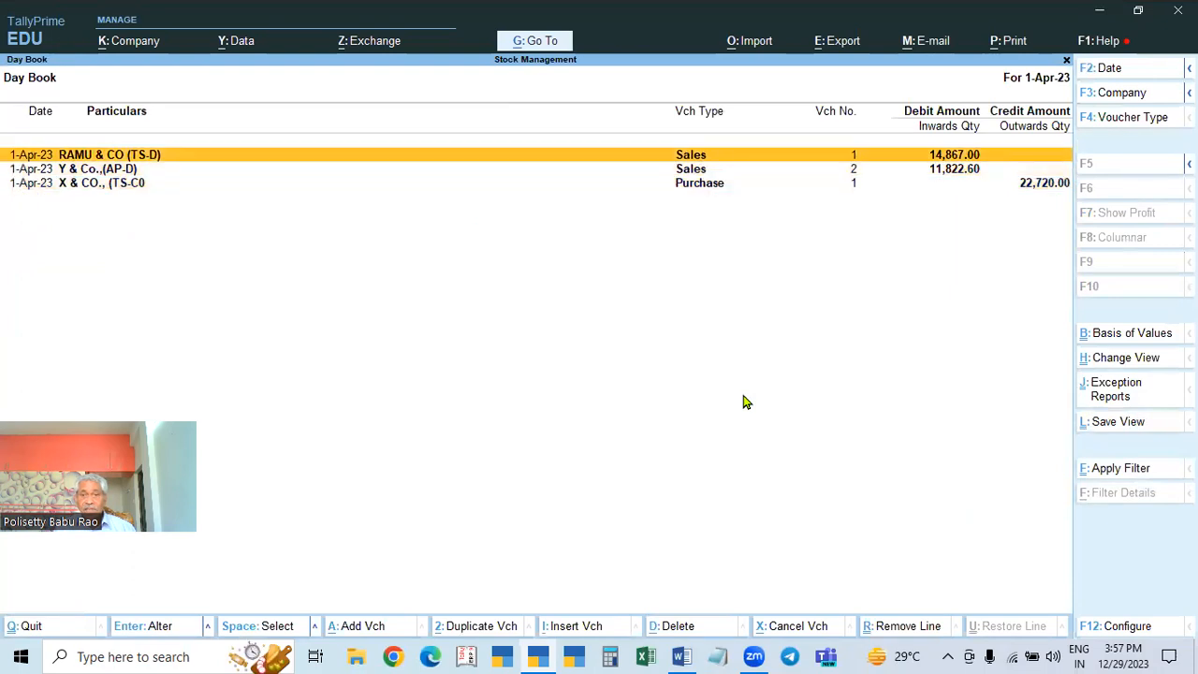
pyautogui.press('Return')
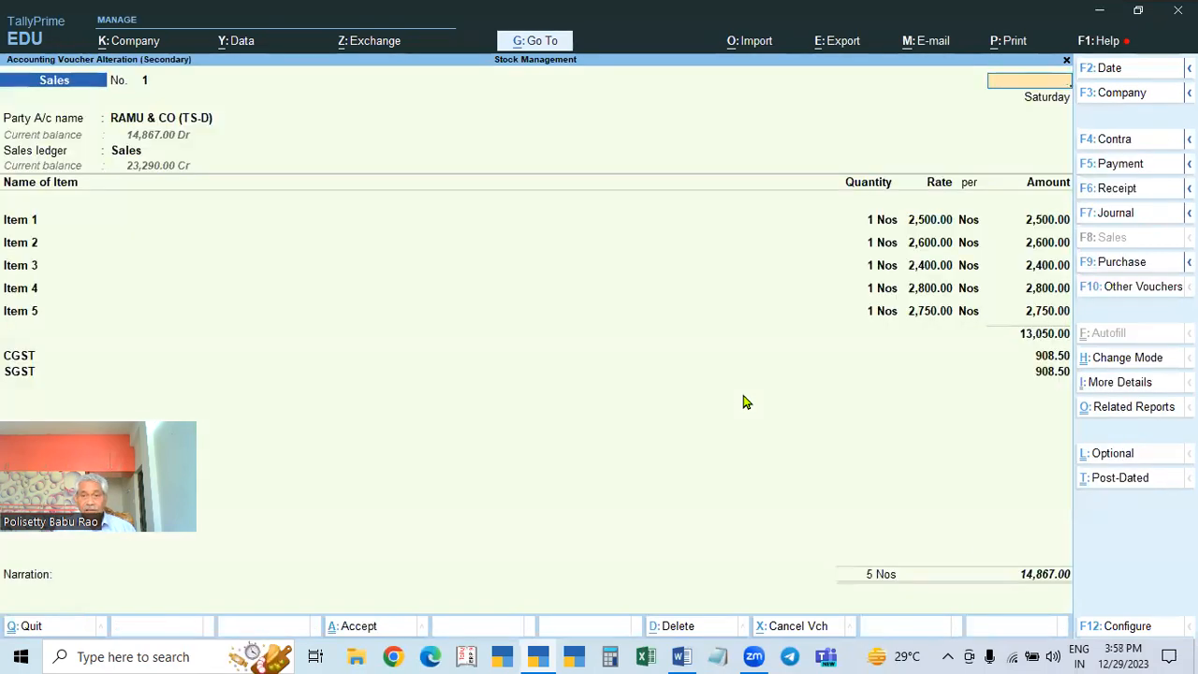
pyautogui.press('Escape')
pyautogui.press('Down')
pyautogui.press('Return')
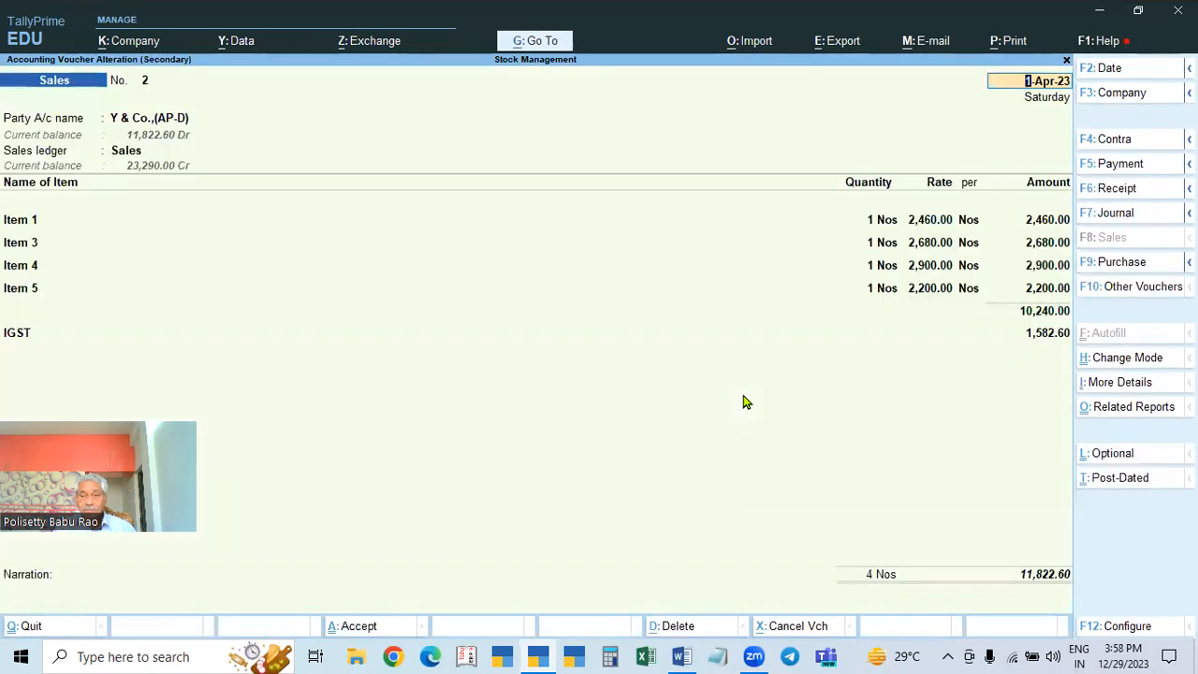
pyautogui.press('Escape')
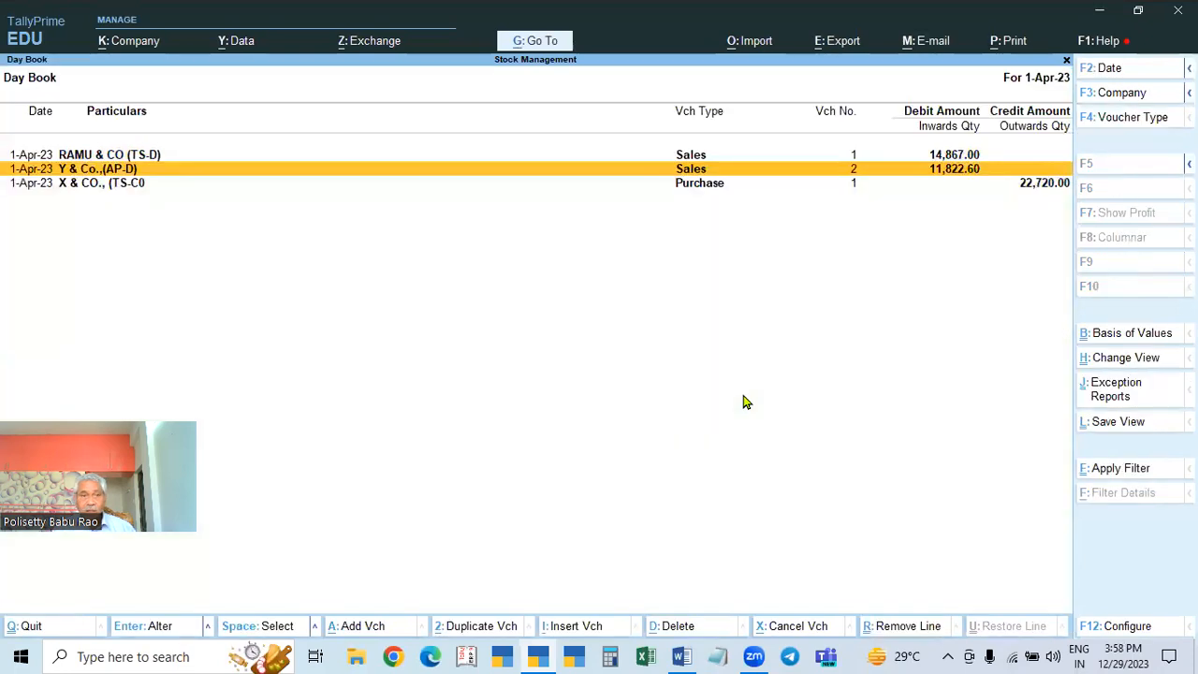
pyautogui.press('Return')
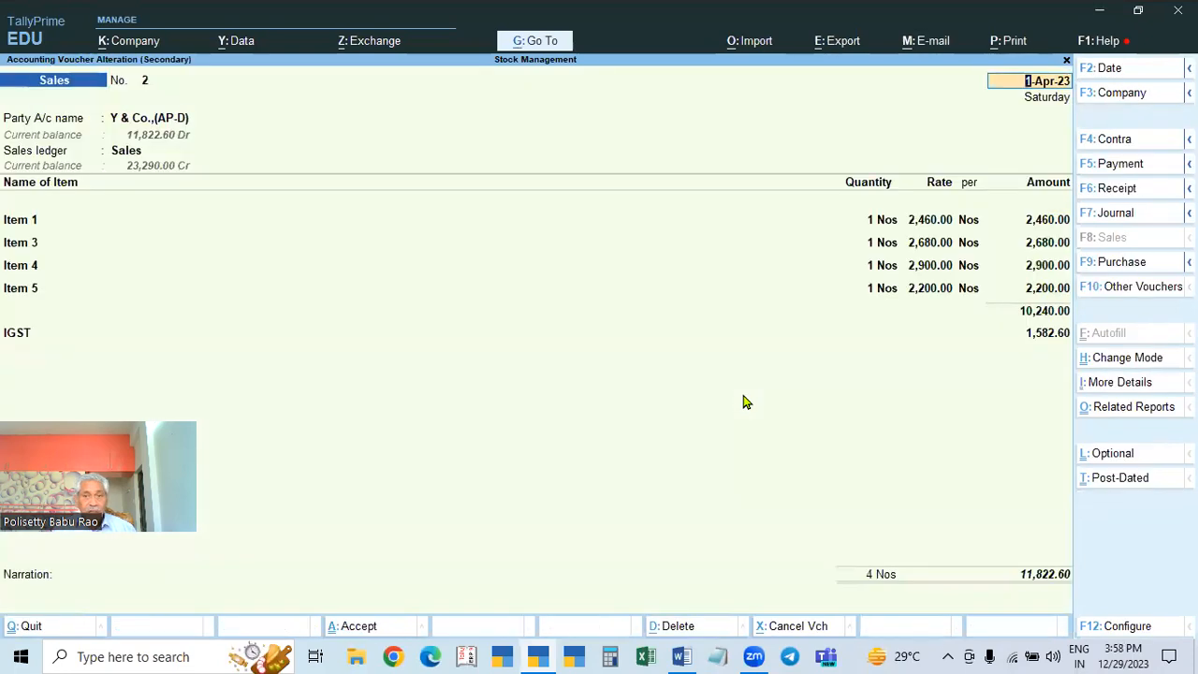
pyautogui.press('Escape')
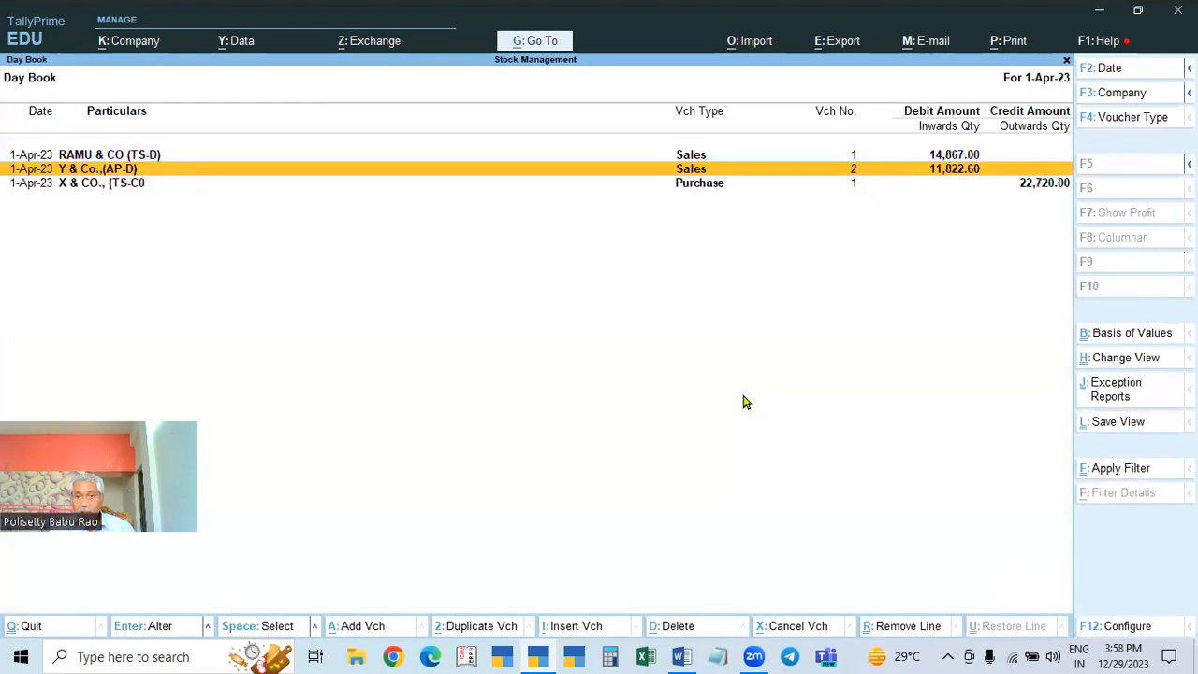
# Step: View the X & CO. purchase voucher, then recheck both sales vouchers, leaving them unchanged
pyautogui.press('Down')
pyautogui.press('Return')
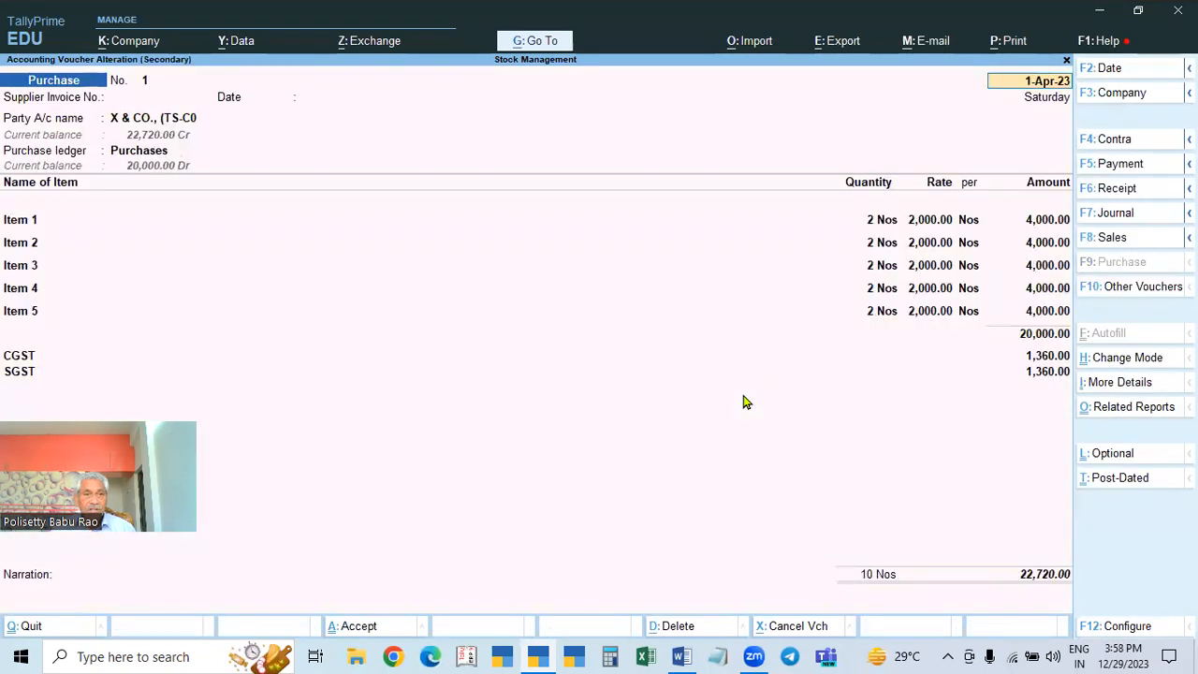
pyautogui.press('Escape')
pyautogui.press('Return')
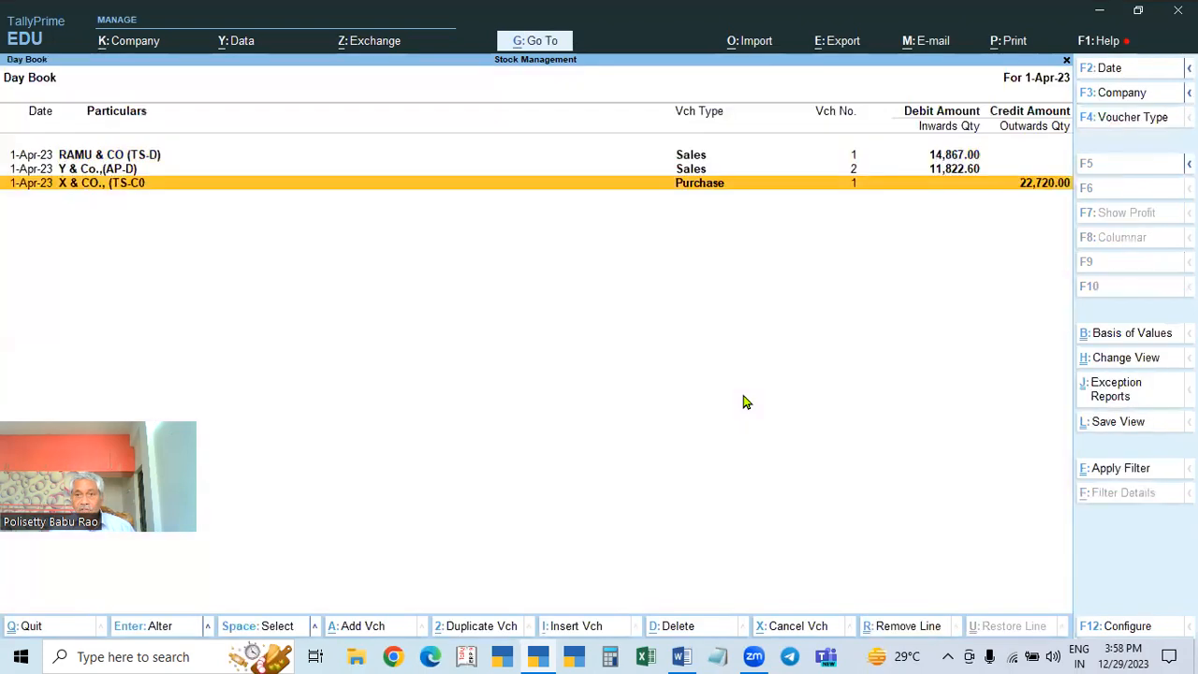
pyautogui.press('Up')
pyautogui.press('Return')
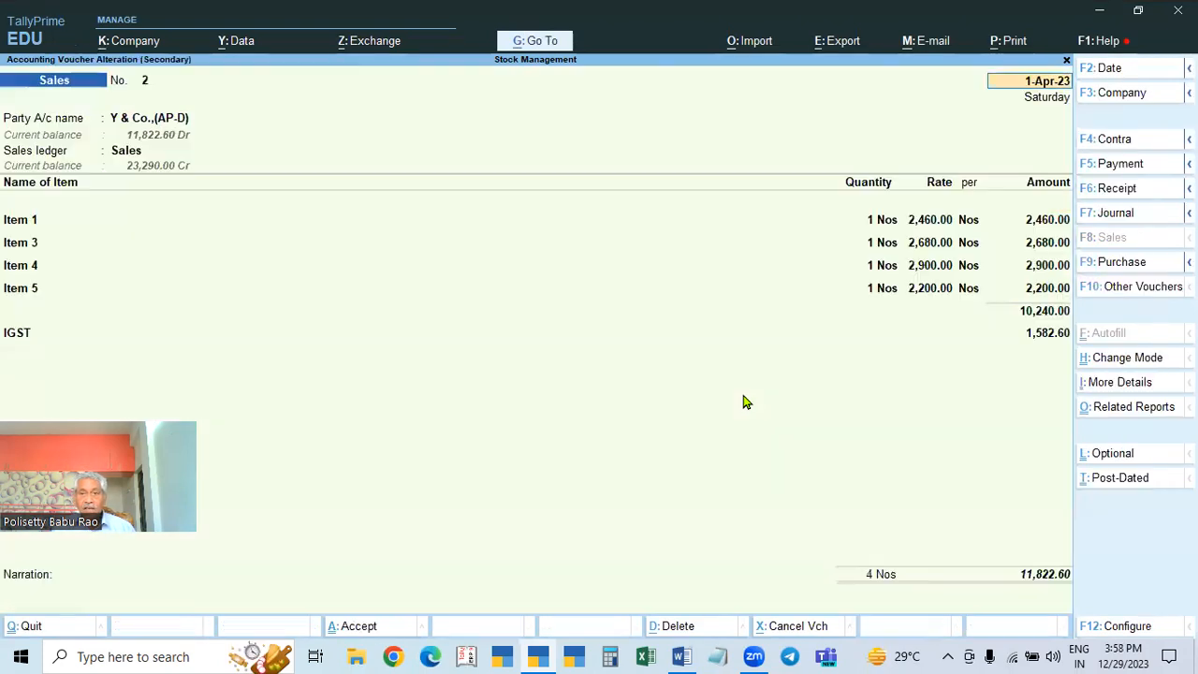
pyautogui.press('Escape')
pyautogui.press('Up')
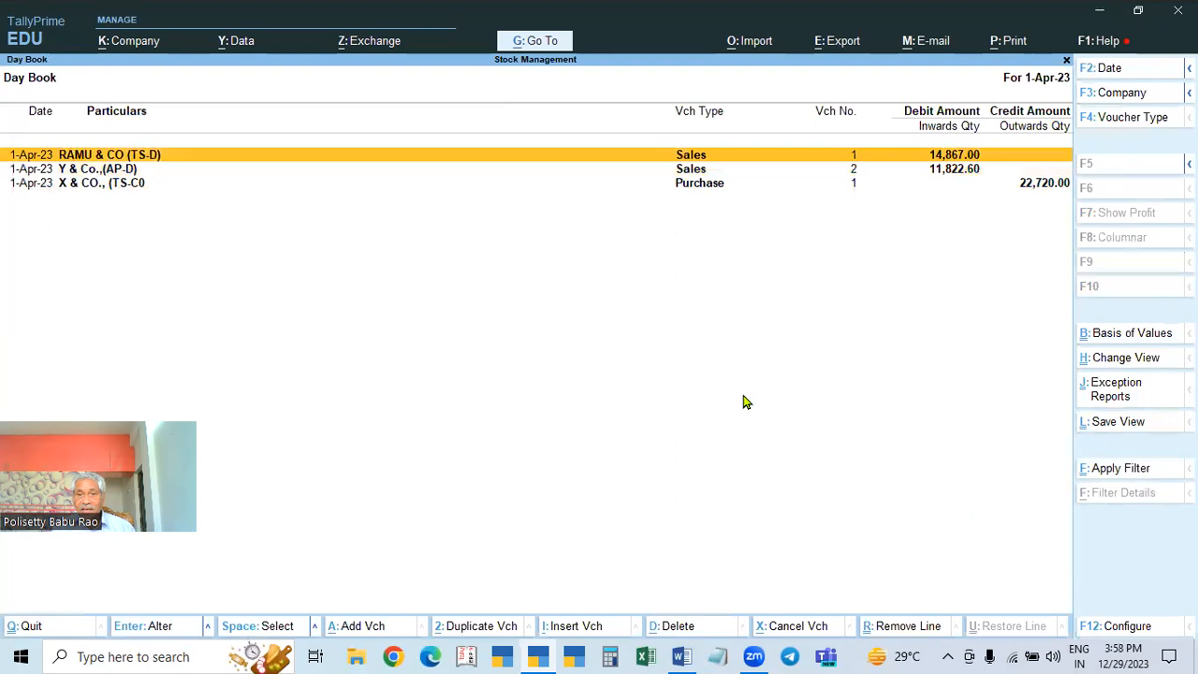
pyautogui.press('Return')
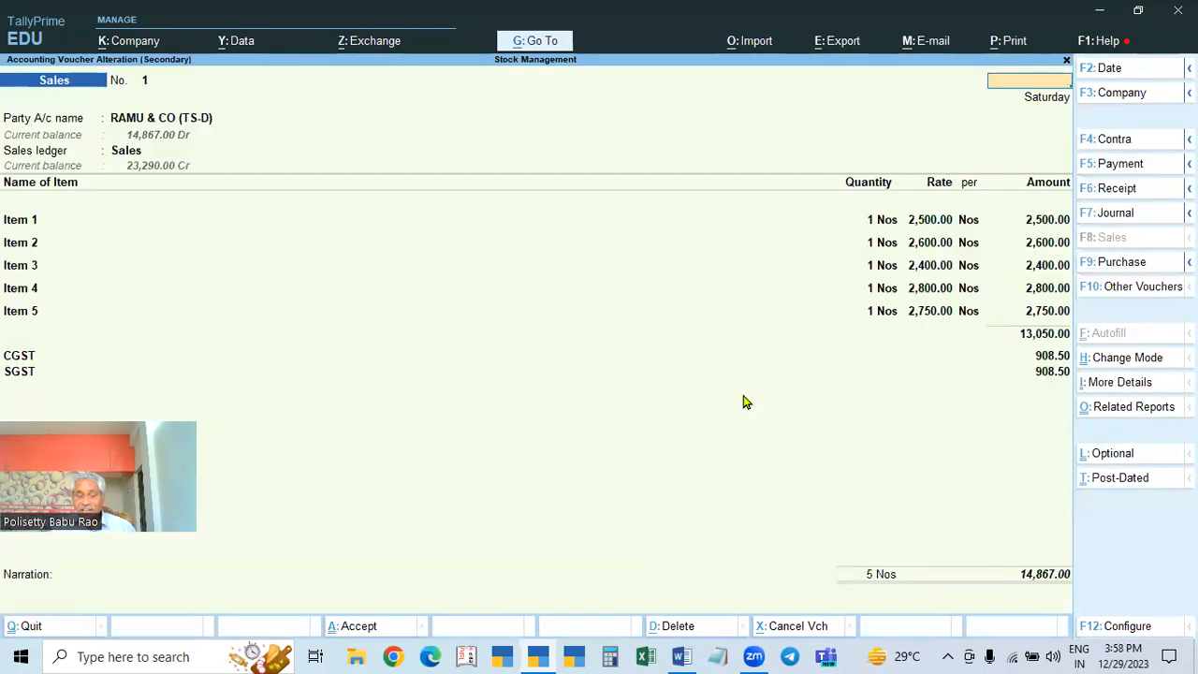
pyautogui.press('Escape')
pyautogui.press('Down')
pyautogui.press('Down')
pyautogui.press('Return')
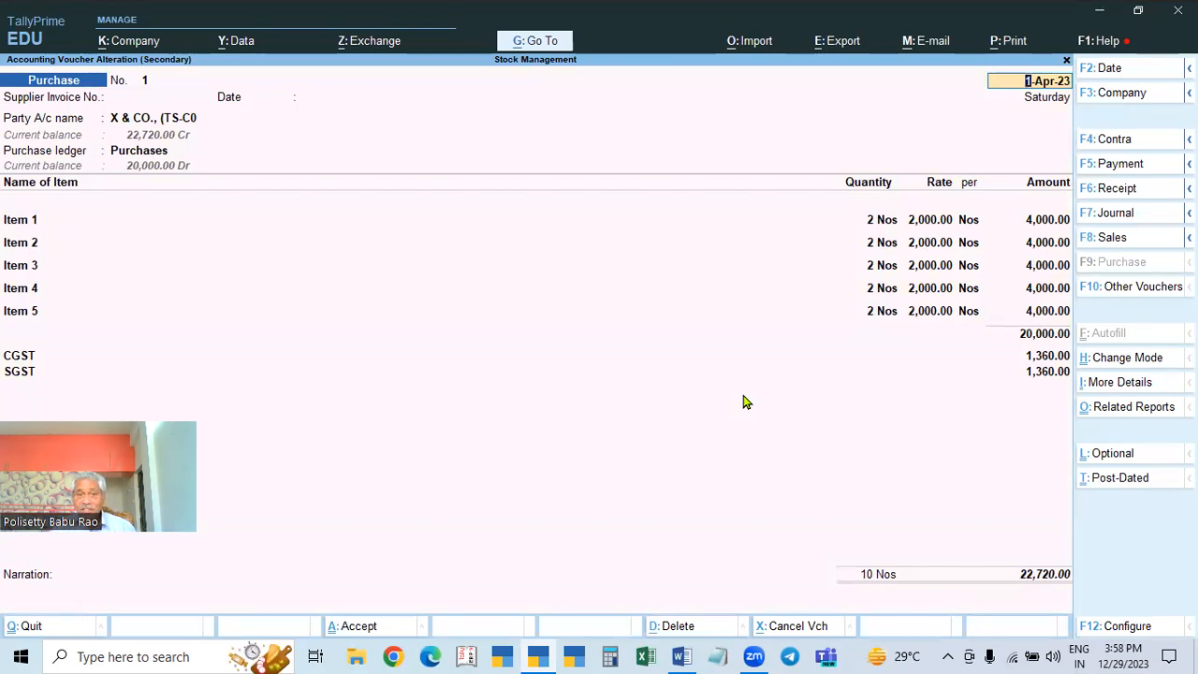
pyautogui.press('Escape')
pyautogui.press('y')
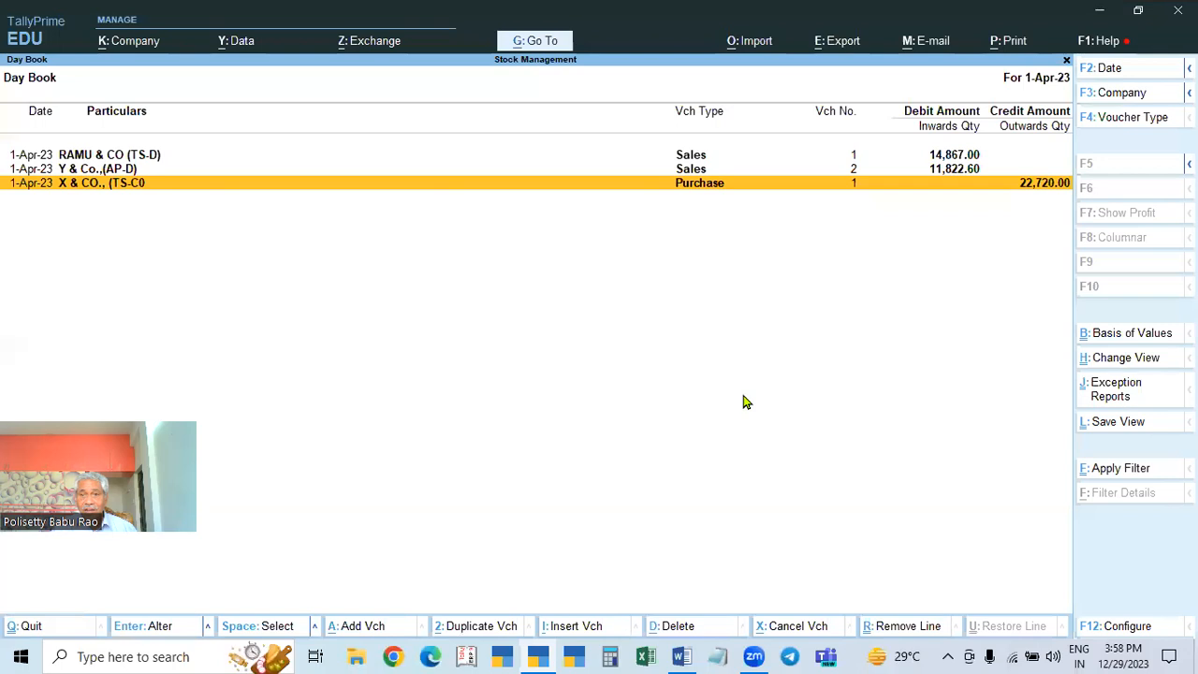
# Step: Revisit the Y & Co. sales, X & Co. purchase and RAMU & CO vouchers, quitting each unchanged
pyautogui.press('Up')
pyautogui.press('Return')
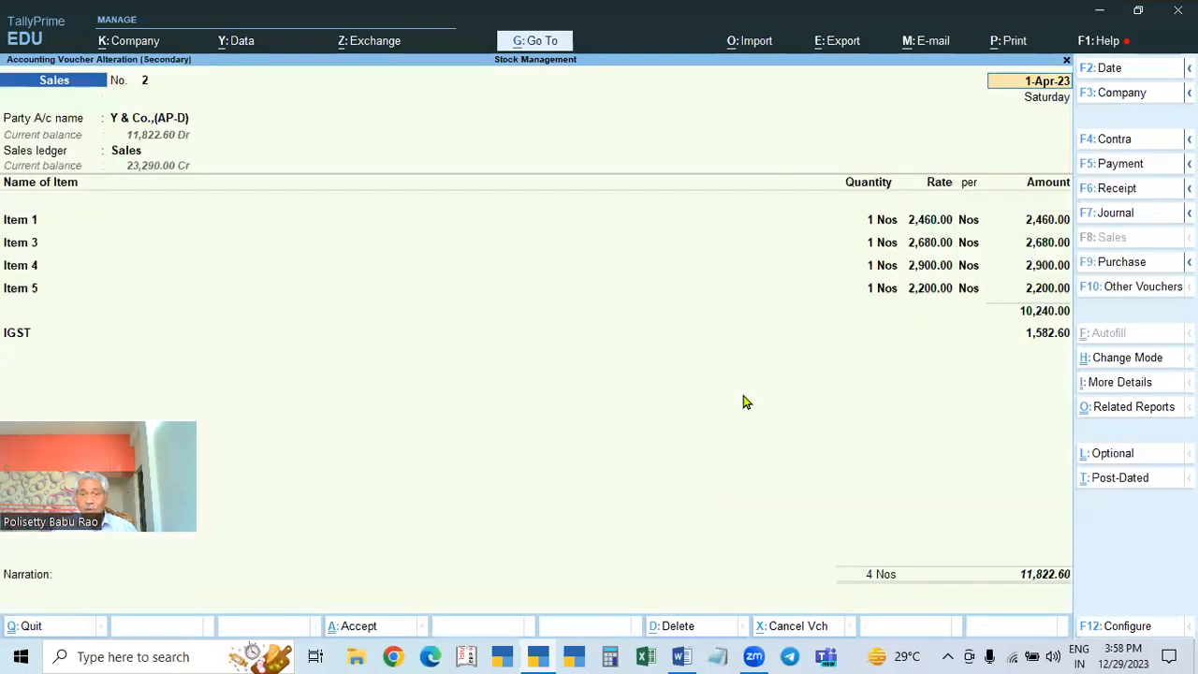
pyautogui.press('Escape')
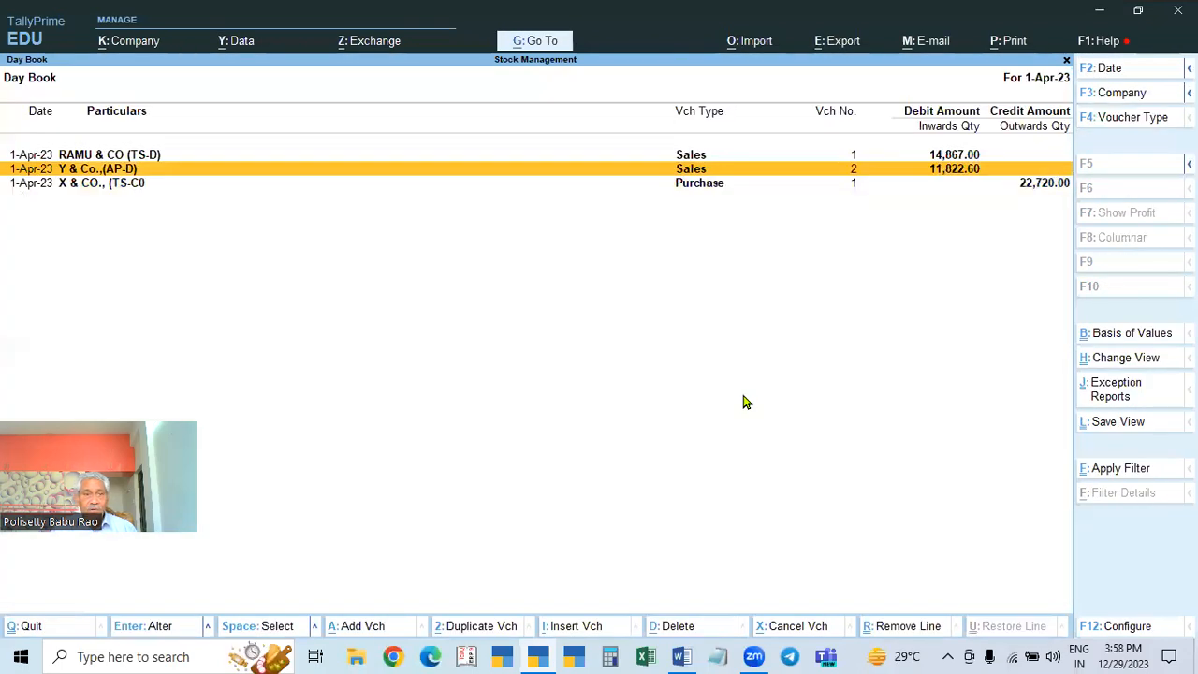
pyautogui.press('Down')
pyautogui.press('Return')
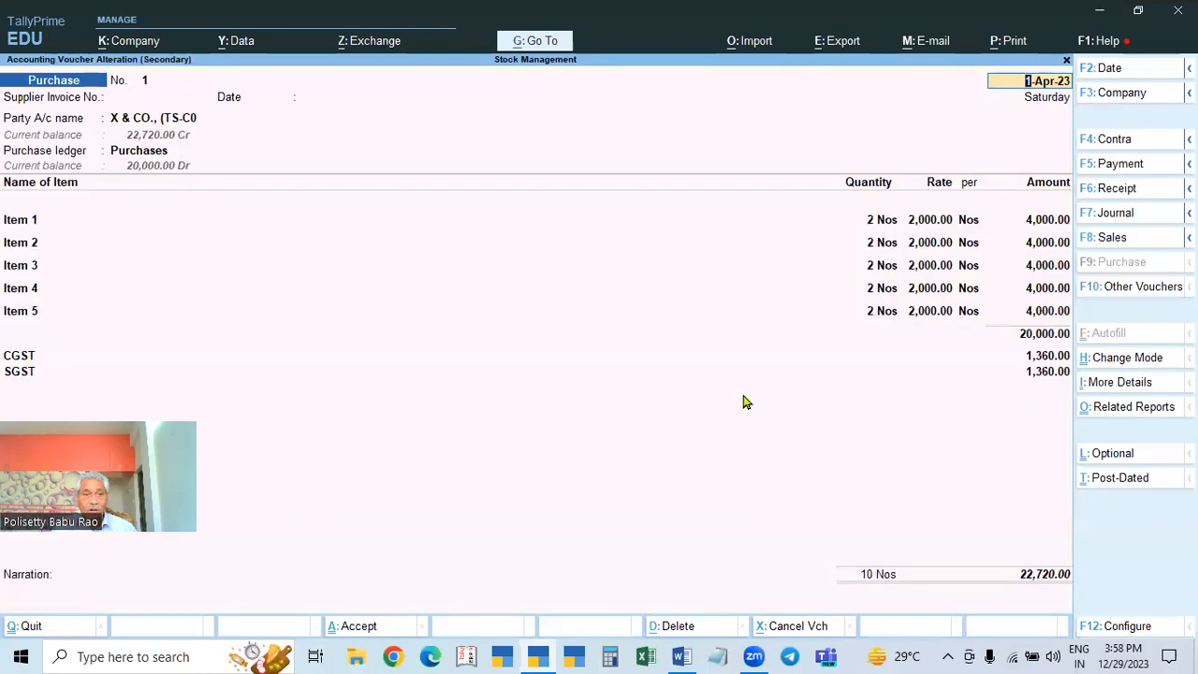
pyautogui.press('Escape')
pyautogui.press('Escape')
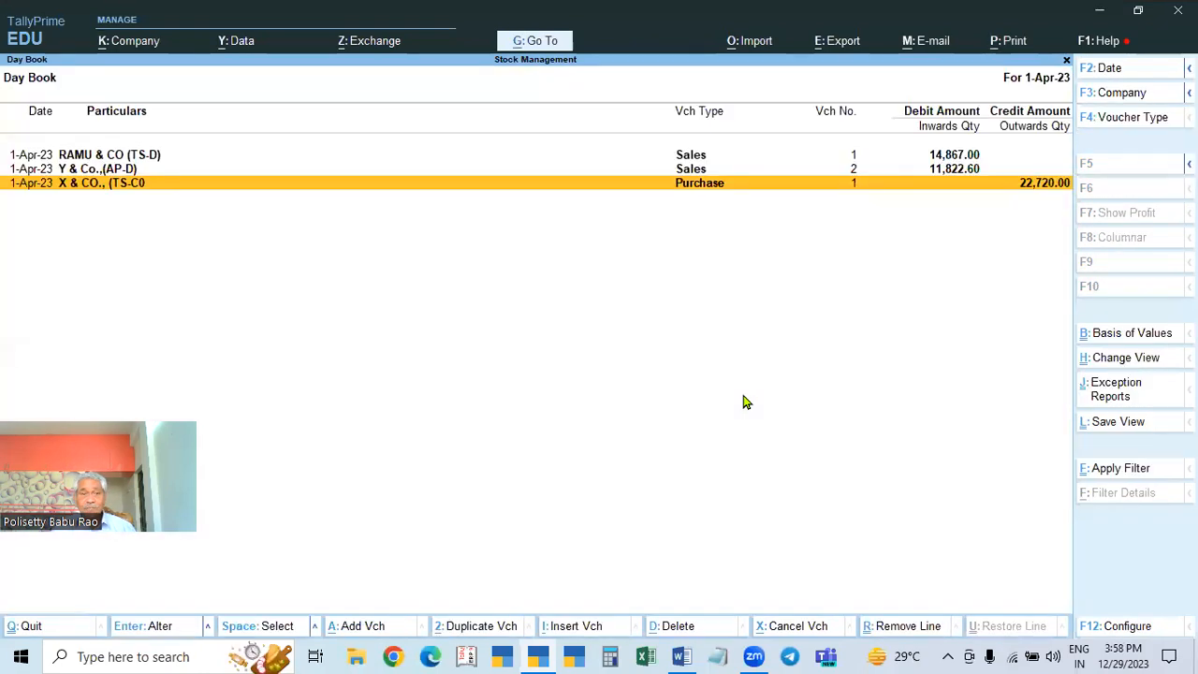
pyautogui.press('Up')
pyautogui.press('Return')
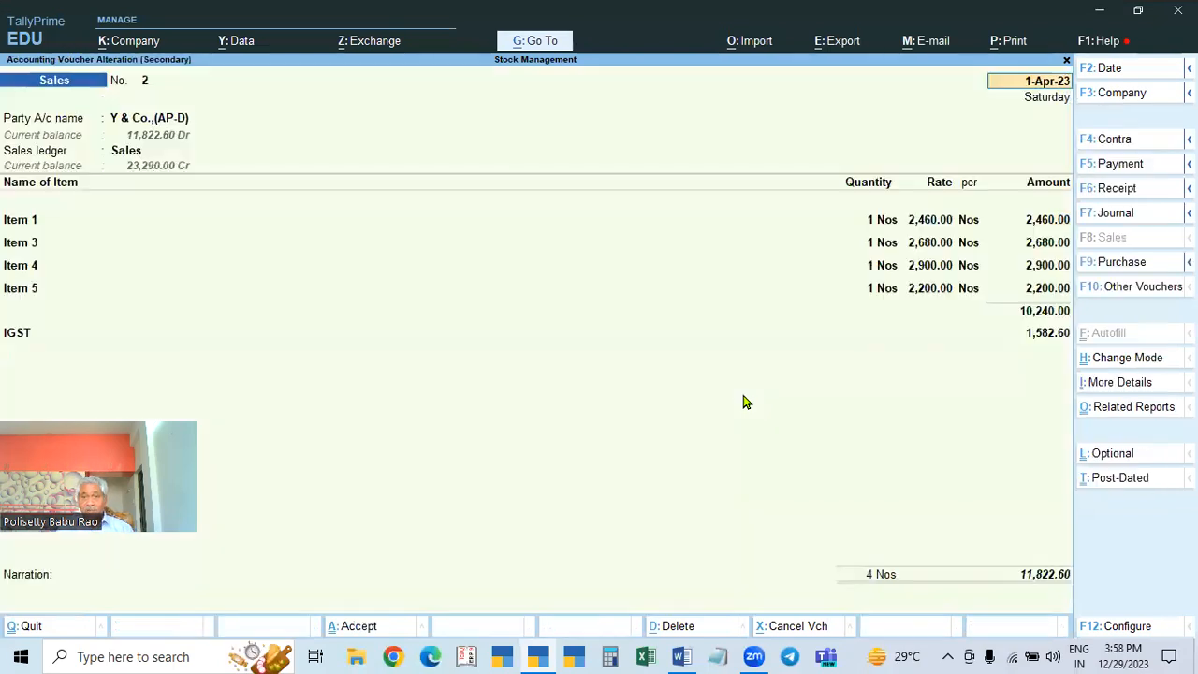
pyautogui.press('Escape')
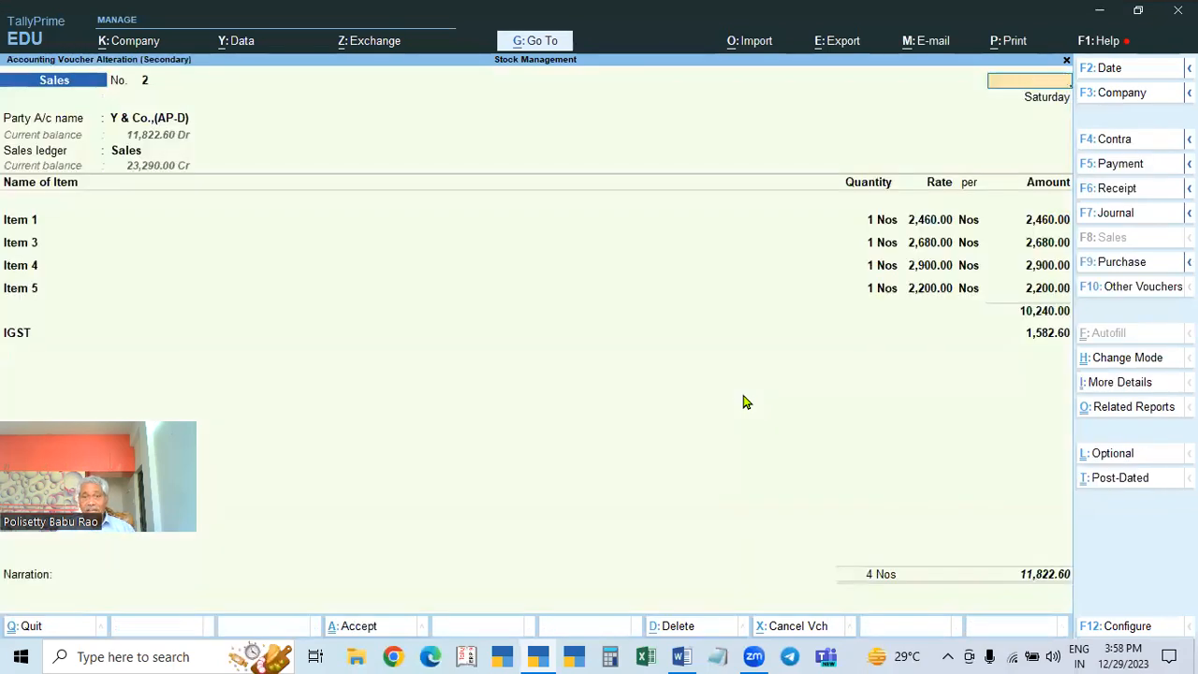
pyautogui.press('Escape')
pyautogui.press('Up')
pyautogui.press('Return')
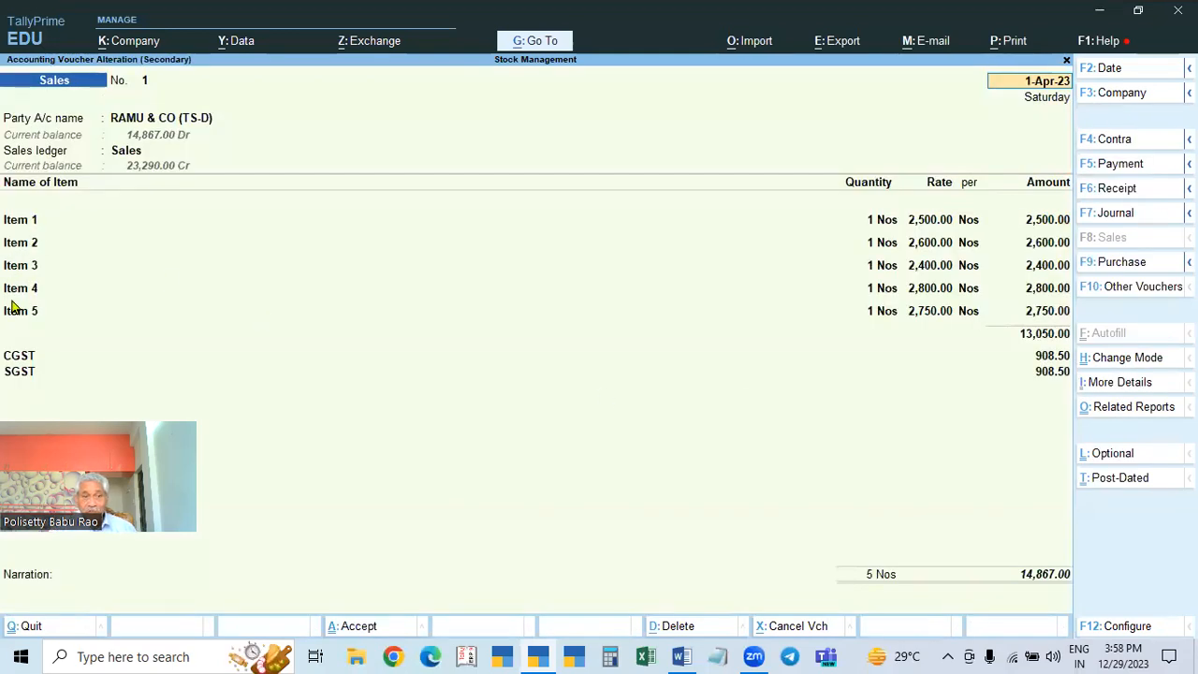
pyautogui.press('BackSpace')
pyautogui.press('Escape')
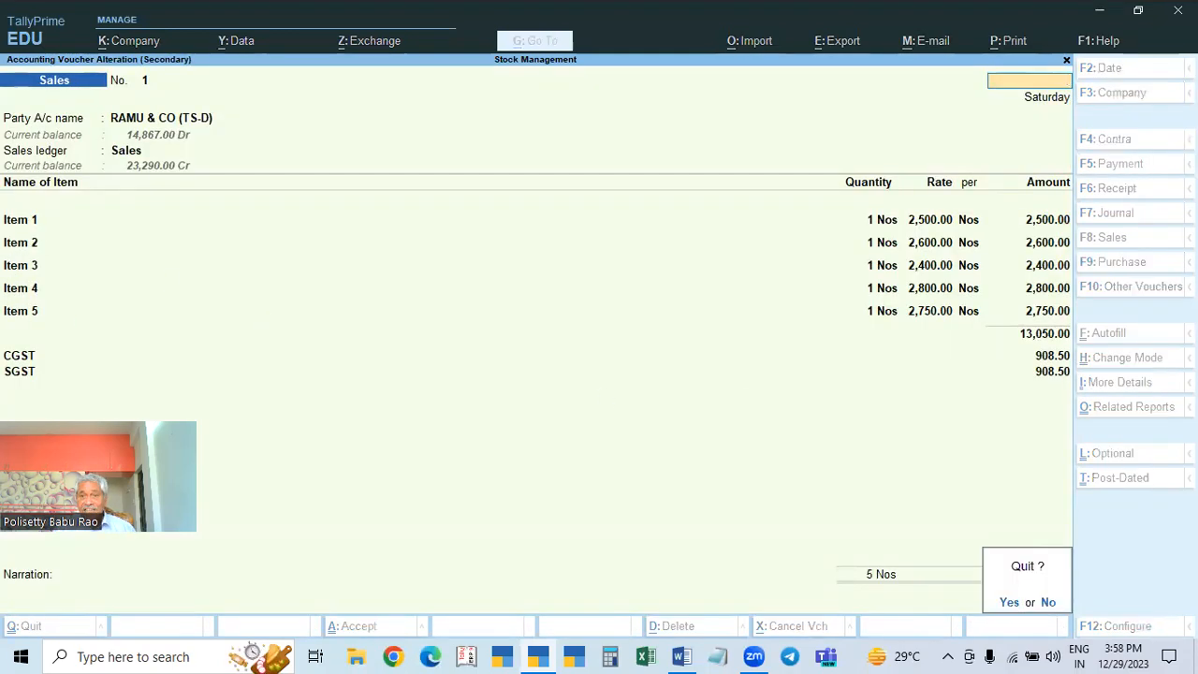
pyautogui.press('y')
# Step: Reopen Y & Co. voucher No. 2 and RAMU & CO voucher No. 1, quitting back to the Day Book
pyautogui.press('Down')
pyautogui.press('Return')
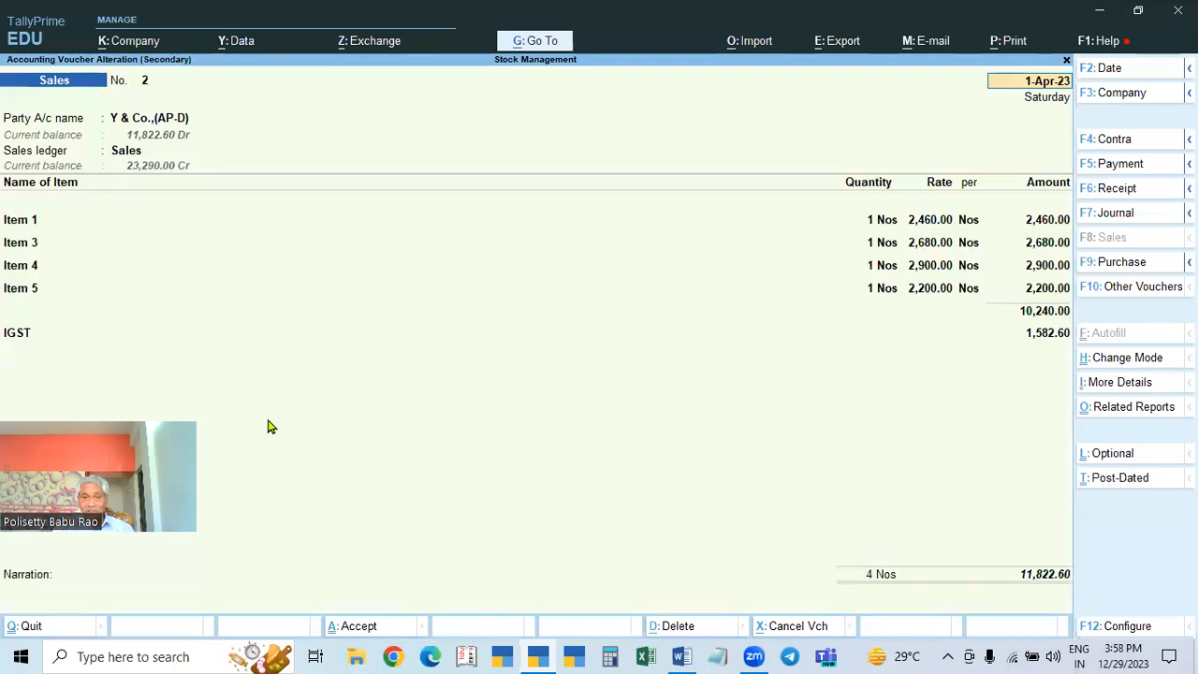
pyautogui.press('Escape')
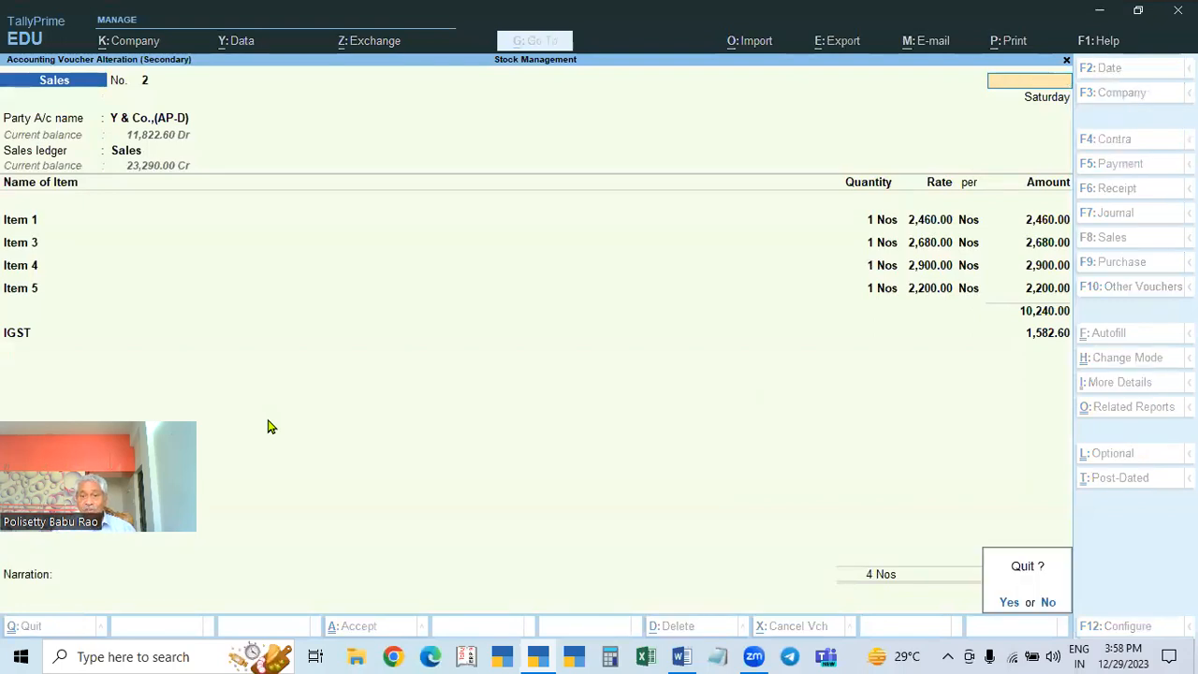
pyautogui.press('y')
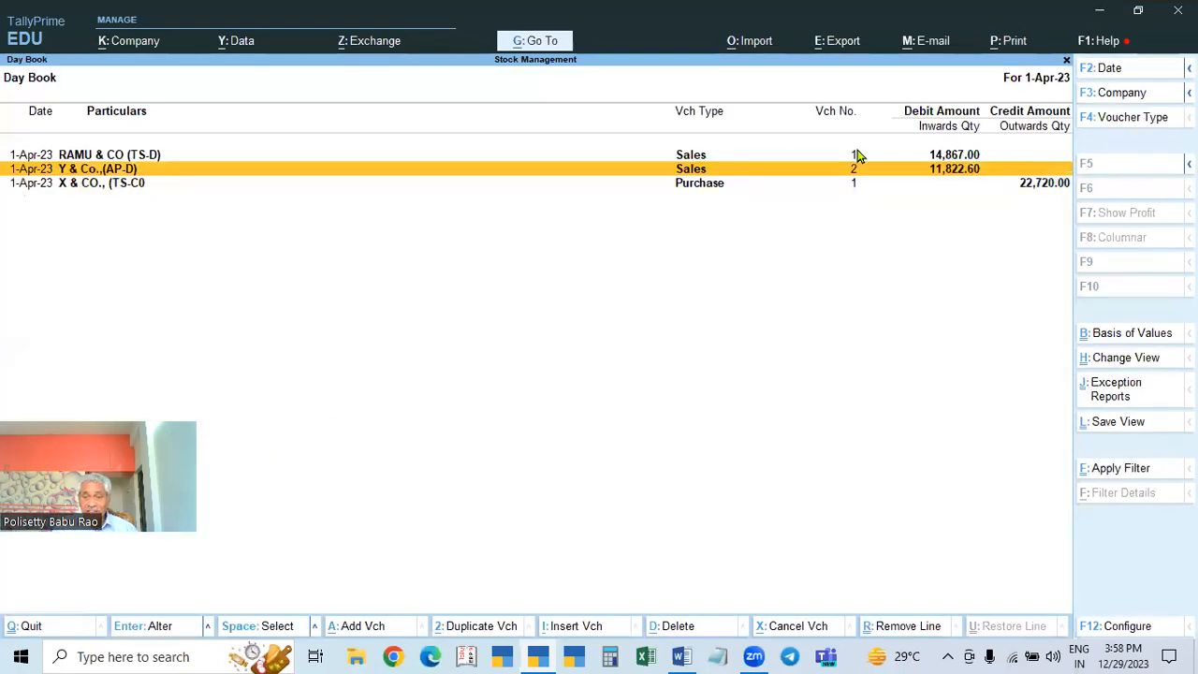
pyautogui.press('Return')
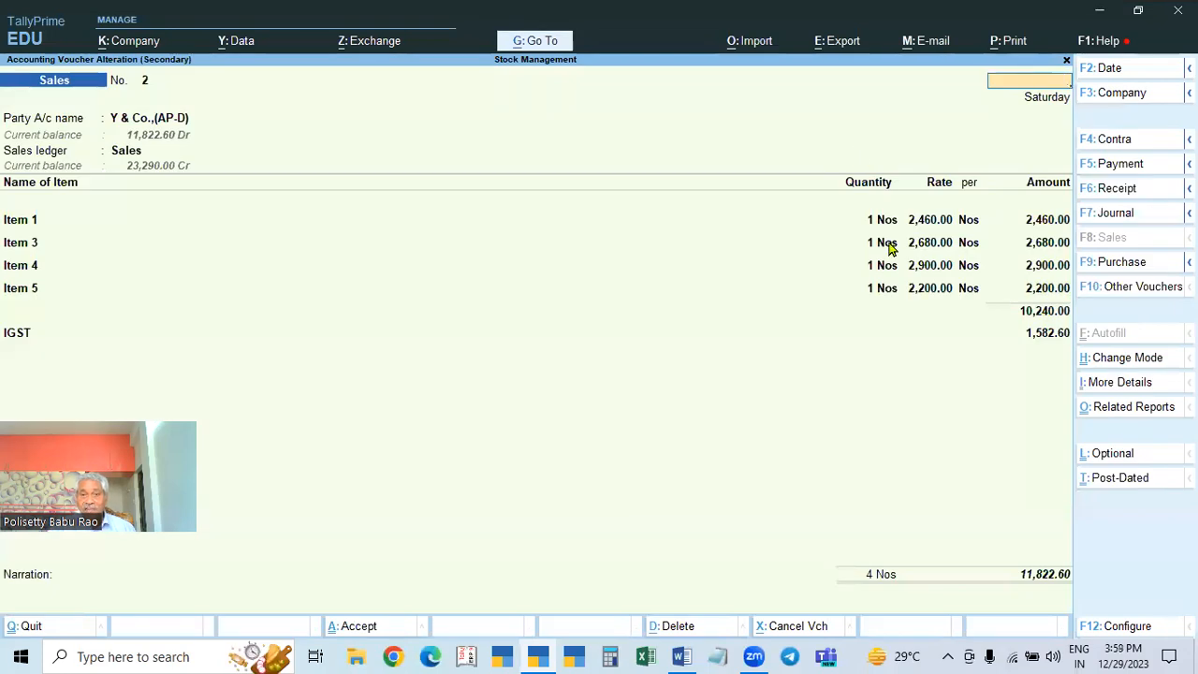
pyautogui.press('Escape')
pyautogui.press('y')
pyautogui.press('Up')
pyautogui.press('Return')
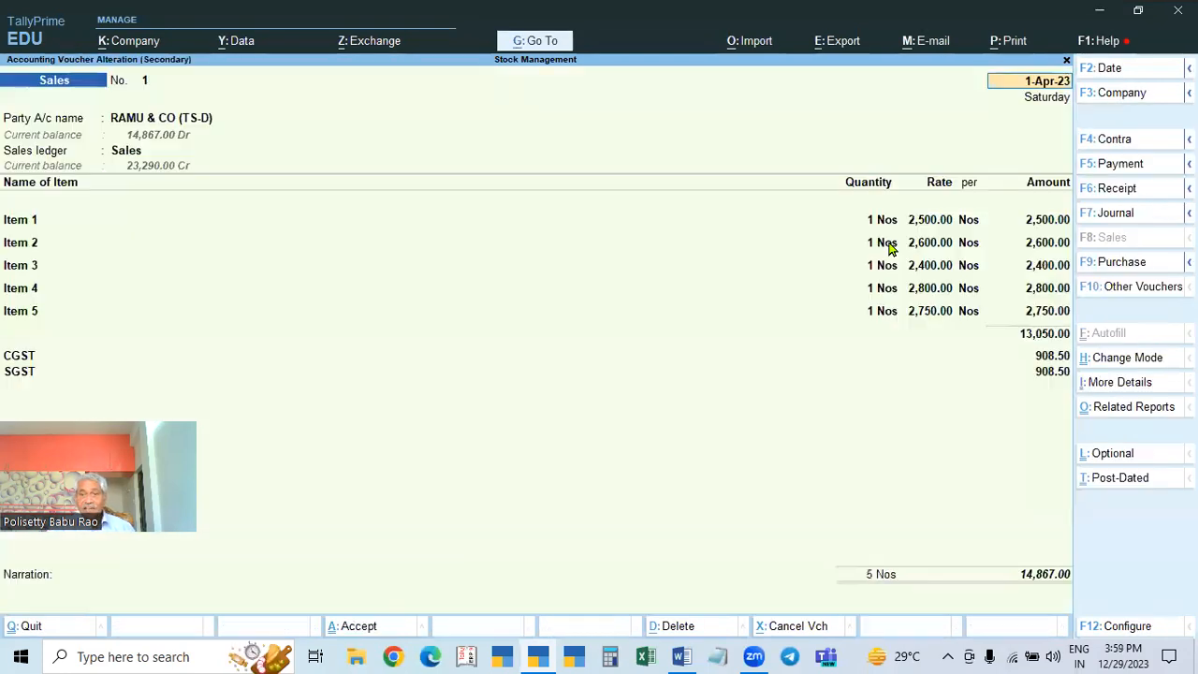
pyautogui.press('Escape')
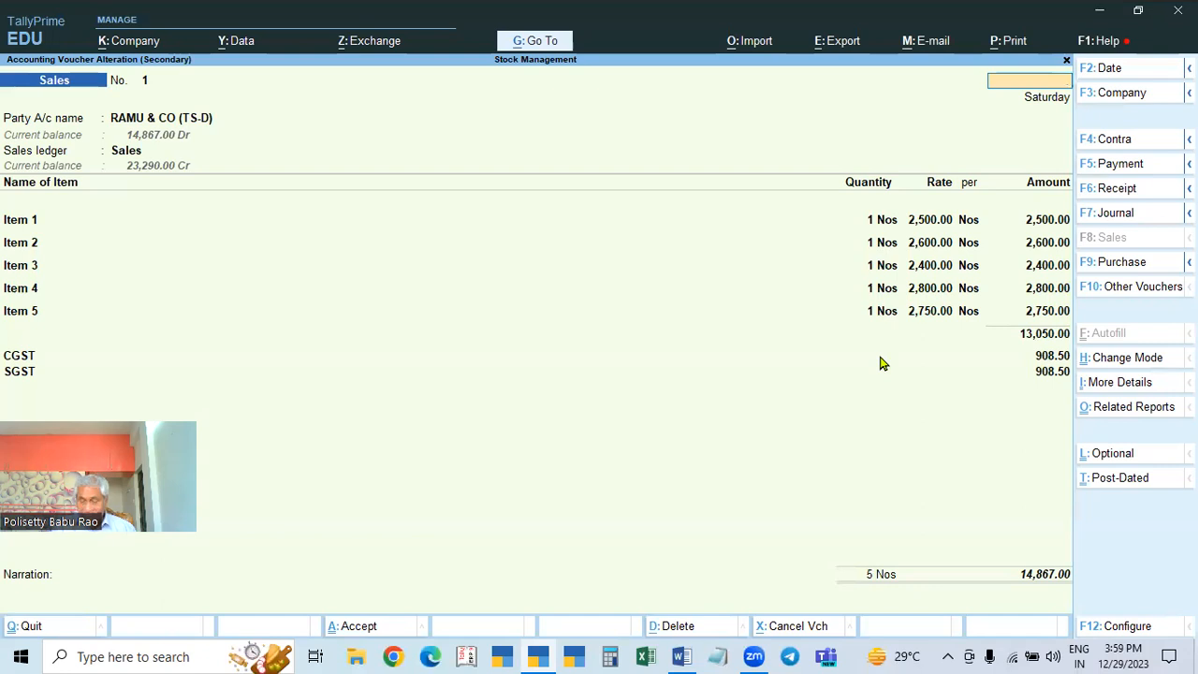
pyautogui.press('Escape')
pyautogui.press('y')
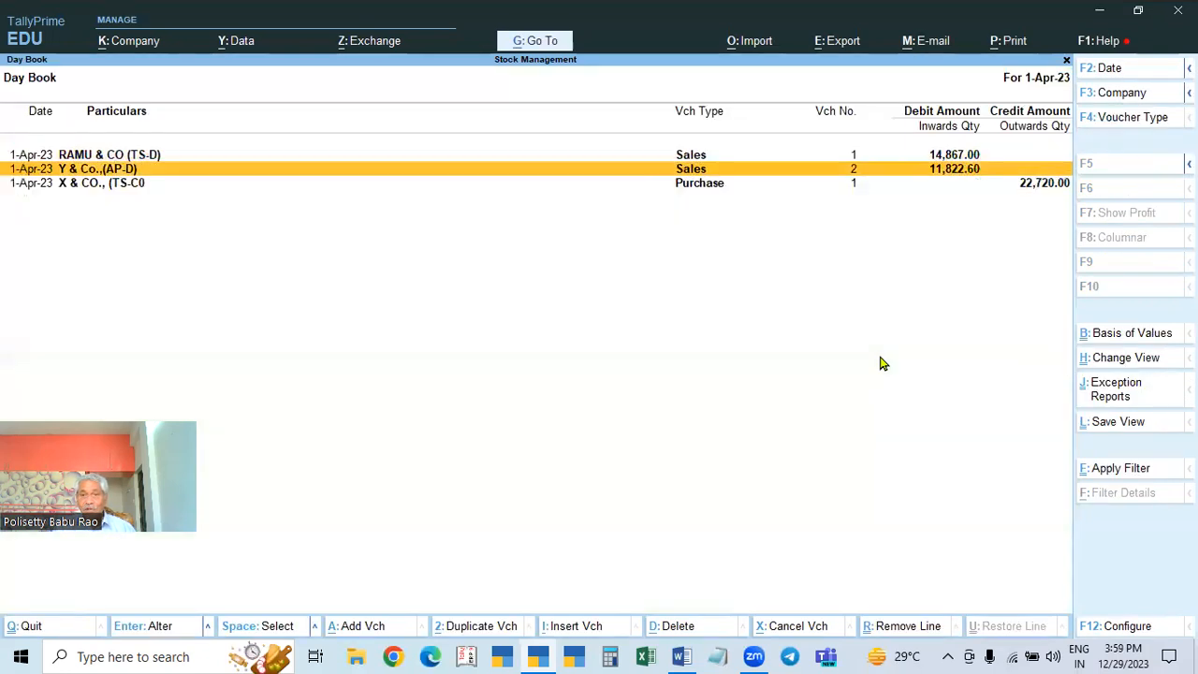
pyautogui.press('Return')
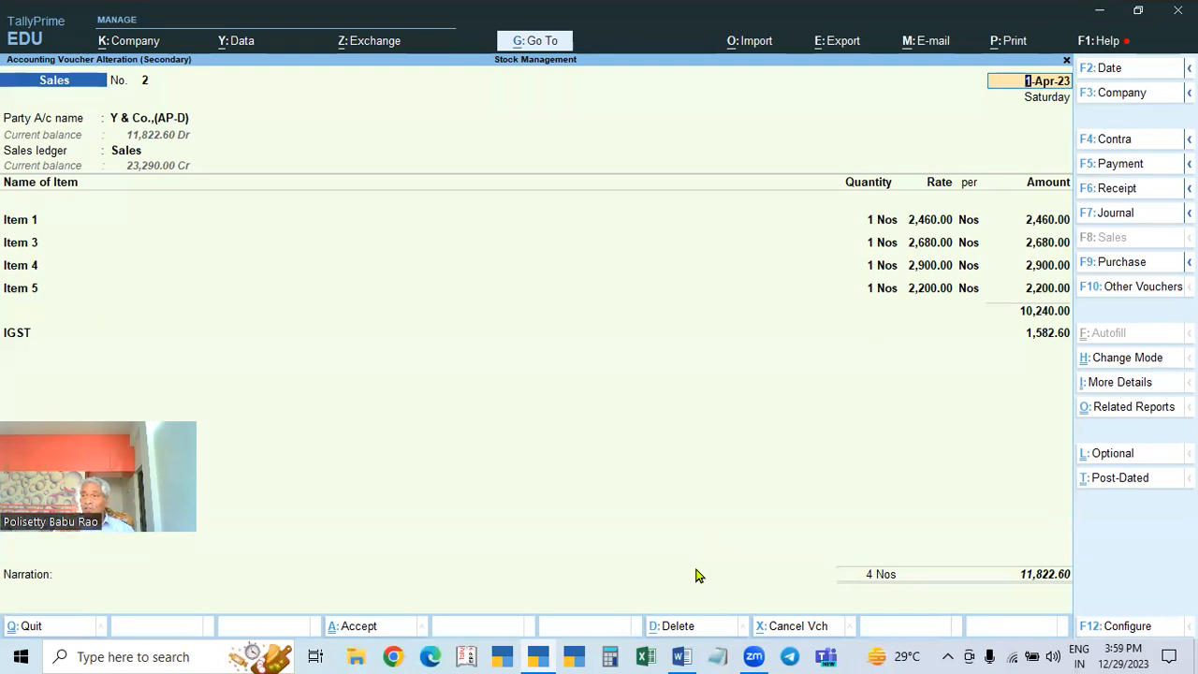
pyautogui.press('Escape')
pyautogui.press('Escape')
pyautogui.press('Escape')
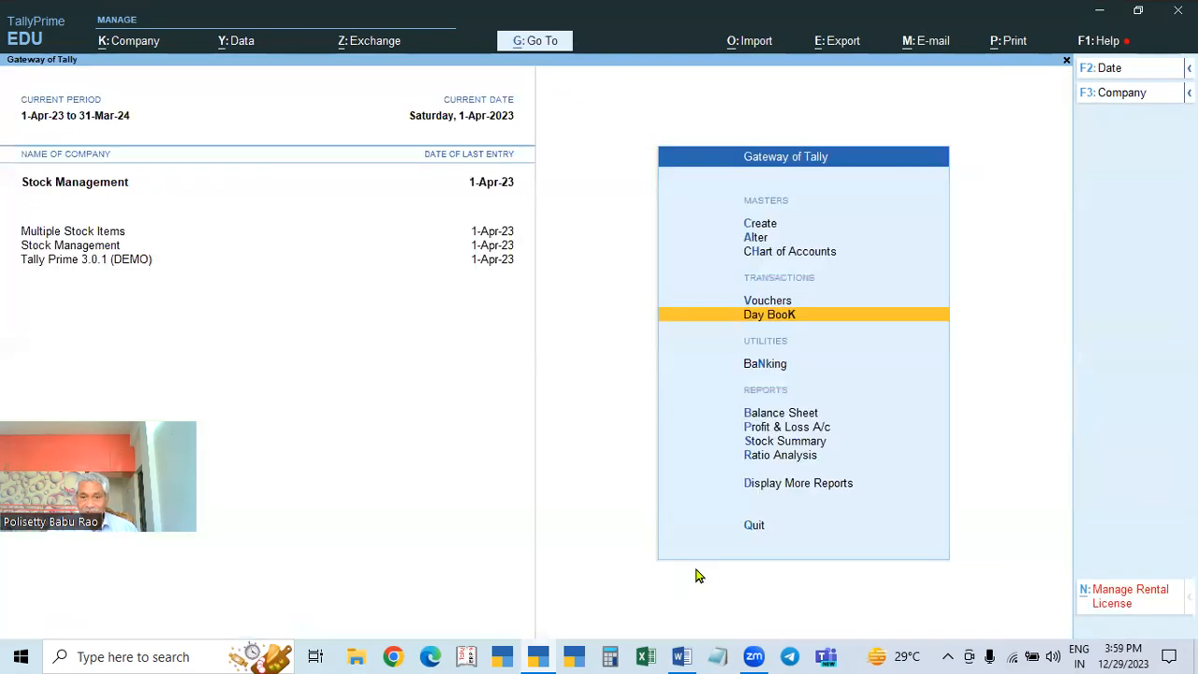
pyautogui.click(818, 429)
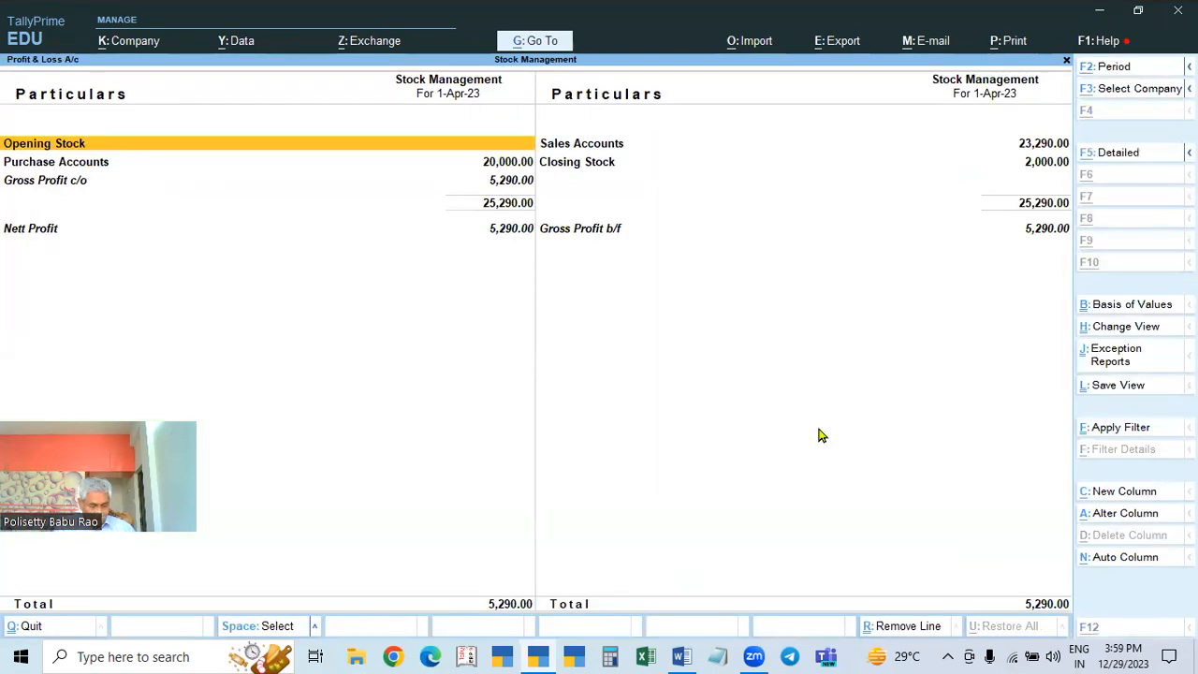
pyautogui.hotkey('alt', 'F5')
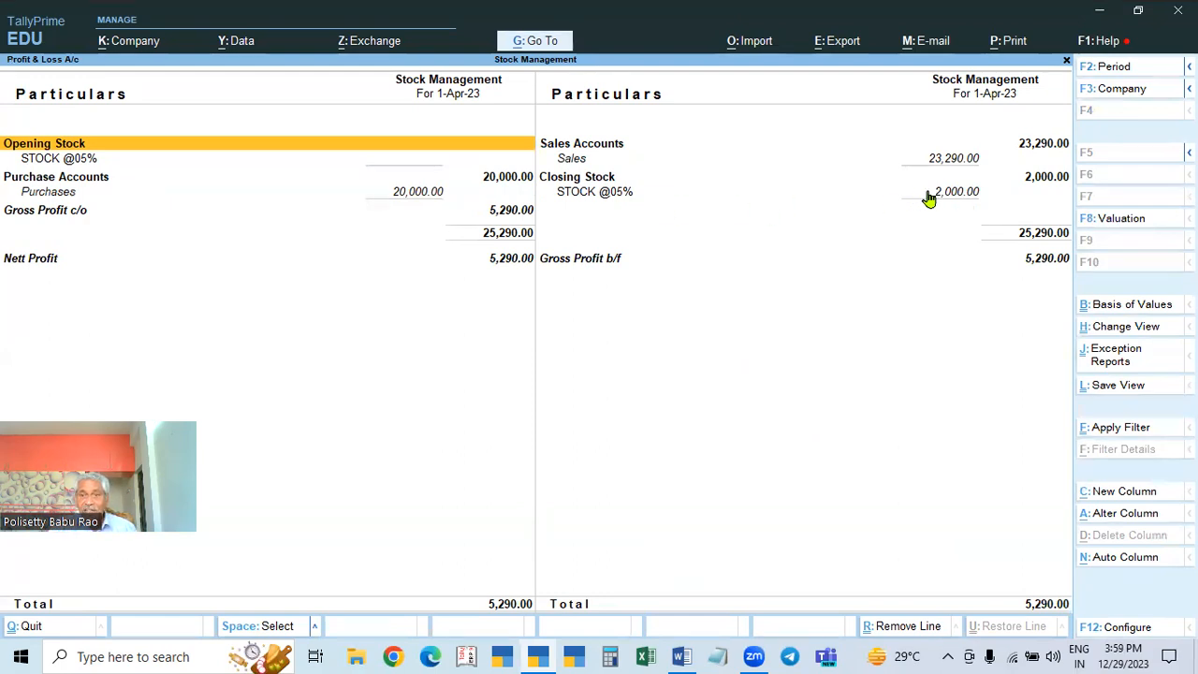
pyautogui.click(596, 198)
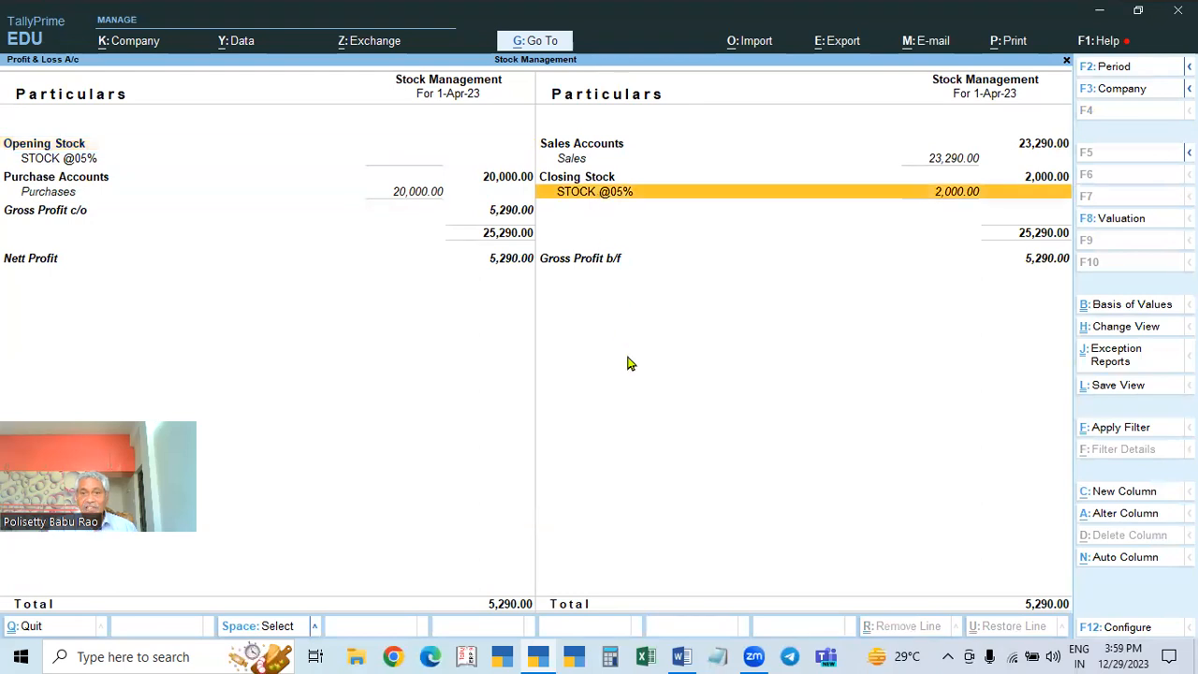
pyautogui.click(49, 197)
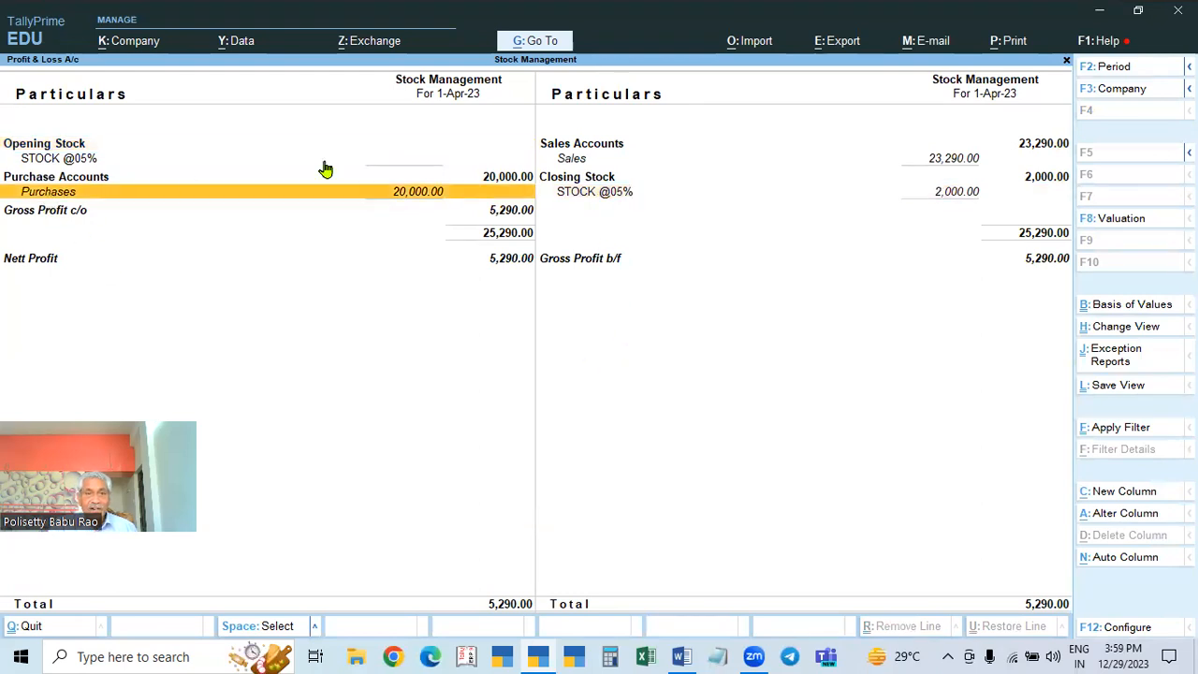
pyautogui.click(630, 198)
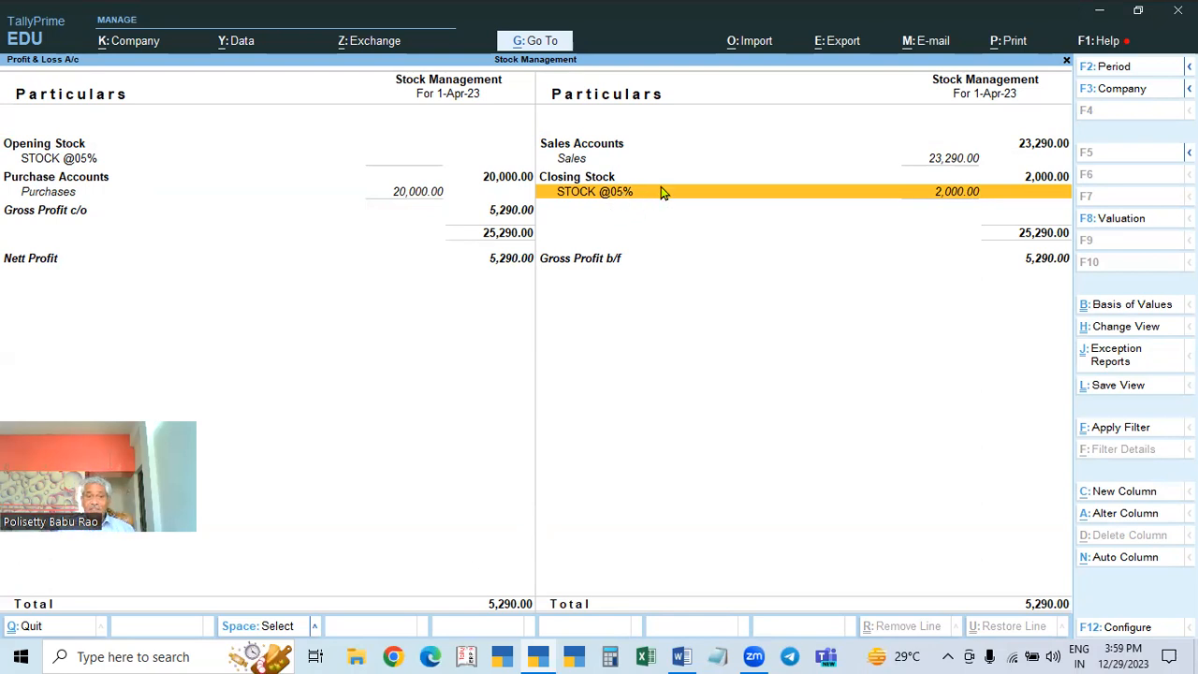
pyautogui.click(662, 193)
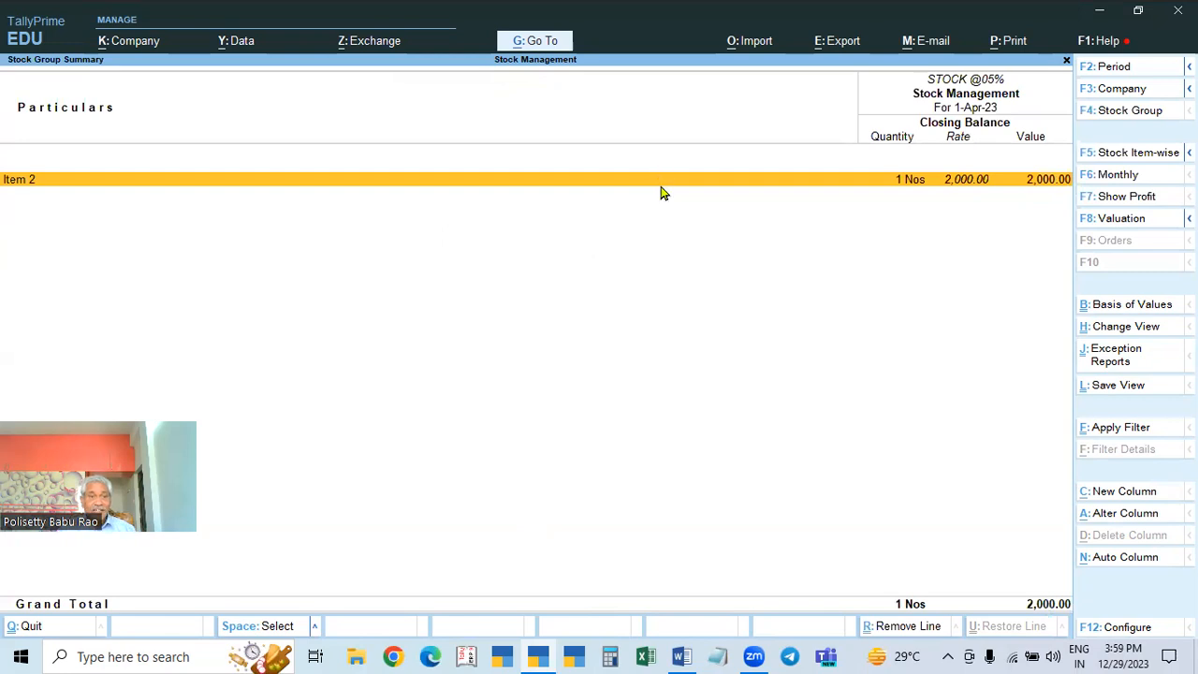
pyautogui.press('Escape')
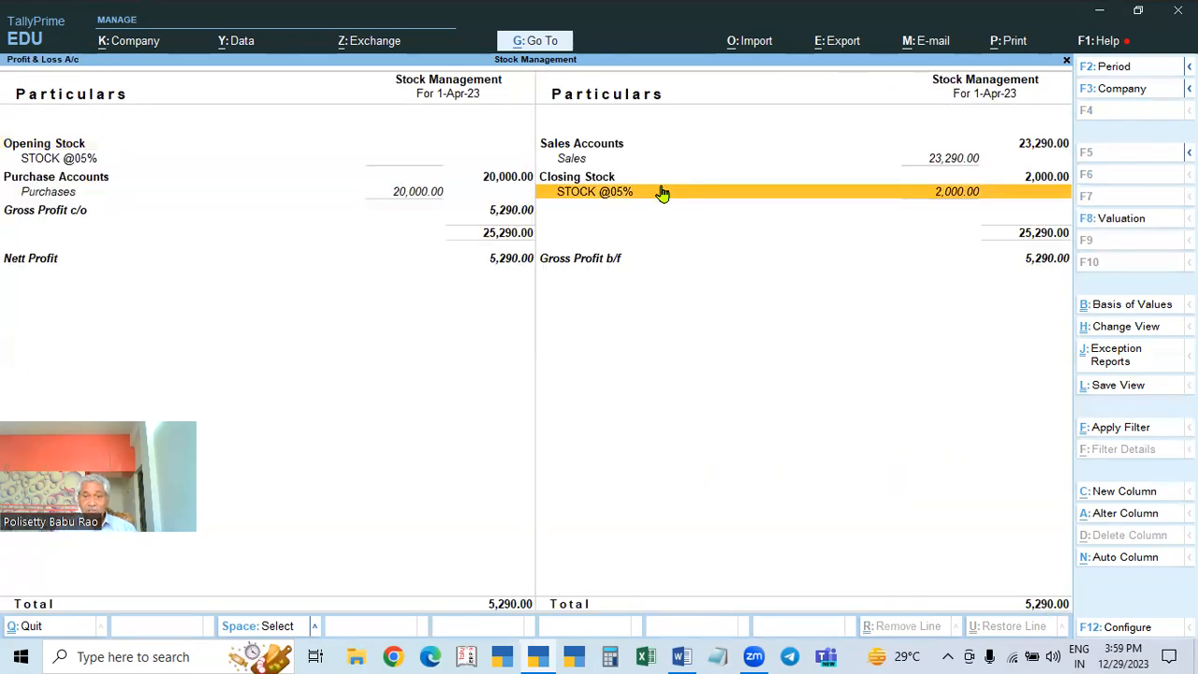
pyautogui.press('Escape')
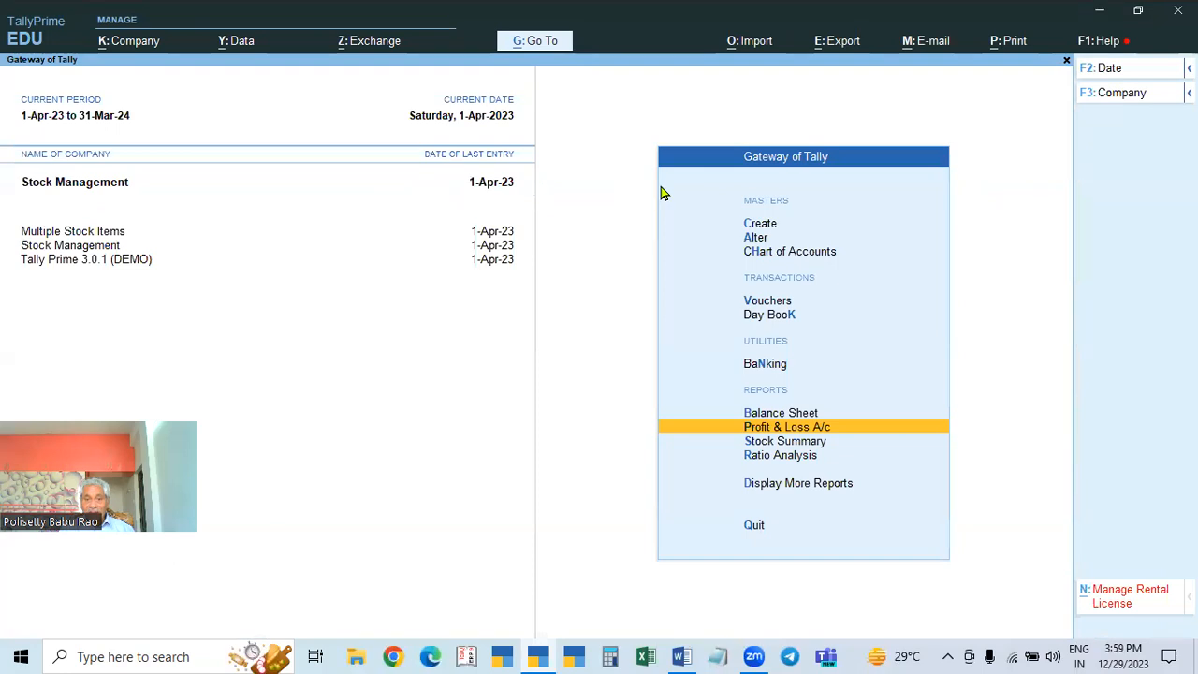
# Step: View the Balance Sheet in its detailed Alt+F5 view
pyautogui.press('Up')
pyautogui.press('Return')
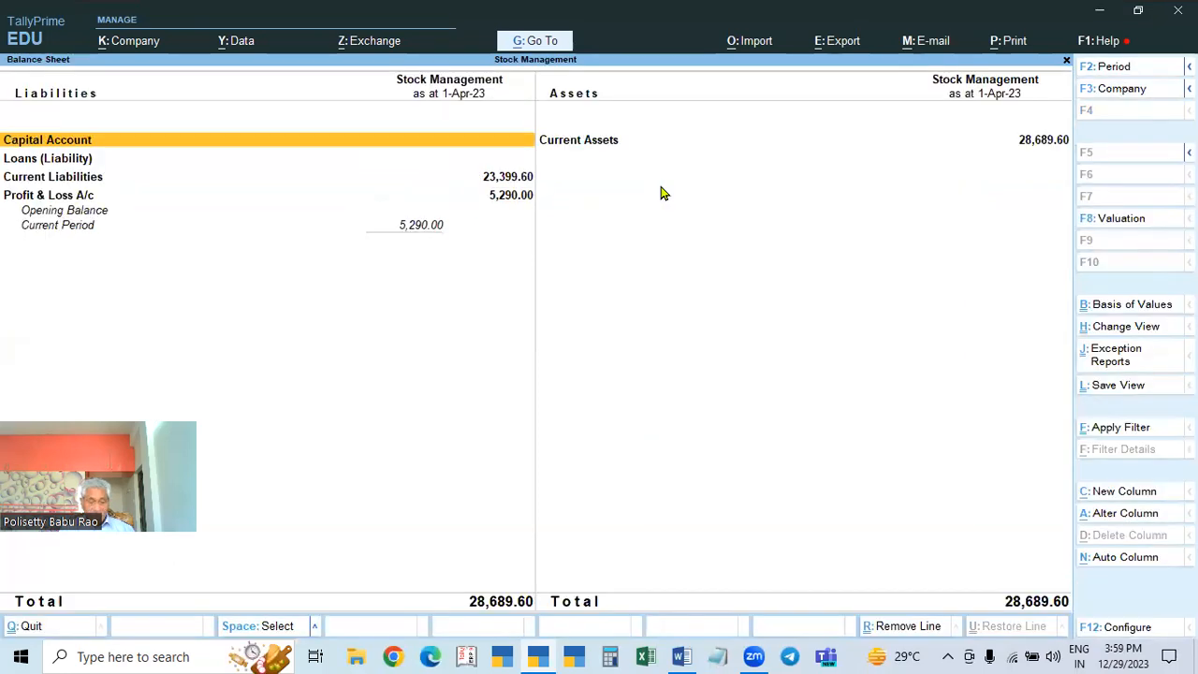
pyautogui.hotkey('alt', 'F5')
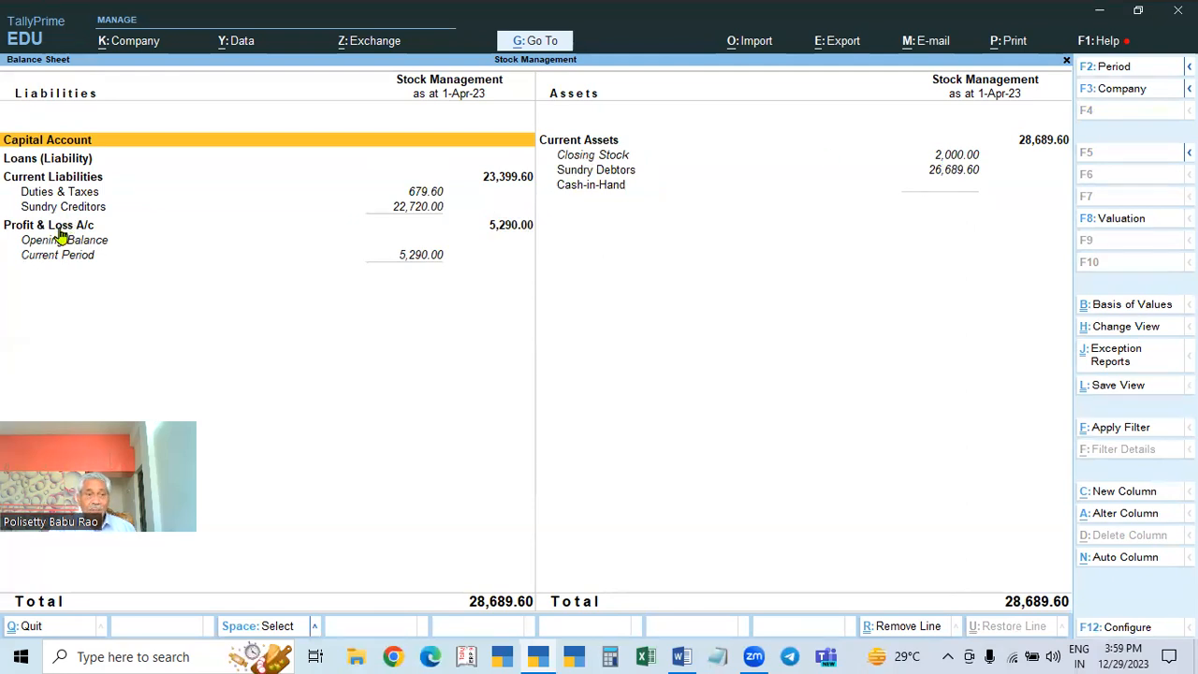
pyautogui.press('Escape')
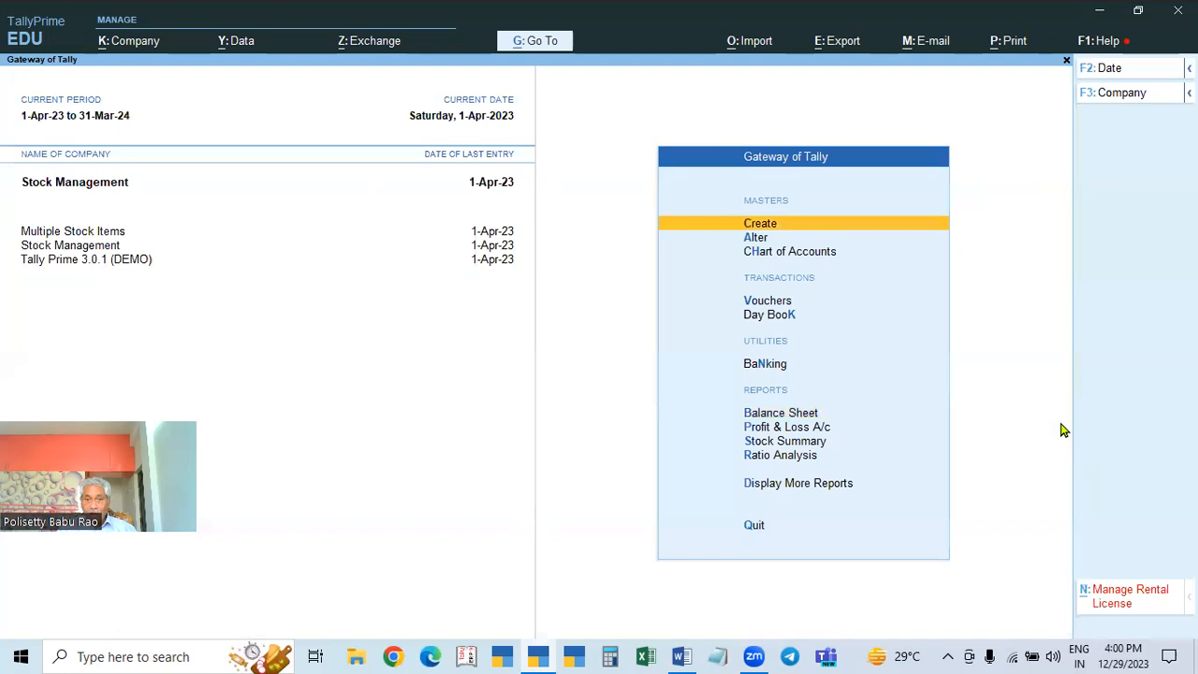
# Step: Review GSTR-1 under More Reports > GST Reports: 2 B2B invoices totalling 26,689.60, 3,399.60 tax
pyautogui.press('Down')
pyautogui.press('Down')
pyautogui.press('Down')
pyautogui.press('Down')
pyautogui.press('Down')
pyautogui.press('Down')
pyautogui.press('Down')
pyautogui.press('Down')
pyautogui.press('Down')
pyautogui.press('Down')
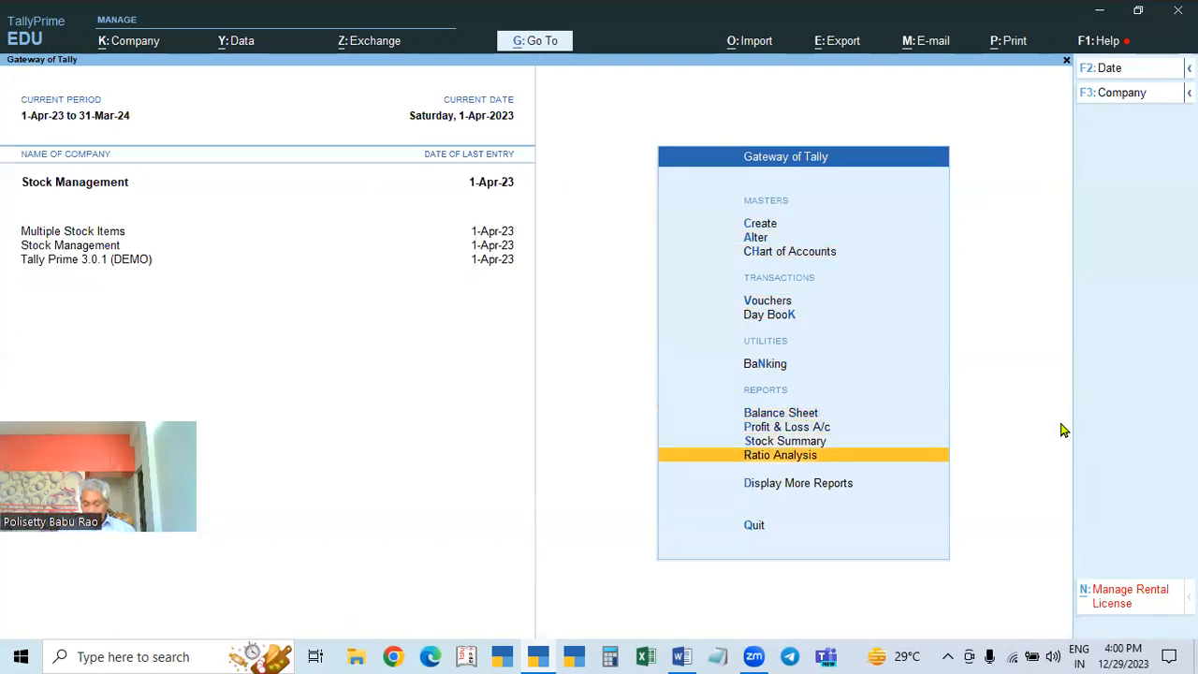
pyautogui.press('Return')
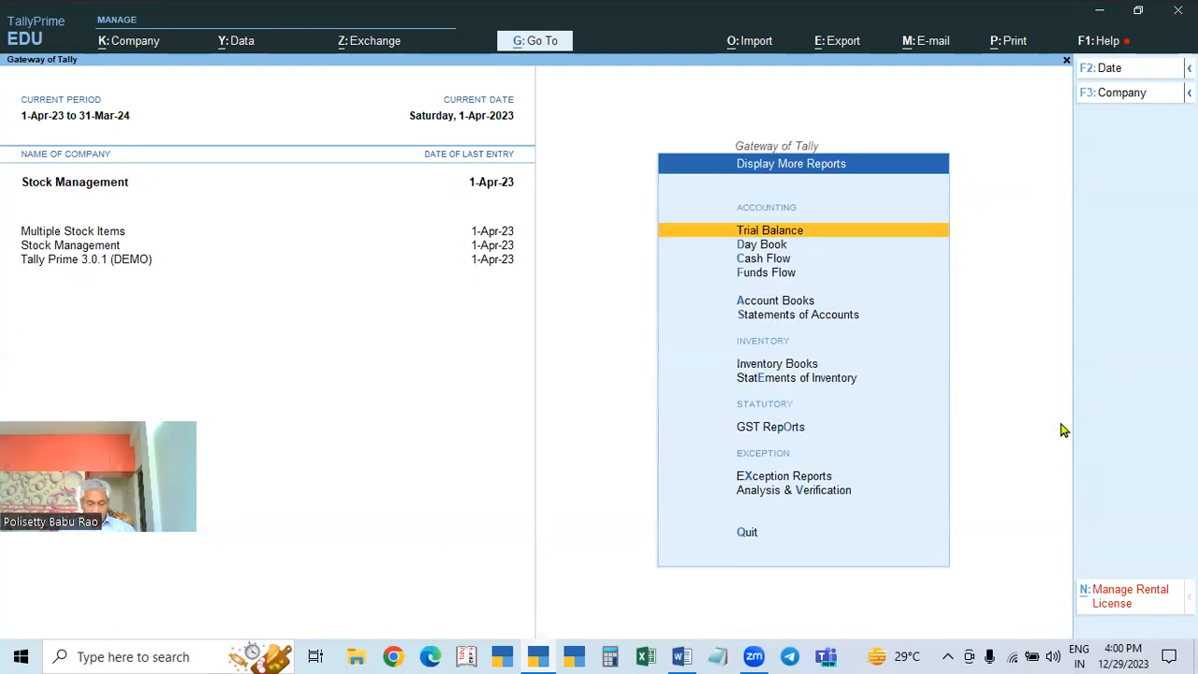
pyautogui.press('Down')
pyautogui.press('Down')
pyautogui.press('Down')
pyautogui.press('Down')
pyautogui.press('Down')
pyautogui.press('Down')
pyautogui.press('Down')
pyautogui.press('Down')
pyautogui.press('Down')
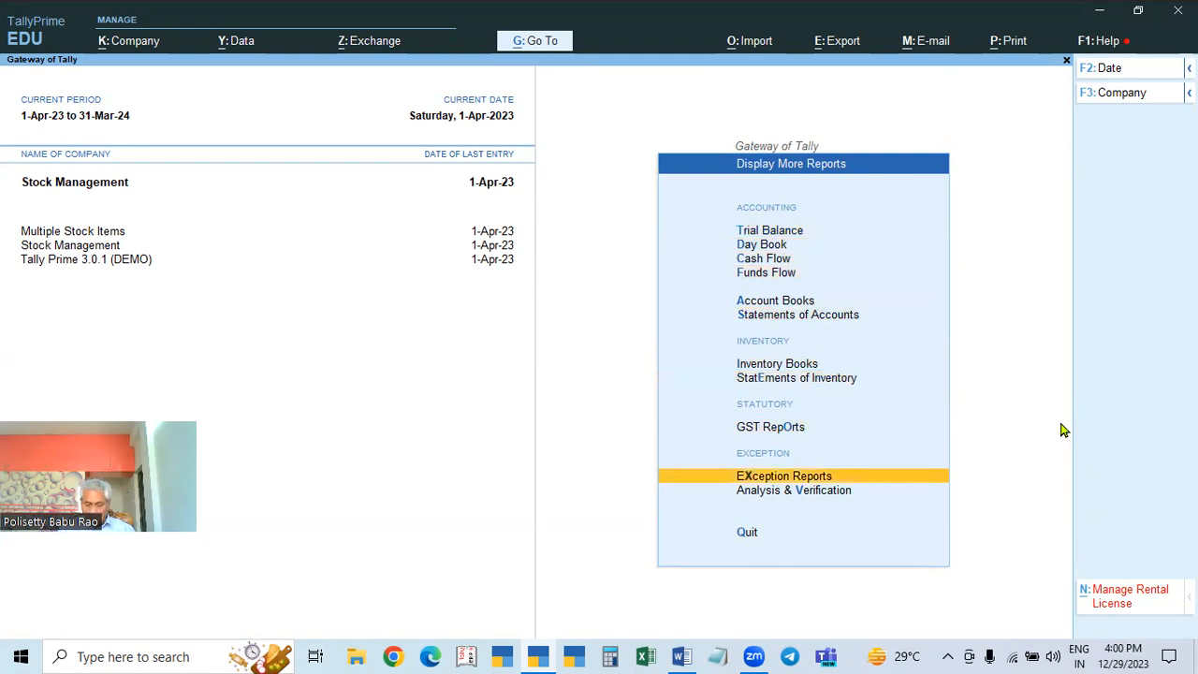
pyautogui.press('Up')
pyautogui.press('Return')
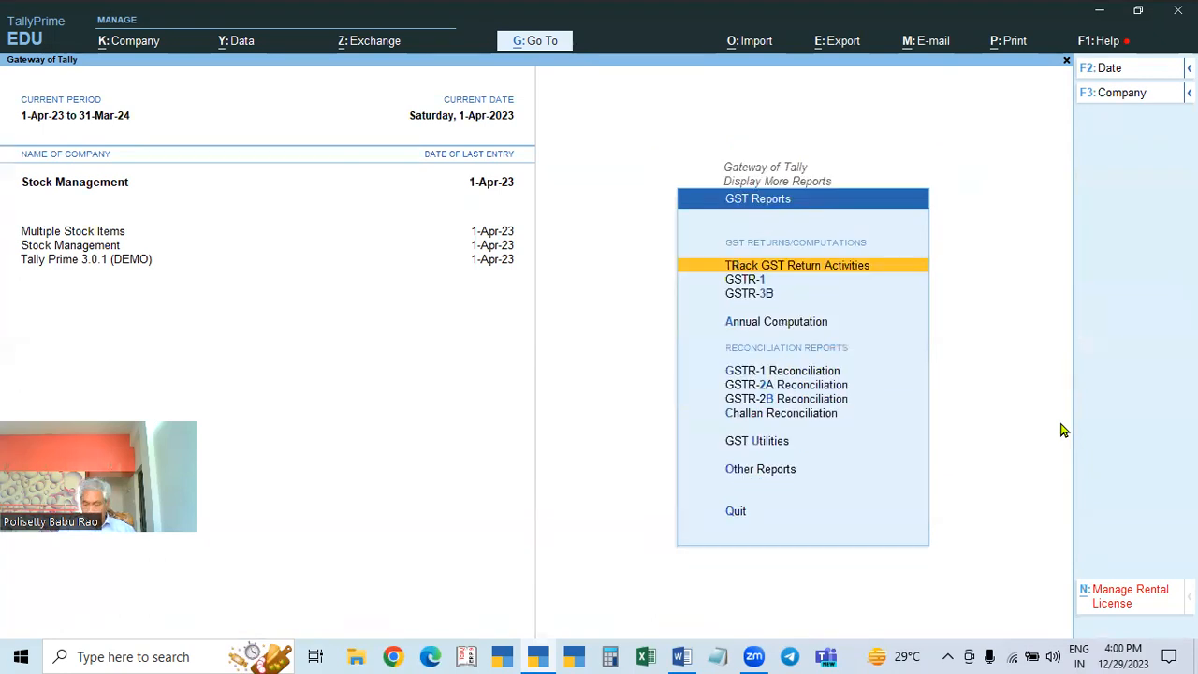
pyautogui.press('Down')
pyautogui.press('Return')
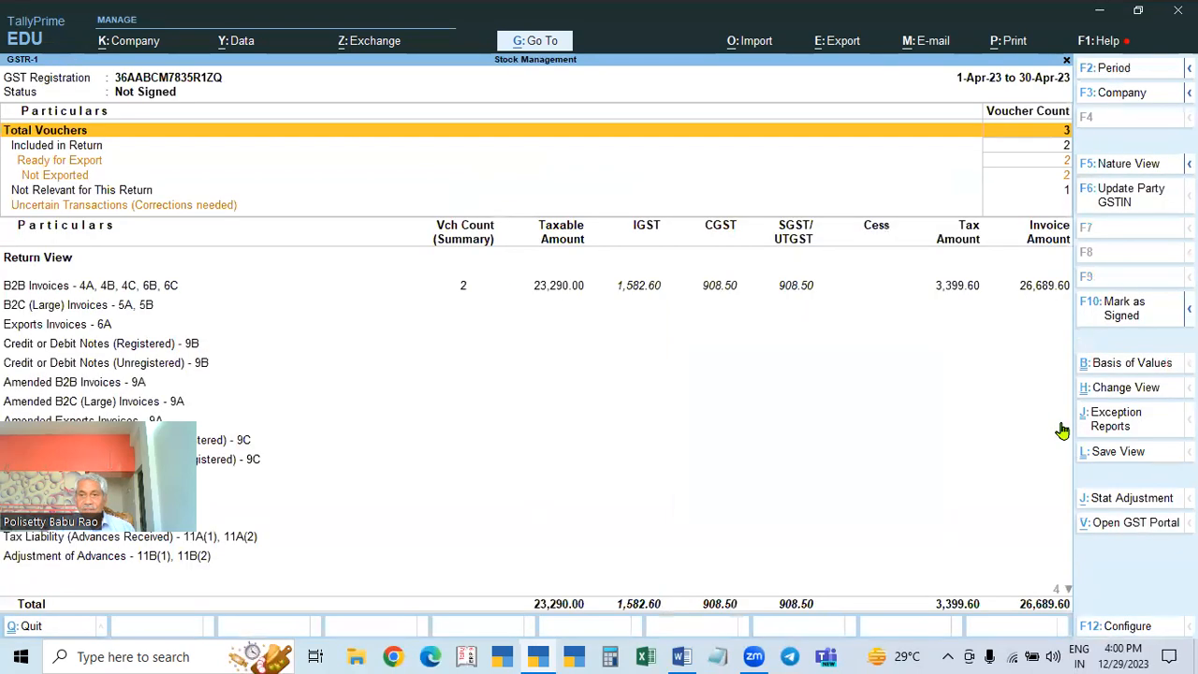
pyautogui.click(201, 208)
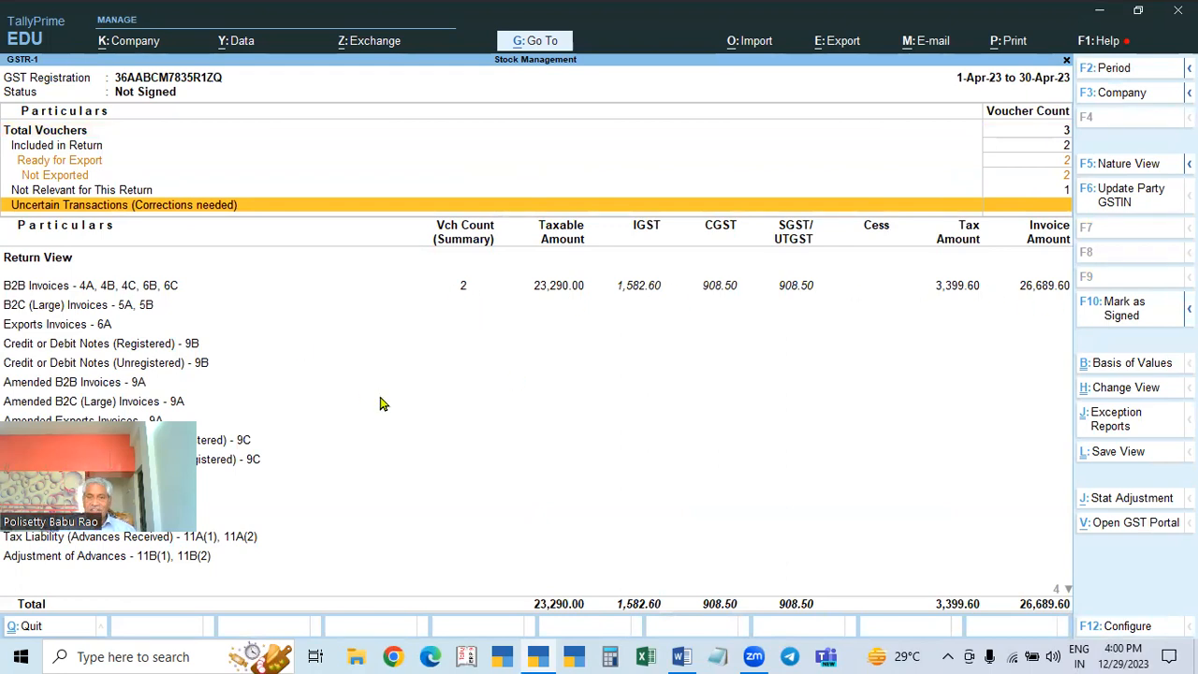
pyautogui.press('Escape')
pyautogui.press('Down')
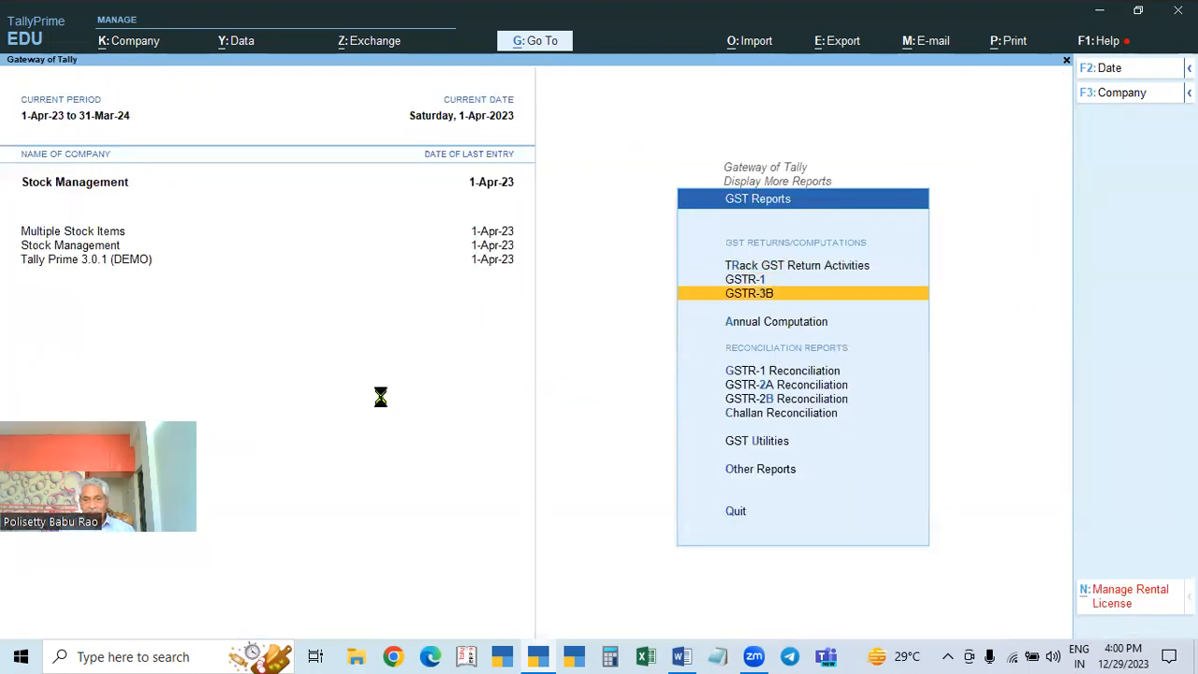
pyautogui.press('Return')
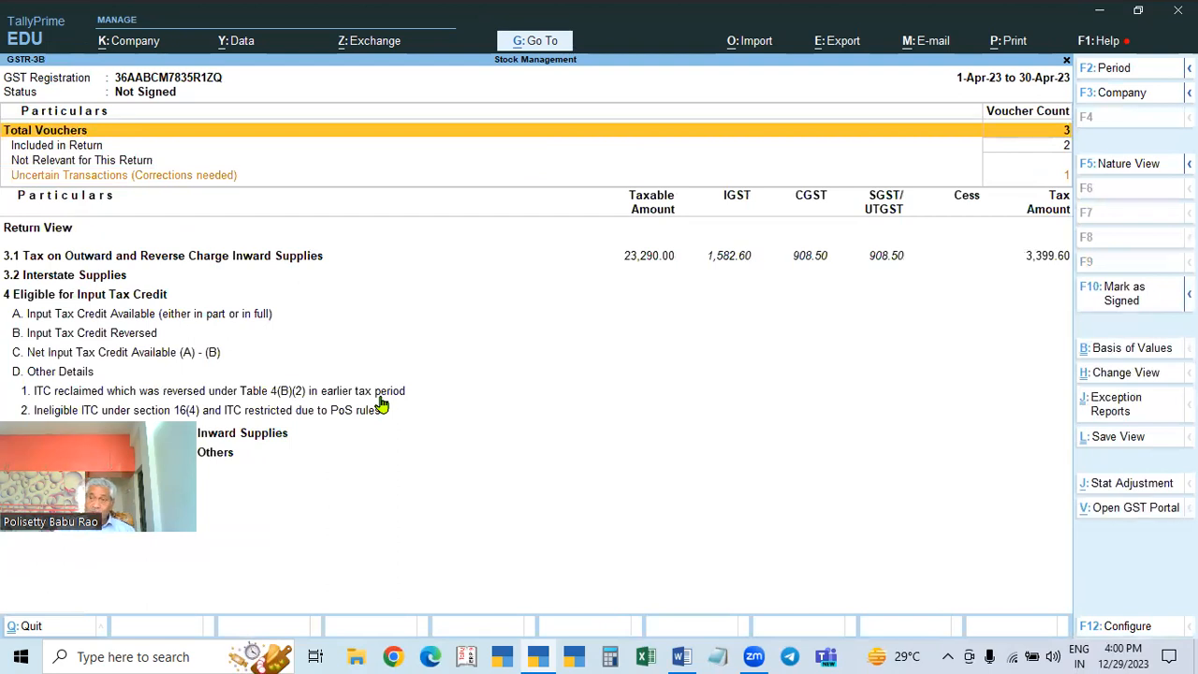
pyautogui.press('Down')
pyautogui.press('Down')
pyautogui.press('Down')
pyautogui.press('Down')
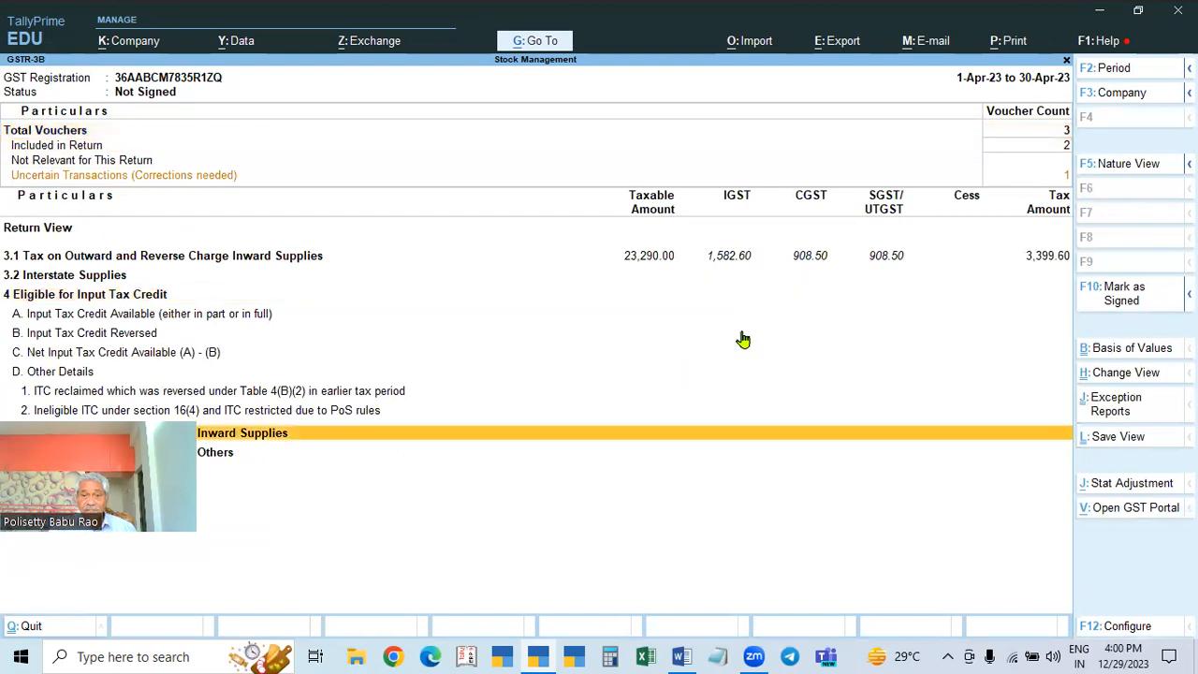
pyautogui.press('Up')
pyautogui.press('Up')
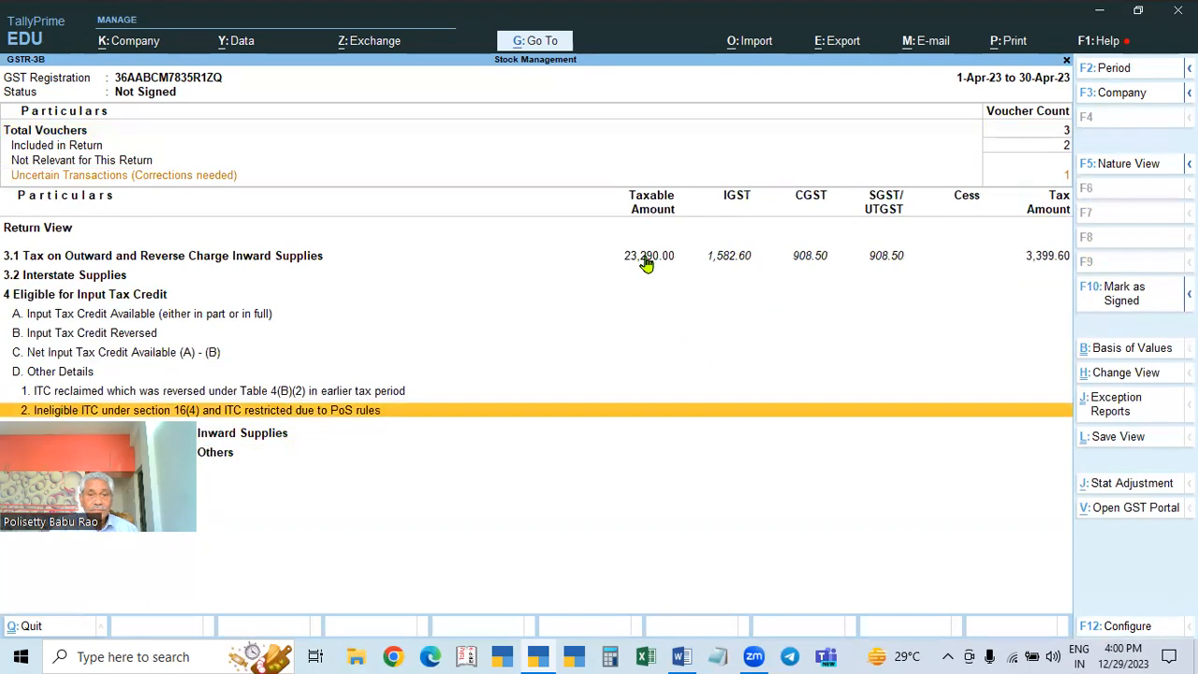
pyautogui.click(643, 267)
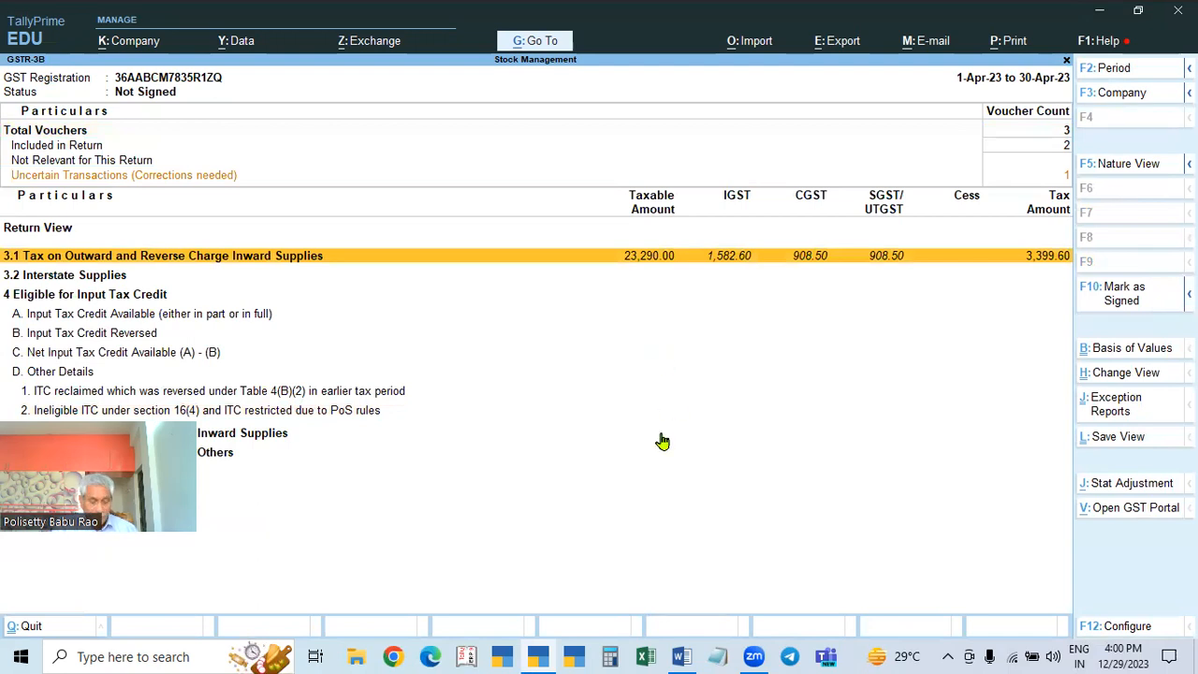
pyautogui.press('Escape')
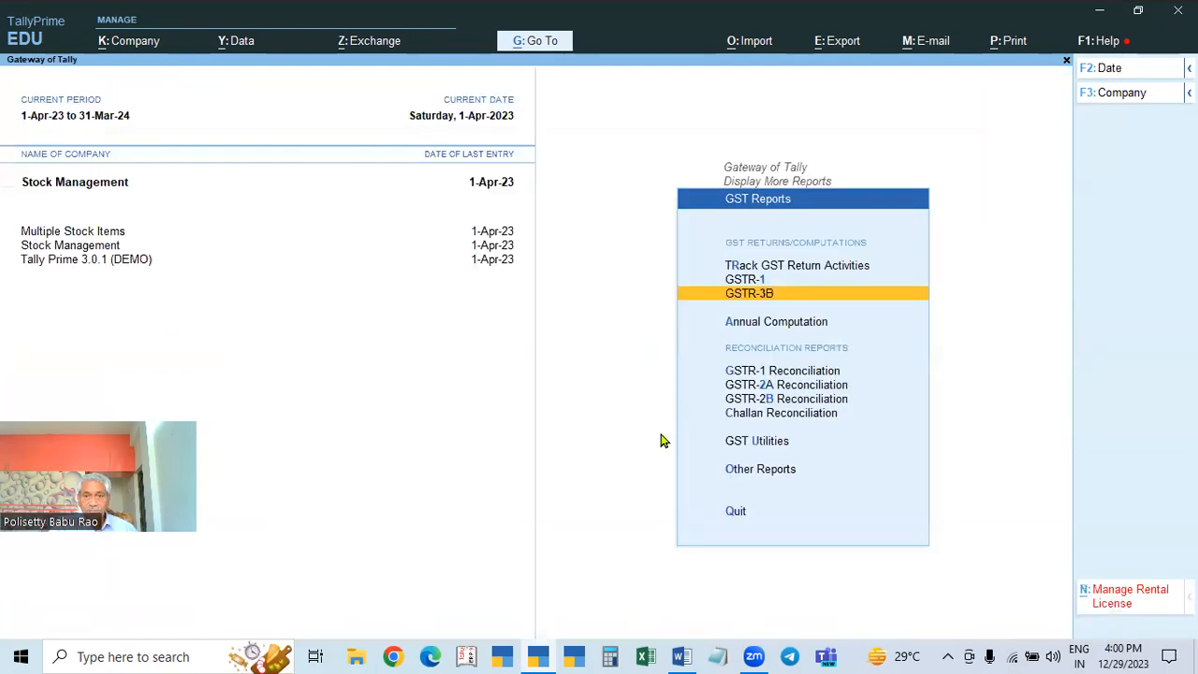
pyautogui.click(757, 414)
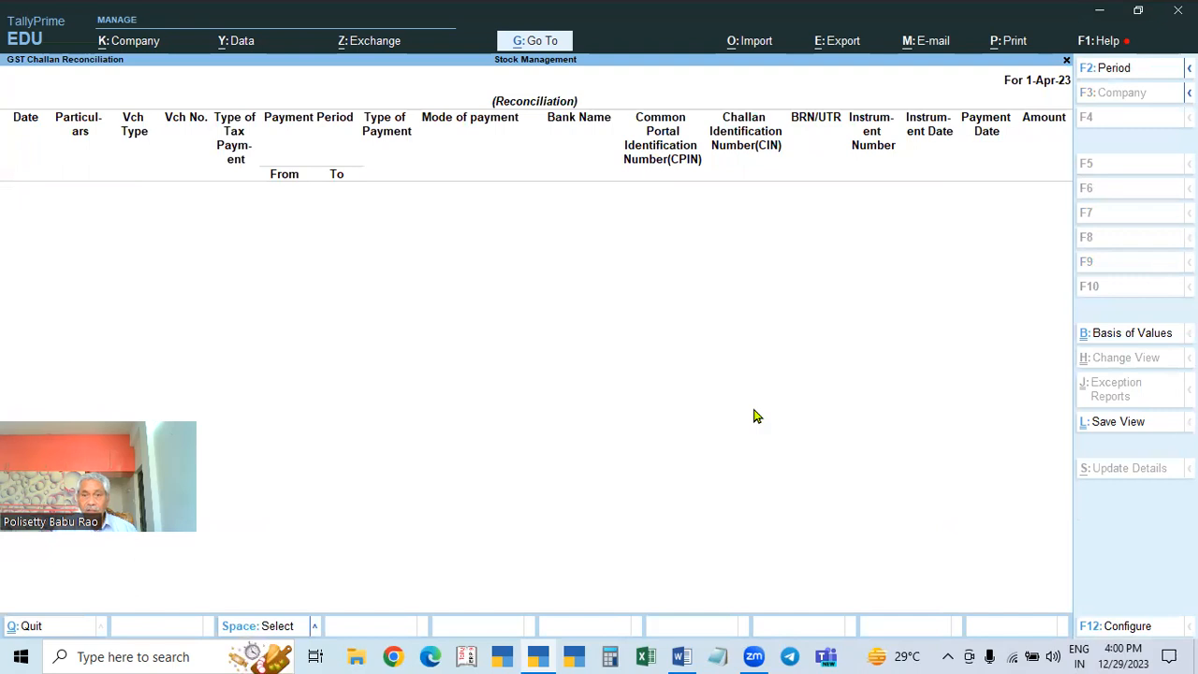
pyautogui.press('Escape')
pyautogui.press('Up')
pyautogui.press('Return')
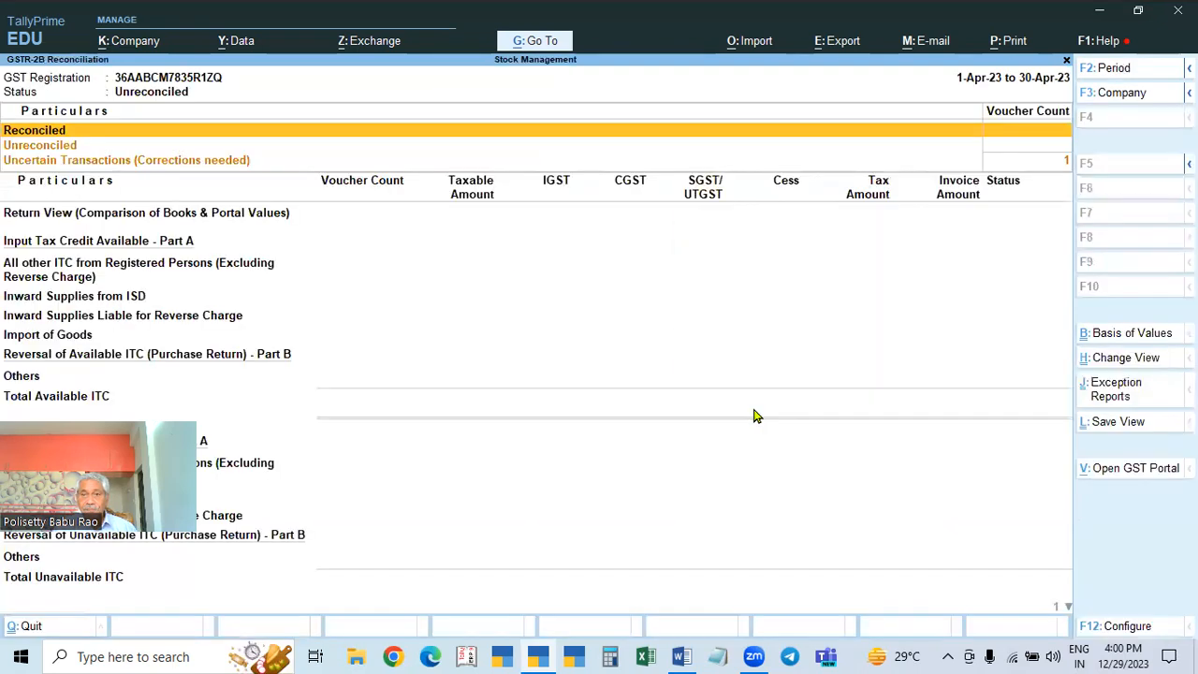
pyautogui.press('Down')
pyautogui.press('Escape')
pyautogui.press('Up')
pyautogui.press('Up')
pyautogui.press('Up')
pyautogui.press('Up')
pyautogui.press('Return')
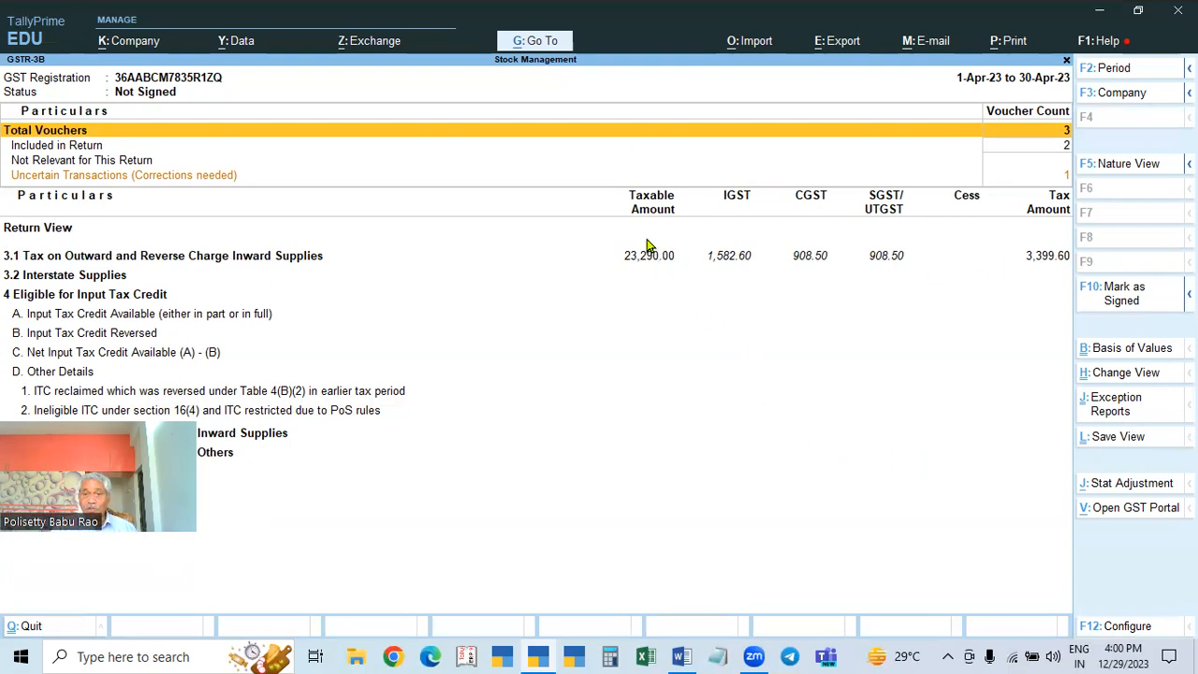
pyautogui.click(630, 262)
pyautogui.click(632, 265)
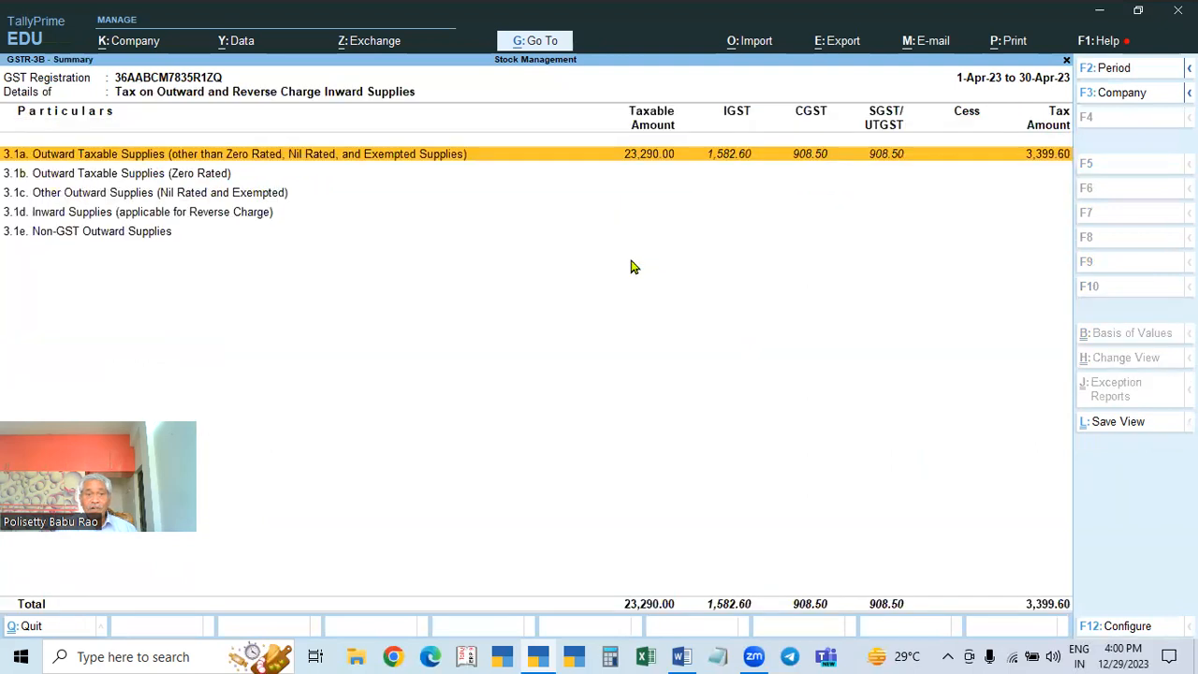
pyautogui.press('Return')
pyautogui.press('Escape')
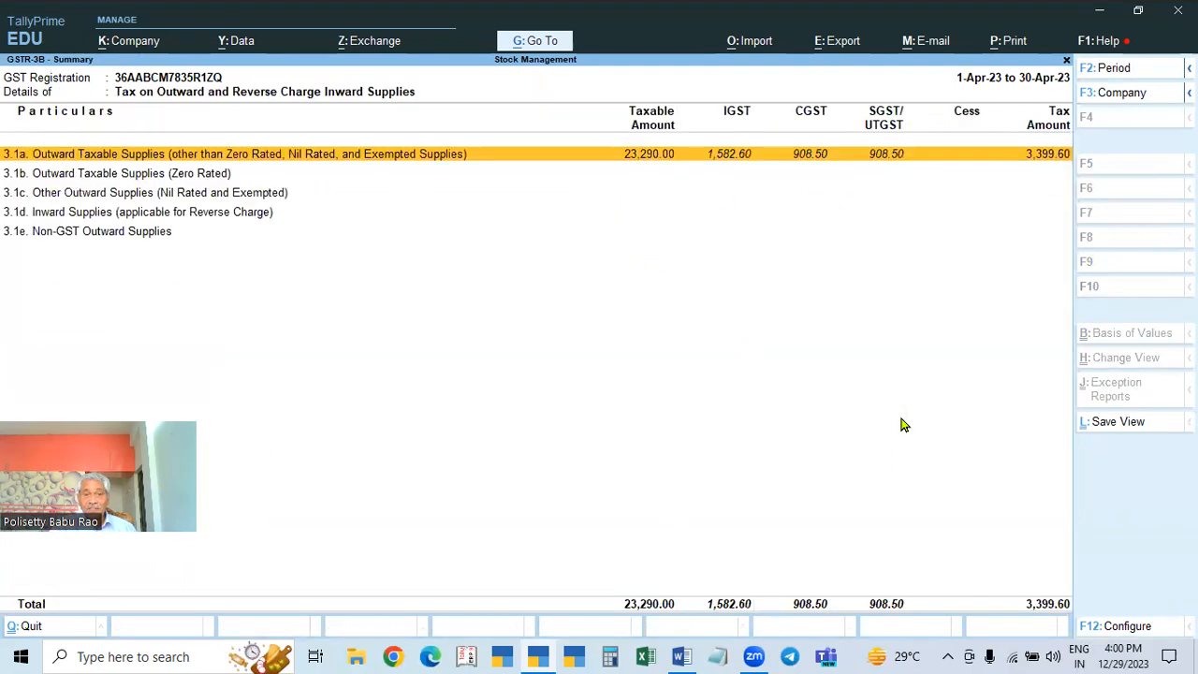
pyautogui.press('Escape')
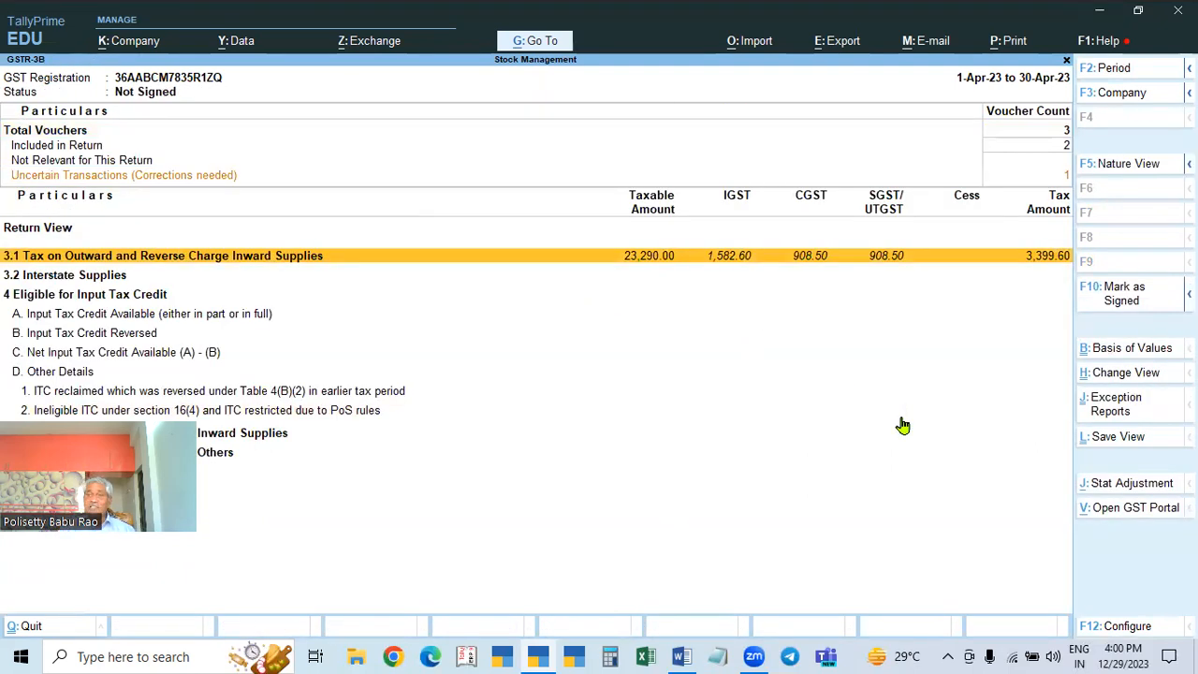
pyautogui.press('Escape')
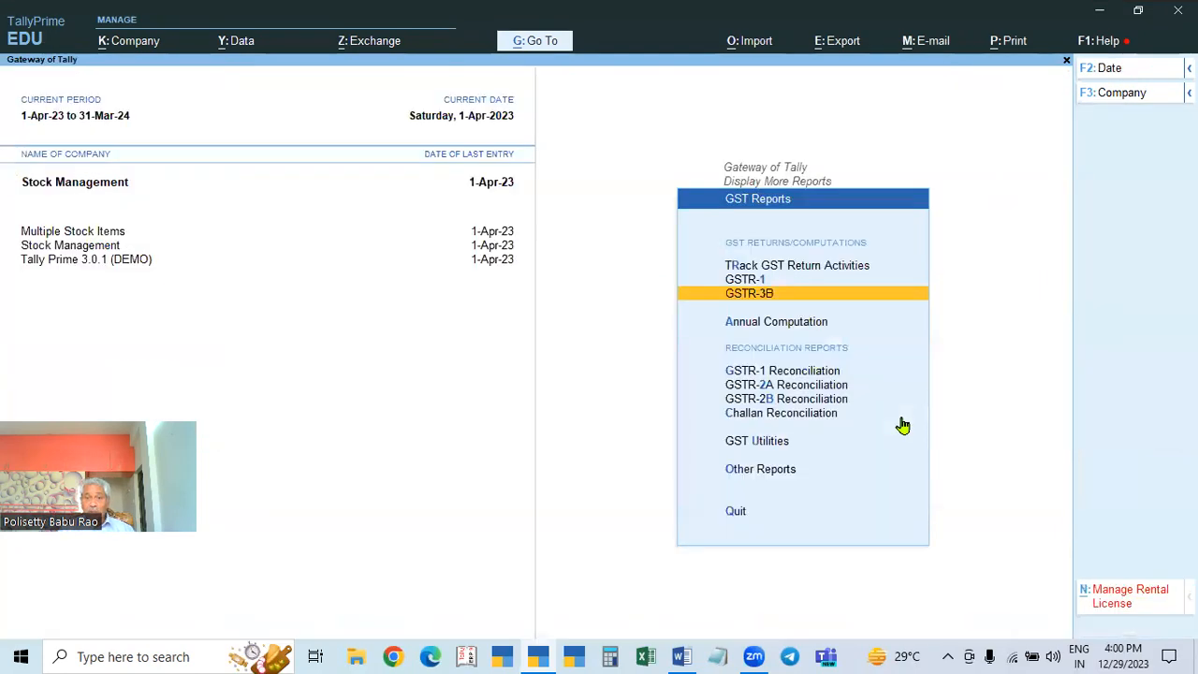
pyautogui.press('Return')
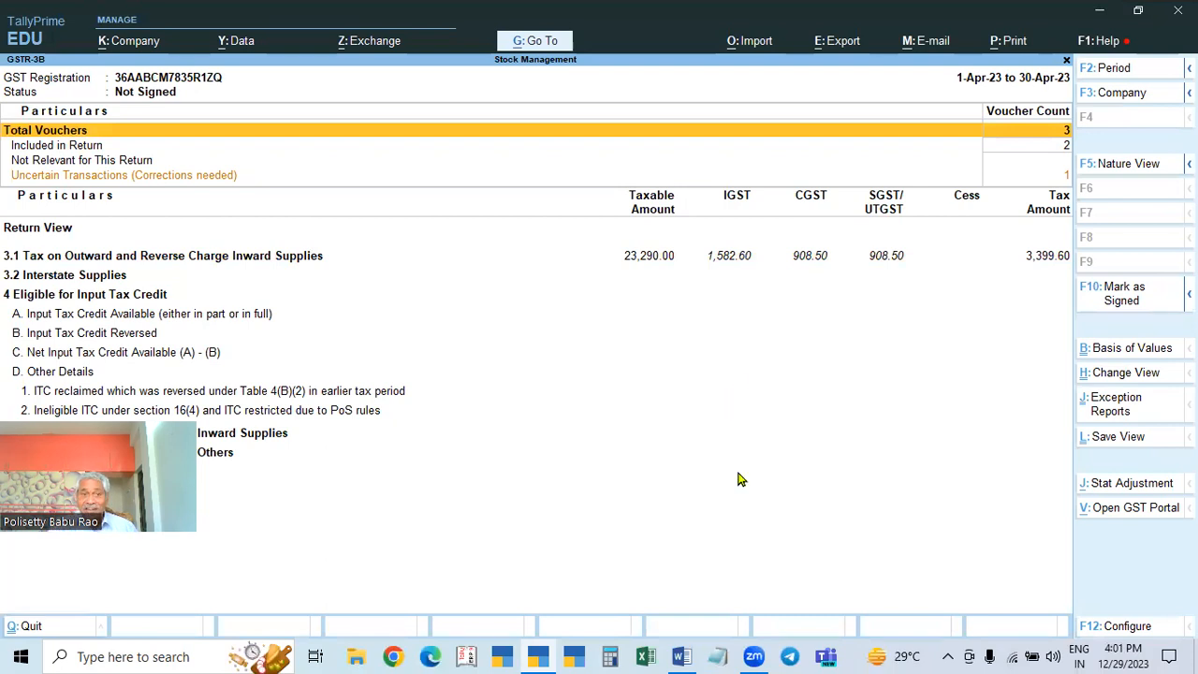
pyautogui.click(97, 178)
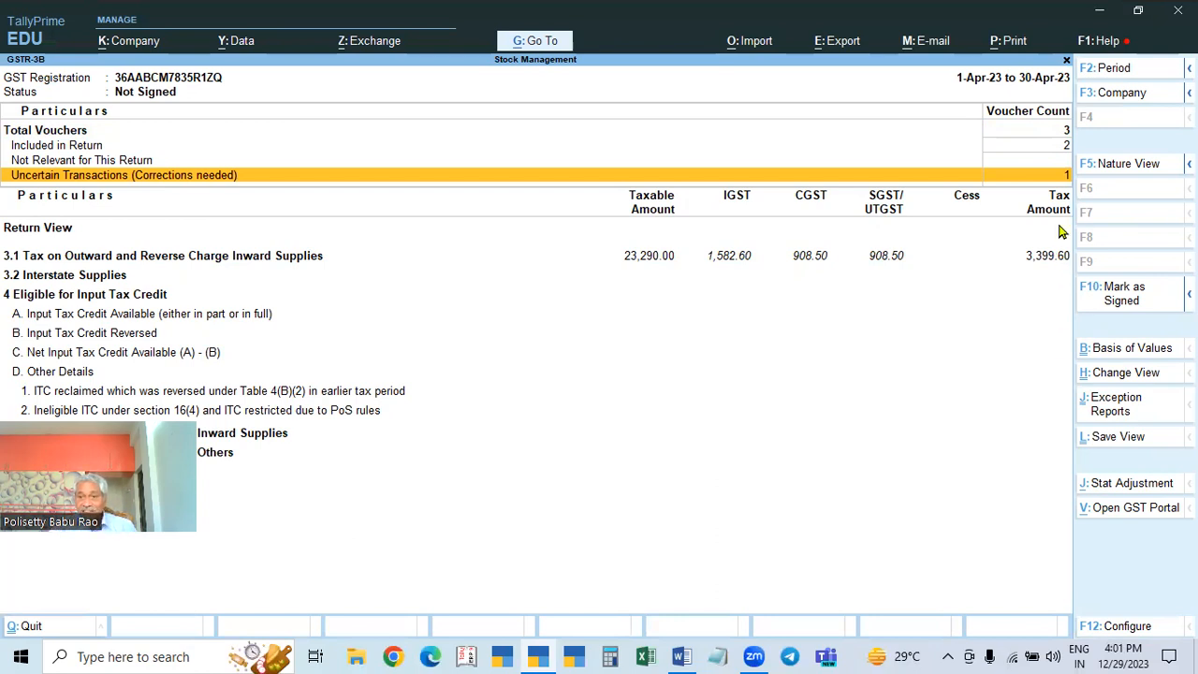
# Step: Fix GSTR-3B's missing supplier invoice number by entering 002 on the X & CO. purchase
pyautogui.press('Return')
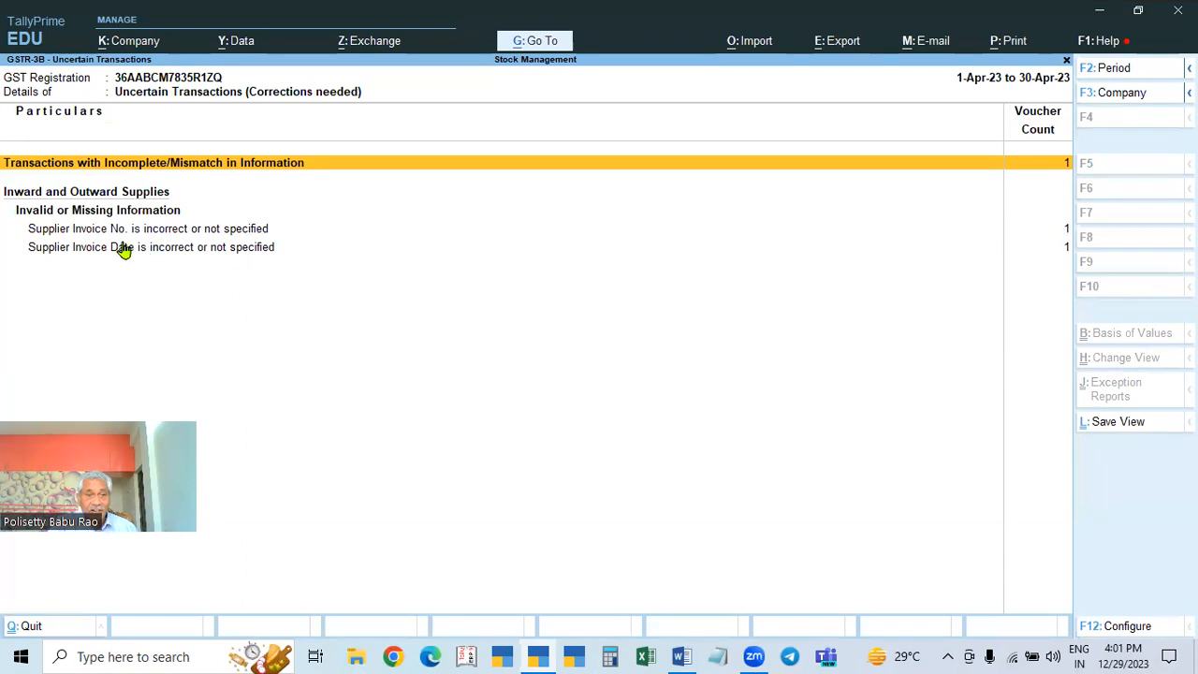
pyautogui.click(1066, 233)
pyautogui.click(1065, 233)
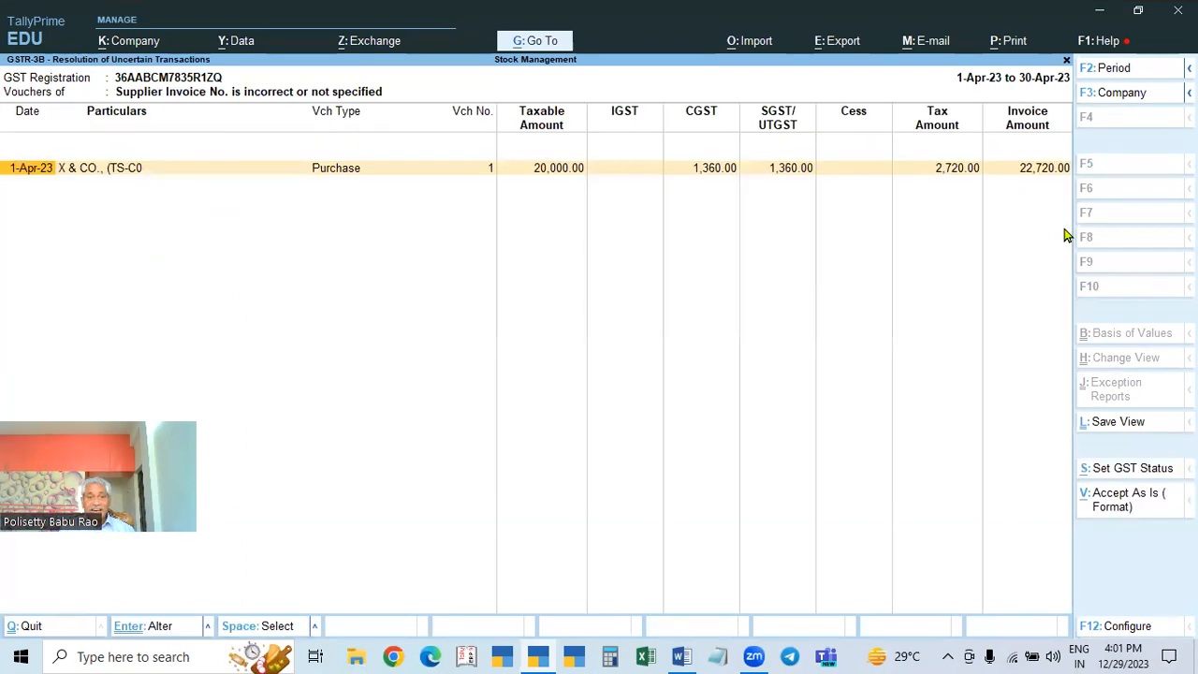
pyautogui.press('Return')
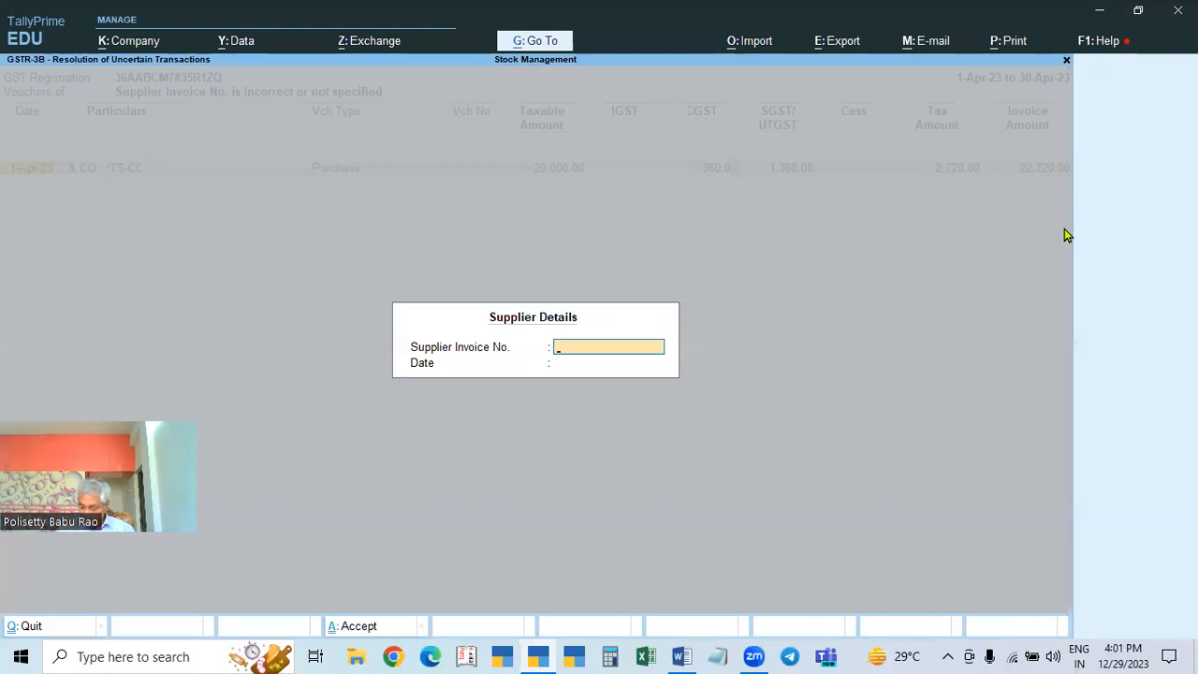
pyautogui.write('002')
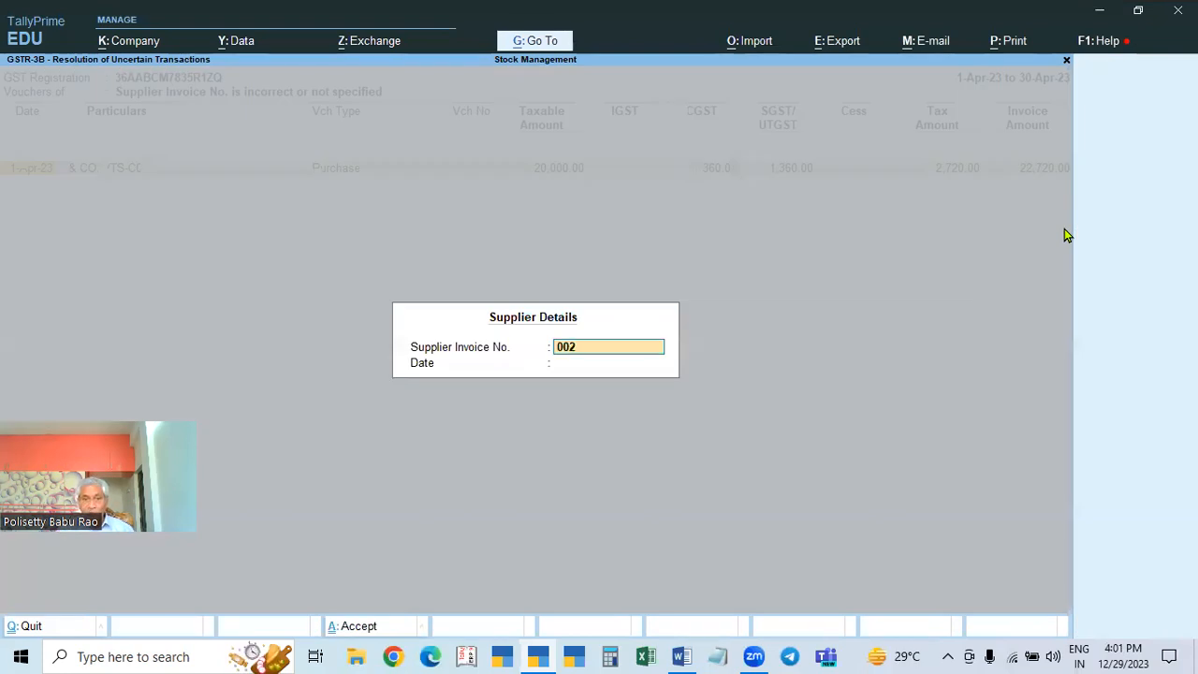
pyautogui.press('Return')
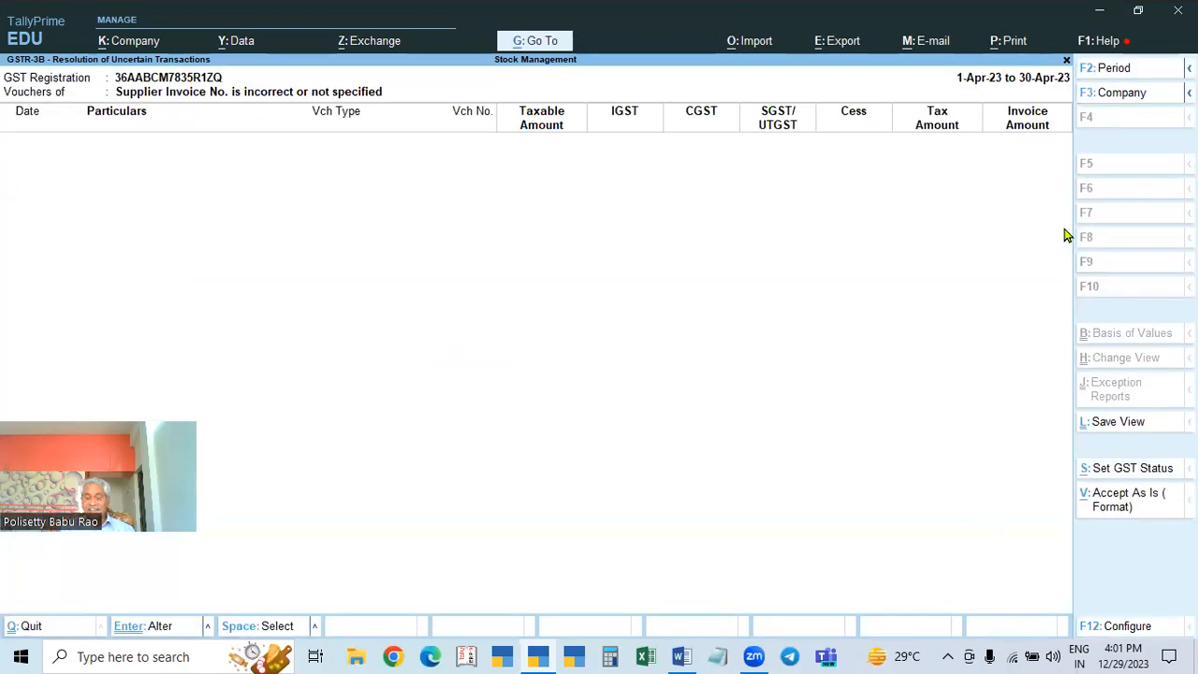
pyautogui.press('Escape')
pyautogui.press('Escape')
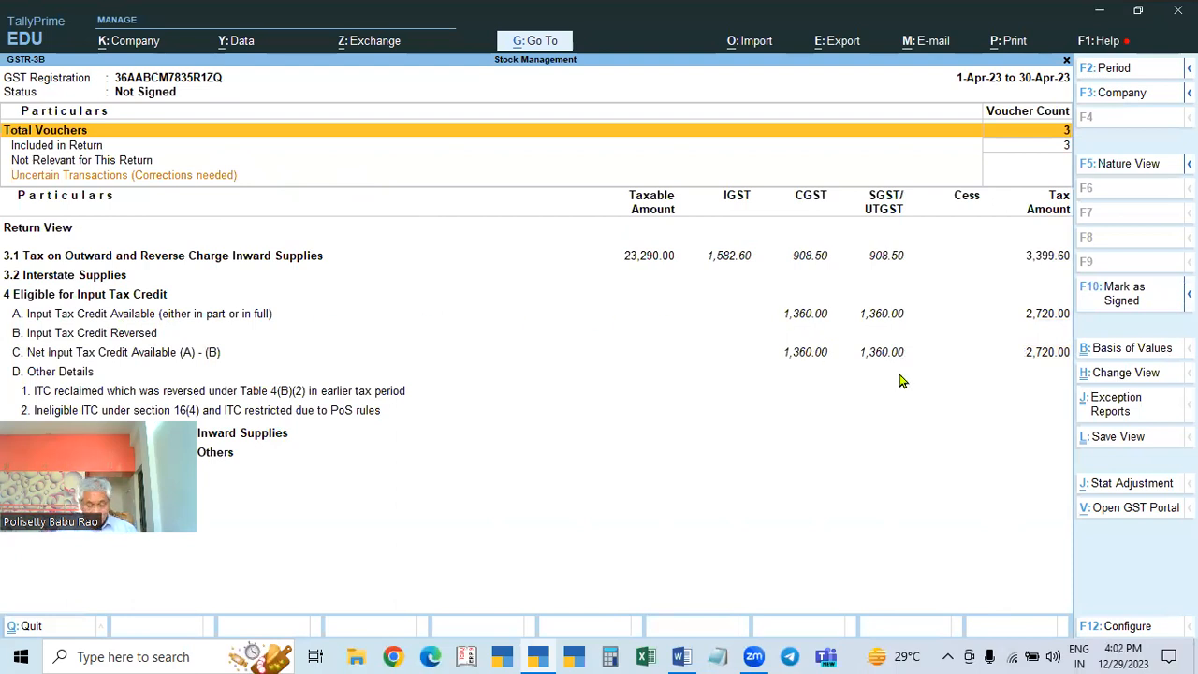
# Step: Check the GSTR-2A and GSTR-2B Reconciliation reports
pyautogui.press('Escape')
pyautogui.press('Down')
pyautogui.press('Down')
pyautogui.press('Down')
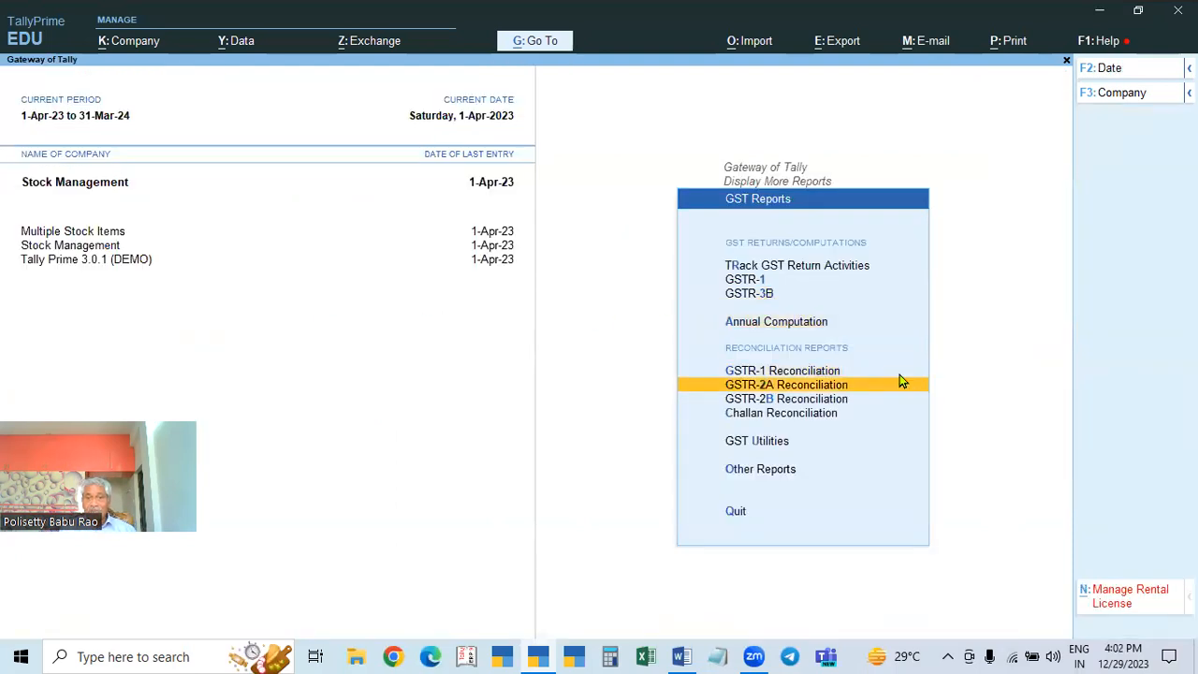
pyautogui.click(902, 383)
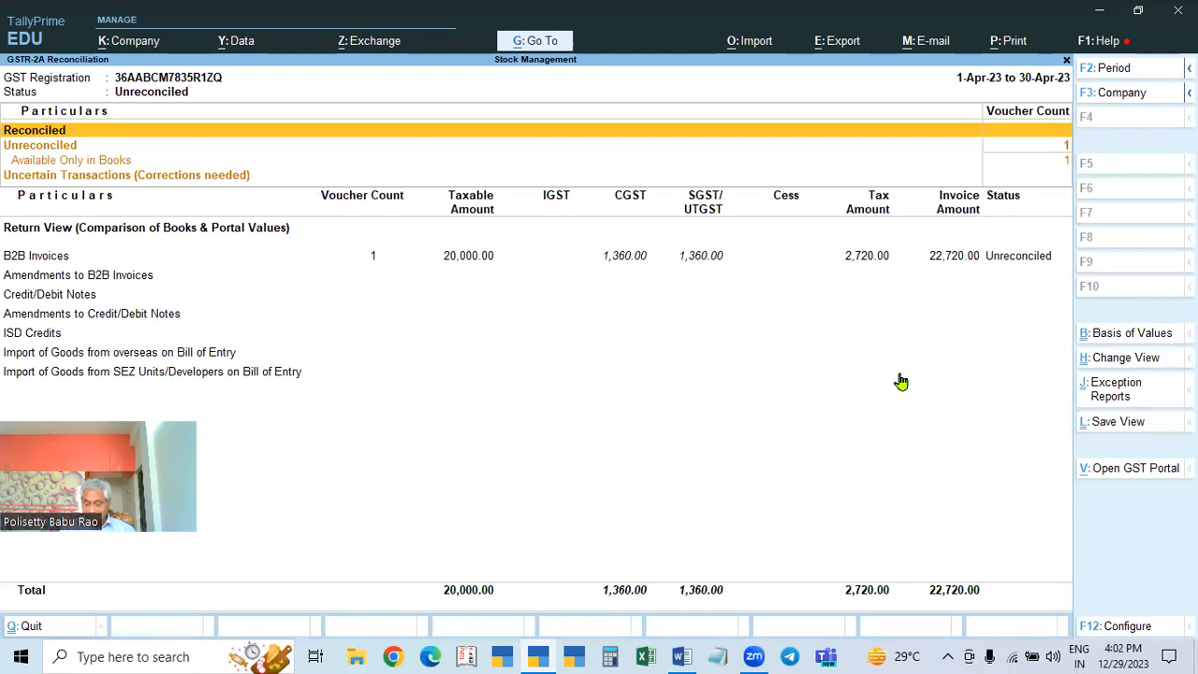
pyautogui.press('Escape')
pyautogui.press('Down')
pyautogui.press('Return')
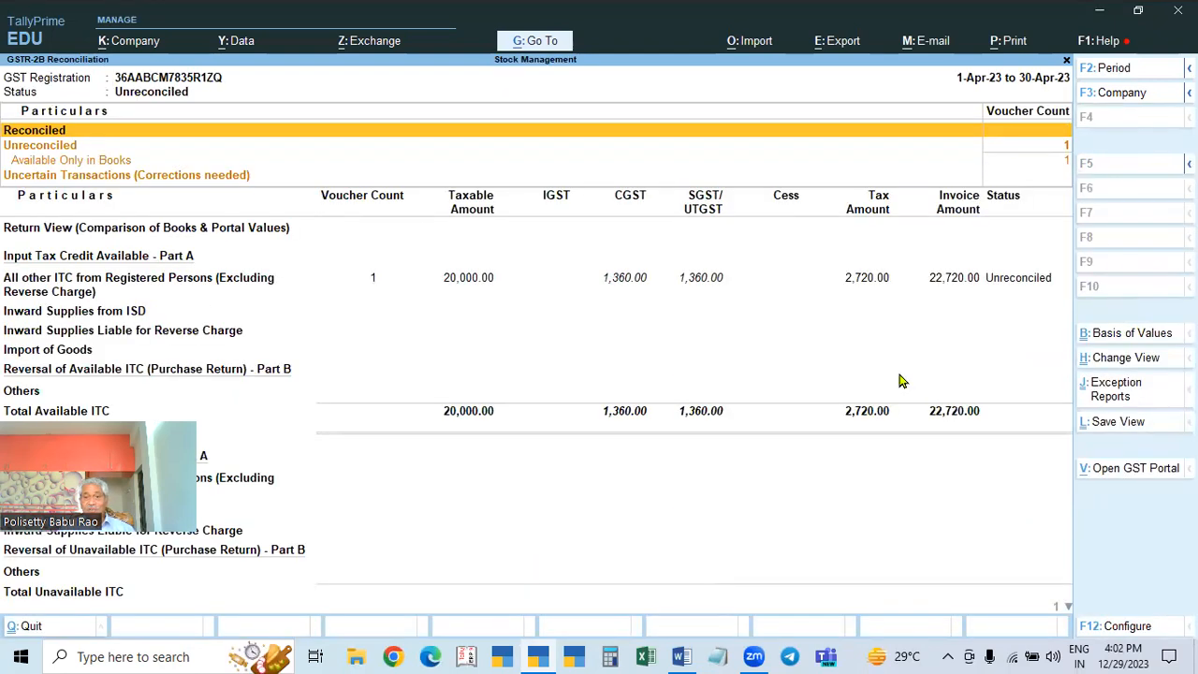
pyautogui.press('Escape')
# Step: Revisit GSTR-1 and GSTR-3B, then launch Windows Calculator from the taskbar
pyautogui.press('Up')
pyautogui.press('Up')
pyautogui.press('Up')
pyautogui.press('Up')
pyautogui.press('Up')
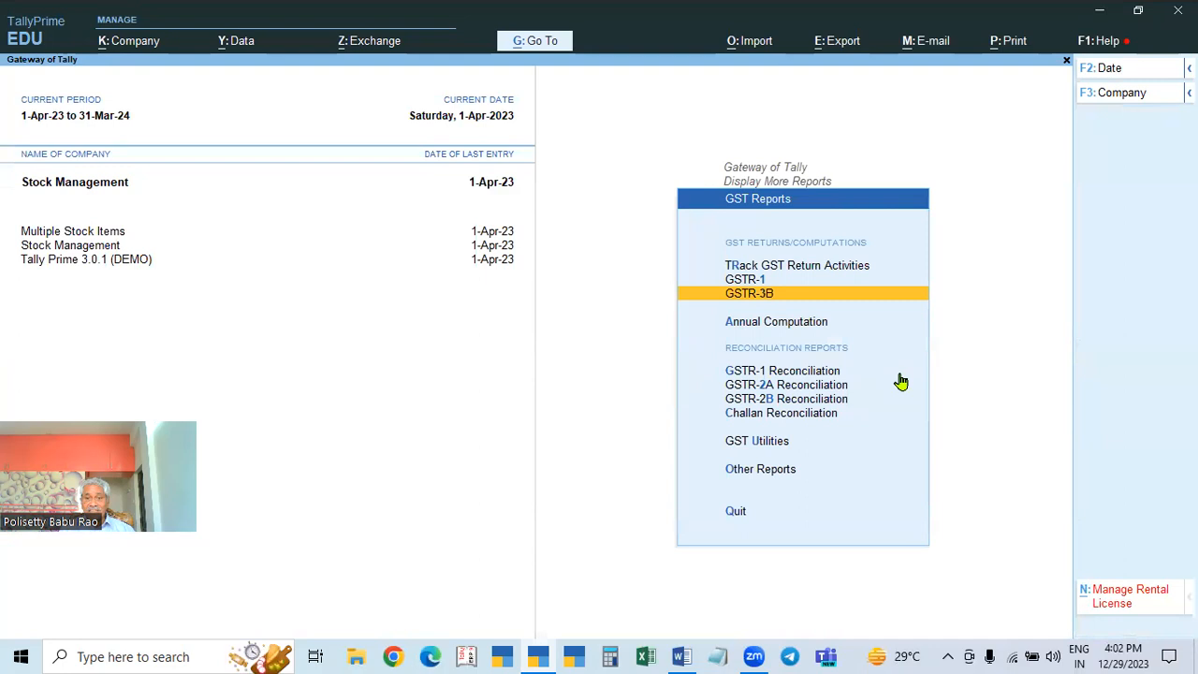
pyautogui.press('Return')
pyautogui.press('Escape')
pyautogui.press('Down')
pyautogui.press('Return')
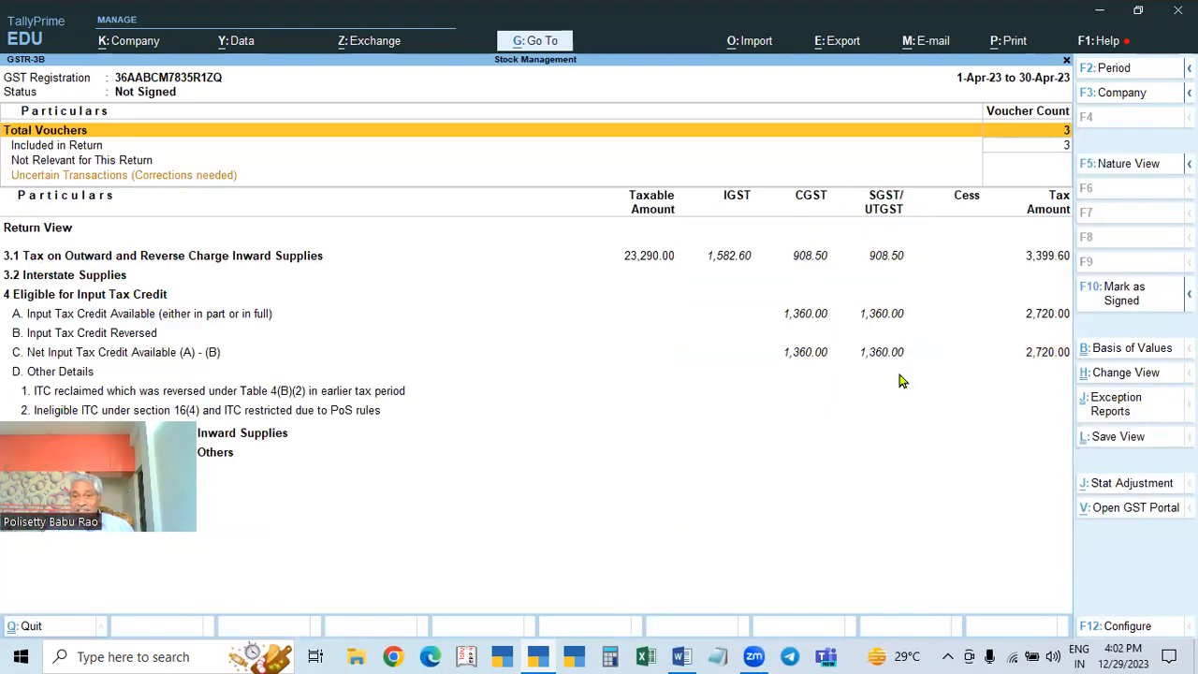
pyautogui.click(610, 656)
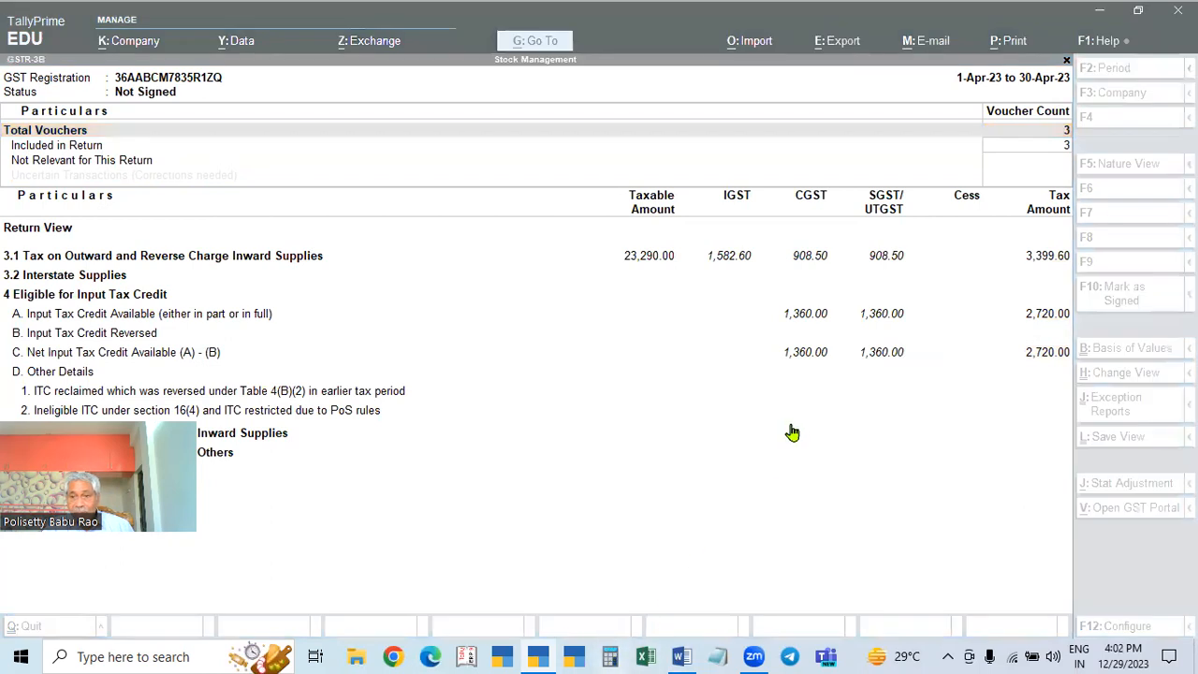
# Step: Compute 2720 − 3399.5 = −679.5 in Calculator, then return TallyPrime to the Gateway
pyautogui.write('2')
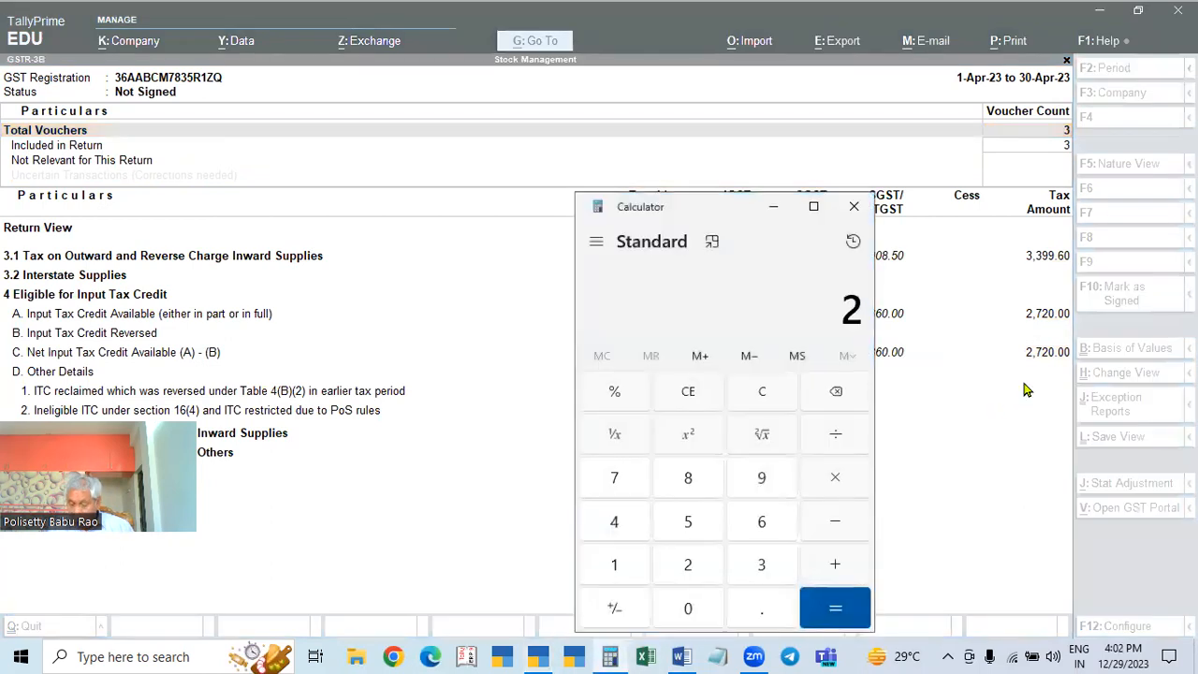
pyautogui.write('2')
pyautogui.press('Escape')
pyautogui.write('2,720')
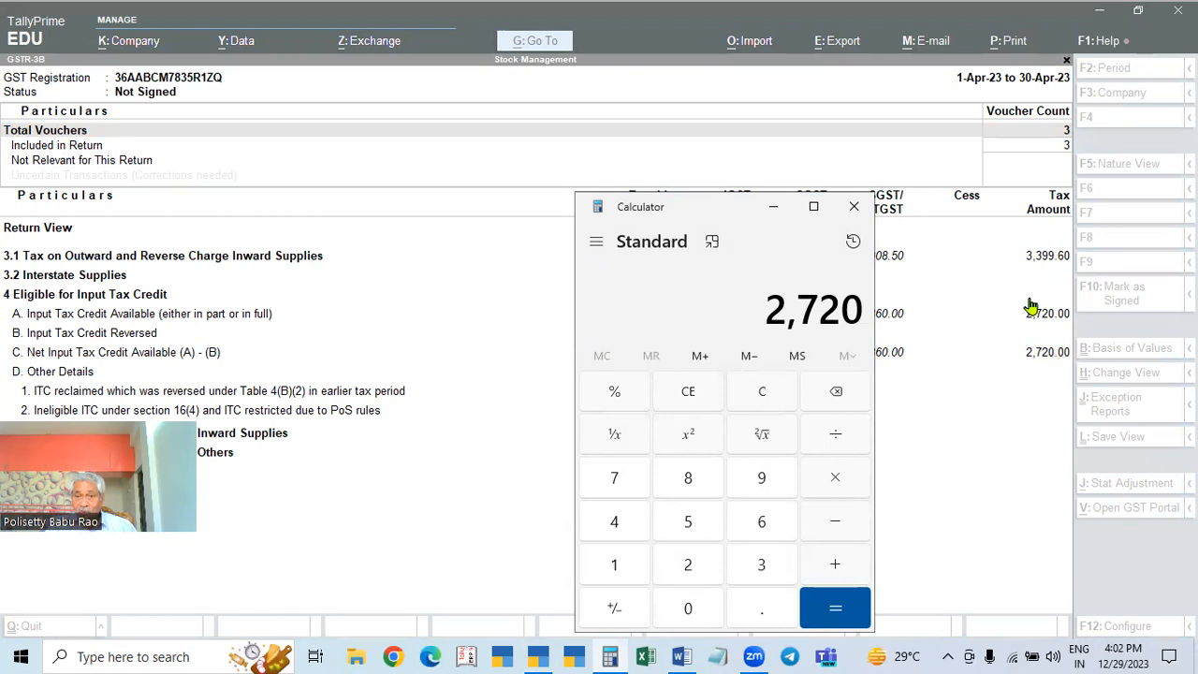
pyautogui.press('-')
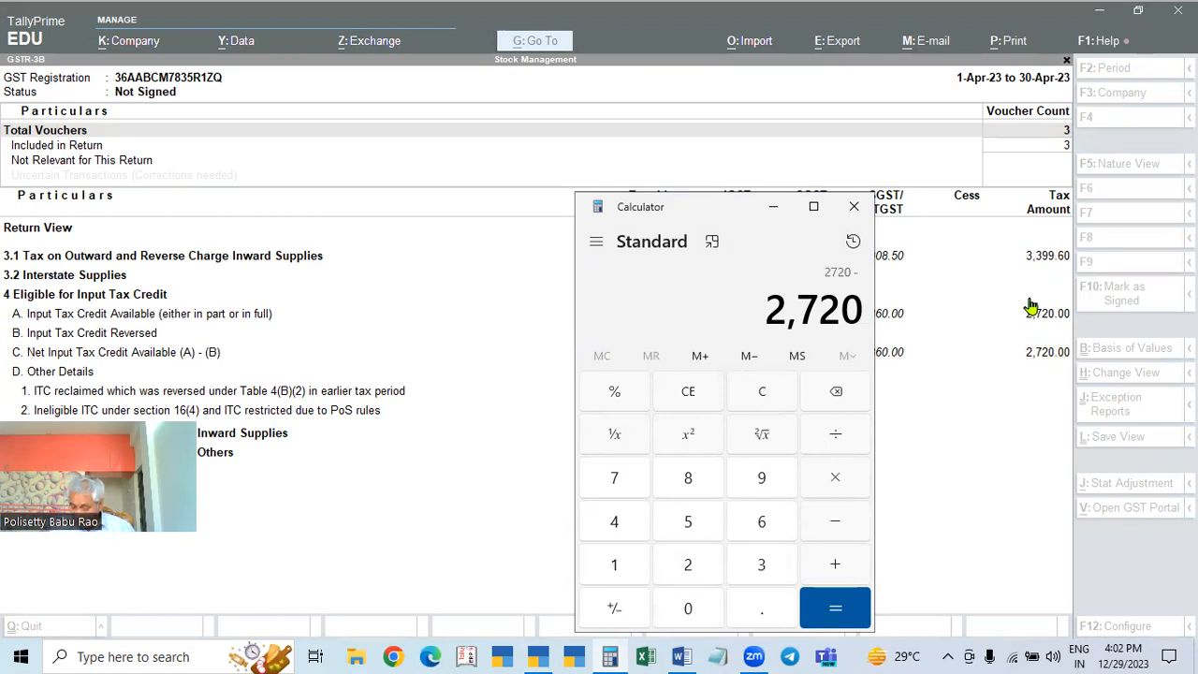
pyautogui.write('3,399.50')
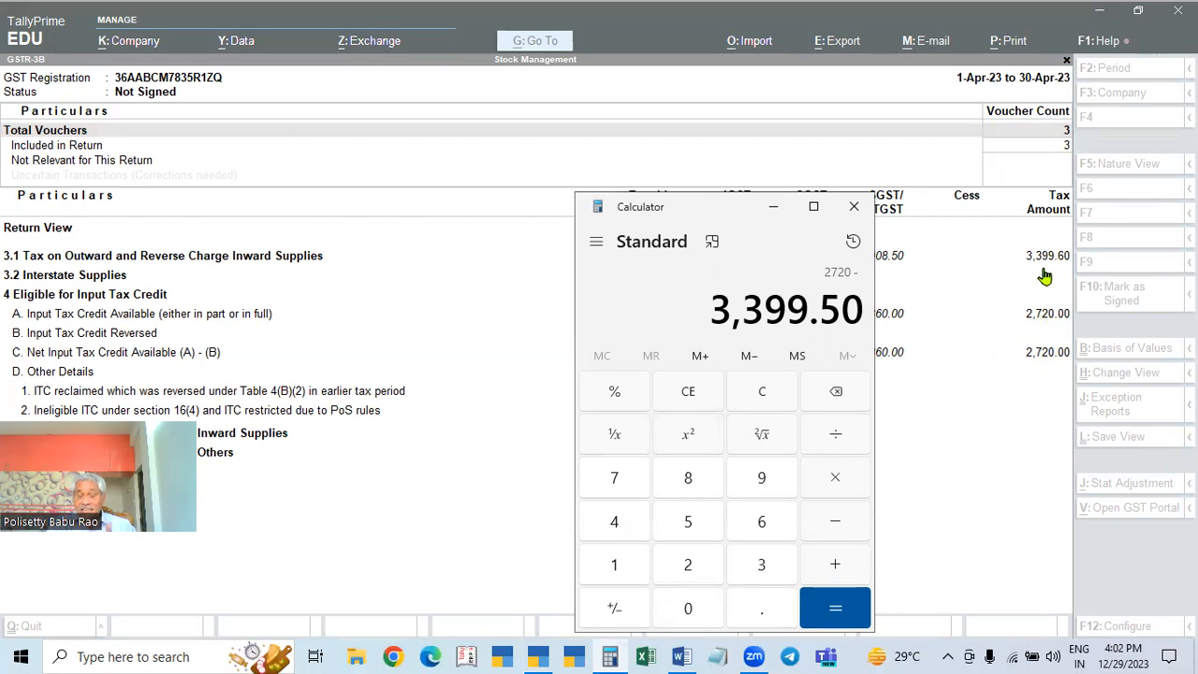
pyautogui.press('Return')
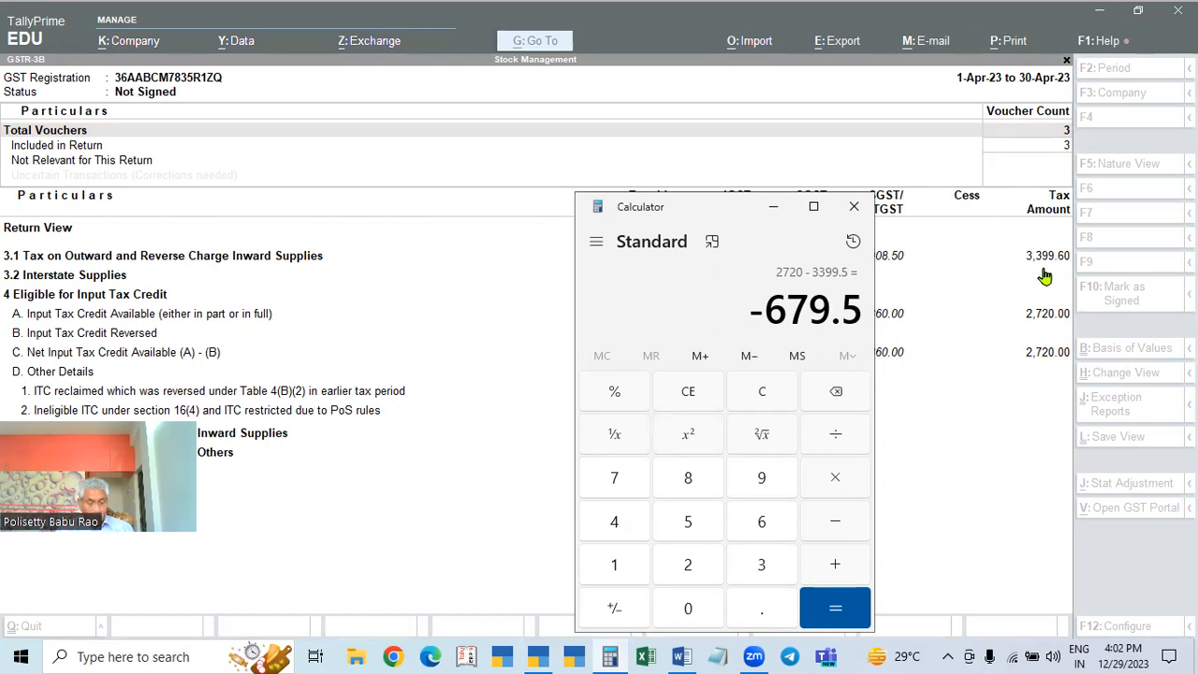
pyautogui.click(1045, 276)
pyautogui.press('Escape')
pyautogui.press('Escape')
pyautogui.press('Escape')
pyautogui.press('Escape')
pyautogui.press('Escape')
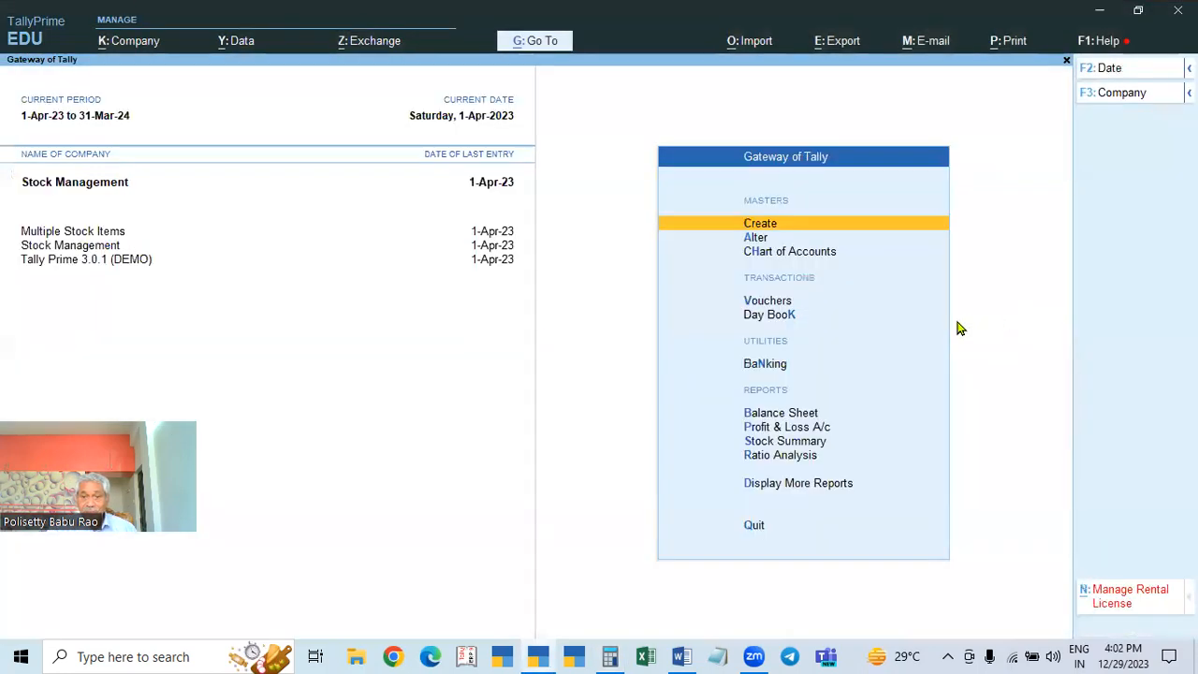
# Step: Compare the detailed Balance Sheet's 679.60 Duties & Taxes with the −679.5 result, then clear Calculator
pyautogui.click(795, 415)
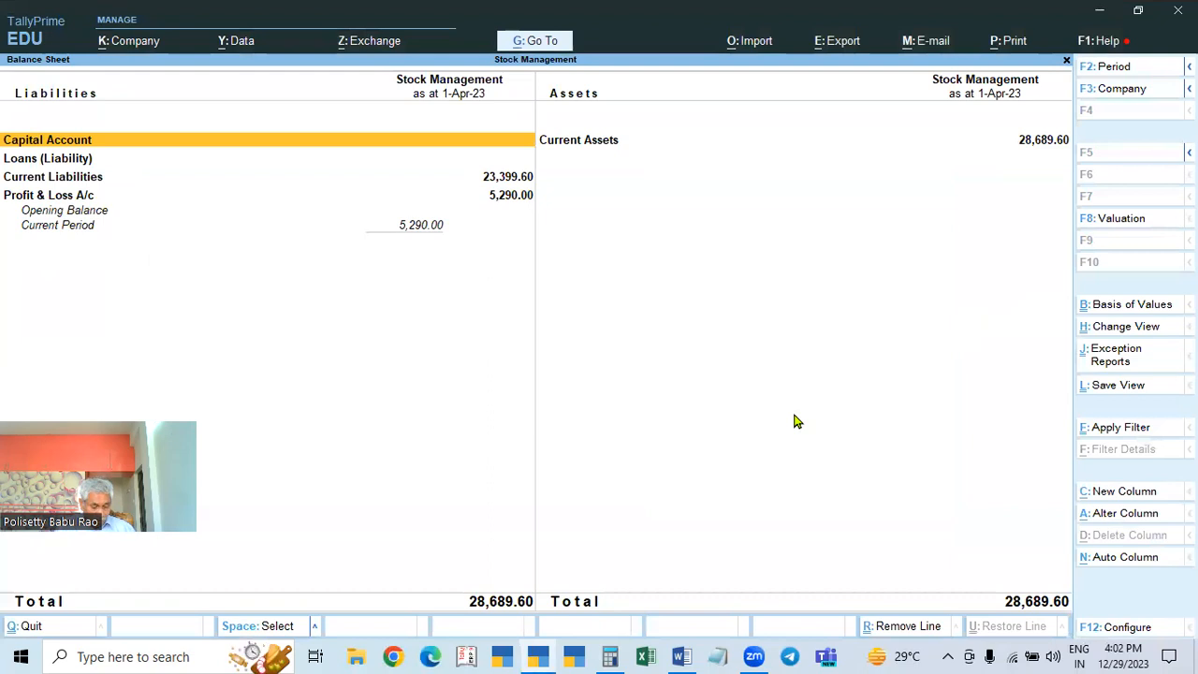
pyautogui.press('alt')
pyautogui.hotkey('alt', 'F5')
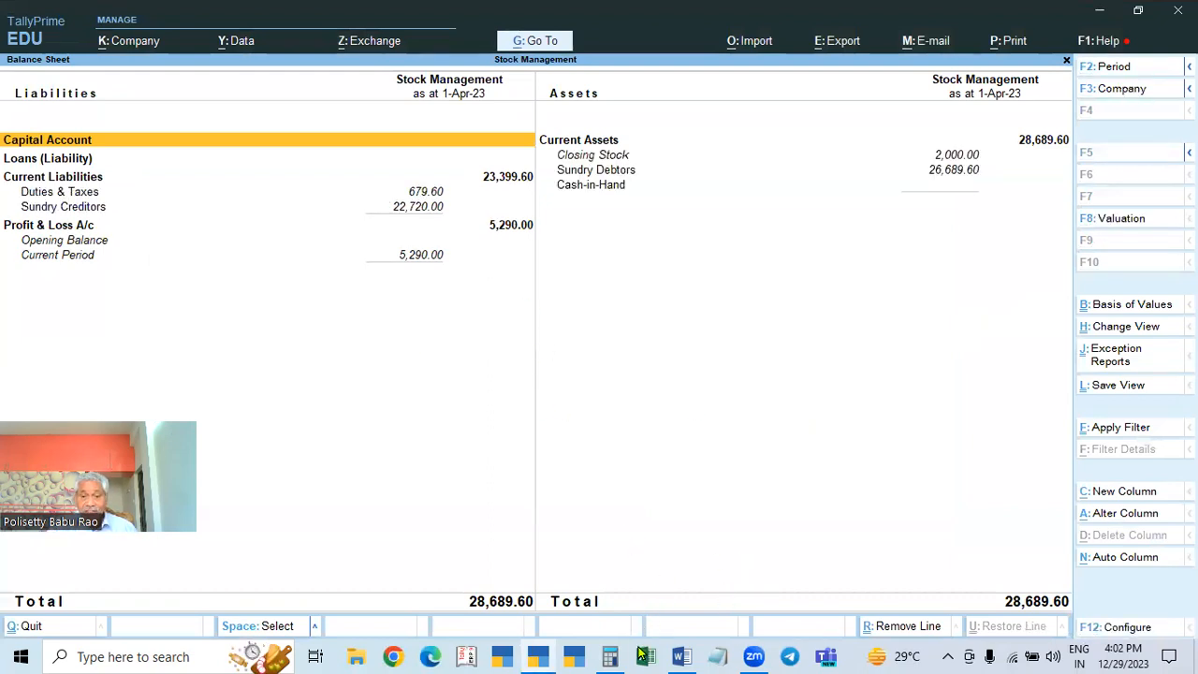
pyautogui.click(611, 656)
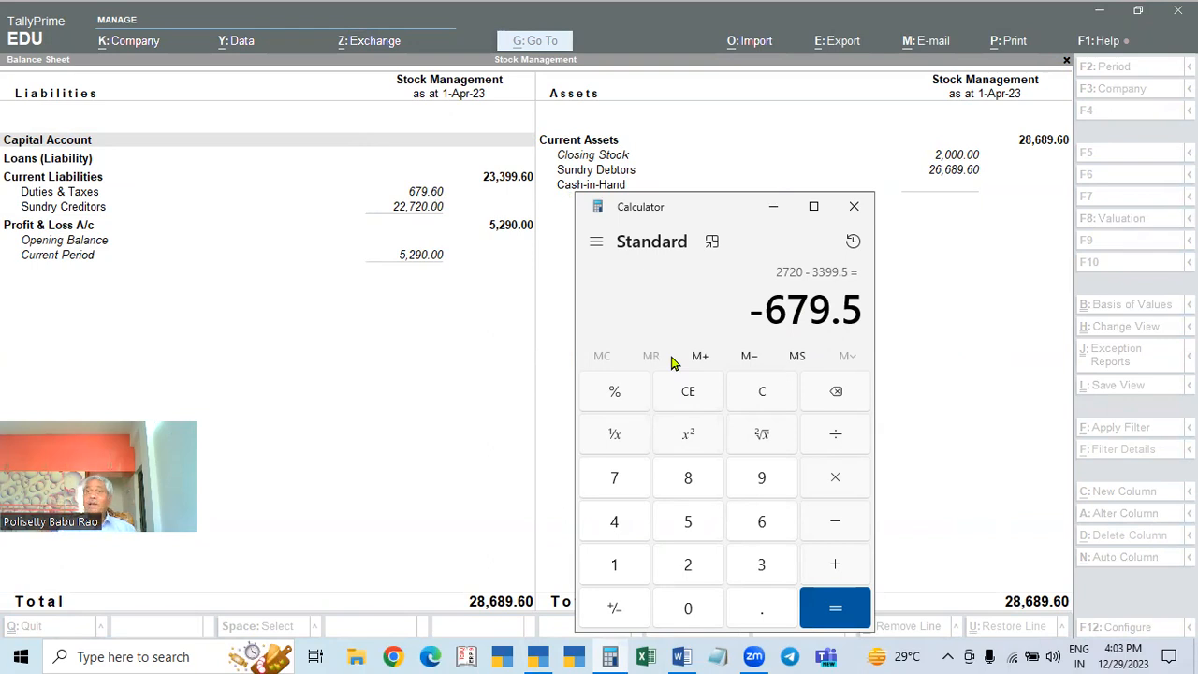
pyautogui.press('Escape')
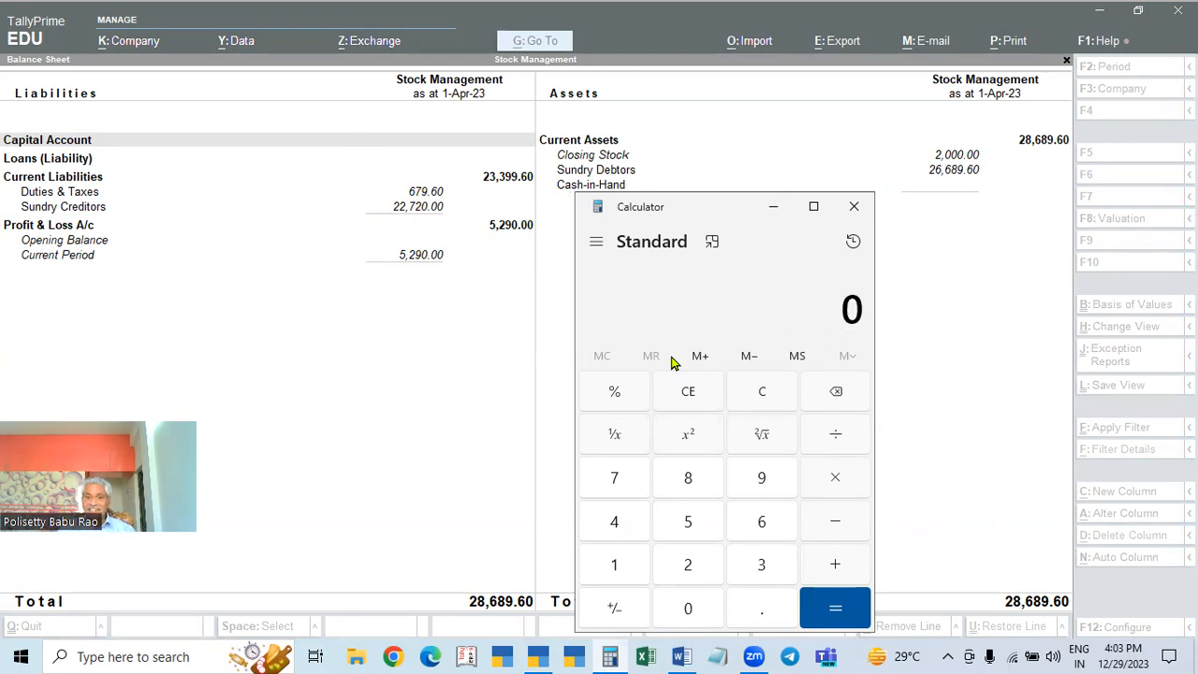
pyautogui.click(513, 402)
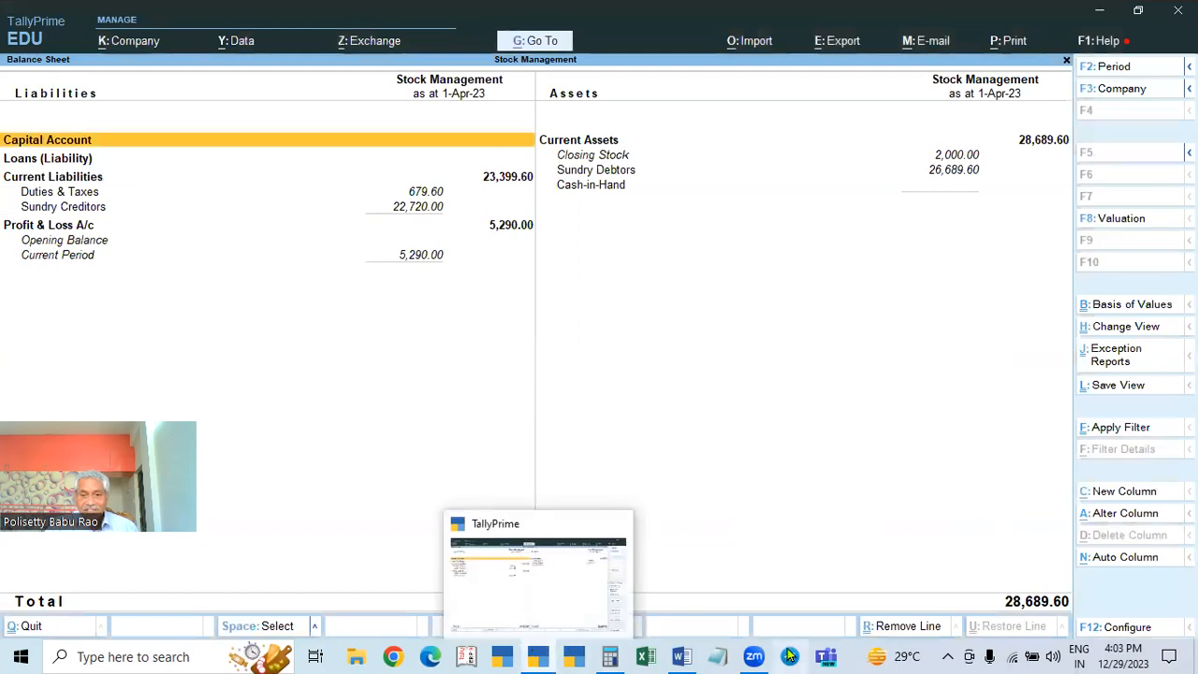
pyautogui.moveTo(753, 655)
pyautogui.click(681, 656)
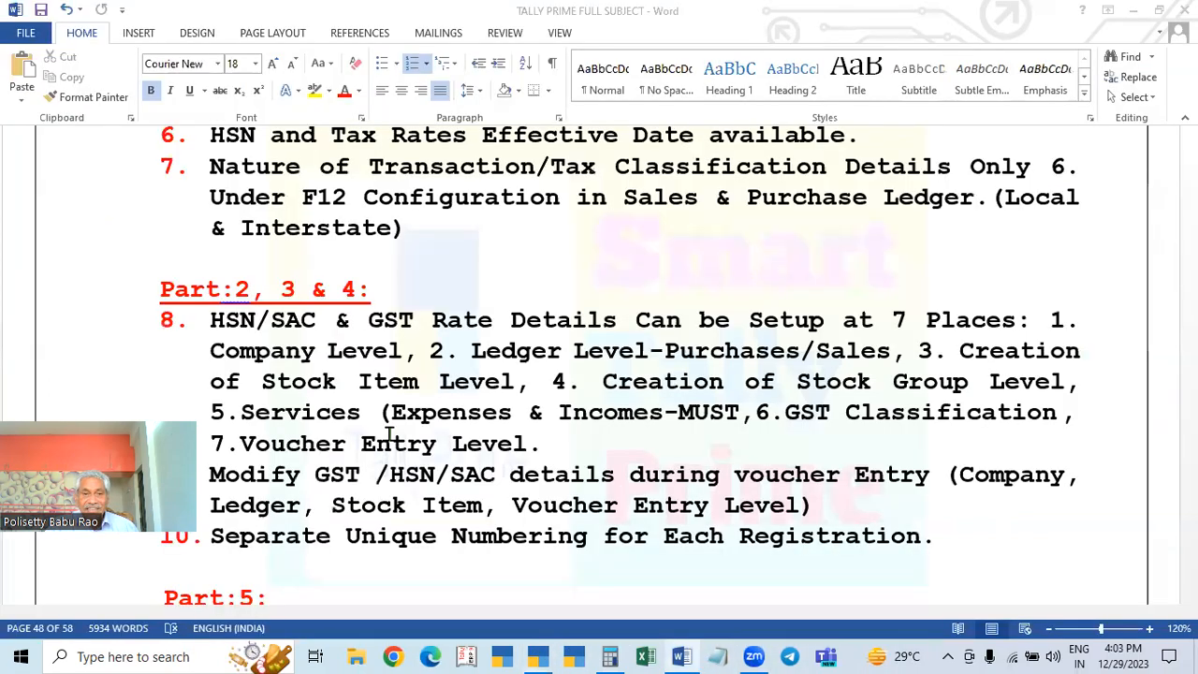
pyautogui.scroll(-1, 552, 428)
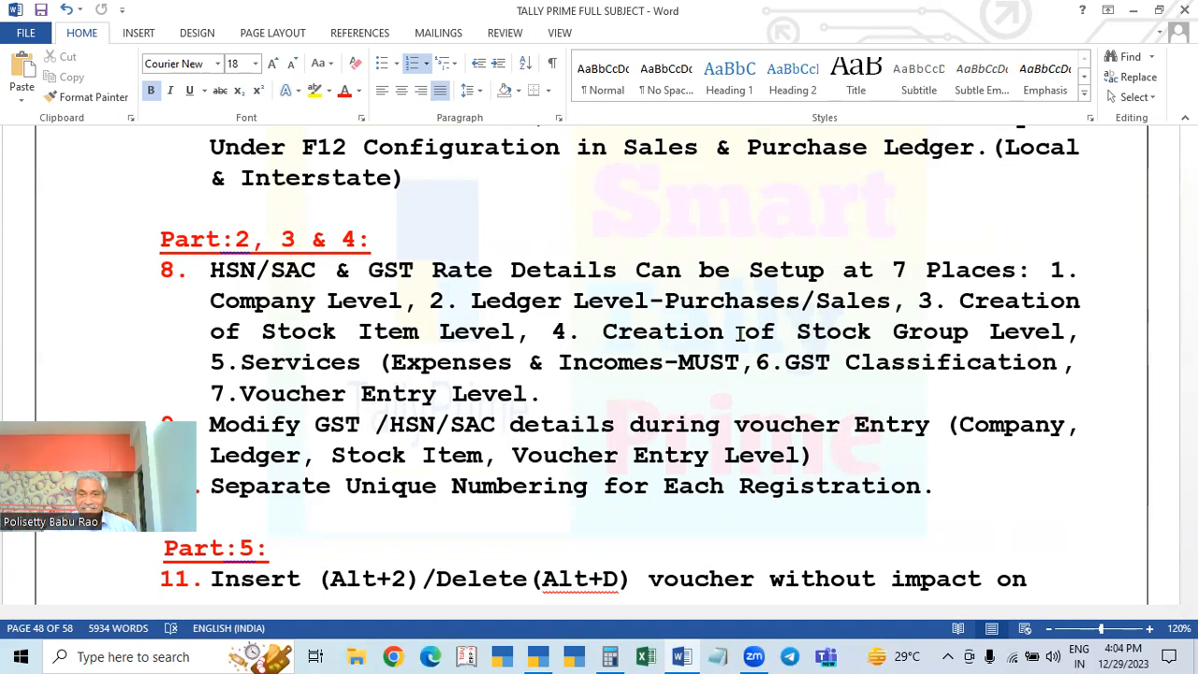
pyautogui.moveTo(231, 362); pyautogui.dragTo(744, 401)
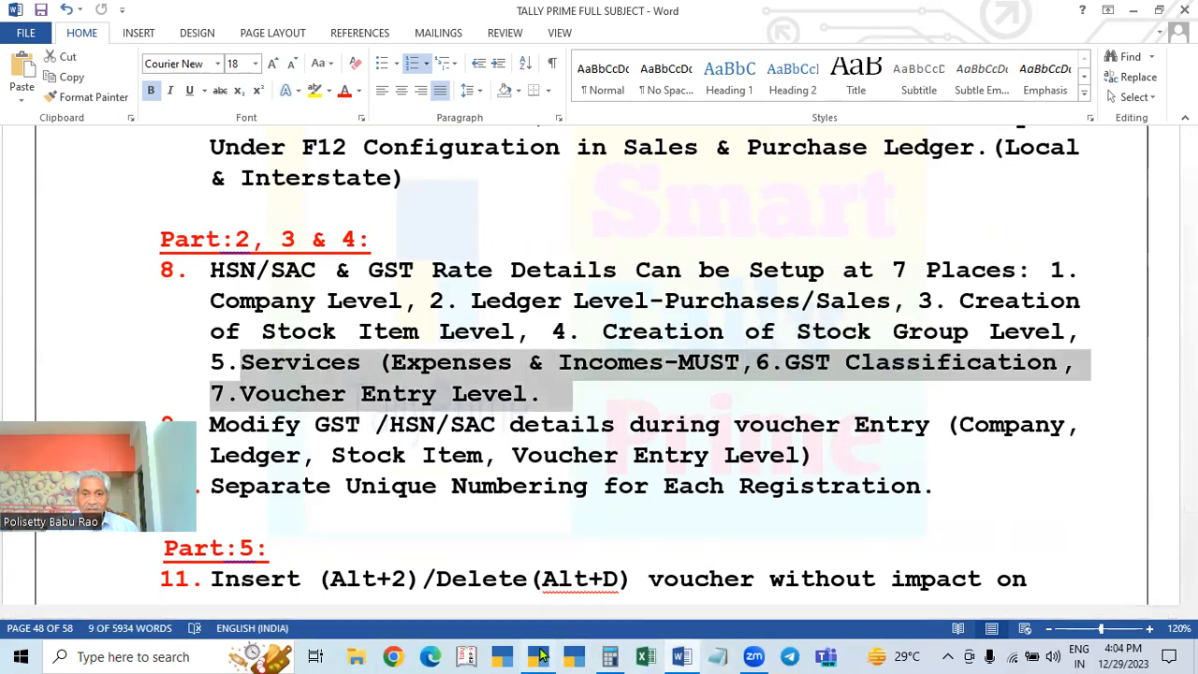
pyautogui.click(539, 656)
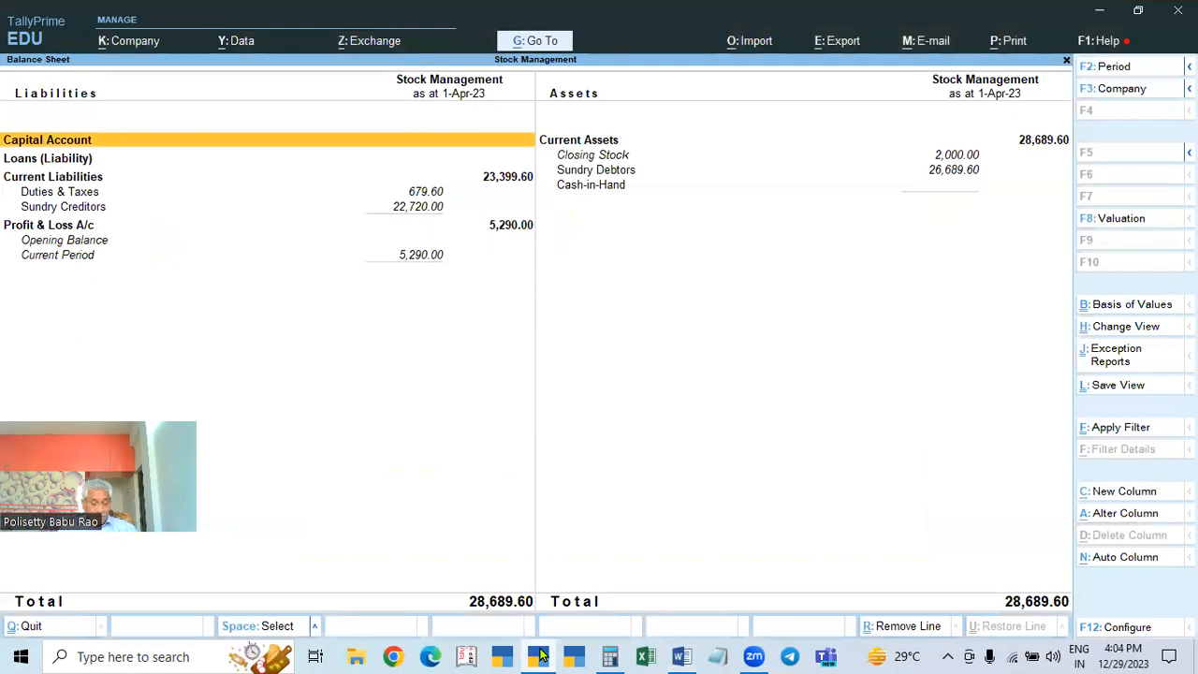
# Step: Close the Balance Sheet, answering No to Quit to stay on the Gateway of Tally
pyautogui.press('Escape')
pyautogui.press('Escape')
pyautogui.press('n')
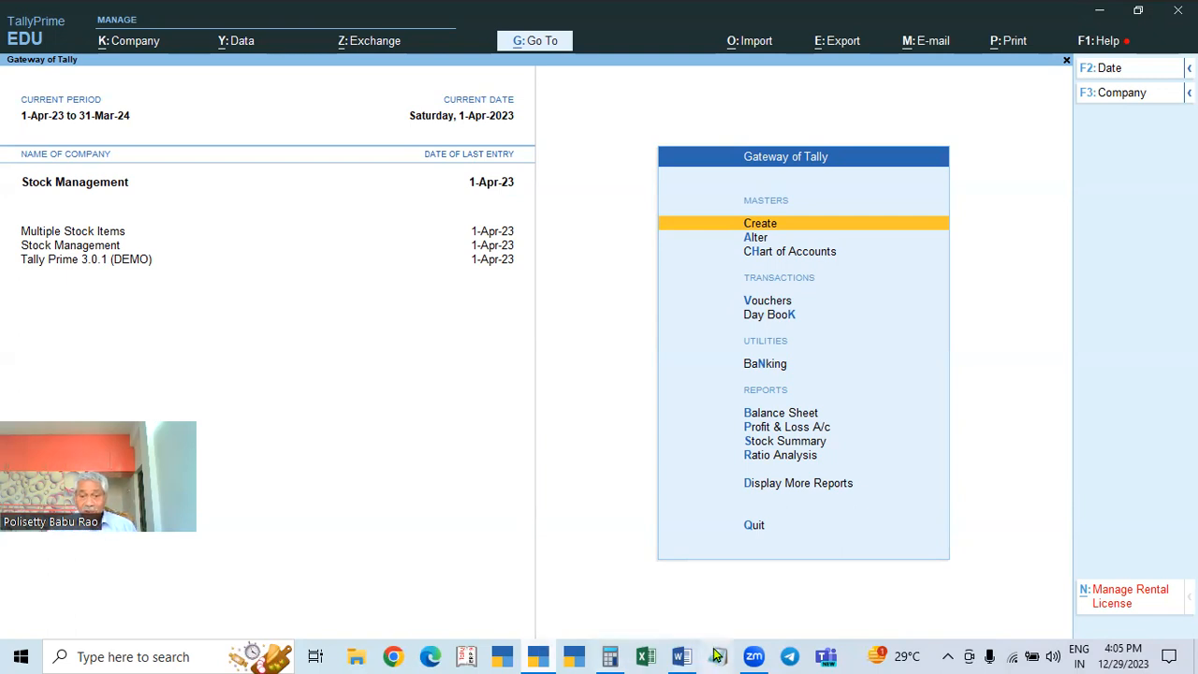
# Step: Add the closing ')' after 'Incomes' in item 8 of the Word notes and save them
pyautogui.click(682, 656)
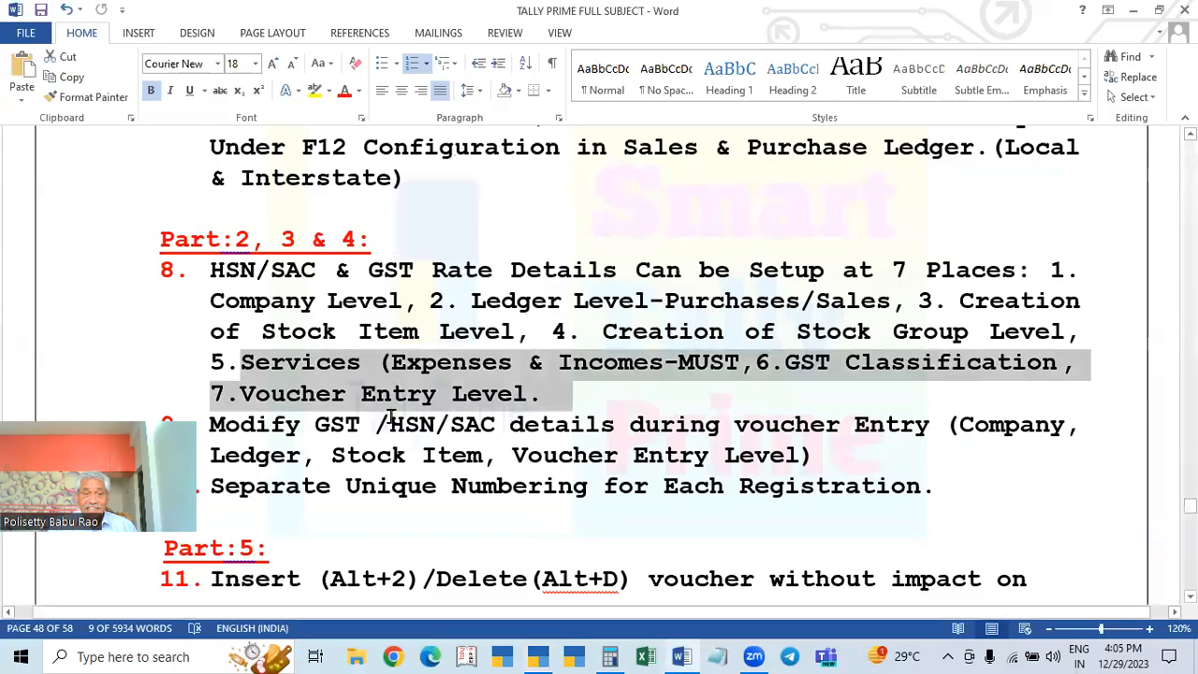
pyautogui.click(664, 362)
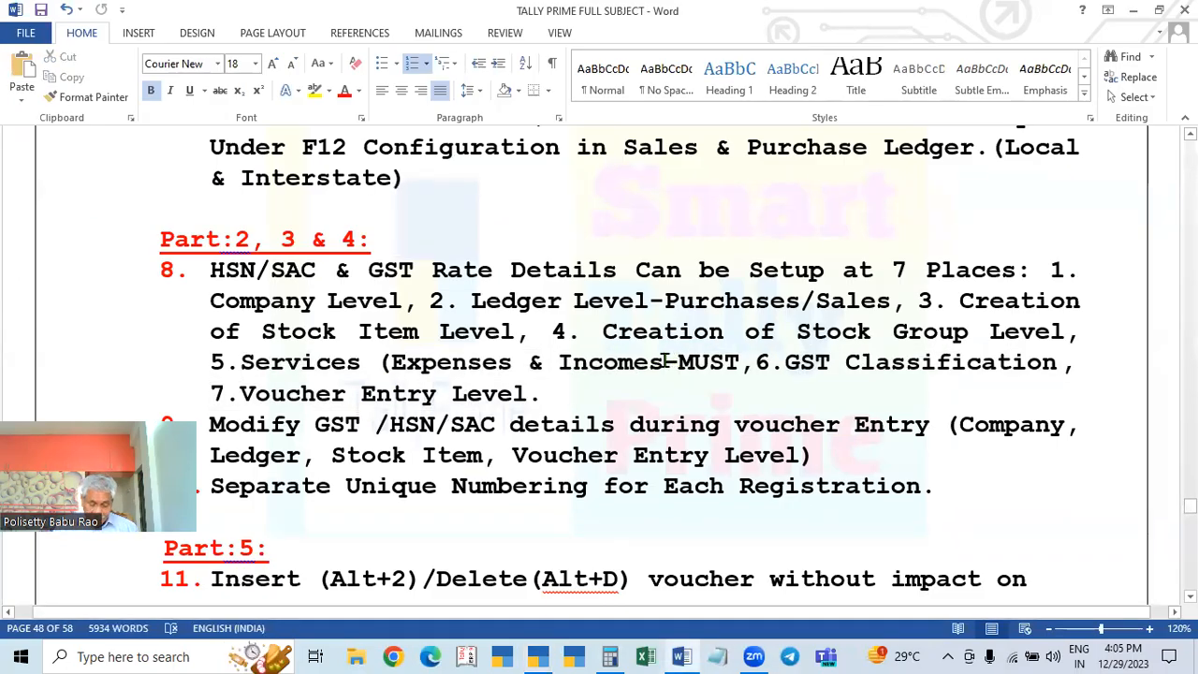
pyautogui.write(')')
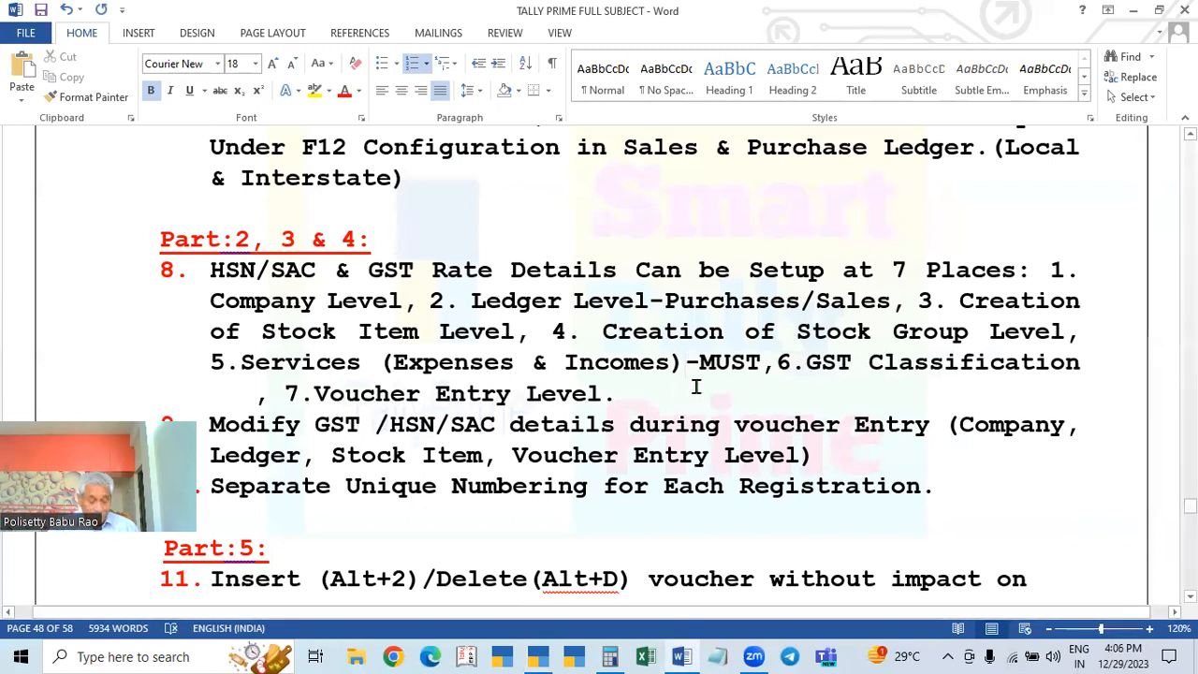
pyautogui.hotkey('ctrl', 's')
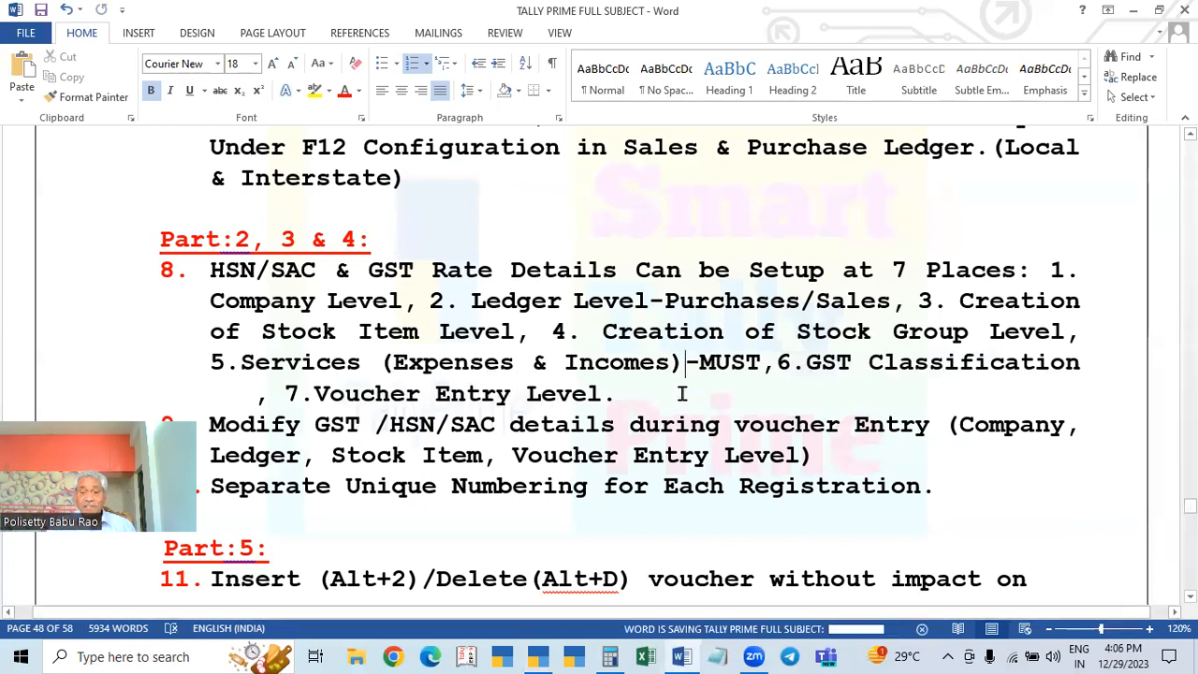
pyautogui.click(548, 655)
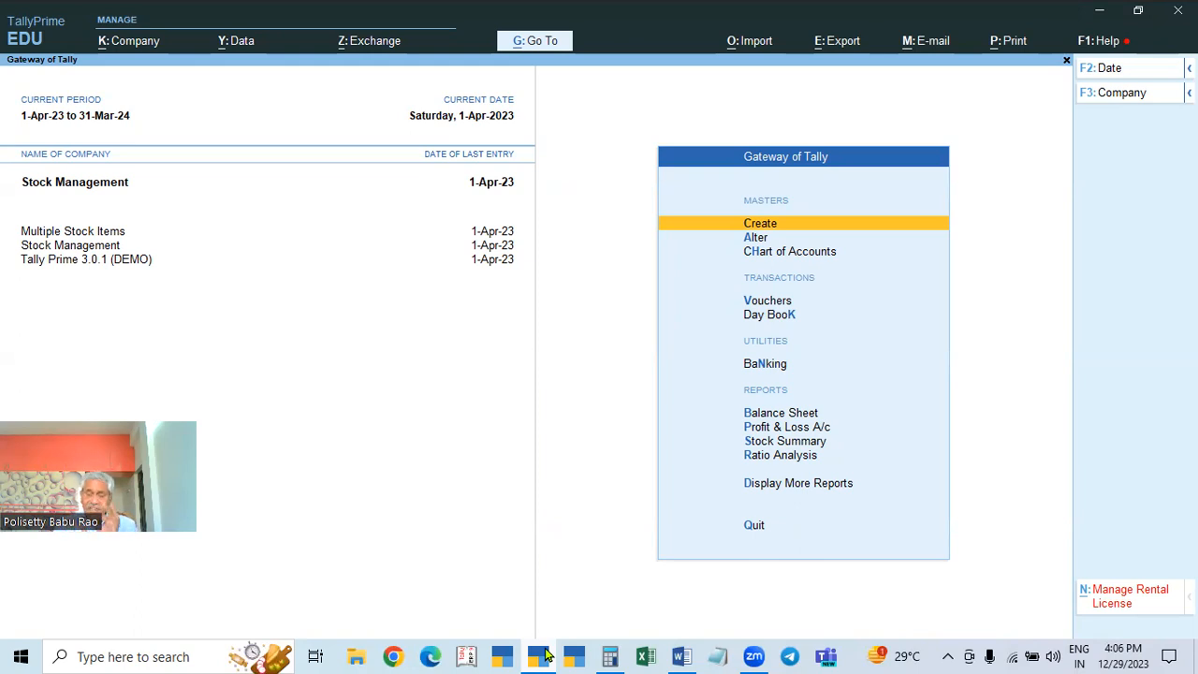
pyautogui.press('Down')
pyautogui.press('Return')
pyautogui.press('Down')
pyautogui.press('Return')
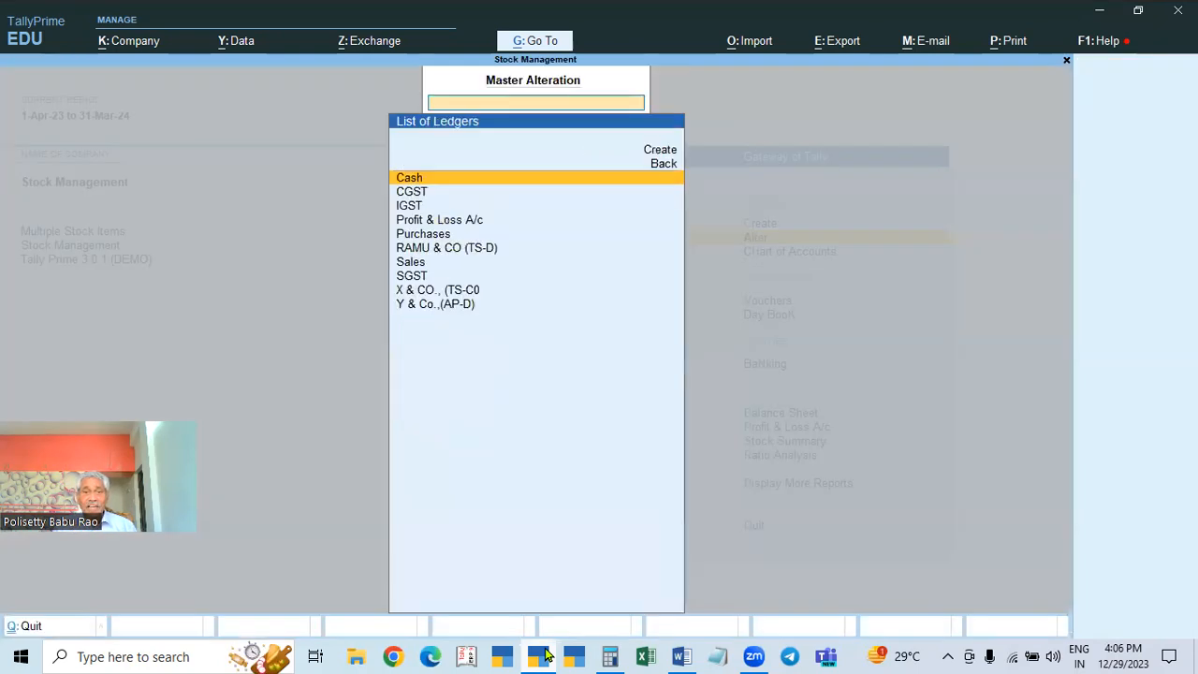
pyautogui.press('Escape')
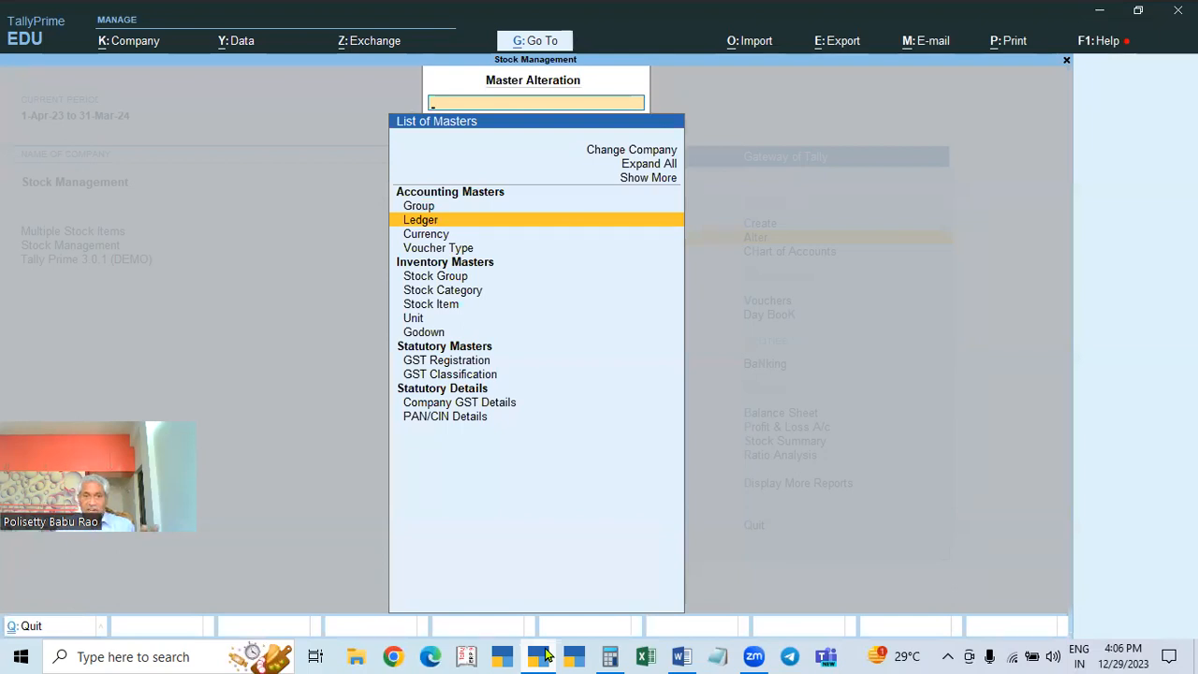
pyautogui.click(678, 656)
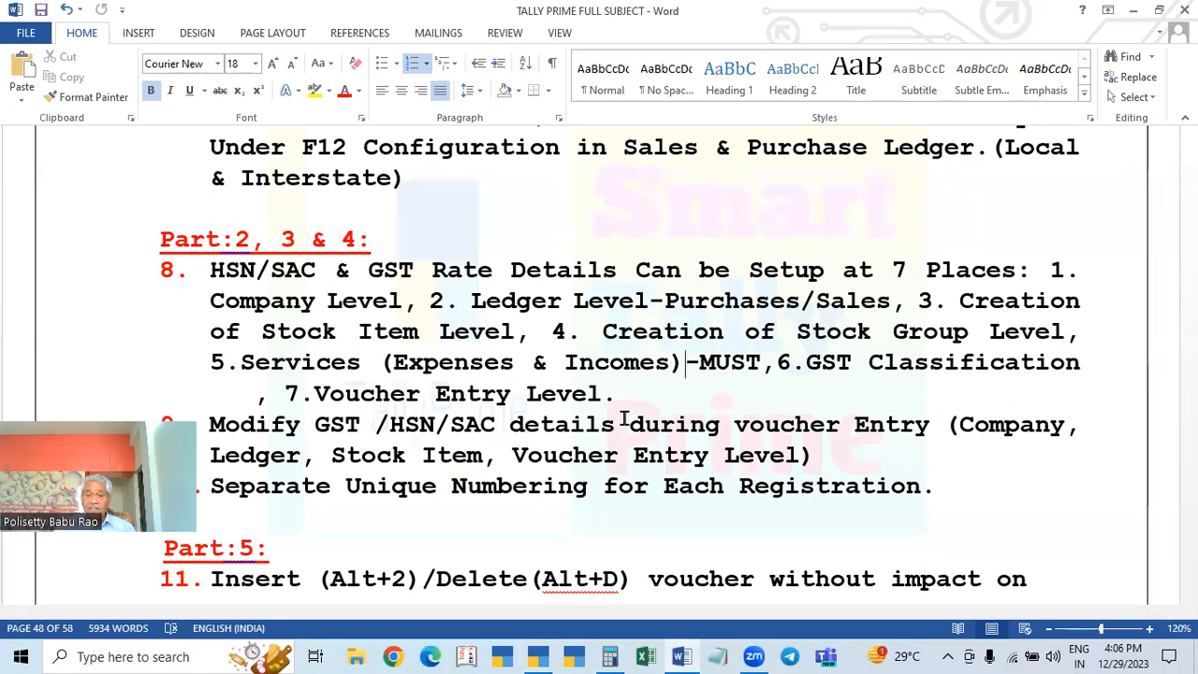
pyautogui.click(538, 657)
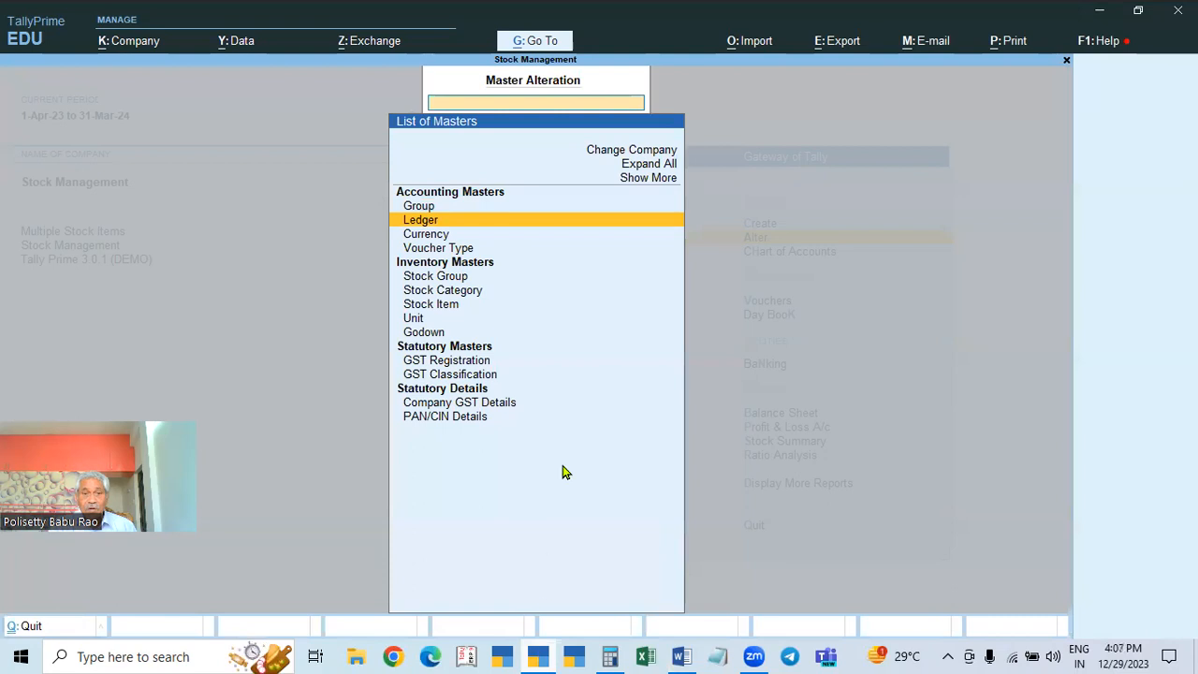
pyautogui.press('Escape')
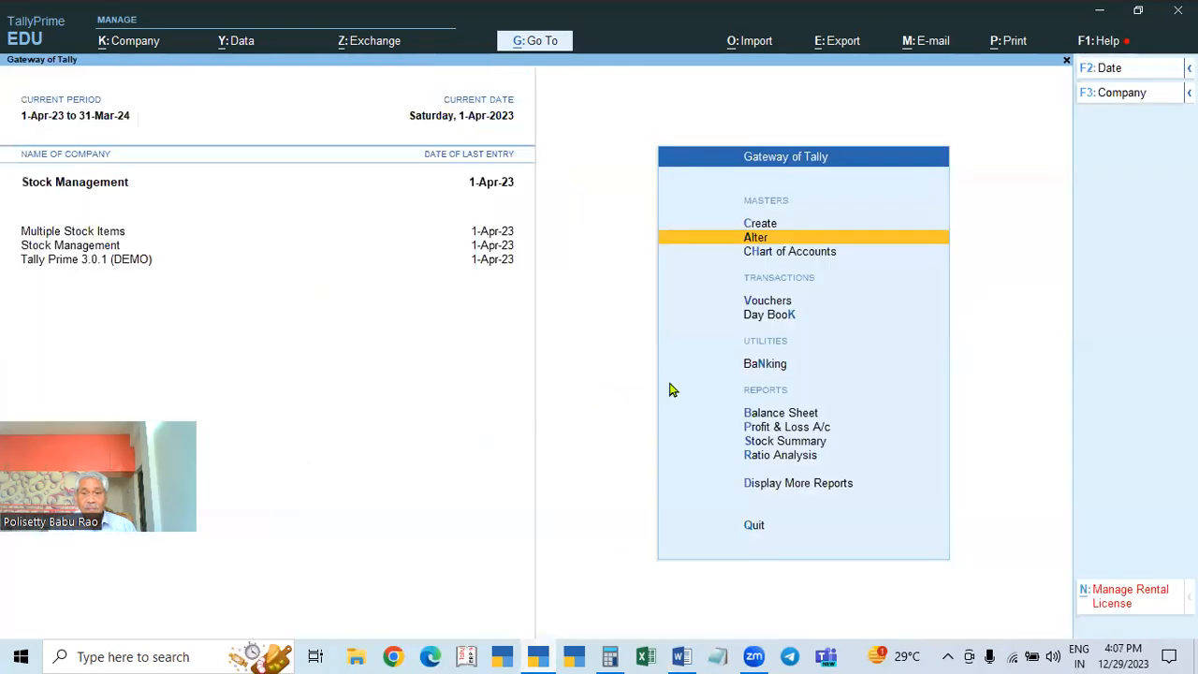
# Step: Start a purchase voucher with supplier invoice no. 987 dated 1-Apr-23
pyautogui.click(765, 300)
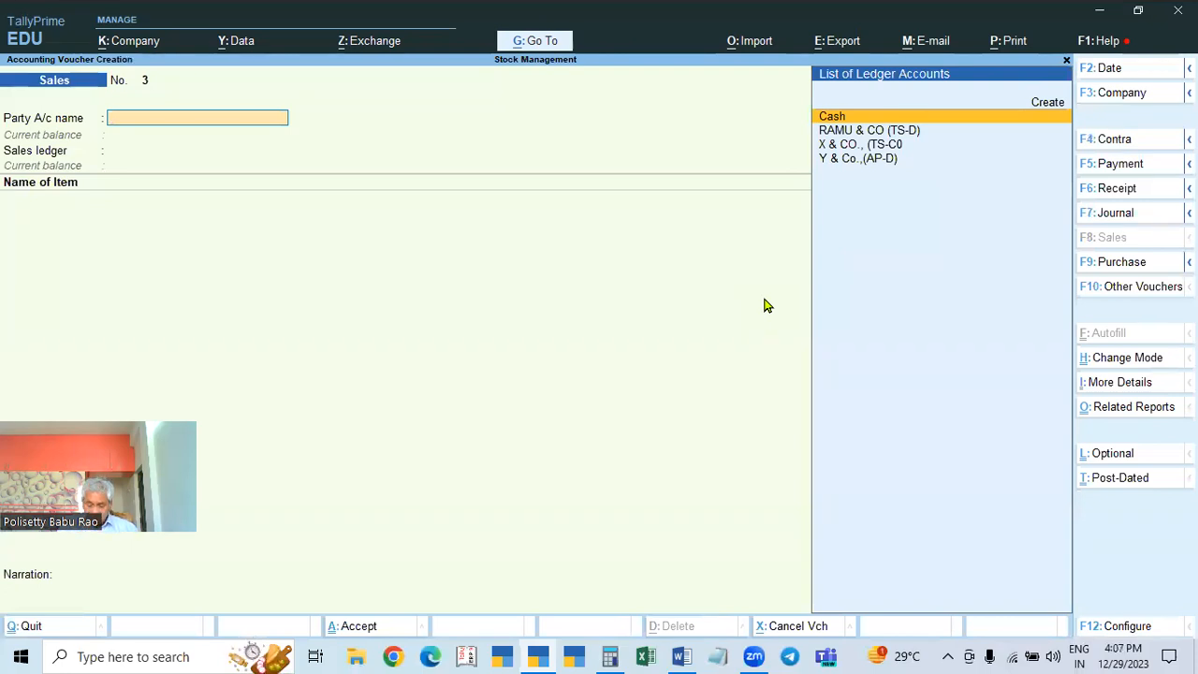
pyautogui.press('F9')
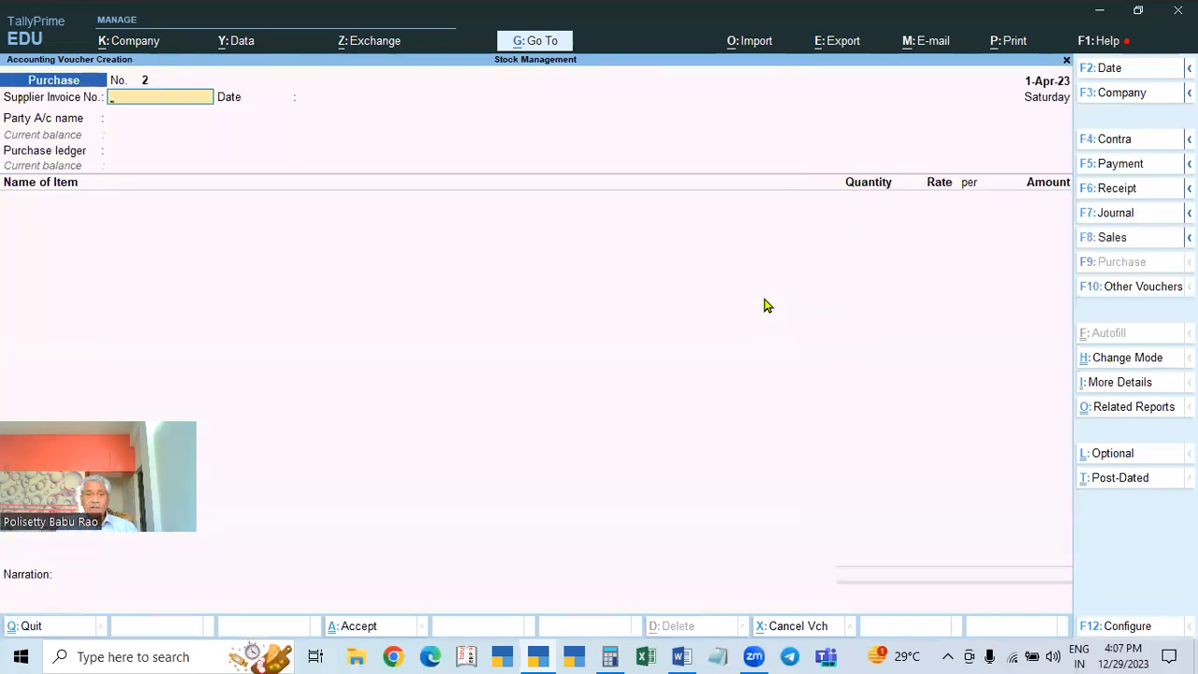
pyautogui.write('258')
pyautogui.press('Return')
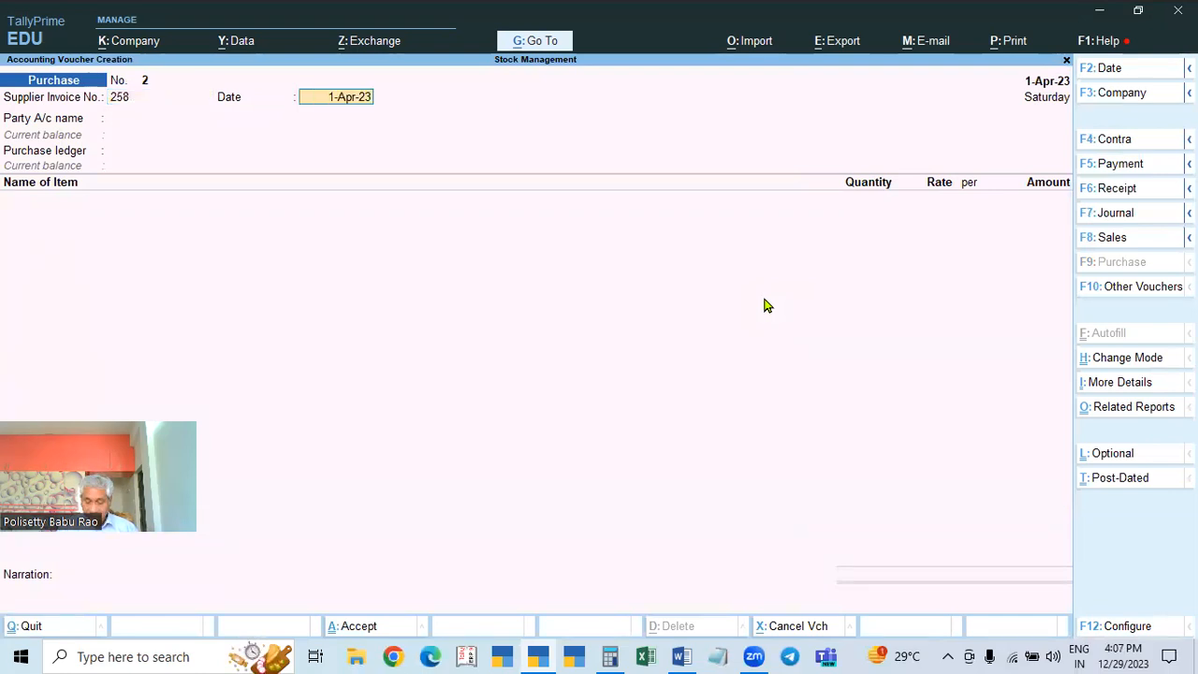
pyautogui.press('BackSpace')
pyautogui.write('987')
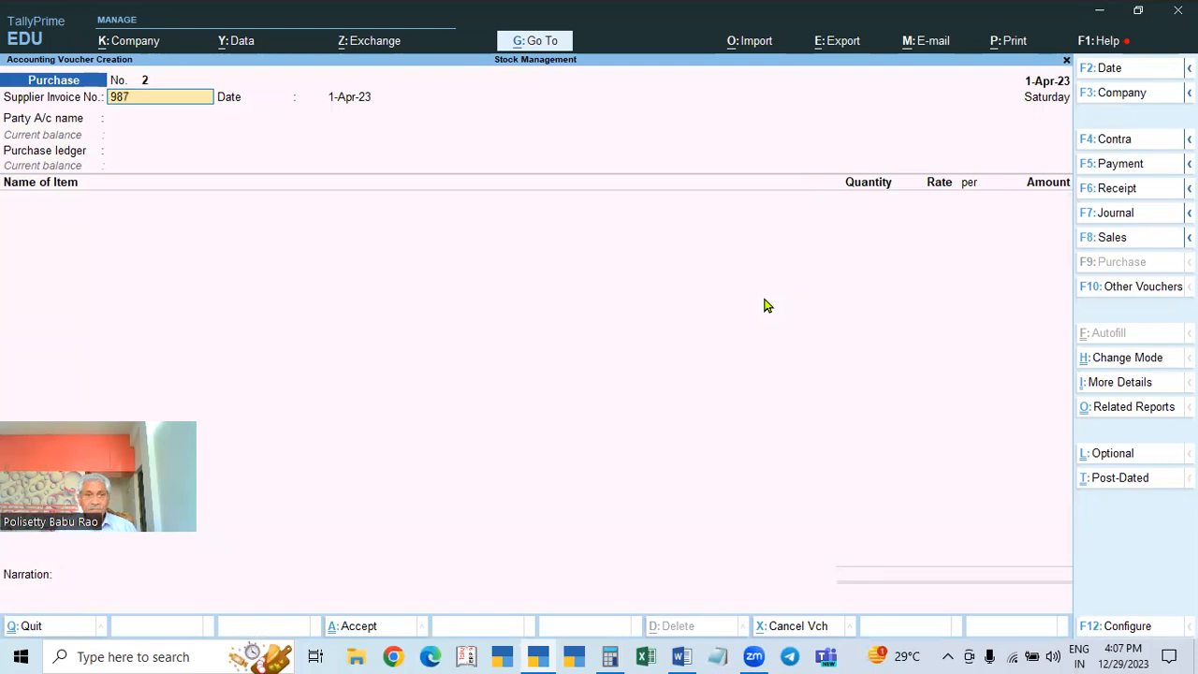
pyautogui.press('Return')
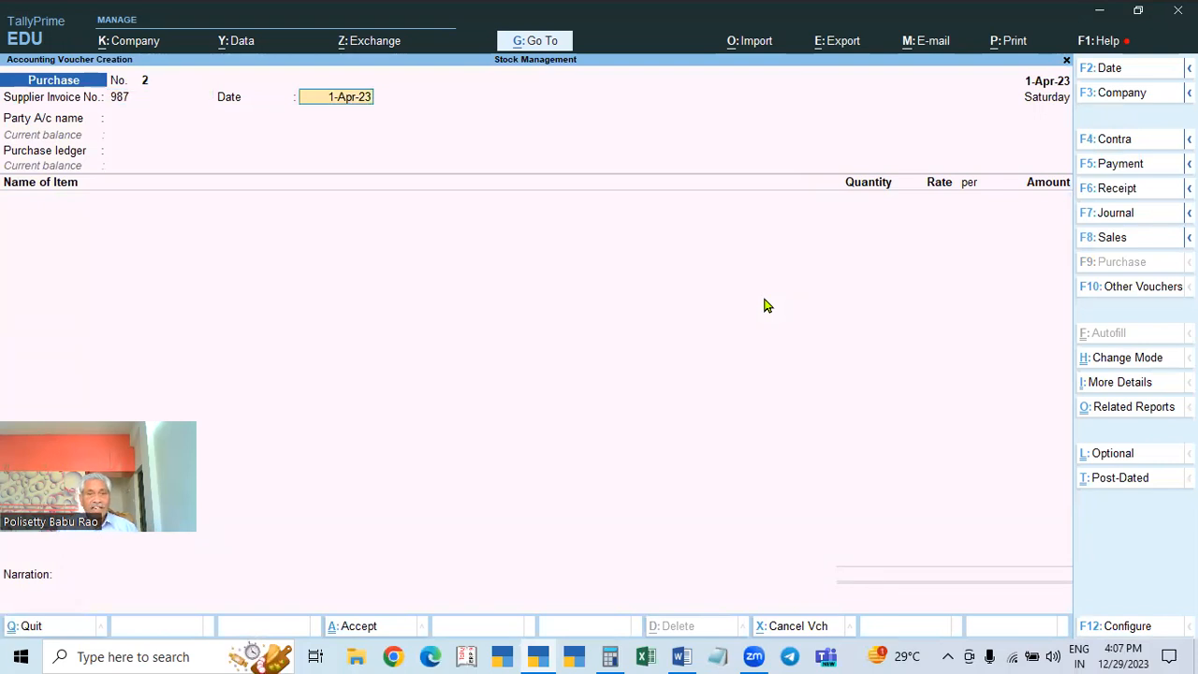
pyautogui.press('Return')
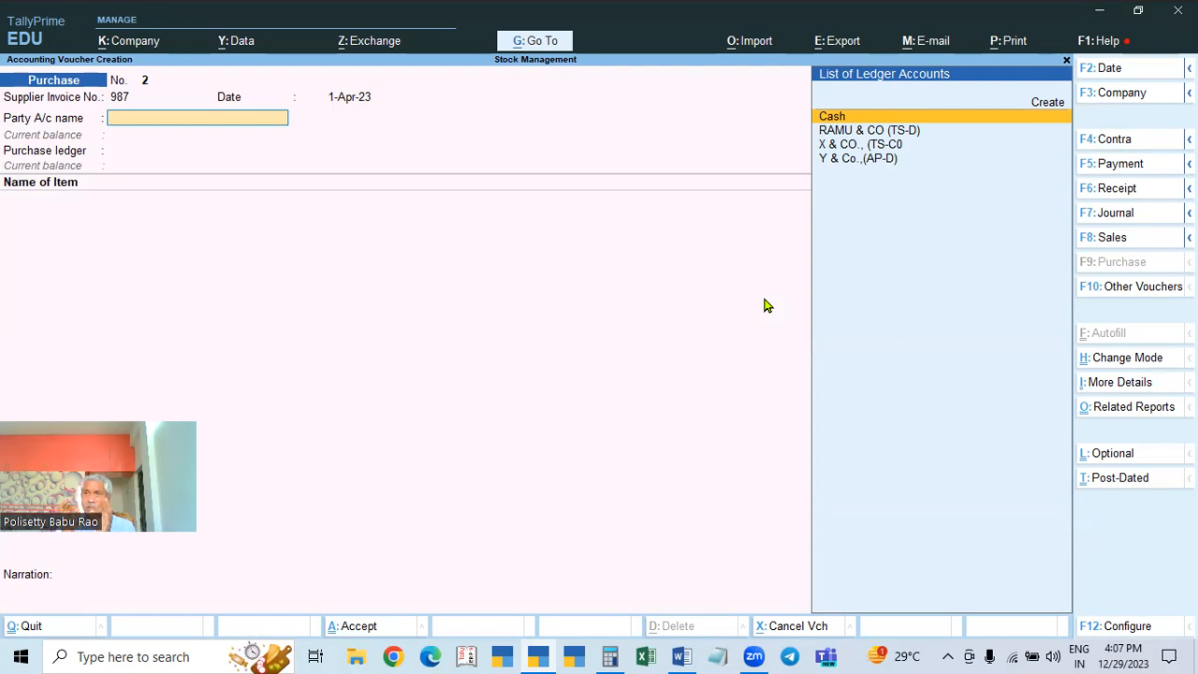
# Step: Begin creating a new party ledger, entering the CA party's name
pyautogui.press('ctrl')
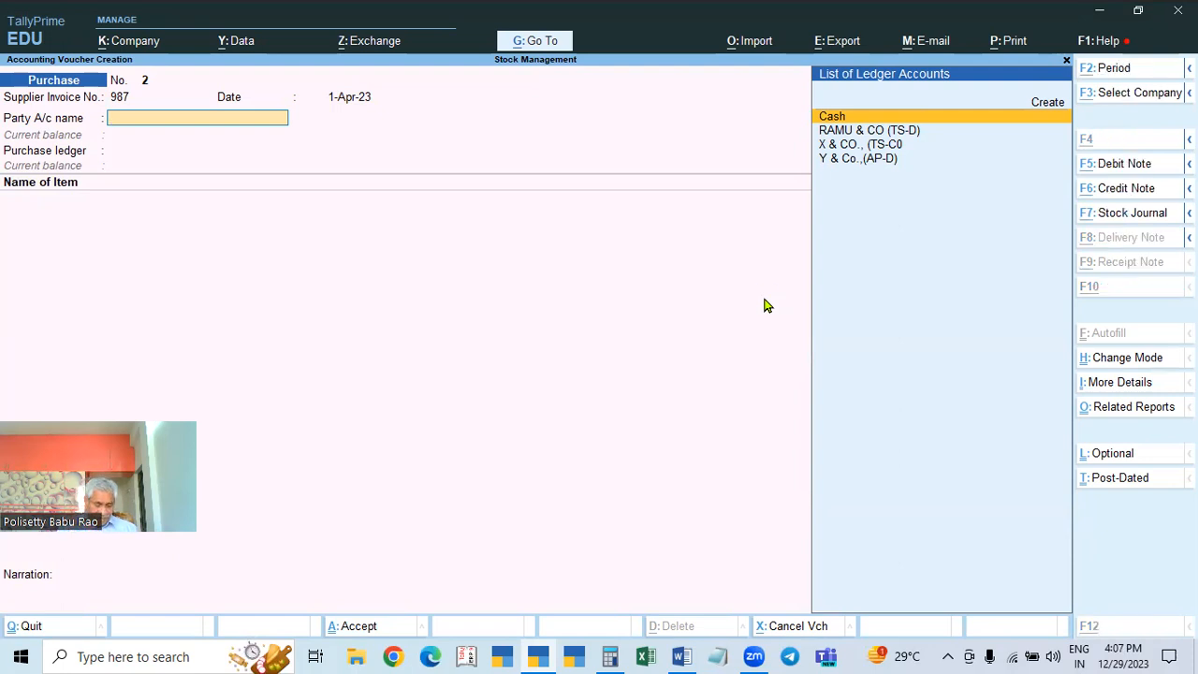
pyautogui.hotkey('alt', 'c')
pyautogui.write('VASU')
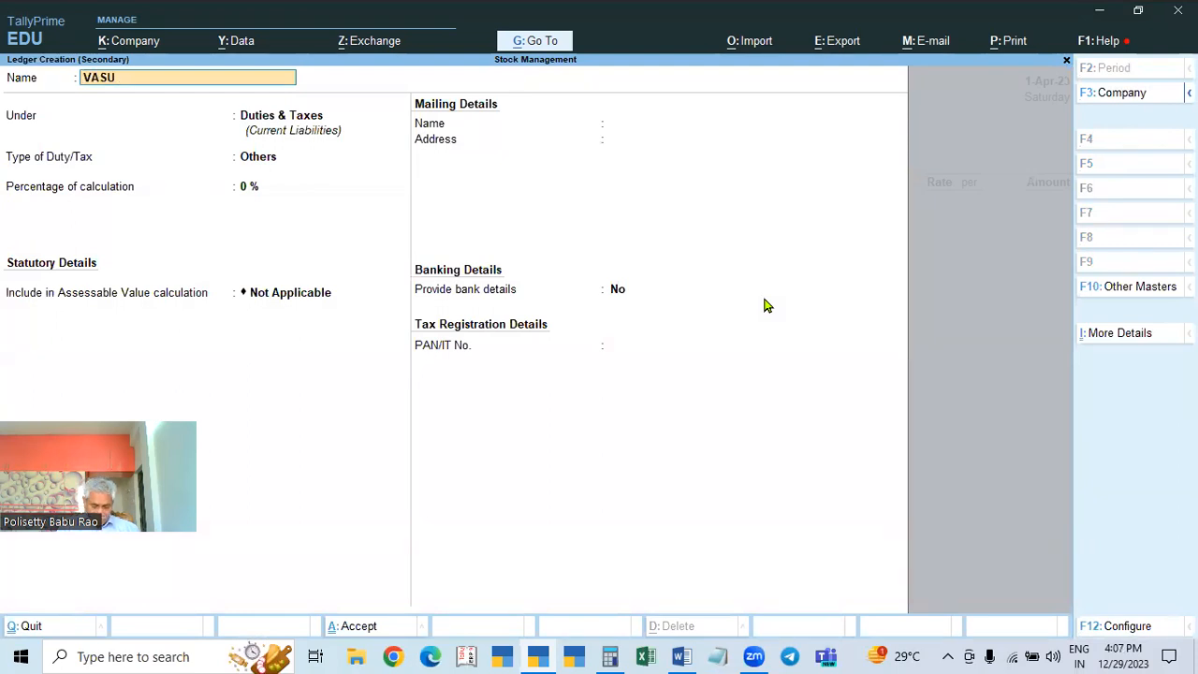
pyautogui.write(' ,')
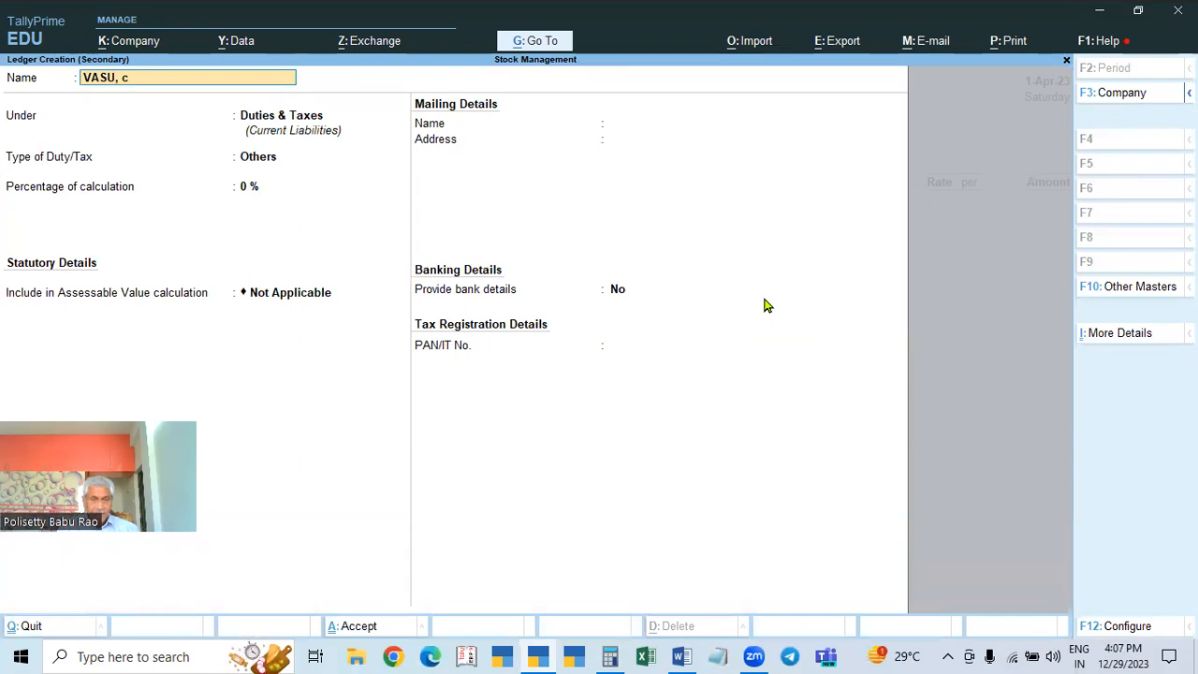
pyautogui.write('CA')
# Step: Put the new supplier ledger under Sundry Creditors and advance past mailing and bank details to GSTIN/UIN
pyautogui.press('Return')
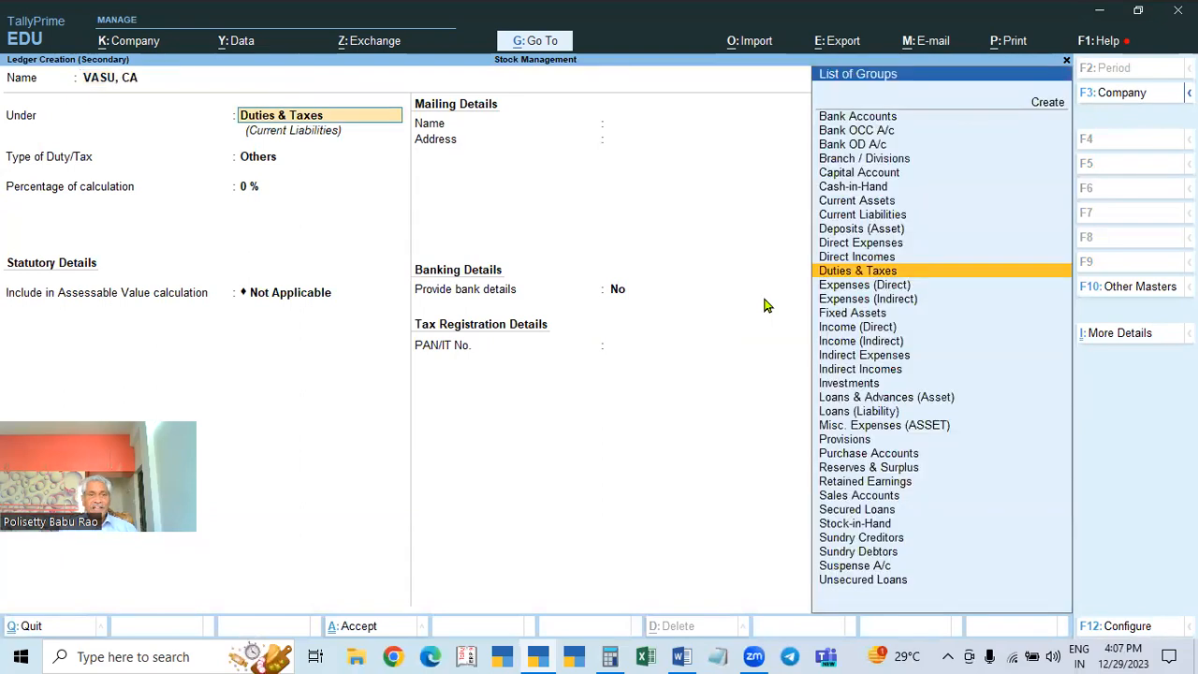
pyautogui.write('SUN')
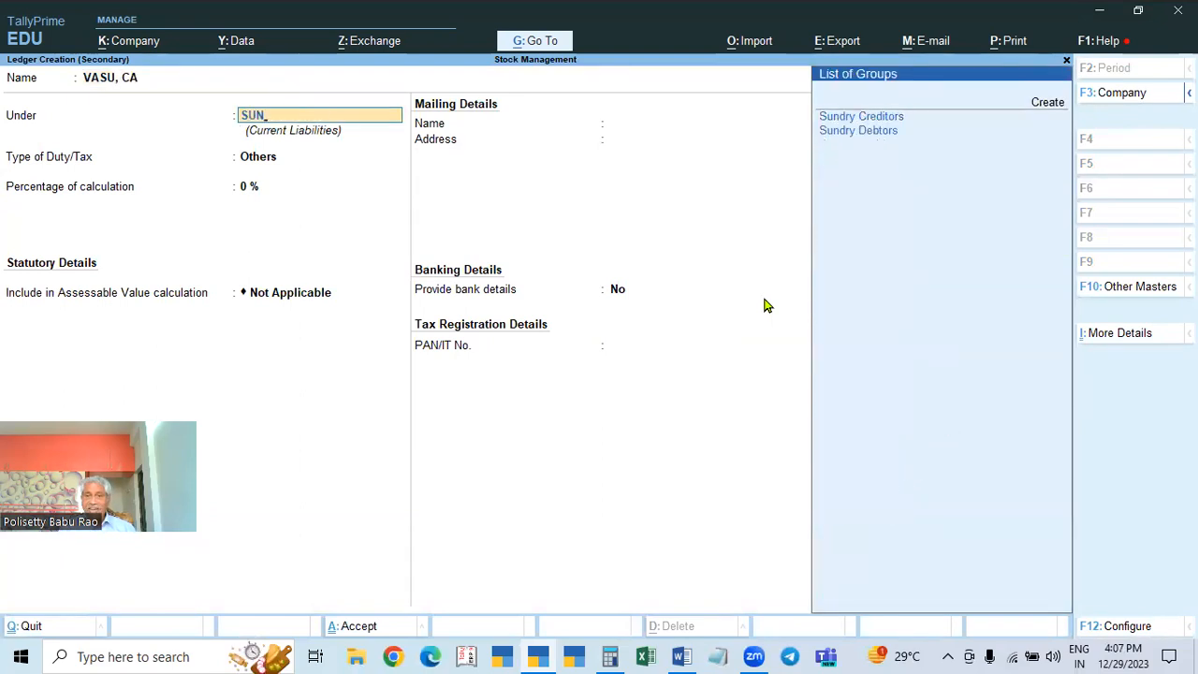
pyautogui.press('Down')
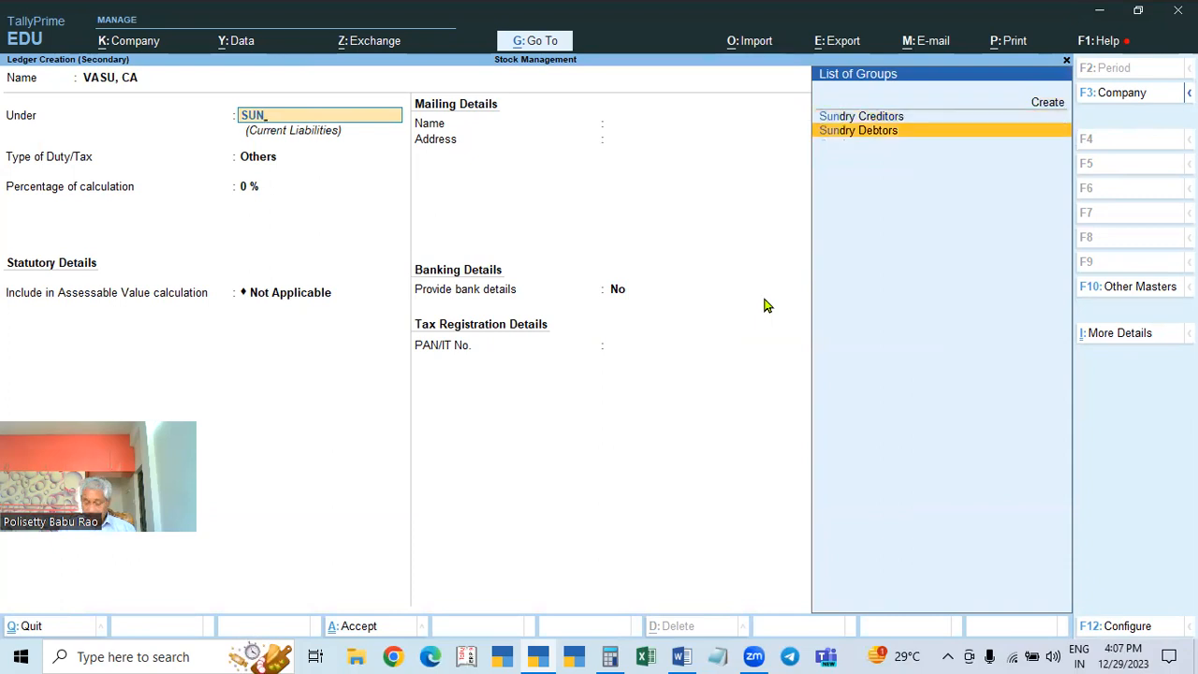
pyautogui.press('Up')
pyautogui.press('Return')
pyautogui.press('Return')
pyautogui.press('Return')
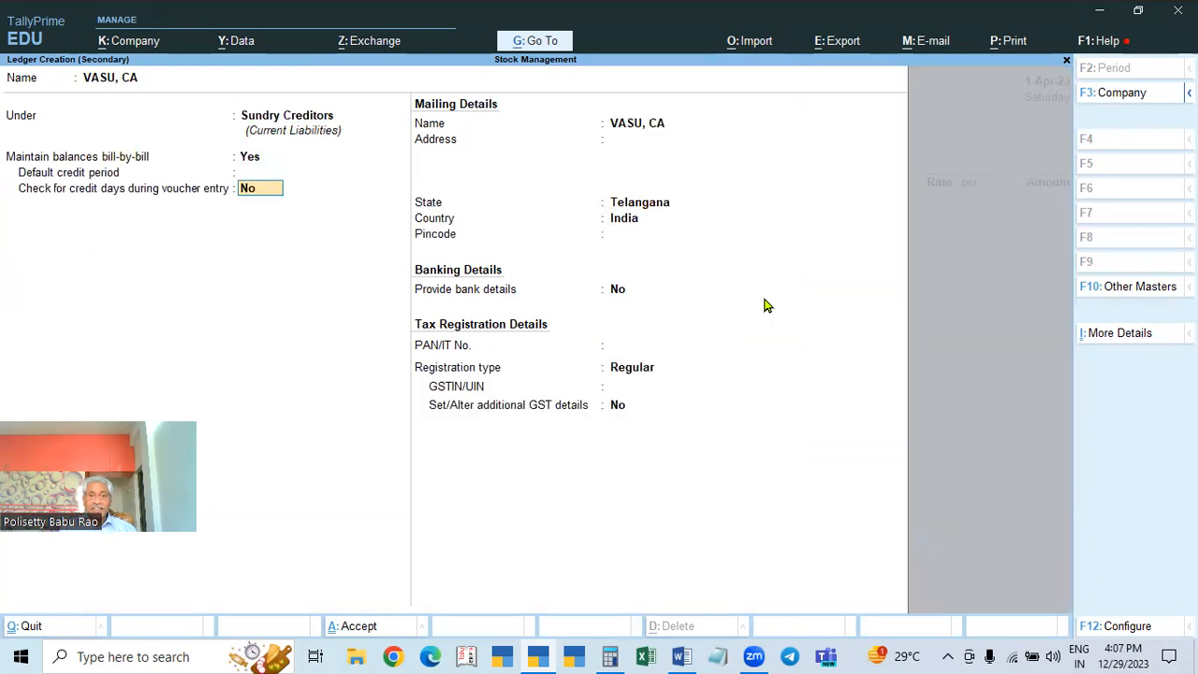
pyautogui.press('Return')
pyautogui.press('Return')
pyautogui.press('Return')
pyautogui.press('Return')
pyautogui.press('Return')
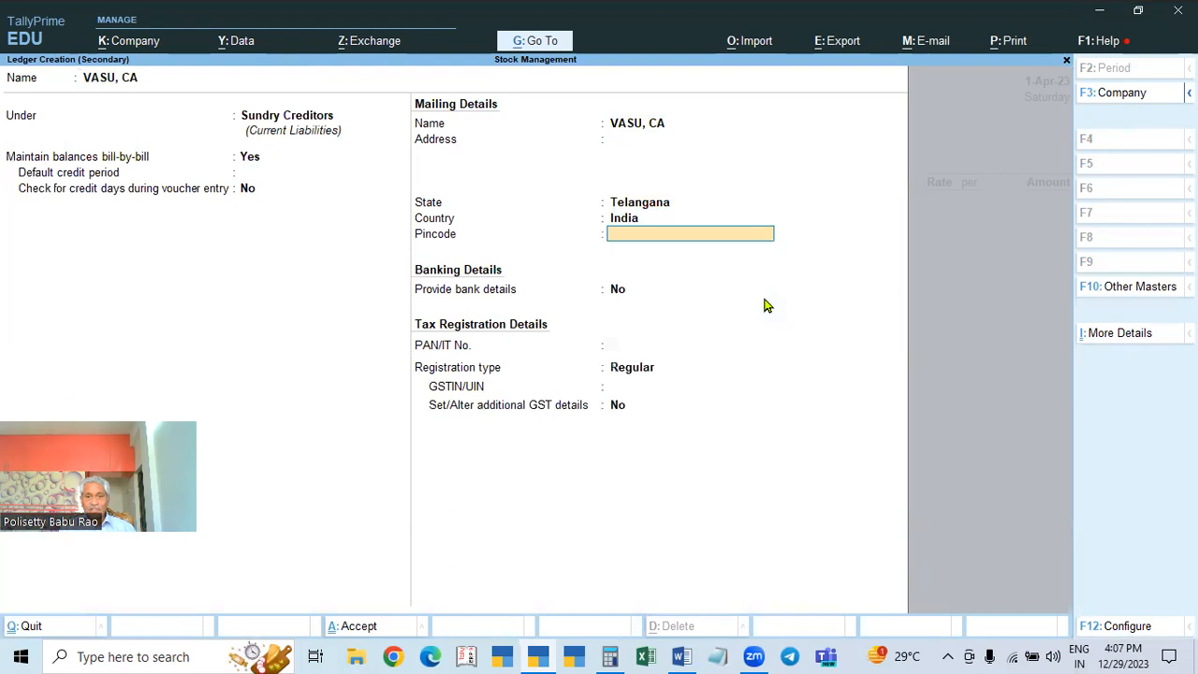
pyautogui.press('Return')
pyautogui.press('Return')
pyautogui.press('Return')
pyautogui.press('Return')
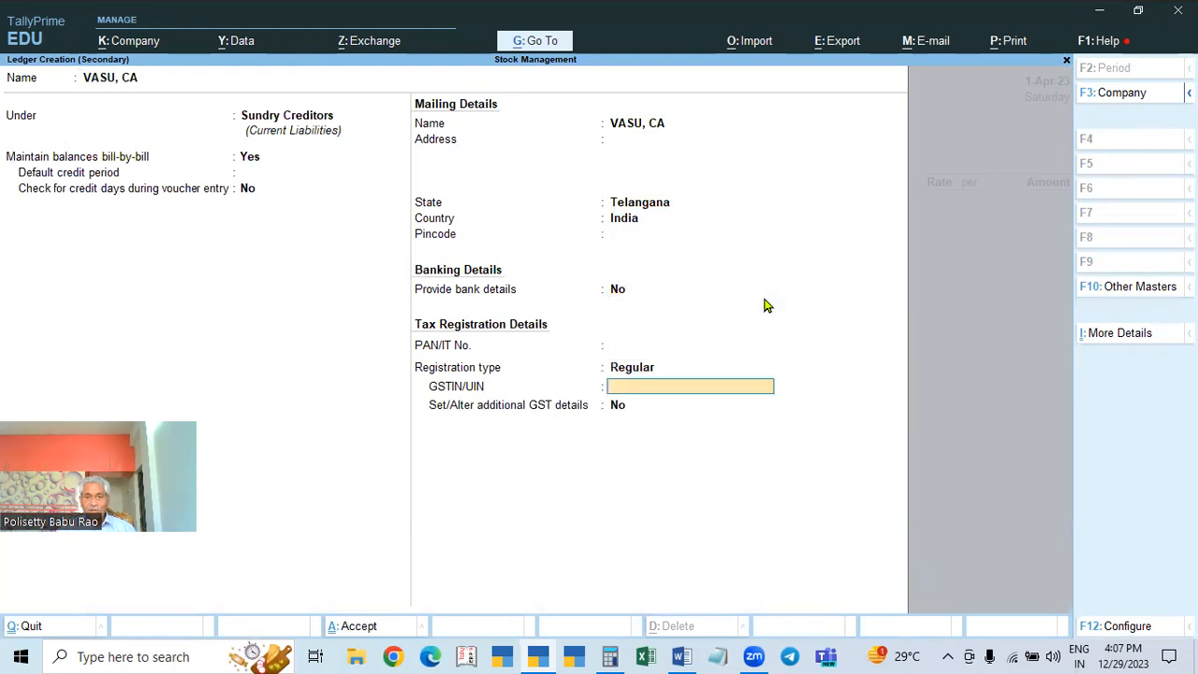
pyautogui.press('ctrl')
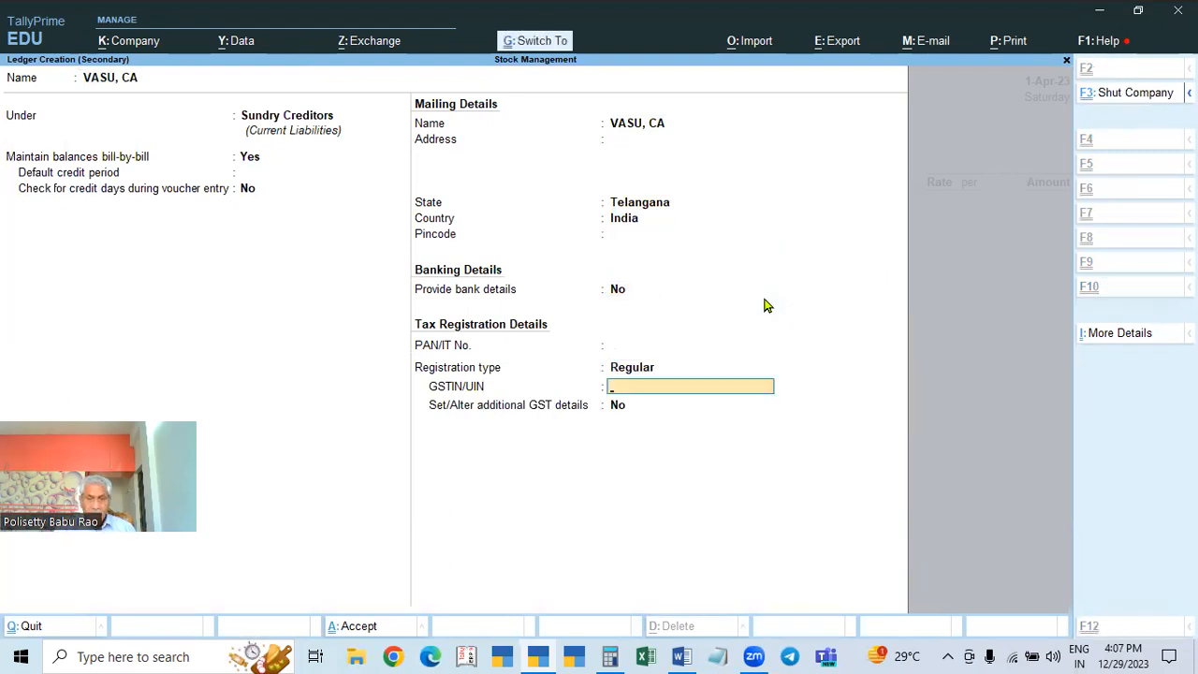
# Step: Open the GSTIN.txt file in Notepad
pyautogui.click(717, 657)
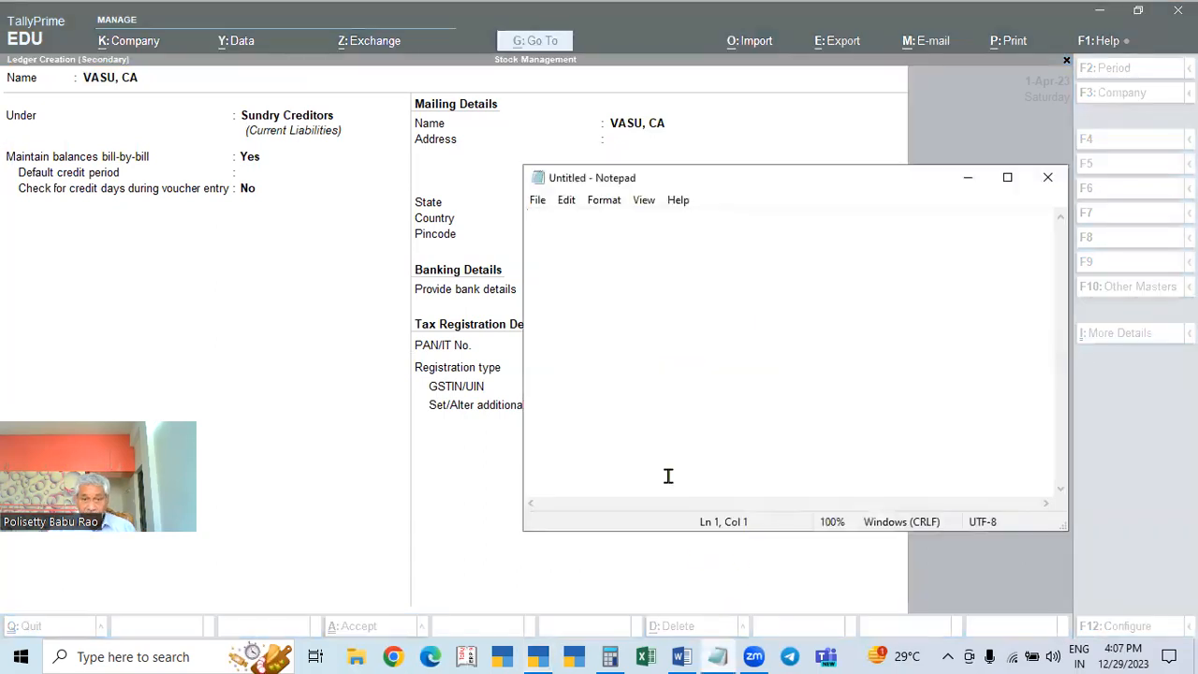
pyautogui.click(537, 204)
pyautogui.press('Down')
pyautogui.press('Down')
pyautogui.press('Down')
pyautogui.press('Down')
pyautogui.press('Up')
pyautogui.press('Up')
pyautogui.press('Down')
pyautogui.press('Return')
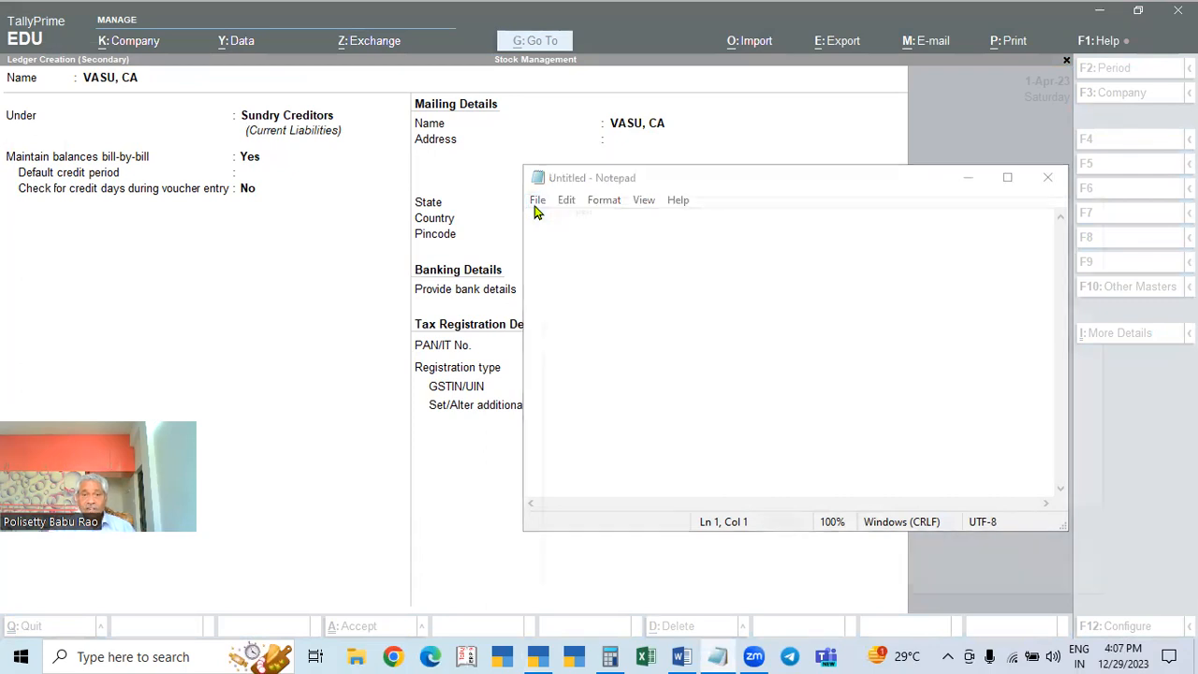
pyautogui.click(718, 348)
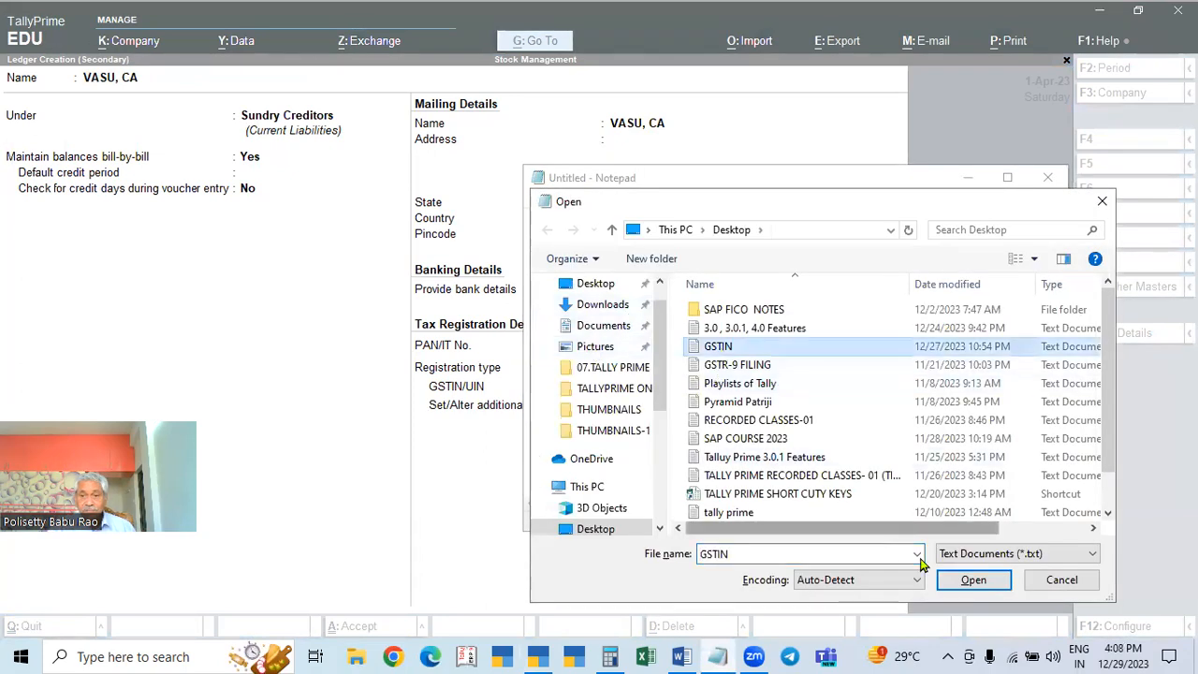
pyautogui.click(956, 580)
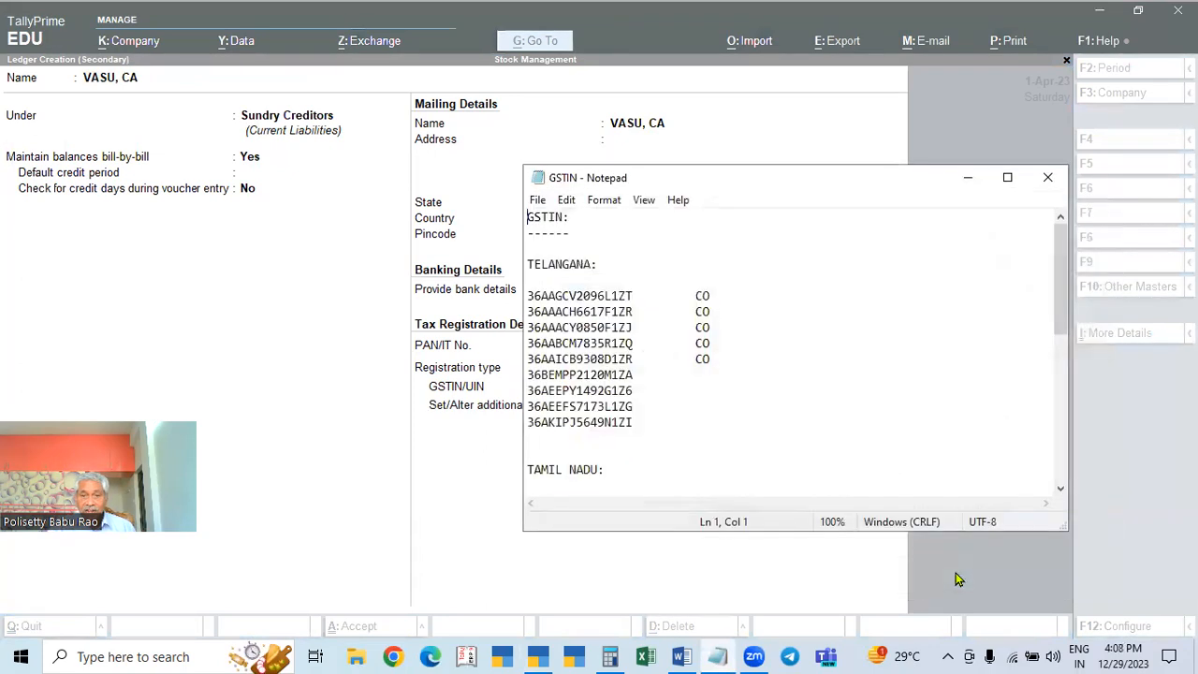
# Step: Copy a Telangana GSTIN into the ledger's GSTIN/UIN field and save the supplier ledger
pyautogui.doubleClick(604, 402)
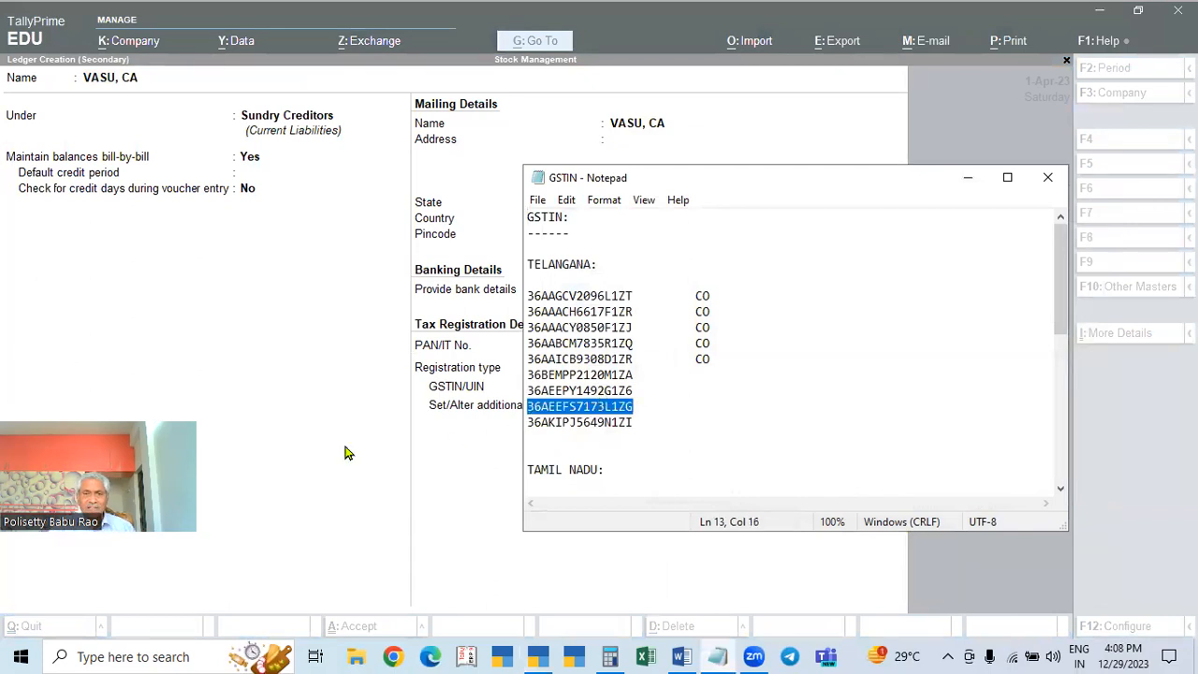
pyautogui.click(216, 438)
pyautogui.click(665, 386)
pyautogui.press('Return')
pyautogui.press('Return')
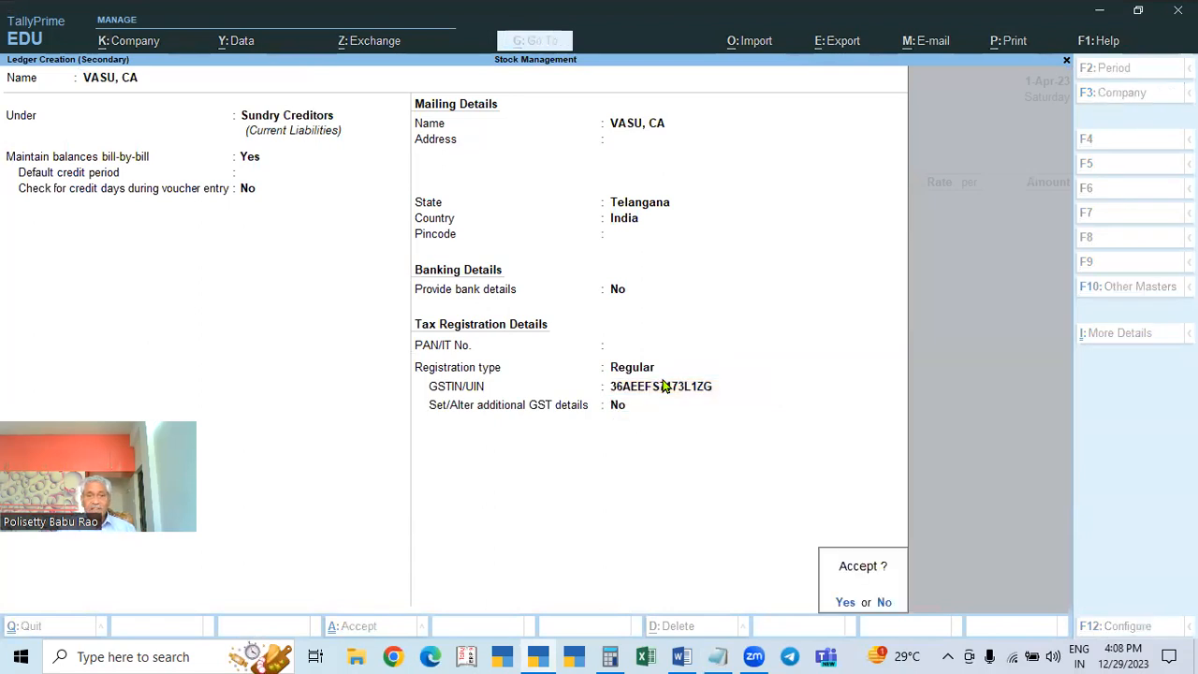
pyautogui.press('Return')
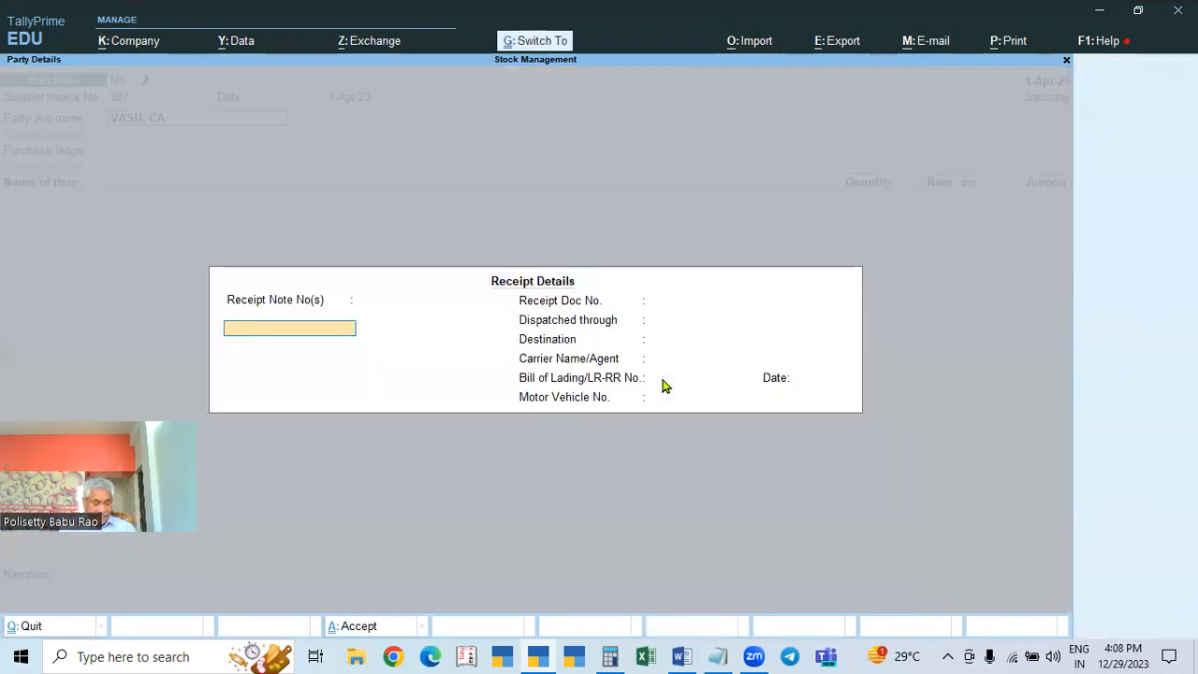
# Step: Accept purchase voucher 2's receipt and party details and bring up the Change Voucher Mode choices
pyautogui.hotkey('ctrl', 'a')
pyautogui.hotkey('ctrl', 'a')
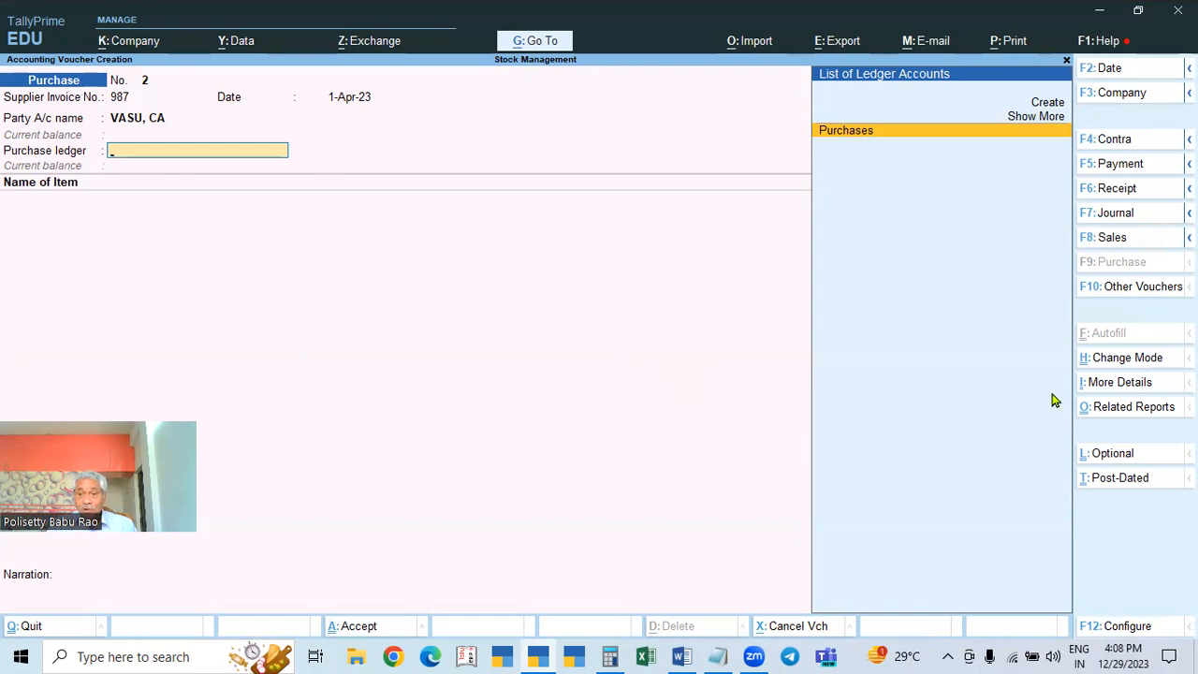
pyautogui.click(1114, 368)
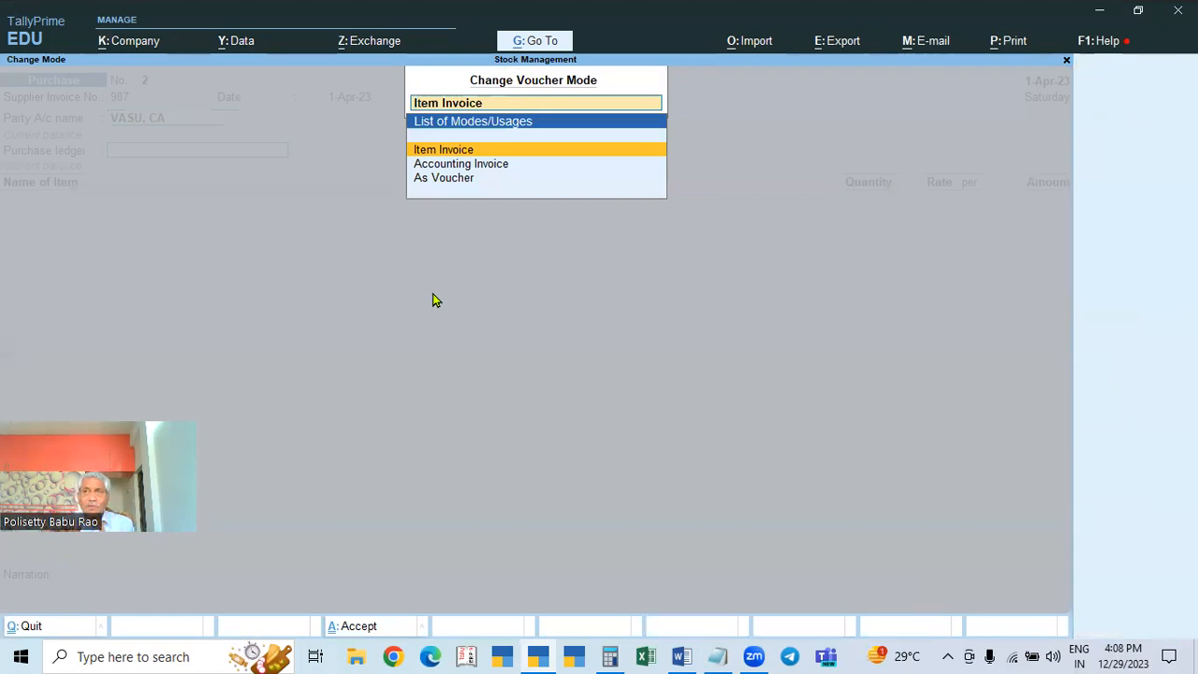
# Step: Switch purchase voucher 2 to Accounting Invoice mode and confirm its party account
pyautogui.press('Down')
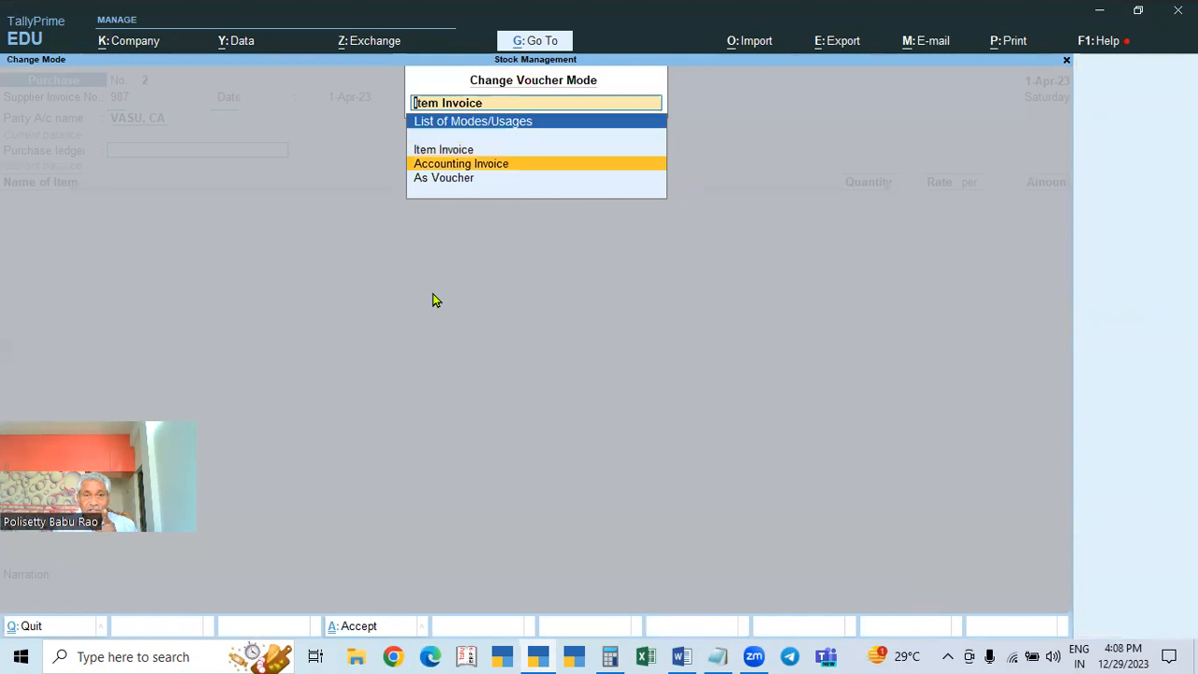
pyautogui.press('Return')
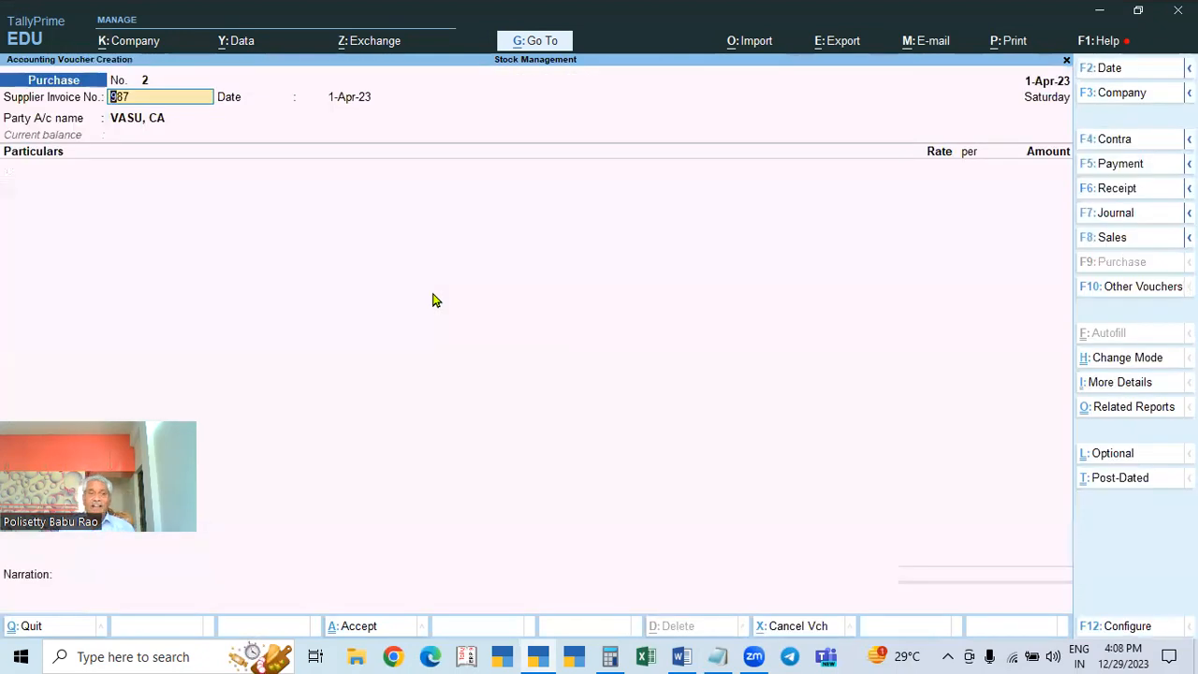
pyautogui.press('Return')
pyautogui.press('Return')
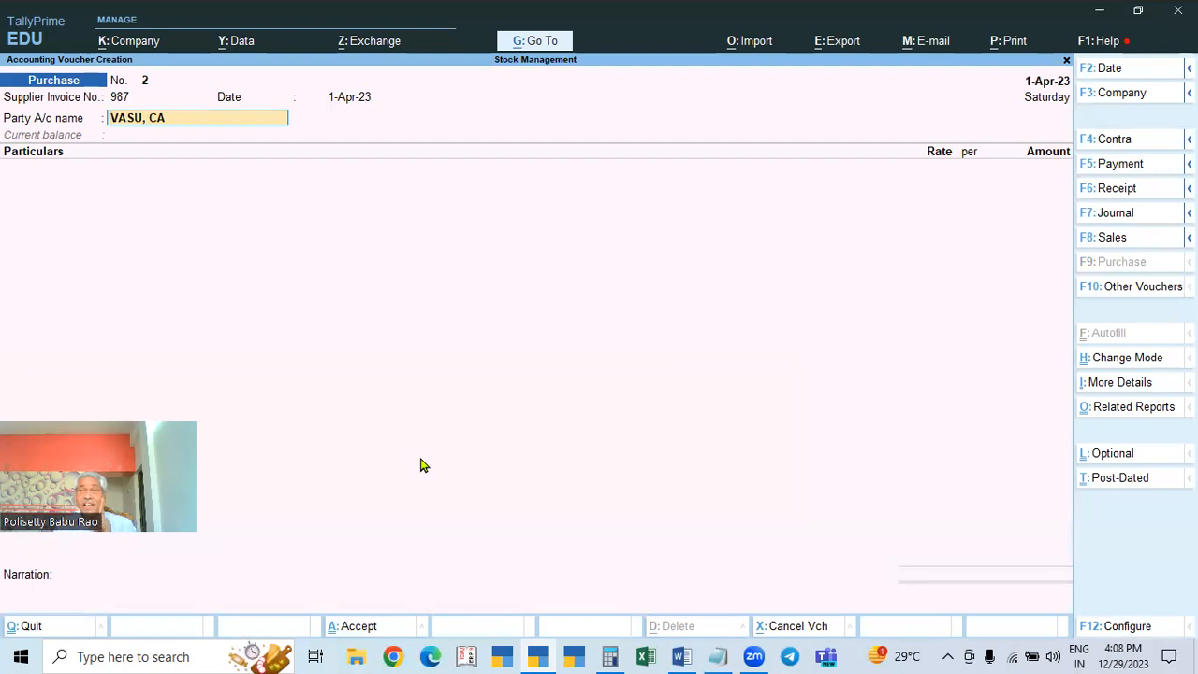
pyautogui.press('Return')
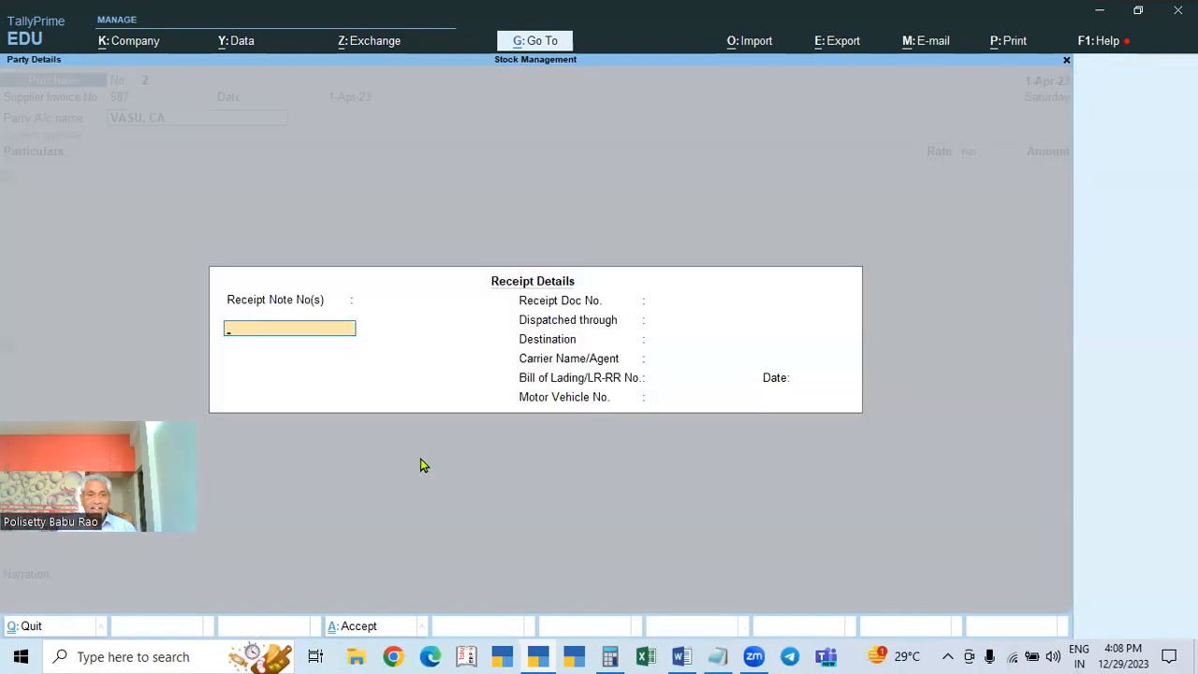
# Step: Skip the receipt details and start a new Particulars ledger named ACCOUNTING CHARGES
pyautogui.hotkey('ctrl', 'a')
pyautogui.hotkey('ctrl', 'a')
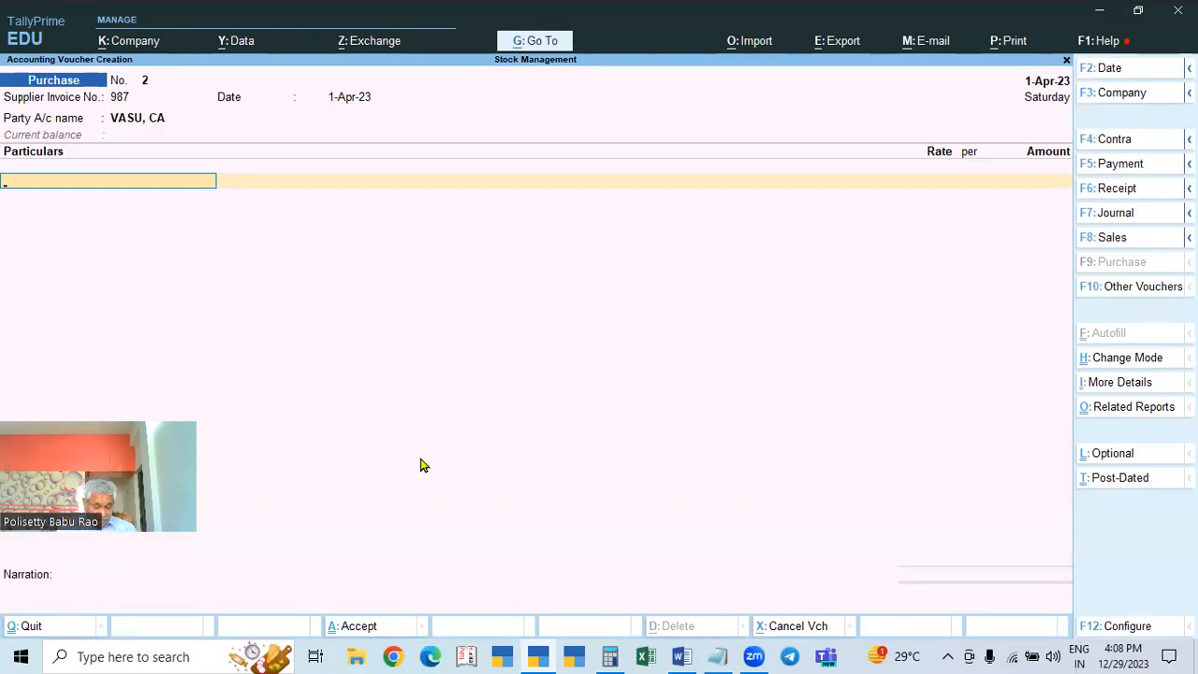
pyautogui.hotkey('alt', 'c')
pyautogui.write('ACCOUNTING CHARGES')
# Step: Finalize the name ACCOUNTING CHARGES and place the ledger under Indirect Expenses
pyautogui.press('BackSpace')
pyautogui.write('S')
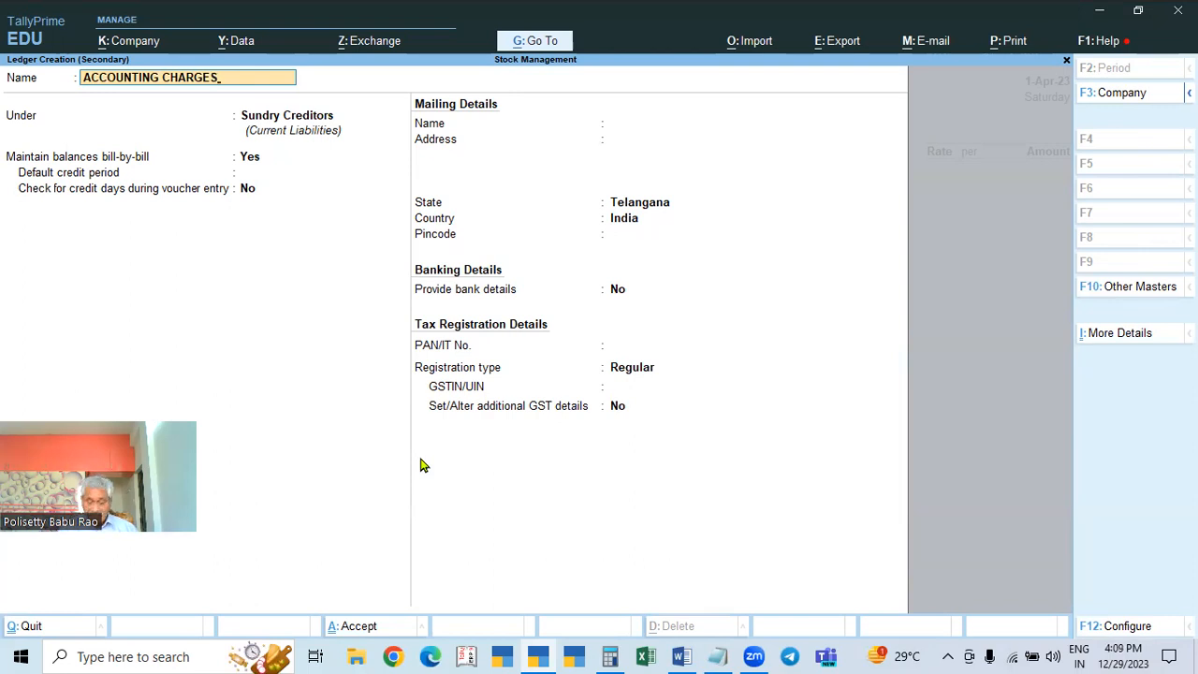
pyautogui.press('Return')
pyautogui.write('IND')
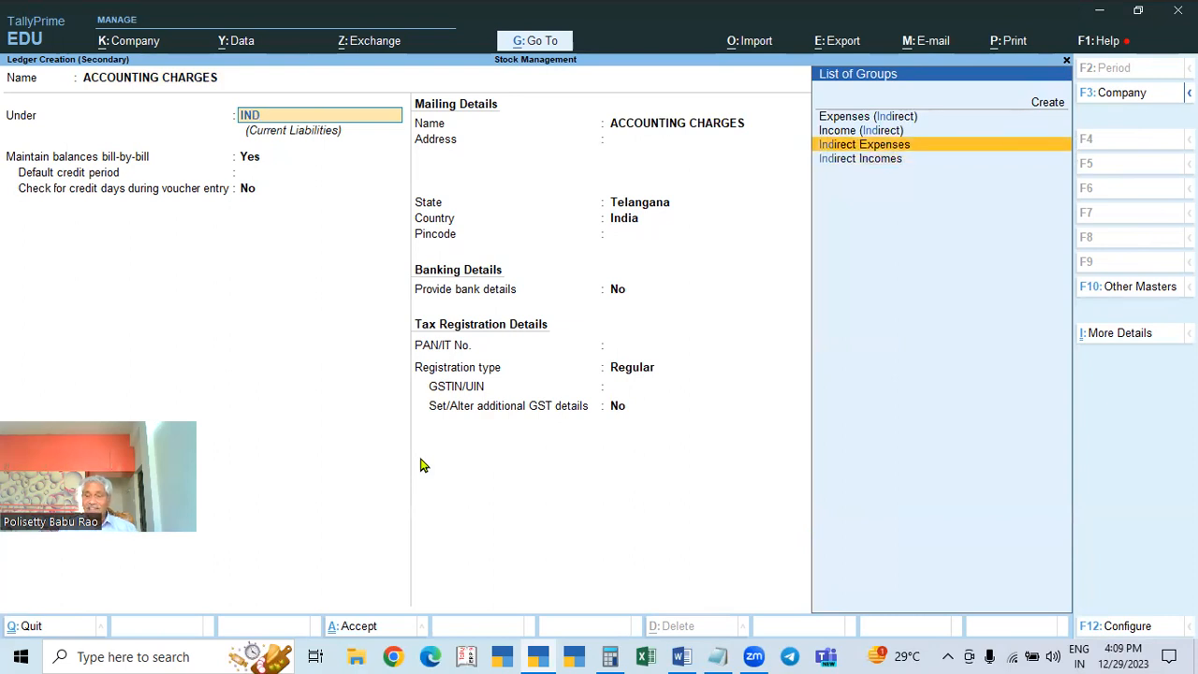
pyautogui.press('Return')
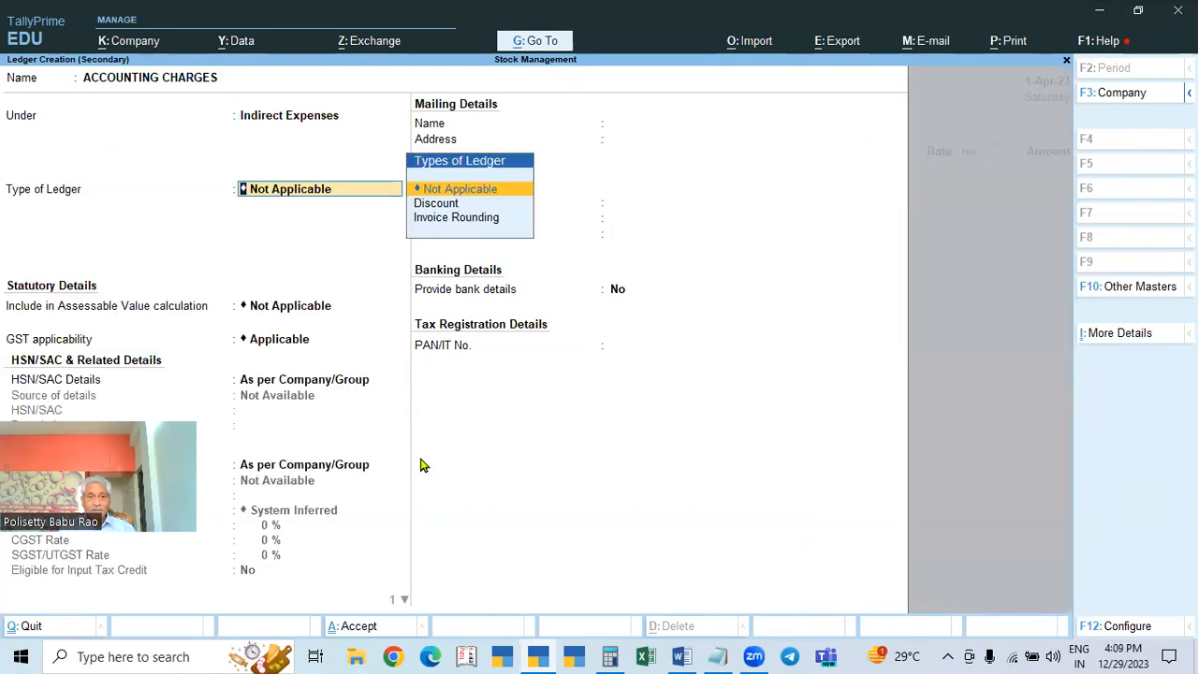
# Step: Keep GST Applicable and specify HSN/SAC 123456 directly on the ledger
pyautogui.press('Return')
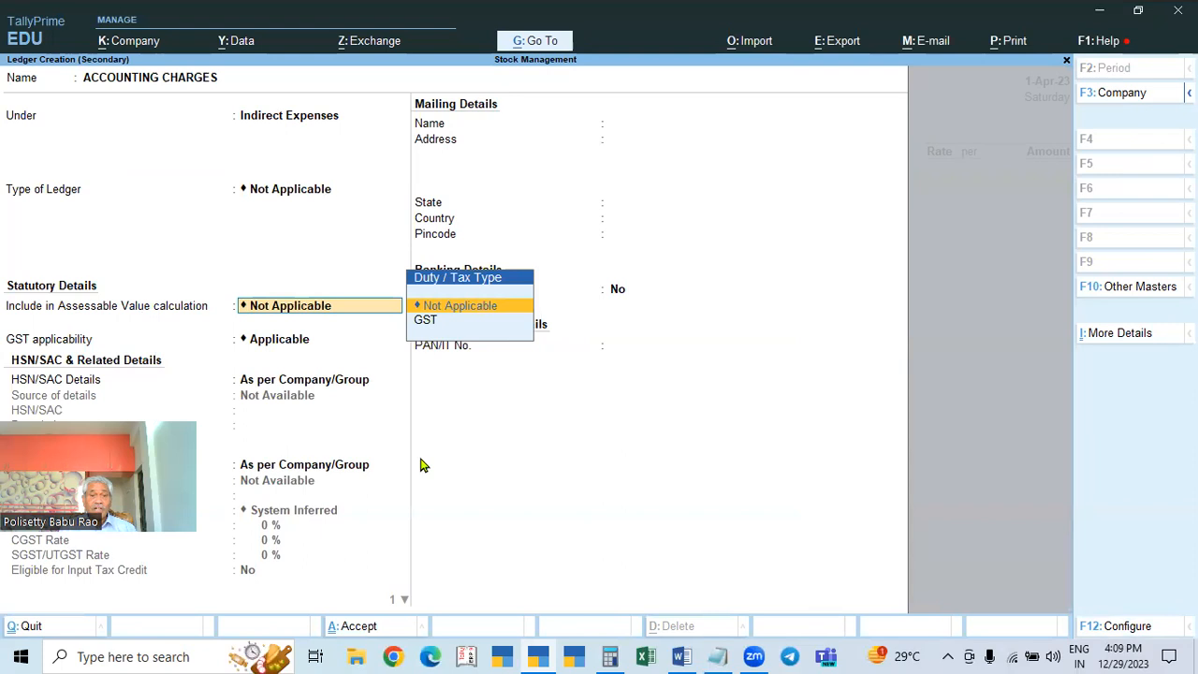
pyautogui.press('Return')
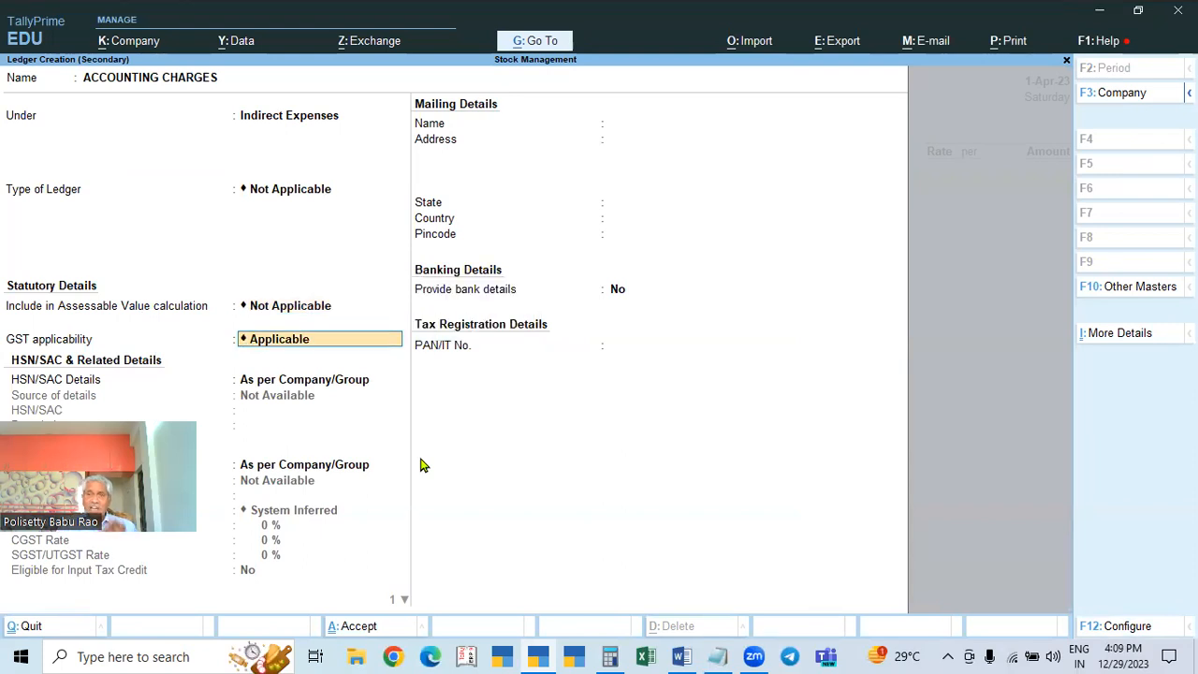
pyautogui.press('Return')
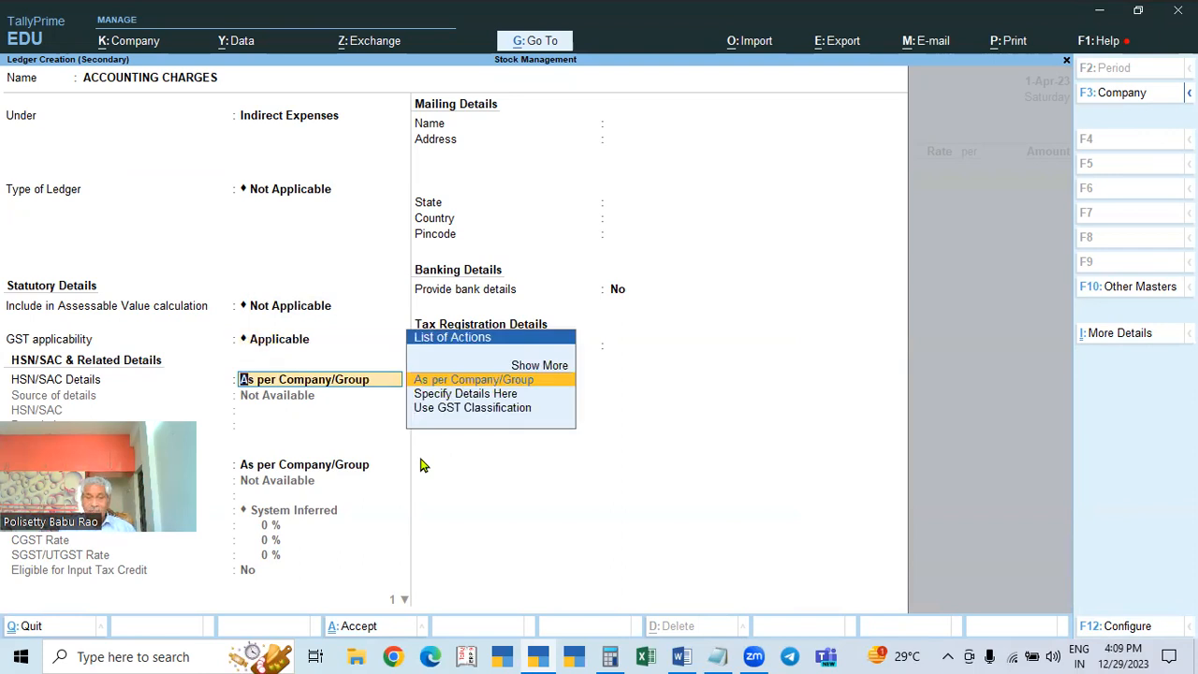
pyautogui.press('Down')
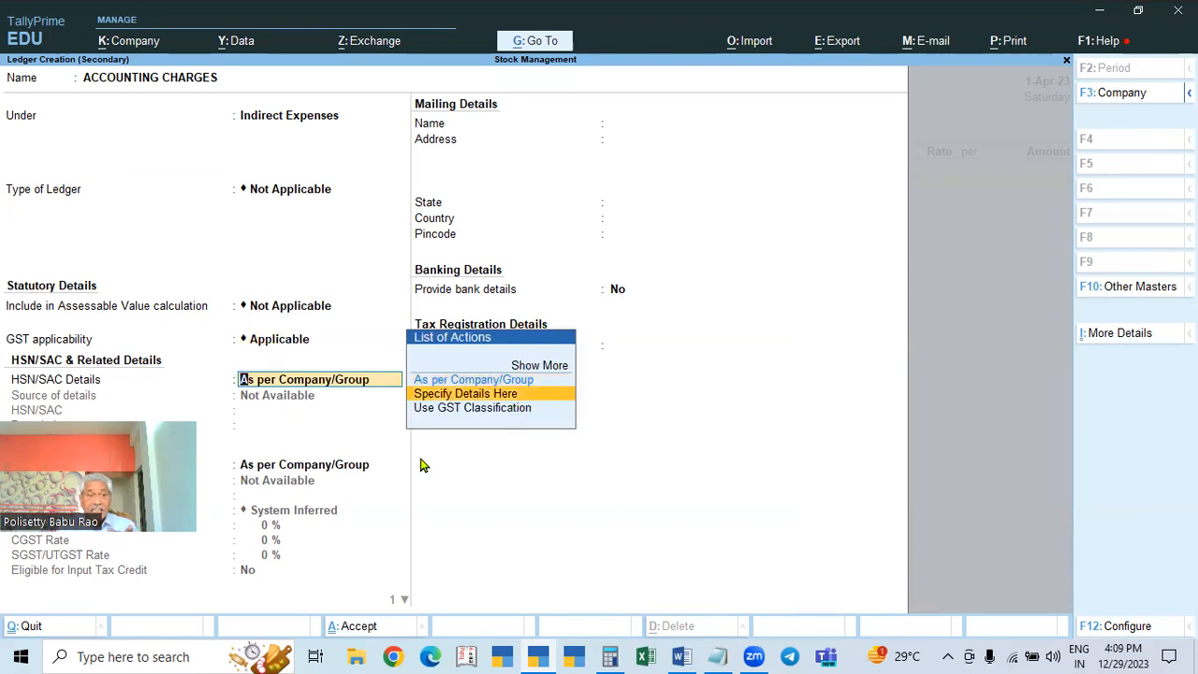
pyautogui.press('Return')
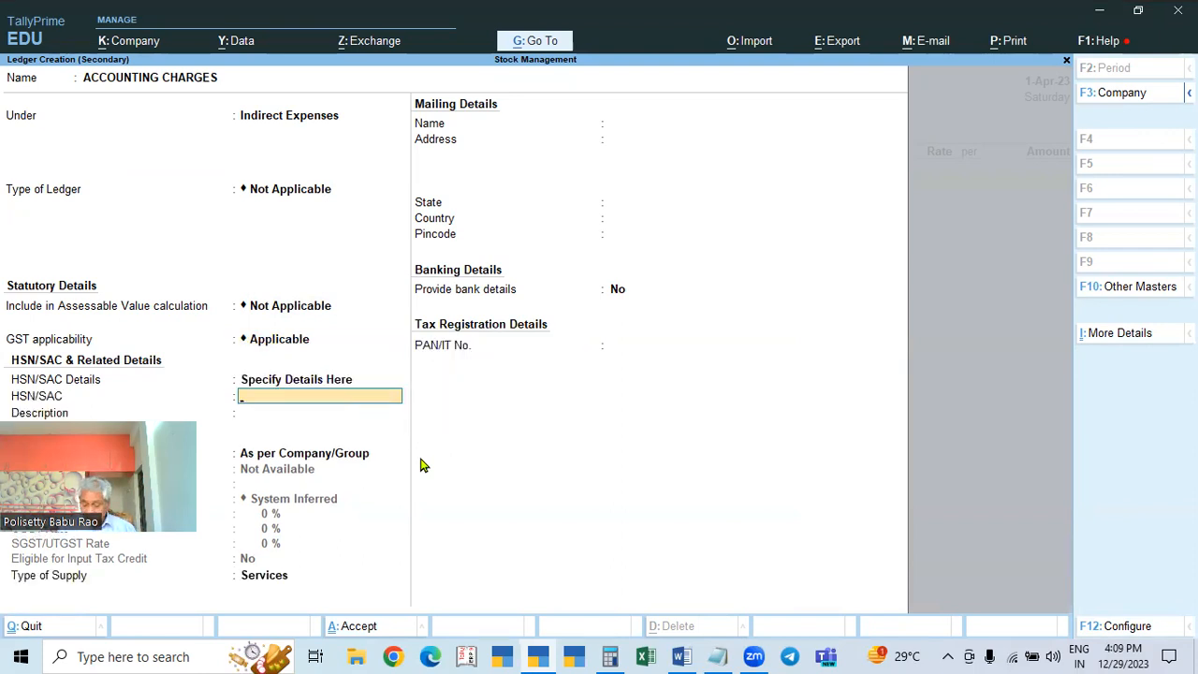
pyautogui.write('123456')
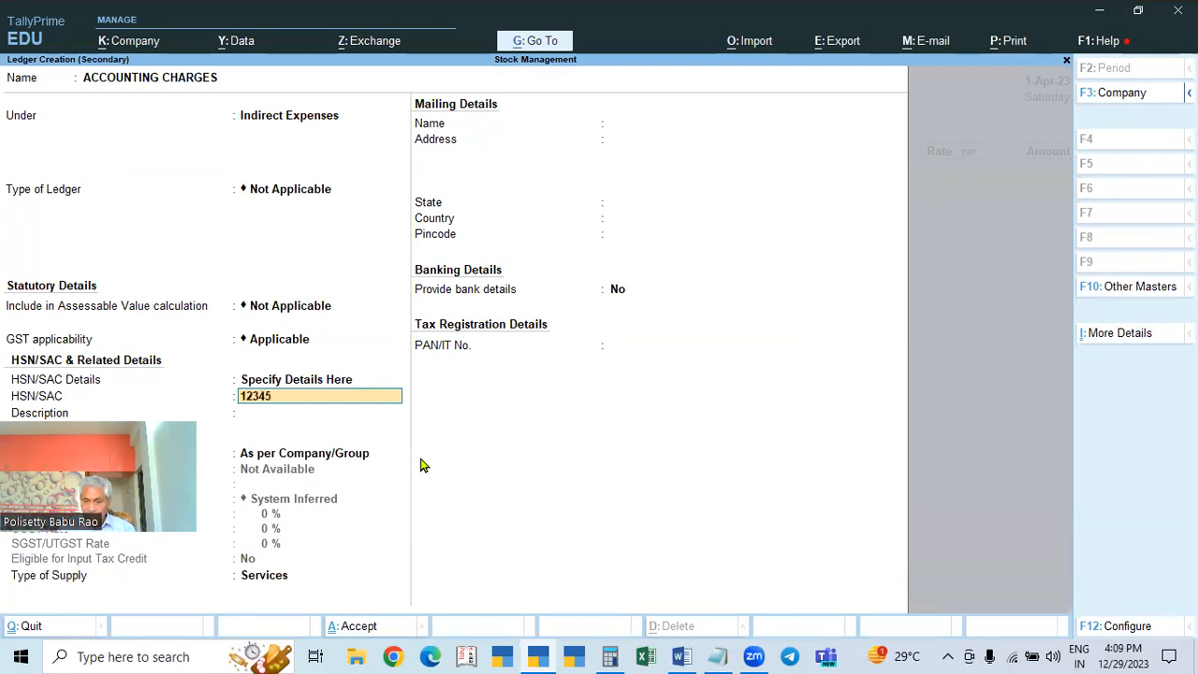
pyautogui.press('Return')
# Step: Make the ledger Taxable at 18% GST with Services as the type of supply
pyautogui.press('Return')
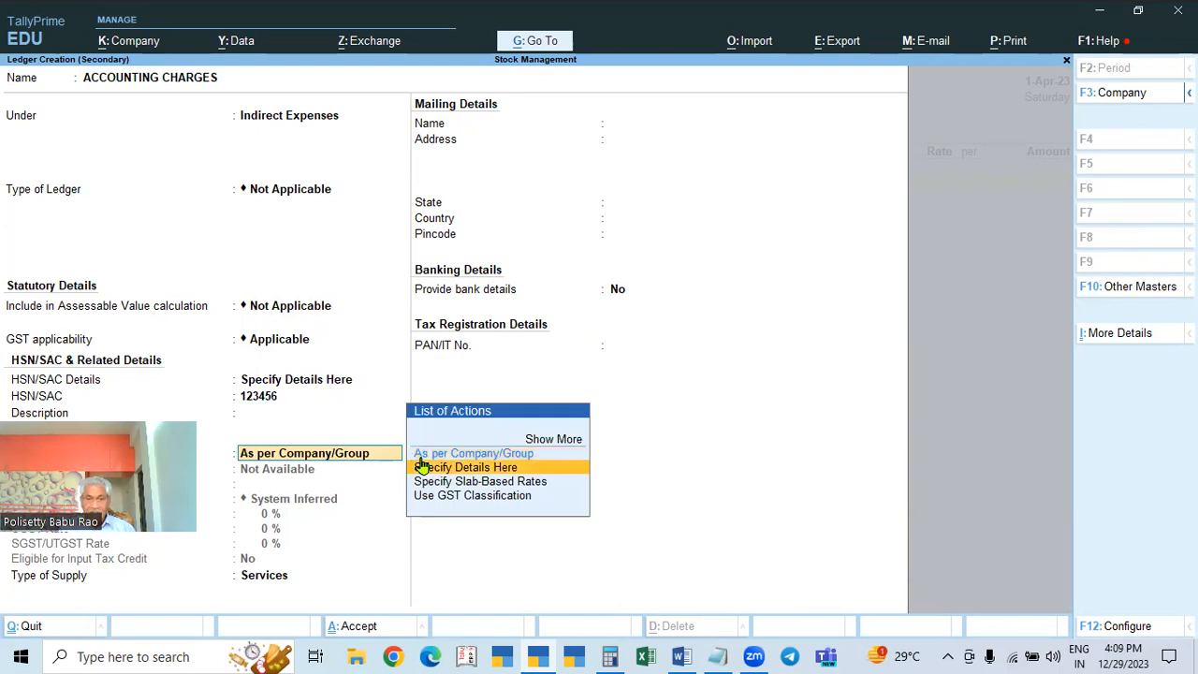
pyautogui.press('Return')
pyautogui.press('Return')
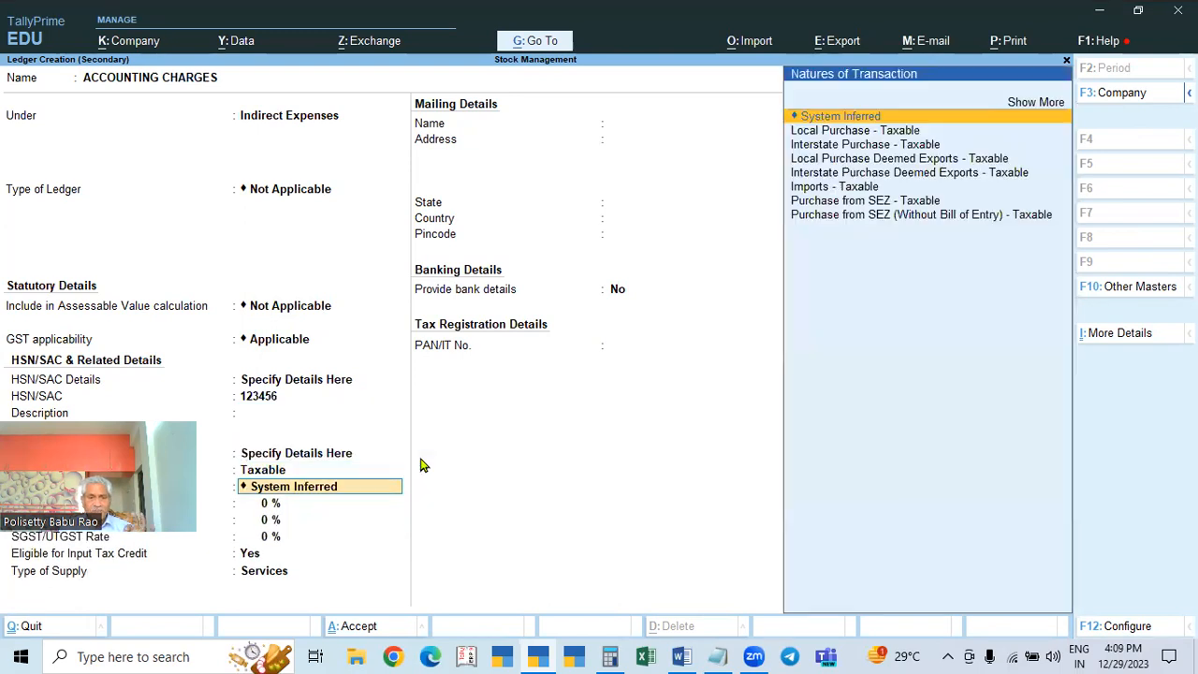
pyautogui.press('Return')
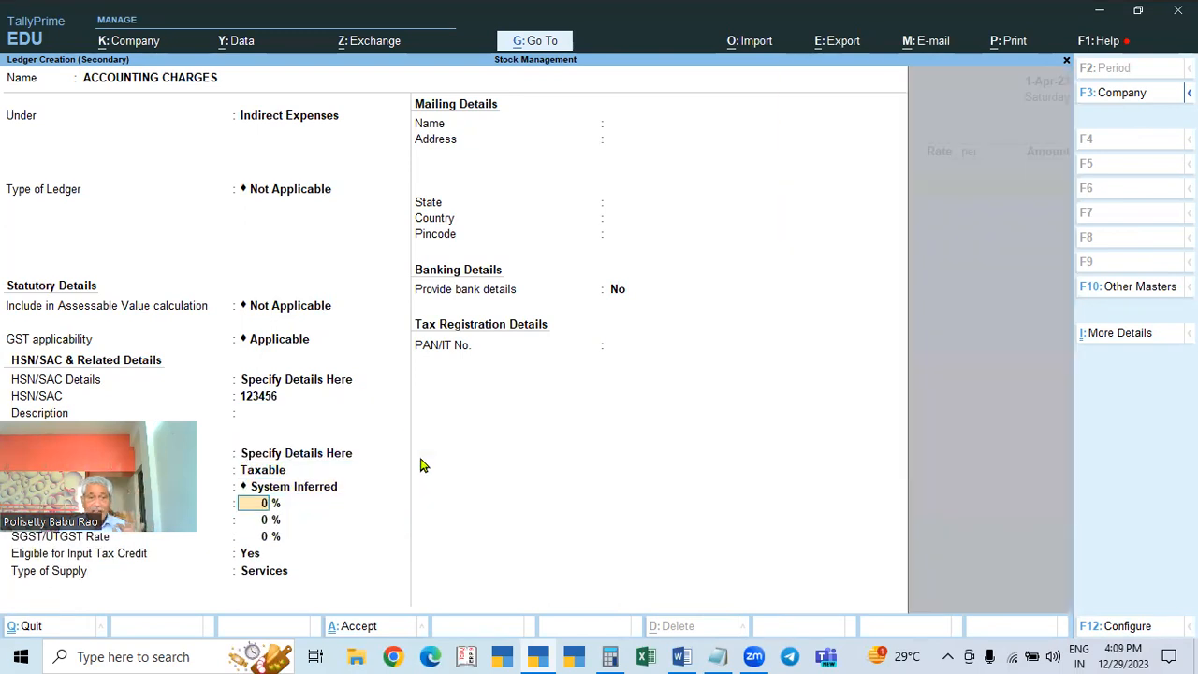
pyautogui.write('18')
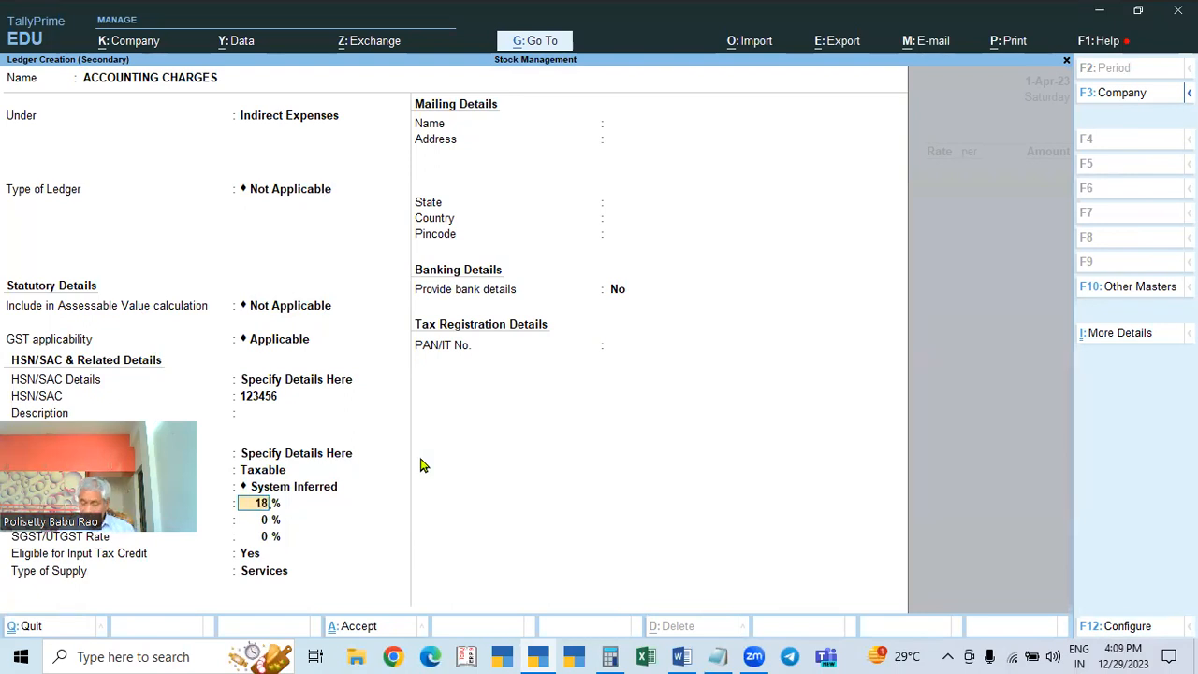
pyautogui.press('Return')
pyautogui.press('Return')
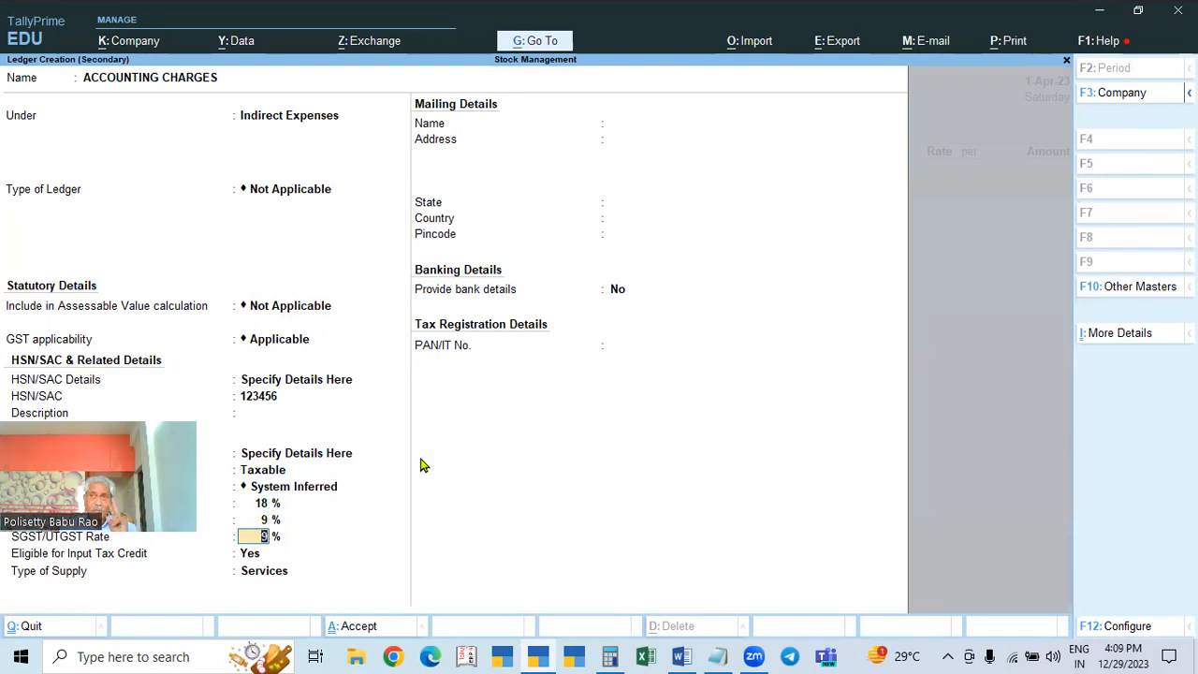
pyautogui.press('Return')
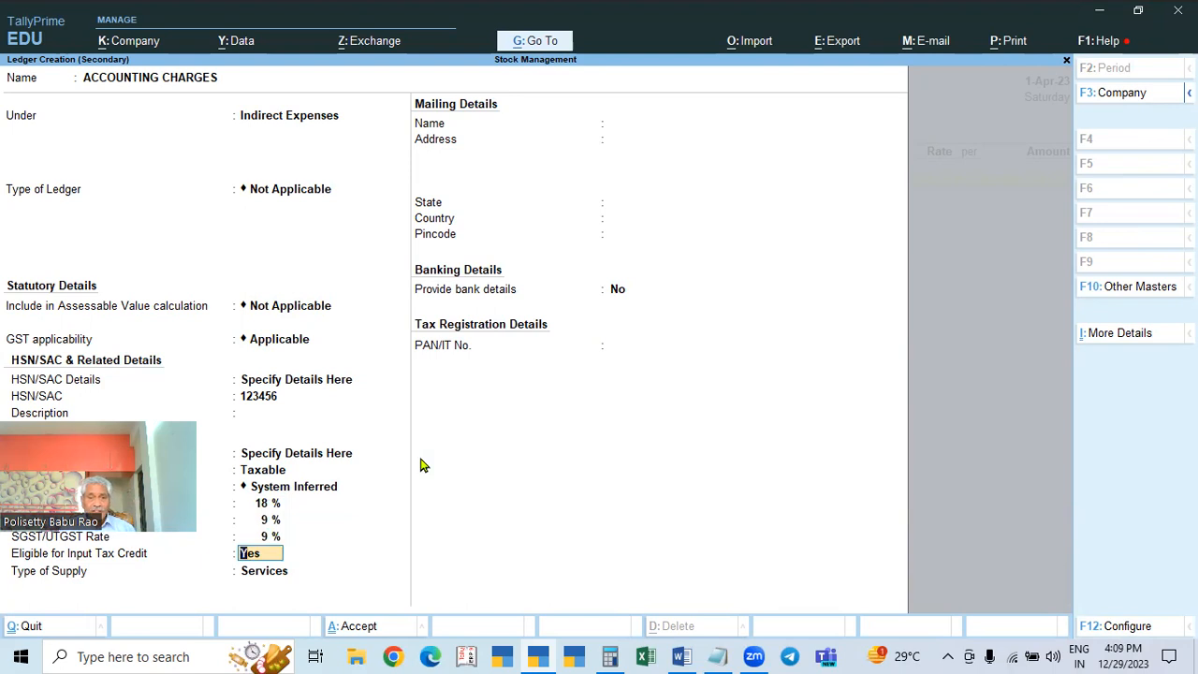
pyautogui.press('Return')
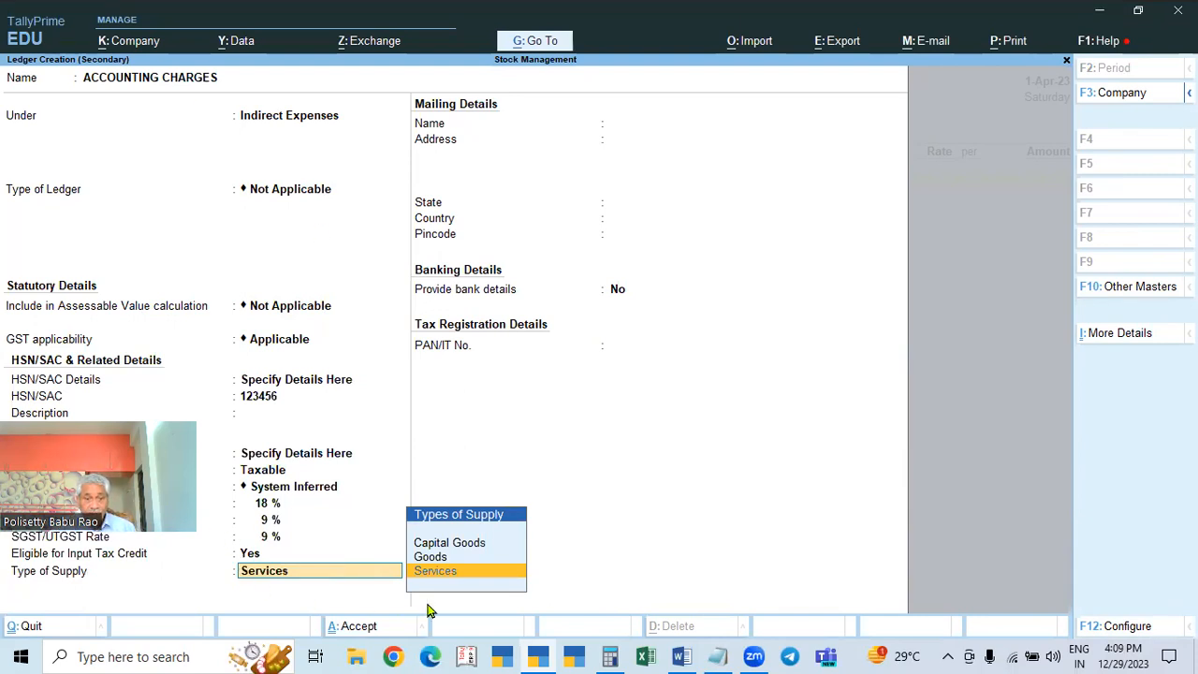
pyautogui.press('Return')
pyautogui.press('Return')
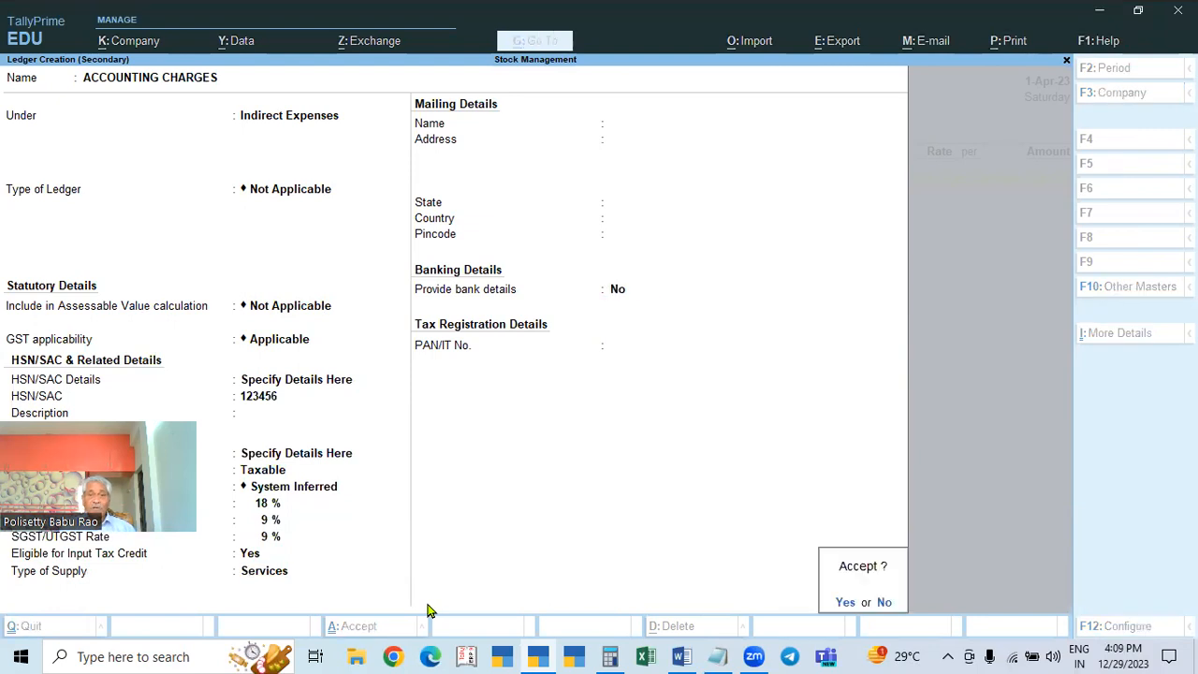
pyautogui.press('Return')
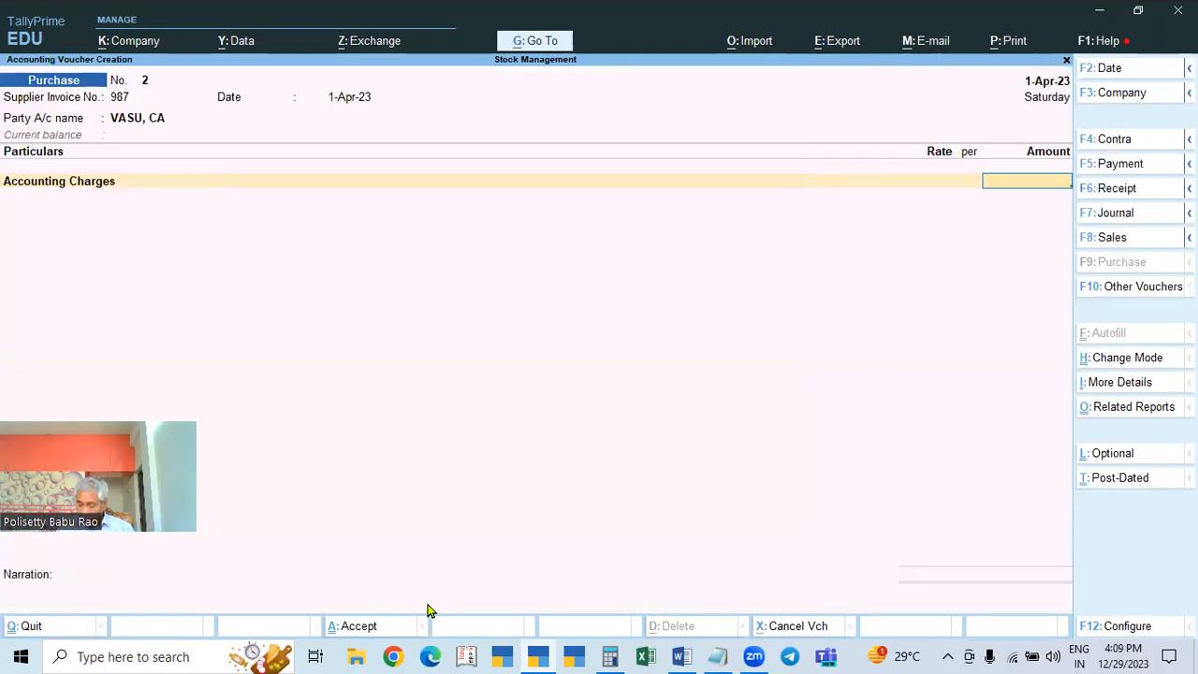
# Step: Enter 25,000 for Accounting Charges, keeping its 18% GST and HSN/SAC 123456 as per masters
pyautogui.write('25000')
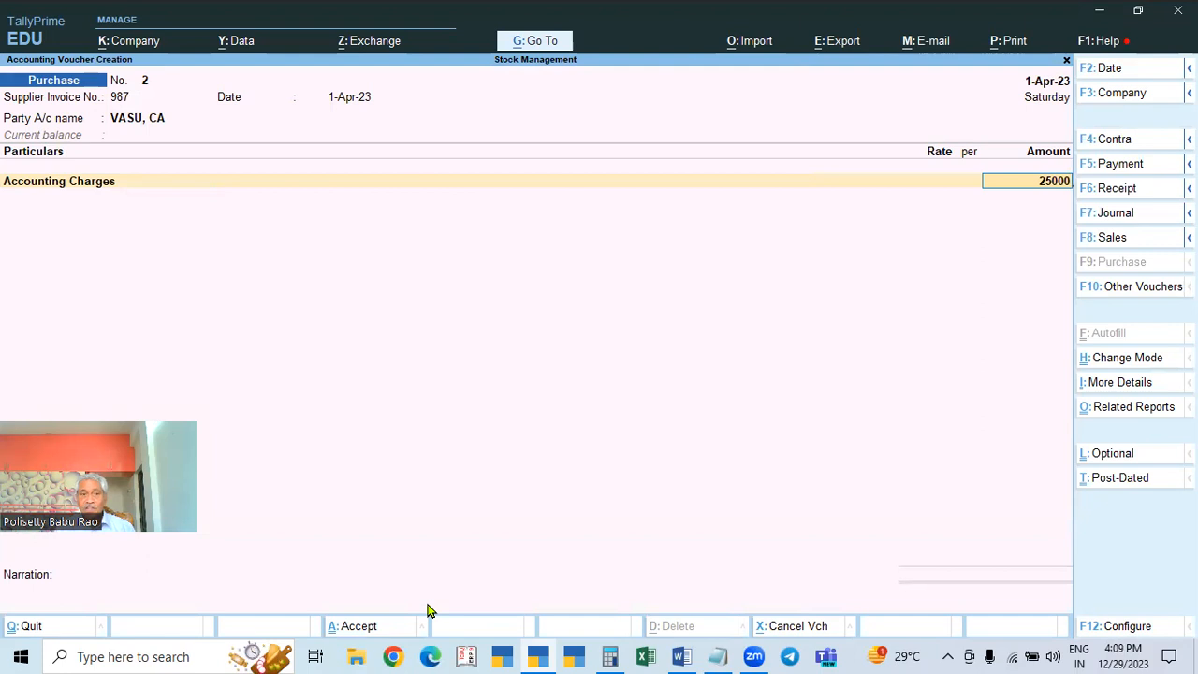
pyautogui.press('Return')
pyautogui.press('Return')
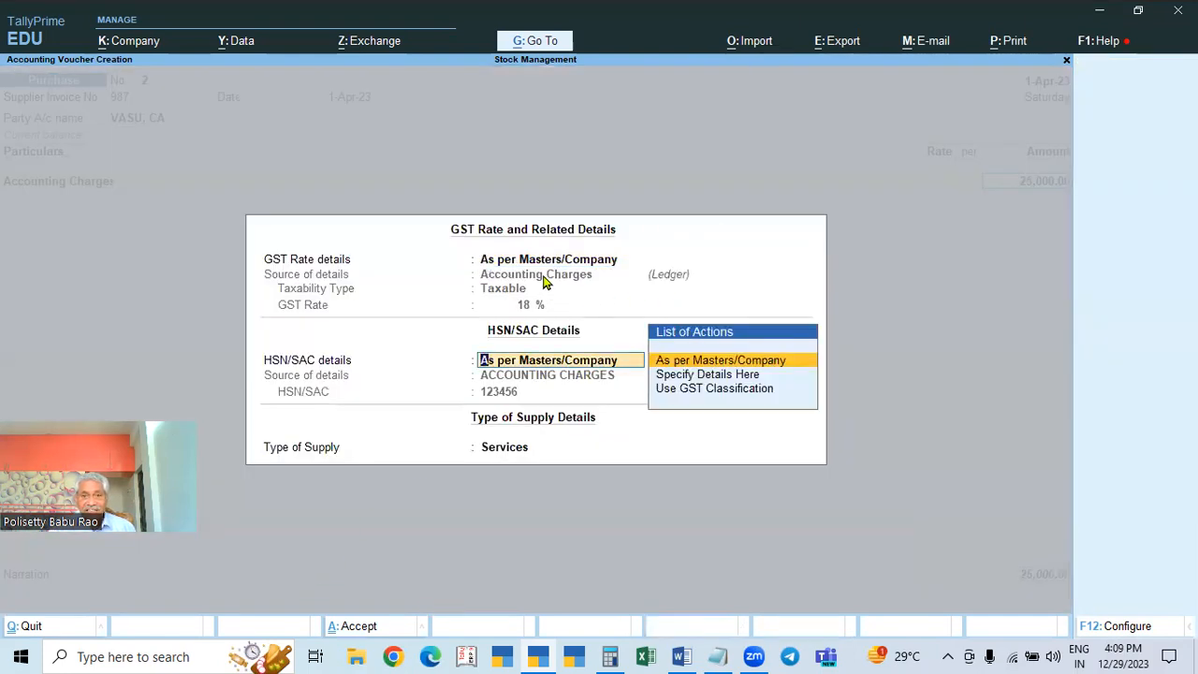
pyautogui.press('Return')
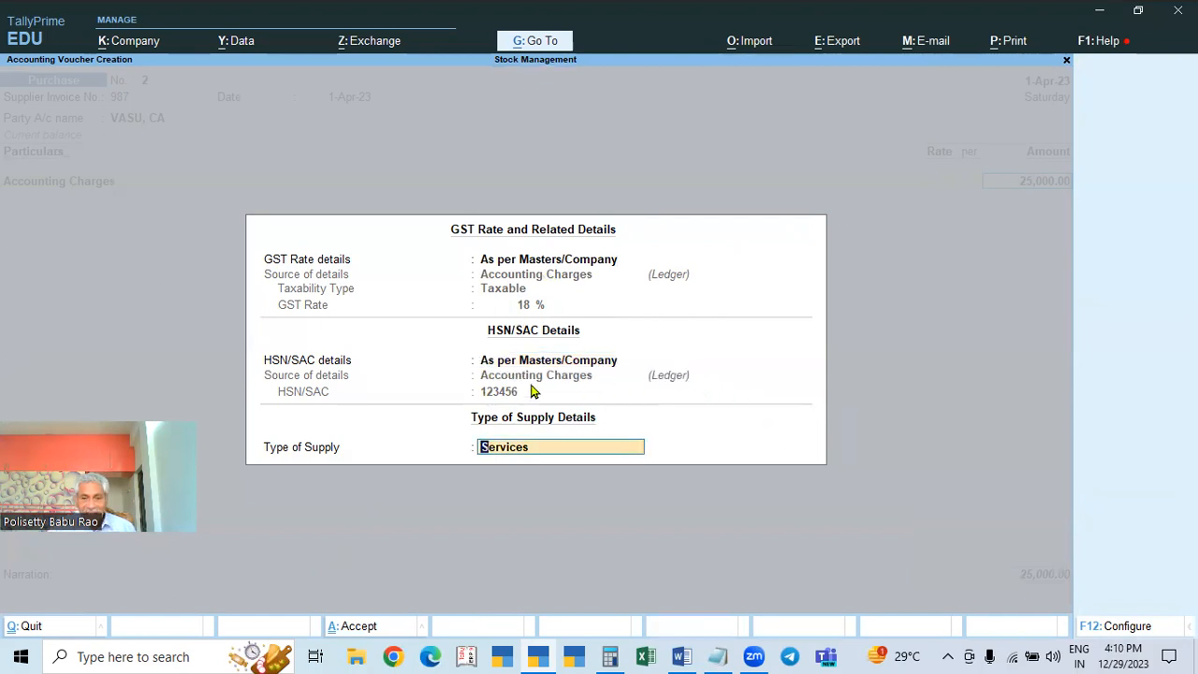
pyautogui.press('Return')
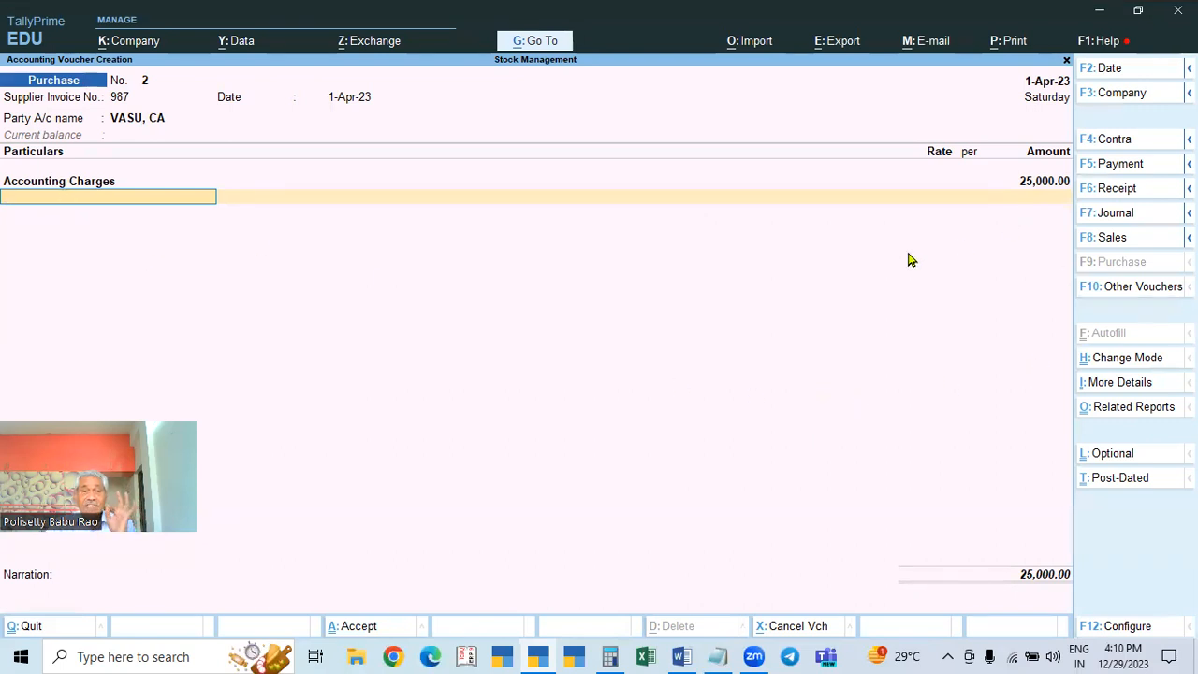
pyautogui.click(1036, 187)
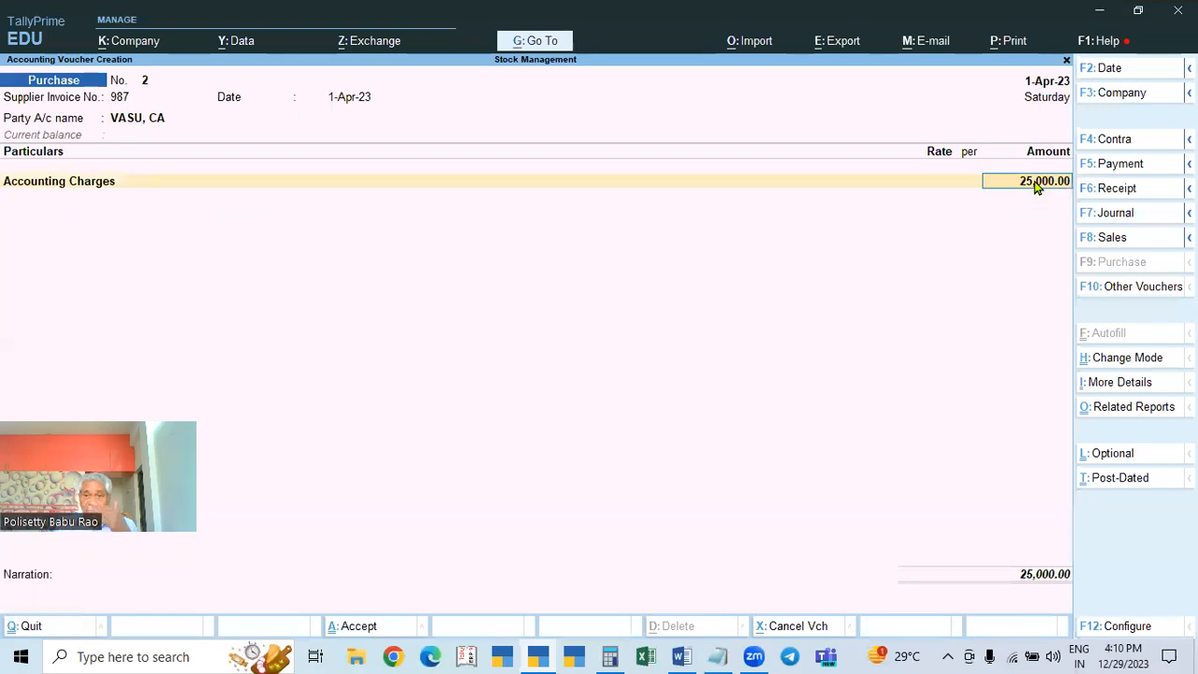
pyautogui.press('Return')
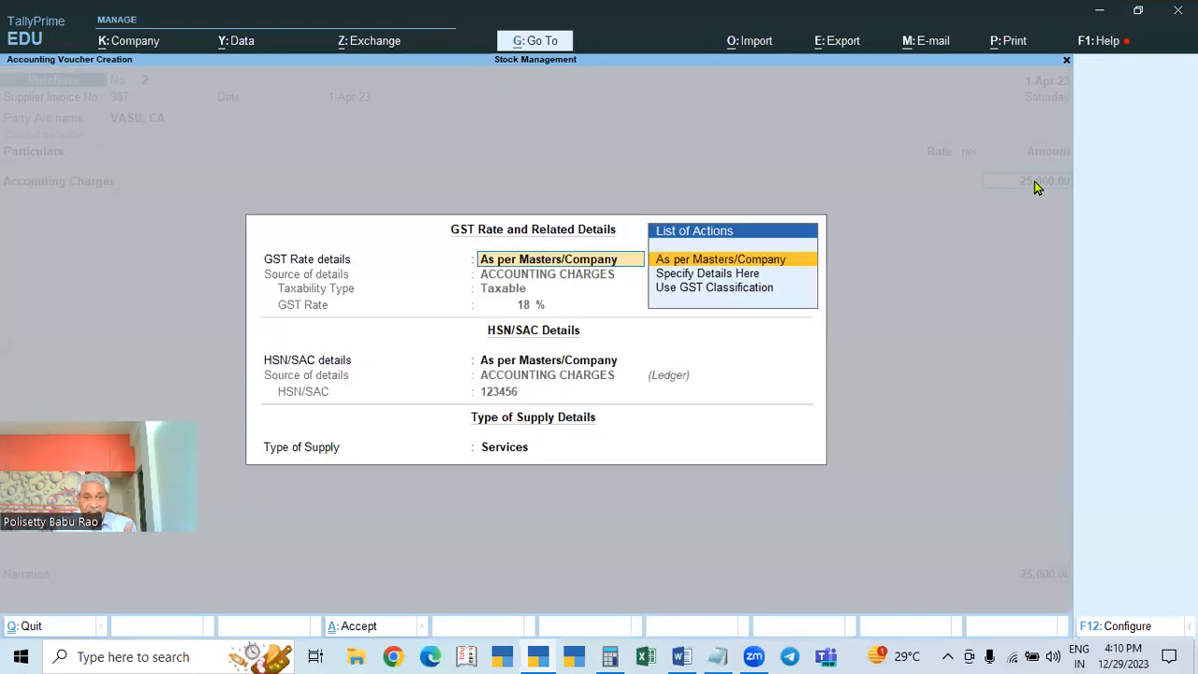
pyautogui.press('Return')
pyautogui.press('Return')
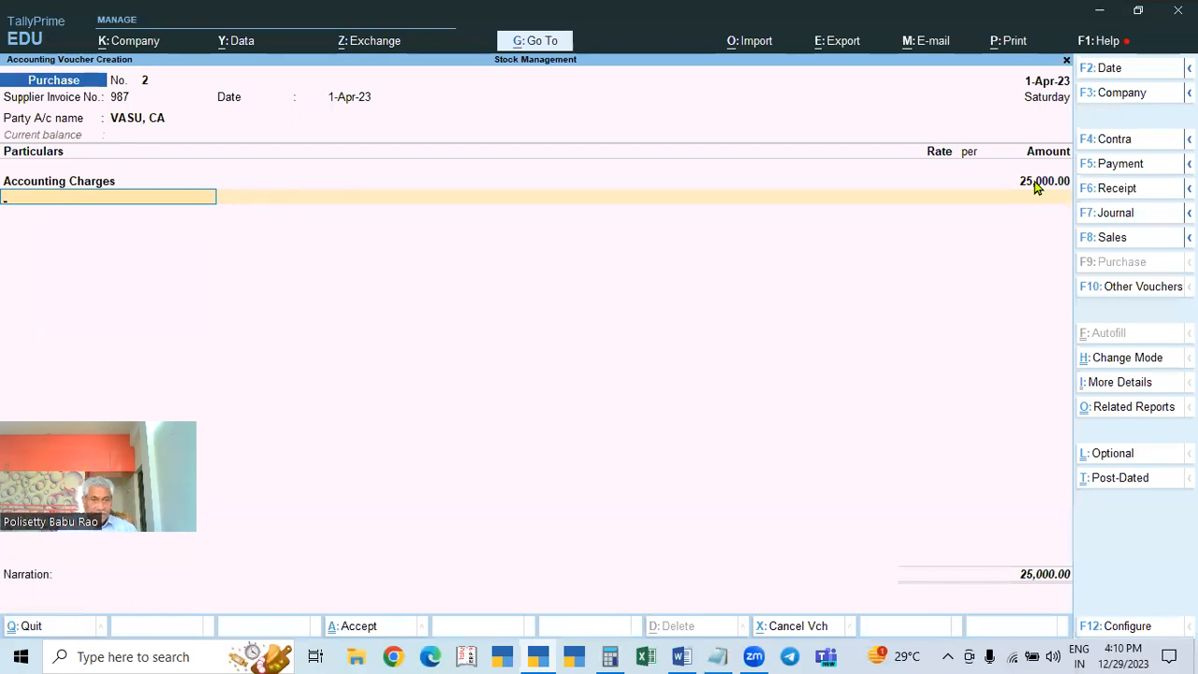
# Step: Add CGST and SGST lines of 2,250 each, accept the New Ref bill, and save the voucher
pyautogui.write('C')
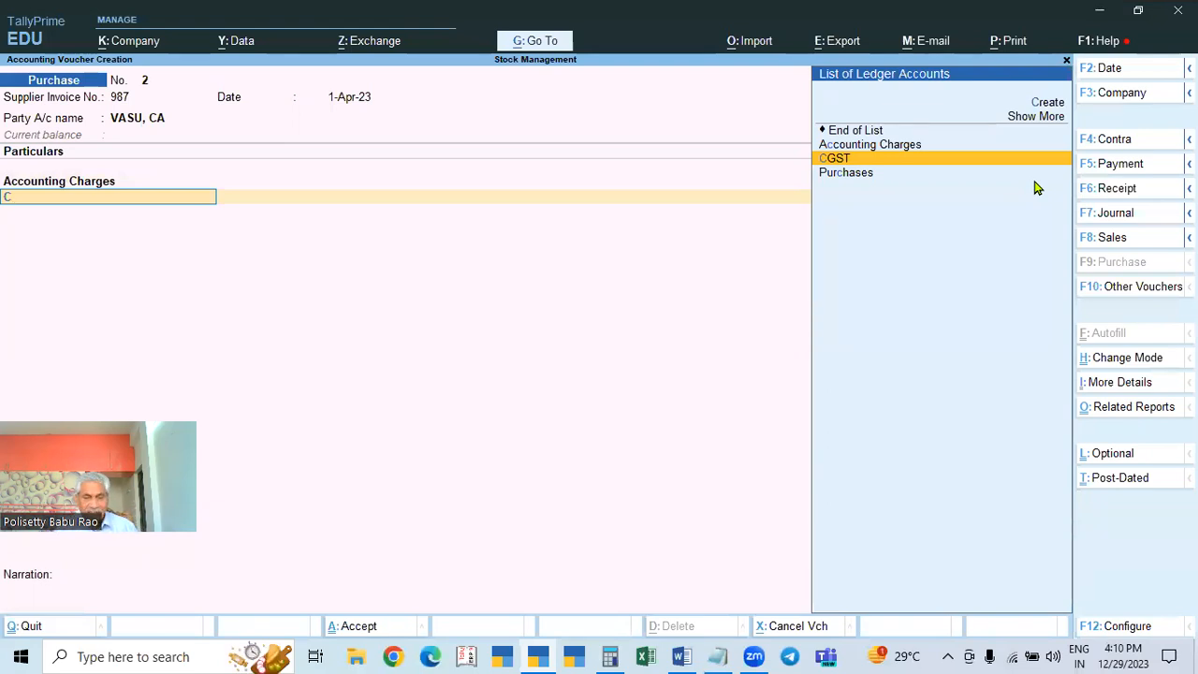
pyautogui.press('Return')
pyautogui.press('Return')
pyautogui.write('SGST')
pyautogui.press('Return')
pyautogui.press('Return')
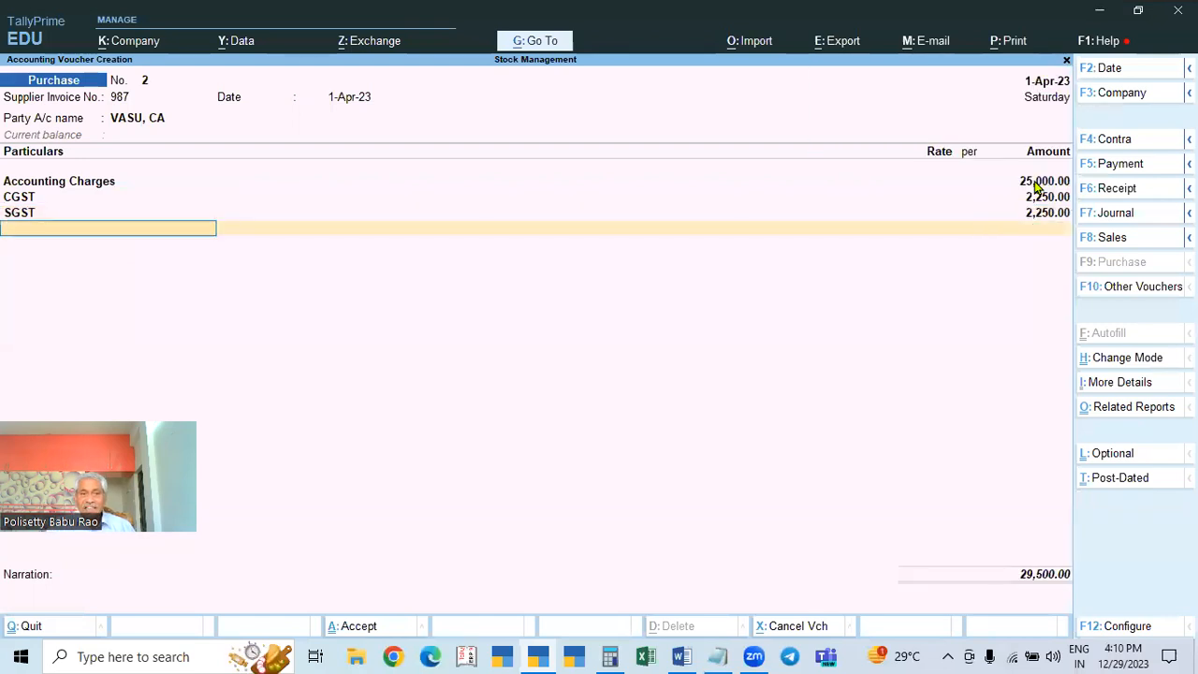
pyautogui.press('Return')
pyautogui.press('Return')
pyautogui.press('Return')
pyautogui.press('Return')
pyautogui.press('Return')
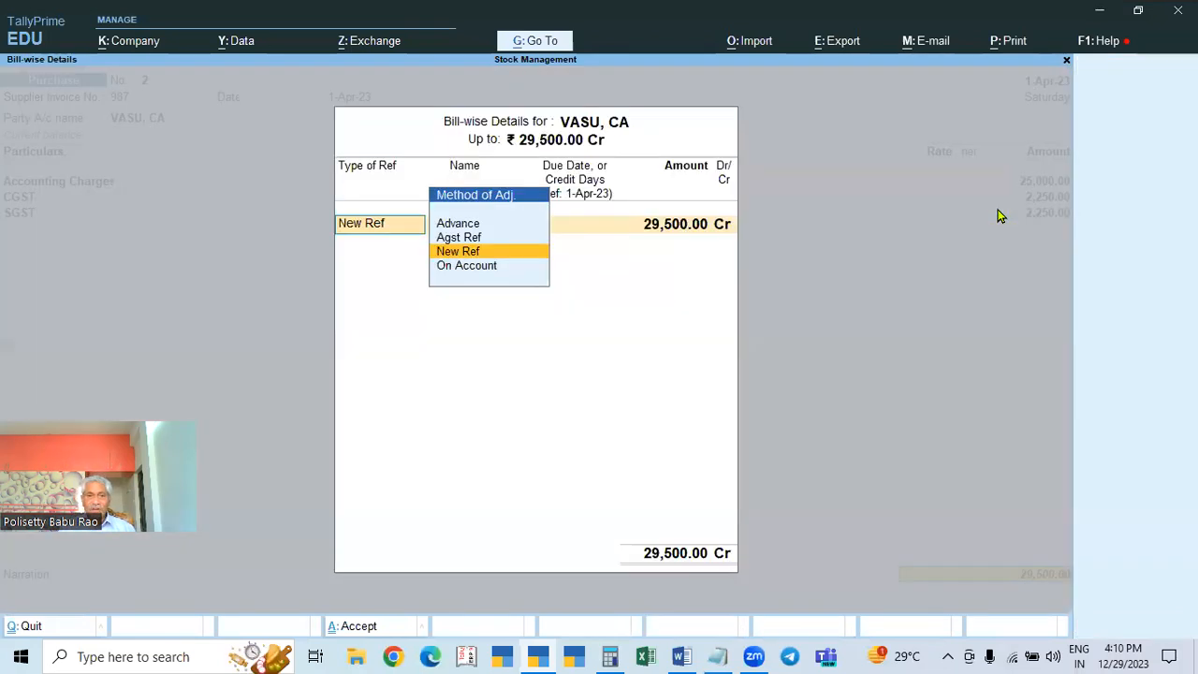
pyautogui.press('Return')
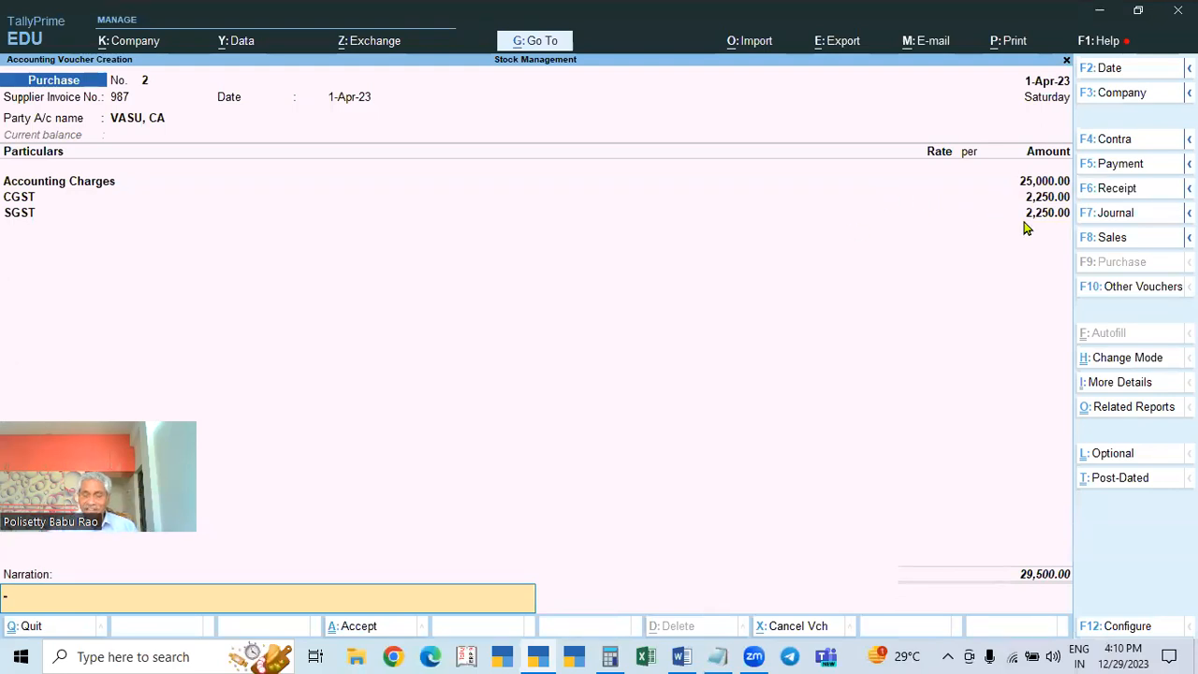
pyautogui.press('Return')
pyautogui.press('Return')
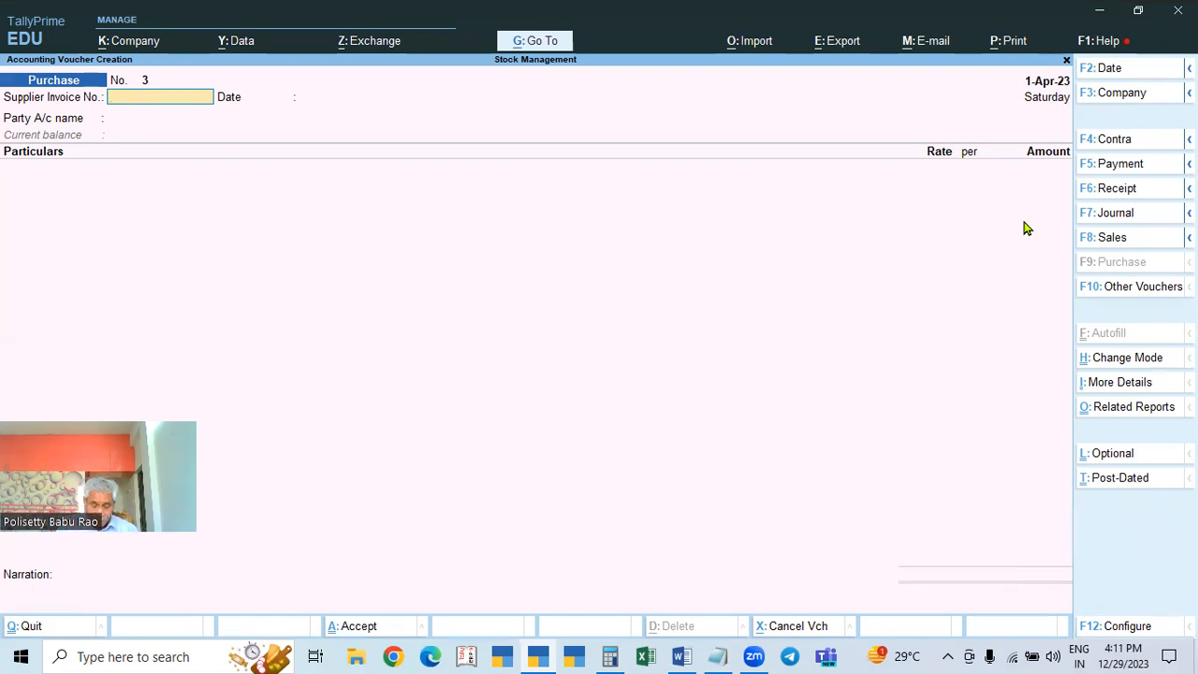
# Step: Switch to a Sales voucher for RAMU & CO (TS-D), skip dispatch details, and start a new ledger
pyautogui.press('F8')
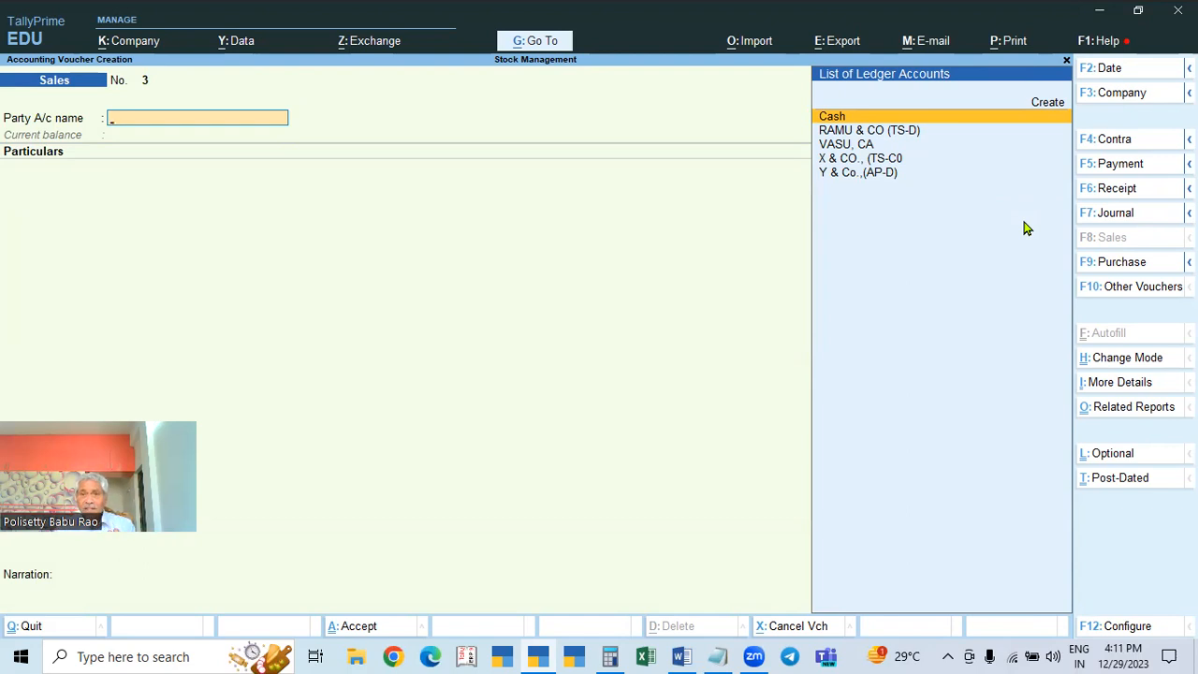
pyautogui.press('Down')
pyautogui.press('Down')
pyautogui.press('Down')
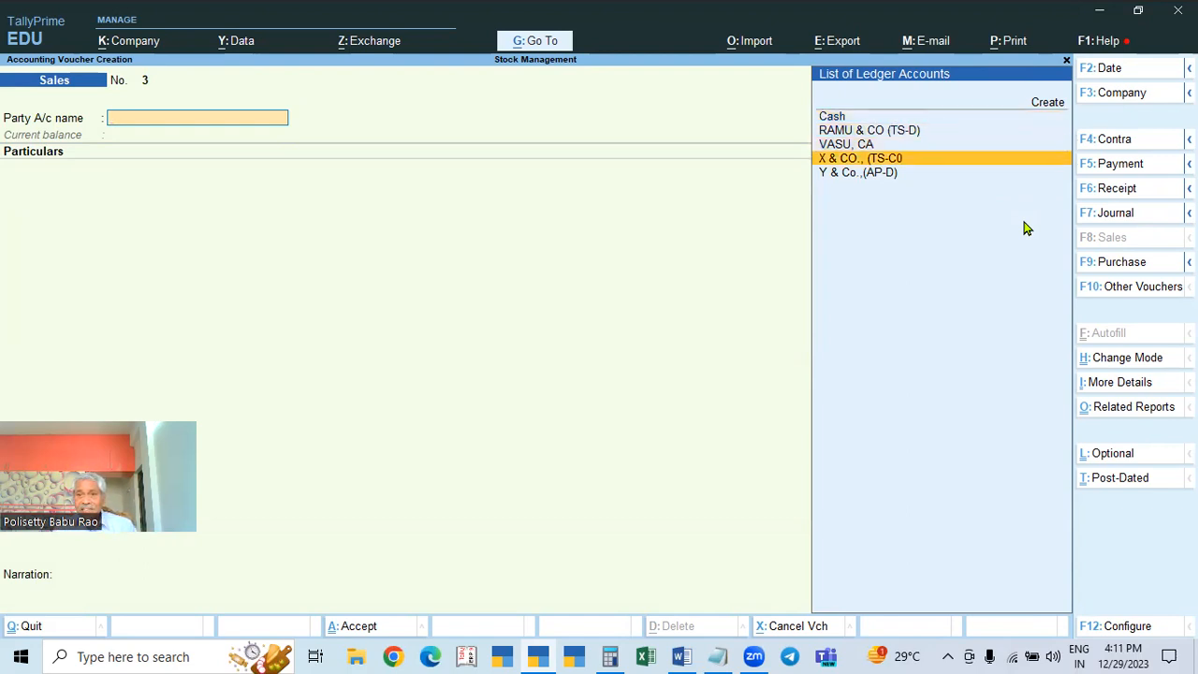
pyautogui.press('Up')
pyautogui.press('Up')
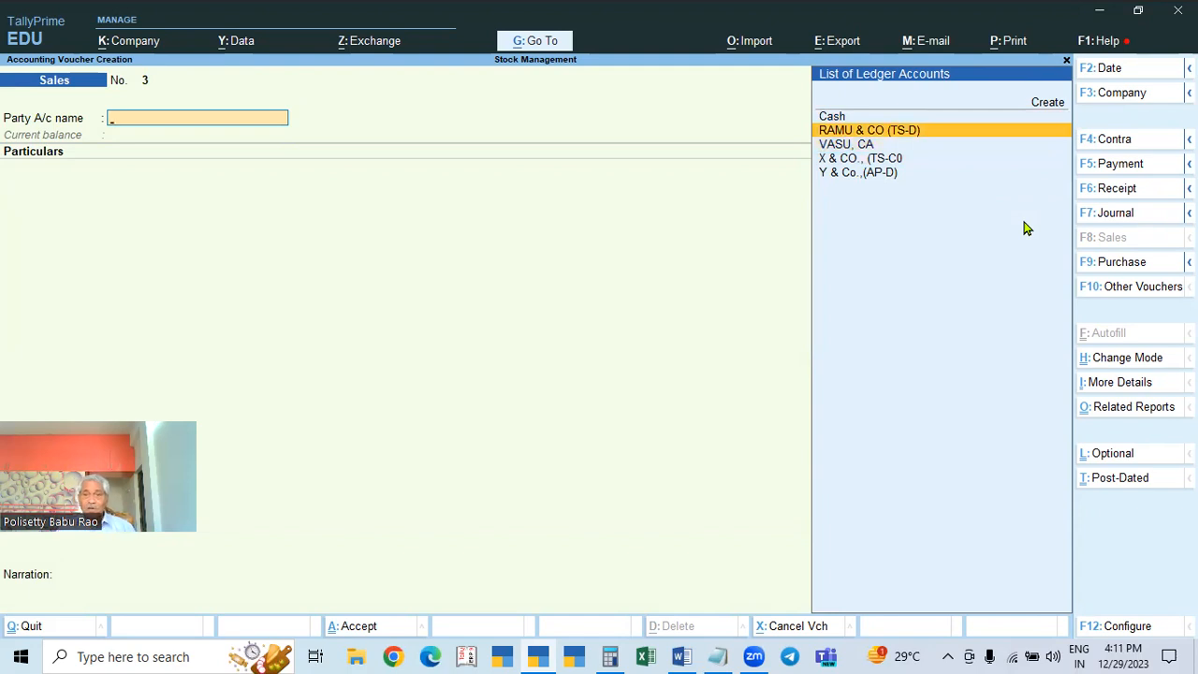
pyautogui.press('Return')
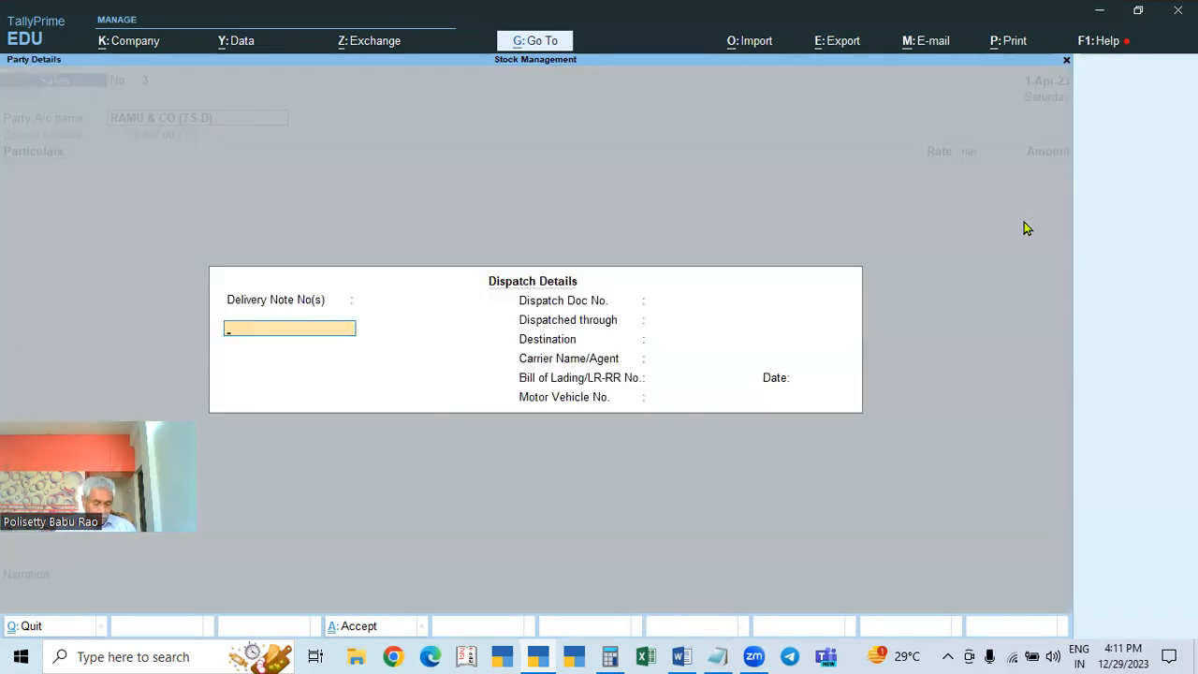
pyautogui.hotkey('ctrl', 'a')
pyautogui.hotkey('ctrl', 'a')
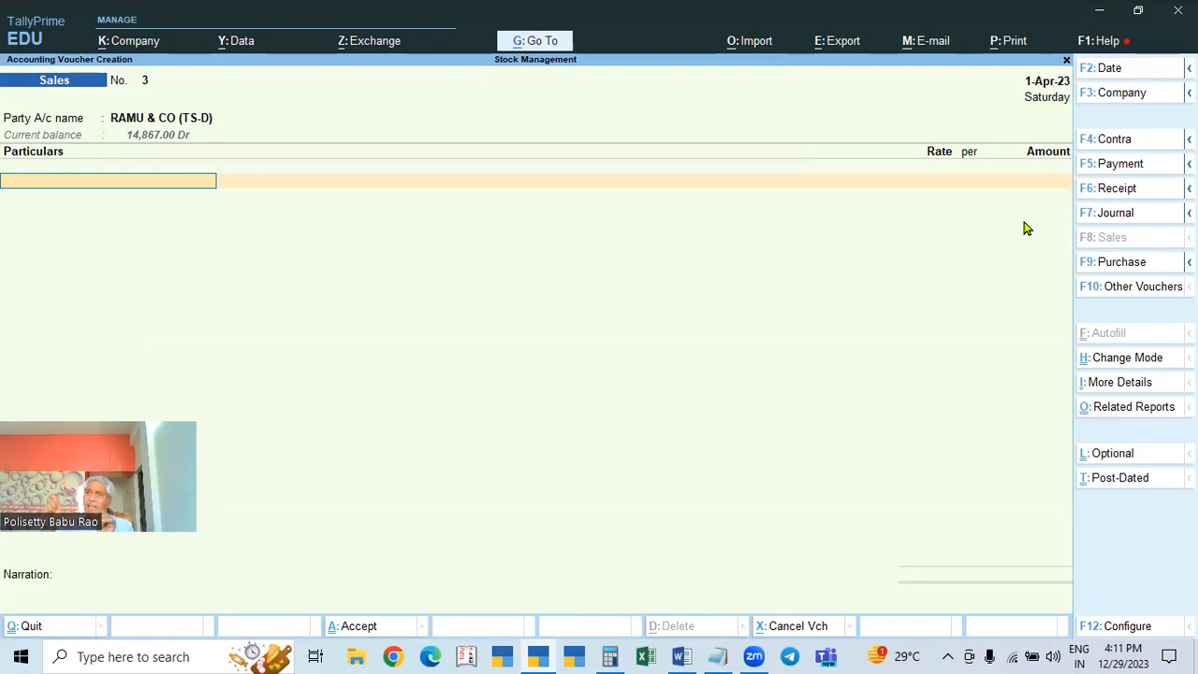
pyautogui.hotkey('alt', 'c')
# Step: Name the new ledger PROF SERVICES and place it under Direct Incomes
pyautogui.write('PROF SERVS')
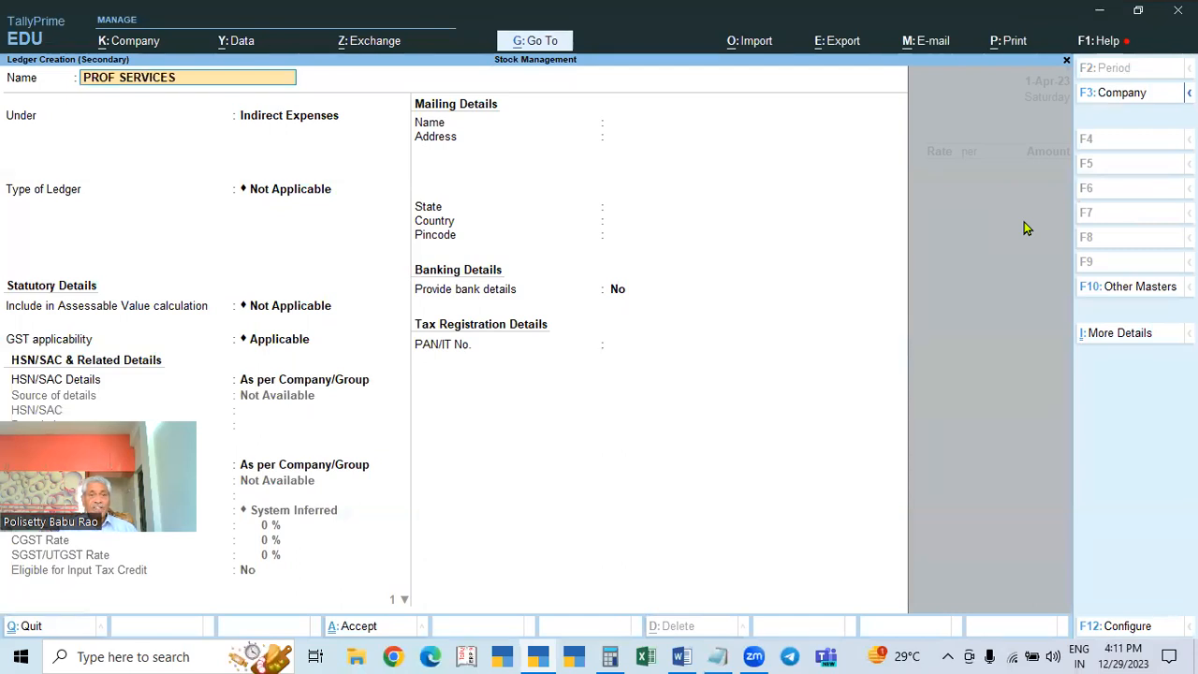
pyautogui.press('Return')
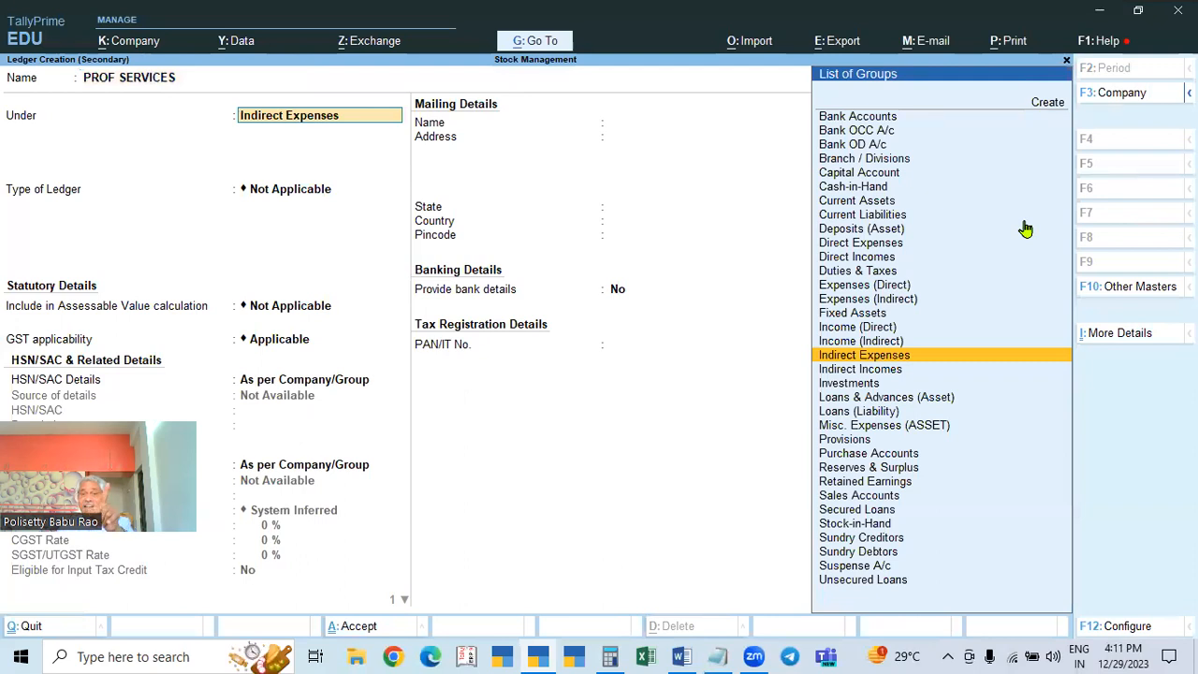
pyautogui.write('DIR')
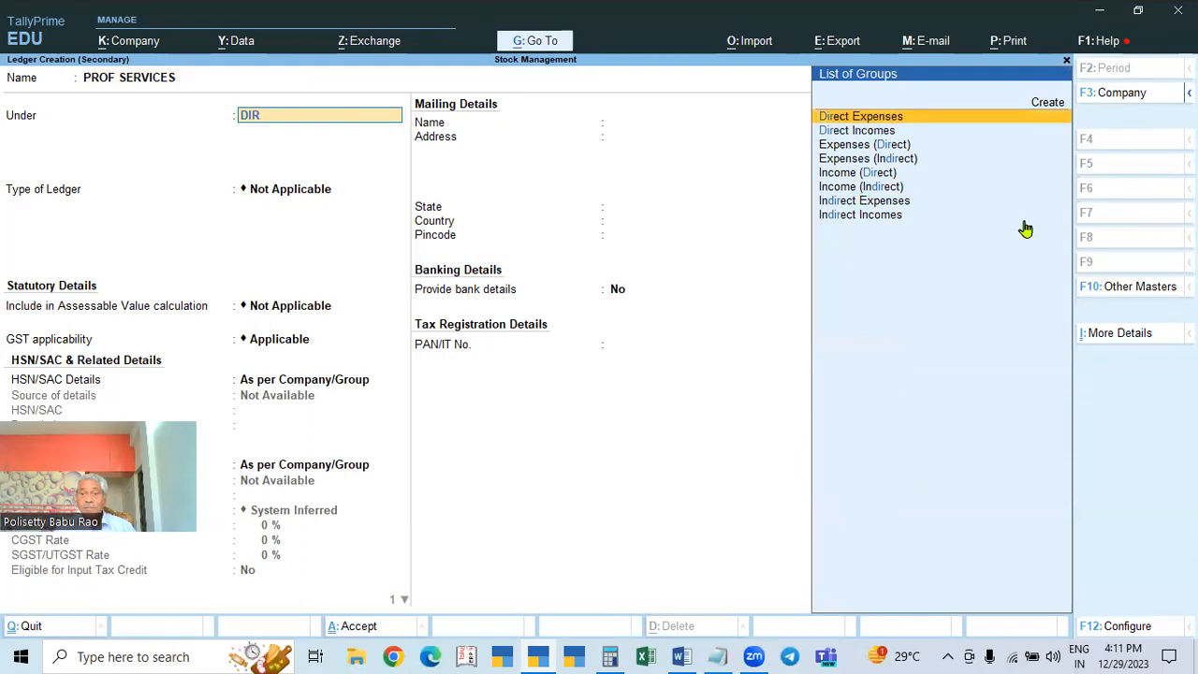
pyautogui.press('Down')
pyautogui.press('Return')
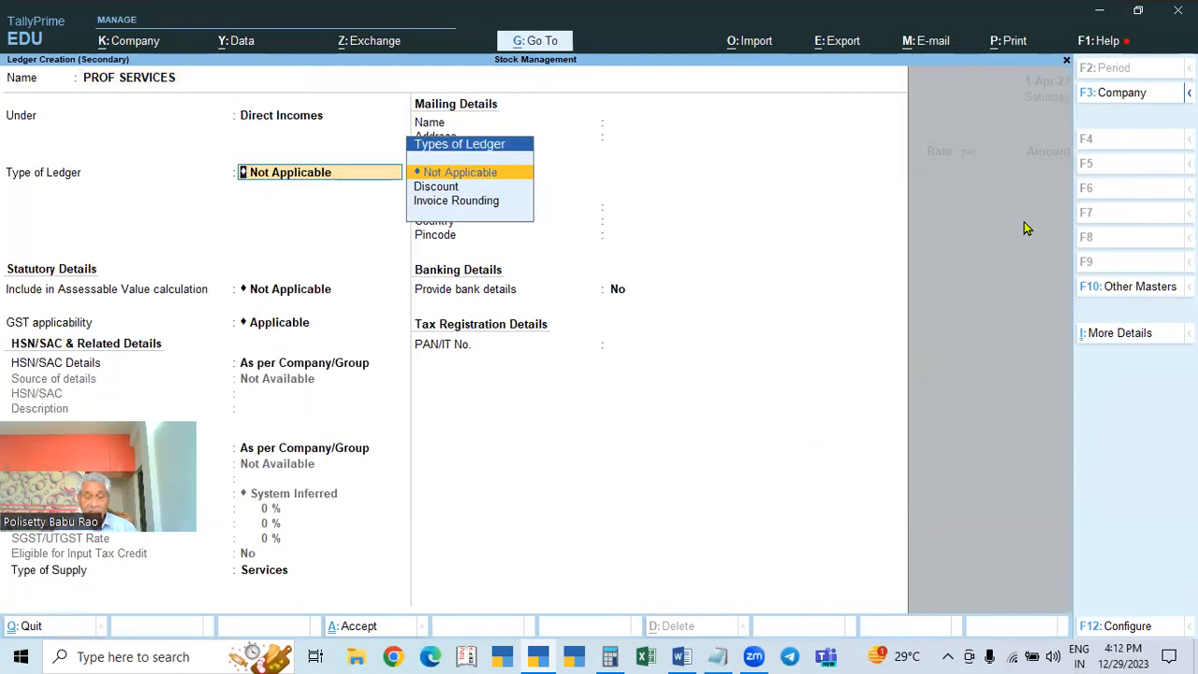
# Step: Specify HSN/SAC 123456 directly on the PROF SERVICES ledger
pyautogui.press('Return')
pyautogui.press('Return')
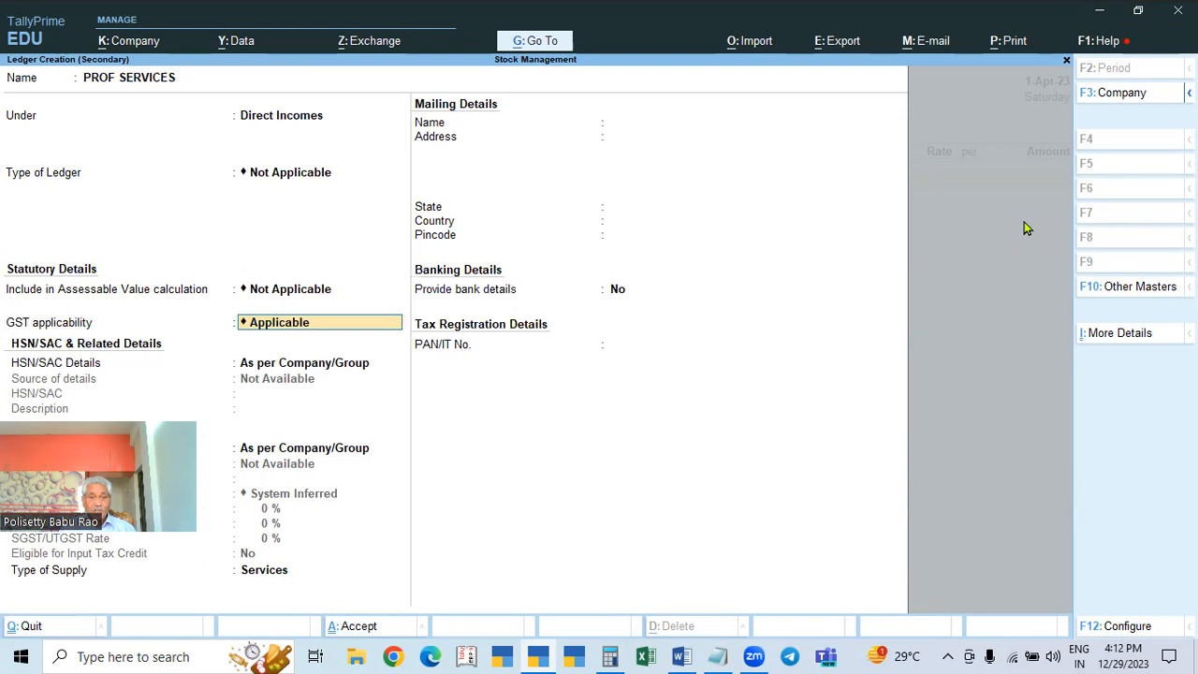
pyautogui.press('Return')
pyautogui.press('Down')
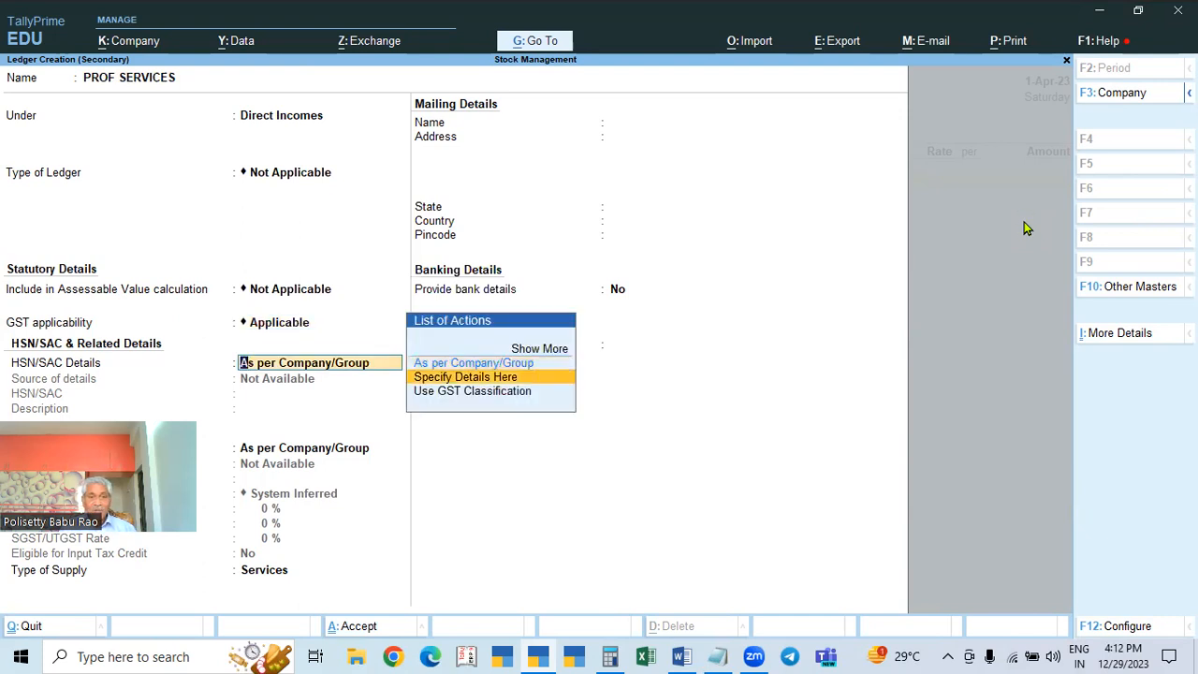
pyautogui.press('Return')
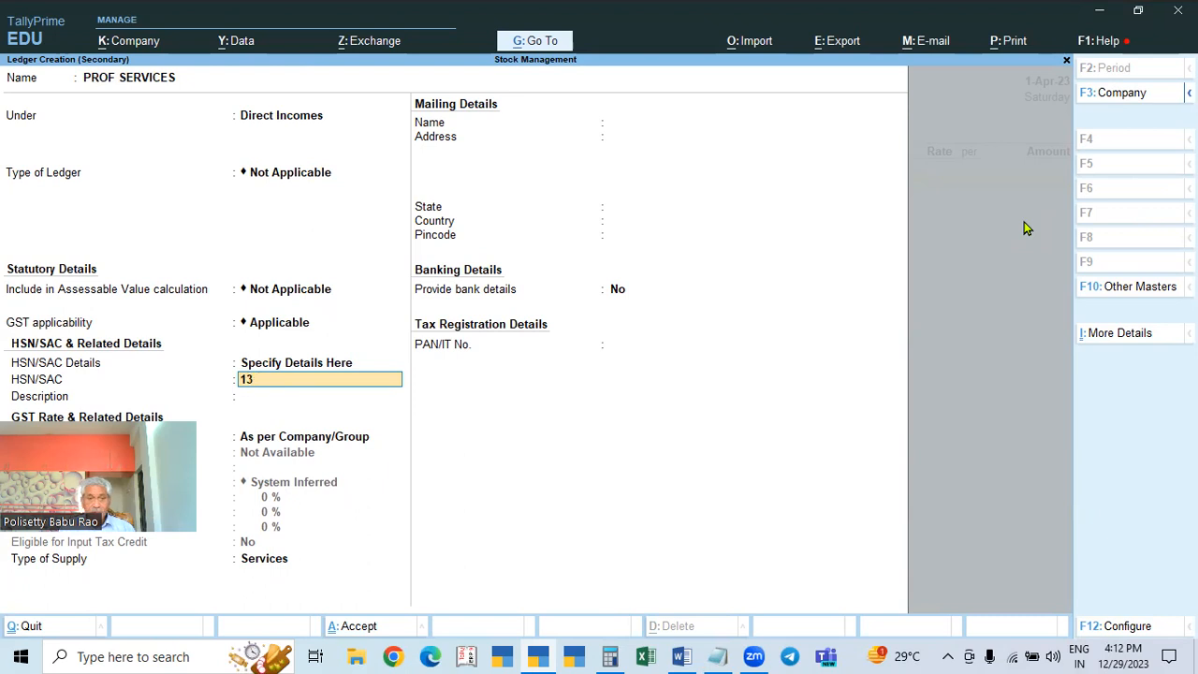
pyautogui.write('123456')
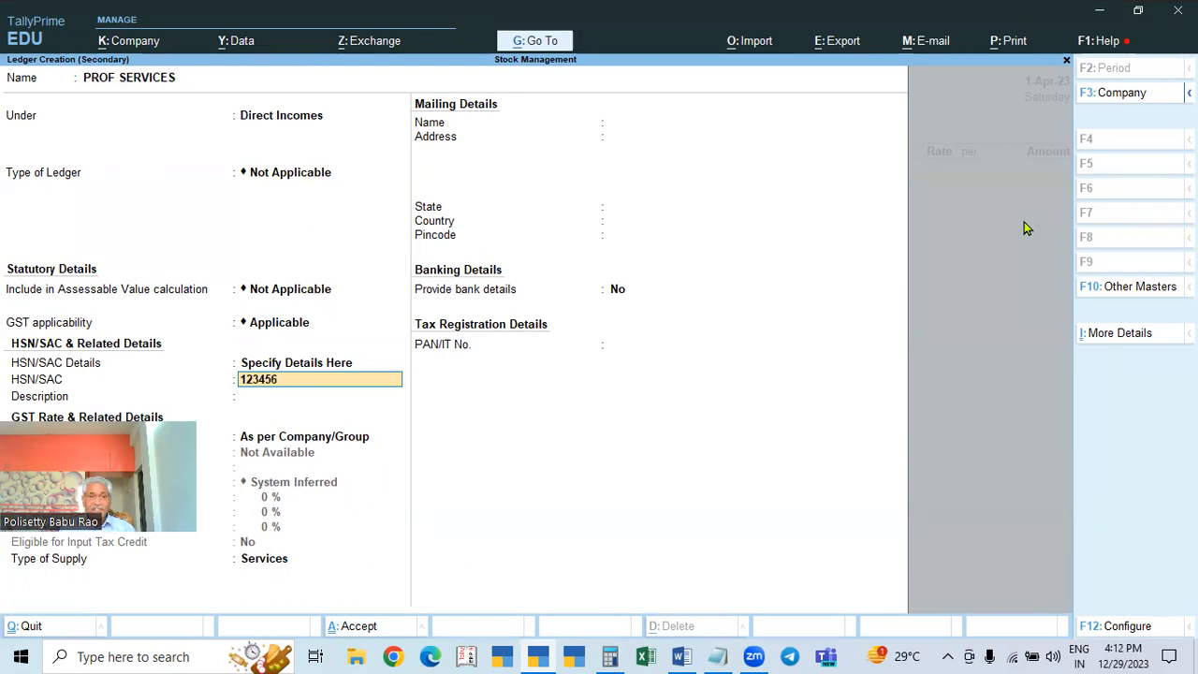
pyautogui.press('Return')
pyautogui.press('Return')
# Step: Set a taxable 18% GST rate for services, save the ledger, and enter 50,000 as its amount
pyautogui.press('Down')
pyautogui.press('Return')
pyautogui.press('Return')
pyautogui.press('Return')
pyautogui.write('18')
pyautogui.press('Return')
pyautogui.press('Return')
pyautogui.press('Return')
pyautogui.press('Return')
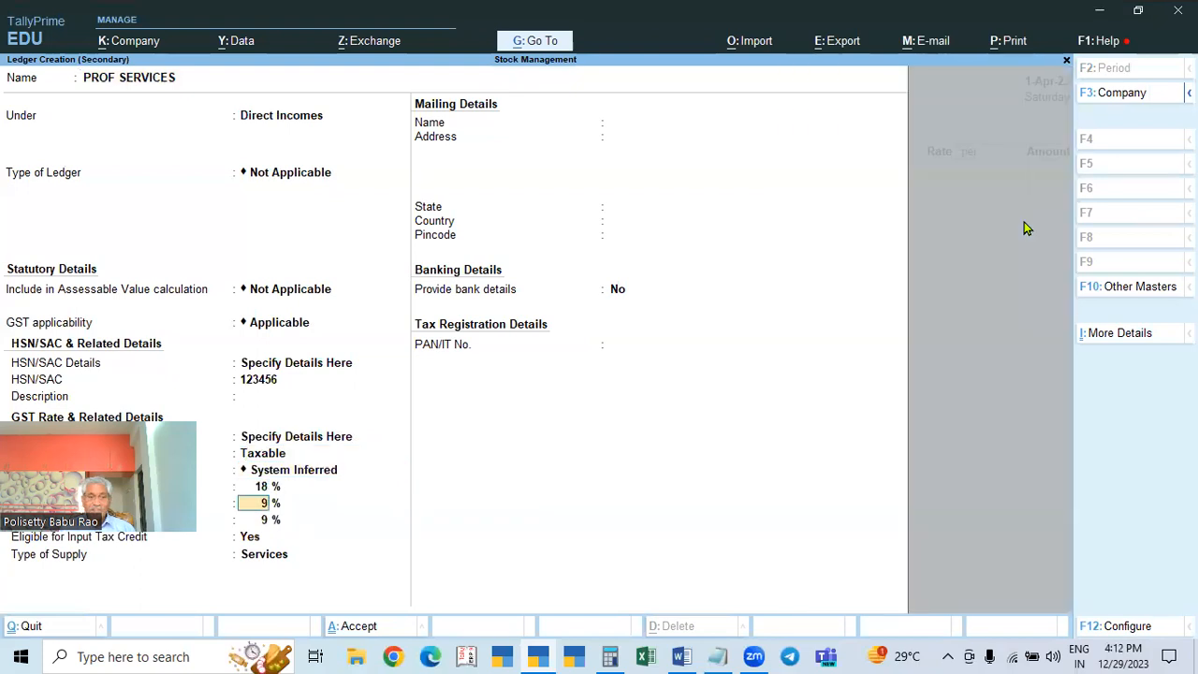
pyautogui.press('Return')
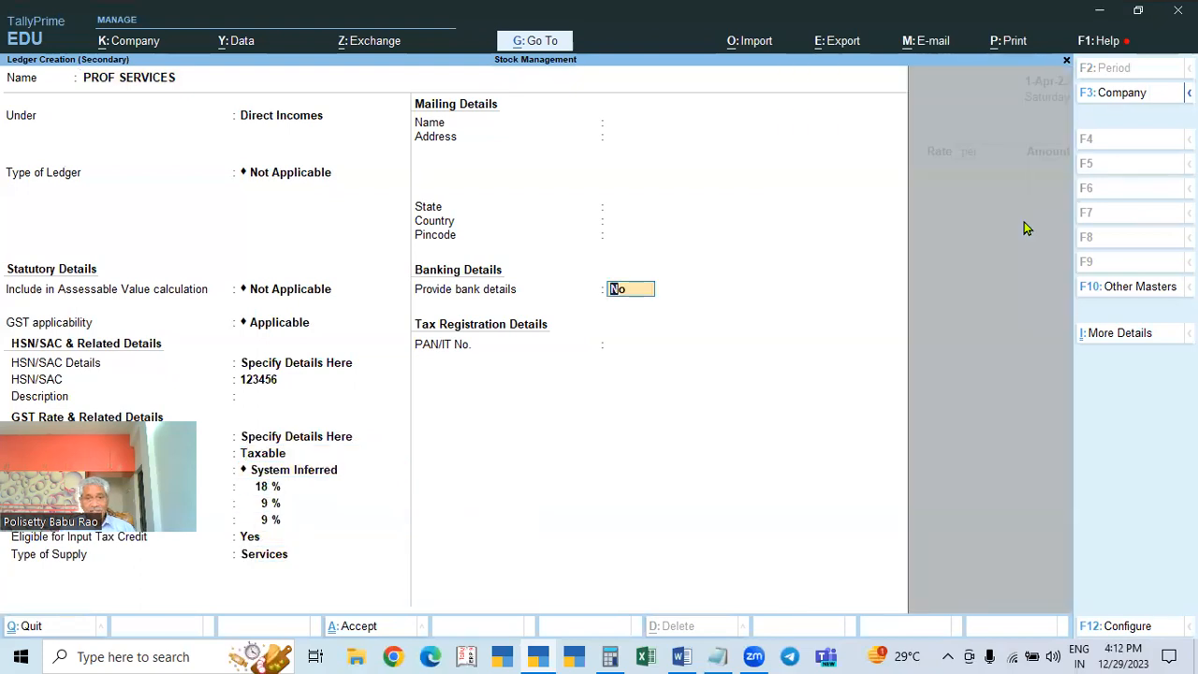
pyautogui.press('Return')
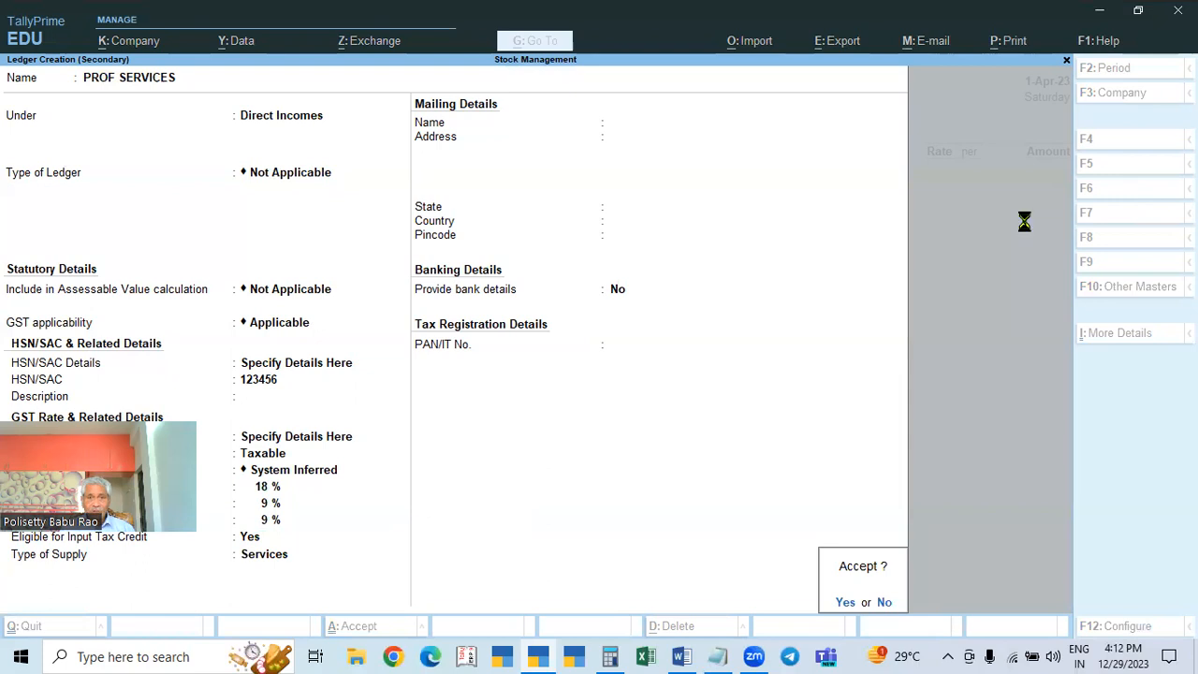
pyautogui.press('Return')
pyautogui.write('50000')
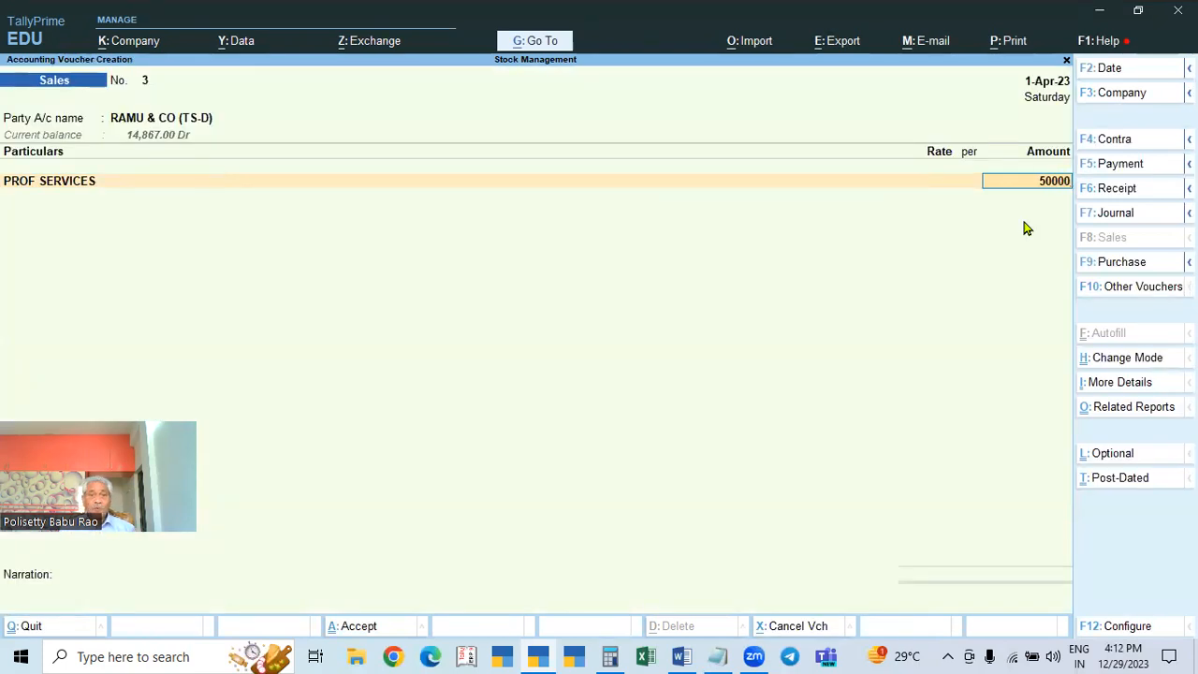
# Step: Confirm PROF SERVICES at 50,000 with GST as per masters and add CGST and SGST lines
pyautogui.press('Return')
pyautogui.press('Return')
pyautogui.press('Return')
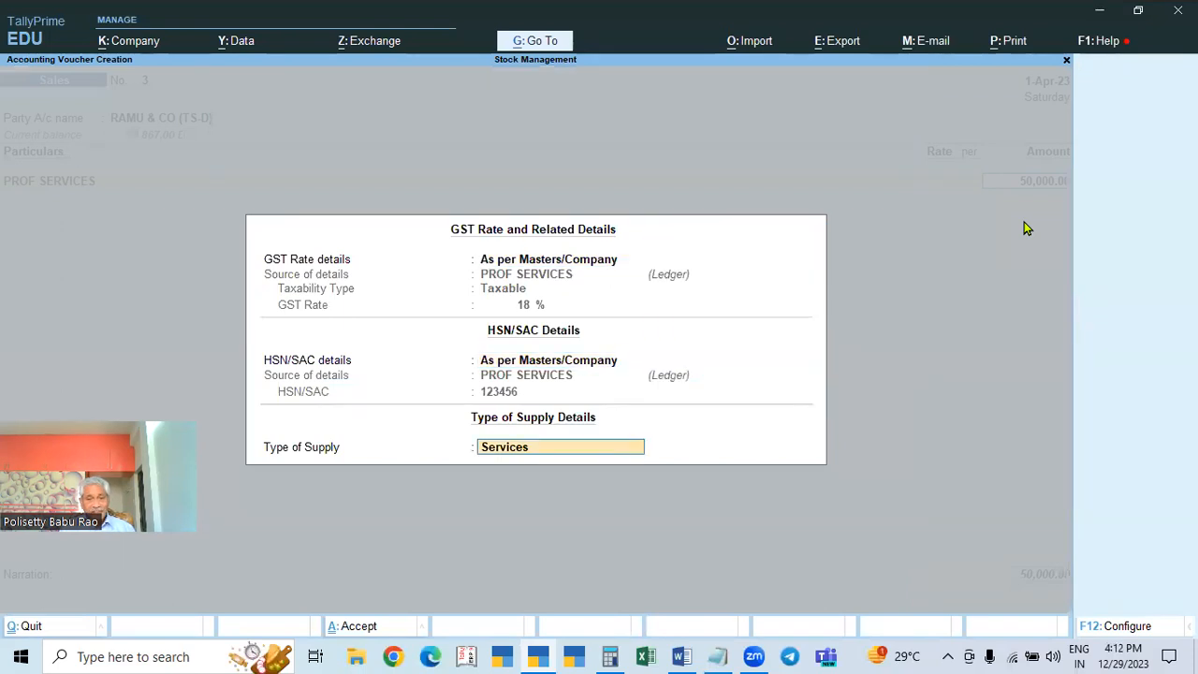
pyautogui.press('Return')
pyautogui.write('CG')
pyautogui.press('Return')
pyautogui.press('Return')
pyautogui.write('SG')
pyautogui.press('Return')
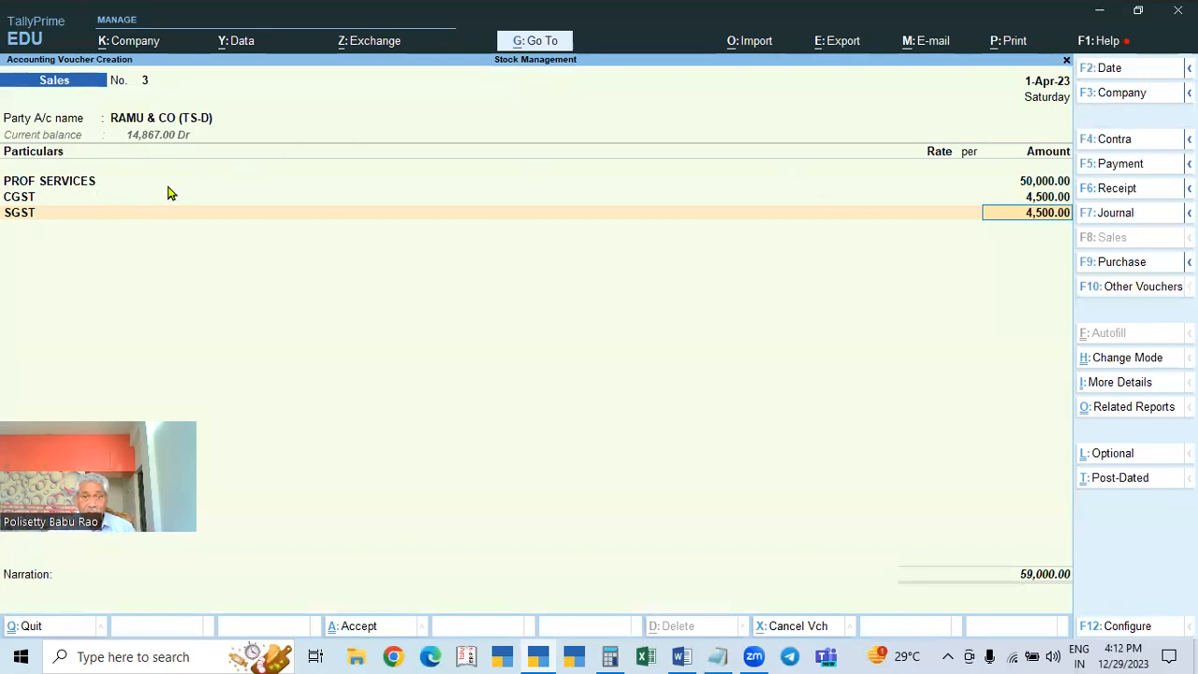
# Step: Recheck PROF SERVICES GST, accept CGST and SGST at 4,500 each, and bill New Ref 3 for 59,000
pyautogui.click(1047, 183)
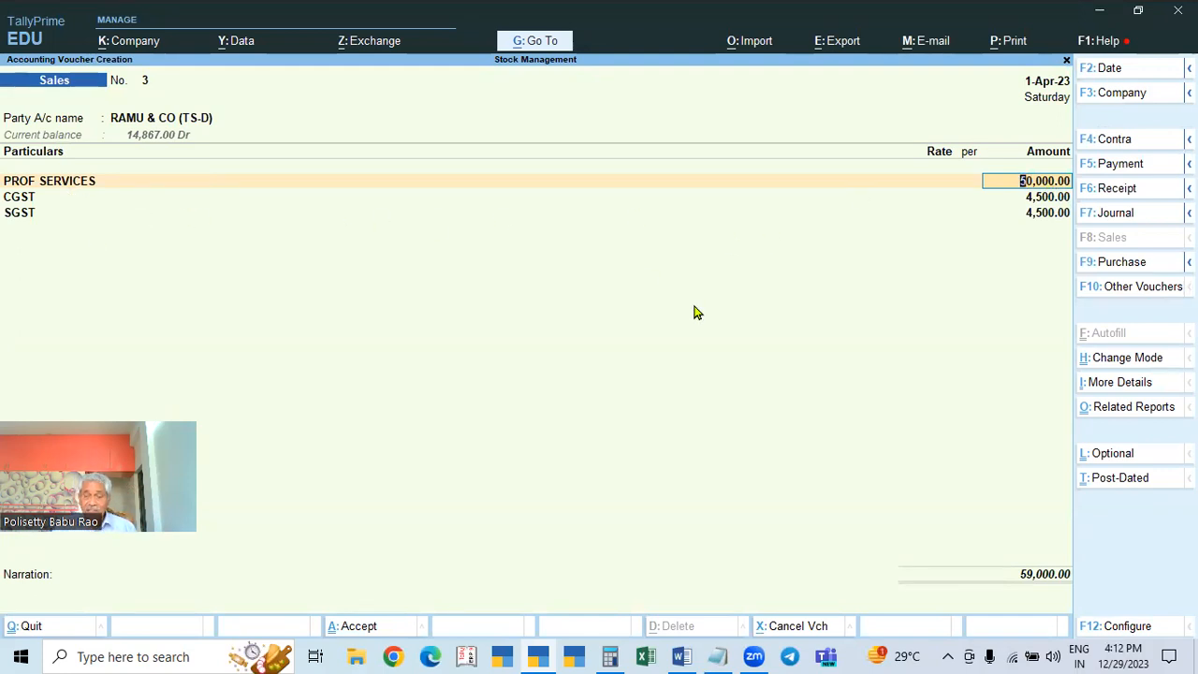
pyautogui.press('Return')
pyautogui.press('Return')
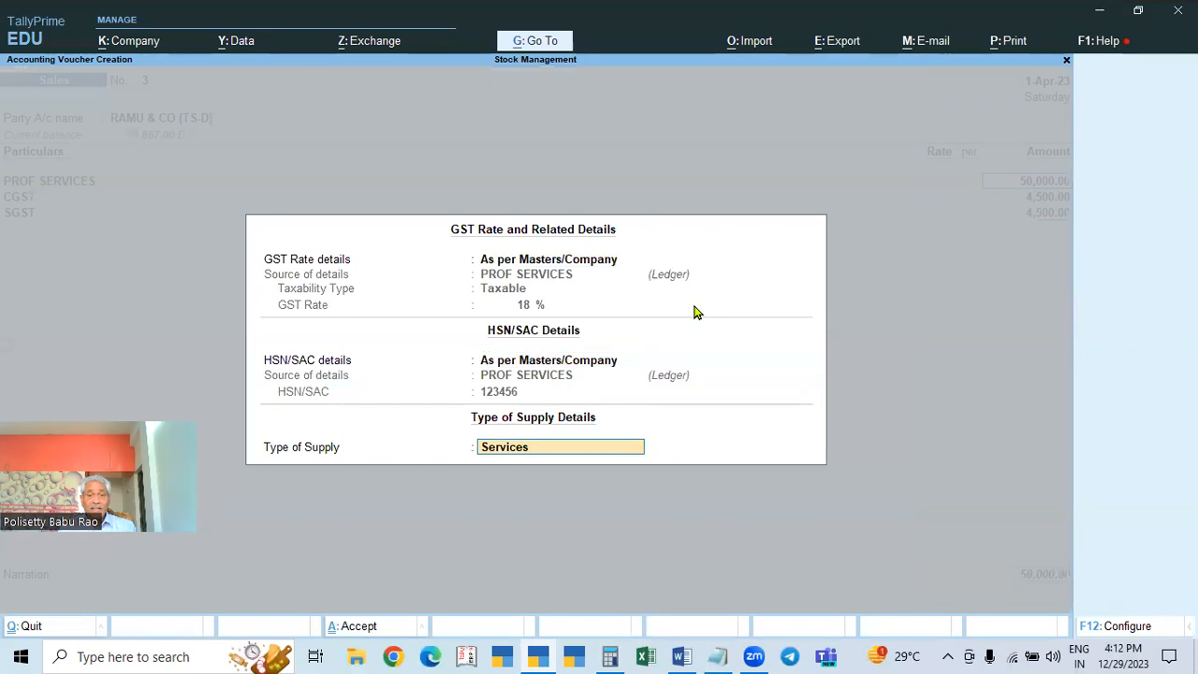
pyautogui.press('Return')
pyautogui.press('Return')
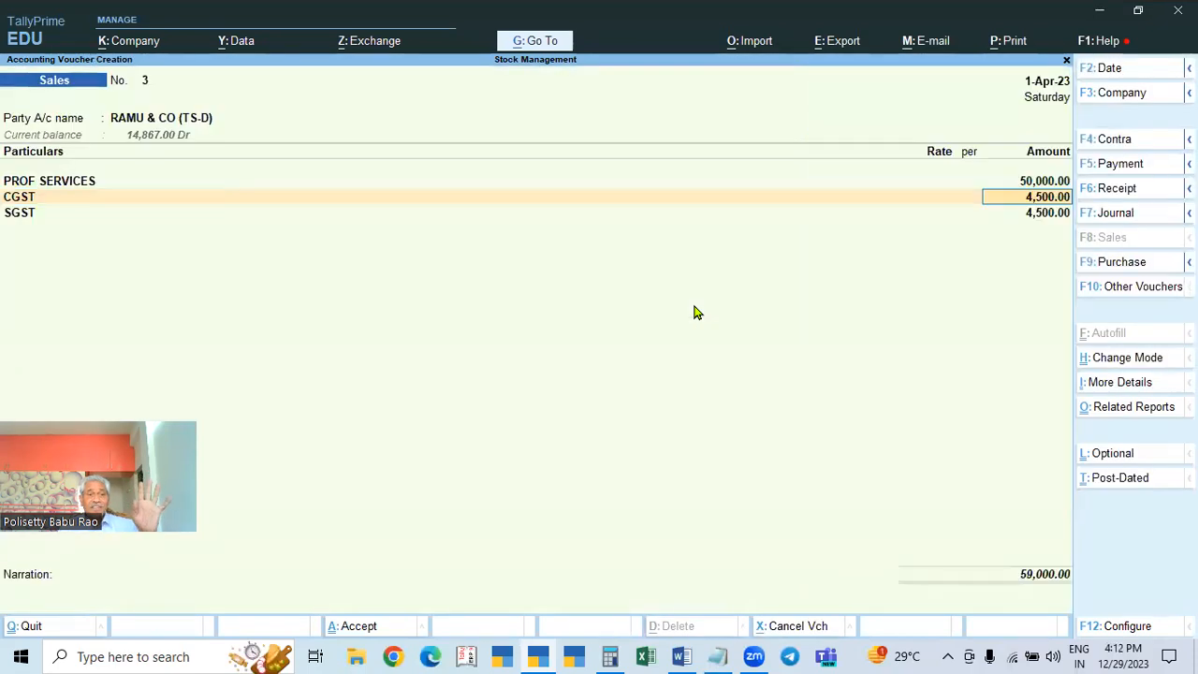
pyautogui.press('Return')
pyautogui.press('Return')
pyautogui.press('Return')
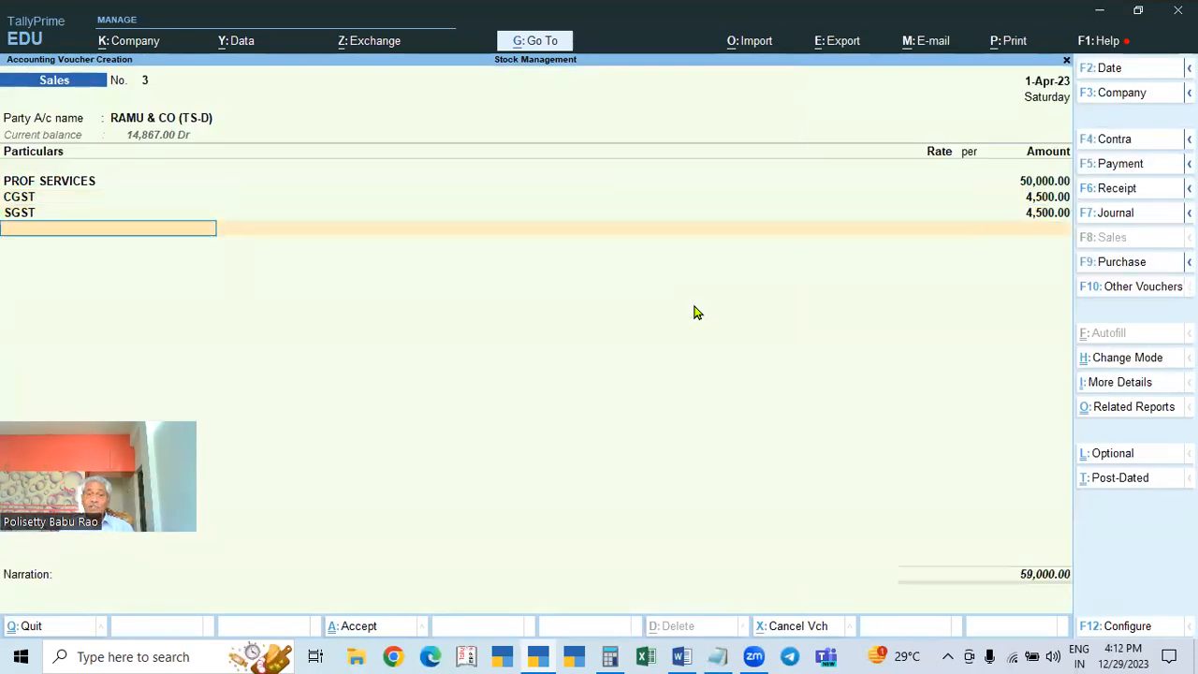
pyautogui.press('Return')
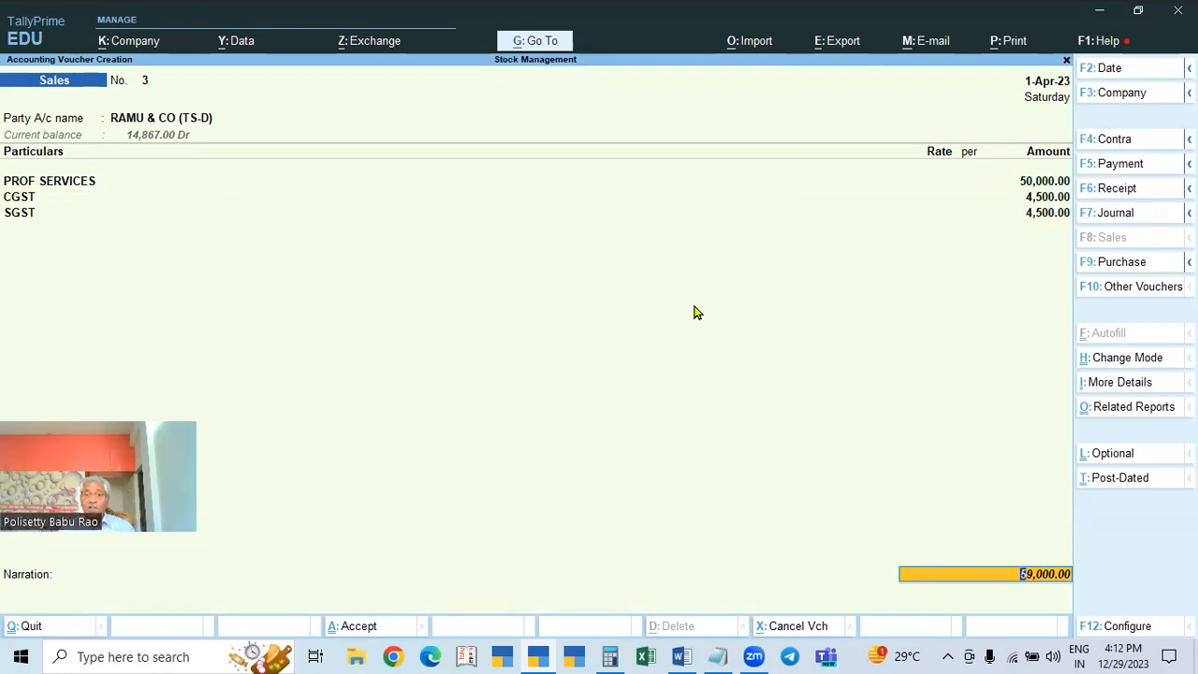
pyautogui.press('Return')
pyautogui.press('Return')
pyautogui.press('Return')
pyautogui.press('Return')
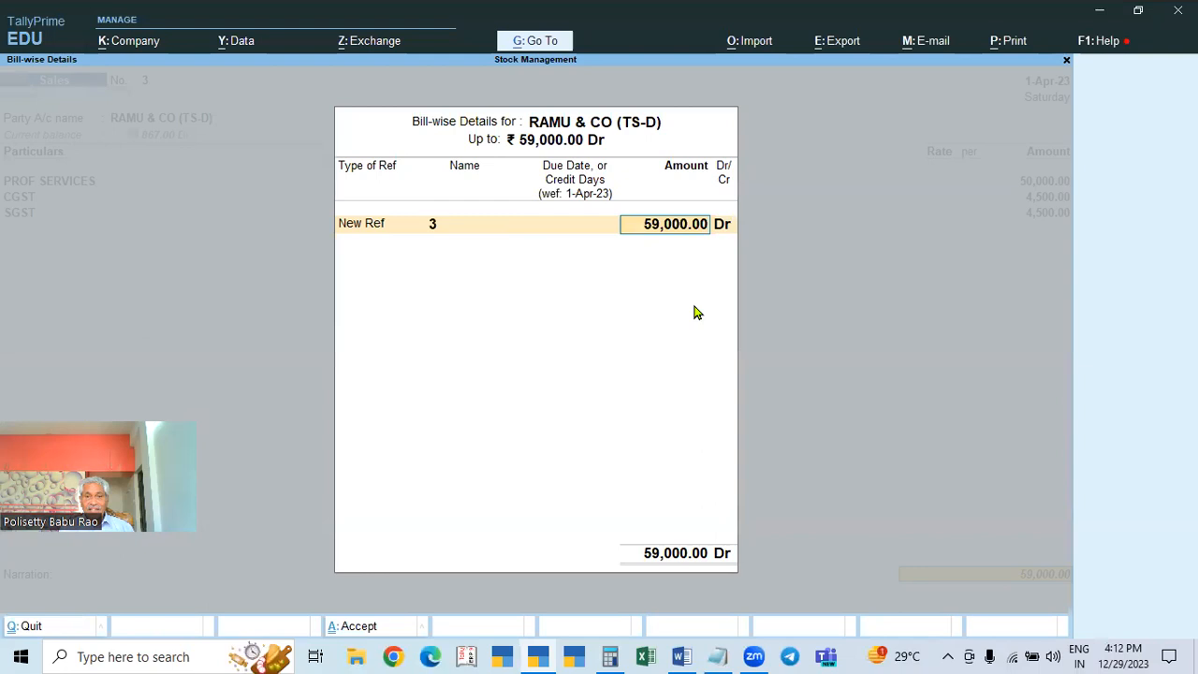
pyautogui.press('Return')
pyautogui.press('Return')
pyautogui.press('Return')
pyautogui.press('Return')
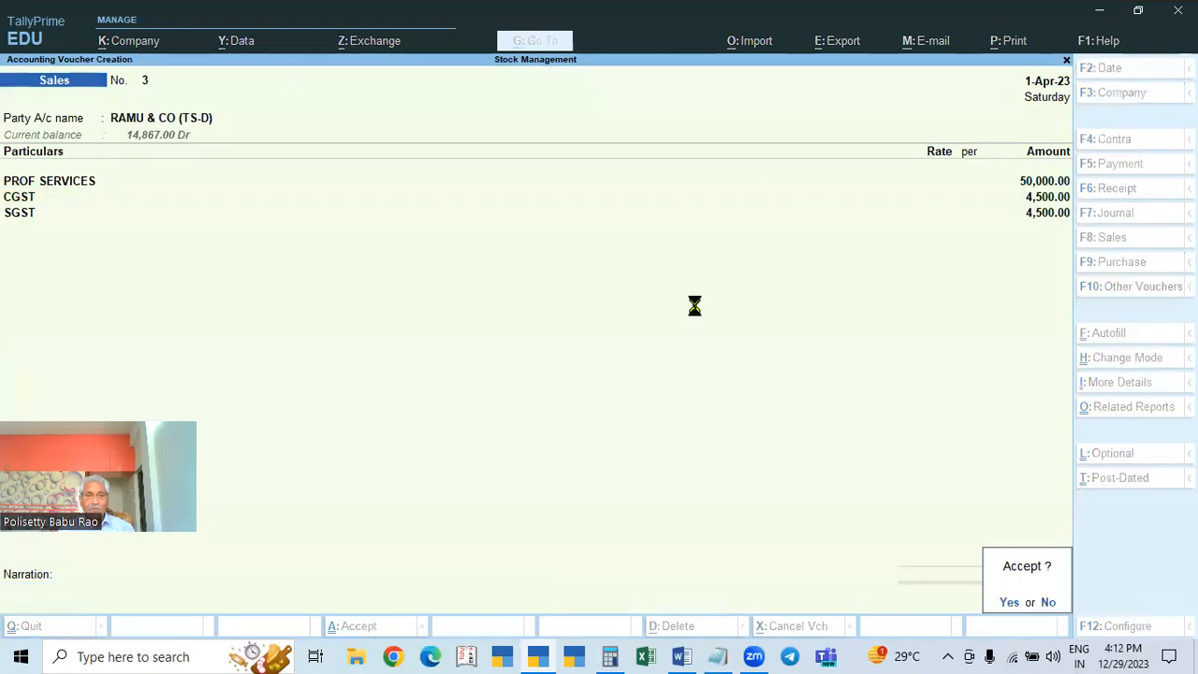
pyautogui.press('Escape')
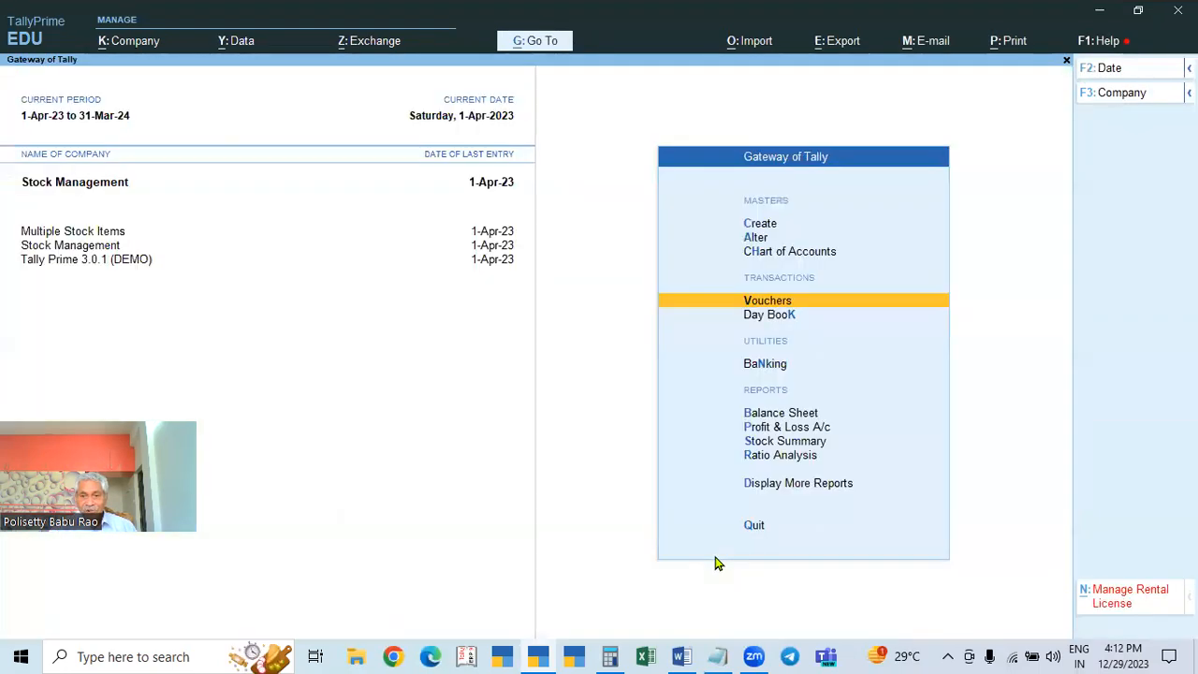
pyautogui.press('Escape')
pyautogui.press('Escape')
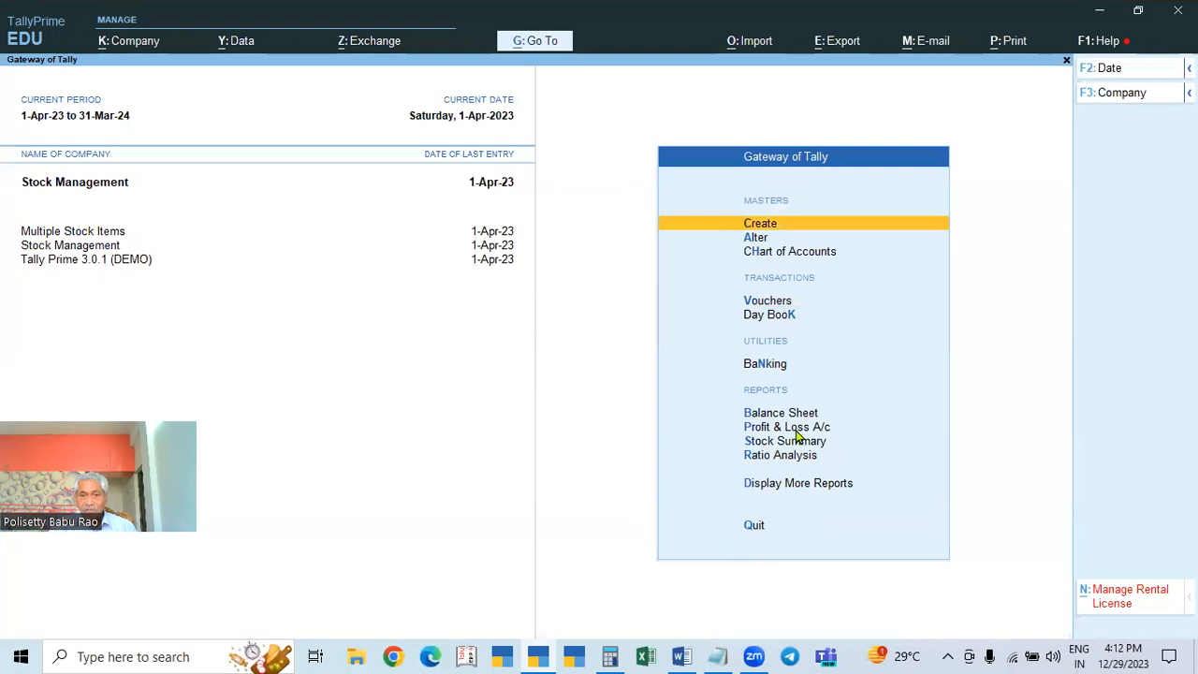
pyautogui.click(796, 432)
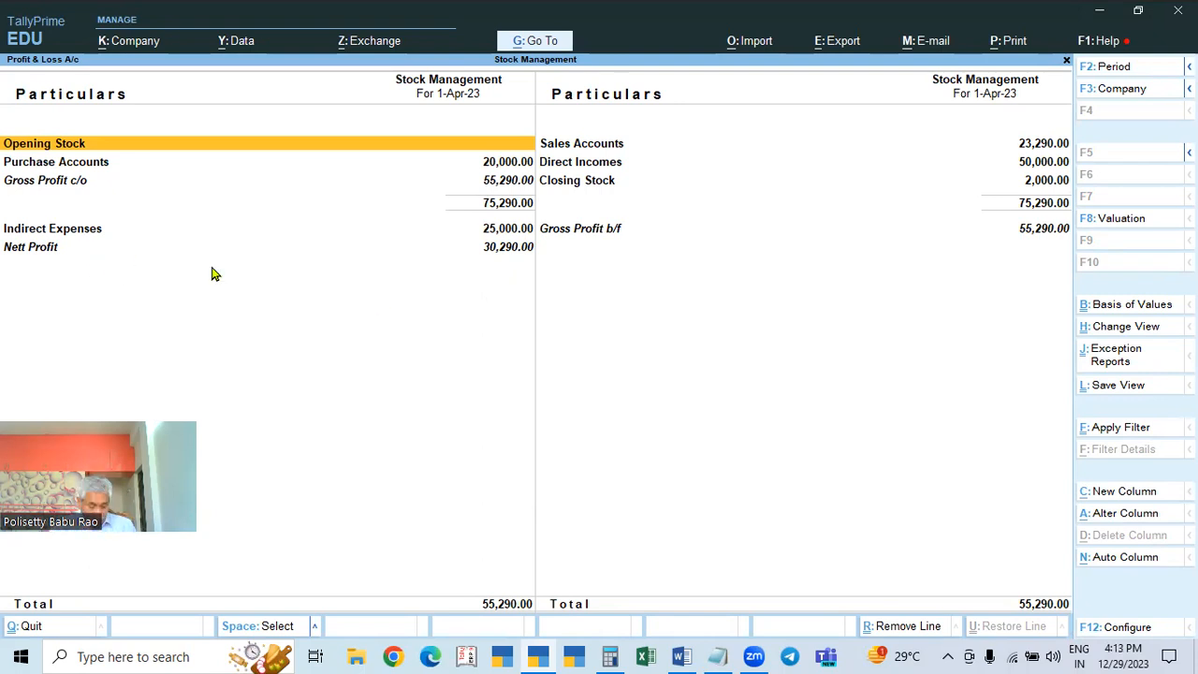
pyautogui.press('alt')
pyautogui.hotkey('alt', 'F5')
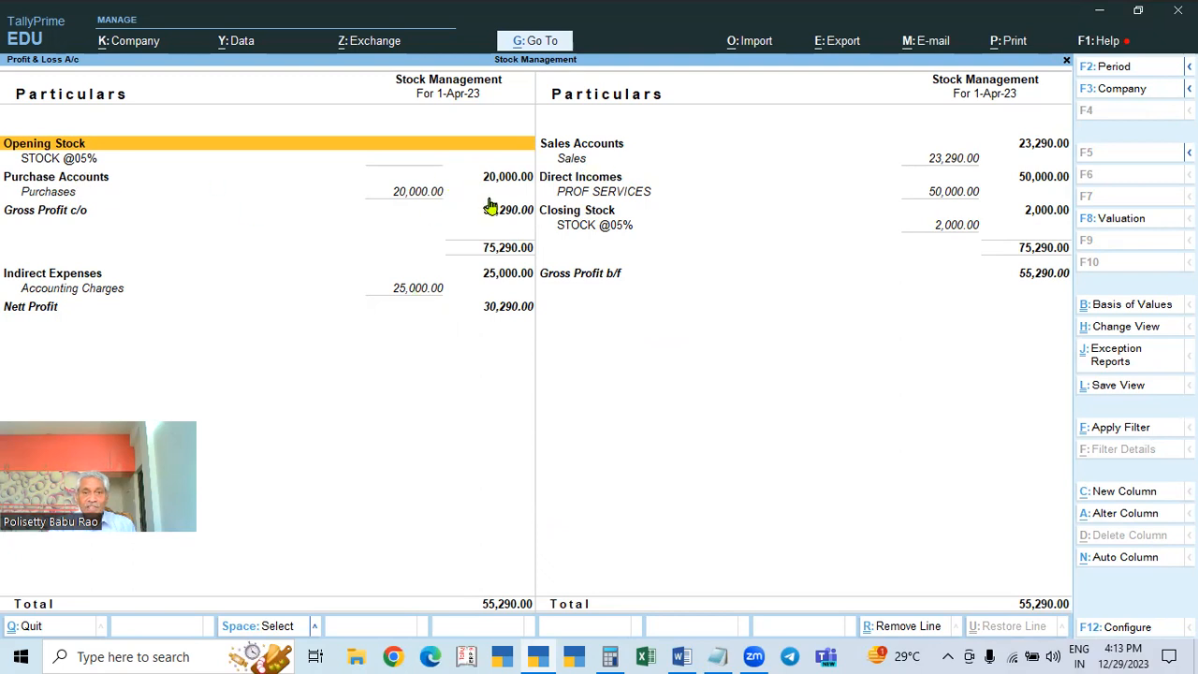
pyautogui.click(625, 195)
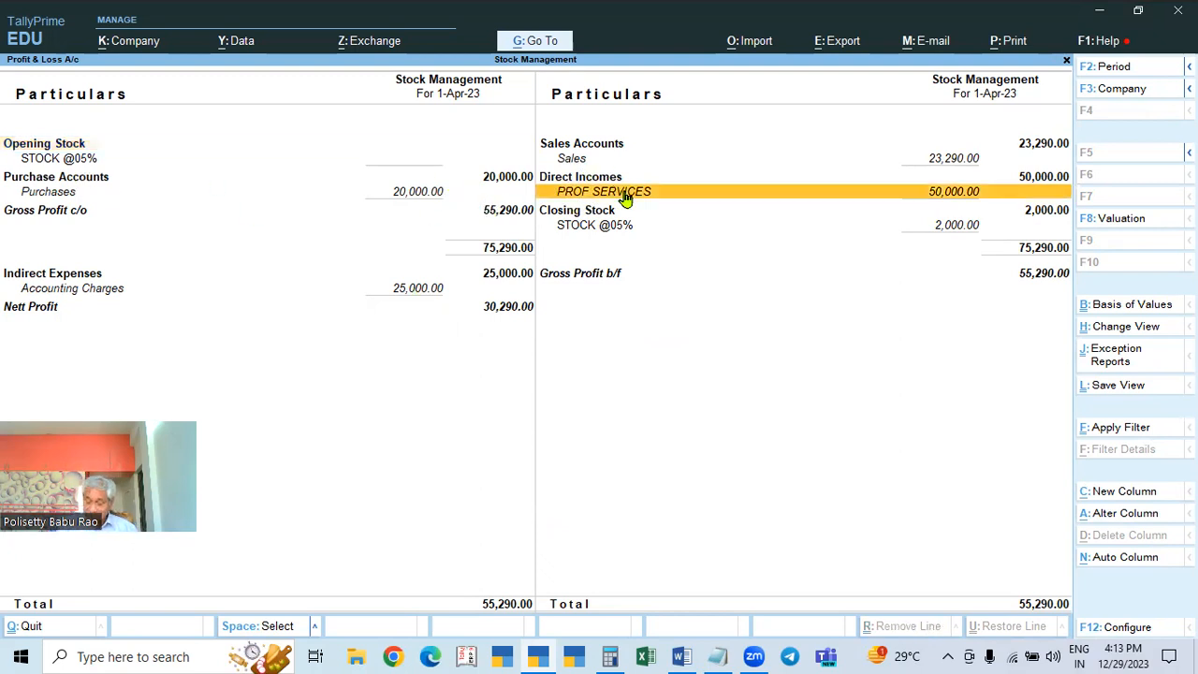
pyautogui.click(625, 195)
pyautogui.press('Escape')
pyautogui.press('Escape')
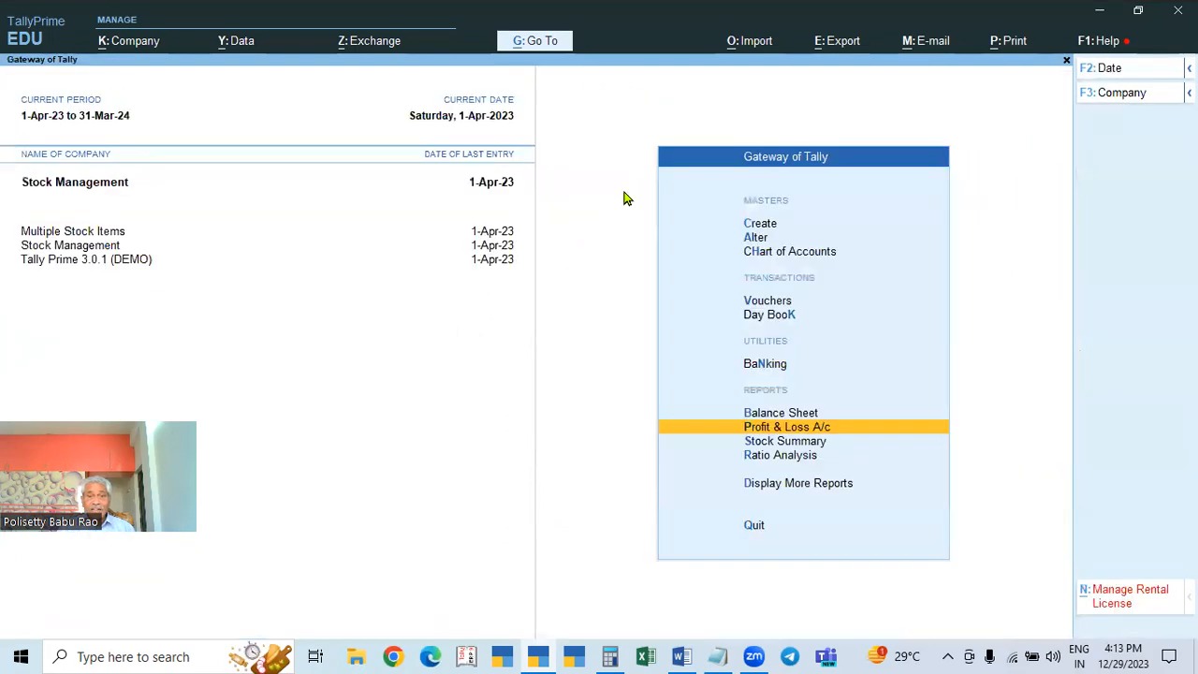
pyautogui.press('Up')
pyautogui.press('Up')
pyautogui.press('Up')
pyautogui.press('Up')
pyautogui.press('Up')
pyautogui.press('Up')
pyautogui.press('Return')
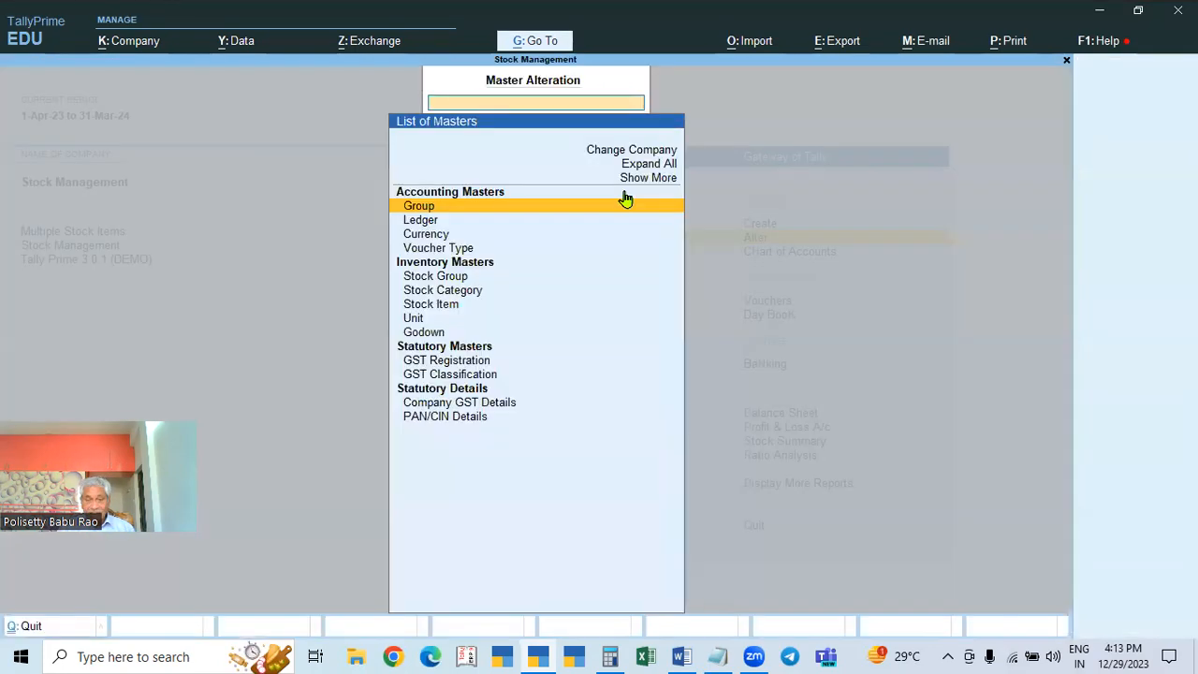
pyautogui.press('Down')
pyautogui.press('Return')
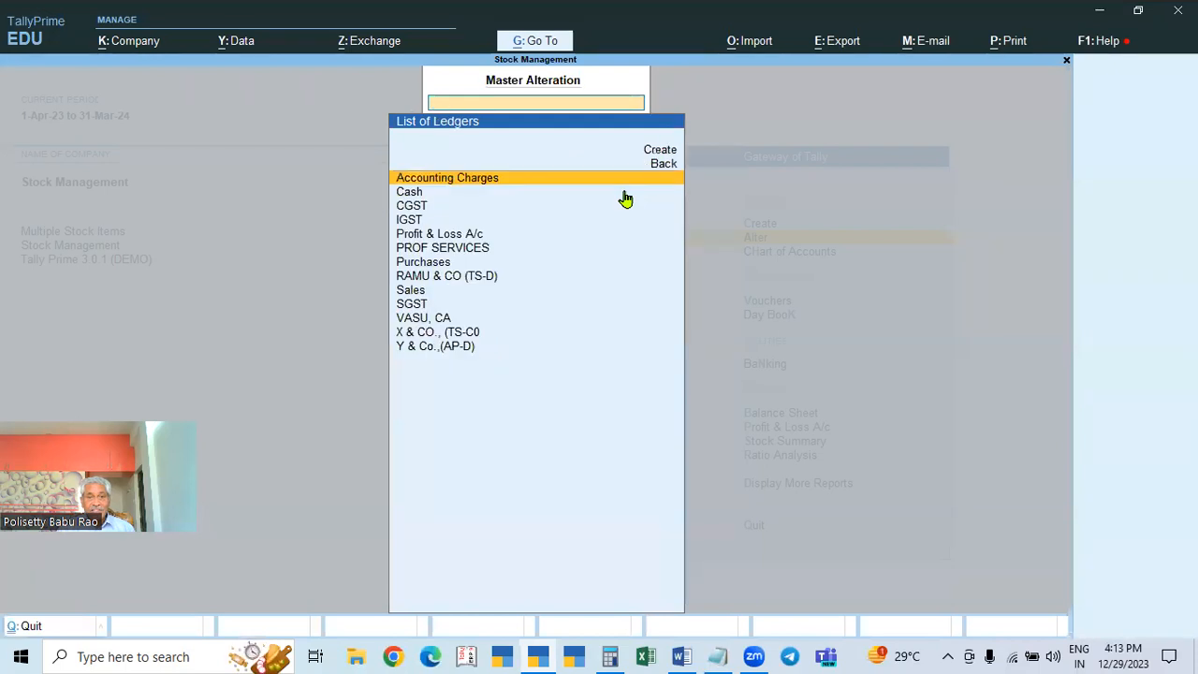
pyautogui.press('Return')
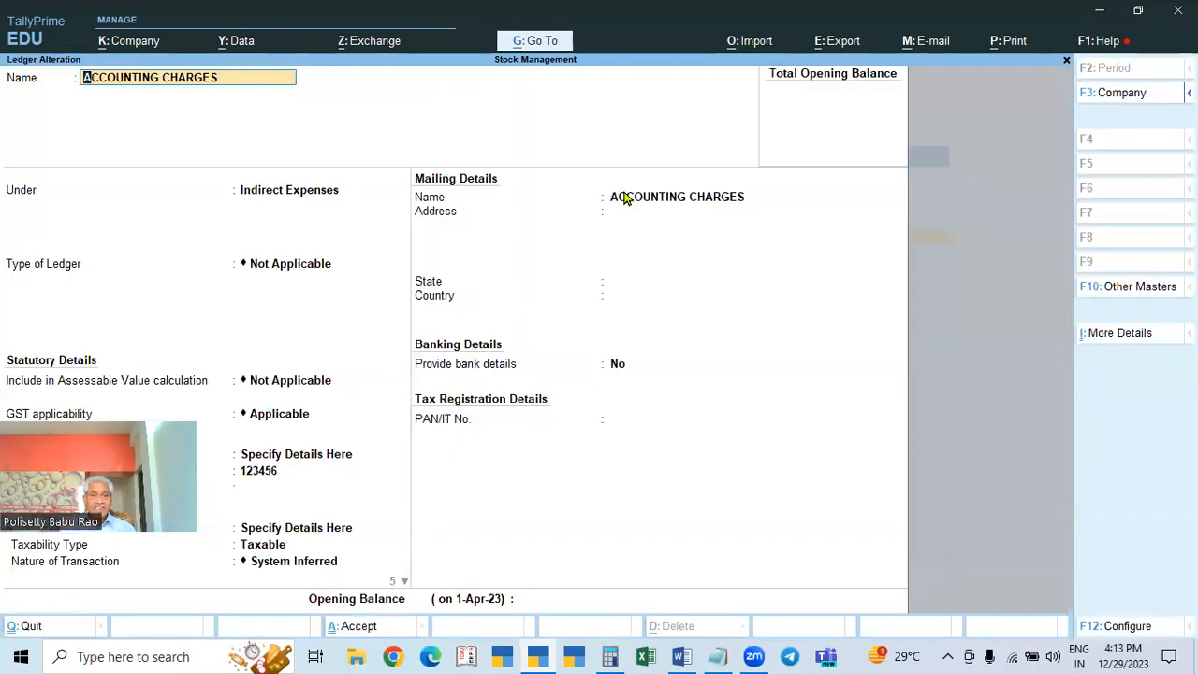
pyautogui.press('Return')
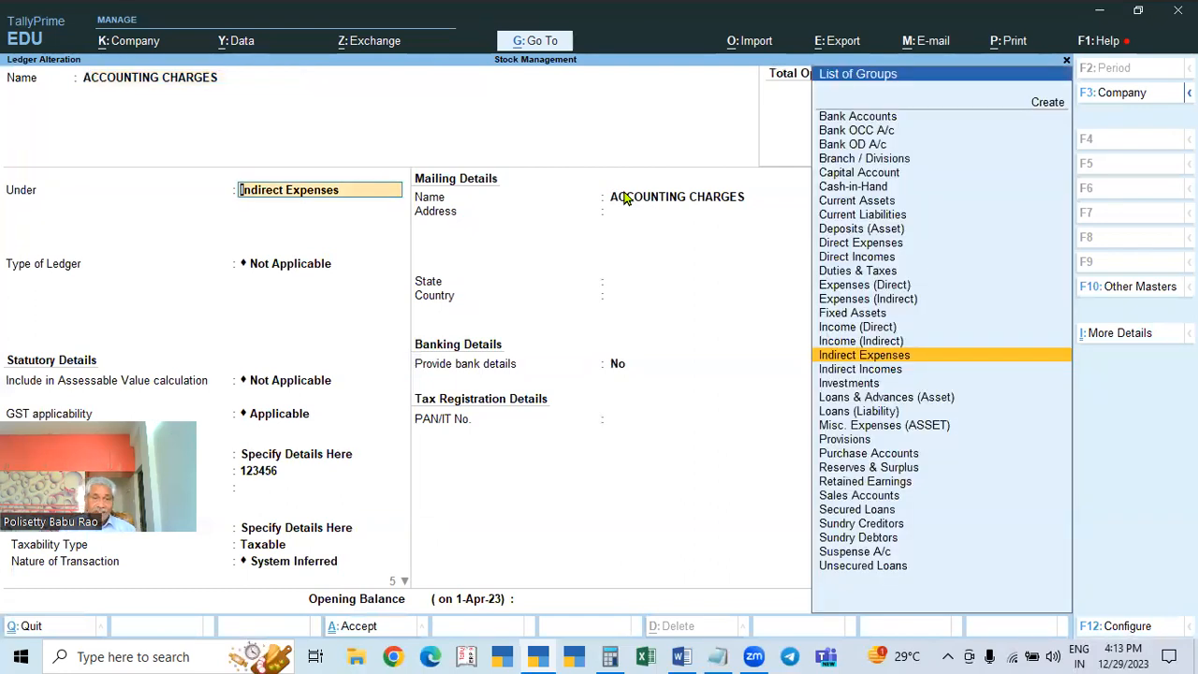
pyautogui.write('PUR')
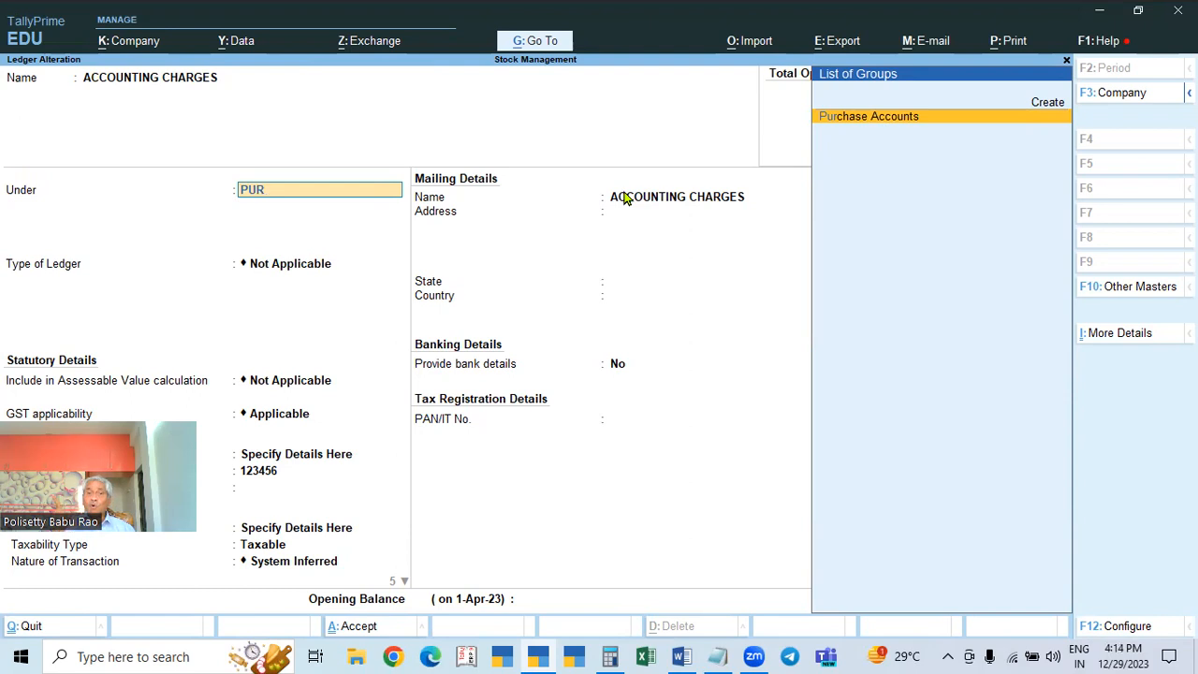
pyautogui.press('BackSpace')
pyautogui.press('BackSpace')
pyautogui.press('BackSpace')
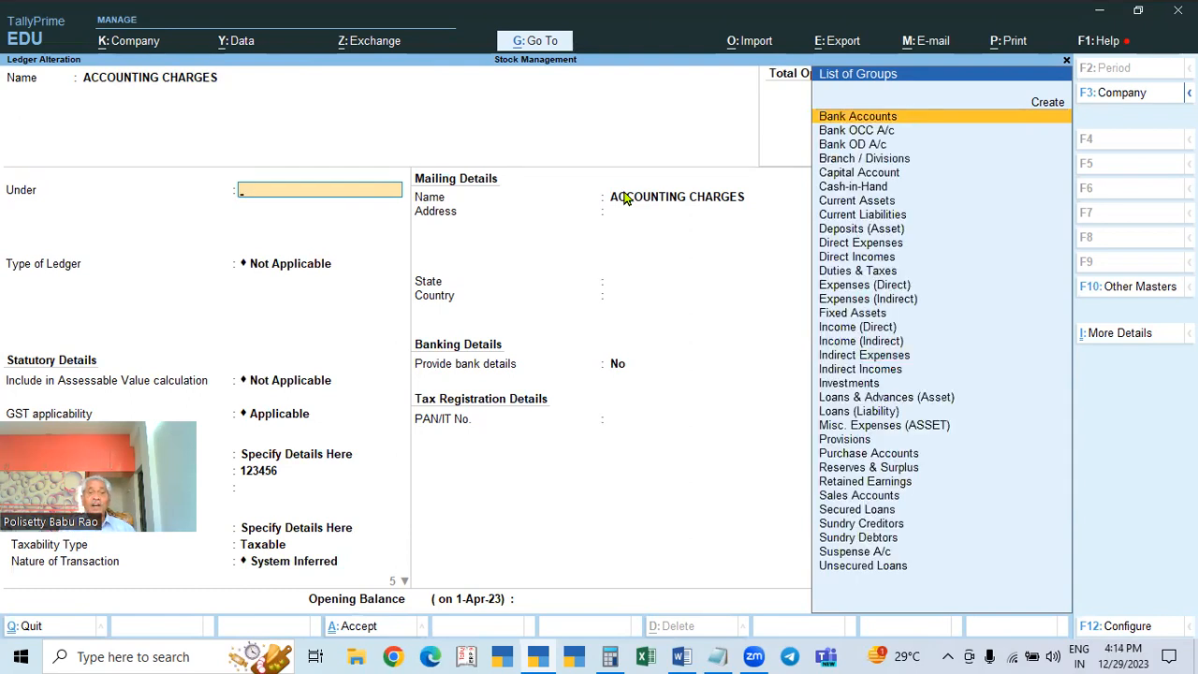
pyautogui.press('Escape')
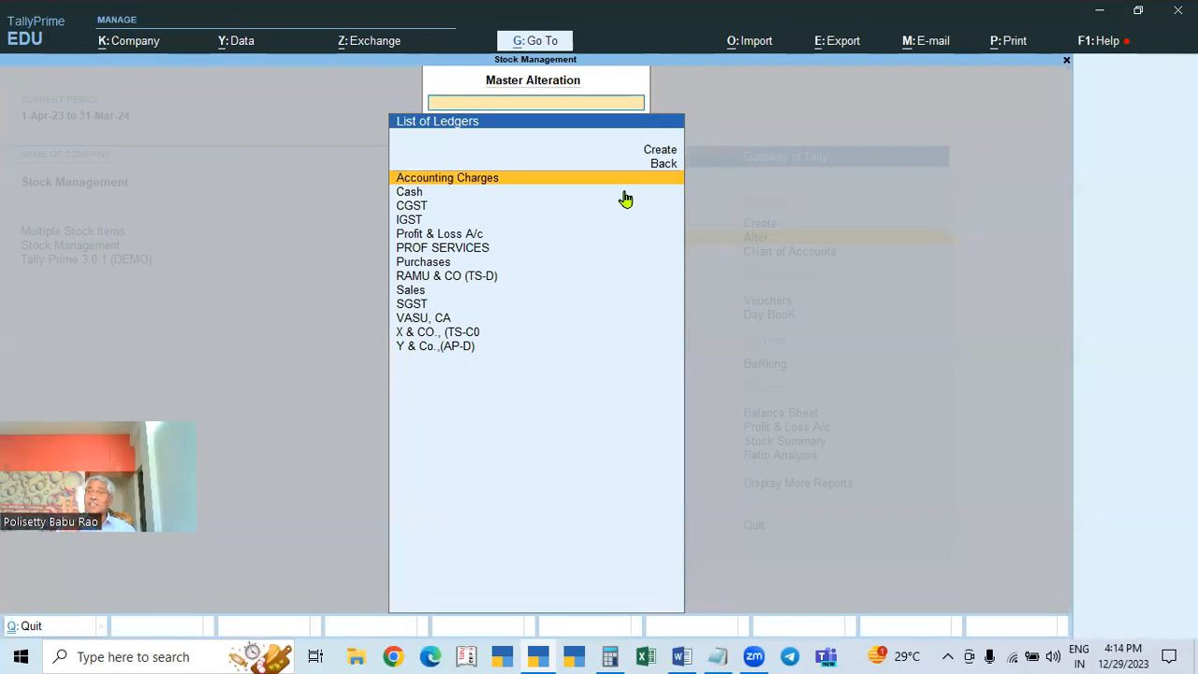
pyautogui.press('Escape')
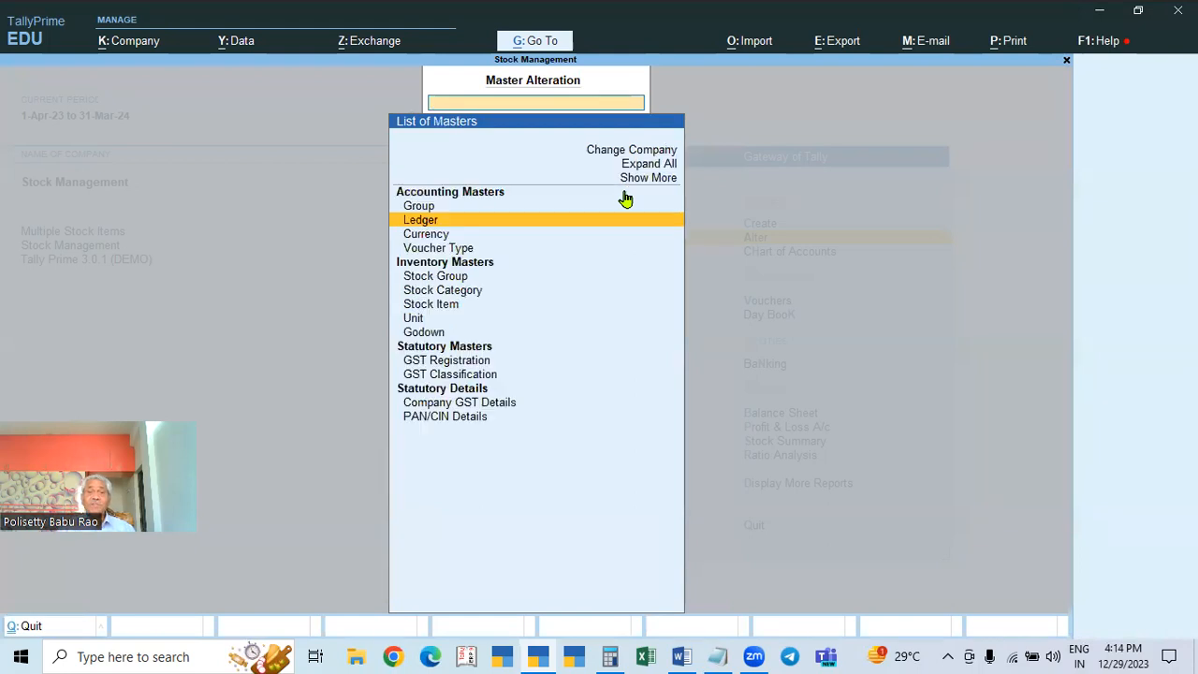
pyautogui.press('Escape')
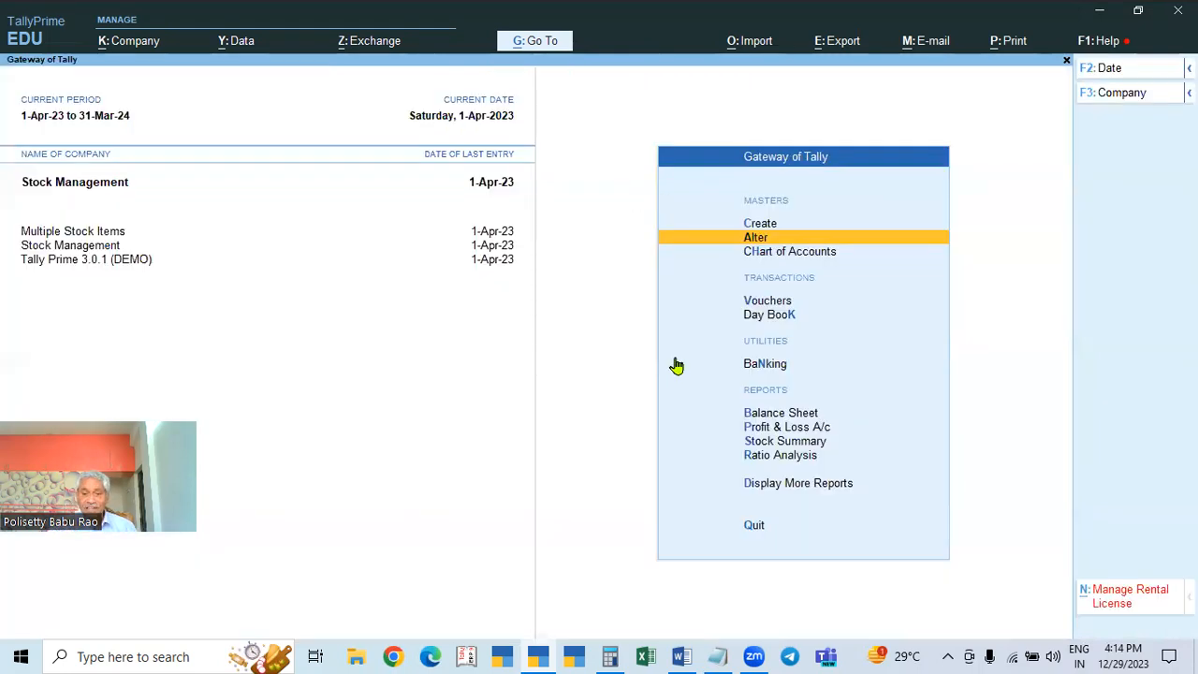
# Step: Switch to the Word notes and highlight the stock item, stock group and services places, then points 8–10
pyautogui.click(681, 657)
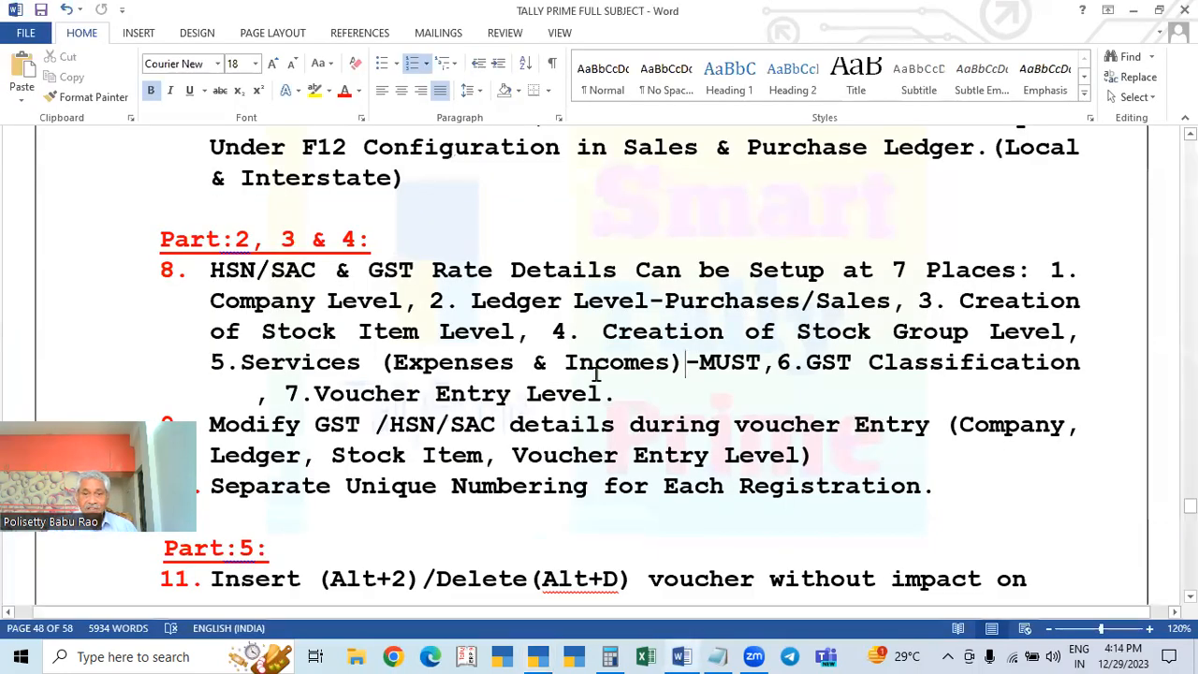
pyautogui.moveTo(775, 364); pyautogui.dragTo(200, 315)
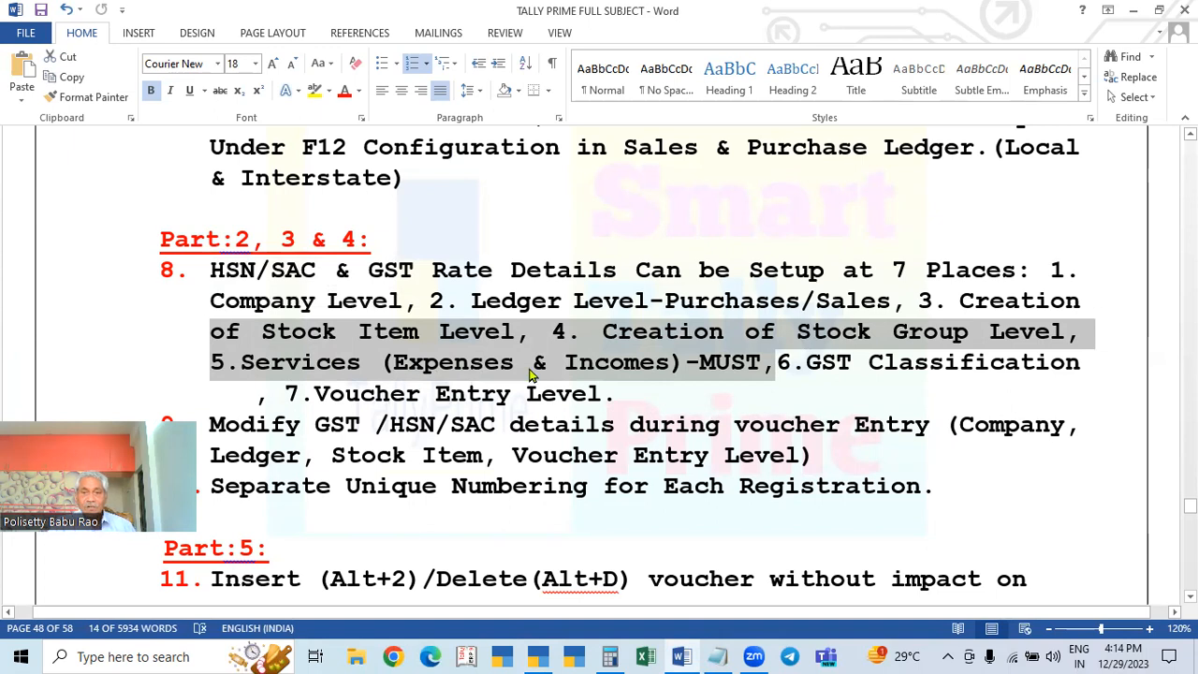
pyautogui.scroll(-1, 612, 380)
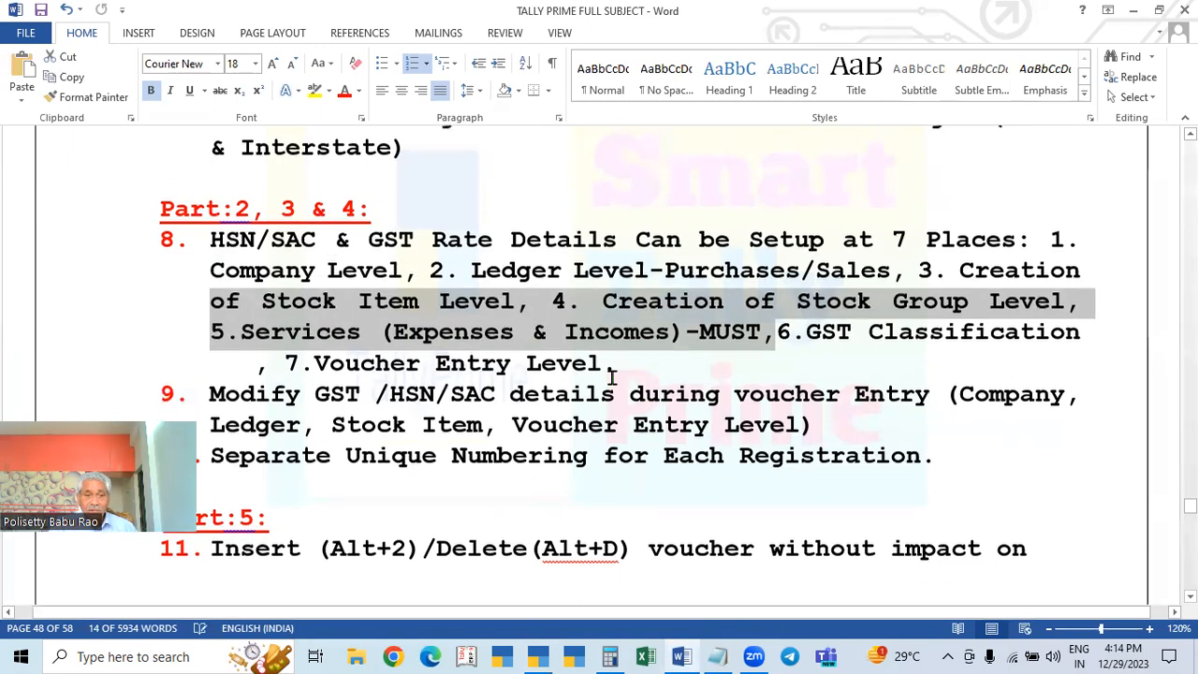
pyautogui.scroll(1, 581, 393)
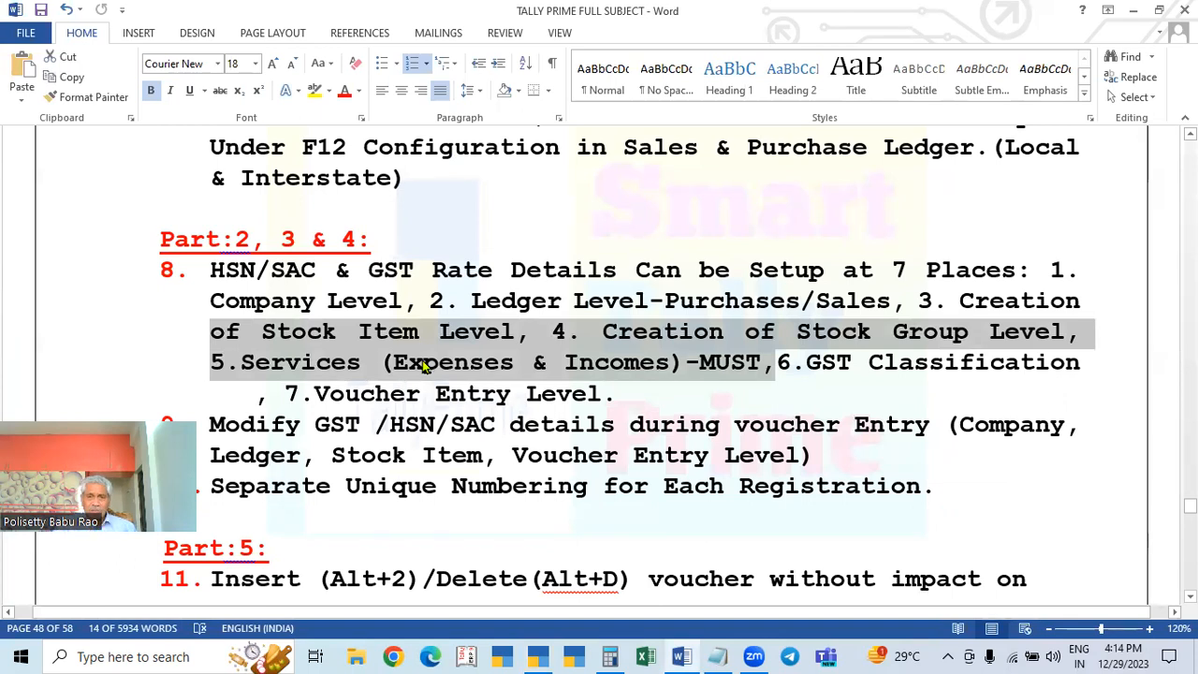
pyautogui.moveTo(147, 241); pyautogui.dragTo(987, 496)
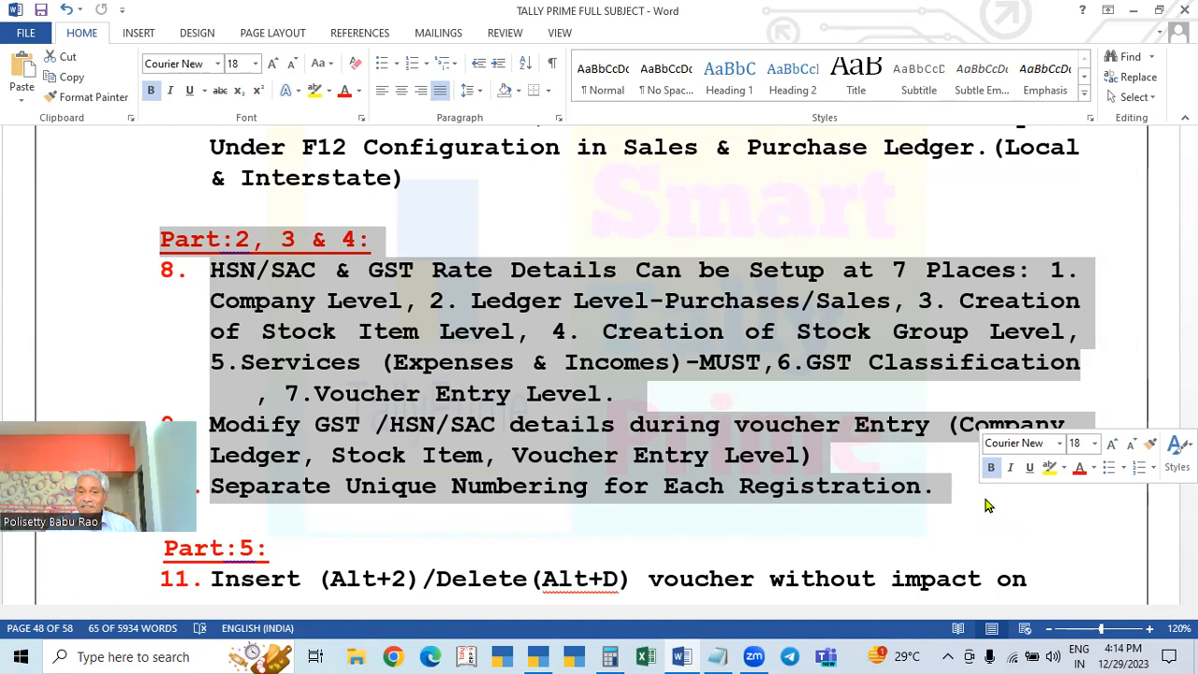
# Step: Highlight the GST Classification and Voucher Entry Level places and point 9 on modifying GST details
pyautogui.click(1118, 281)
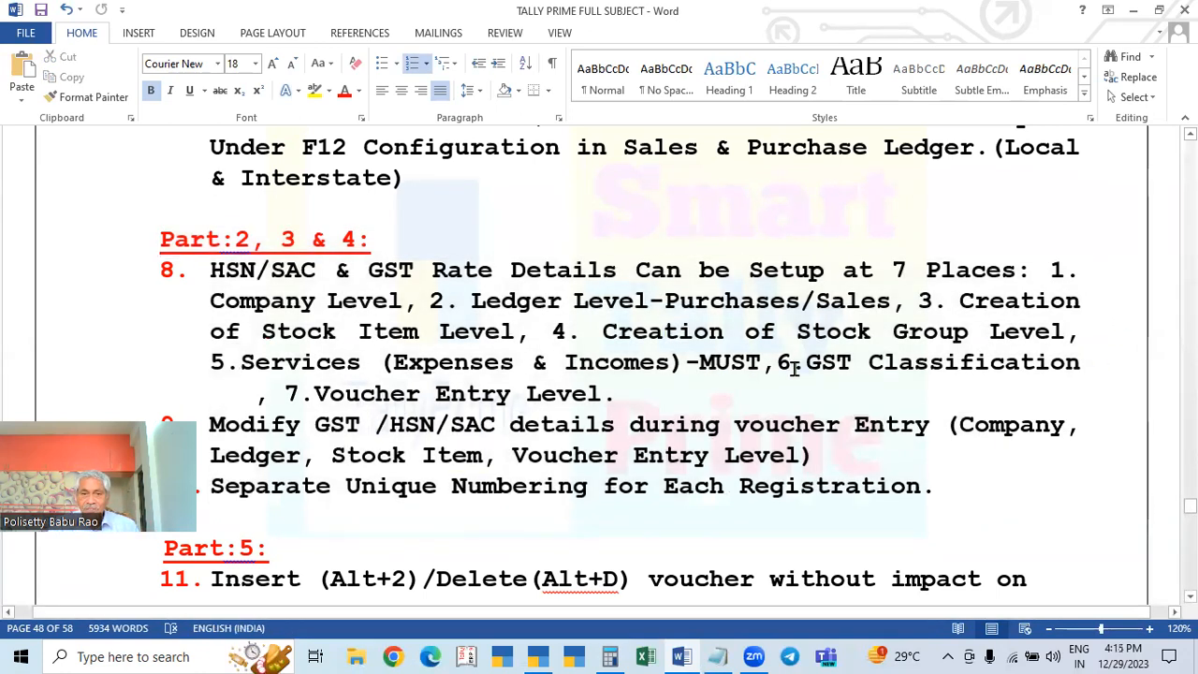
pyautogui.moveTo(794, 365); pyautogui.dragTo(865, 367)
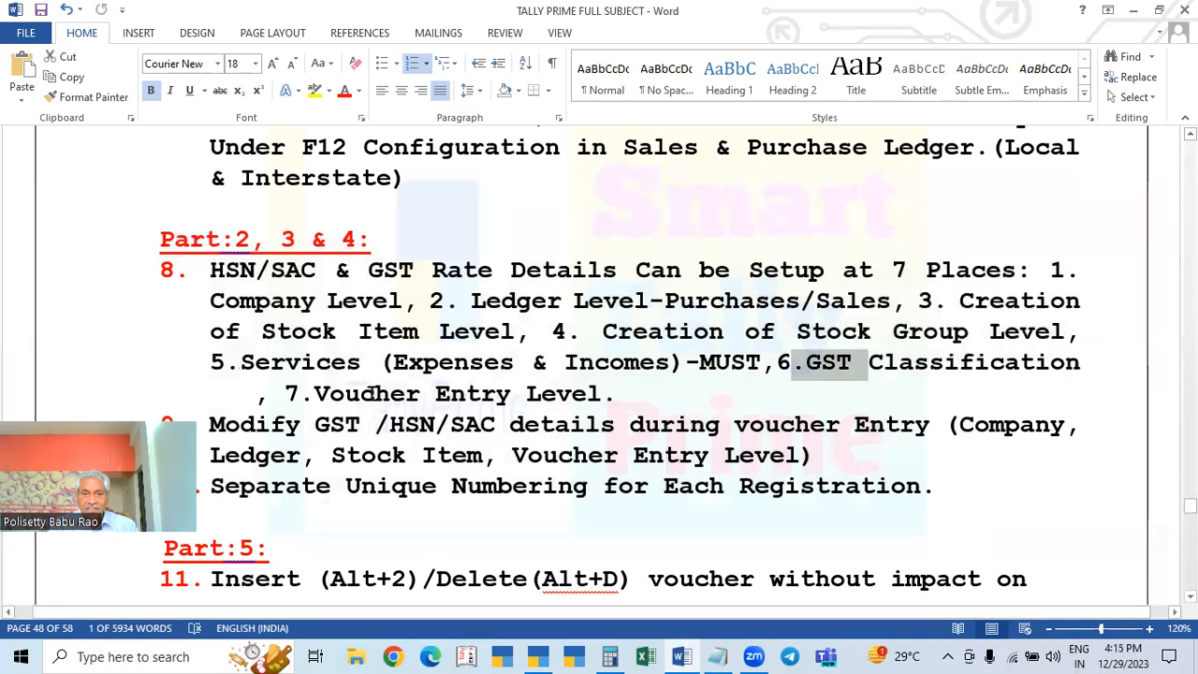
pyautogui.moveTo(316, 393); pyautogui.dragTo(603, 401)
pyautogui.moveTo(208, 423); pyautogui.dragTo(794, 455)
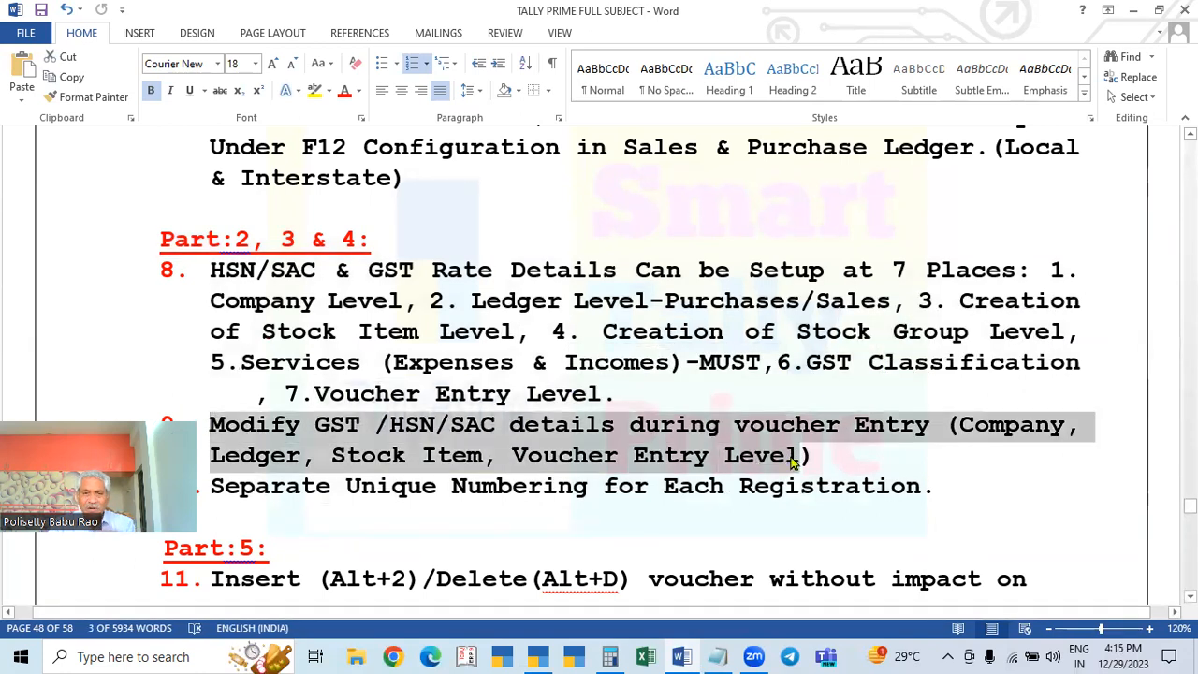